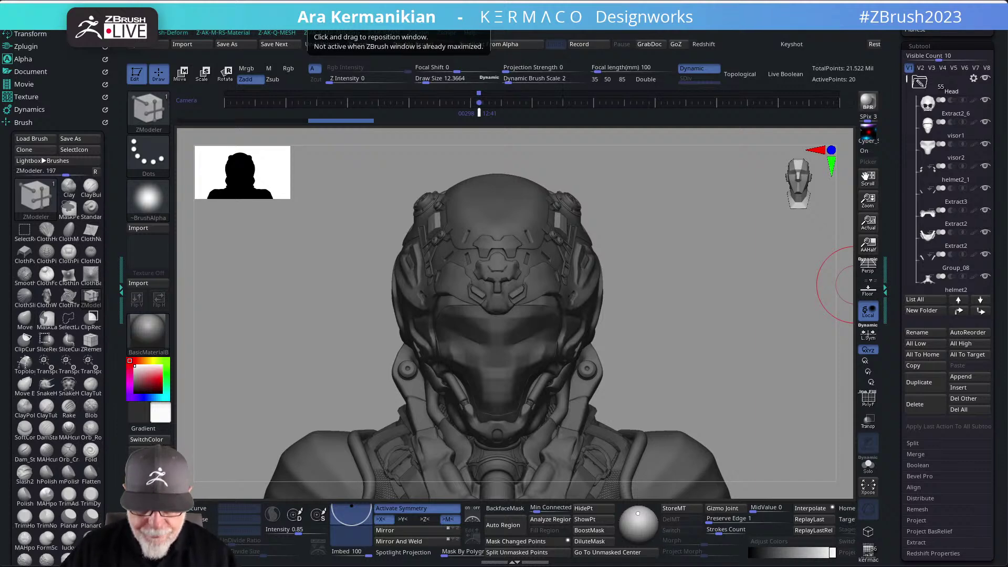
# Hide the high-poly PolyMesh3D1_9 neck guard subtool and make PolyMesh3D1_5 the active subtool.
pyautogui.moveTo(708, 387)
pyautogui.mouseDown()
pyautogui.moveTo(770, 275)
pyautogui.moveTo(764, 250)
pyautogui.mouseUp()
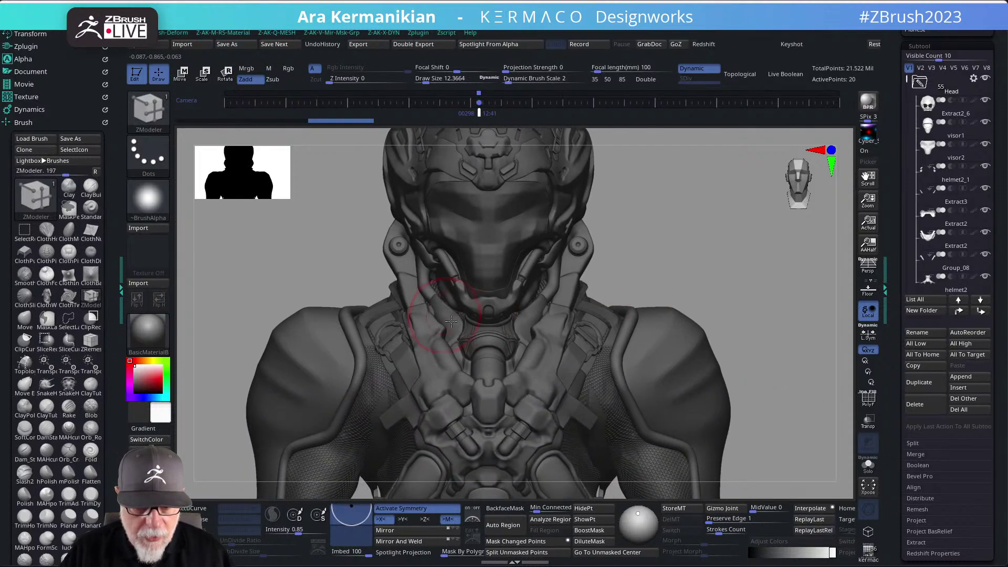
pyautogui.keyDown('alt'); pyautogui.click(555, 327); pyautogui.keyUp('alt')
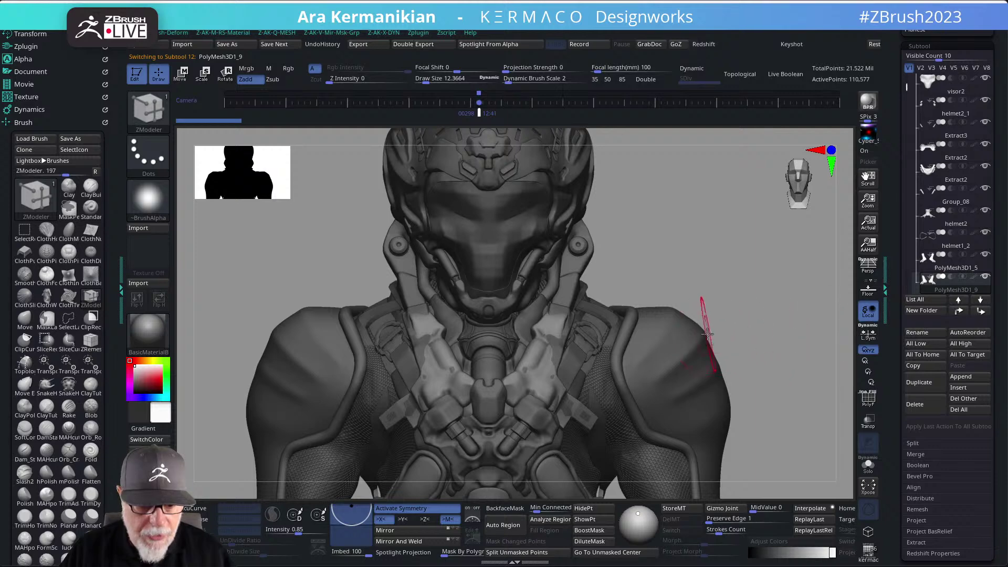
pyautogui.moveTo(986, 282)
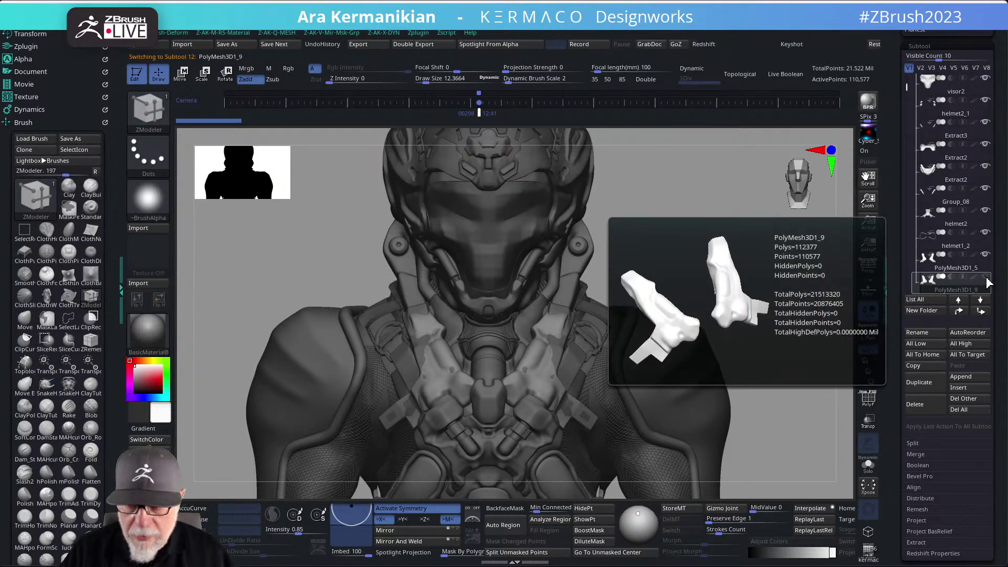
pyautogui.click(940, 275)
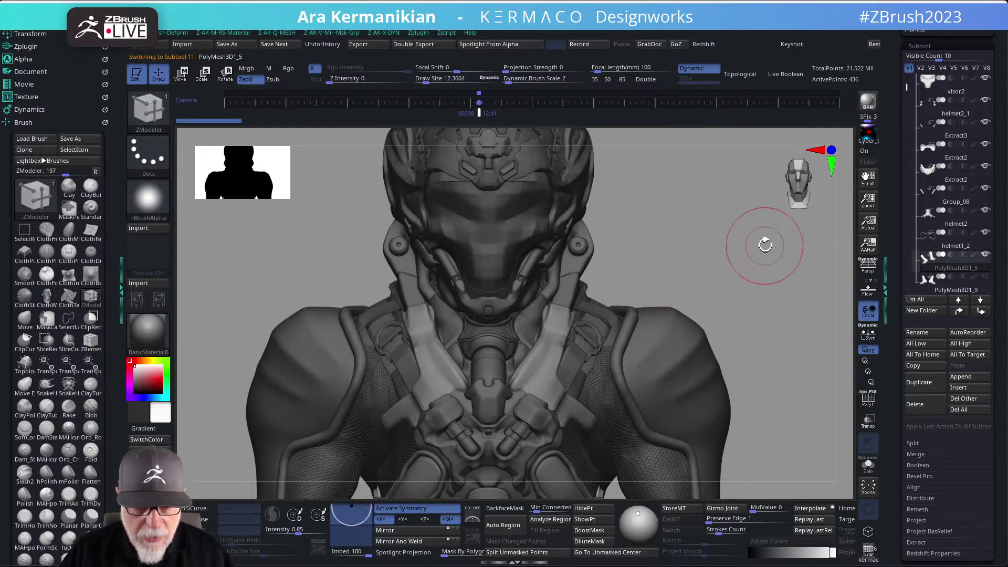
pyautogui.moveTo(773, 247); pyautogui.dragTo(784, 250)
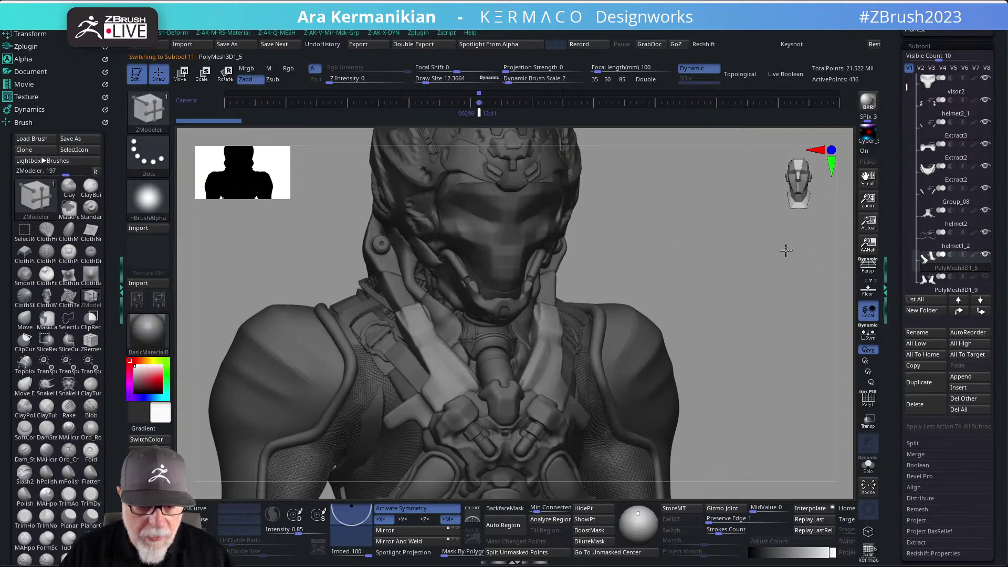
# Move the PolyMesh3D1_9 subtool from the Head folder into the builders folder and expand that folder.
pyautogui.moveTo(958, 287); pyautogui.dragTo(978, 161)
pyautogui.moveTo(952, 211); pyautogui.dragTo(957, 178)
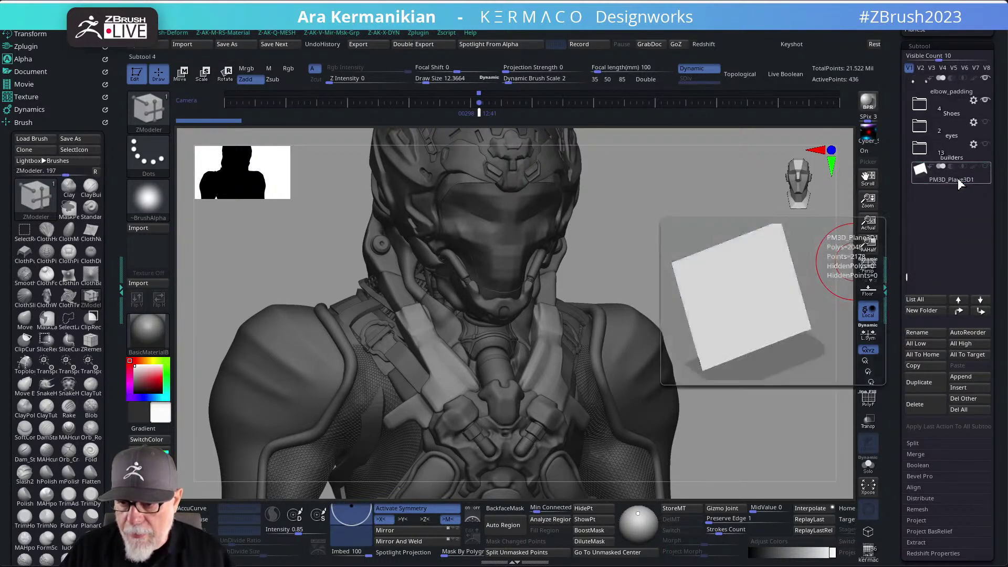
pyautogui.moveTo(944, 167)
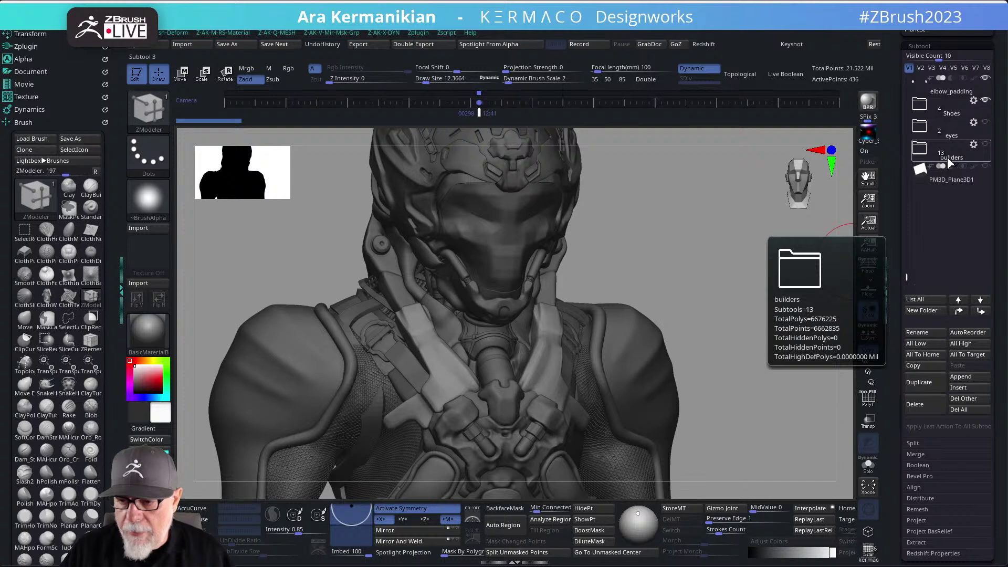
pyautogui.click(949, 160)
pyautogui.click(919, 151)
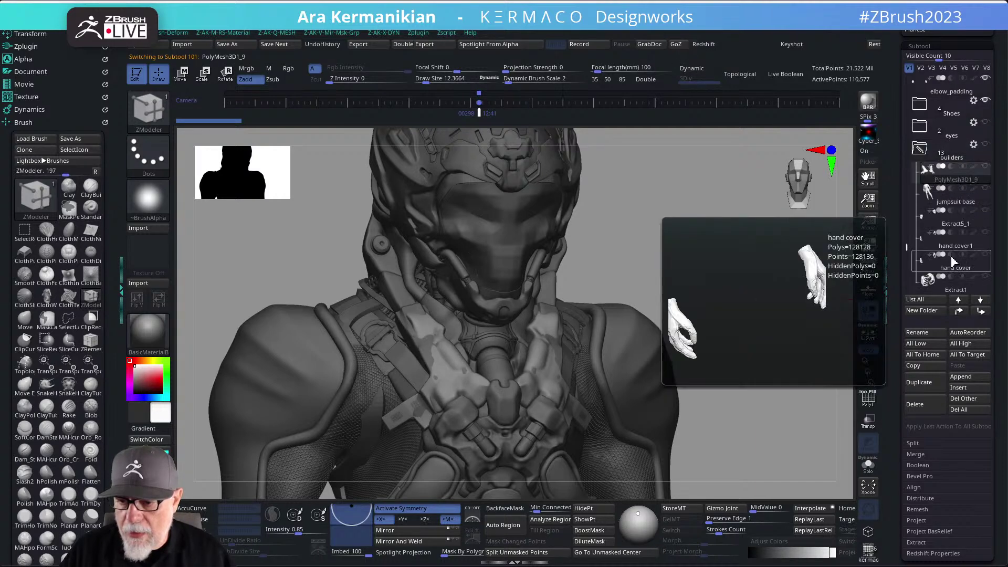
pyautogui.moveTo(904, 226)
pyautogui.mouseDown()
pyautogui.moveTo(904, 240)
pyautogui.moveTo(906, 223)
pyautogui.mouseUp()
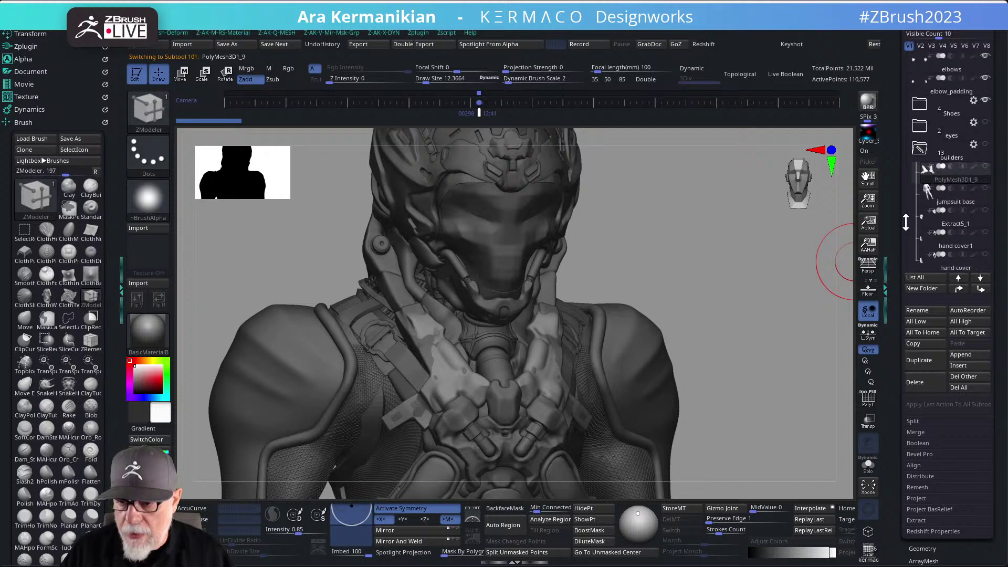
# Rename the builders folder as builders2.
pyautogui.moveTo(924, 153)
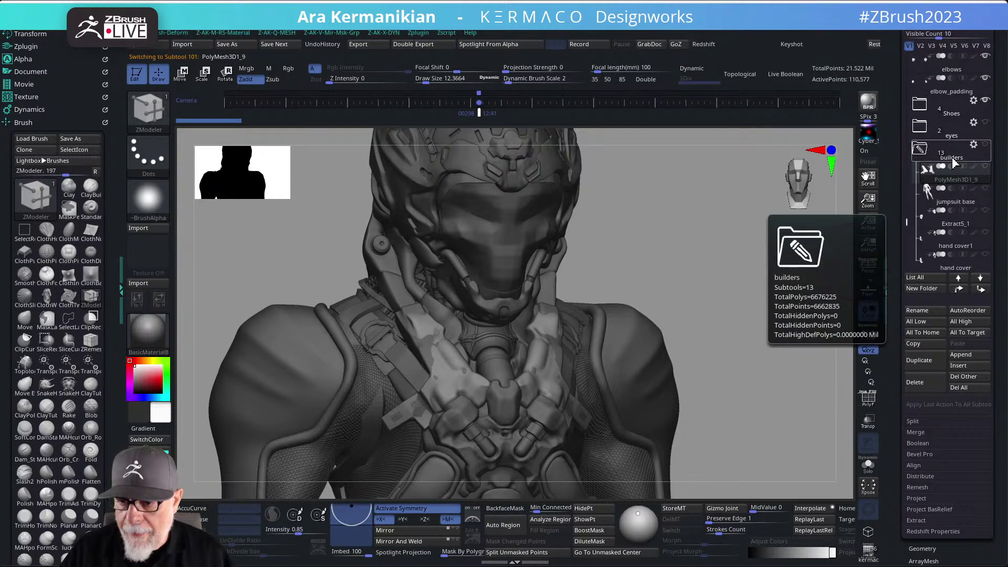
pyautogui.click(974, 145)
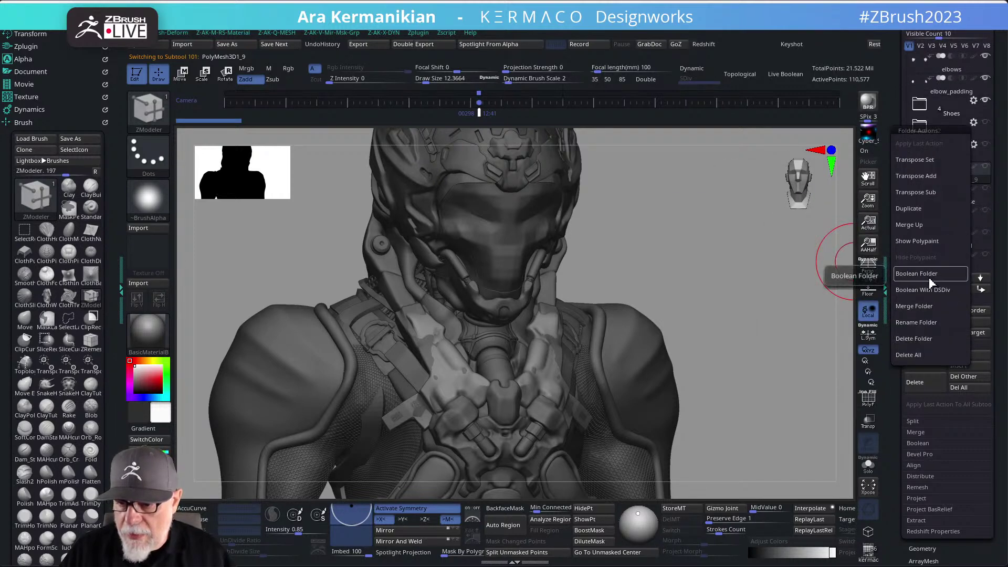
pyautogui.click(916, 322)
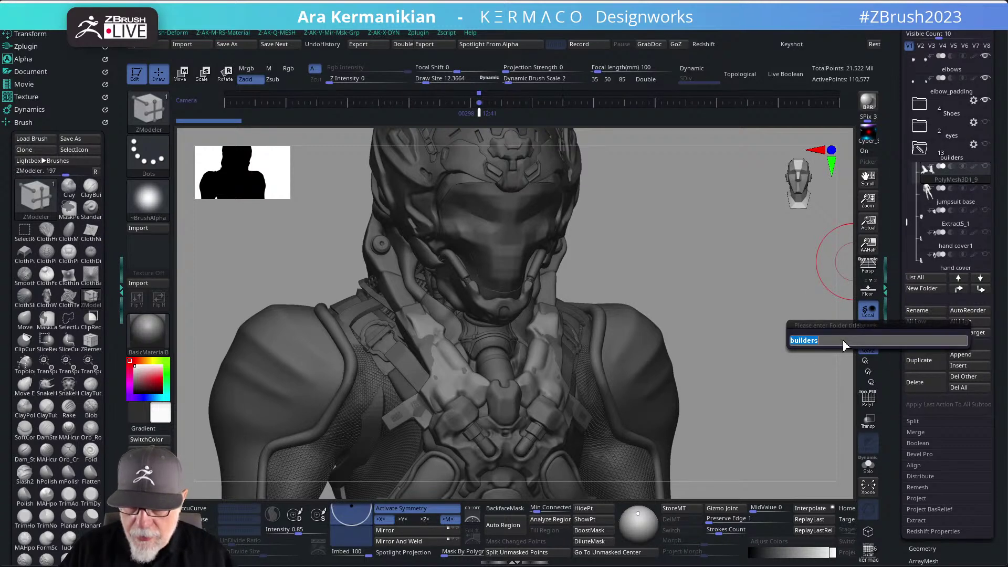
pyautogui.write('2')
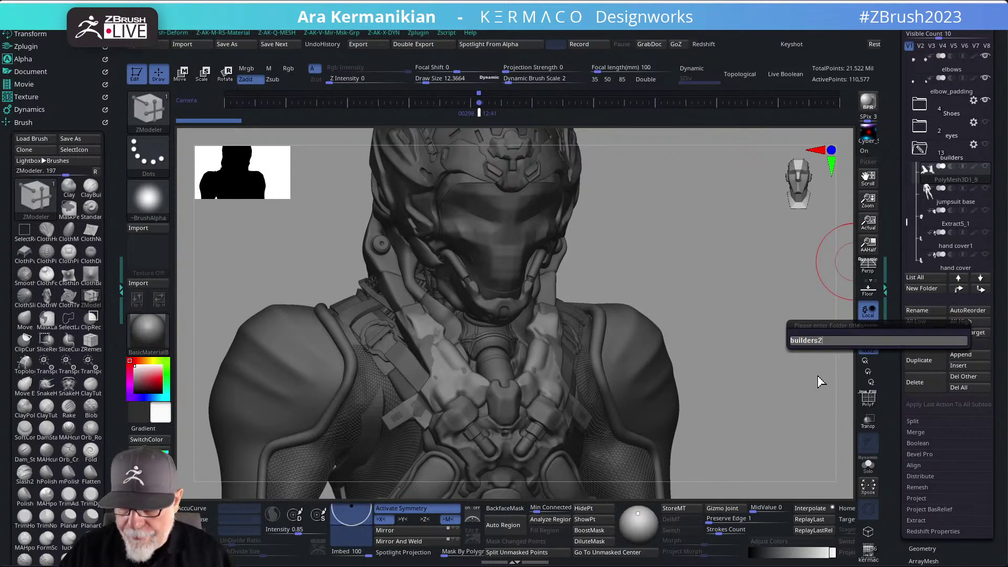
pyautogui.press('Return')
# Collapse the builders2 folder and copy it with all its subtools.
pyautogui.moveTo(959, 160)
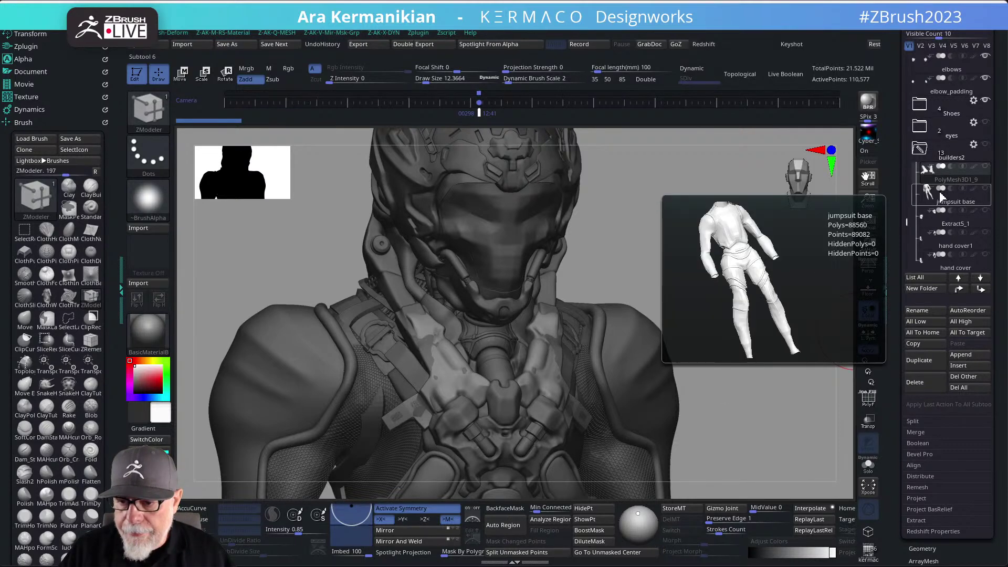
pyautogui.click(969, 161)
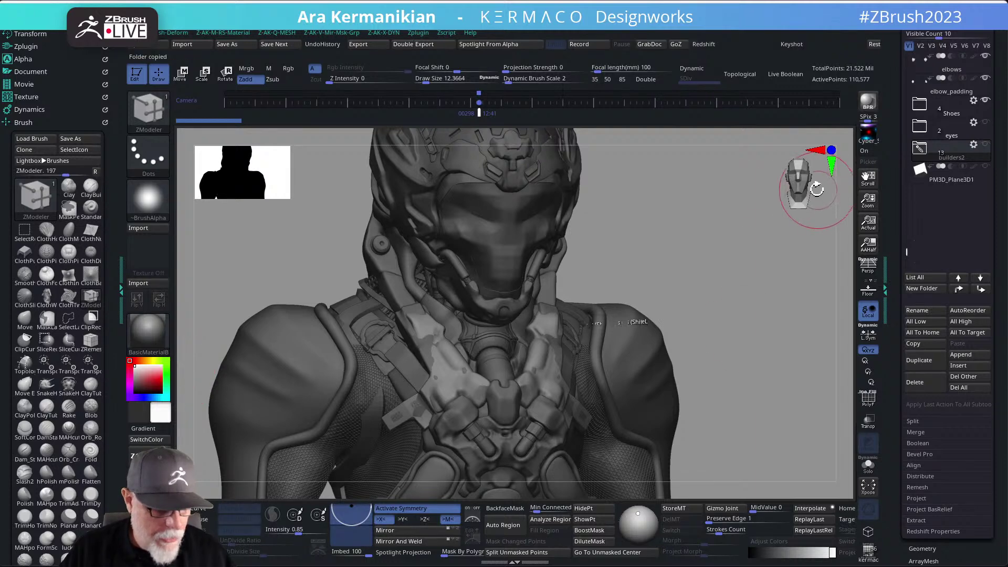
pyautogui.moveTo(901, 47); pyautogui.dragTo(886, 139)
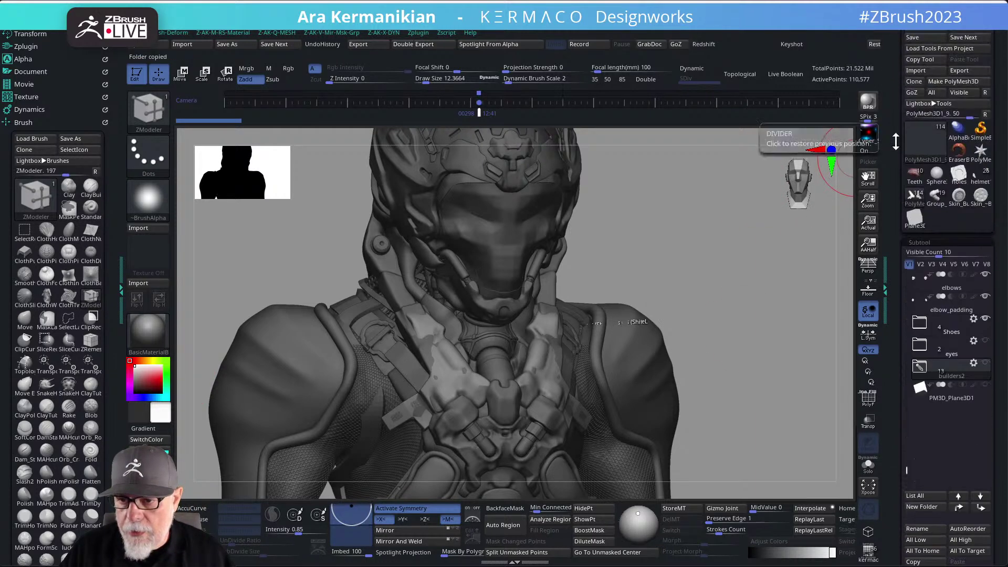
# Switch to the helmet1_5 tool and paste the copied builders2 folder below its builders subtool.
pyautogui.moveTo(916, 230)
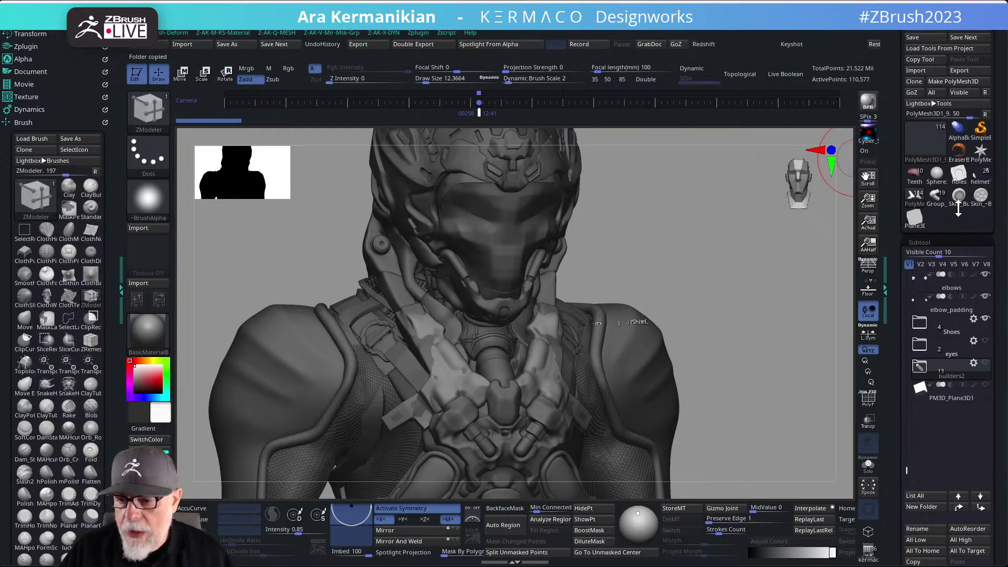
pyautogui.moveTo(918, 189)
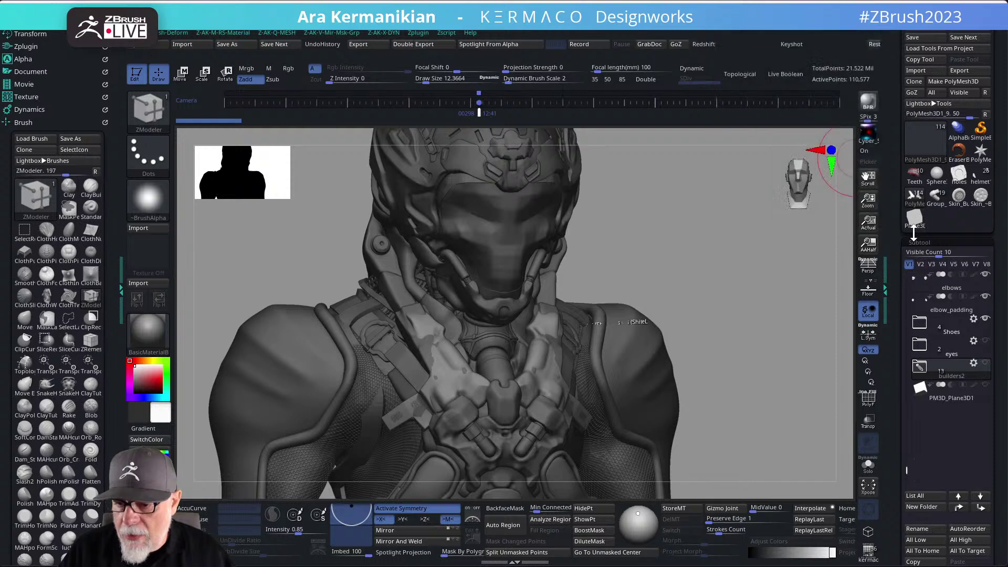
pyautogui.moveTo(945, 204)
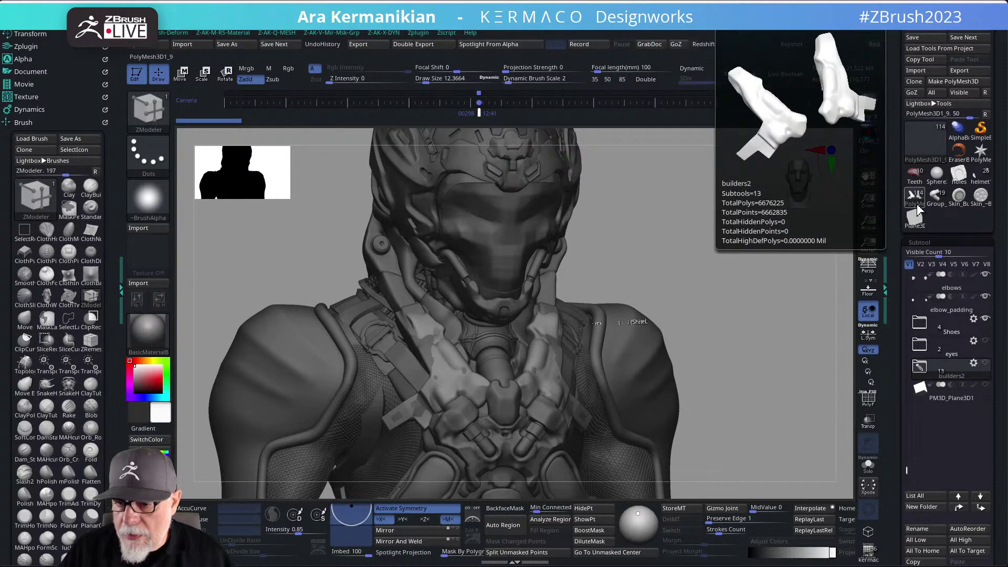
pyautogui.click(979, 186)
pyautogui.moveTo(906, 291); pyautogui.dragTo(903, 239)
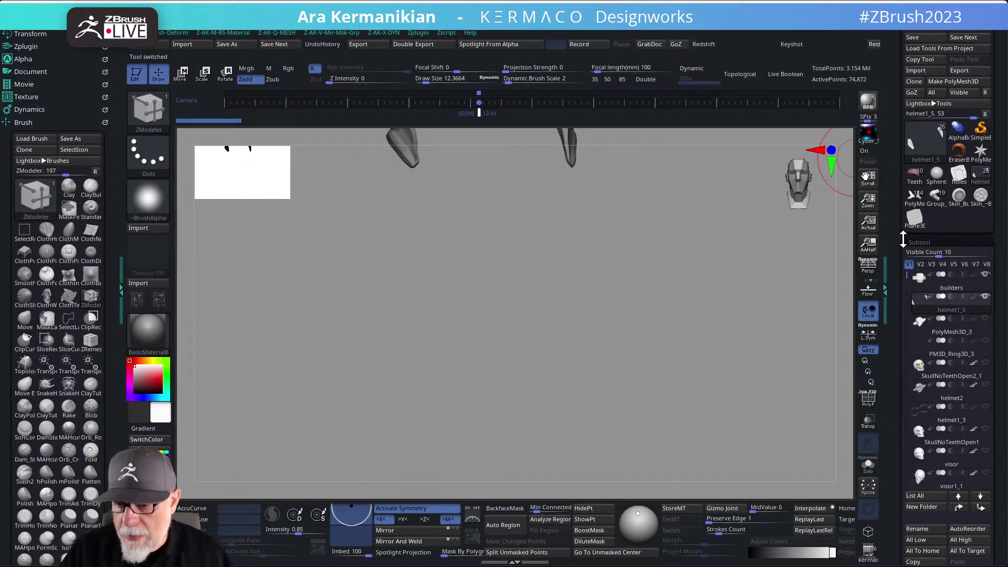
pyautogui.click(940, 287)
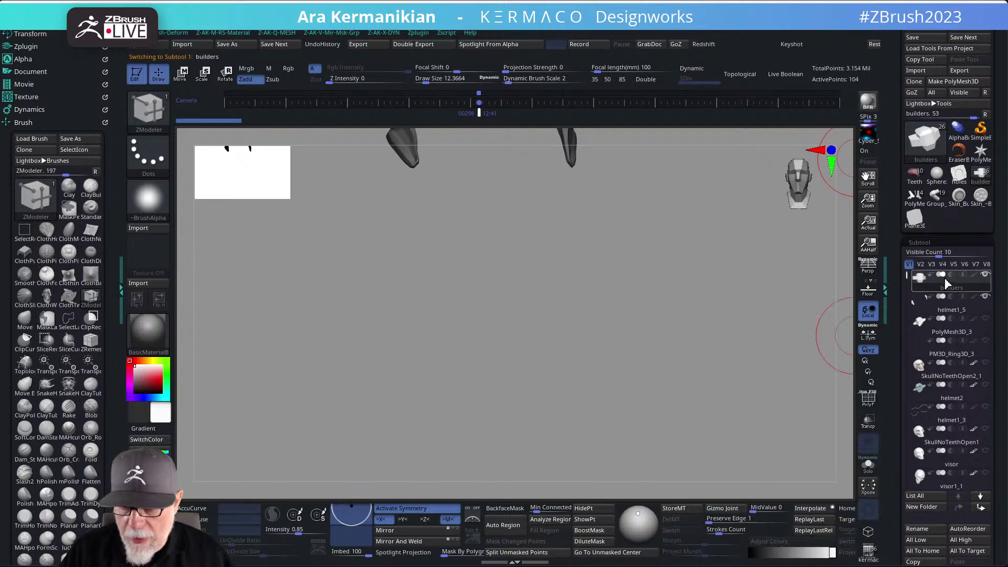
pyautogui.click(942, 304)
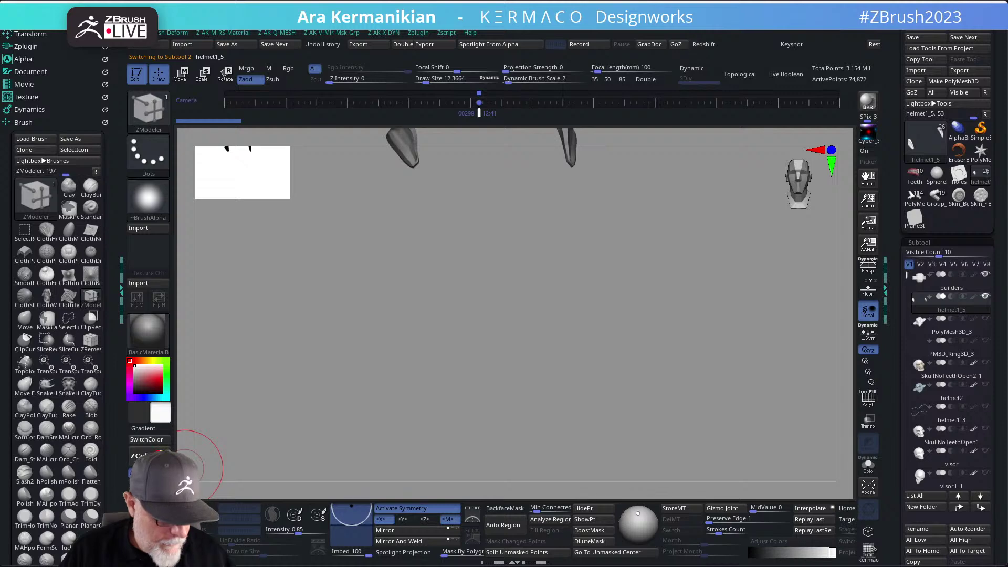
pyautogui.scroll(-1, 148, 263)
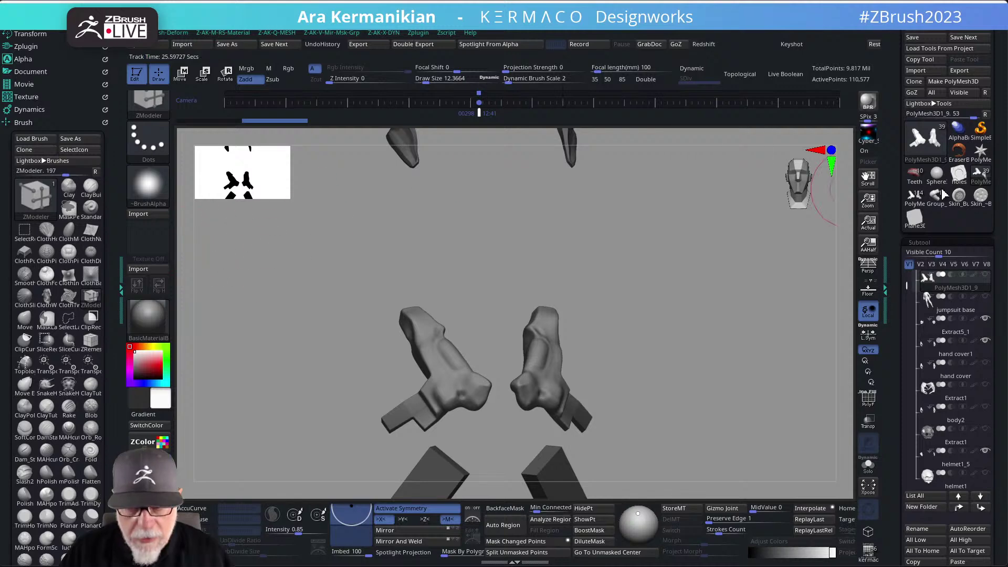
# Delete only the pasted builders2 folder, keeping its subtools in the list.
pyautogui.moveTo(908, 285); pyautogui.dragTo(905, 261)
pyautogui.moveTo(990, 309)
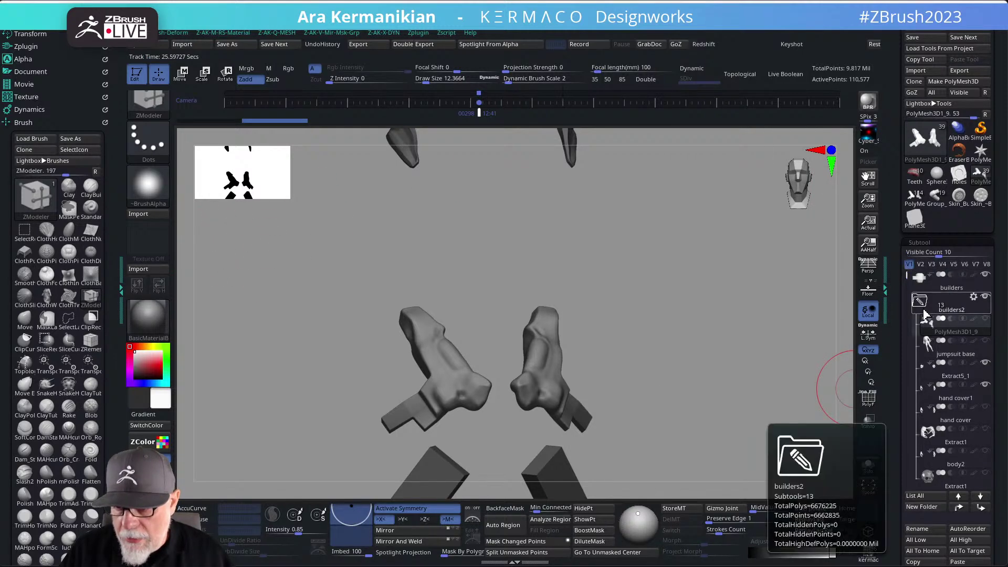
pyautogui.click(974, 297)
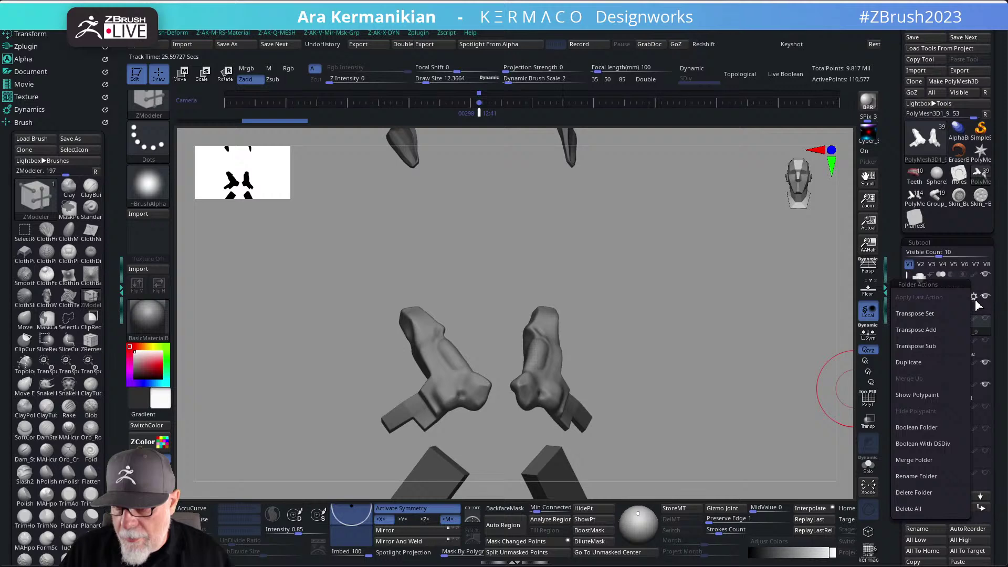
pyautogui.click(929, 494)
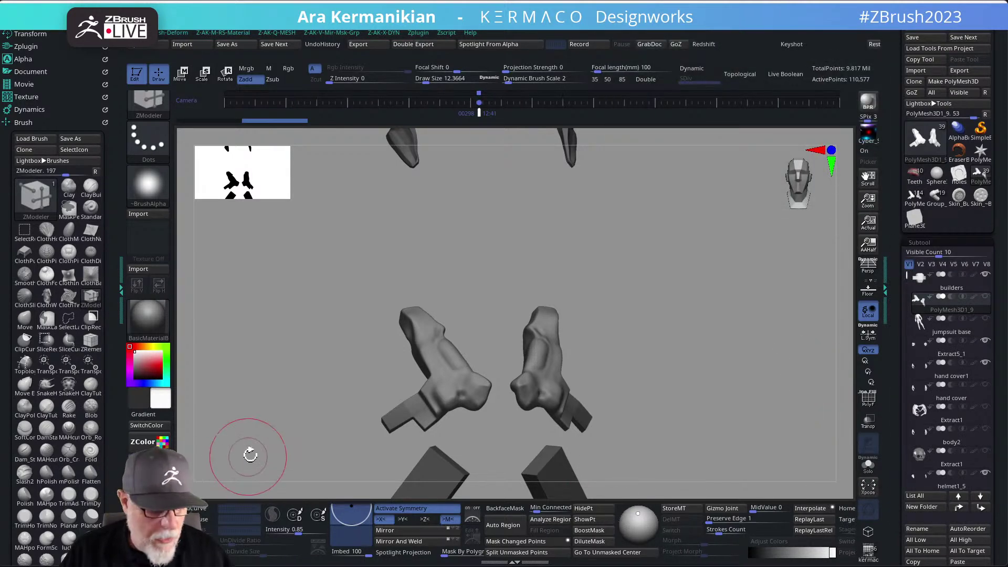
# Switch back to the full character tool and delete its builders2 folder together with all subtools inside.
pyautogui.click(916, 206)
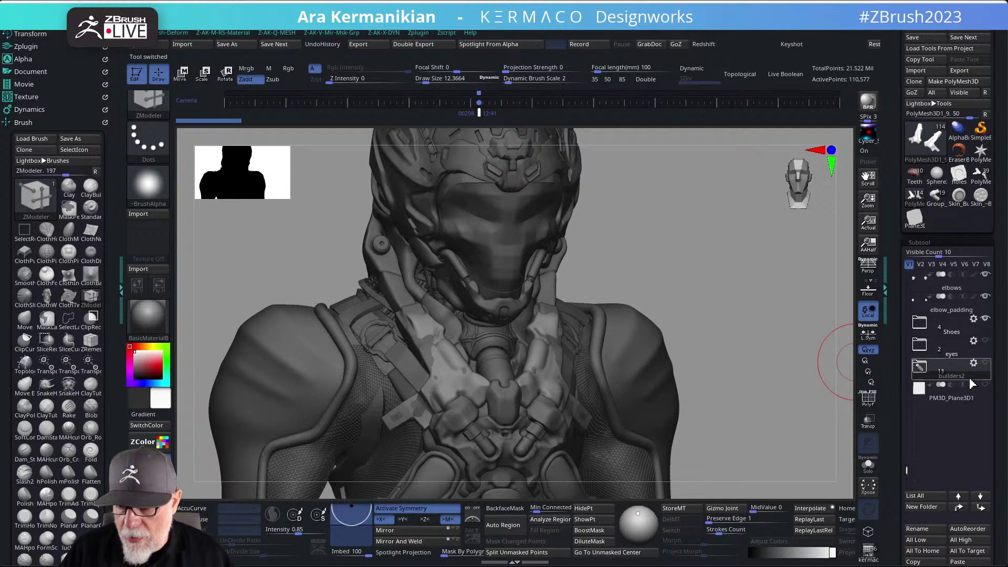
pyautogui.click(974, 362)
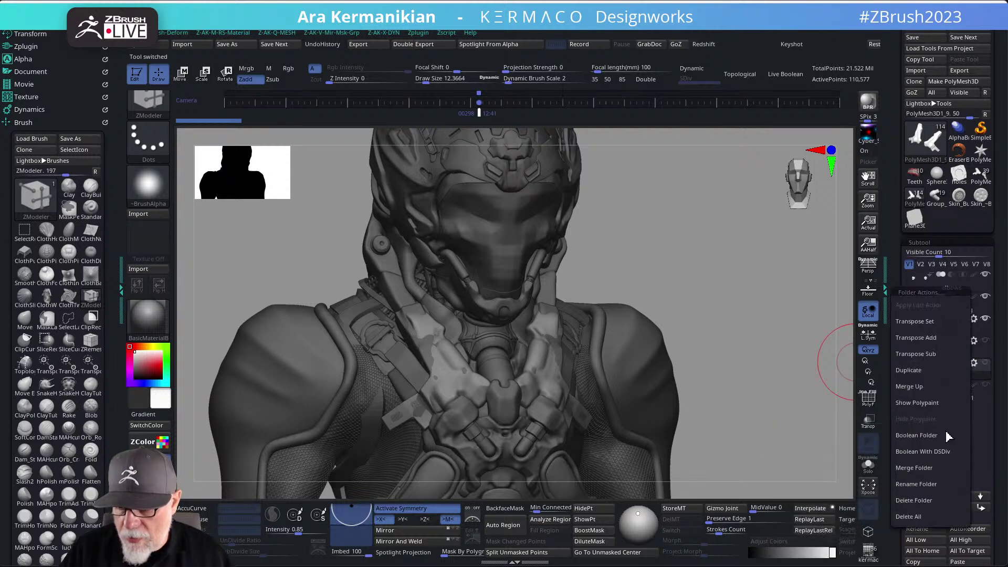
pyautogui.click(919, 517)
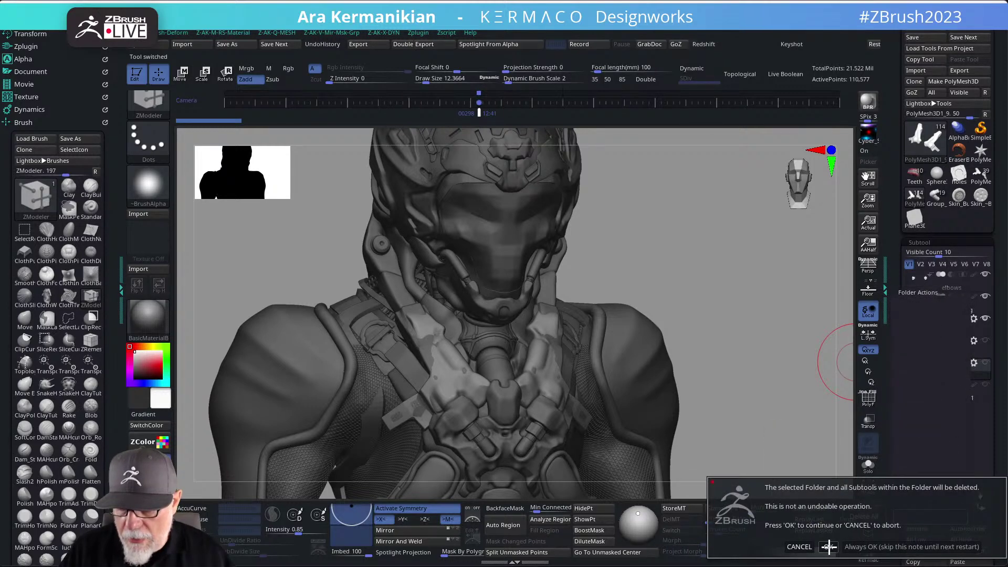
pyautogui.click(829, 547)
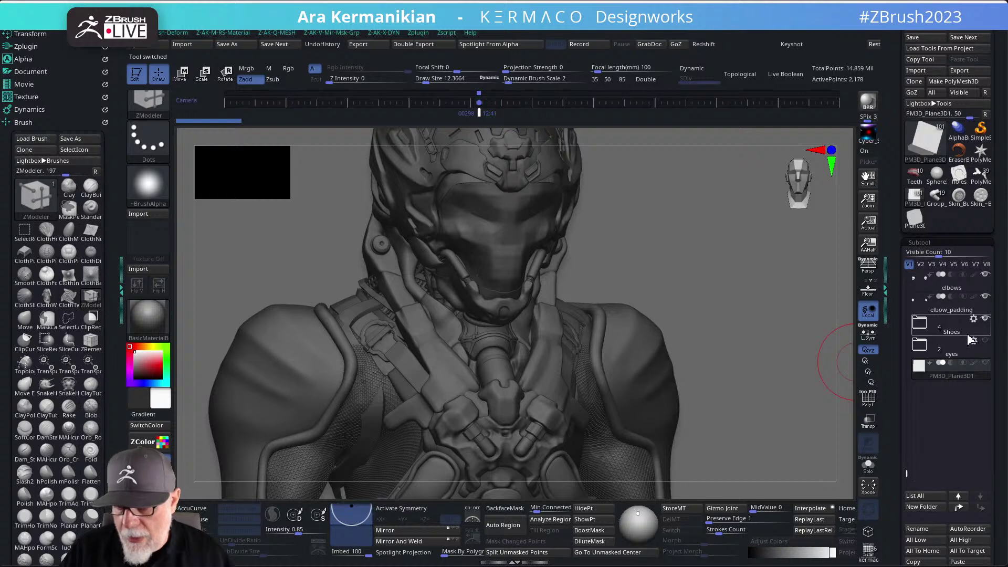
# Make Extract2_6 in the Head folder the active subtool and frame the figure's upper body from the front.
pyautogui.moveTo(907, 476); pyautogui.dragTo(904, 257)
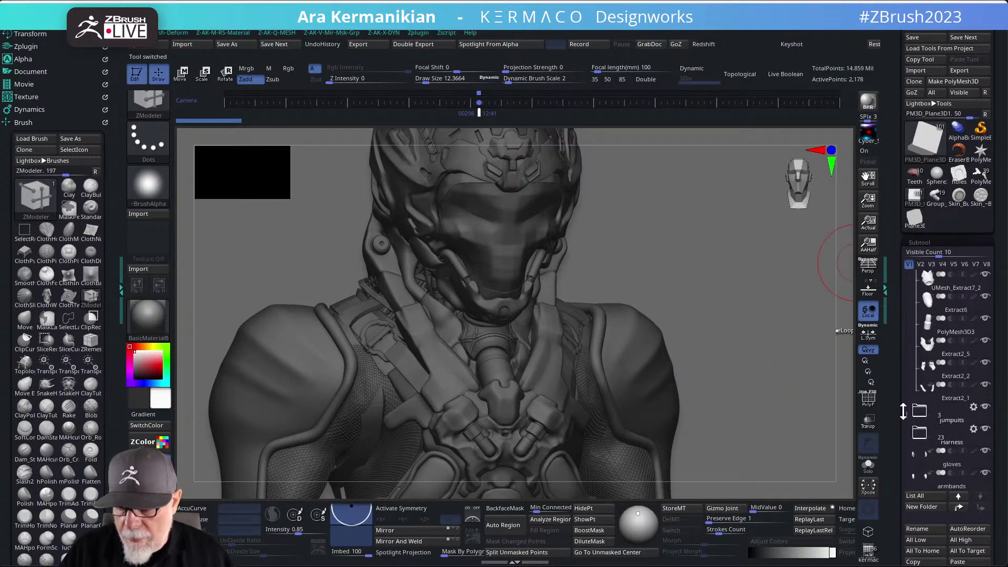
pyautogui.click(964, 321)
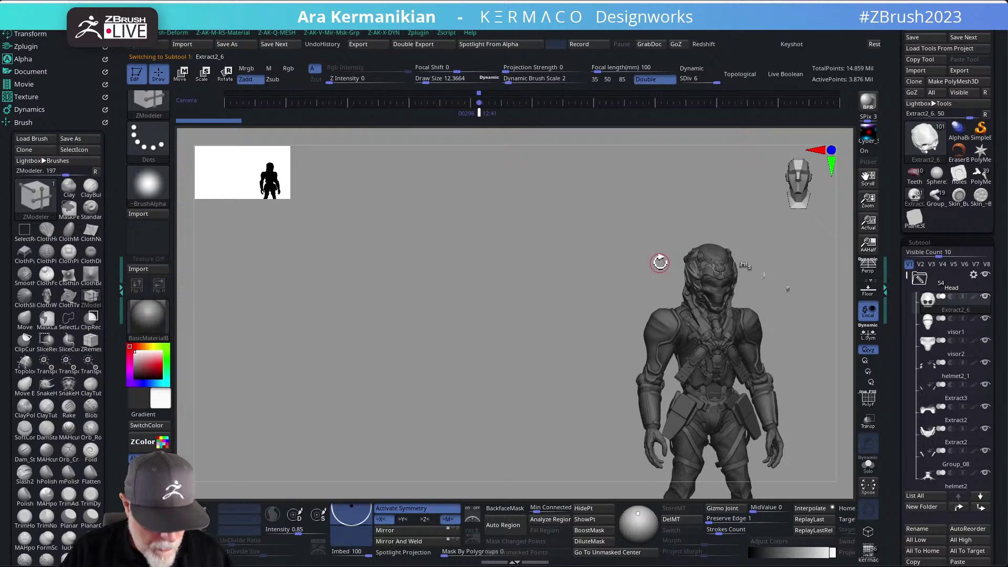
pyautogui.press('f')
pyautogui.press('f')
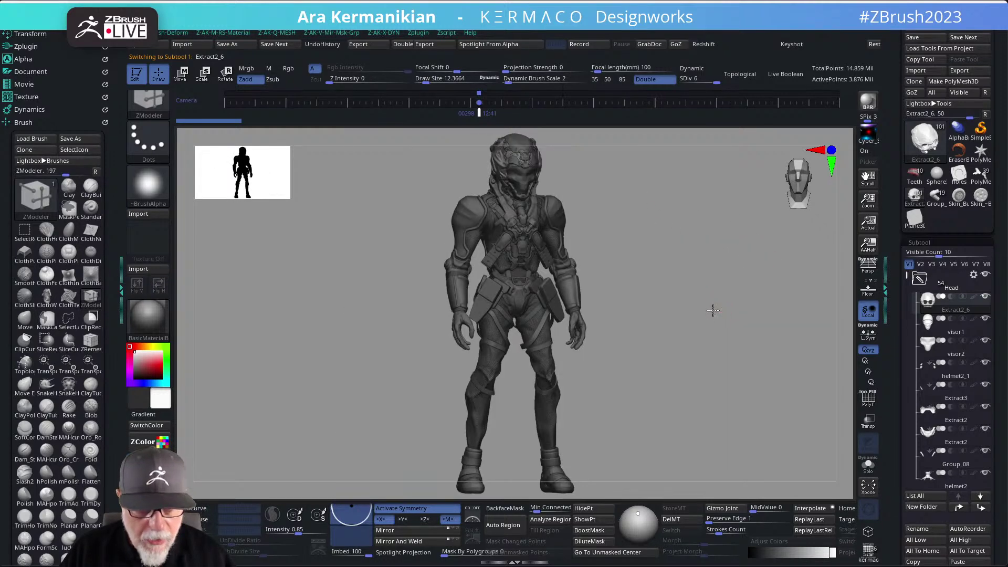
pyautogui.moveTo(693, 288)
pyautogui.keyDown('alt'); pyautogui.mouseDown()
pyautogui.moveTo(689, 360)
pyautogui.moveTo(715, 364)
pyautogui.moveTo(723, 358)
pyautogui.moveTo(664, 289)
pyautogui.mouseUp(); pyautogui.keyUp('alt')
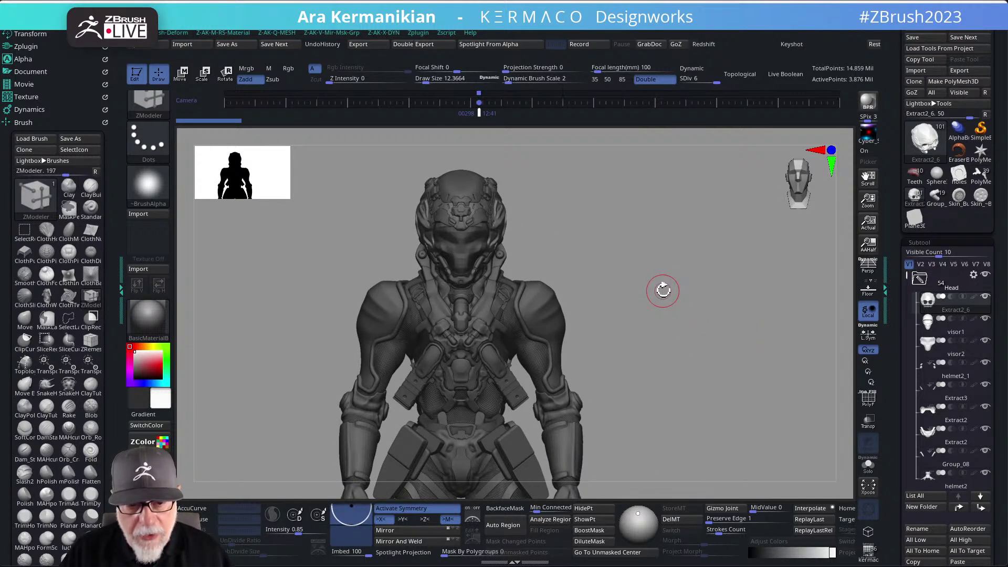
pyautogui.moveTo(637, 283)
pyautogui.mouseDown()
pyautogui.moveTo(616, 284)
pyautogui.moveTo(668, 274)
pyautogui.moveTo(709, 309)
pyautogui.mouseUp()
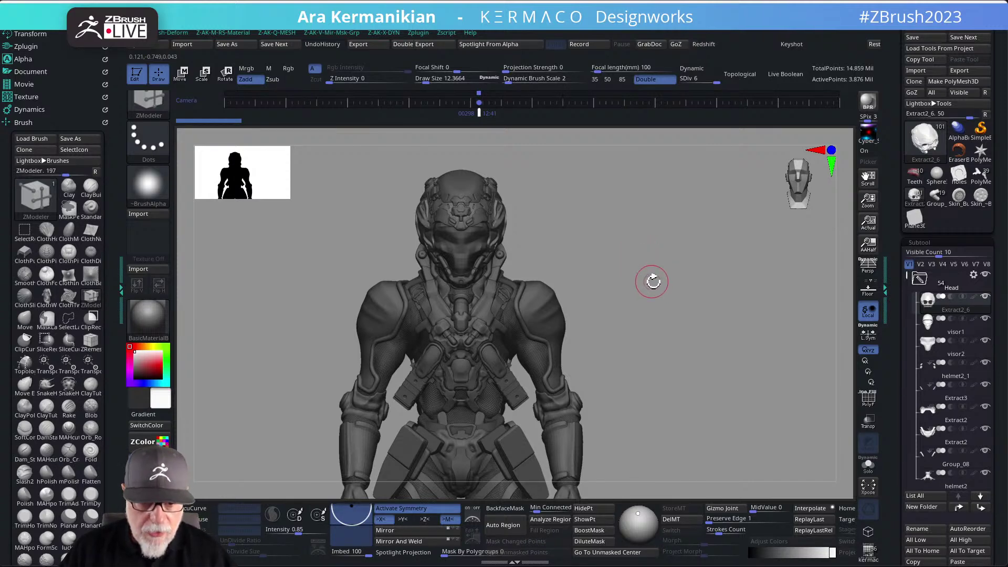
# Compare the jumpsuit variants in the jumpuits folder on the figure, previewing the maxon noise version before returning to jumpsuit holes.
pyautogui.moveTo(657, 284); pyautogui.dragTo(632, 324)
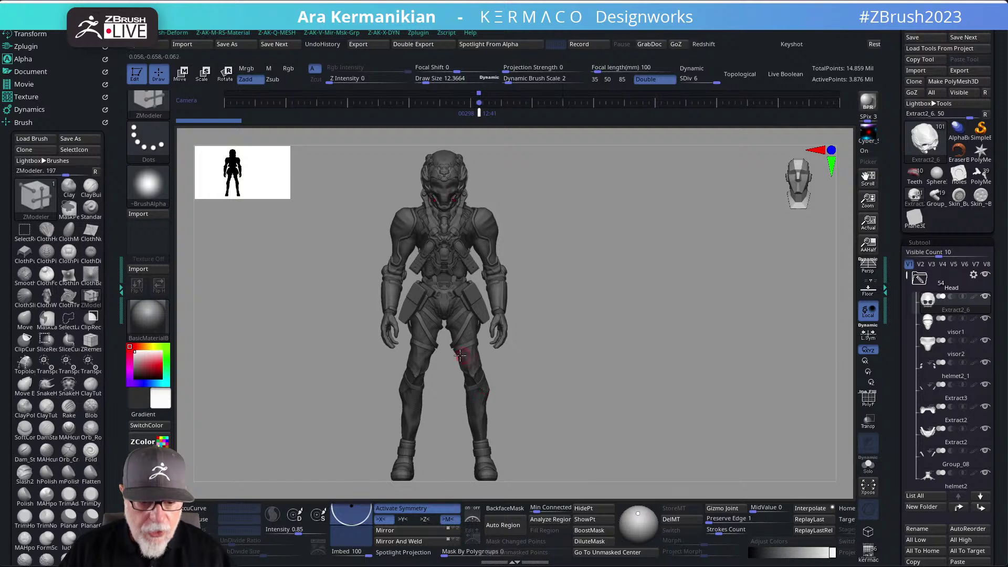
pyautogui.click(920, 279)
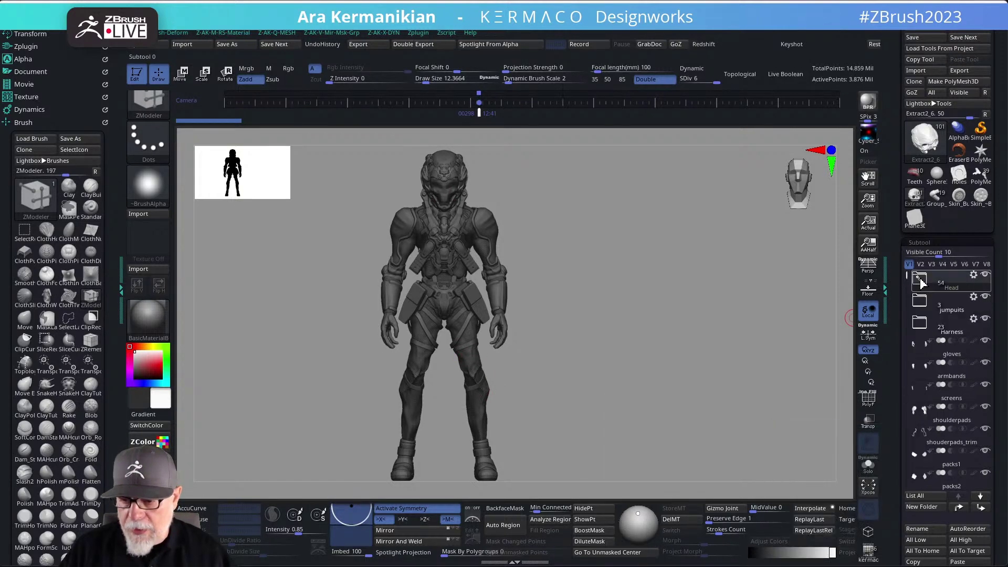
pyautogui.click(920, 300)
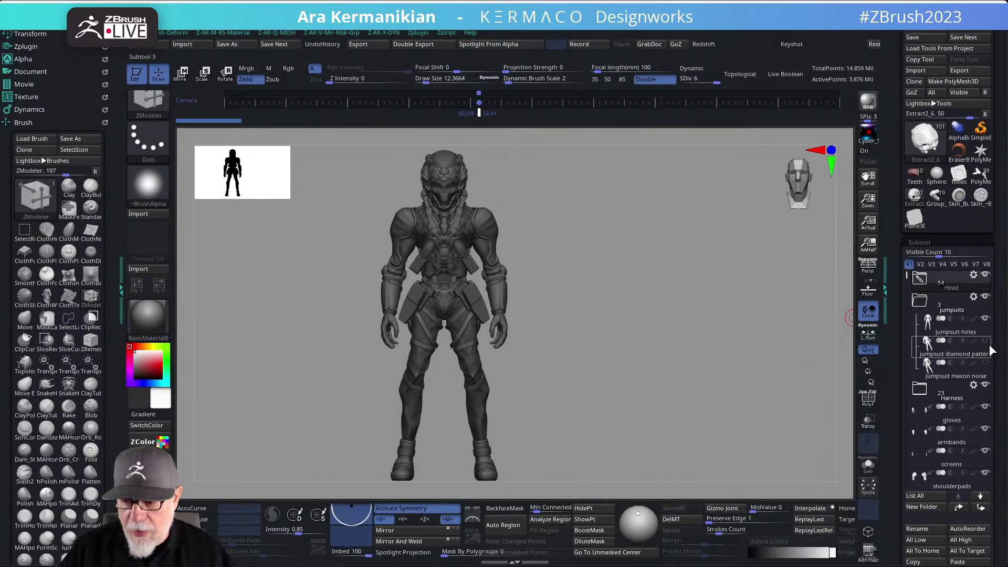
pyautogui.keyDown('alt'); pyautogui.moveTo(632, 327); pyautogui.dragTo(694, 312); pyautogui.keyUp('alt')
pyautogui.click(958, 368)
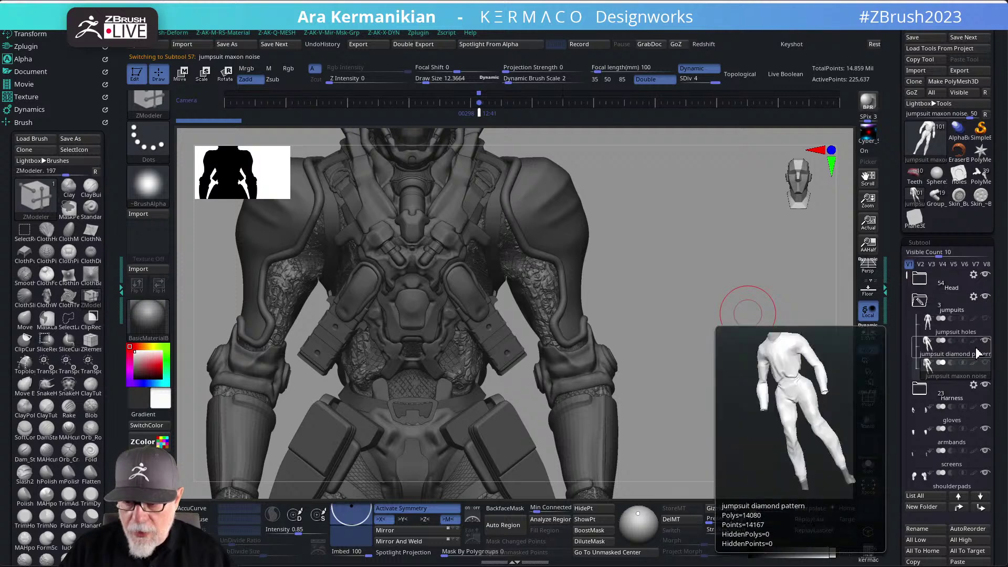
pyautogui.moveTo(719, 353)
pyautogui.keyDown('alt'); pyautogui.mouseDown()
pyautogui.moveTo(716, 299)
pyautogui.moveTo(682, 302)
pyautogui.moveTo(698, 388)
pyautogui.moveTo(668, 295)
pyautogui.moveTo(665, 376)
pyautogui.moveTo(714, 370)
pyautogui.mouseUp(); pyautogui.keyUp('alt')
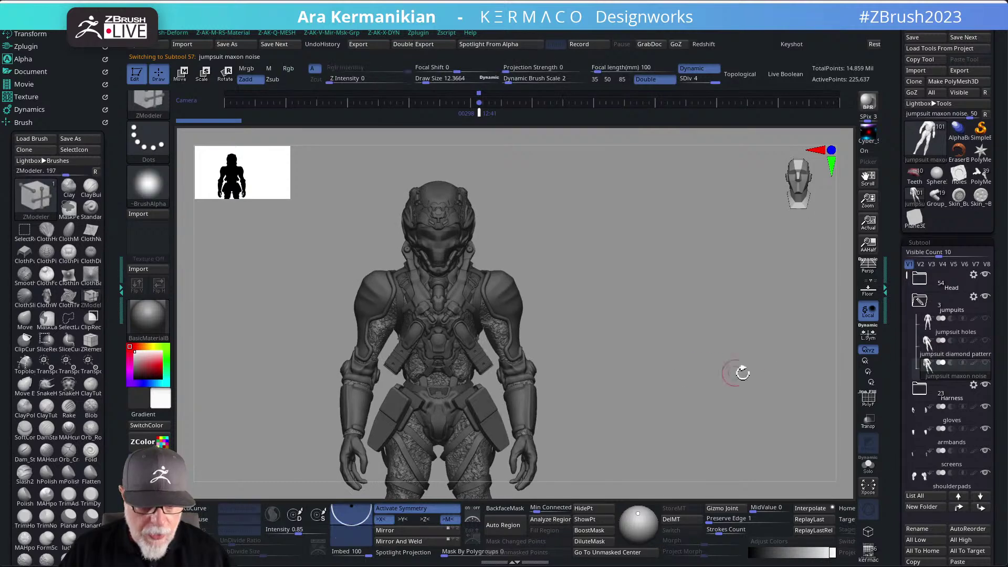
pyautogui.moveTo(696, 315); pyautogui.dragTo(713, 333)
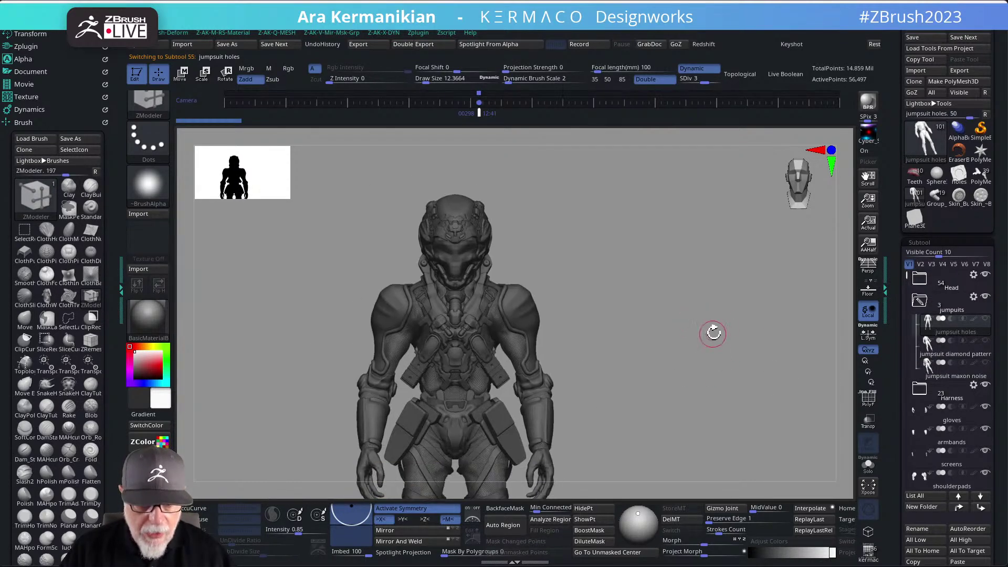
pyautogui.click(919, 301)
# Make the helmet's Extract2 chin guard the active subtool, isolate it with Solo and inspect its wireframe and shape.
pyautogui.moveTo(650, 326); pyautogui.dragTo(661, 351)
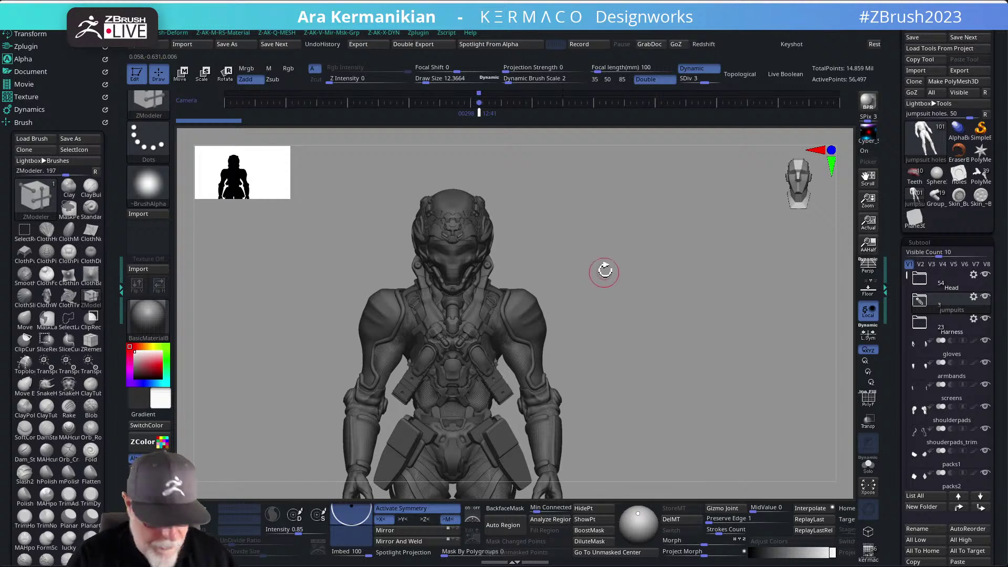
pyautogui.moveTo(607, 320)
pyautogui.mouseDown()
pyautogui.moveTo(625, 378)
pyautogui.moveTo(632, 299)
pyautogui.moveTo(628, 308)
pyautogui.moveTo(615, 277)
pyautogui.moveTo(585, 266)
pyautogui.moveTo(556, 322)
pyautogui.mouseUp()
pyautogui.press('s')
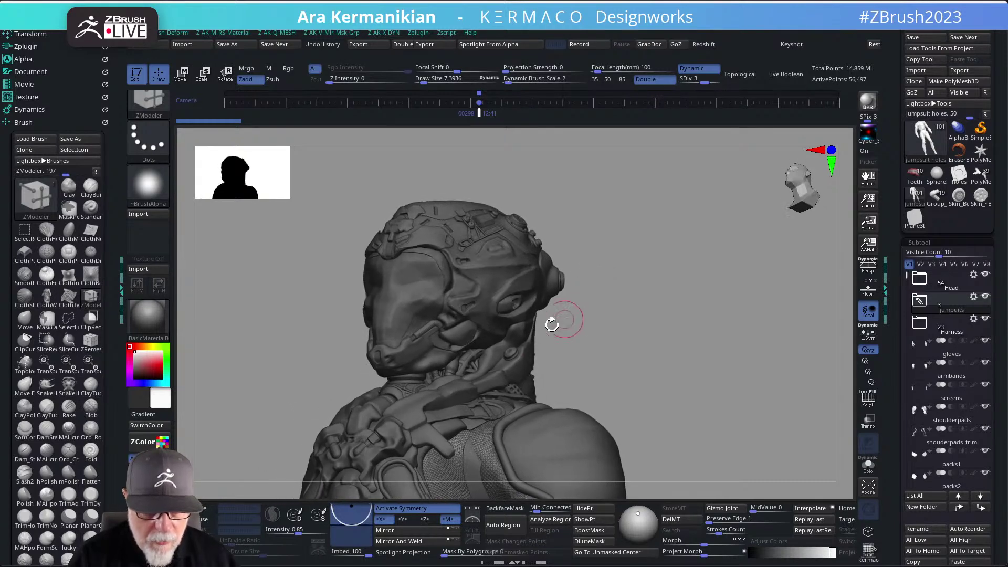
pyautogui.keyDown('alt'); pyautogui.click(441, 362); pyautogui.keyUp('alt')
pyautogui.moveTo(682, 261); pyautogui.dragTo(592, 322)
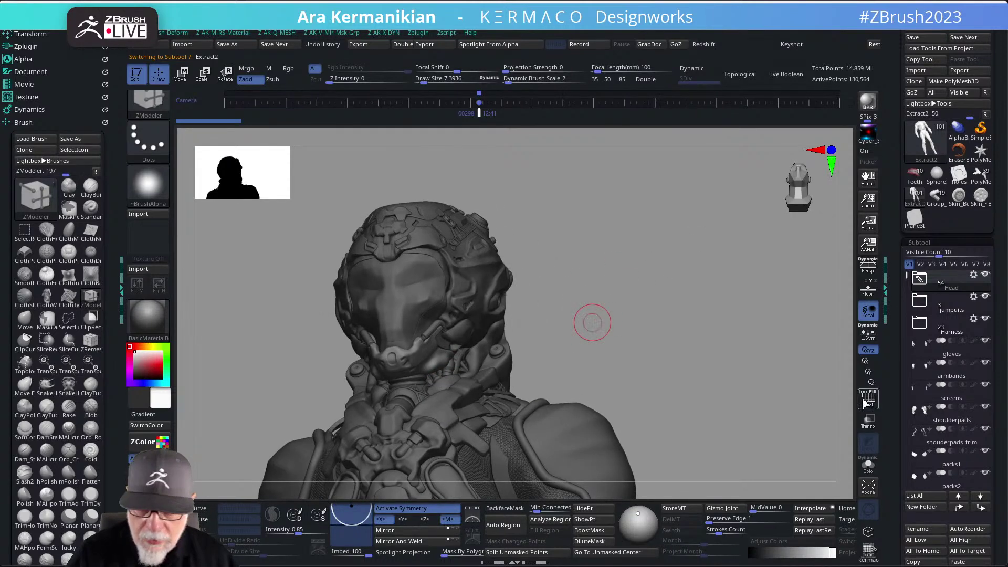
pyautogui.click(868, 465)
pyautogui.moveTo(630, 360); pyautogui.dragTo(513, 279)
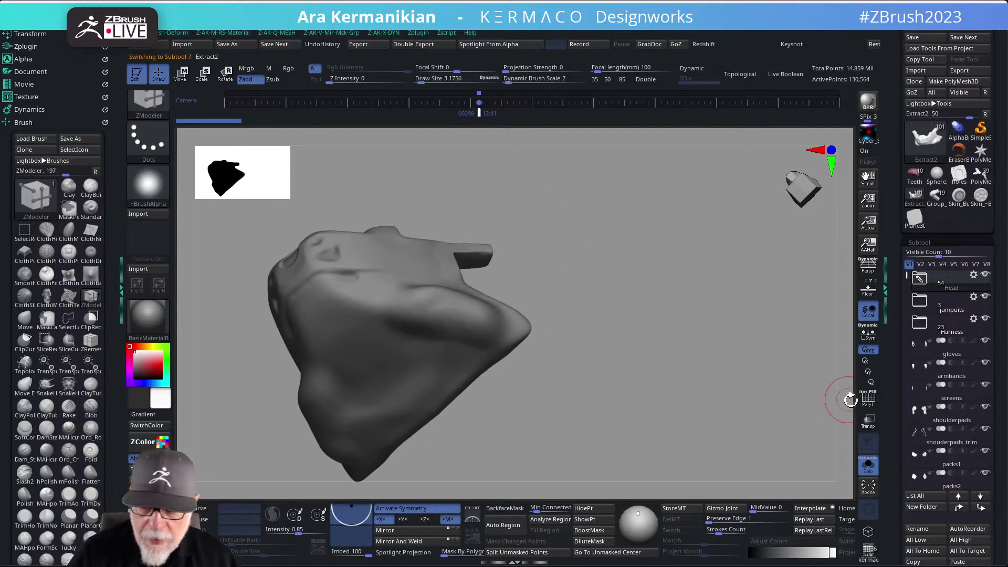
pyautogui.click(868, 400)
pyautogui.click(868, 402)
pyautogui.moveTo(684, 295); pyautogui.dragTo(683, 367)
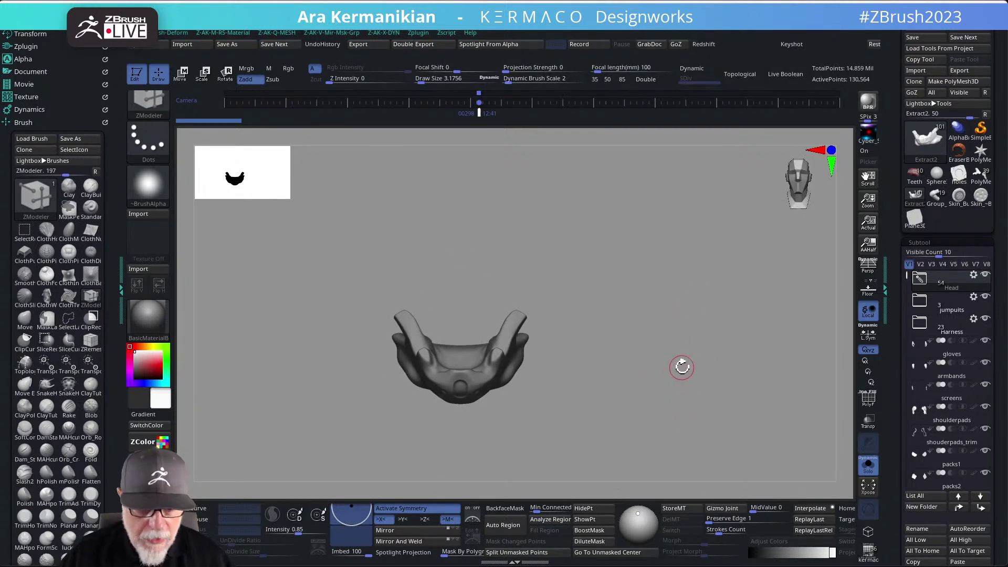
pyautogui.moveTo(625, 418)
pyautogui.mouseDown()
pyautogui.moveTo(626, 365)
pyautogui.moveTo(703, 356)
pyautogui.moveTo(635, 362)
pyautogui.moveTo(644, 327)
pyautogui.moveTo(623, 326)
pyautogui.moveTo(635, 339)
pyautogui.mouseUp()
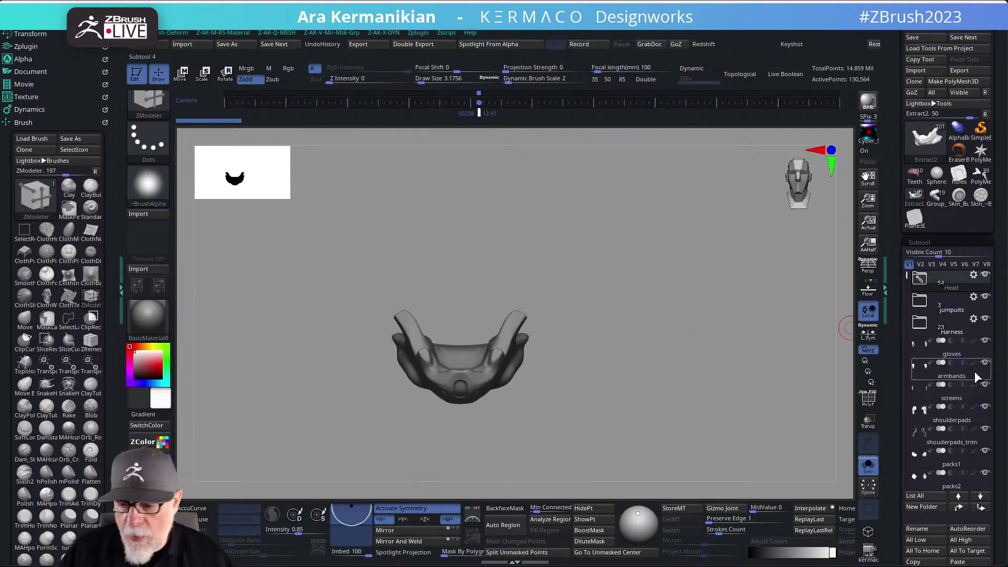
# Find the active chin guard subtool in the Head folder and rename it chinpiece.
pyautogui.click(919, 278)
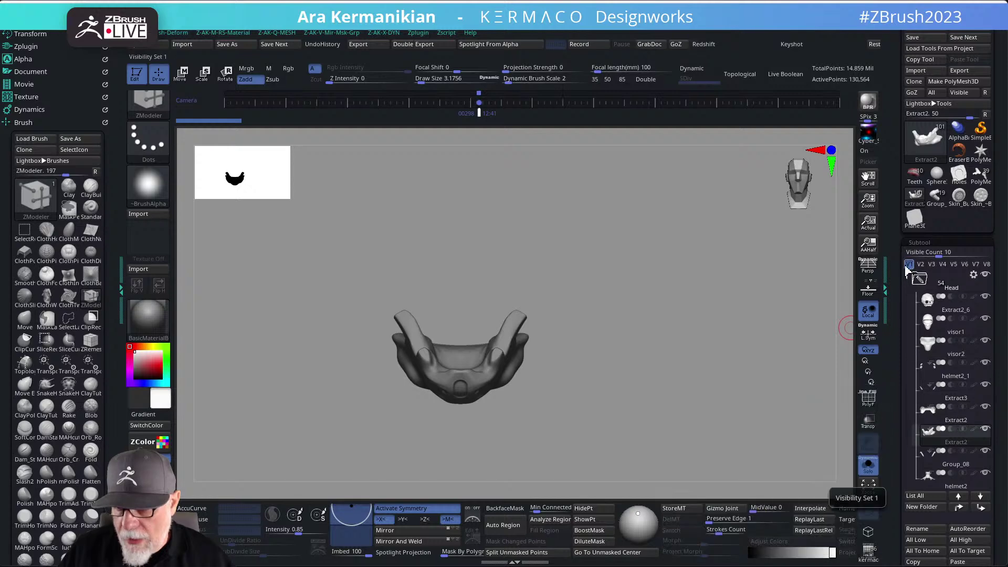
pyautogui.moveTo(922, 440)
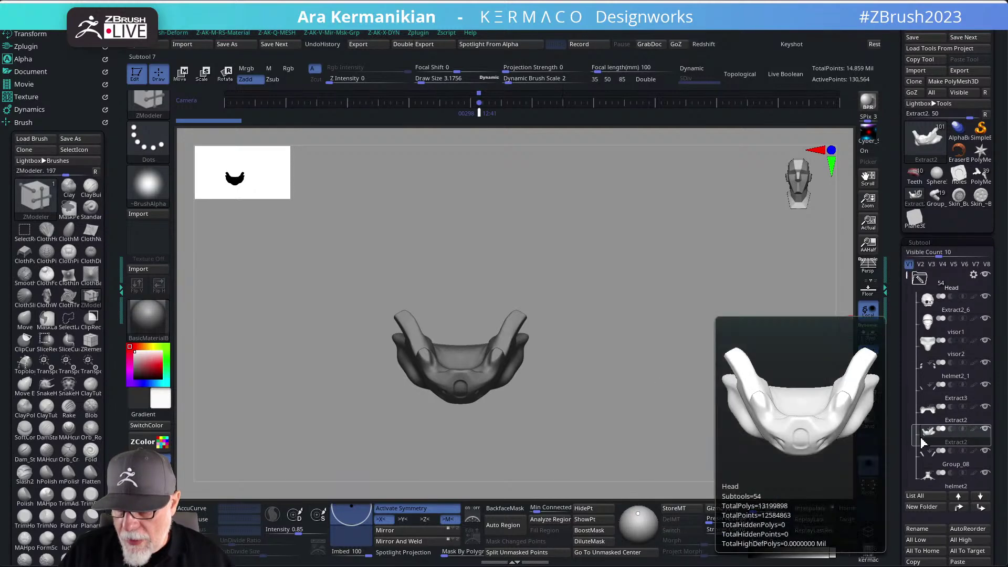
pyautogui.scroll(-4, 919, 313)
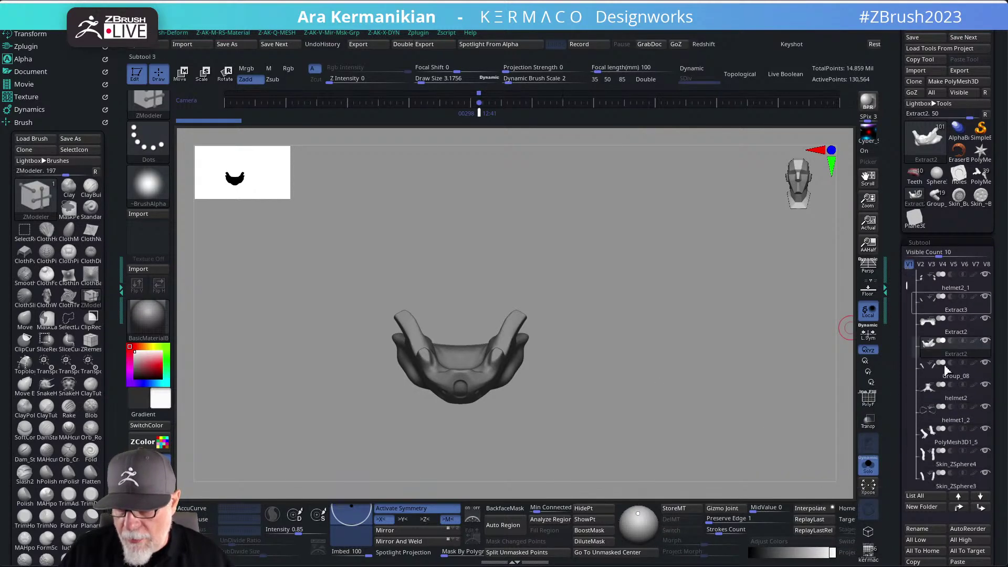
pyautogui.click(930, 530)
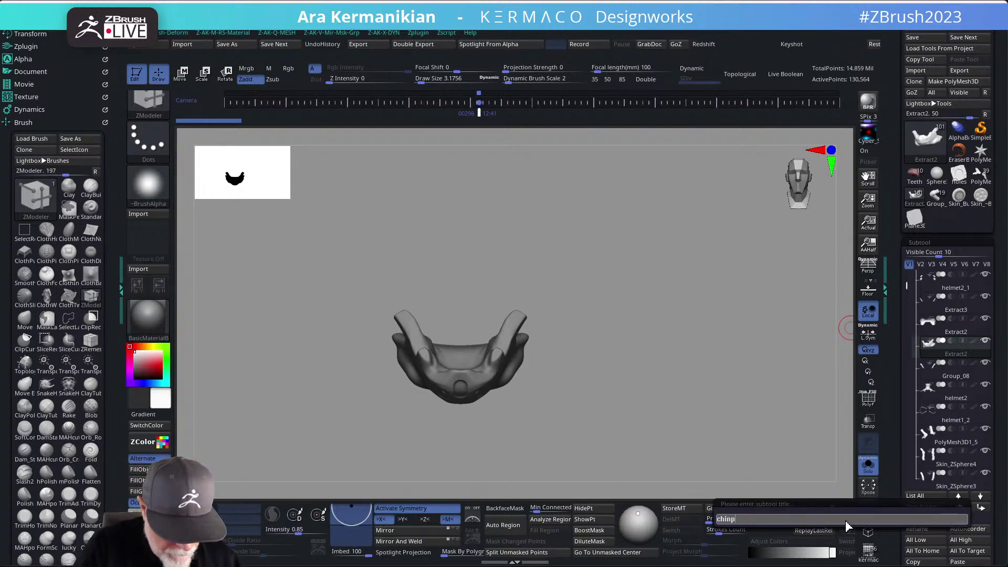
pyautogui.press('Return')
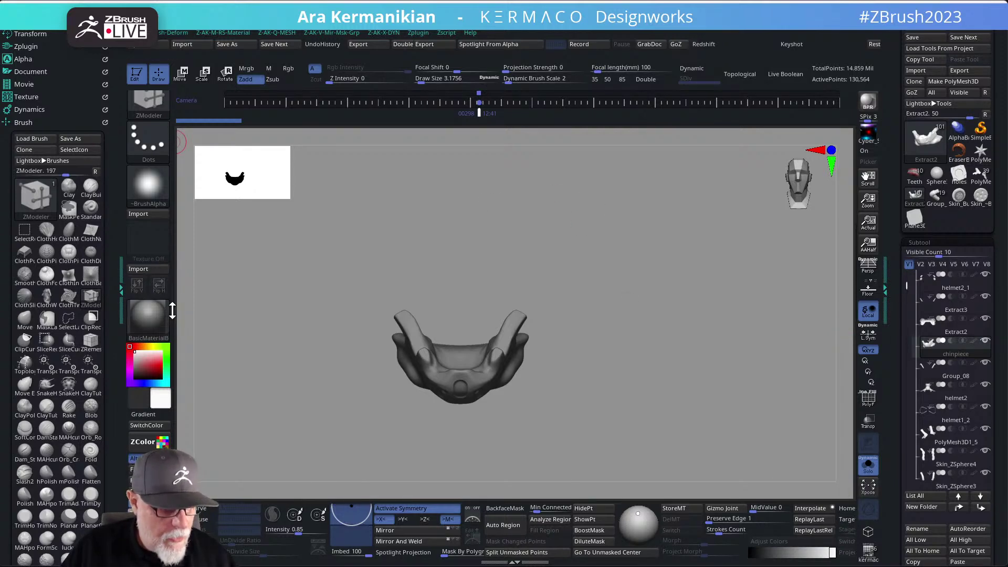
# Duplicate the chinpiece subtool and make the copy the active subtool.
pyautogui.press('ctrl')
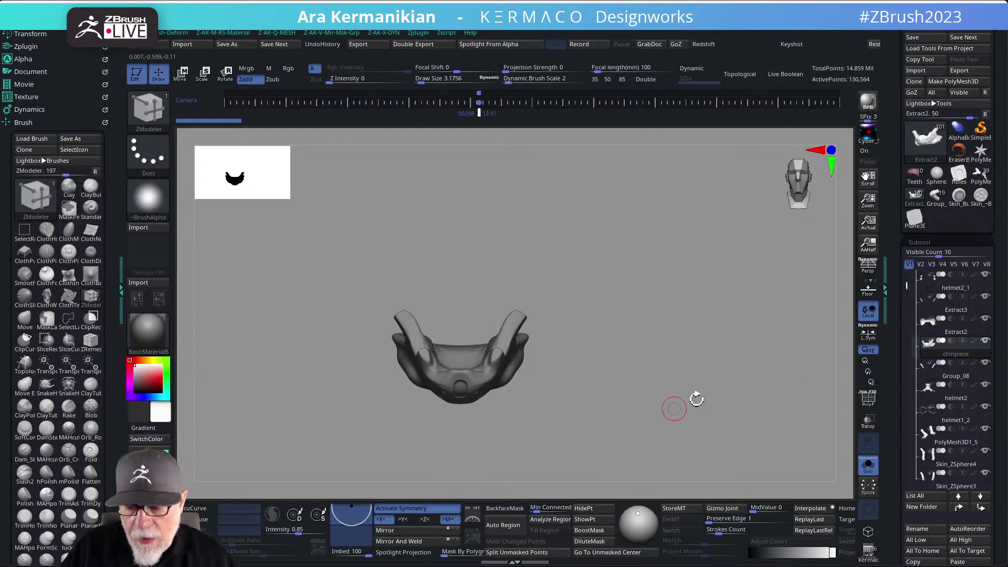
pyautogui.moveTo(890, 532); pyautogui.dragTo(896, 474)
pyautogui.click(911, 474)
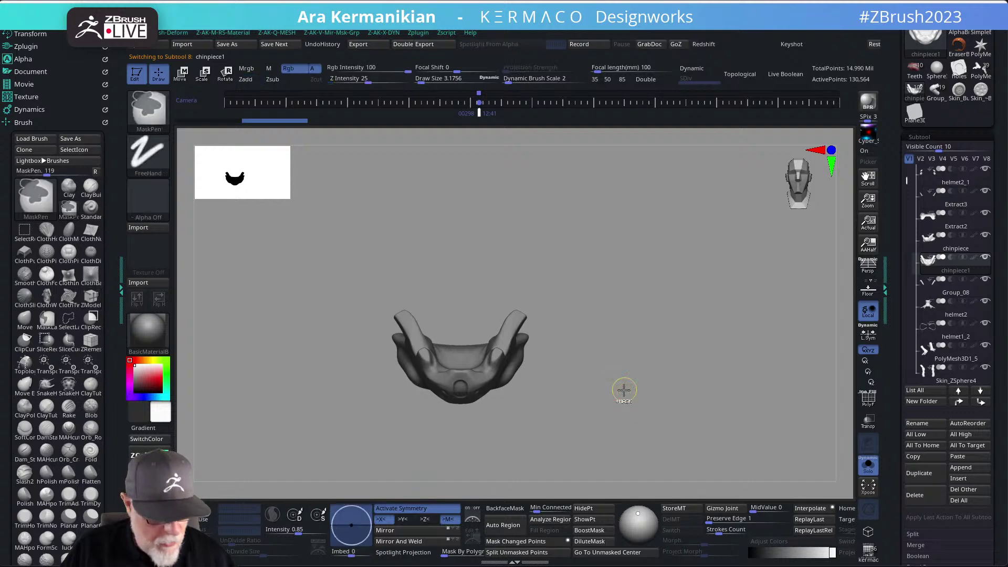
# Retopologize the duplicated chin piece with ZRemesher, using its current remesh settings.
pyautogui.hotkey('ctrl', 'q')
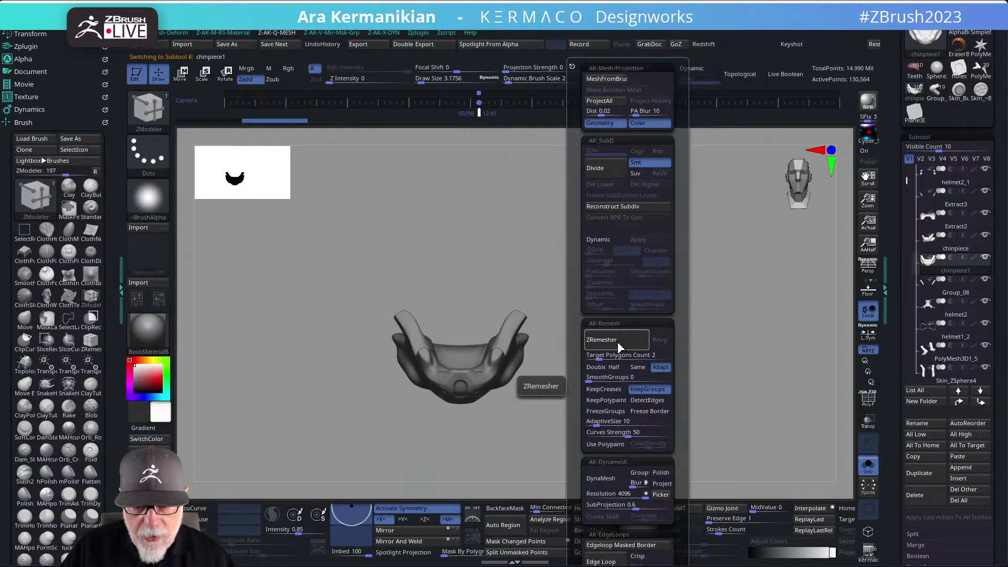
pyautogui.hotkey('ctrl', 'v')
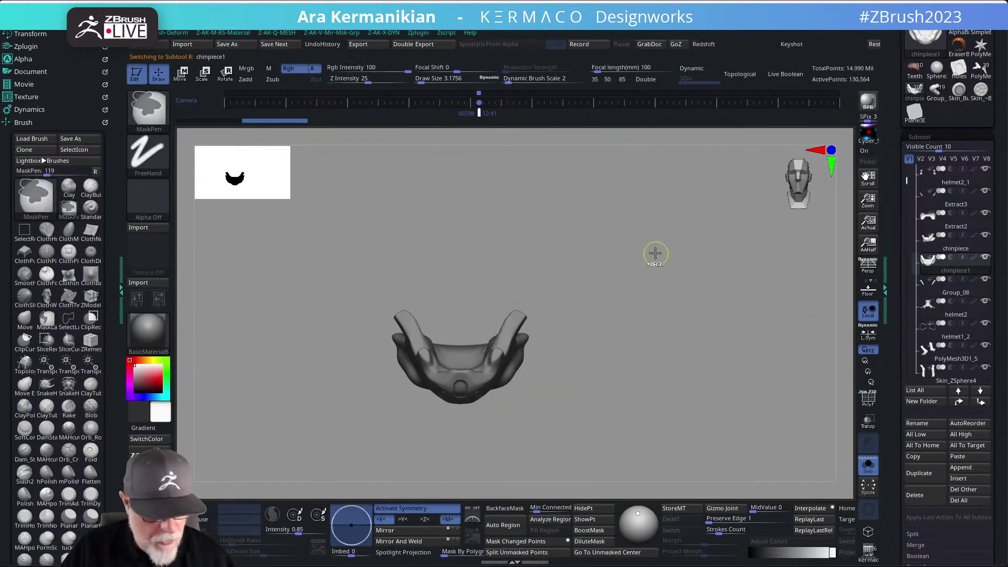
pyautogui.hotkey('ctrl', 'q')
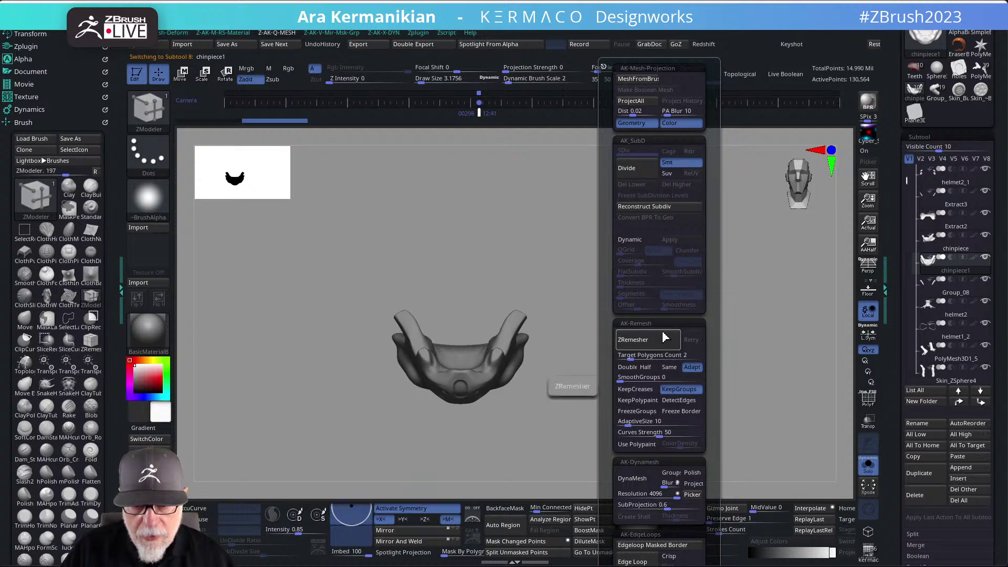
pyautogui.click(644, 343)
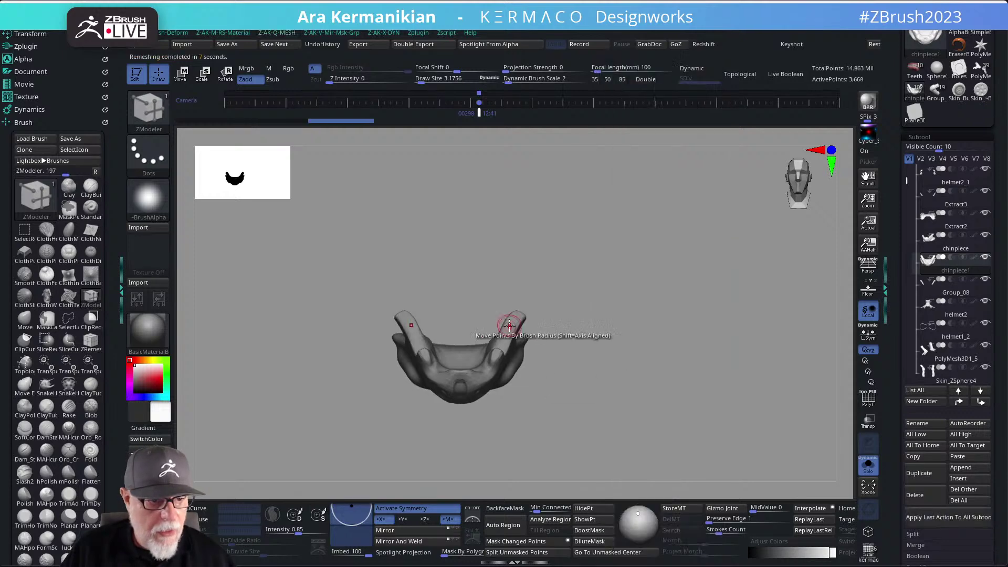
# Display the wireframe of the remeshed chin piece and subdivide it up to level 4.
pyautogui.click(869, 399)
pyautogui.moveTo(564, 367); pyautogui.dragTo(659, 369)
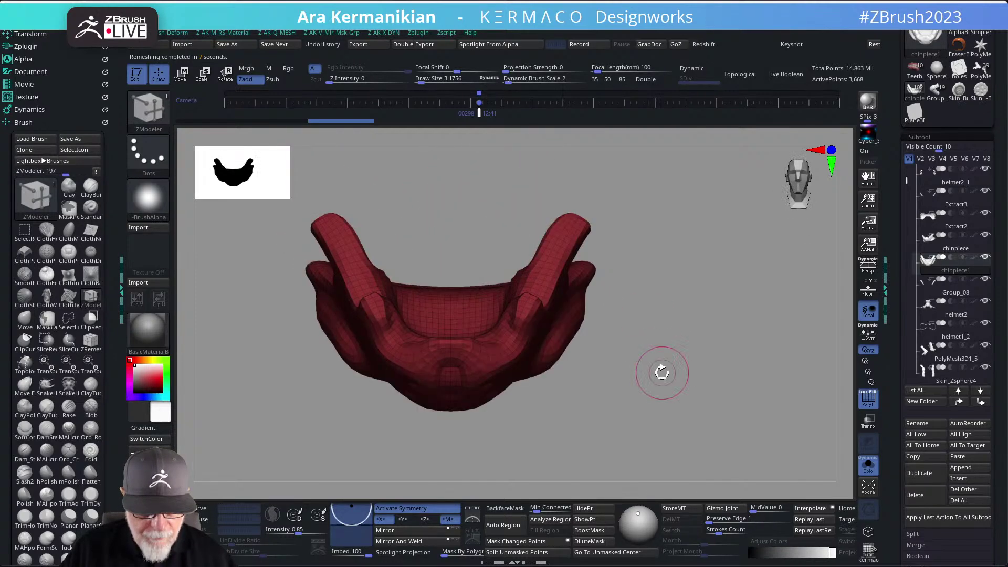
pyautogui.moveTo(612, 398); pyautogui.dragTo(602, 372)
pyautogui.press('ctrl')
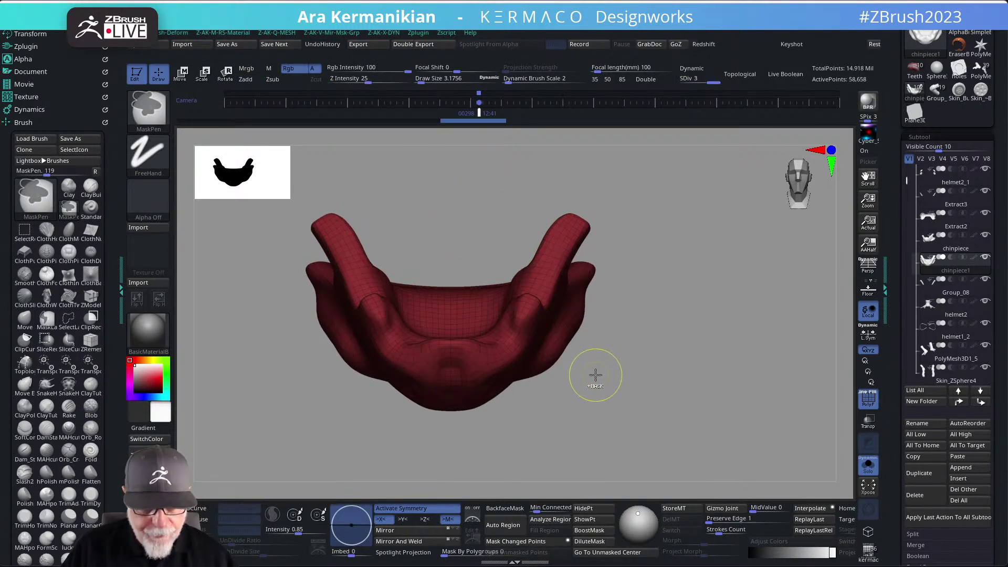
# Leave only the chinpiece and chinpiece1 subtools visible and turn off Solo so both overlap.
pyautogui.moveTo(952, 251)
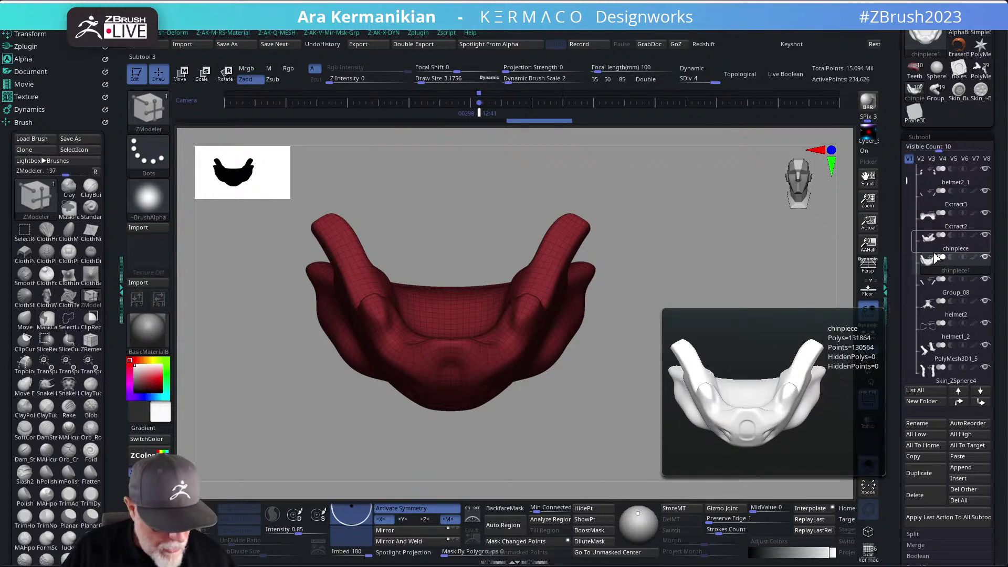
pyautogui.click(937, 258)
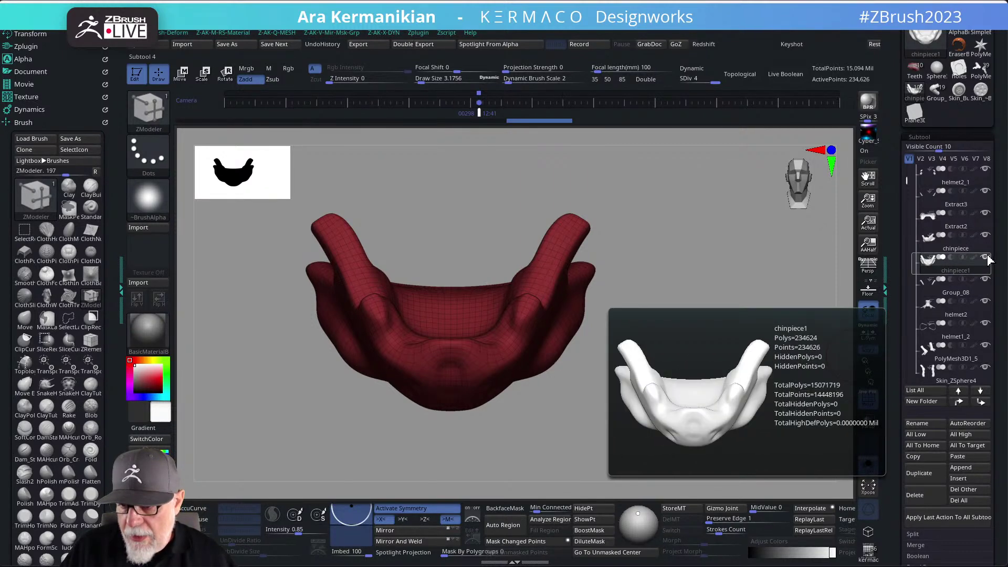
pyautogui.click(987, 217)
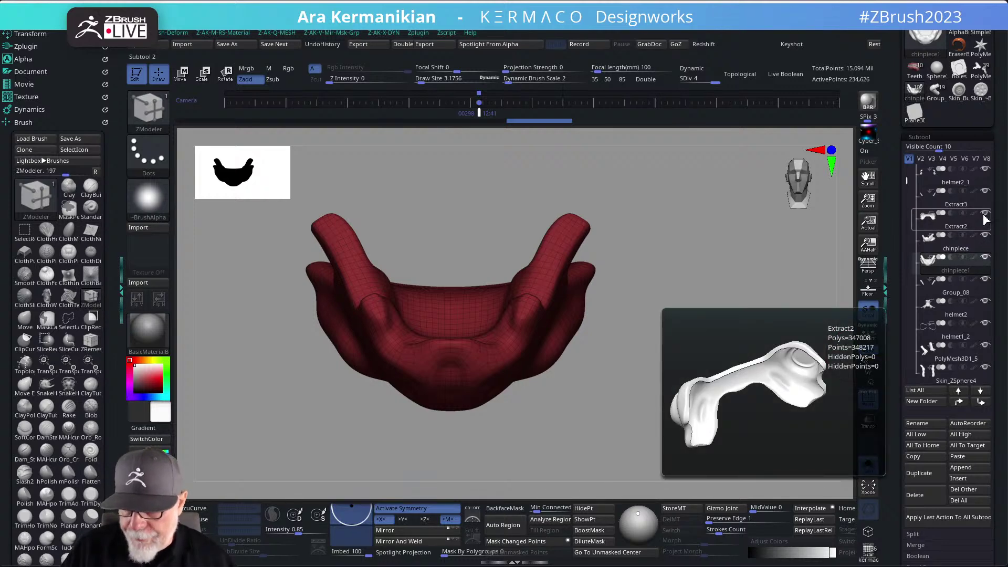
pyautogui.click(982, 265)
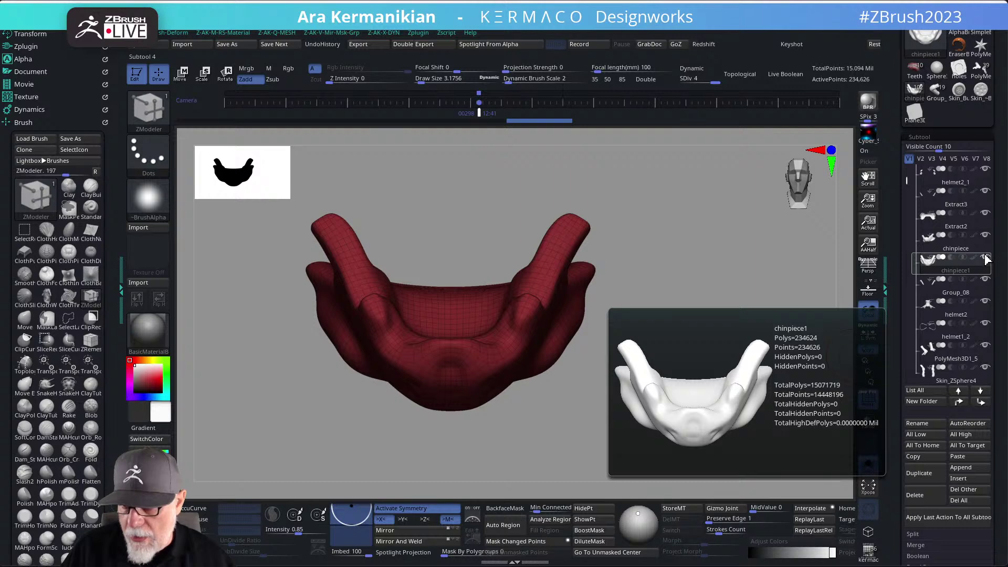
pyautogui.keyDown('shift'); pyautogui.click(986, 257); pyautogui.keyUp('shift')
pyautogui.click(986, 237)
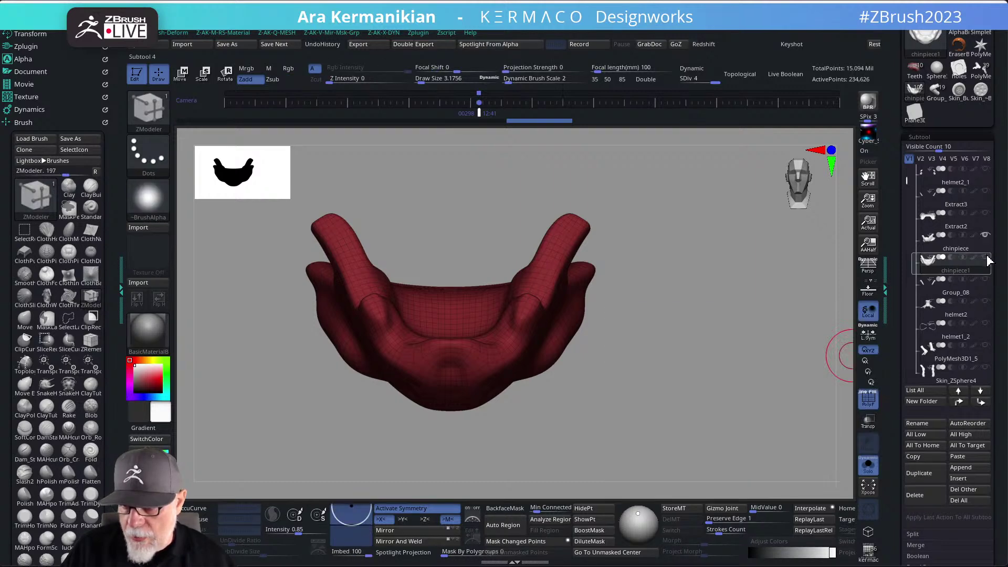
pyautogui.click(986, 257)
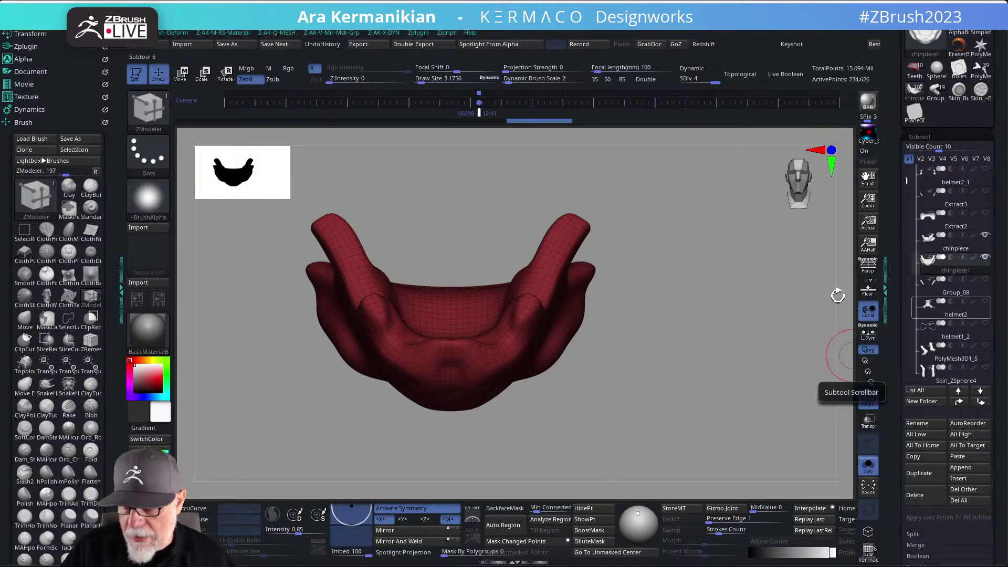
pyautogui.click(870, 470)
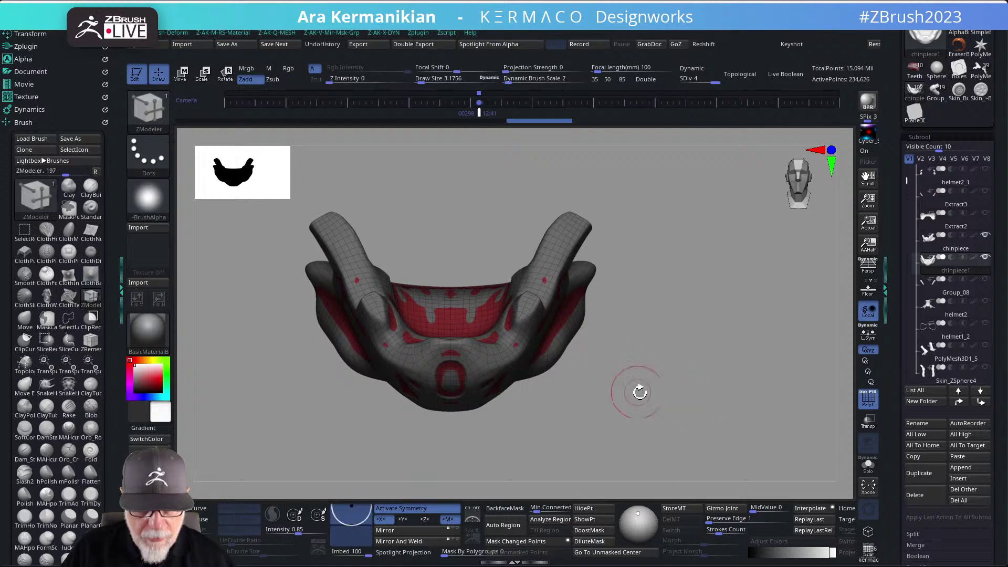
# Project the original chinpiece's detail onto the subdivided chinpiece1 mesh with ProjectAll.
pyautogui.moveTo(654, 469); pyautogui.dragTo(683, 387)
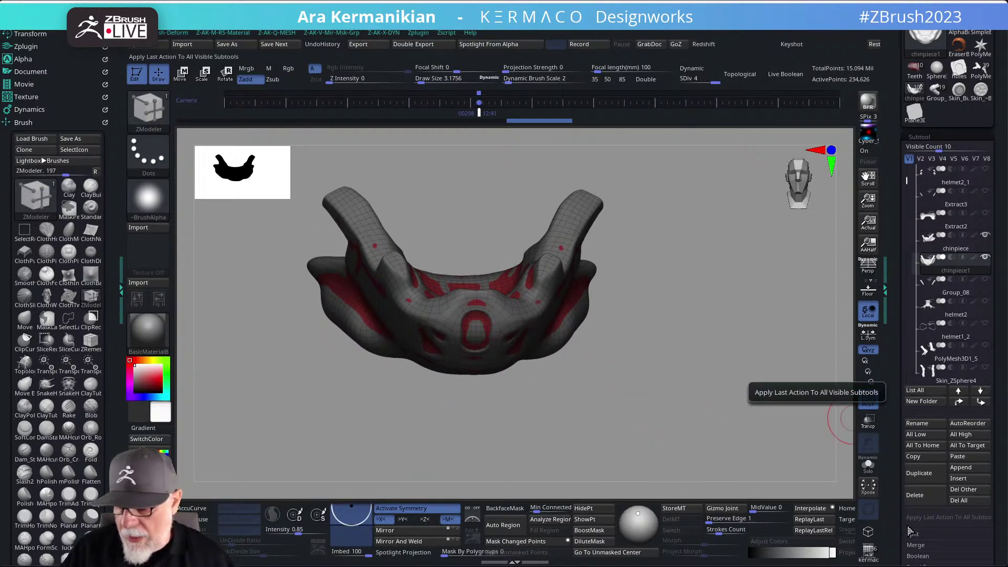
pyautogui.scroll(-5, 924, 447)
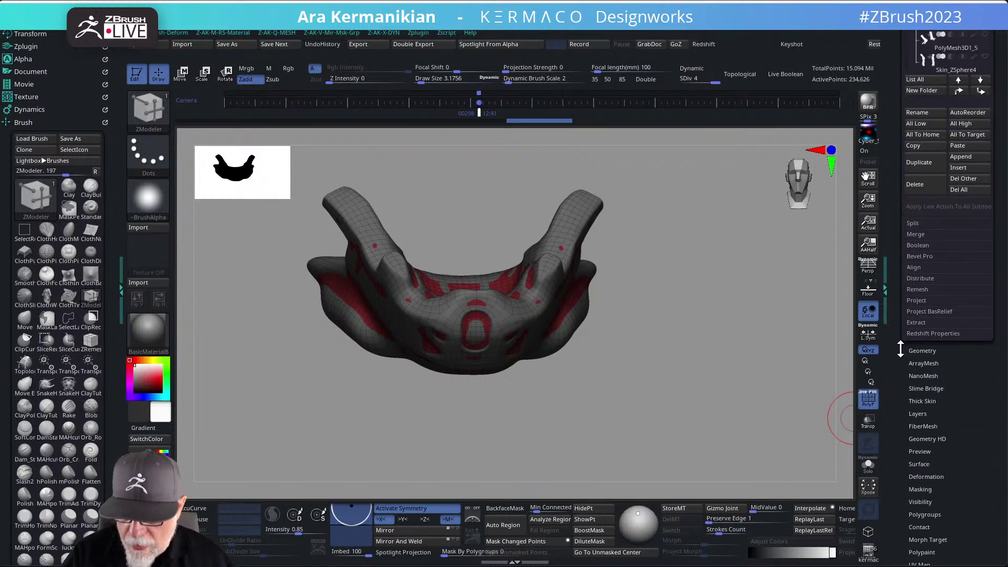
pyautogui.click(919, 304)
pyautogui.click(921, 314)
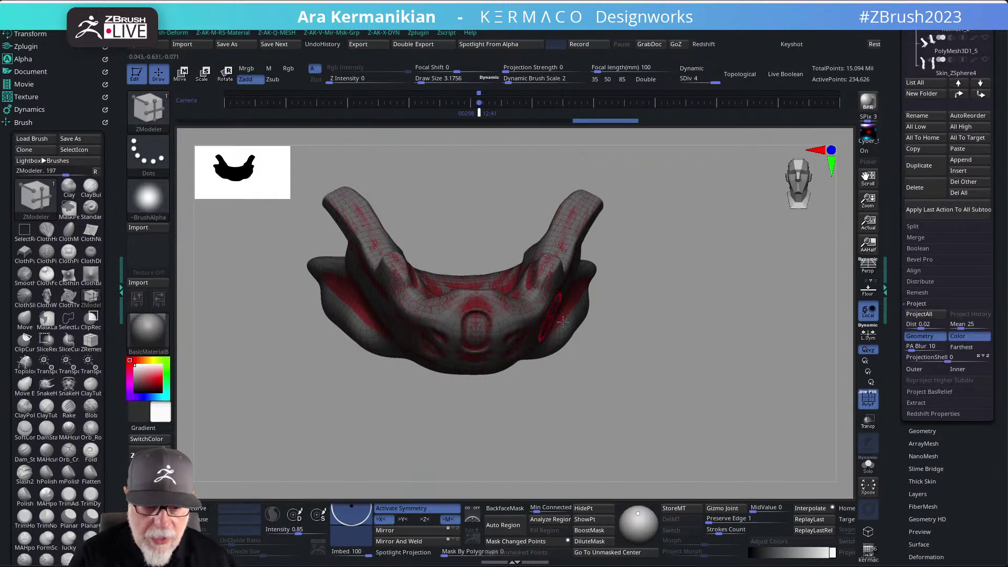
# Isolate the projected chinpiece1 subtool and hide its wireframe to inspect the surface.
pyautogui.moveTo(648, 364); pyautogui.dragTo(669, 359)
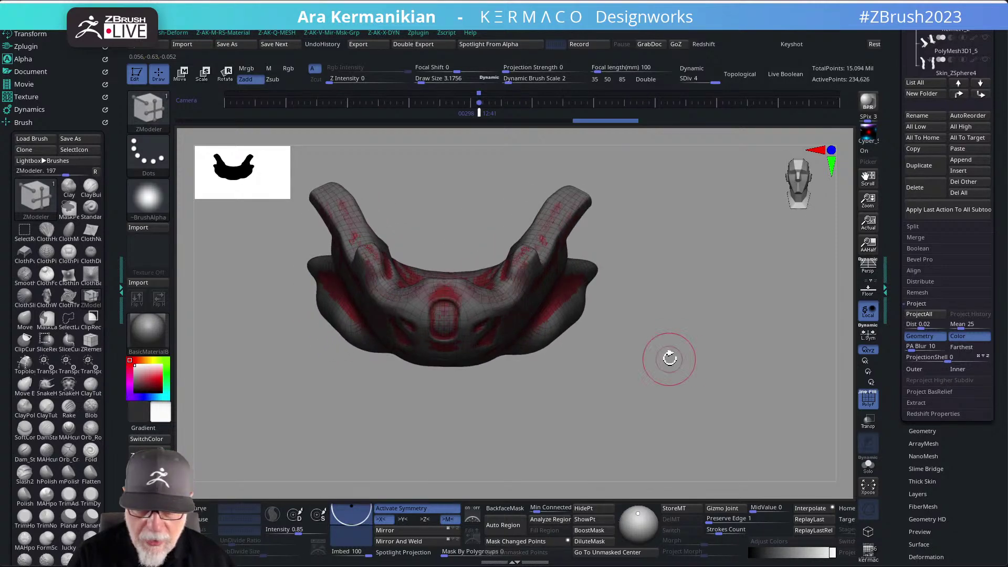
pyautogui.click(867, 469)
pyautogui.click(869, 400)
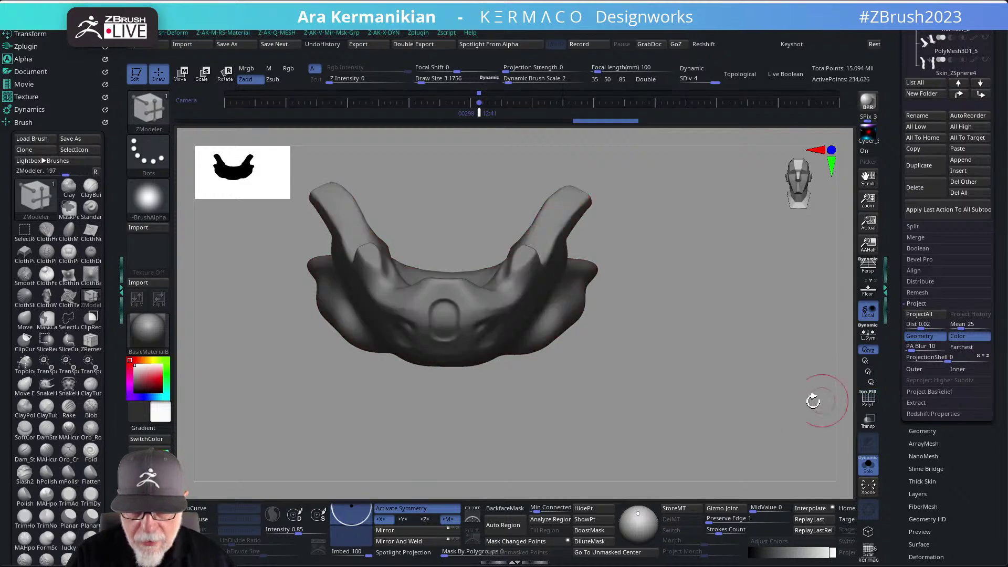
pyautogui.moveTo(750, 414)
pyautogui.mouseDown()
pyautogui.moveTo(747, 393)
pyautogui.moveTo(751, 407)
pyautogui.moveTo(742, 404)
pyautogui.moveTo(754, 401)
pyautogui.mouseUp()
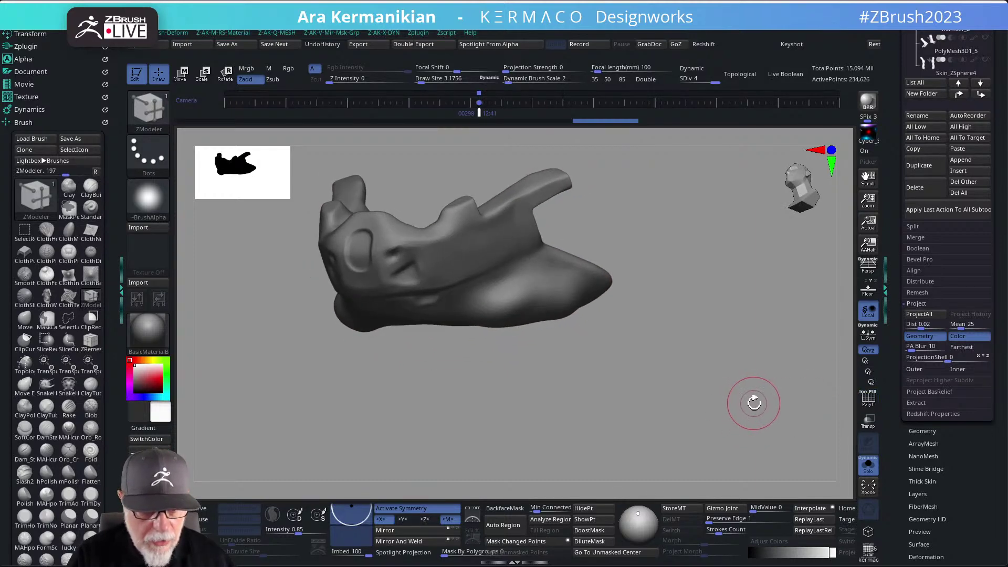
# Subdivide chinpiece1 to level 5 and run ProjectAll on it again.
pyautogui.press('d')
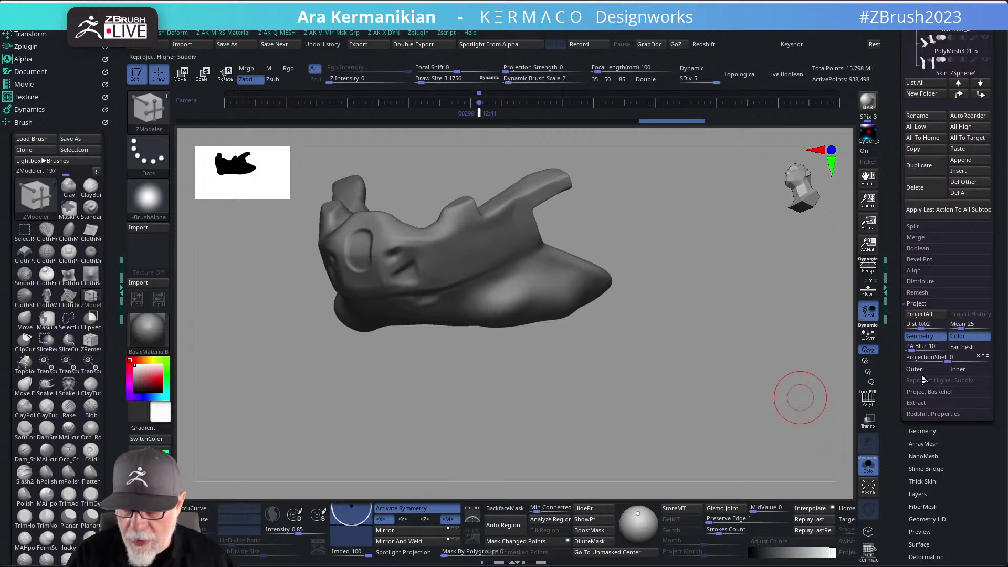
pyautogui.click(919, 317)
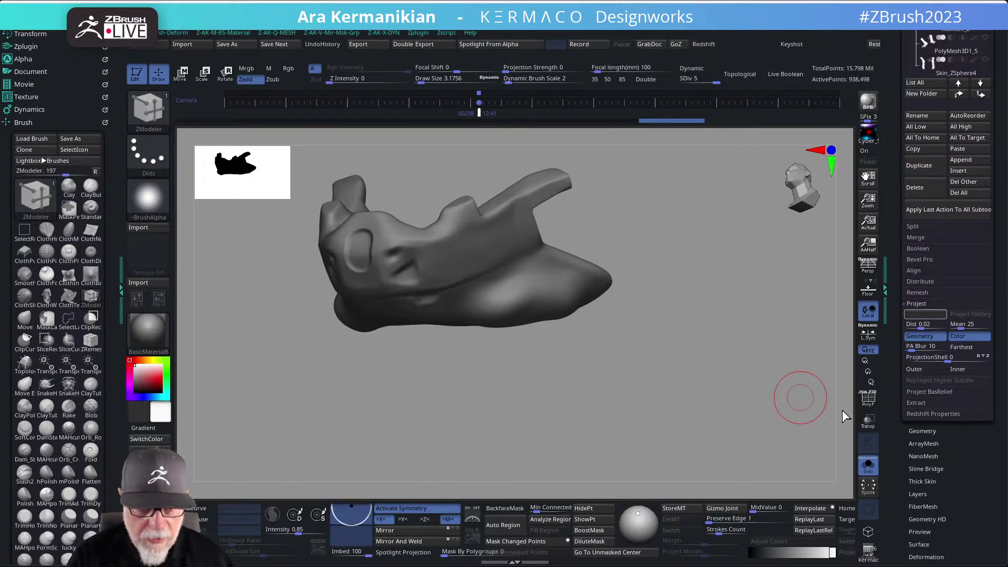
# Delete the original chinpiece subtool, accepting that the operation cannot be undone.
pyautogui.moveTo(893, 231); pyautogui.dragTo(896, 330)
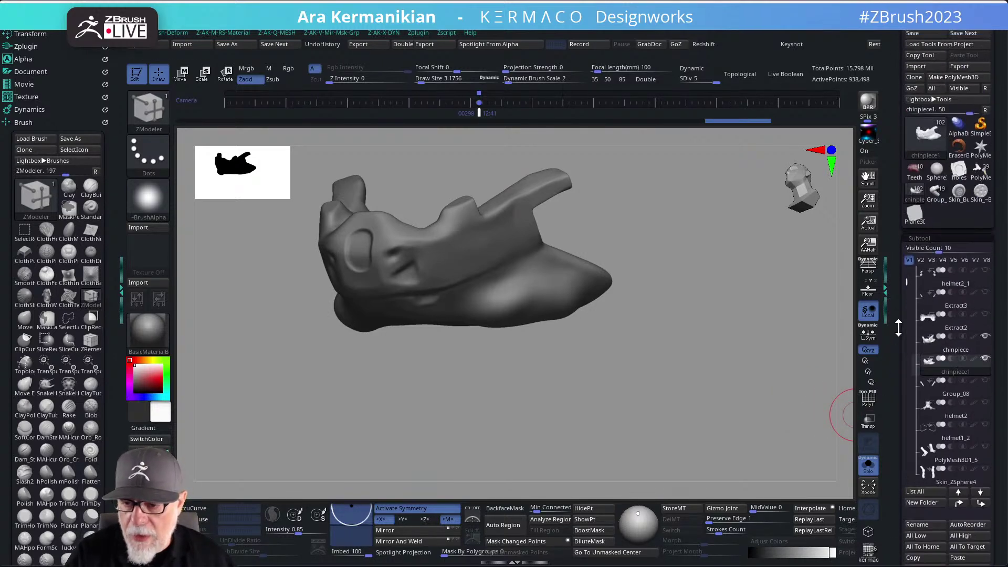
pyautogui.click(952, 358)
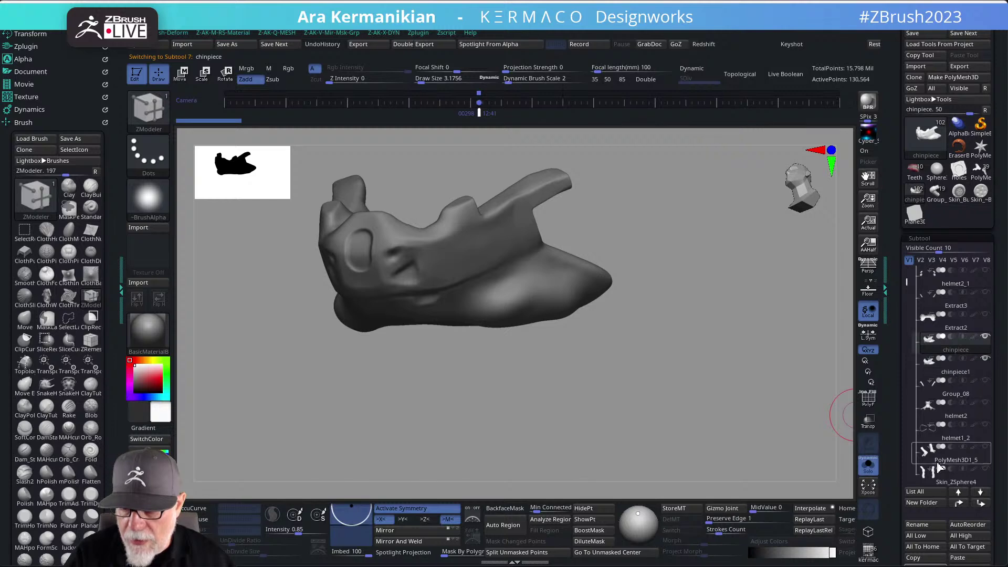
pyautogui.moveTo(900, 478); pyautogui.dragTo(910, 409)
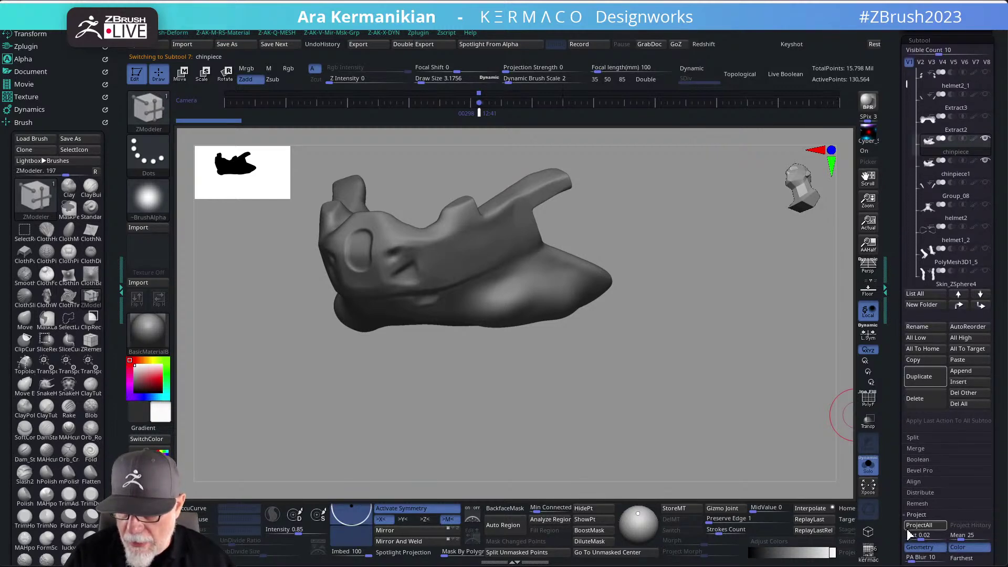
pyautogui.click(920, 402)
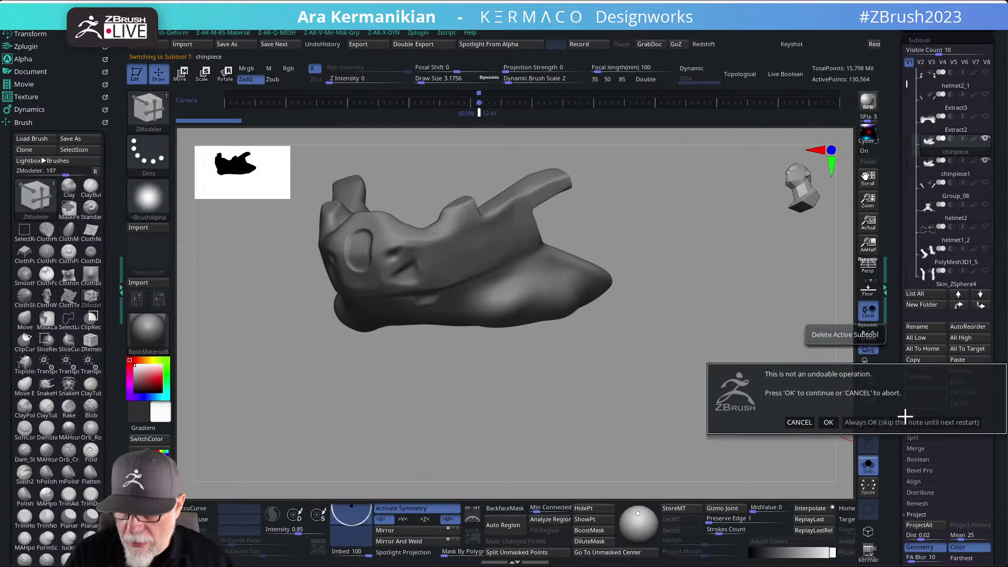
pyautogui.click(830, 422)
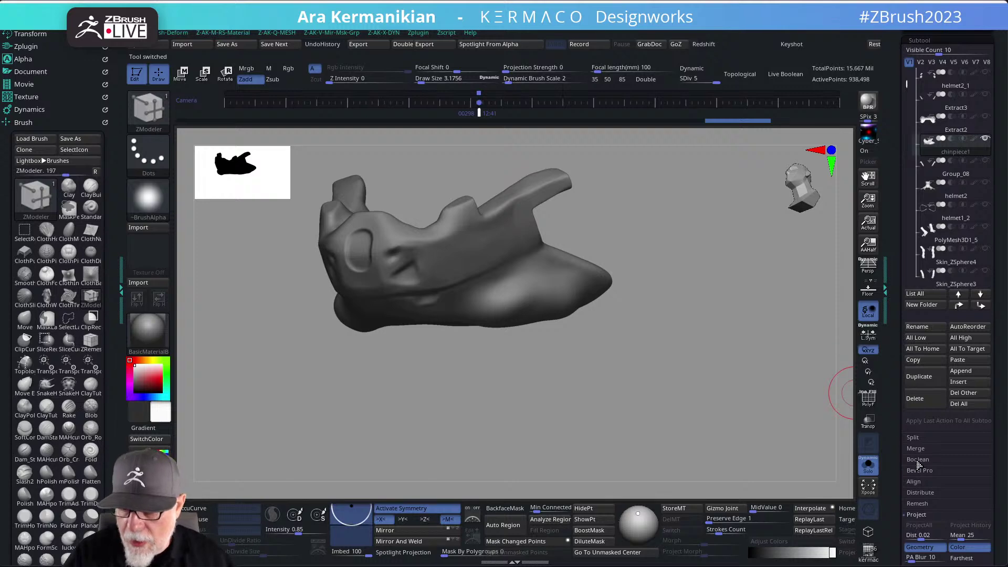
# Rename the chinpiece1 subtool to chinpiece.
pyautogui.click(928, 329)
pyautogui.click(774, 346)
pyautogui.press('BackSpace')
pyautogui.press('Return')
# Lower the chinpiece to subdivision level 1.
pyautogui.moveTo(634, 281); pyautogui.dragTo(615, 297)
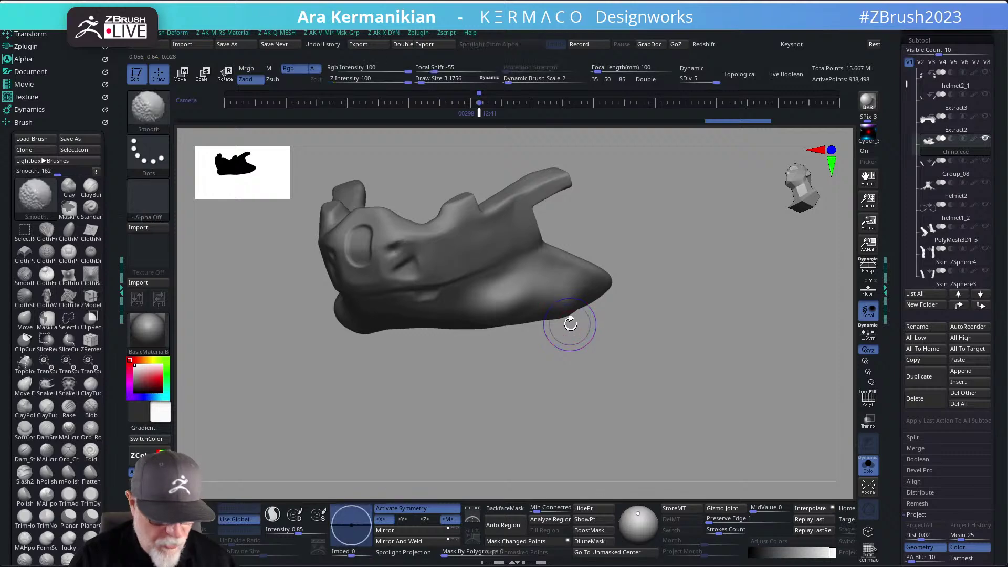
pyautogui.hotkey('shift', 'd')
pyautogui.hotkey('shift', 'd')
pyautogui.hotkey('shift', 'd')
pyautogui.hotkey('shift', 'd')
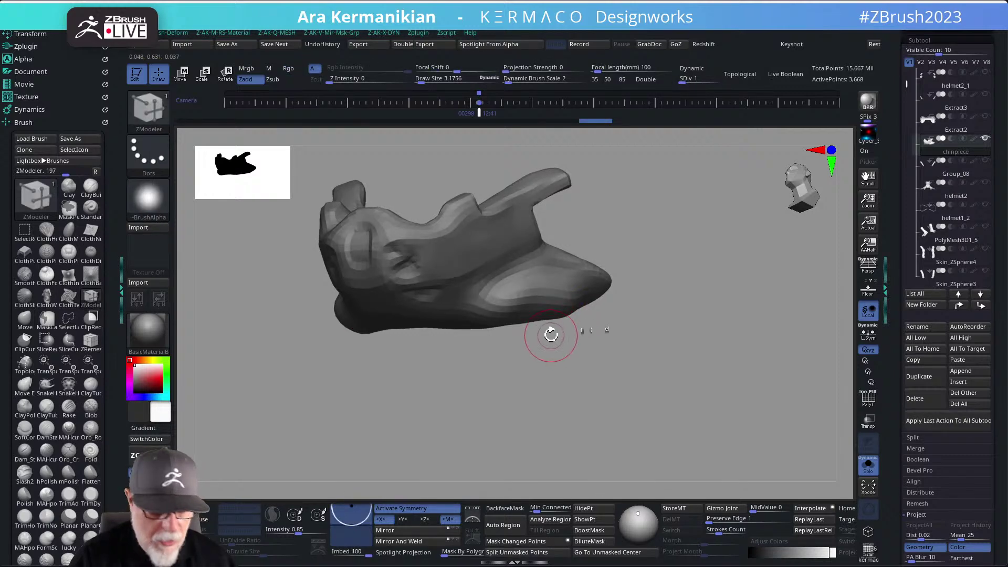
# Switch to the DamStandard brush and enlarge the draw size to about 4.6.
pyautogui.press('b')
pyautogui.press('d')
pyautogui.press('s')
pyautogui.press('s')
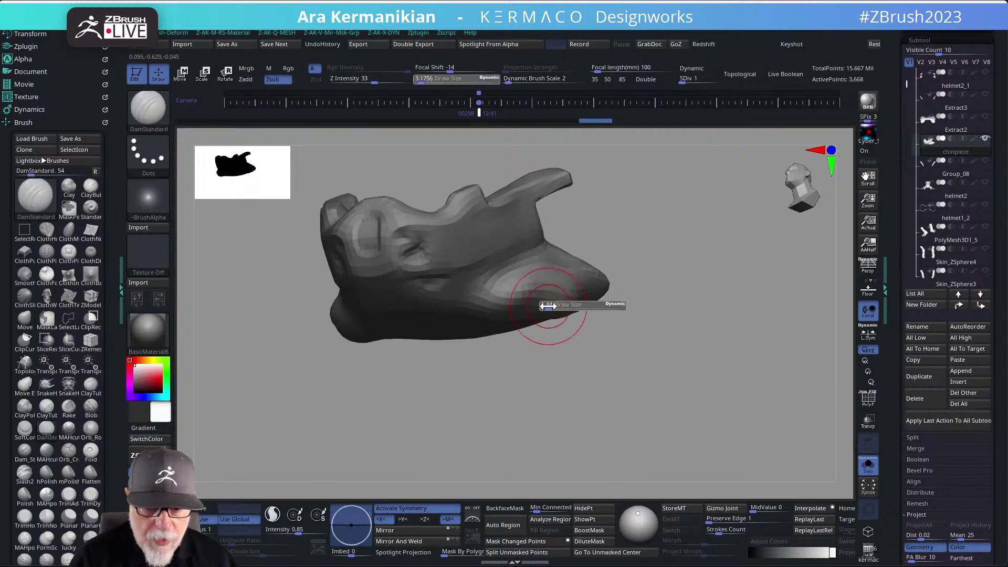
pyautogui.moveTo(551, 337); pyautogui.dragTo(538, 321)
pyautogui.press('s')
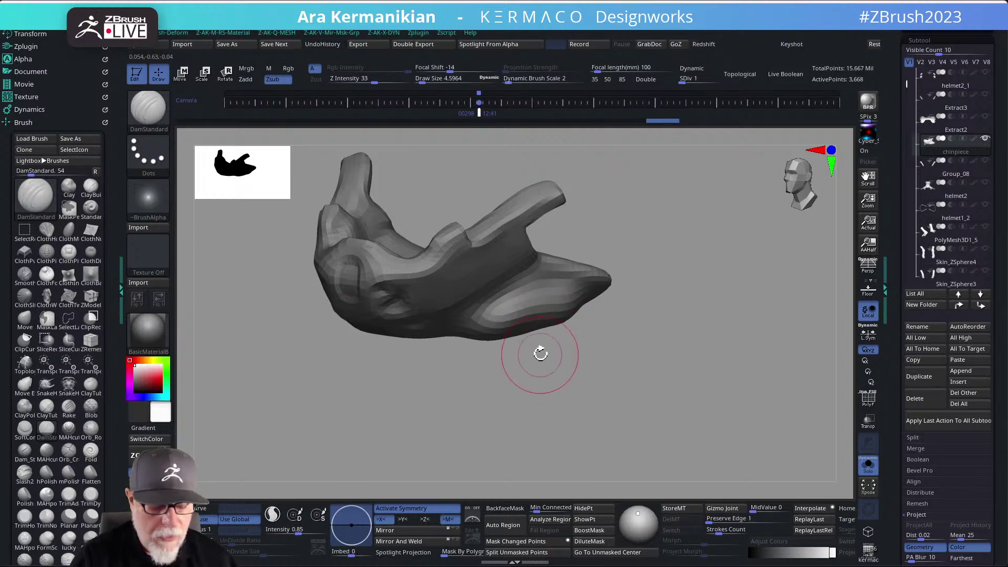
# Reshape and smooth the lower side lobe of the chinpiece with the Move brush from several angles.
pyautogui.press('b')
pyautogui.press('m')
pyautogui.press('v')
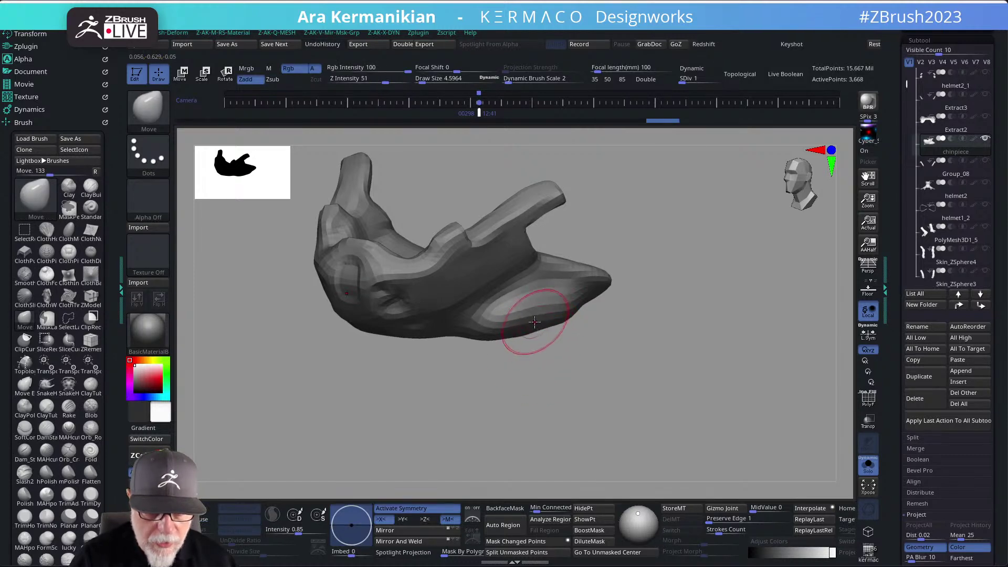
pyautogui.moveTo(557, 396); pyautogui.dragTo(552, 308)
pyautogui.press('shift')
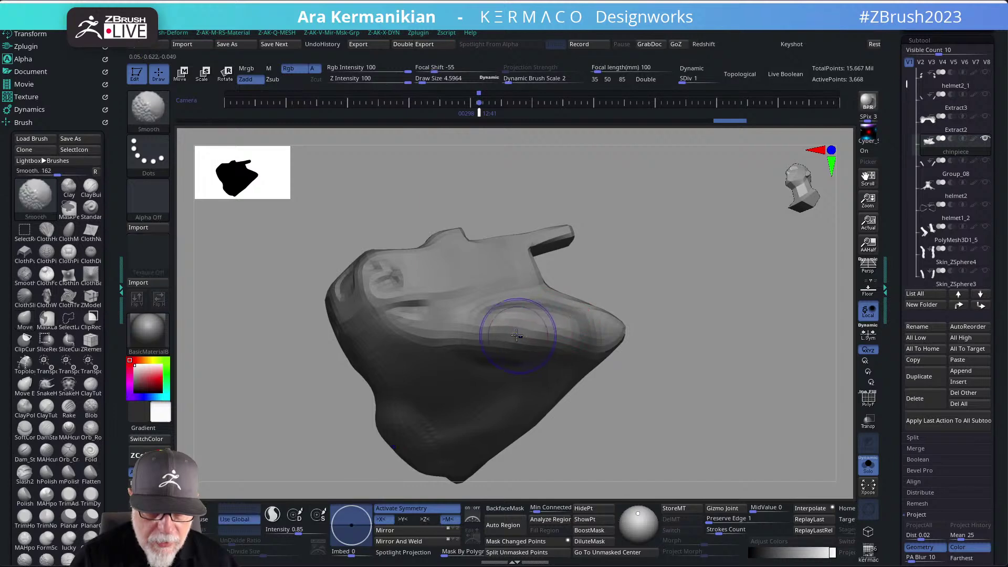
pyautogui.moveTo(644, 270); pyautogui.dragTo(520, 331)
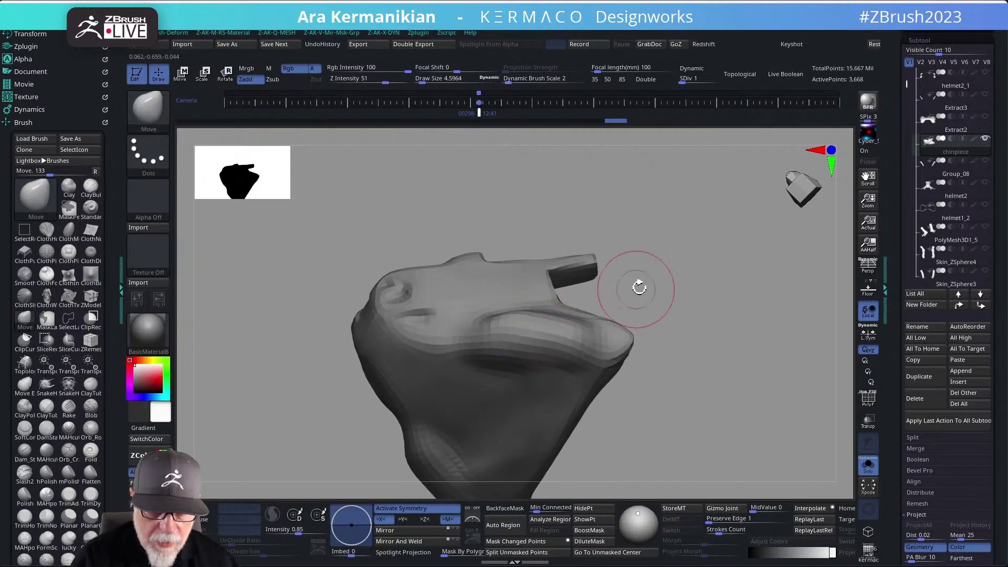
pyautogui.moveTo(633, 290); pyautogui.dragTo(506, 331)
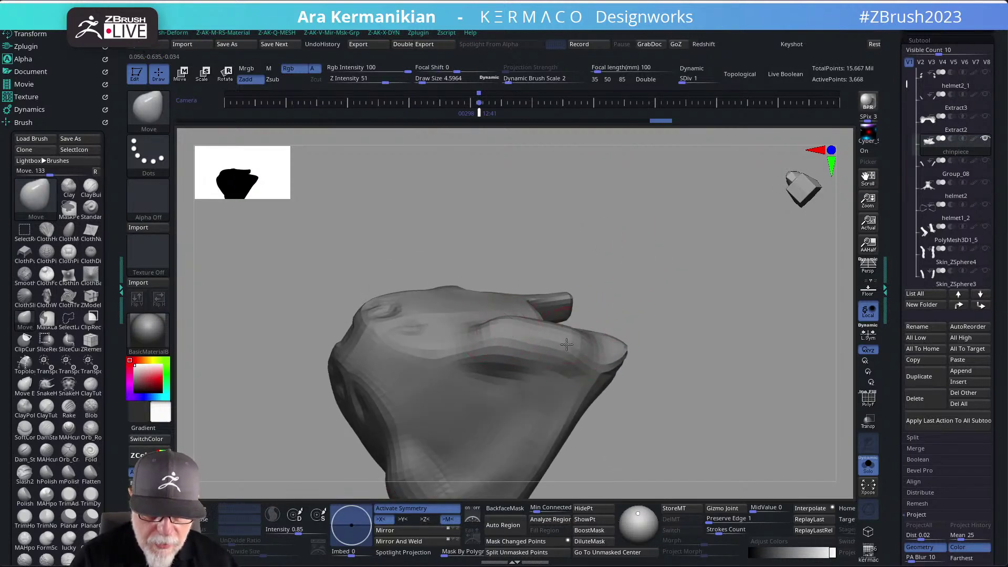
pyautogui.moveTo(597, 309); pyautogui.dragTo(608, 279)
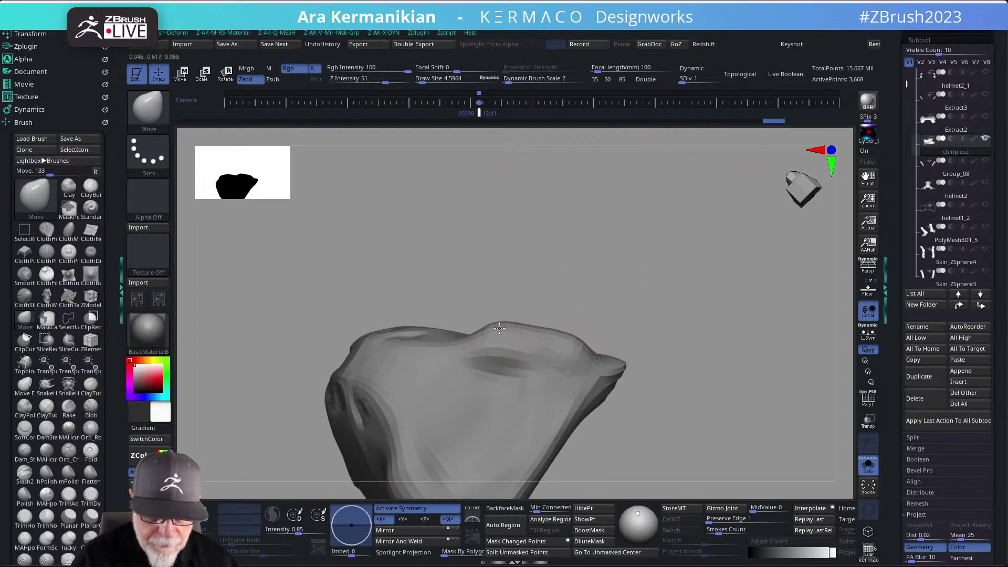
pyautogui.moveTo(623, 277); pyautogui.dragTo(575, 321)
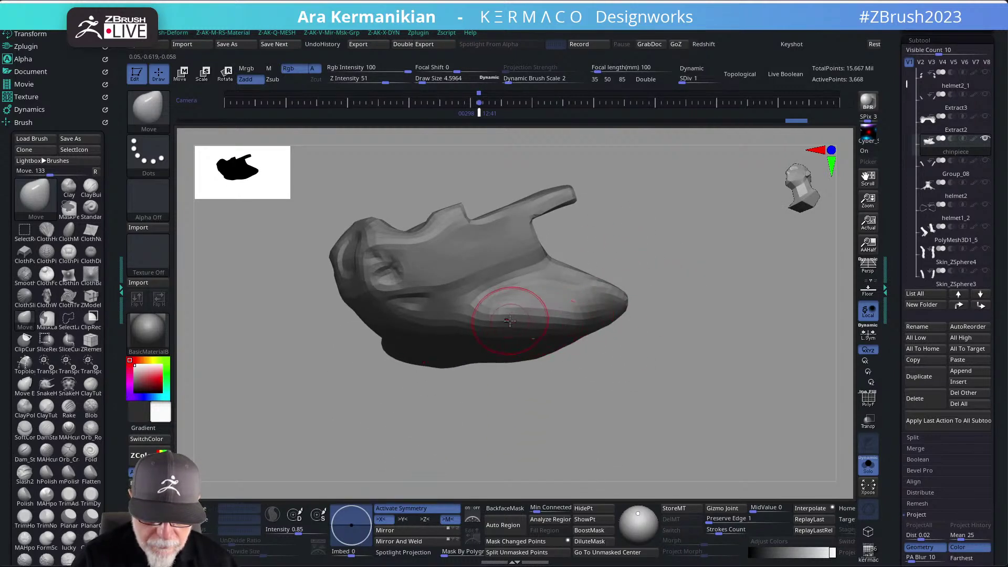
# Raise the chinpiece to subdivision level 2 and check its form from the side, below and front.
pyautogui.moveTo(695, 232); pyautogui.dragTo(669, 235)
pyautogui.press('d')
pyautogui.moveTo(641, 284); pyautogui.dragTo(612, 315)
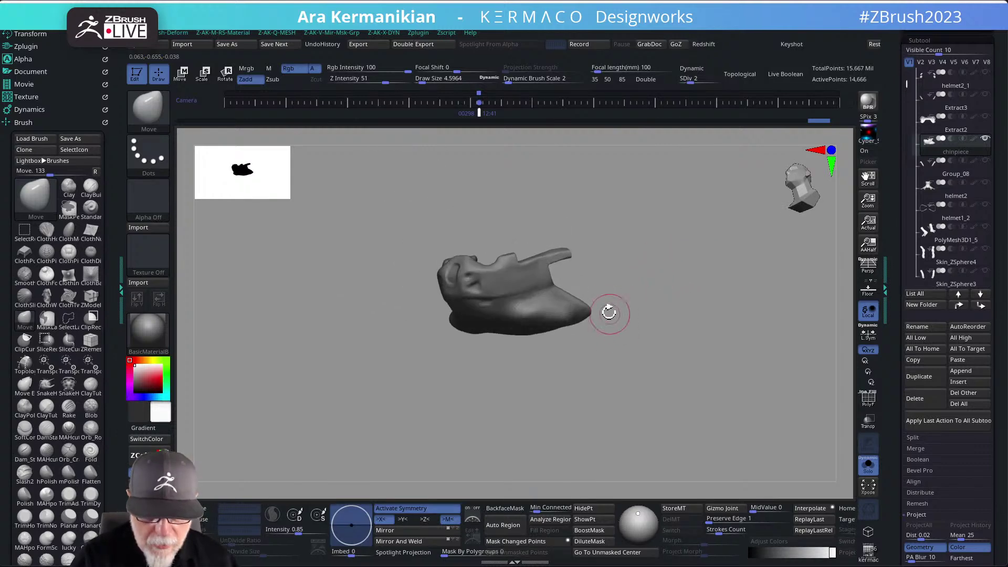
pyautogui.moveTo(649, 281)
pyautogui.mouseDown()
pyautogui.moveTo(653, 231)
pyautogui.moveTo(607, 300)
pyautogui.moveTo(596, 295)
pyautogui.moveTo(668, 274)
pyautogui.moveTo(648, 279)
pyautogui.mouseUp()
pyautogui.press('shift')
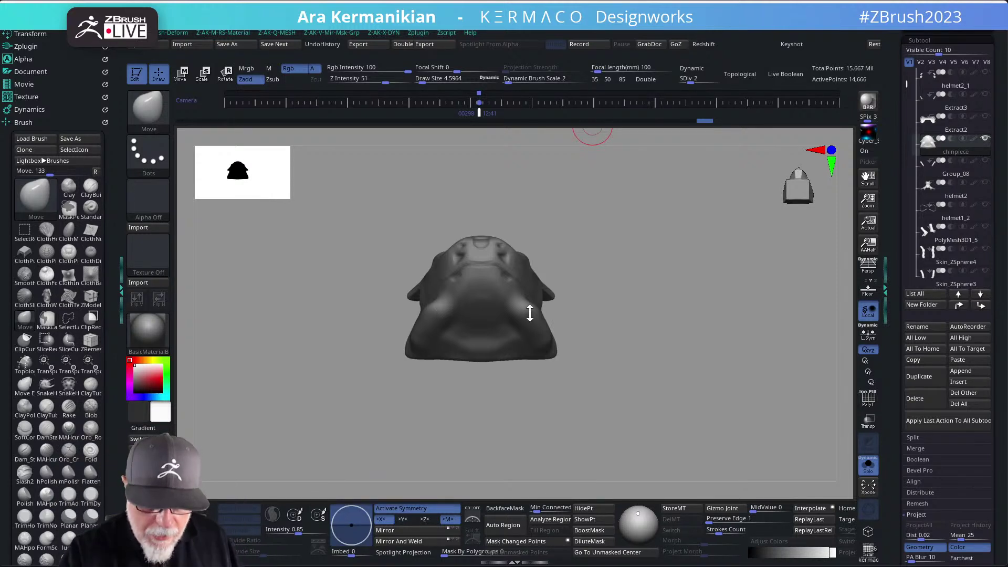
pyautogui.moveTo(621, 262)
pyautogui.mouseDown()
pyautogui.moveTo(614, 285)
pyautogui.moveTo(607, 268)
pyautogui.mouseUp()
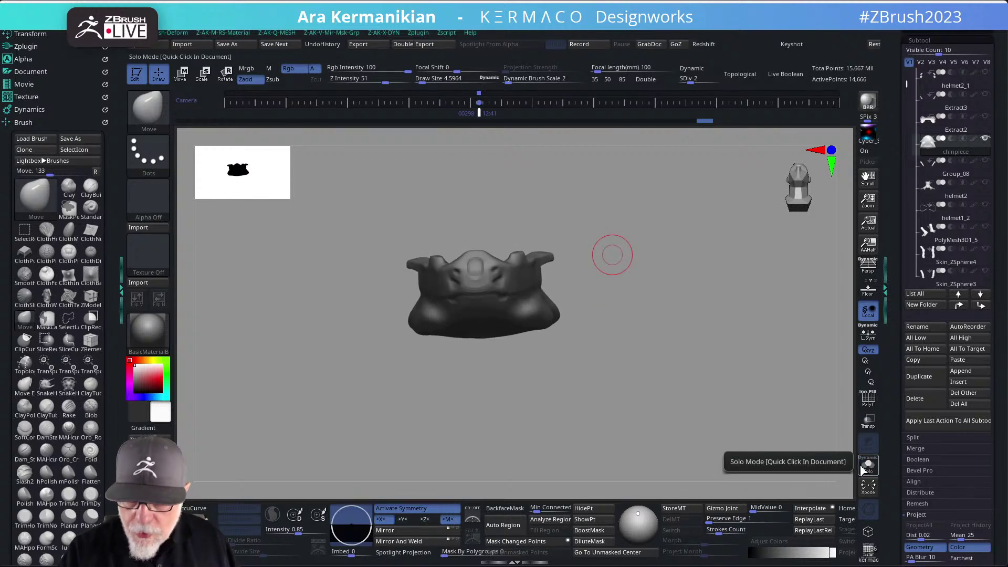
# Turn off Solo and make all of the character's subtools visible again.
pyautogui.moveTo(983, 158)
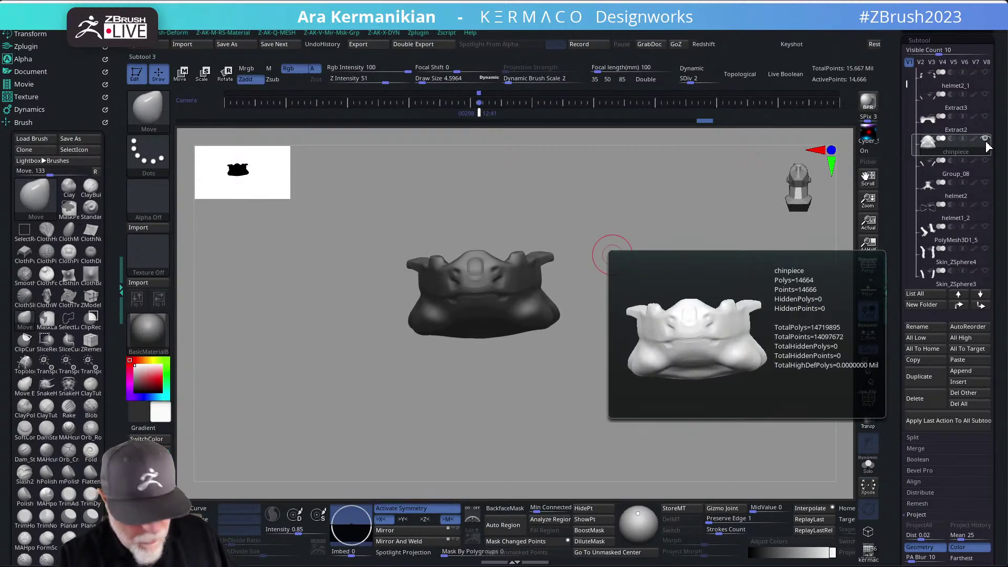
pyautogui.press('shift')
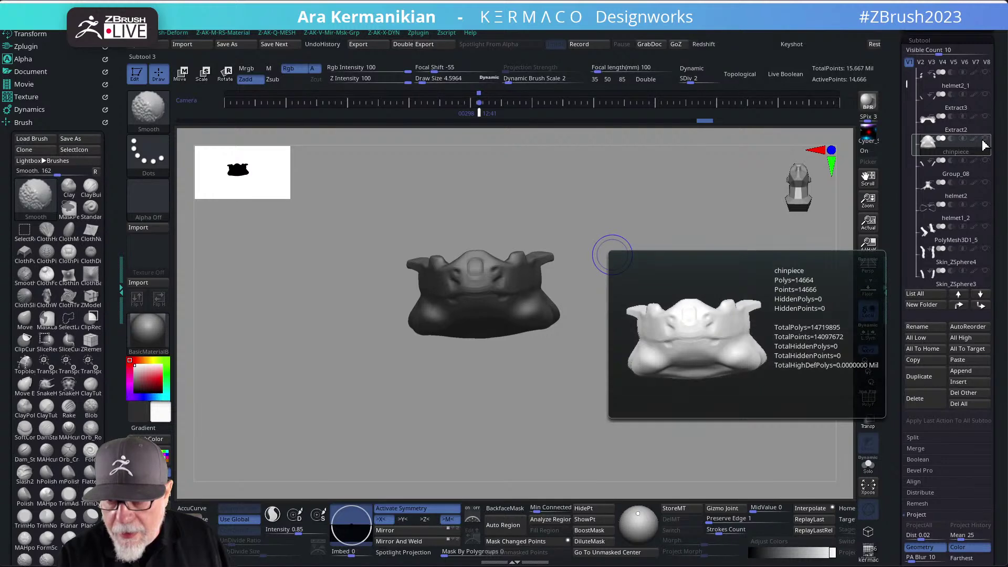
pyautogui.keyDown('shift'); pyautogui.click(986, 139); pyautogui.keyUp('shift')
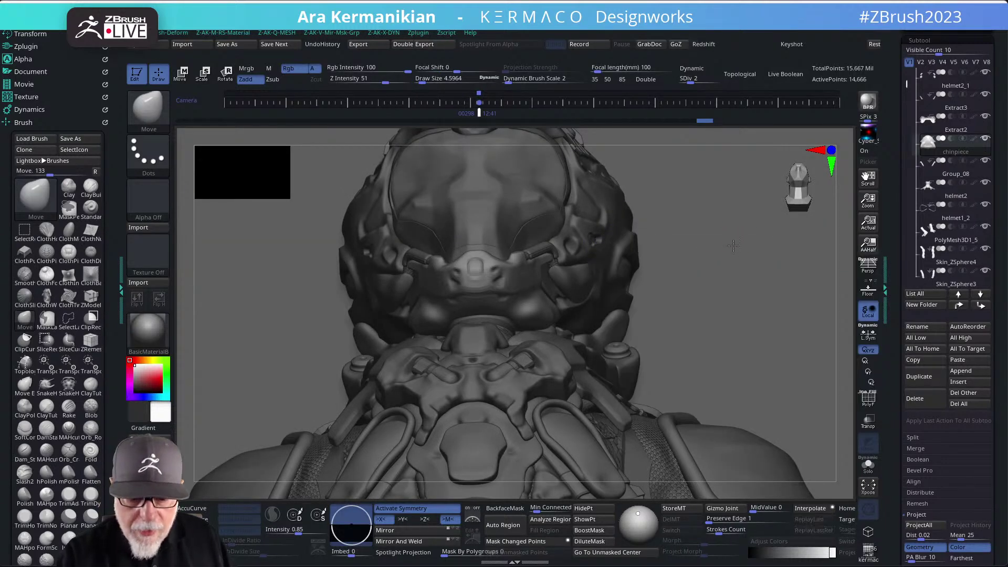
# Hide the PM3D_Plane3D1 subtool and frame the character's helmet and shoulders.
pyautogui.moveTo(733, 253)
pyautogui.mouseDown()
pyautogui.moveTo(719, 263)
pyautogui.moveTo(729, 250)
pyautogui.mouseUp()
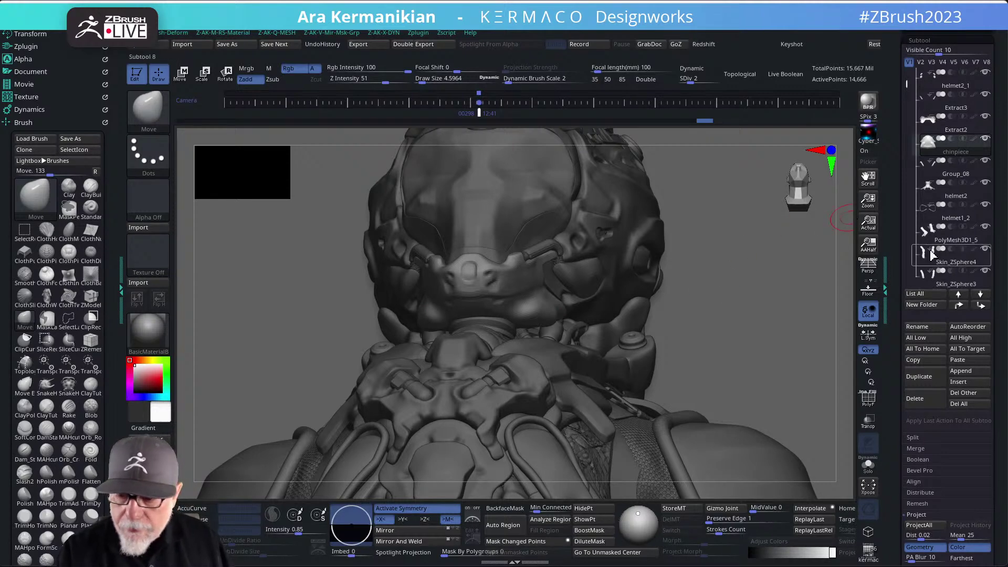
pyautogui.moveTo(907, 84); pyautogui.dragTo(908, 272)
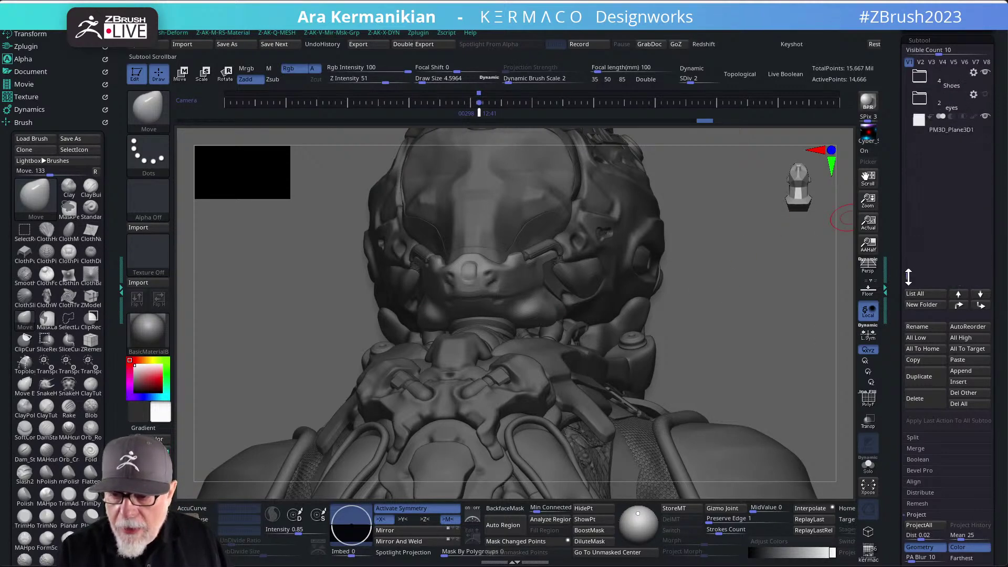
pyautogui.click(985, 160)
pyautogui.moveTo(753, 255); pyautogui.dragTo(743, 273)
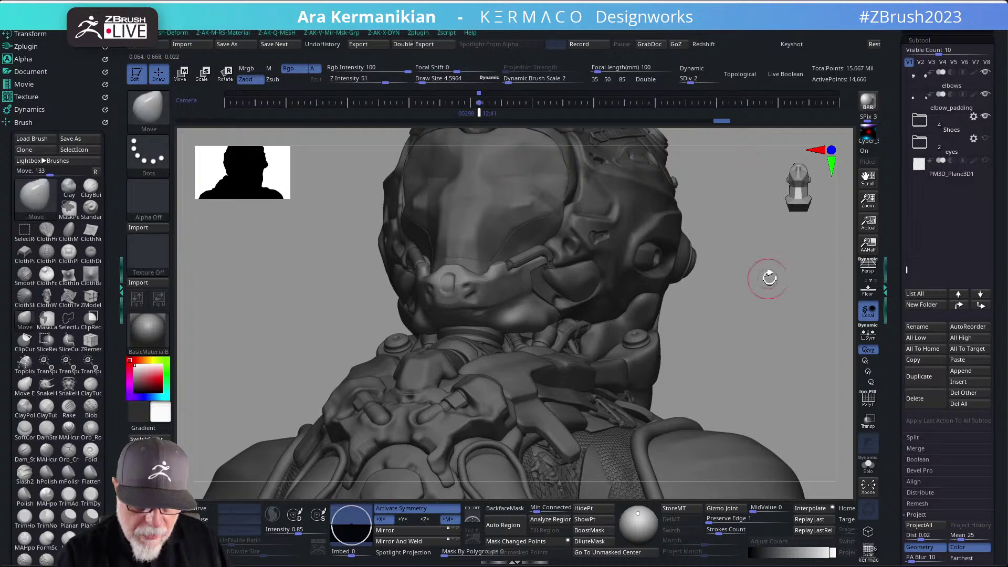
pyautogui.press('f')
pyautogui.moveTo(710, 254); pyautogui.dragTo(708, 282)
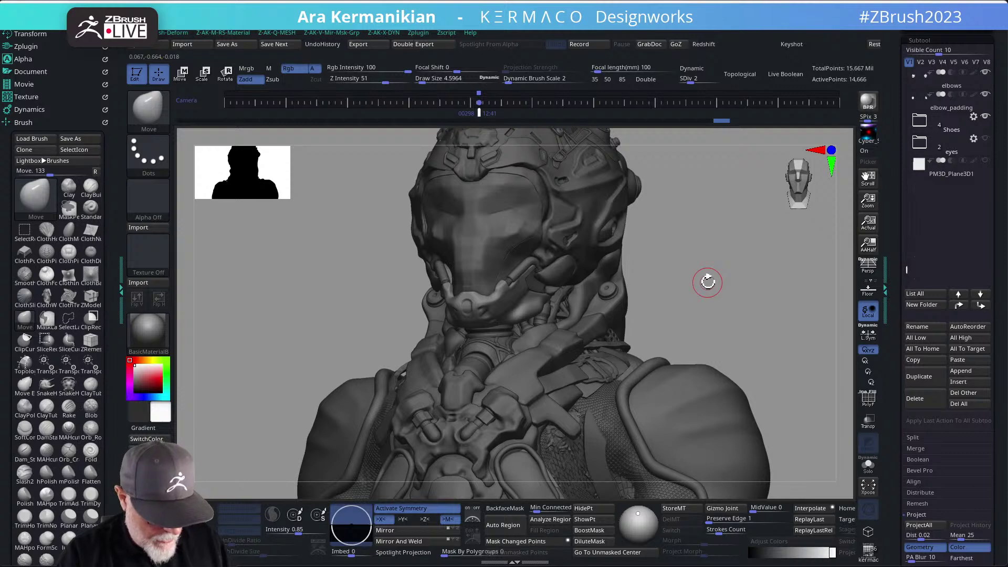
# Choose the DamStandard brush and raise the chinpiece to subdivision level 3, close up on its side.
pyautogui.press('b')
pyautogui.press('d')
pyautogui.press('s')
pyautogui.keyDown('alt'); pyautogui.moveTo(670, 281); pyautogui.dragTo(538, 324); pyautogui.keyUp('alt')
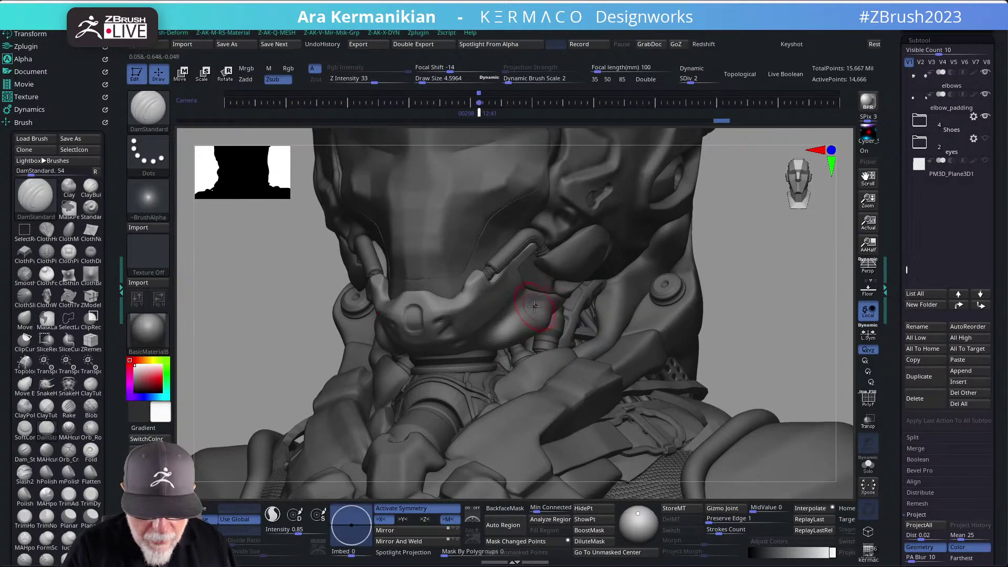
pyautogui.press('d')
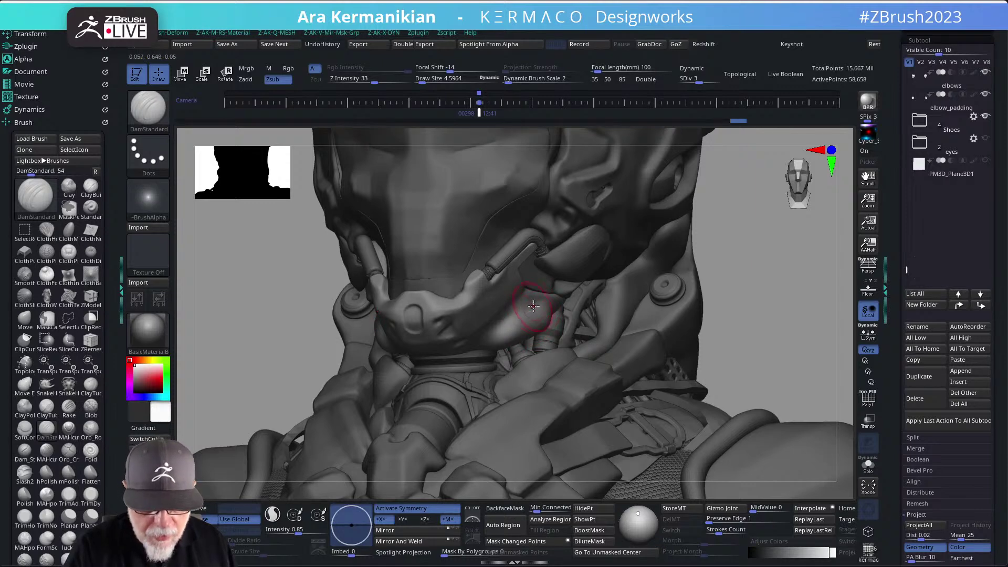
# Try carving a crease above the chinpiece's side lobe with DamStandard, and undo the stroke.
pyautogui.moveTo(528, 308); pyautogui.dragTo(479, 337)
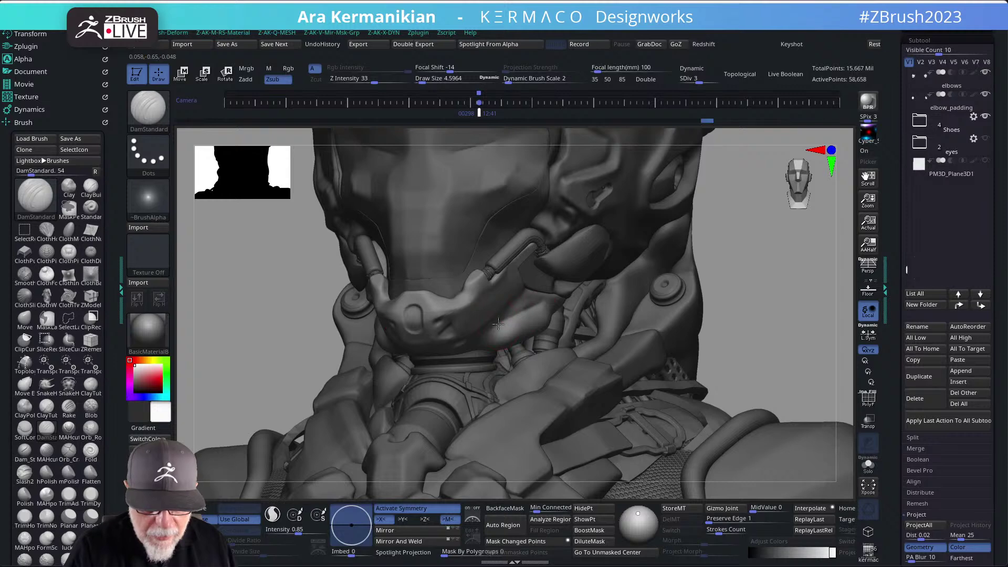
pyautogui.moveTo(502, 322); pyautogui.dragTo(492, 335)
pyautogui.press('ctrl')
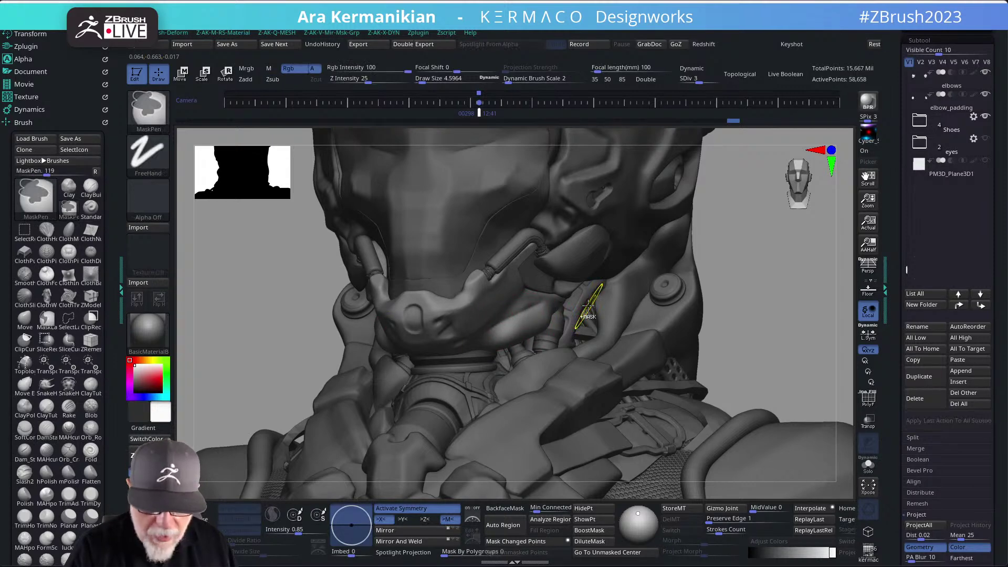
pyautogui.hotkey('ctrl', 'z')
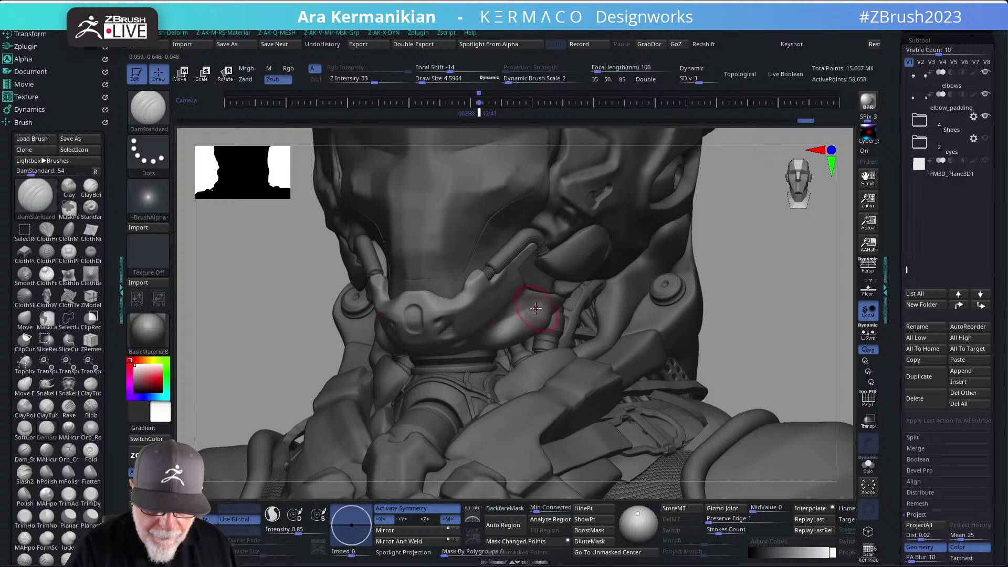
# Smooth the lower side of the chinpiece and check its shape against the helmet and collar from several angles.
pyautogui.moveTo(727, 278); pyautogui.dragTo(500, 307)
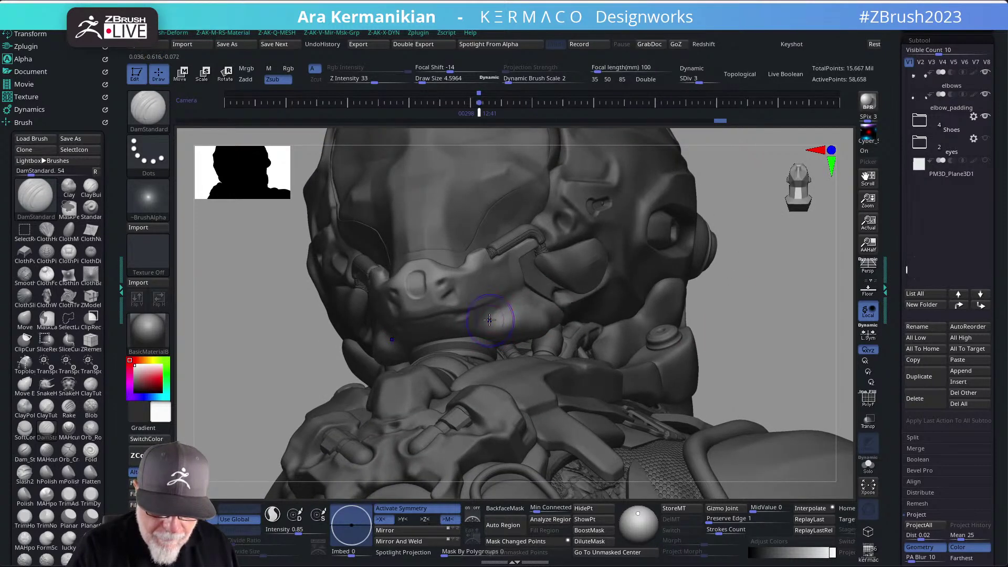
pyautogui.press('shift')
pyautogui.press('f')
pyautogui.moveTo(727, 280); pyautogui.dragTo(667, 319)
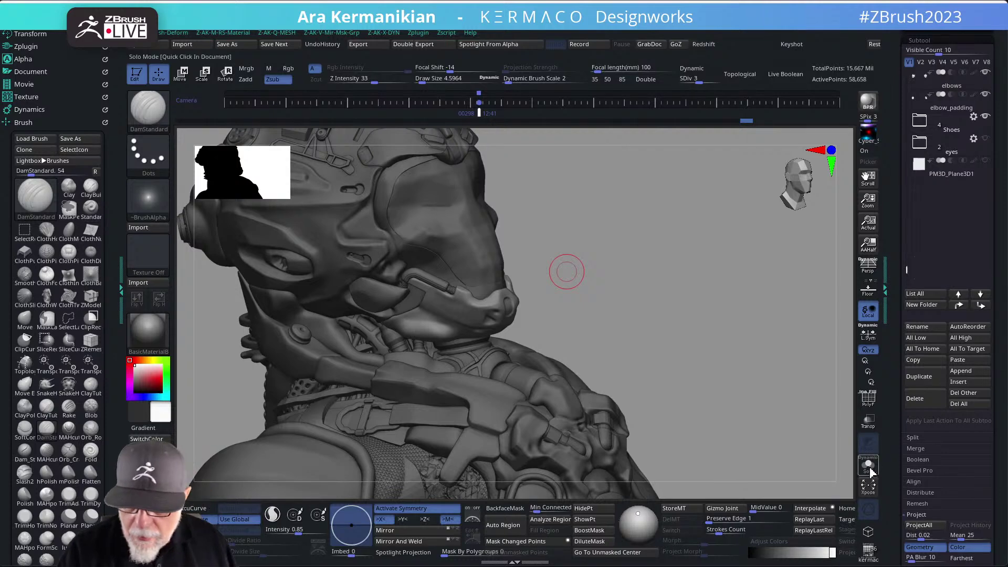
pyautogui.moveTo(686, 360); pyautogui.dragTo(405, 299)
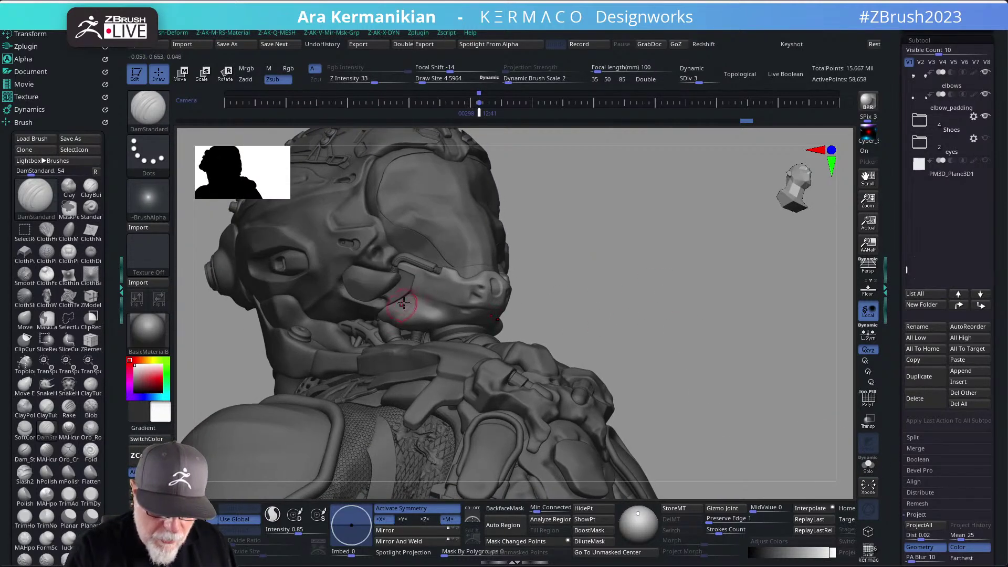
pyautogui.moveTo(530, 301)
pyautogui.mouseDown()
pyautogui.moveTo(641, 288)
pyautogui.moveTo(662, 301)
pyautogui.mouseUp()
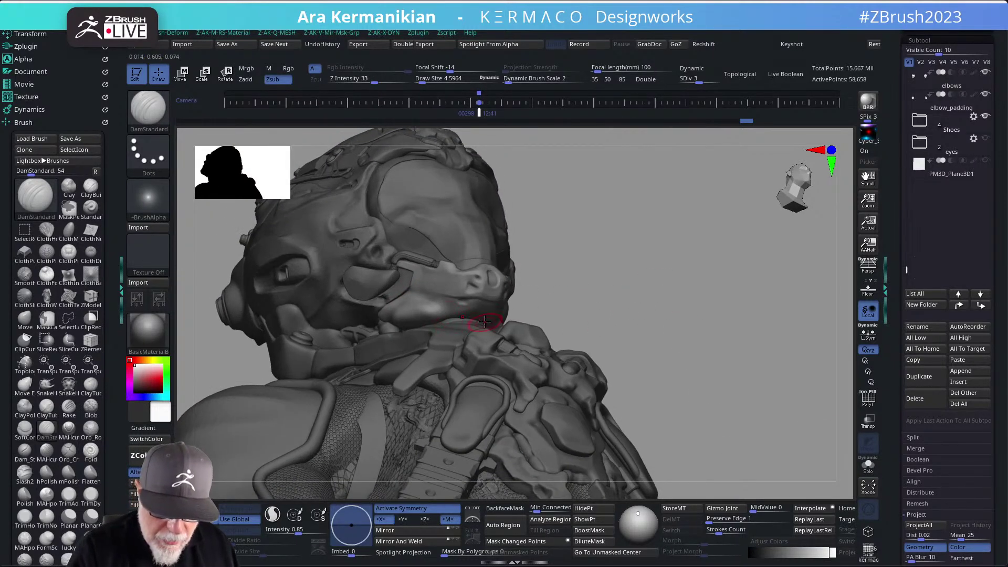
# Isolate the chinpiece and try carving a crease along its underside near the side lobe, and undo the stroke.
pyautogui.click(869, 467)
pyautogui.moveTo(666, 367); pyautogui.dragTo(420, 328)
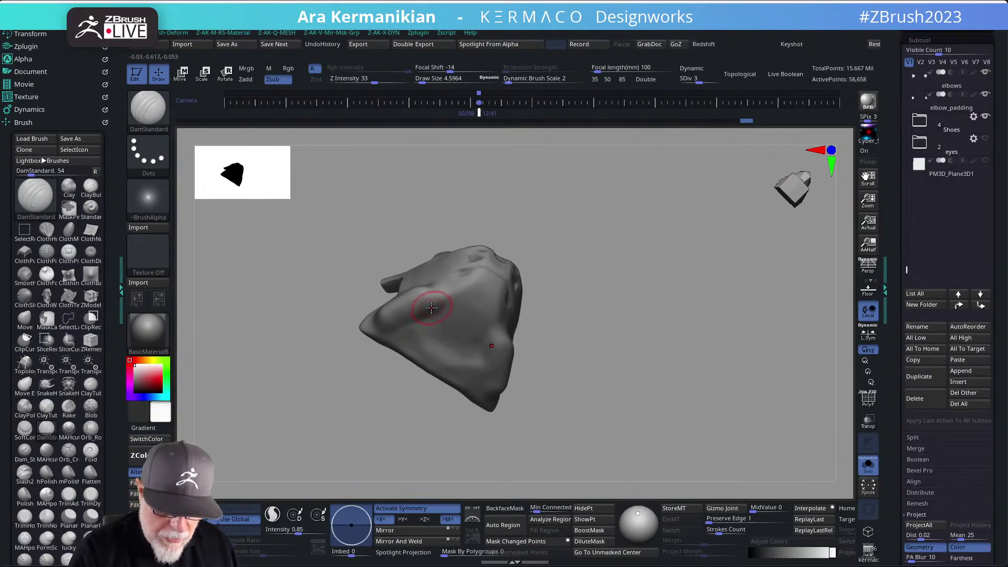
pyautogui.moveTo(390, 329); pyautogui.dragTo(430, 293)
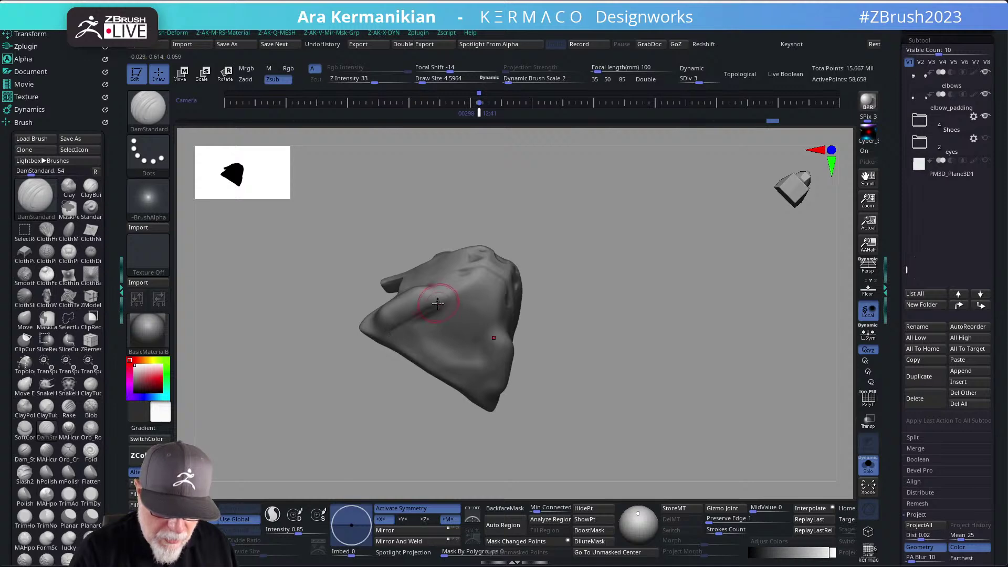
pyautogui.hotkey('ctrl', 'z')
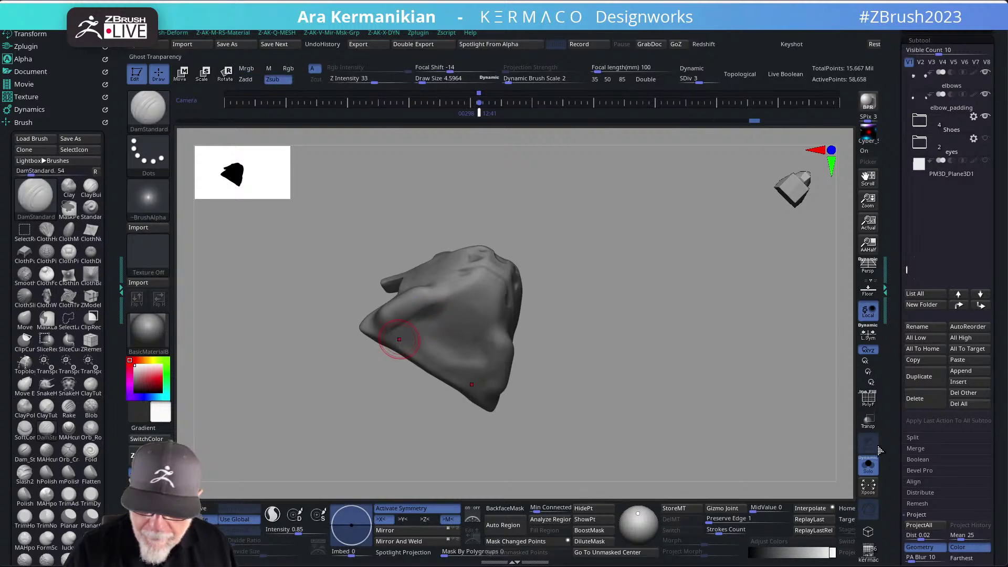
# Turn off Solo and examine the chinpiece's fit through the surrounding parts with transparency temporarily enabled.
pyautogui.click(870, 466)
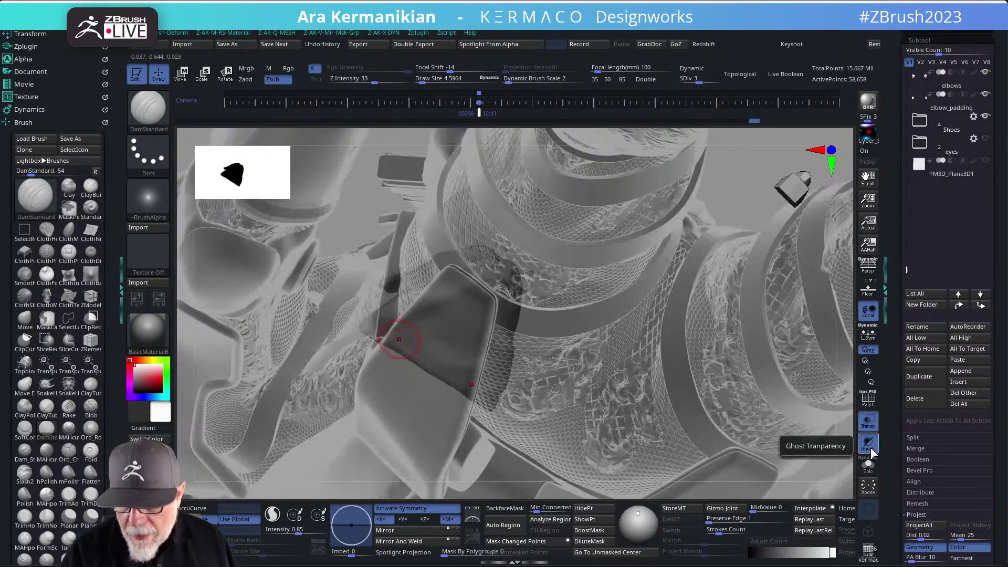
pyautogui.click(869, 422)
pyautogui.moveTo(851, 217)
pyautogui.mouseDown()
pyautogui.moveTo(849, 274)
pyautogui.moveTo(695, 247)
pyautogui.moveTo(695, 281)
pyautogui.moveTo(695, 252)
pyautogui.moveTo(703, 270)
pyautogui.moveTo(688, 254)
pyautogui.moveTo(519, 332)
pyautogui.mouseUp()
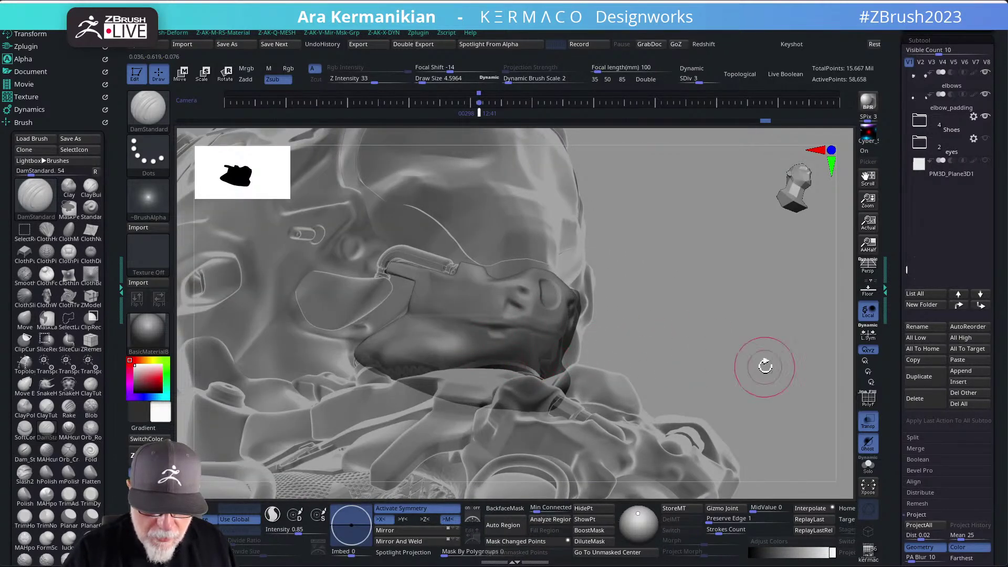
pyautogui.click(869, 423)
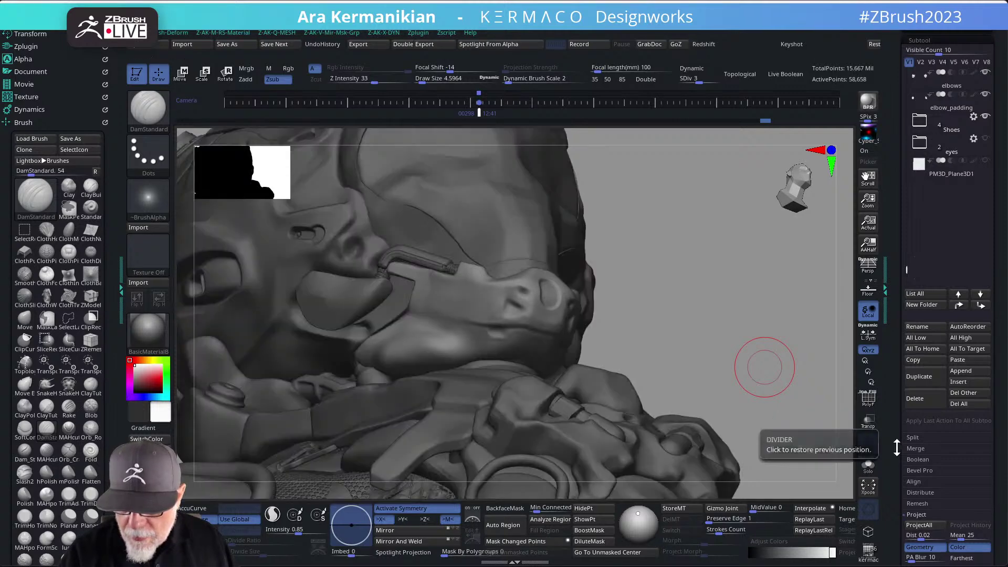
# Isolate the chinpiece and carve an arched crease across its underside with DamStandard.
pyautogui.click(868, 464)
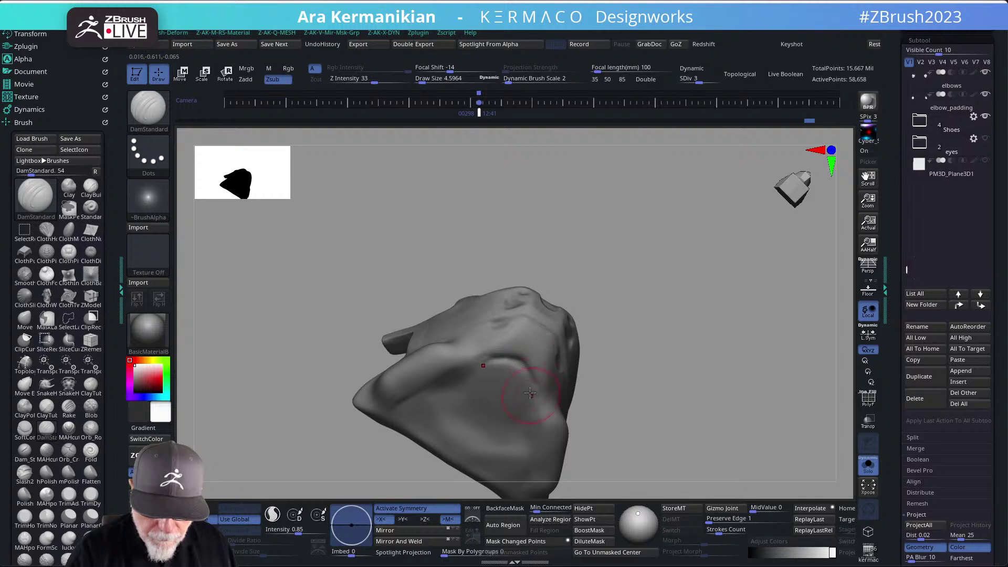
pyautogui.moveTo(491, 360)
pyautogui.mouseDown()
pyautogui.moveTo(516, 351)
pyautogui.moveTo(534, 387)
pyautogui.mouseUp()
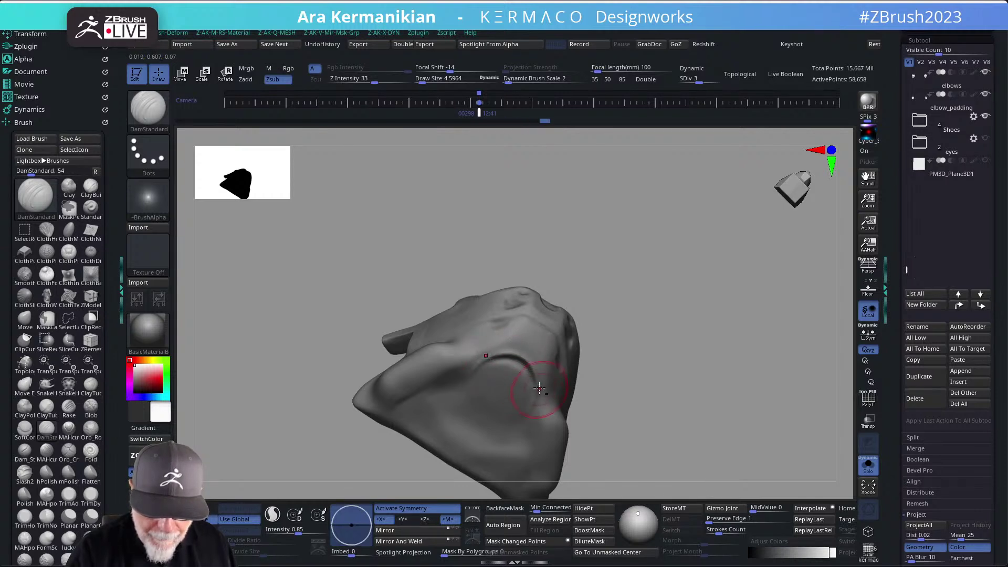
pyautogui.moveTo(499, 357)
pyautogui.mouseDown()
pyautogui.moveTo(472, 368)
pyautogui.moveTo(522, 382)
pyautogui.moveTo(521, 433)
pyautogui.mouseUp()
pyautogui.moveTo(675, 410)
pyautogui.keyDown('alt'); pyautogui.mouseDown()
pyautogui.moveTo(684, 355)
pyautogui.moveTo(707, 401)
pyautogui.mouseUp(); pyautogui.keyUp('alt')
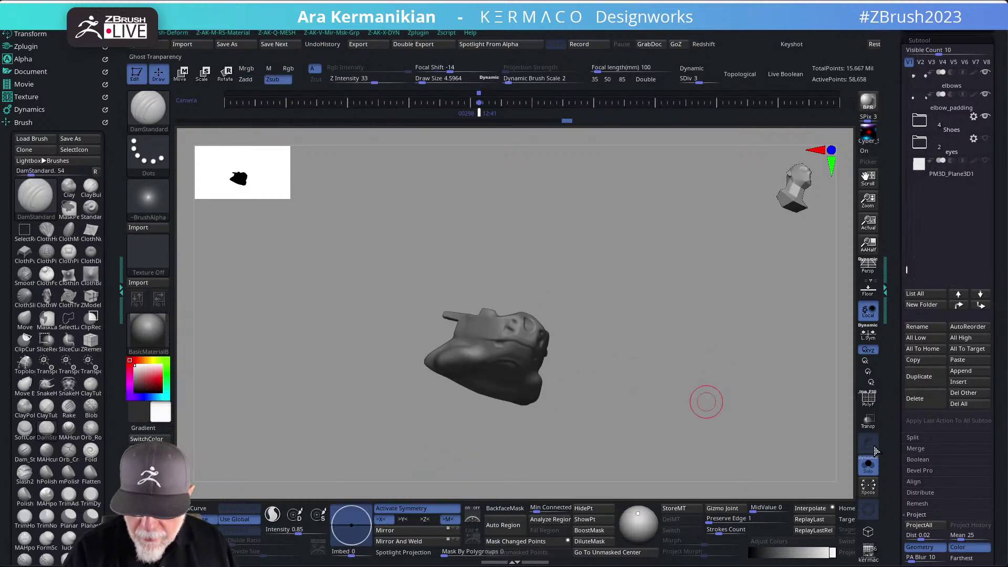
# Check the chinpiece among the visible subtools, isolate it again and deepen the arched crease on its underside.
pyautogui.click(868, 465)
pyautogui.moveTo(758, 383)
pyautogui.mouseDown()
pyautogui.moveTo(745, 405)
pyautogui.moveTo(765, 405)
pyautogui.moveTo(713, 331)
pyautogui.moveTo(692, 324)
pyautogui.mouseUp()
pyautogui.hotkey('ctrl', 'shift', 's')
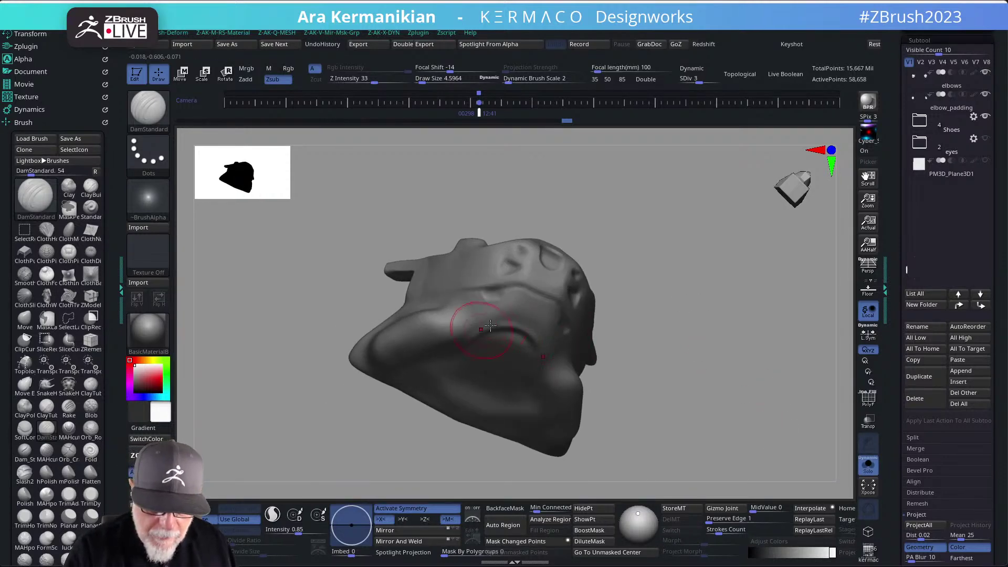
pyautogui.moveTo(480, 328); pyautogui.dragTo(530, 332)
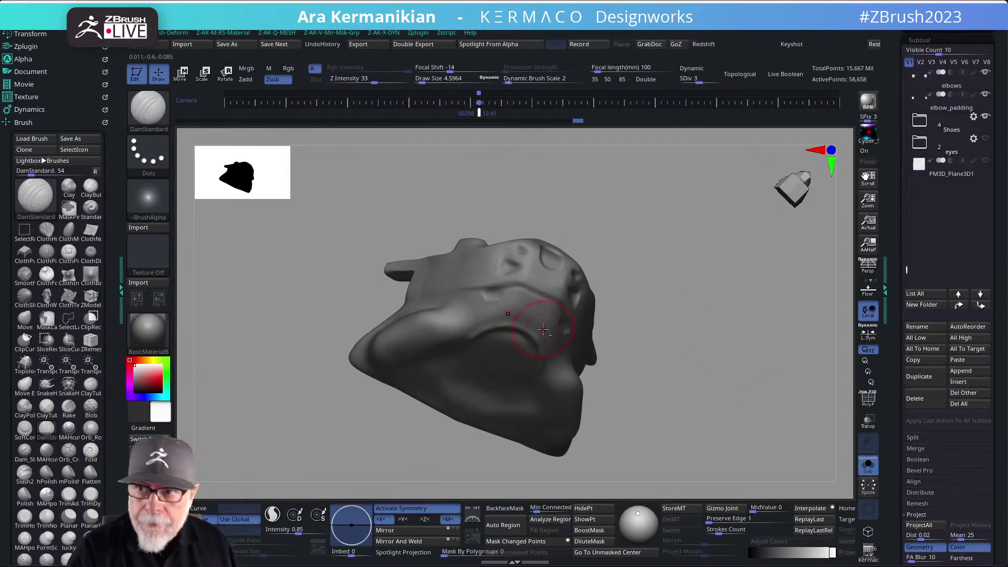
# Extend the arched crease down the sides of the chinpiece's underside hollow, refining and softening its rim.
pyautogui.moveTo(708, 341); pyautogui.dragTo(663, 281)
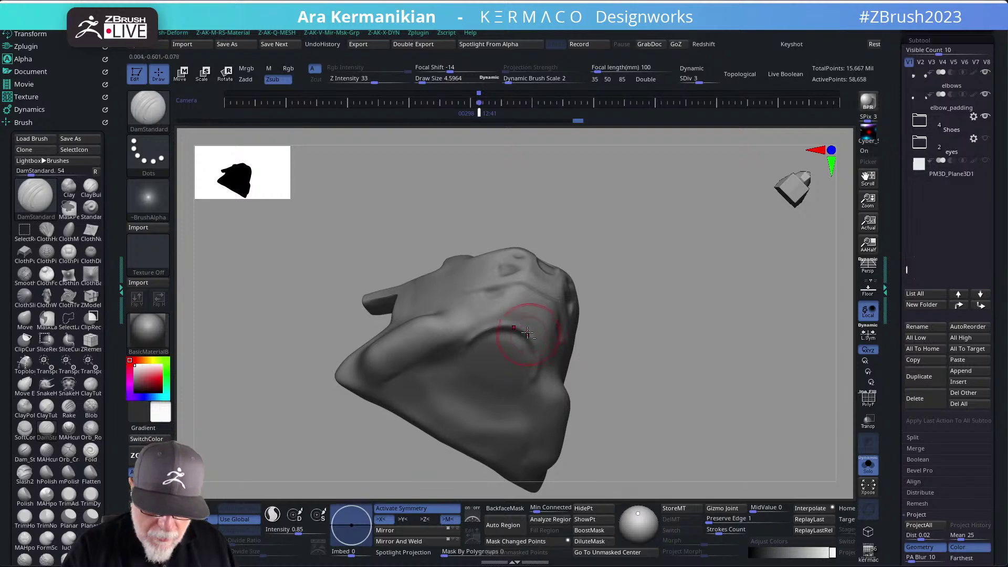
pyautogui.moveTo(474, 336); pyautogui.dragTo(538, 370)
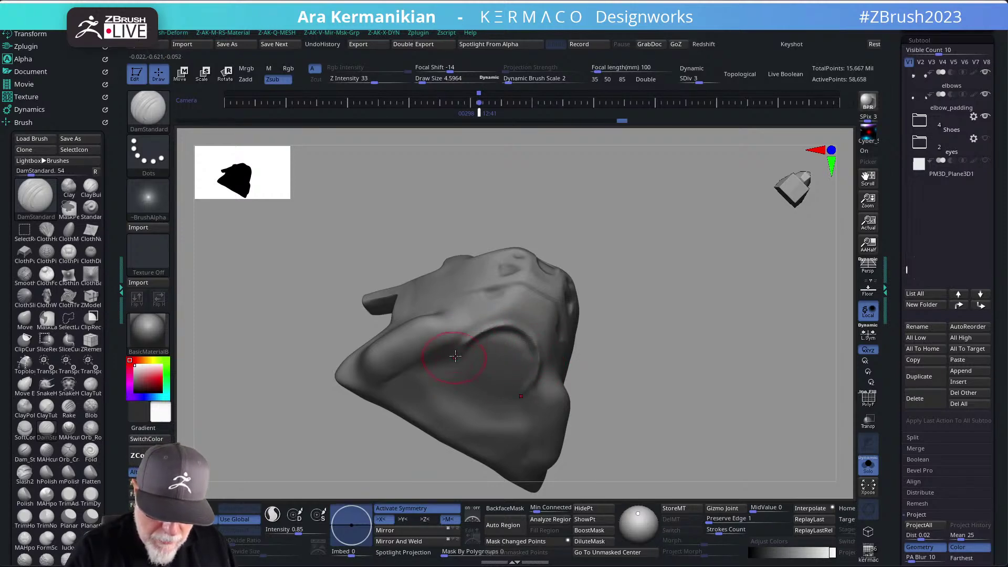
pyautogui.moveTo(473, 357)
pyautogui.mouseDown()
pyautogui.moveTo(525, 341)
pyautogui.moveTo(531, 376)
pyautogui.mouseUp()
pyautogui.moveTo(527, 322); pyautogui.dragTo(535, 368)
pyautogui.press('shift')
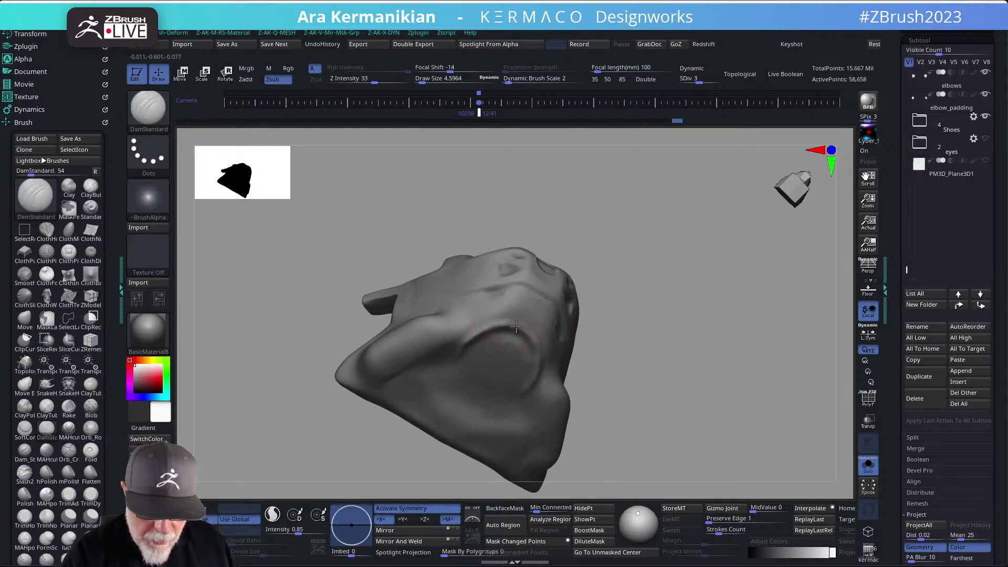
pyautogui.moveTo(489, 286); pyautogui.dragTo(527, 263)
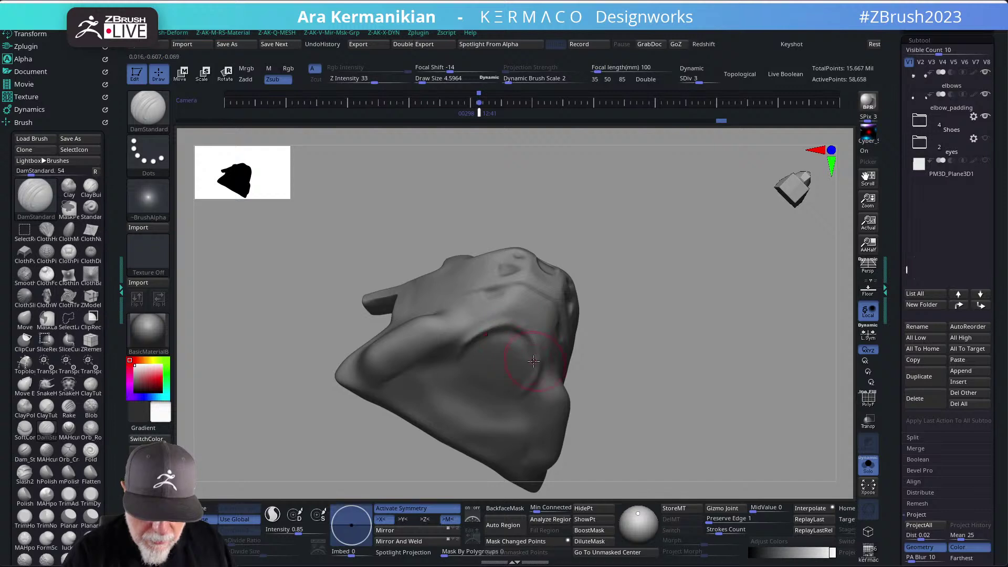
pyautogui.moveTo(663, 270)
pyautogui.mouseDown()
pyautogui.moveTo(663, 292)
pyautogui.moveTo(510, 332)
pyautogui.mouseUp()
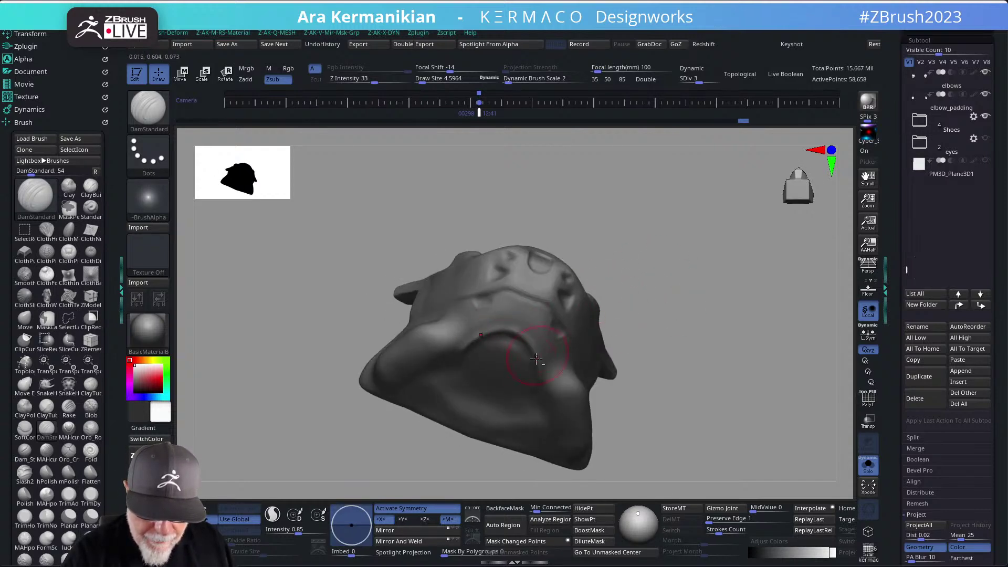
# Raise the chinpiece to subdivision level 4 and smooth the arched rim on its underside.
pyautogui.press('d')
pyautogui.press('shift')
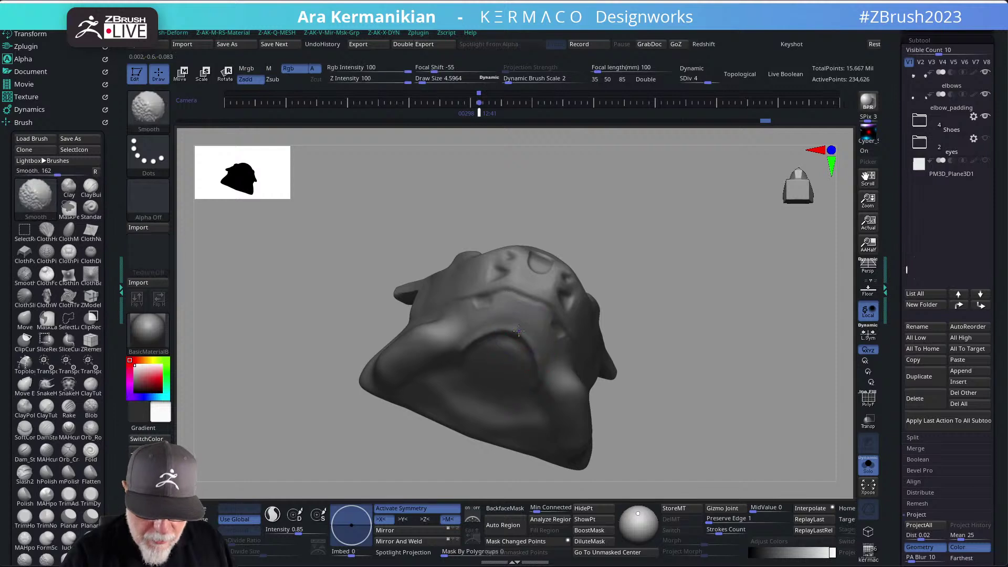
pyautogui.moveTo(630, 341)
pyautogui.mouseDown()
pyautogui.moveTo(670, 277)
pyautogui.moveTo(541, 323)
pyautogui.mouseUp()
# Drop the chinpiece to subdivision level 2 and reshape the outer edge of its underside with a larger Move brush.
pyautogui.moveTo(630, 263)
pyautogui.mouseDown()
pyautogui.moveTo(619, 227)
pyautogui.moveTo(600, 259)
pyautogui.mouseUp()
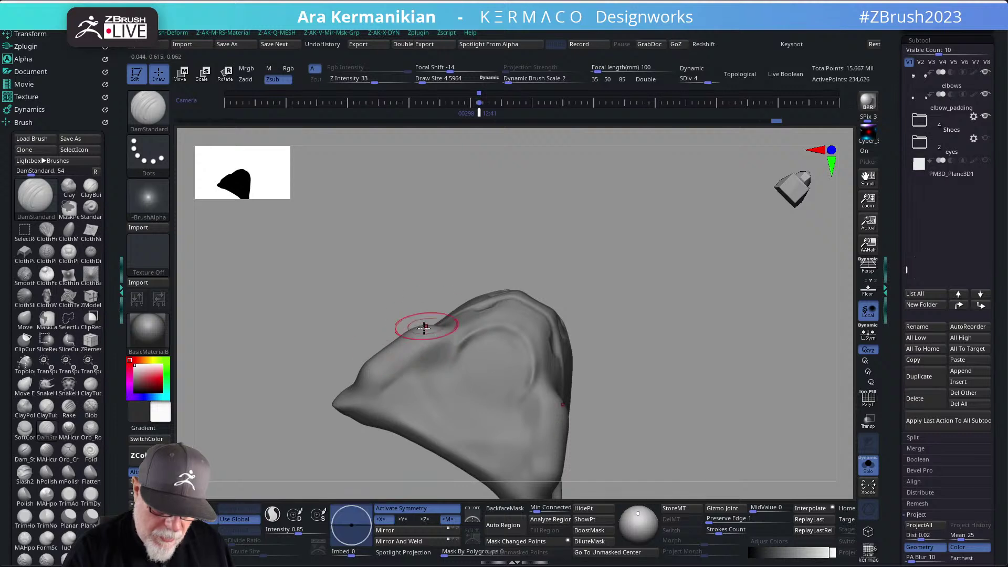
pyautogui.press('b')
pyautogui.press('m')
pyautogui.press('v')
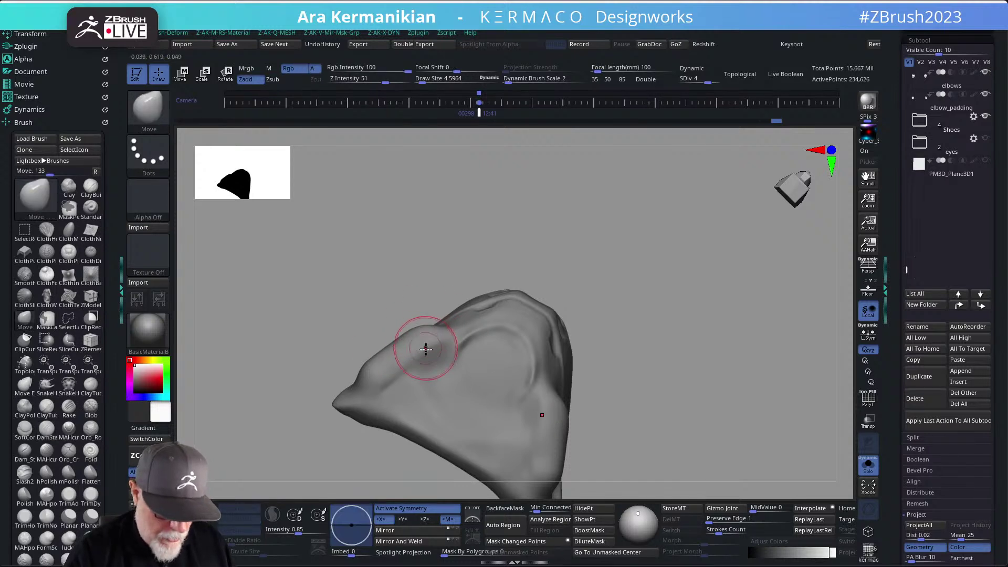
pyautogui.hotkey('shift', 'd')
pyautogui.hotkey('shift', 'd')
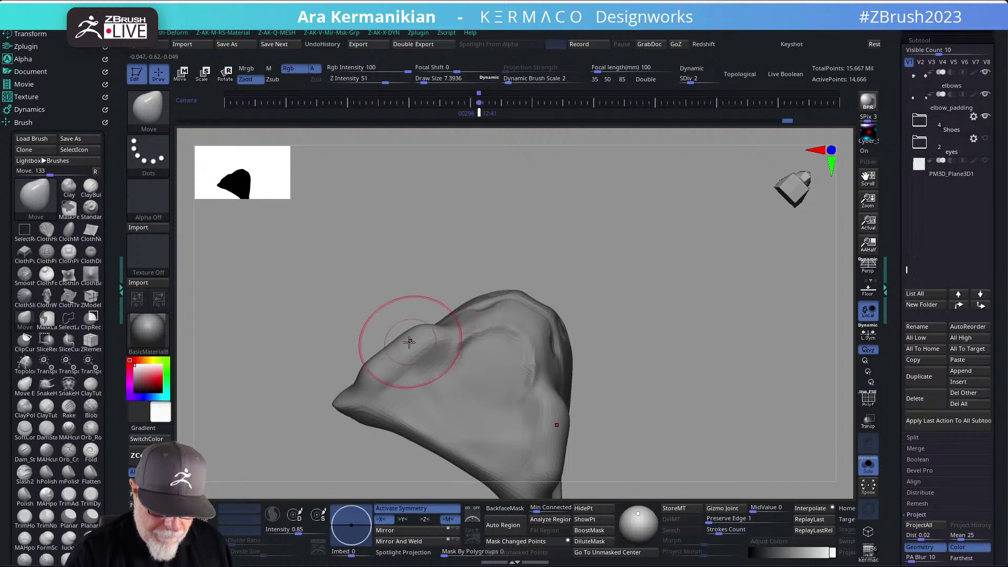
pyautogui.moveTo(604, 322)
pyautogui.mouseDown()
pyautogui.moveTo(695, 322)
pyautogui.moveTo(666, 289)
pyautogui.mouseUp()
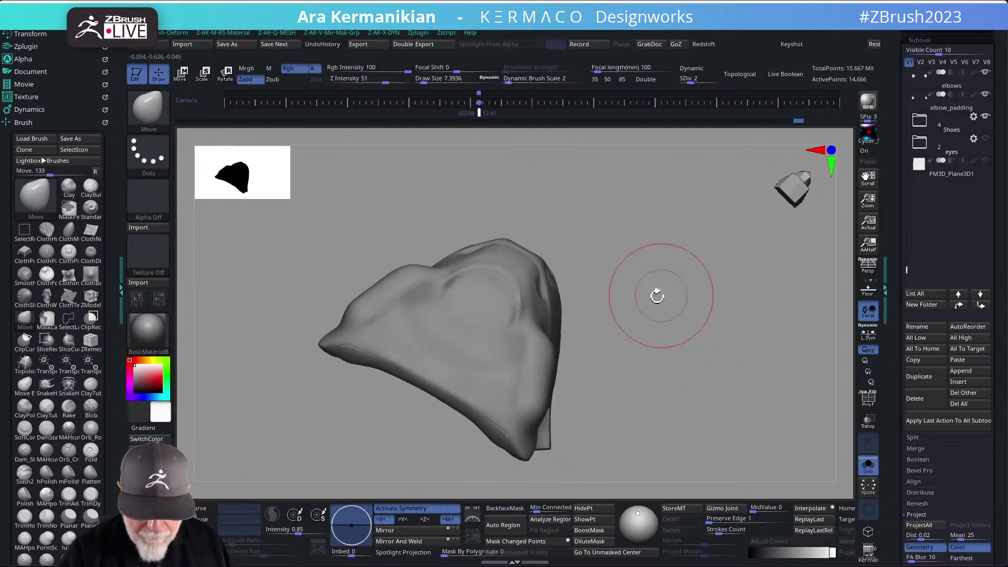
pyautogui.moveTo(637, 326); pyautogui.dragTo(607, 328)
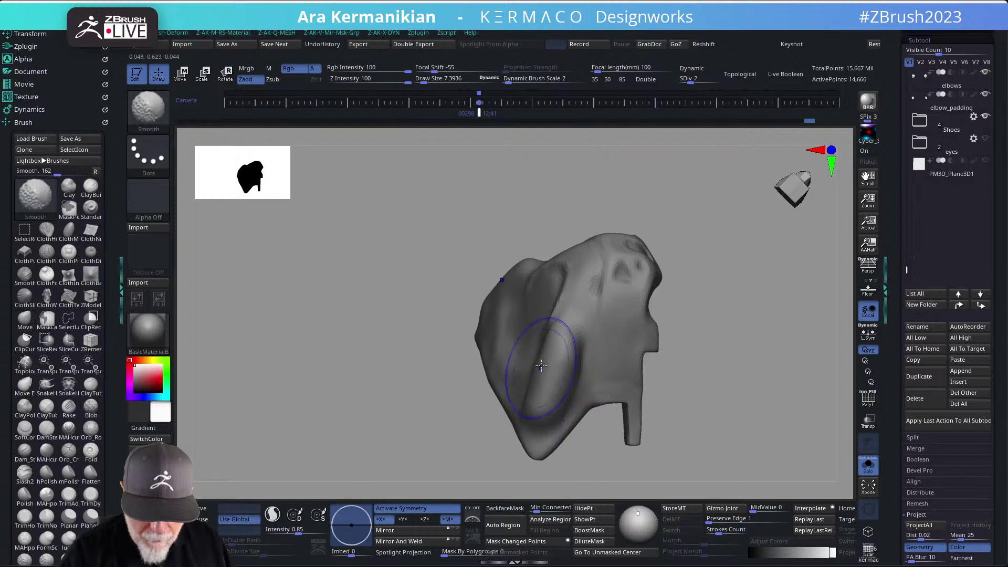
# Reduce the Move brush's draw size to 4.5964 and refine the form of the chinpiece's side lobe, smoothing where needed.
pyautogui.moveTo(727, 319); pyautogui.dragTo(574, 348)
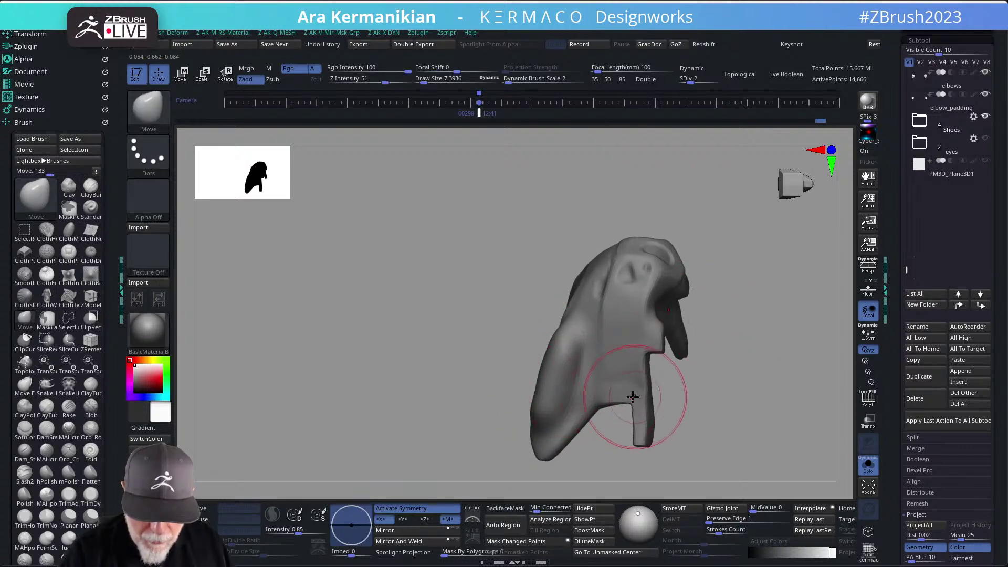
pyautogui.press('[')
pyautogui.press('[')
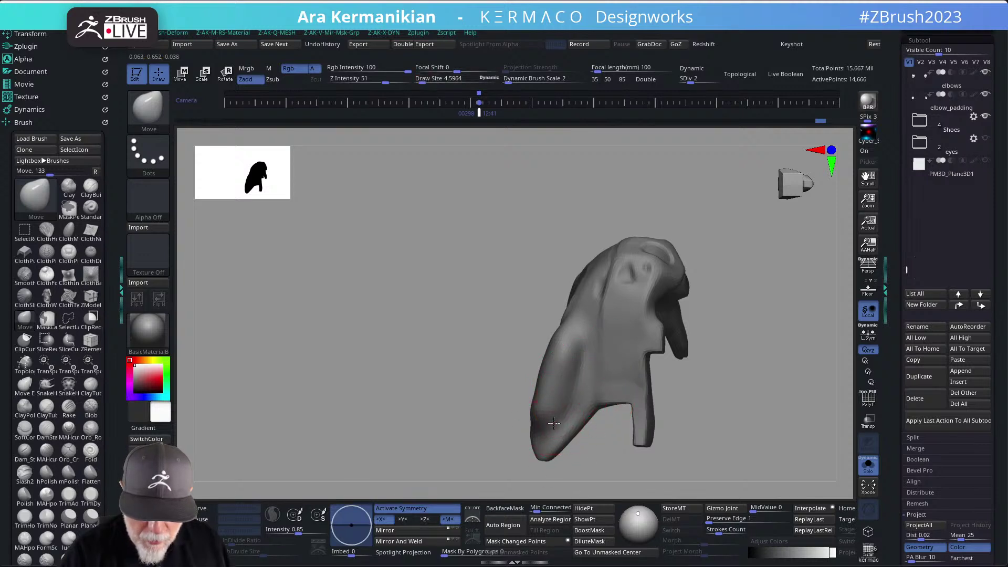
pyautogui.moveTo(734, 321)
pyautogui.mouseDown()
pyautogui.moveTo(754, 313)
pyautogui.moveTo(593, 415)
pyautogui.mouseUp()
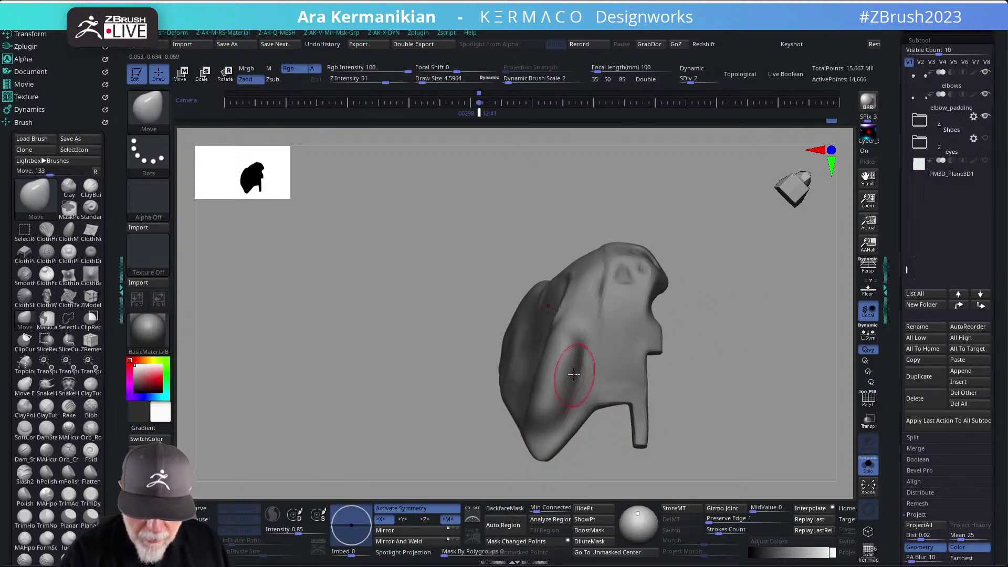
pyautogui.press('shift')
pyautogui.moveTo(693, 321)
pyautogui.mouseDown()
pyautogui.moveTo(738, 297)
pyautogui.moveTo(651, 336)
pyautogui.mouseUp()
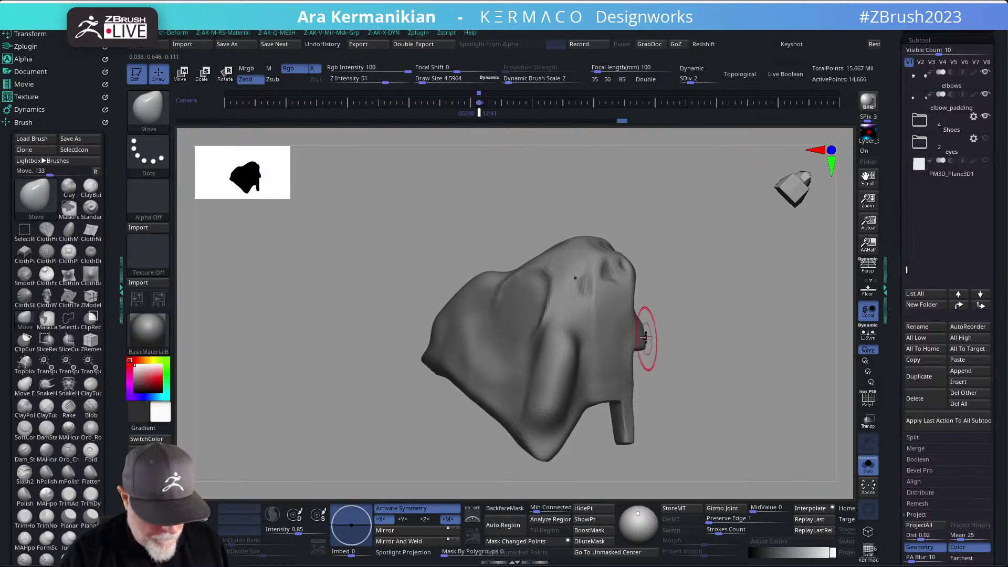
# Carve and soften a crease around the end of the chinpiece's side lobe with DamStandard.
pyautogui.press('b')
pyautogui.press('d')
pyautogui.press('s')
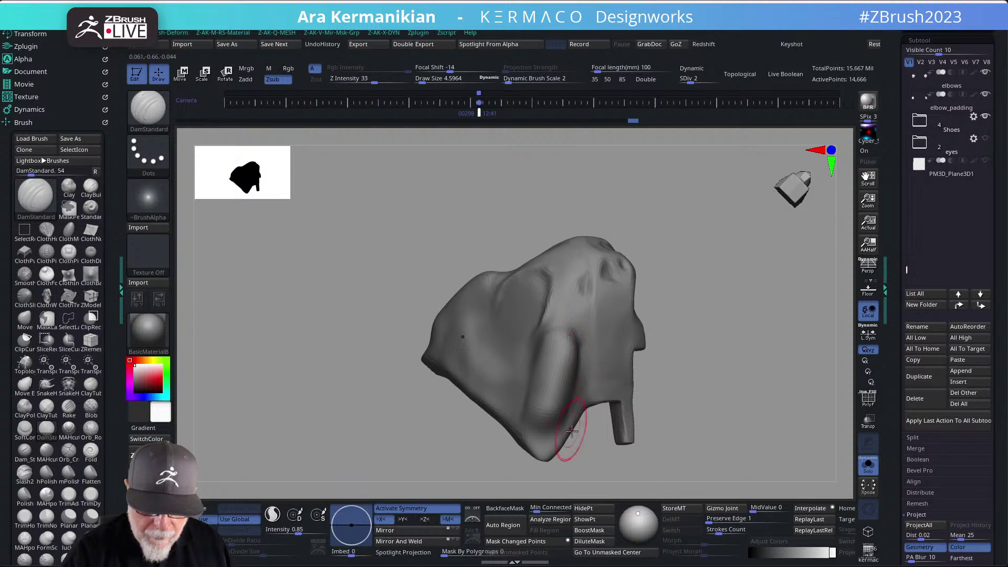
pyautogui.press('shift')
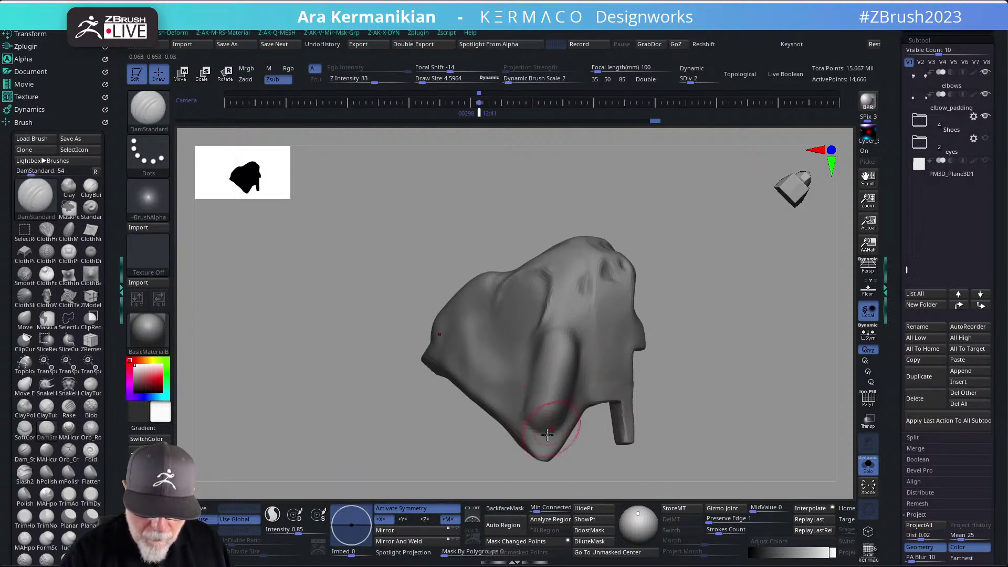
# Inspect the isolated chinpiece from several angles, turn off Solo and view it on the full character.
pyautogui.moveTo(604, 399); pyautogui.dragTo(646, 305)
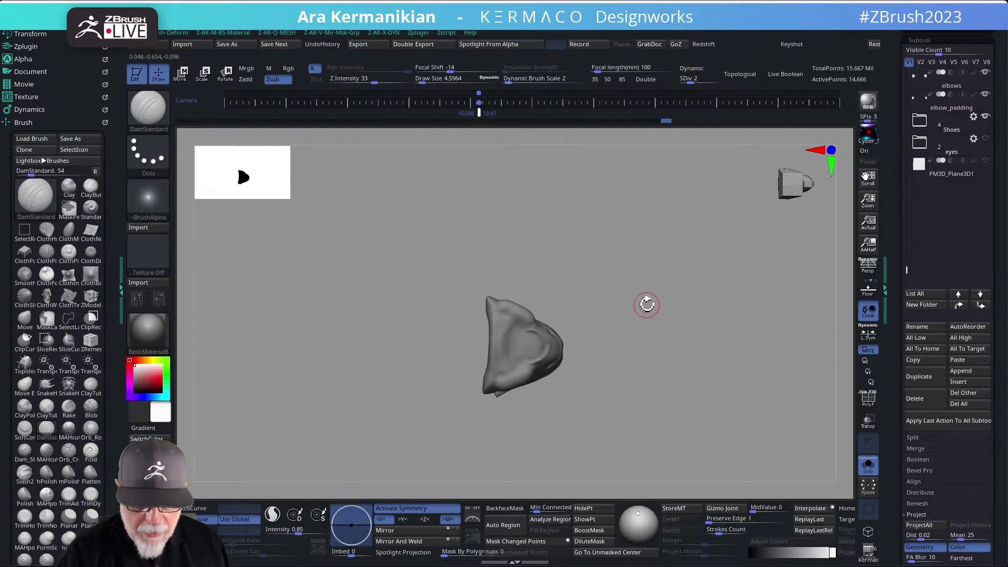
pyautogui.moveTo(646, 234); pyautogui.dragTo(686, 292)
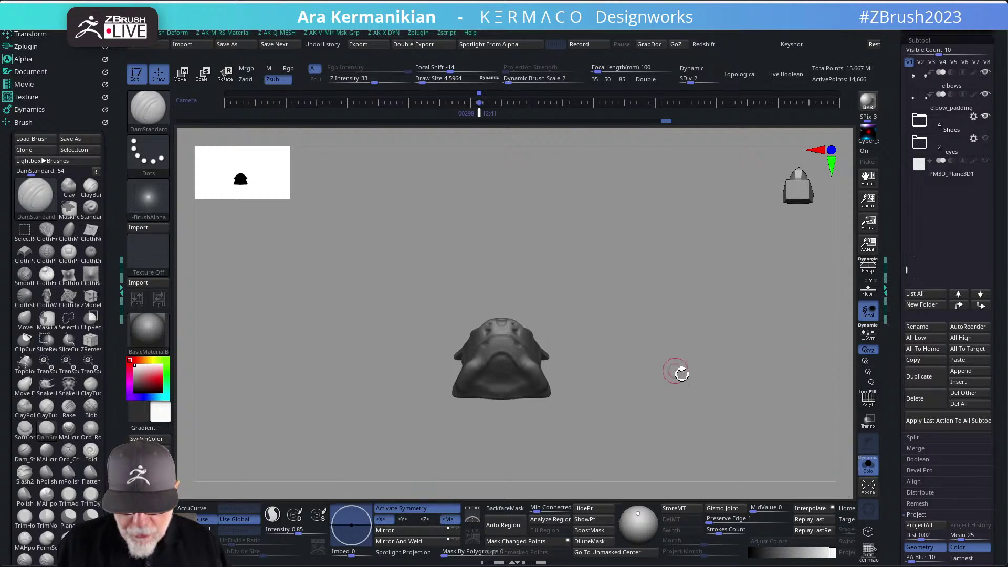
pyautogui.moveTo(624, 263)
pyautogui.mouseDown()
pyautogui.moveTo(613, 362)
pyautogui.moveTo(621, 329)
pyautogui.moveTo(625, 355)
pyautogui.moveTo(647, 329)
pyautogui.moveTo(637, 342)
pyautogui.moveTo(646, 279)
pyautogui.moveTo(637, 271)
pyautogui.mouseUp()
pyautogui.click(867, 464)
pyautogui.moveTo(754, 350); pyautogui.dragTo(725, 320)
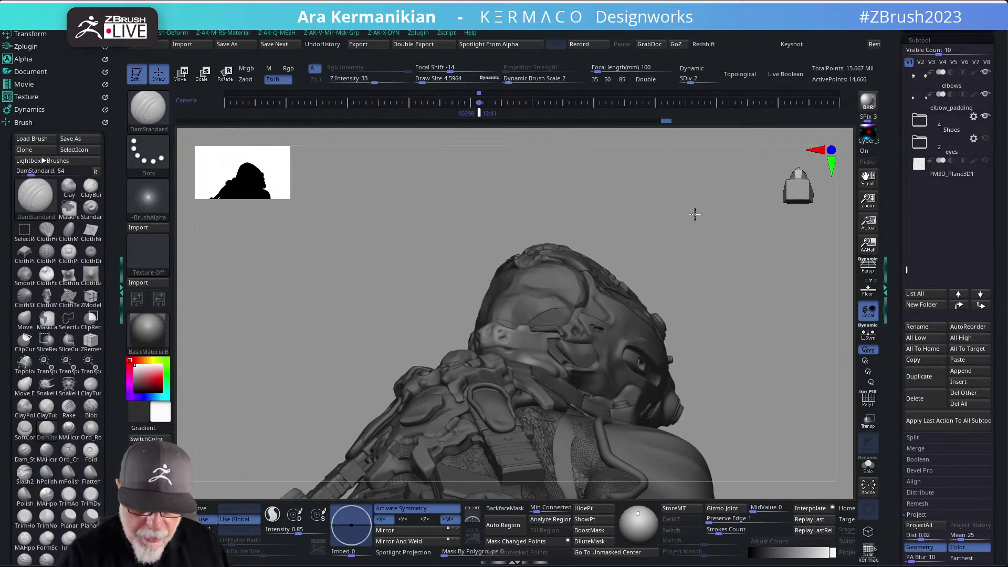
# Raise the chinpiece to subdivision level 4 and refine its side surfaces with DamStandard on the full character, smoothing where needed.
pyautogui.moveTo(693, 213); pyautogui.dragTo(689, 228)
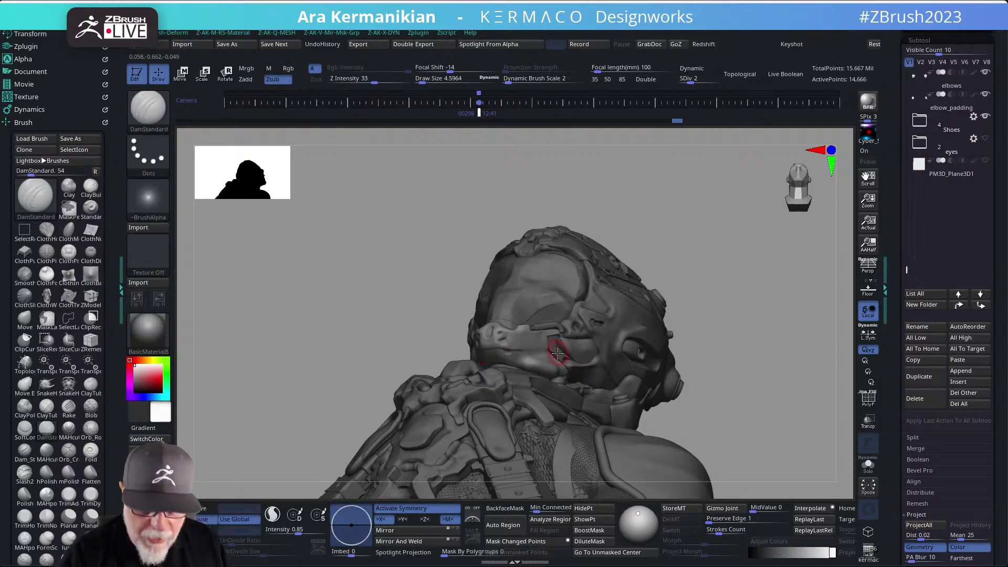
pyautogui.press('d')
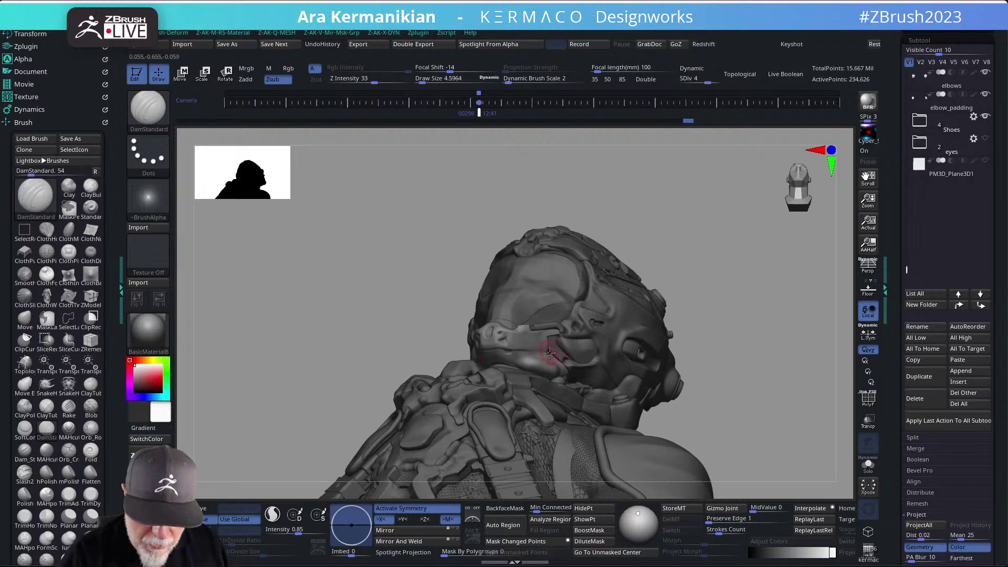
pyautogui.press('shift')
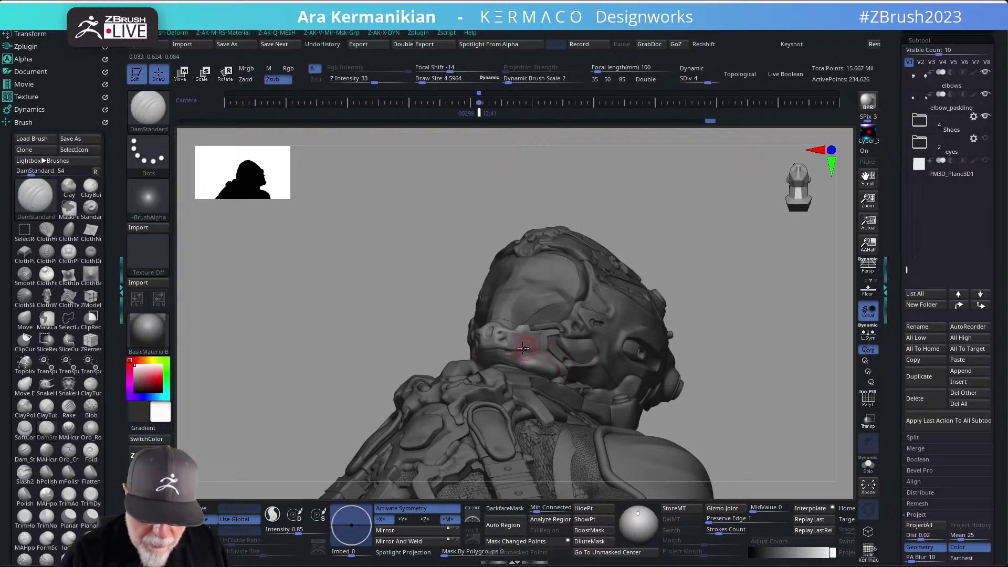
pyautogui.press('shift')
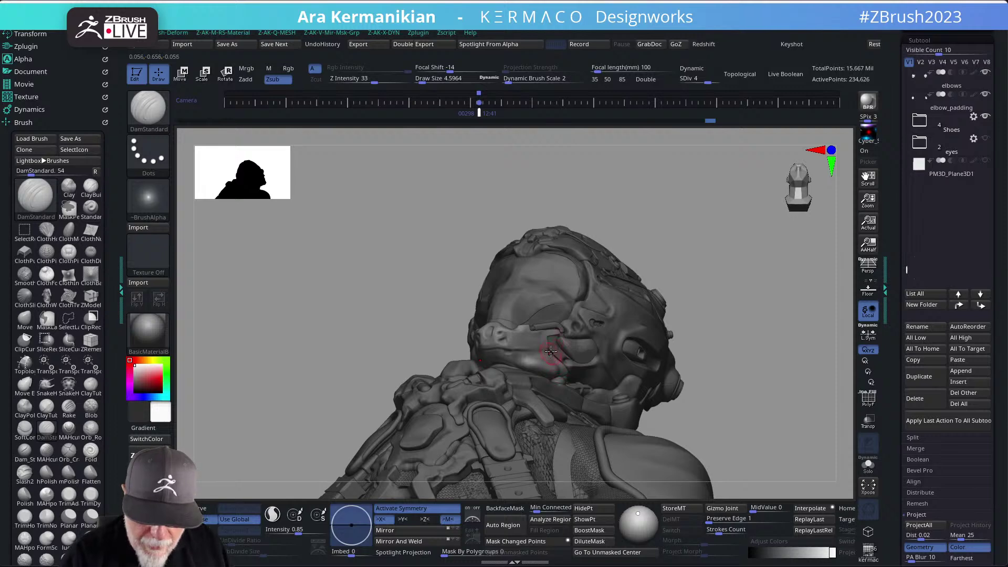
pyautogui.moveTo(708, 273); pyautogui.dragTo(550, 326)
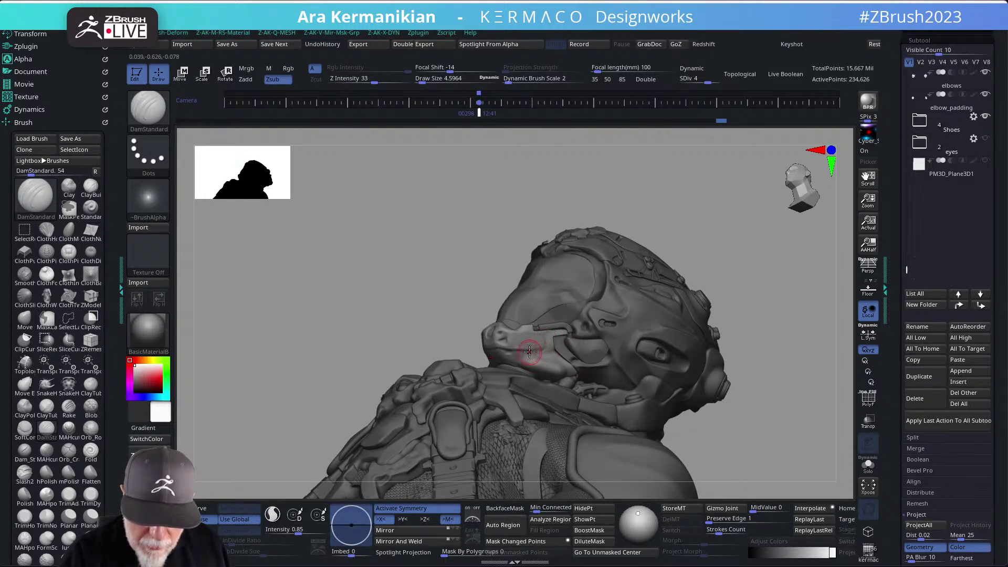
pyautogui.press('shift')
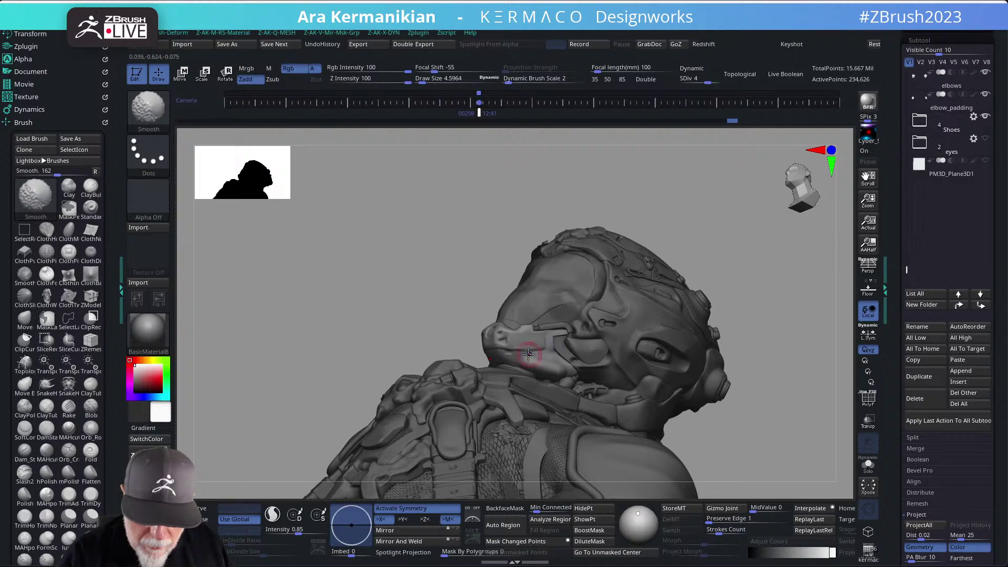
pyautogui.press('shift')
pyautogui.moveTo(704, 244)
pyautogui.mouseDown()
pyautogui.moveTo(641, 241)
pyautogui.moveTo(648, 250)
pyautogui.moveTo(621, 241)
pyautogui.moveTo(609, 315)
pyautogui.mouseUp()
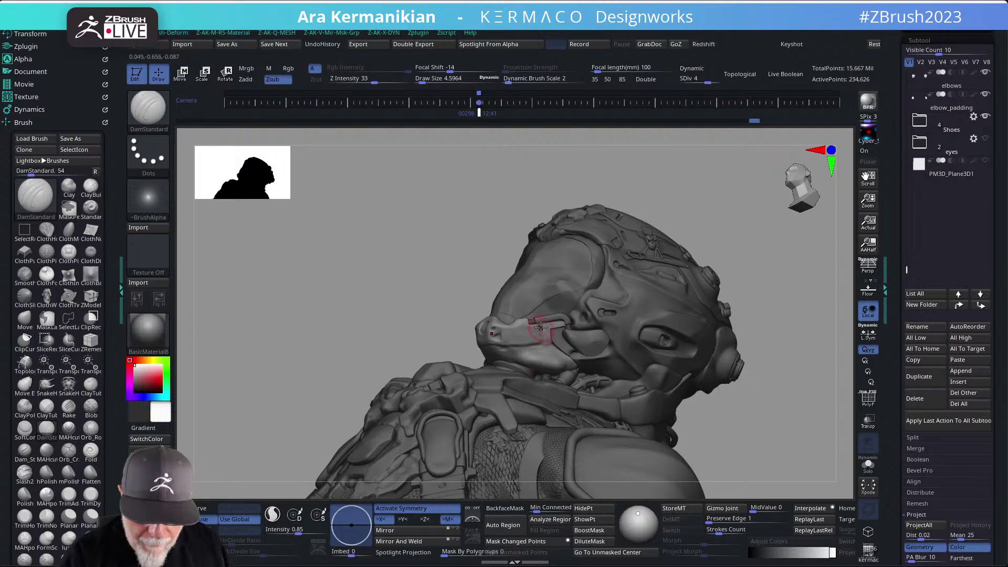
pyautogui.moveTo(735, 244)
pyautogui.mouseDown()
pyautogui.moveTo(671, 219)
pyautogui.moveTo(688, 227)
pyautogui.moveTo(611, 304)
pyautogui.moveTo(523, 319)
pyautogui.mouseUp()
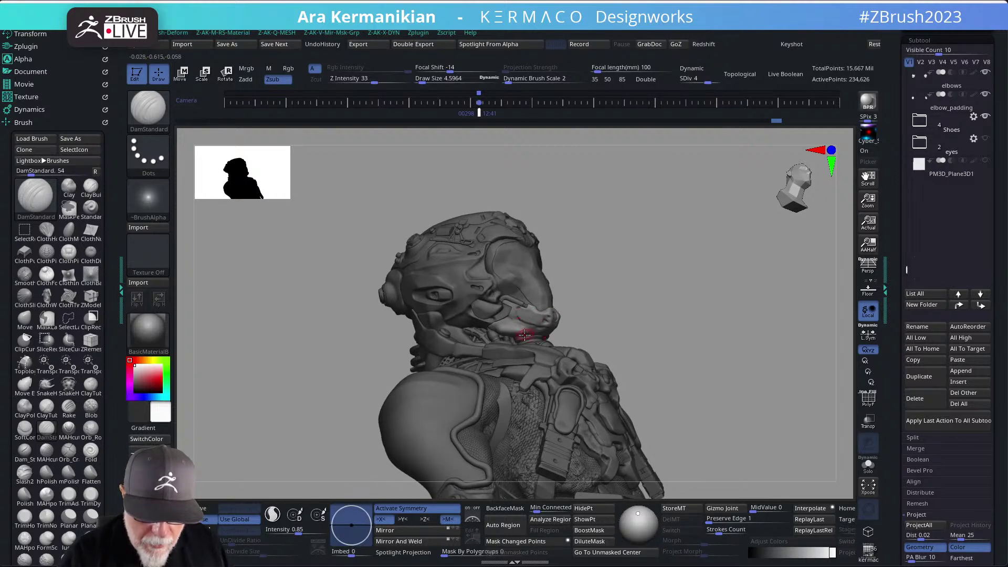
pyautogui.moveTo(515, 317); pyautogui.dragTo(522, 328)
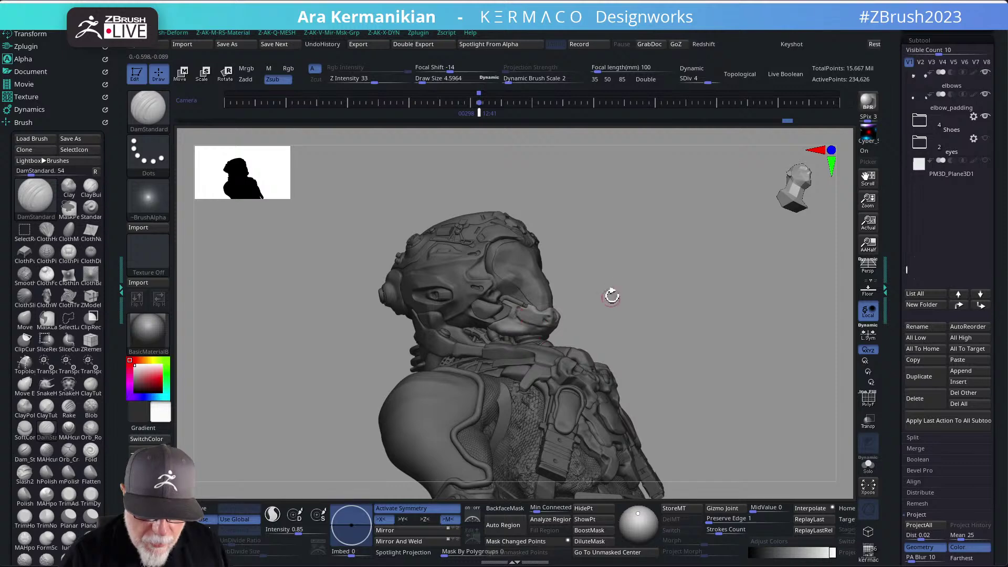
pyautogui.moveTo(644, 295)
pyautogui.mouseDown()
pyautogui.moveTo(604, 292)
pyautogui.moveTo(593, 279)
pyautogui.moveTo(653, 232)
pyautogui.moveTo(657, 268)
pyautogui.mouseUp()
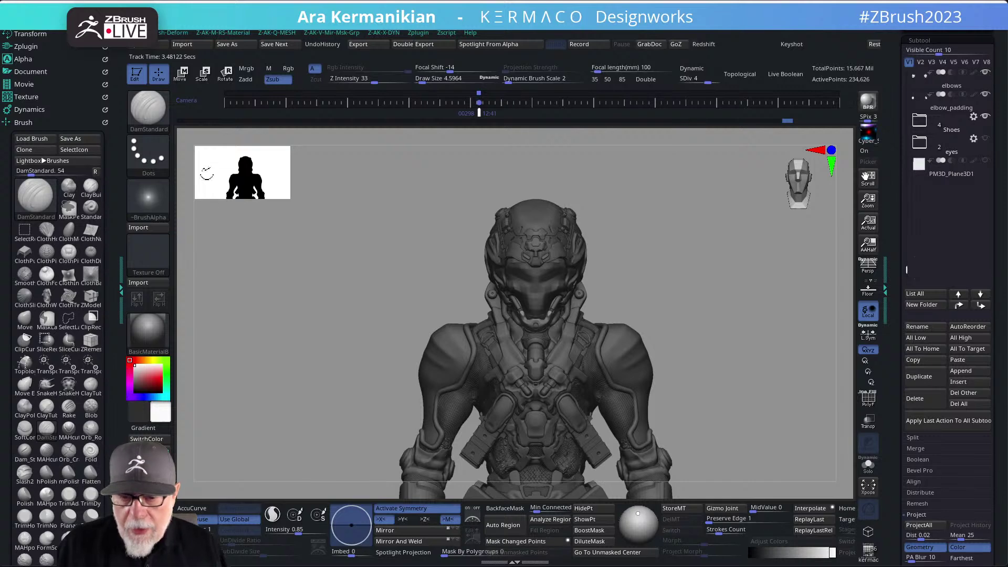
# Drop the chinpiece to subdivision level 1 and unwrap its UVs with UV Master, using Symmetry and Polygroups.
pyautogui.moveTo(707, 78); pyautogui.dragTo(683, 78)
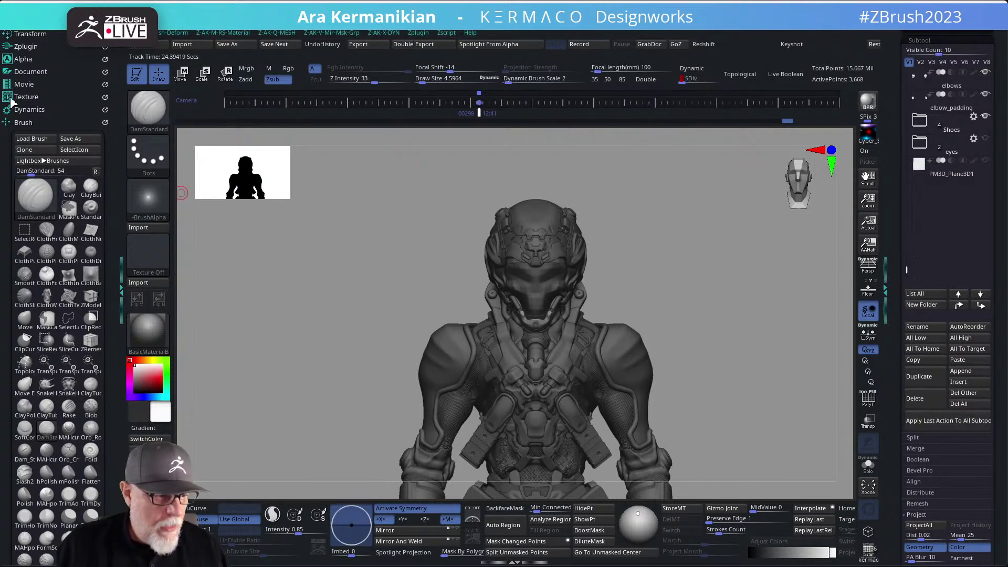
pyautogui.click(21, 122)
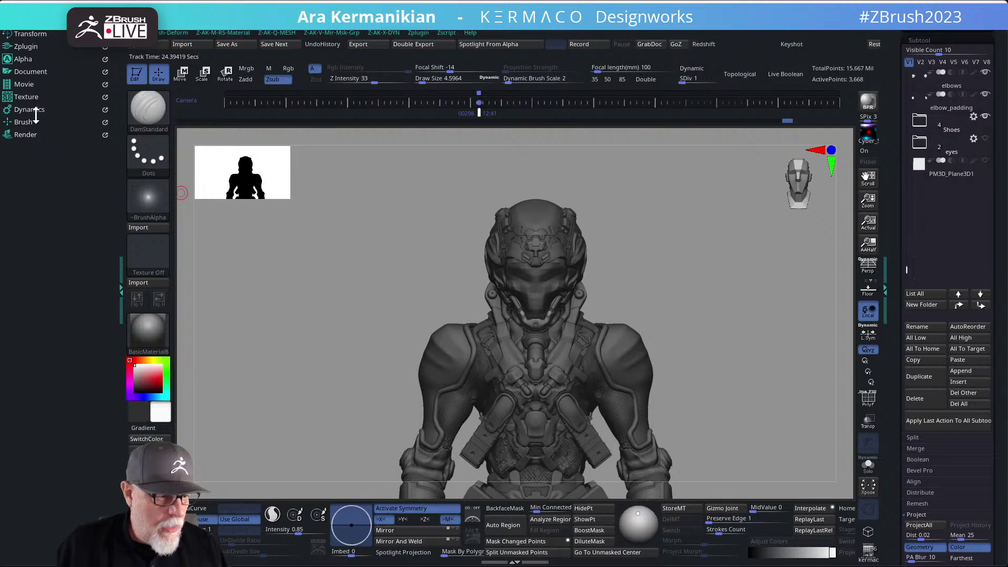
pyautogui.click(22, 46)
pyautogui.scroll(-5, 90, 409)
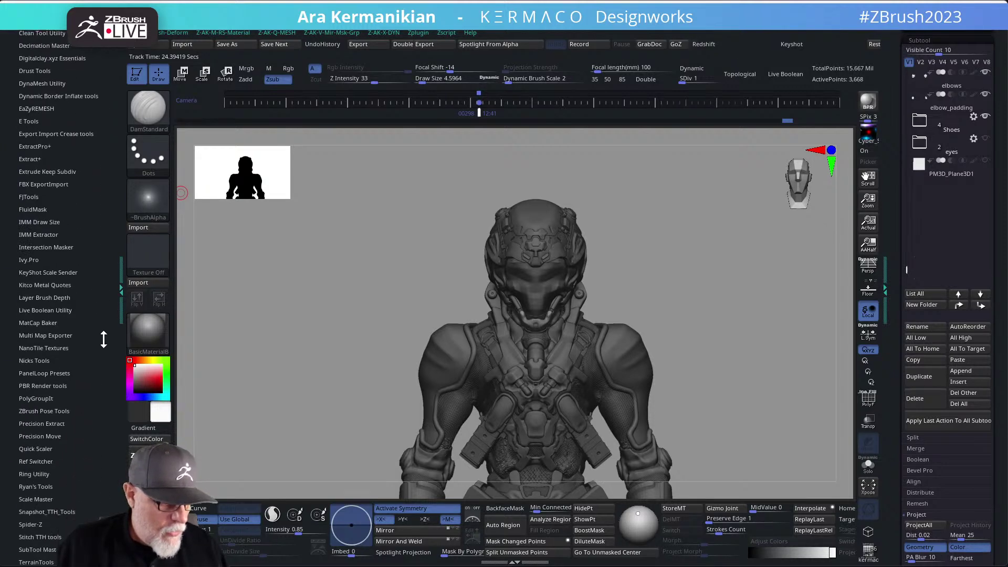
pyautogui.scroll(-5, 87, 497)
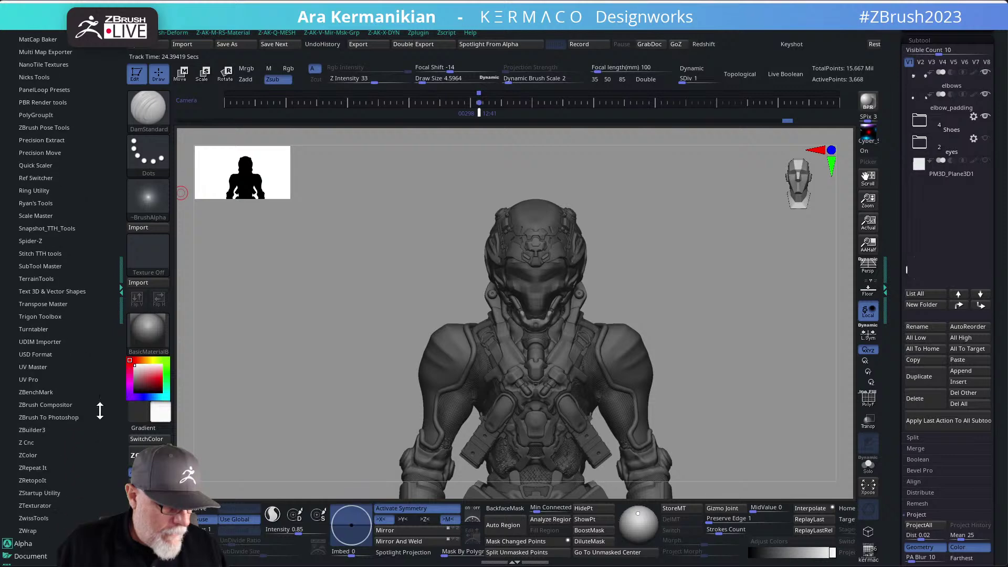
pyautogui.click(32, 367)
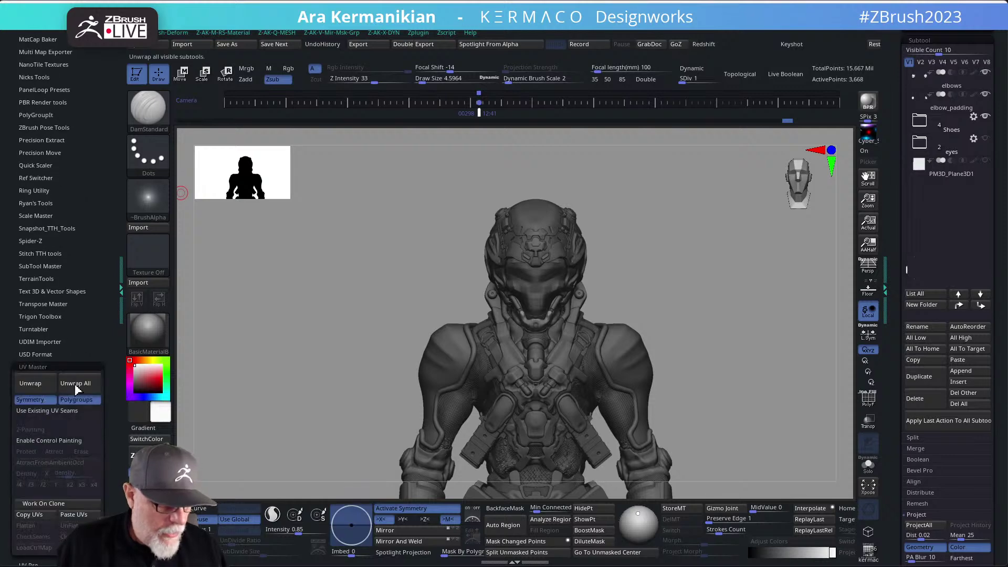
pyautogui.click(37, 384)
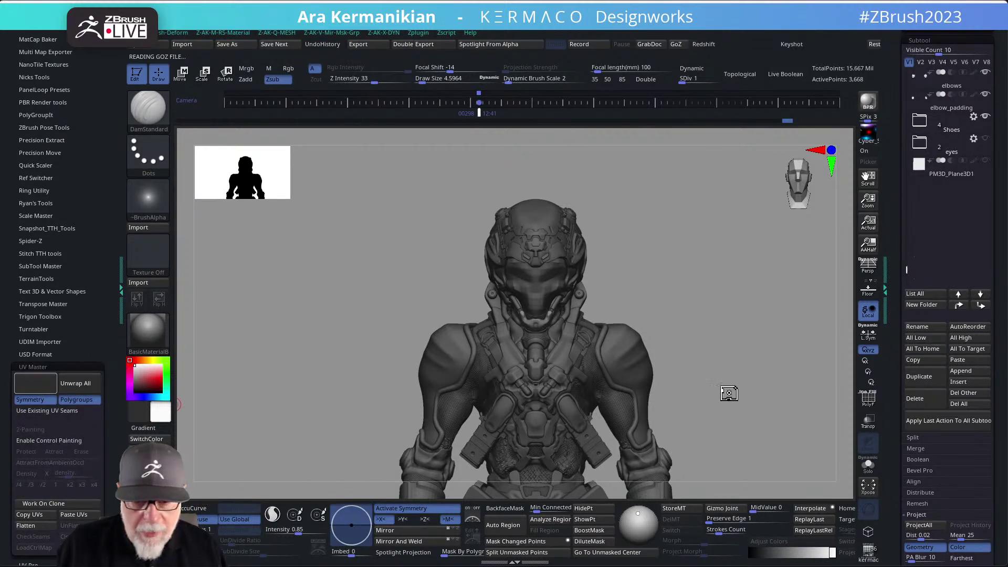
# Isolate the chinpiece with Solo and preview its flattened UV layout with Morph UV, returning to the 3D form.
pyautogui.click(869, 469)
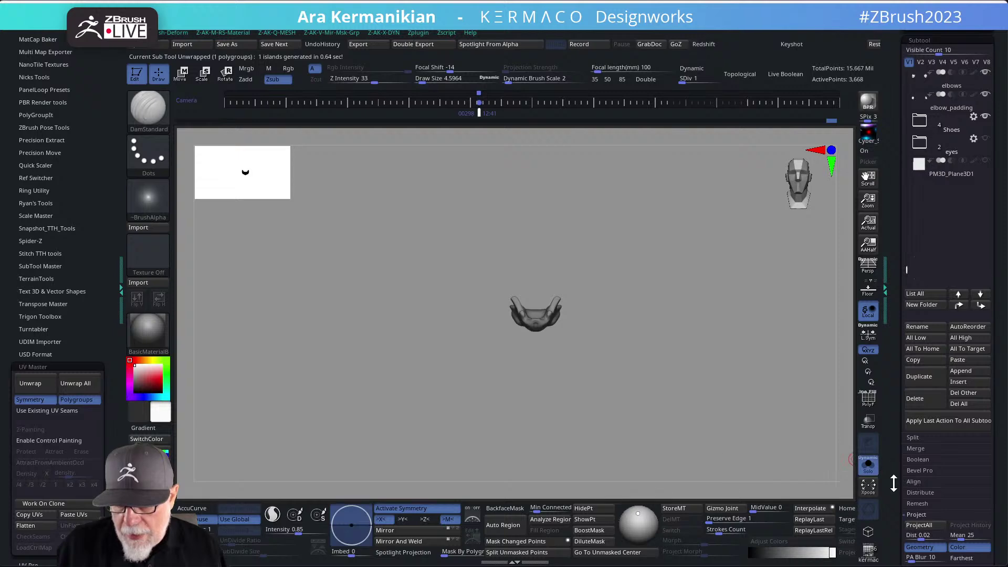
pyautogui.moveTo(892, 477); pyautogui.dragTo(888, 388)
pyautogui.keyDown('alt'); pyautogui.moveTo(611, 387); pyautogui.dragTo(567, 373); pyautogui.keyUp('alt')
pyautogui.moveTo(965, 519); pyautogui.dragTo(961, 496)
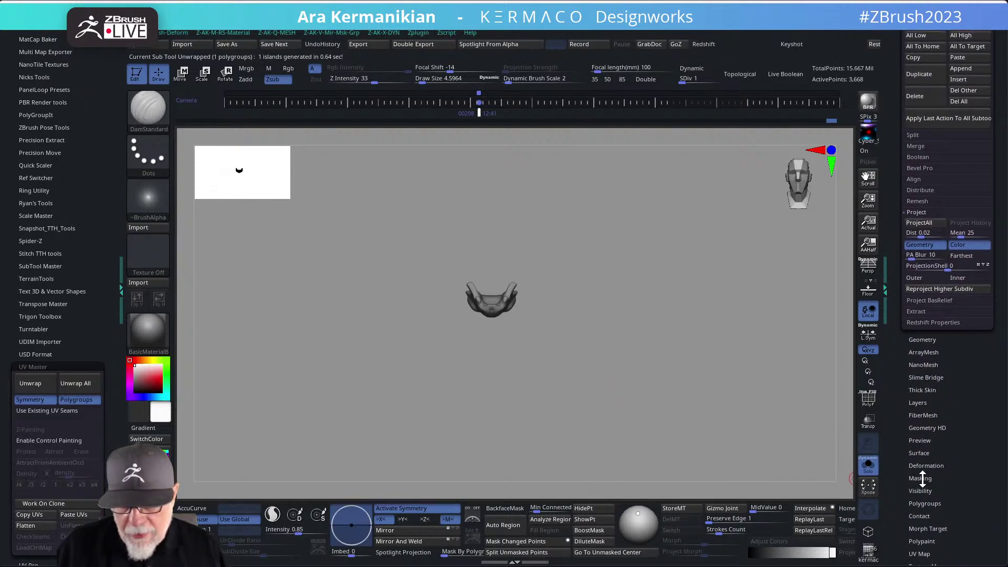
pyautogui.moveTo(944, 500); pyautogui.dragTo(952, 486)
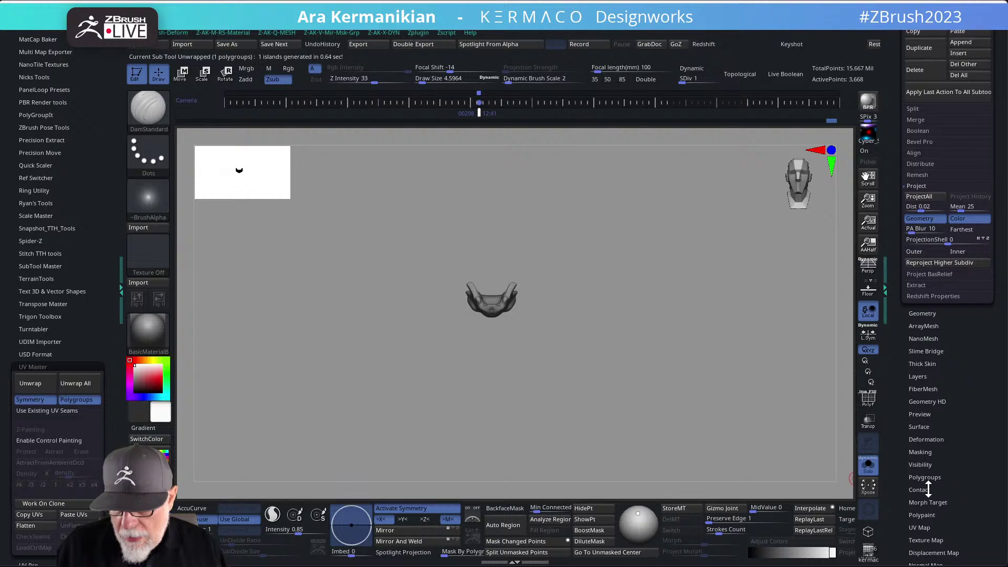
pyautogui.click(914, 528)
pyautogui.click(919, 260)
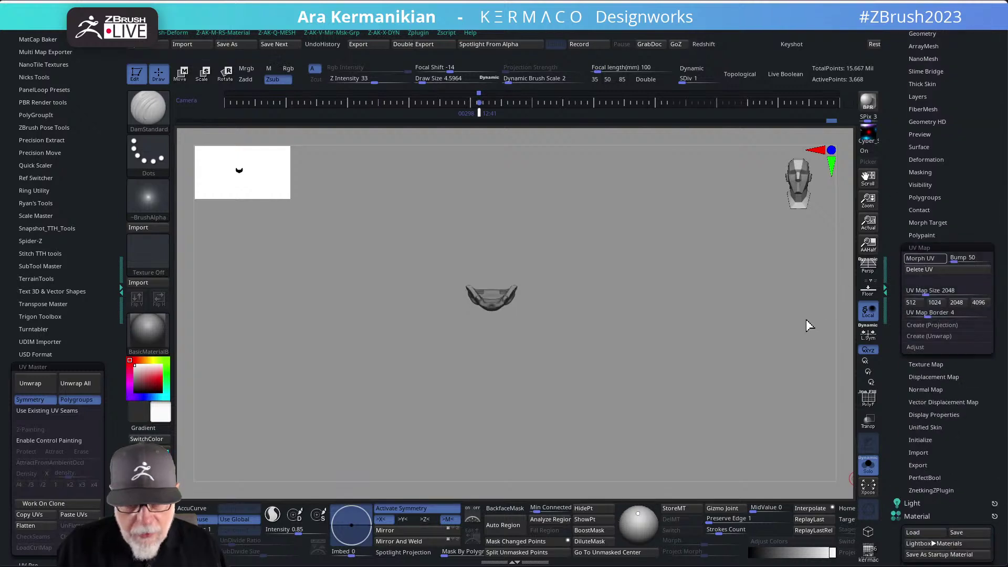
pyautogui.moveTo(622, 408); pyautogui.dragTo(609, 153)
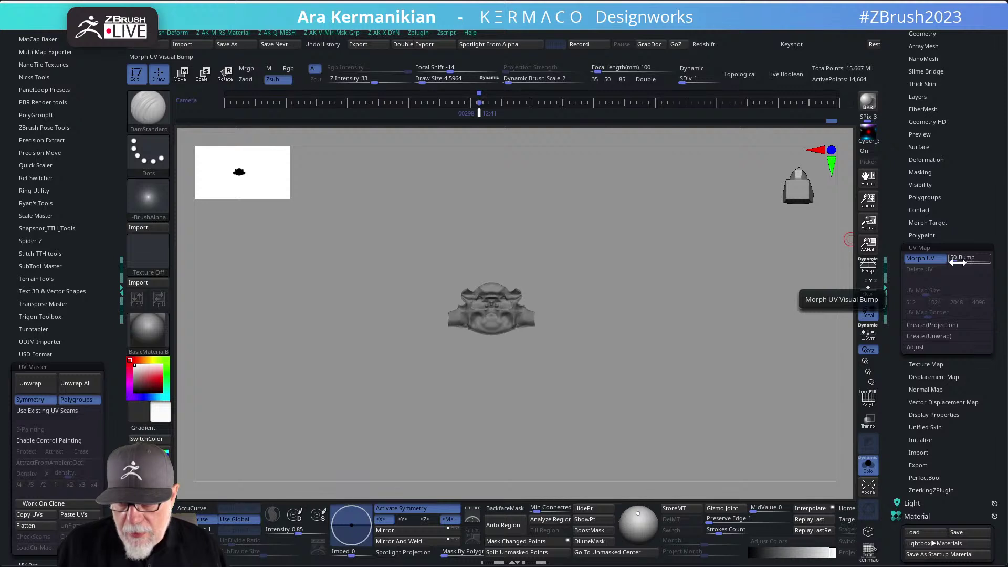
pyautogui.click(958, 263)
pyautogui.click(919, 258)
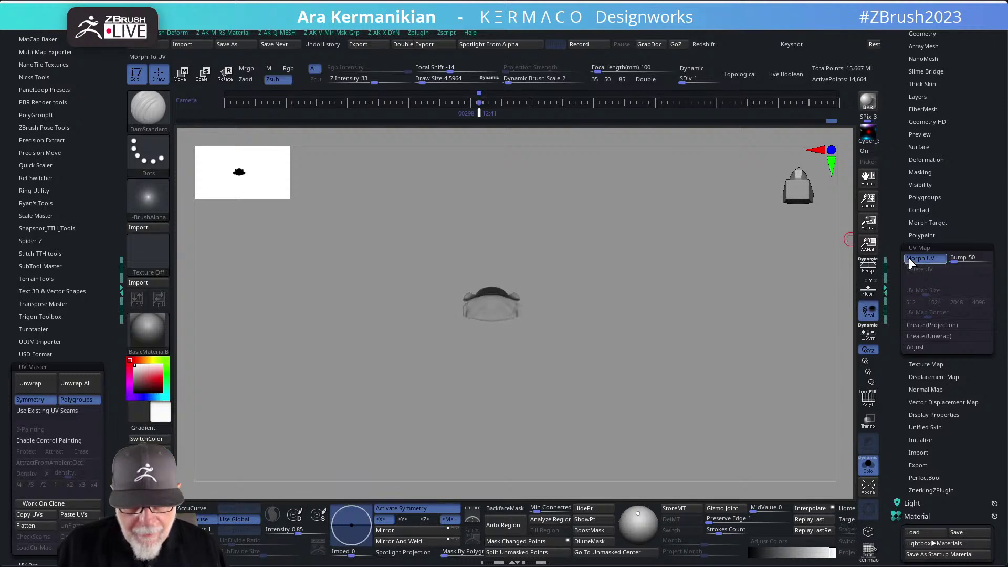
# Examine the chinpiece's flattened UV layout with PolyFrame shown, turn both displays off and view the 3D form.
pyautogui.click(920, 259)
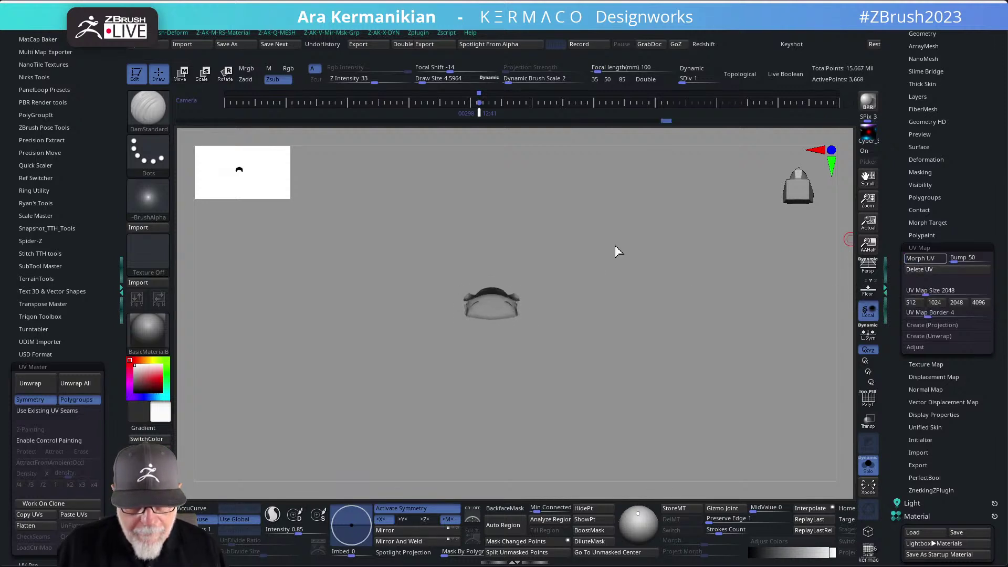
pyautogui.click(867, 402)
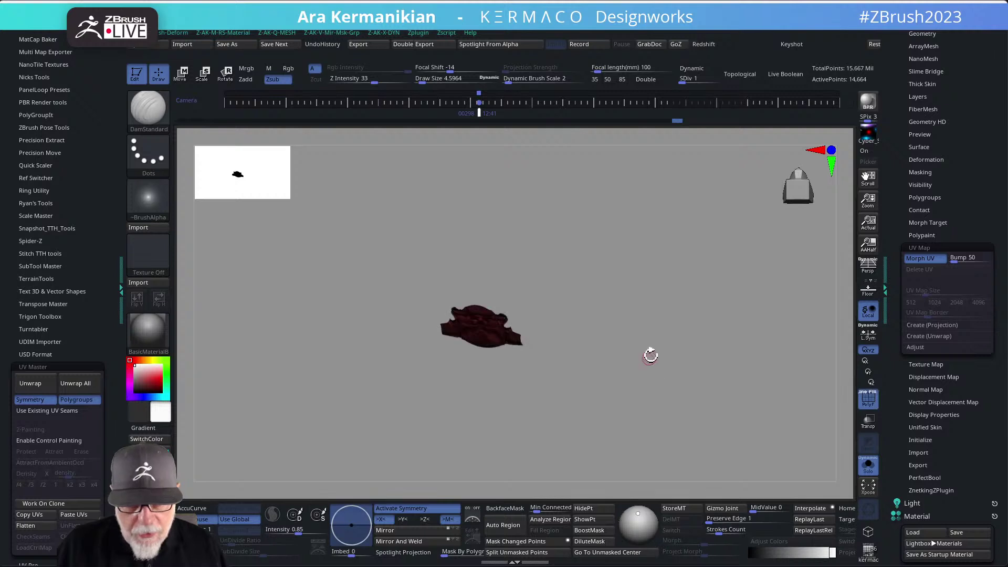
pyautogui.moveTo(649, 359); pyautogui.dragTo(667, 319)
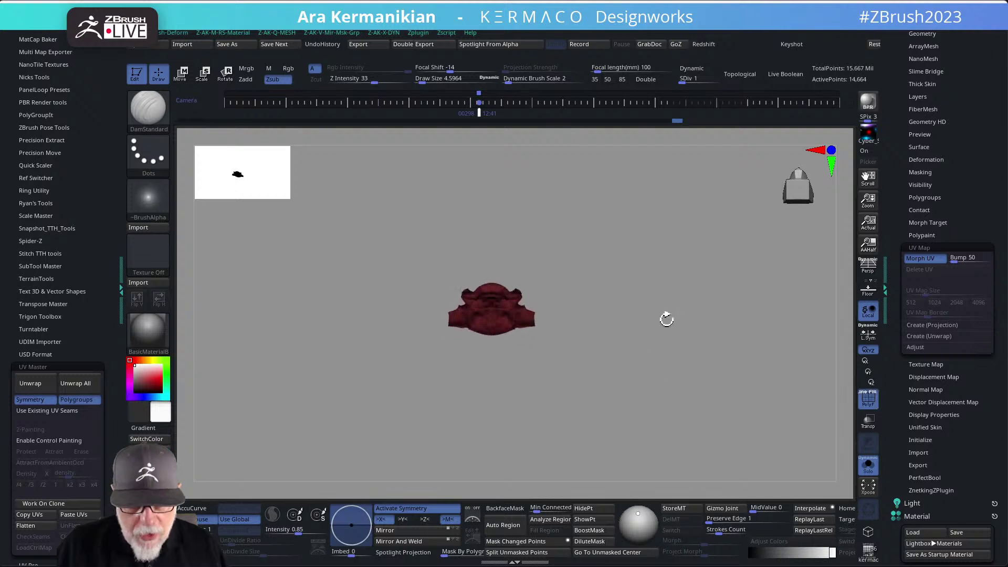
pyautogui.click(867, 402)
pyautogui.click(932, 260)
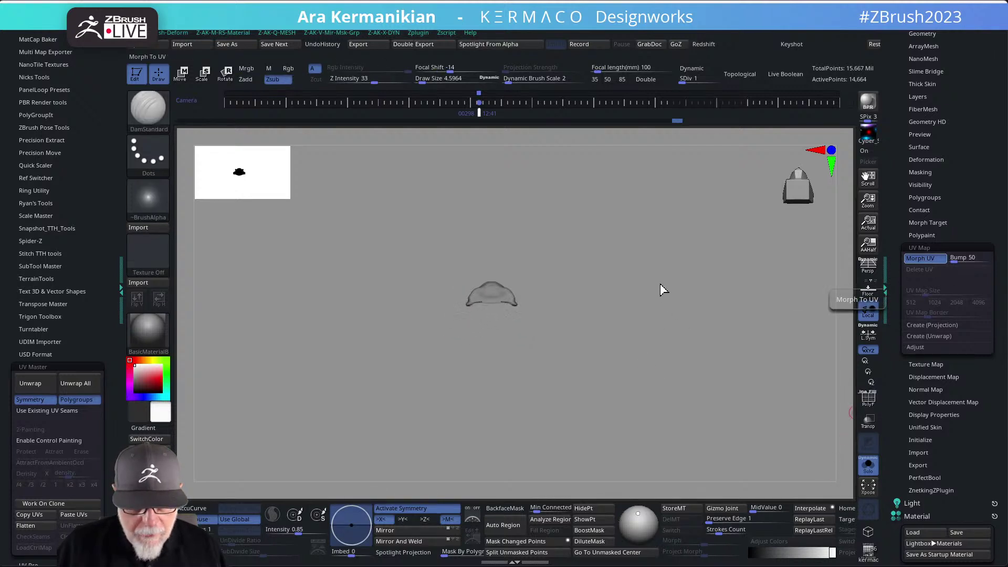
pyautogui.moveTo(655, 314)
pyautogui.mouseDown()
pyautogui.moveTo(653, 354)
pyautogui.moveTo(678, 360)
pyautogui.moveTo(670, 315)
pyautogui.moveTo(675, 335)
pyautogui.moveTo(702, 351)
pyautogui.mouseUp()
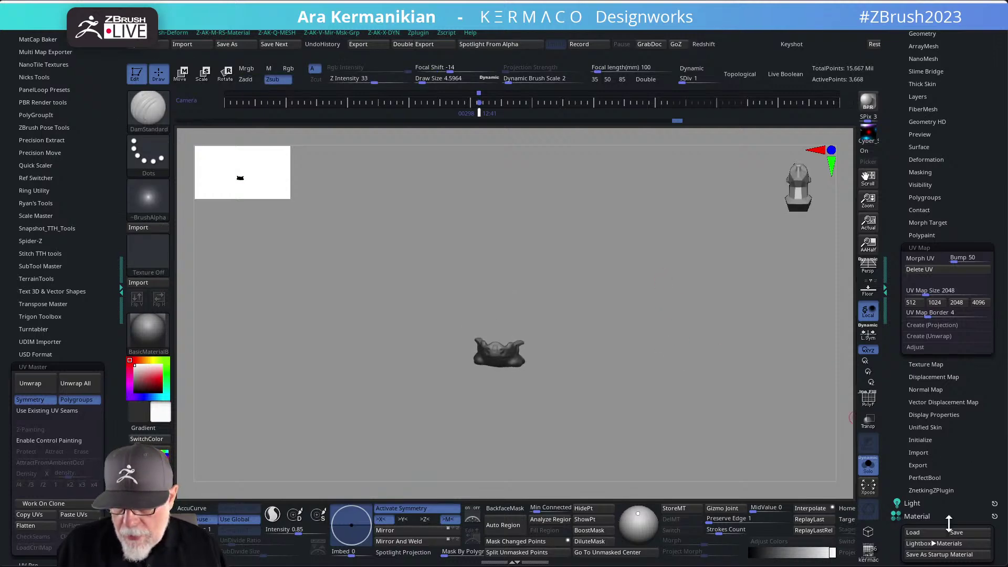
# Assign Texture 19 as the chinpiece's texture map to check the UVs on the surface and turn the texture display off.
pyautogui.click(919, 364)
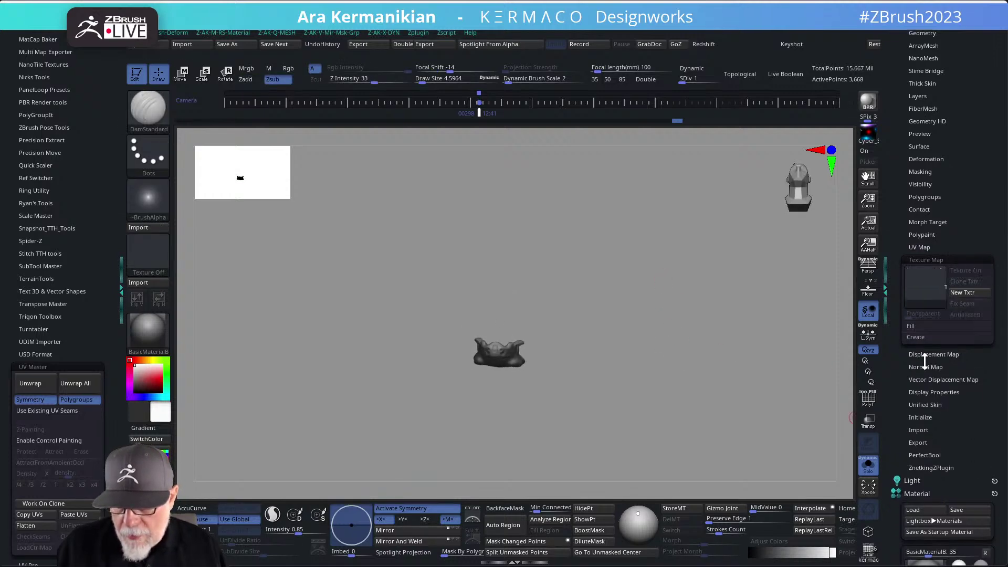
pyautogui.click(926, 287)
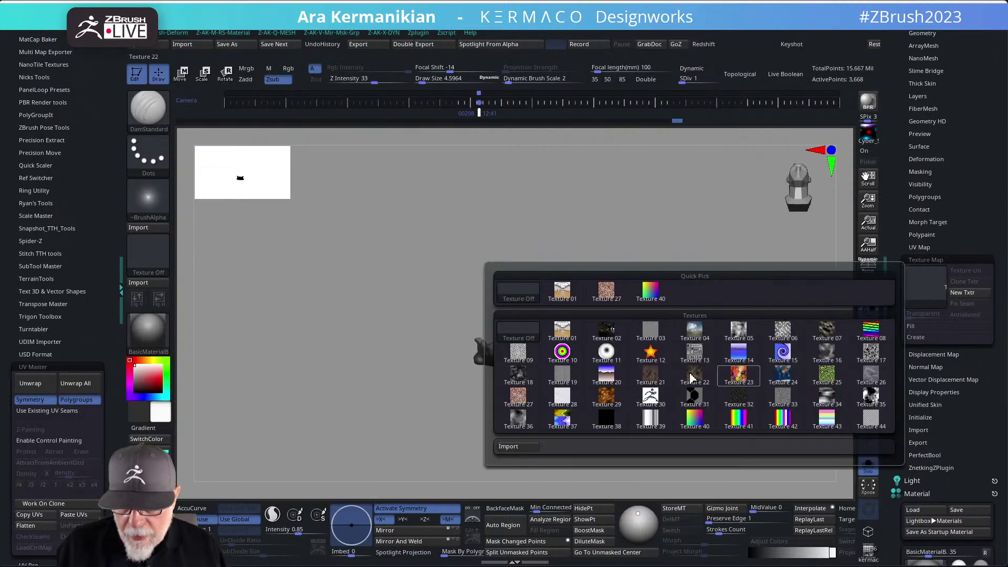
pyautogui.click(564, 378)
pyautogui.moveTo(609, 394)
pyautogui.mouseDown()
pyautogui.moveTo(616, 351)
pyautogui.moveTo(704, 403)
pyautogui.moveTo(773, 372)
pyautogui.moveTo(796, 376)
pyautogui.moveTo(740, 353)
pyautogui.moveTo(713, 358)
pyautogui.moveTo(747, 350)
pyautogui.moveTo(748, 271)
pyautogui.moveTo(747, 322)
pyautogui.moveTo(654, 393)
pyautogui.moveTo(652, 359)
pyautogui.moveTo(756, 361)
pyautogui.moveTo(773, 376)
pyautogui.moveTo(736, 265)
pyautogui.moveTo(731, 347)
pyautogui.moveTo(713, 331)
pyautogui.moveTo(732, 331)
pyautogui.mouseUp()
pyautogui.click(967, 270)
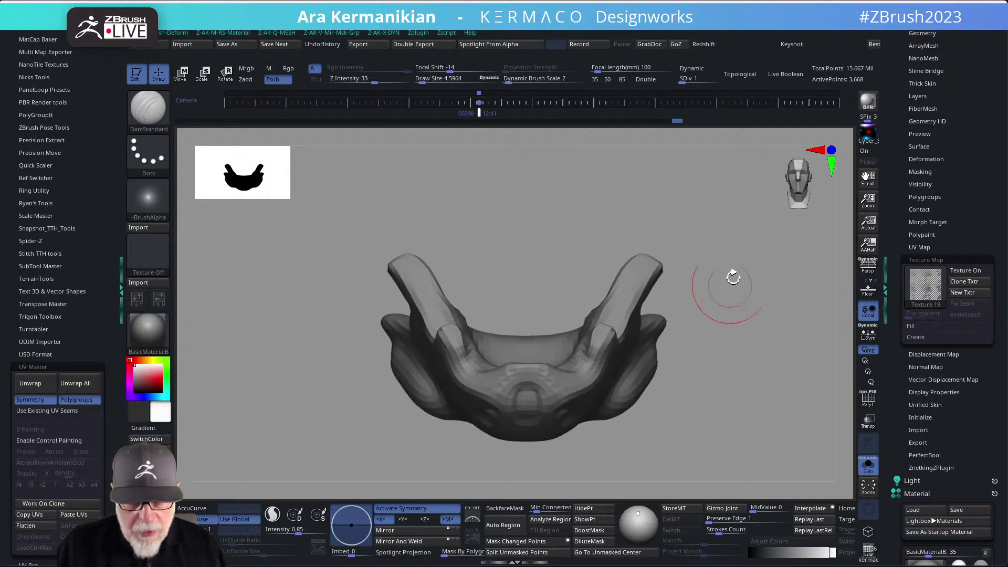
# Raise the chinpiece to subdivision level 5 and switch the subtool list to visibility set V8.
pyautogui.moveTo(688, 79); pyautogui.dragTo(719, 79)
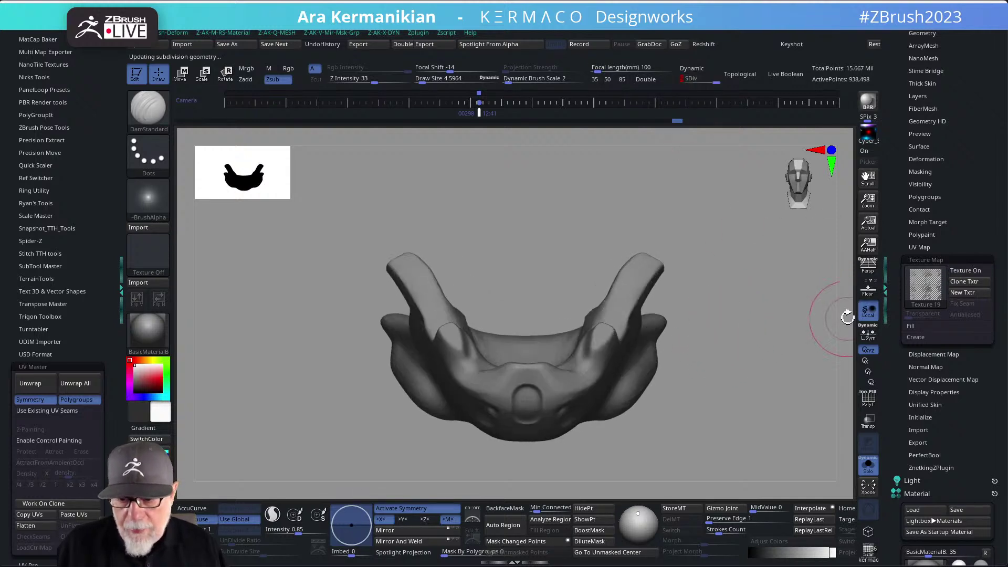
pyautogui.moveTo(798, 362)
pyautogui.mouseDown()
pyautogui.moveTo(763, 382)
pyautogui.moveTo(810, 360)
pyautogui.mouseUp()
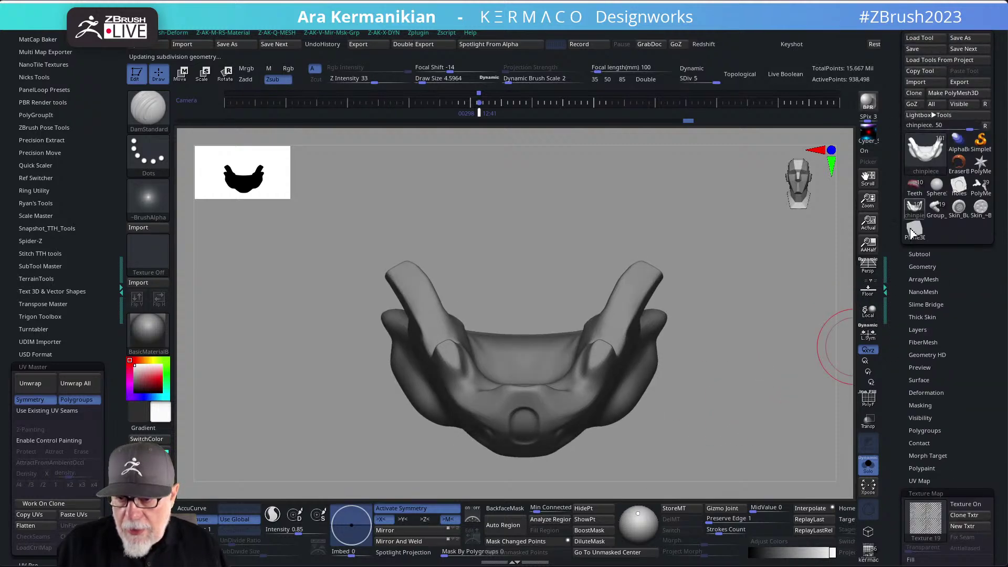
pyautogui.click(918, 254)
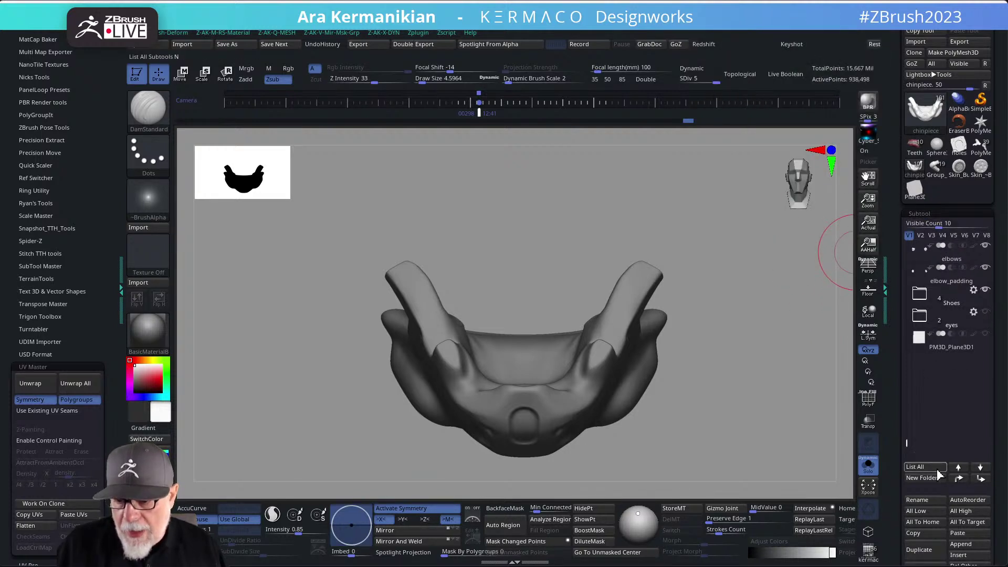
pyautogui.moveTo(895, 441); pyautogui.dragTo(900, 236)
pyautogui.moveTo(991, 297)
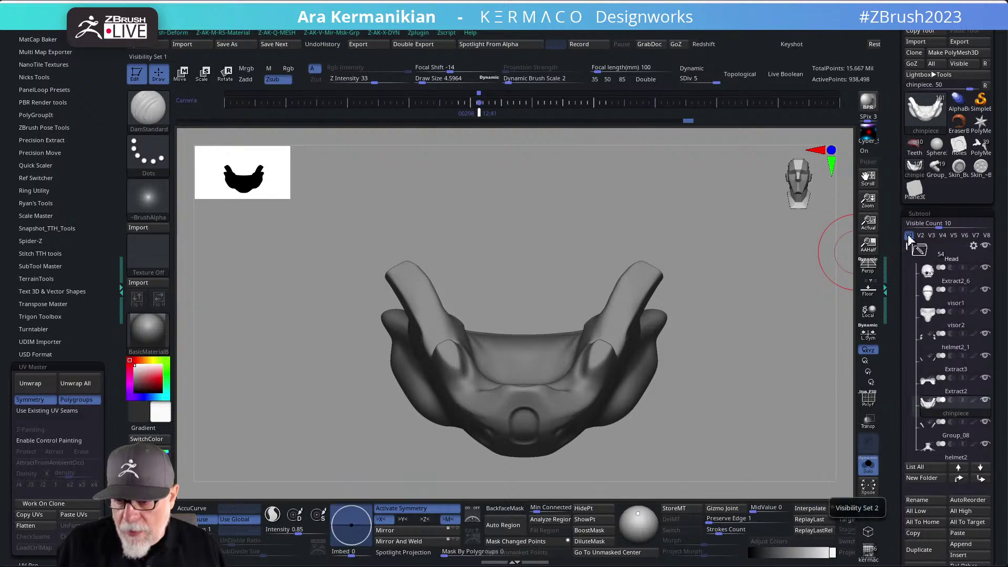
pyautogui.click(986, 235)
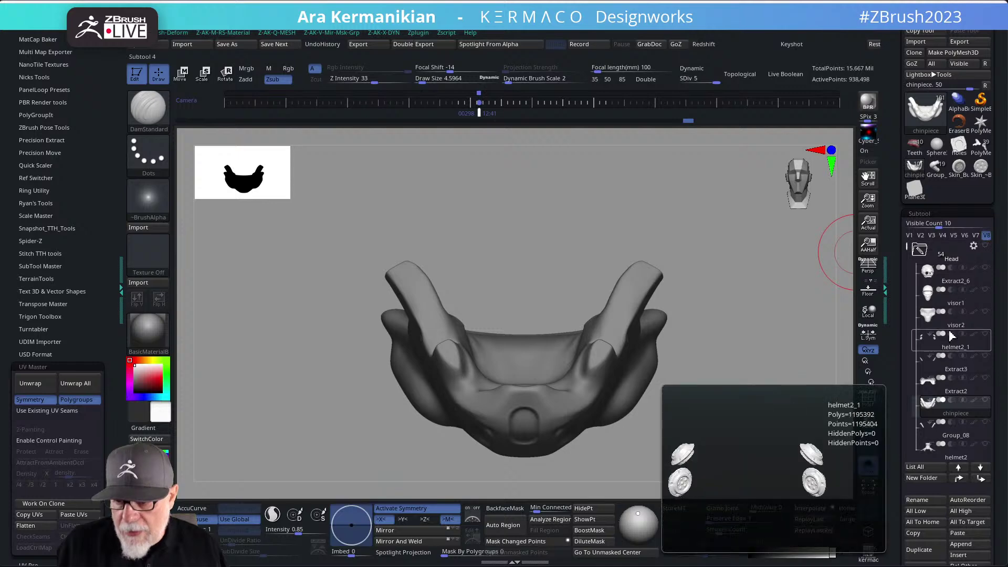
# Switch the subtool list to visibility set V1 and turn Solo off to bring back the full character around the upper body.
pyautogui.moveTo(906, 244); pyautogui.dragTo(906, 259)
pyautogui.moveTo(985, 335)
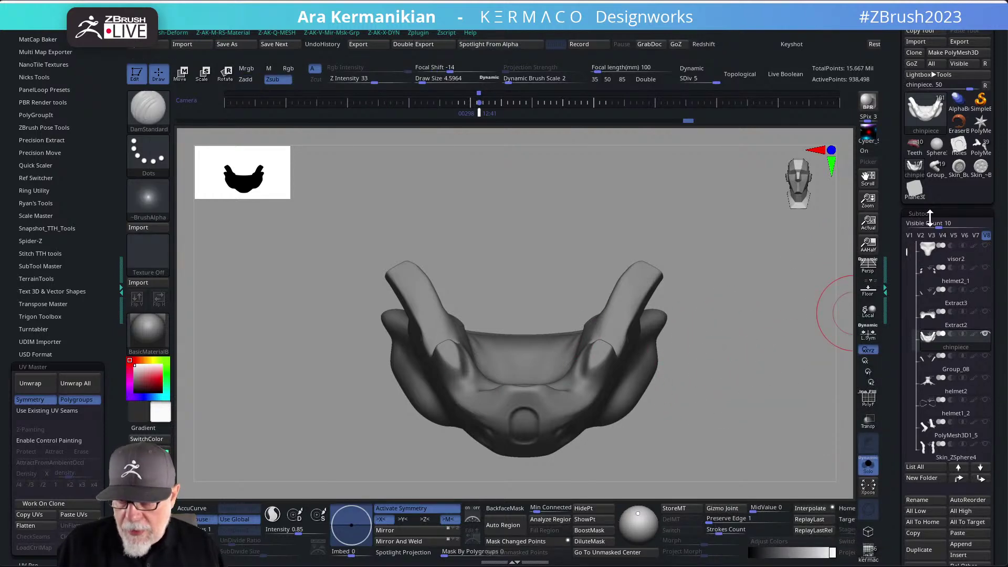
pyautogui.click(909, 235)
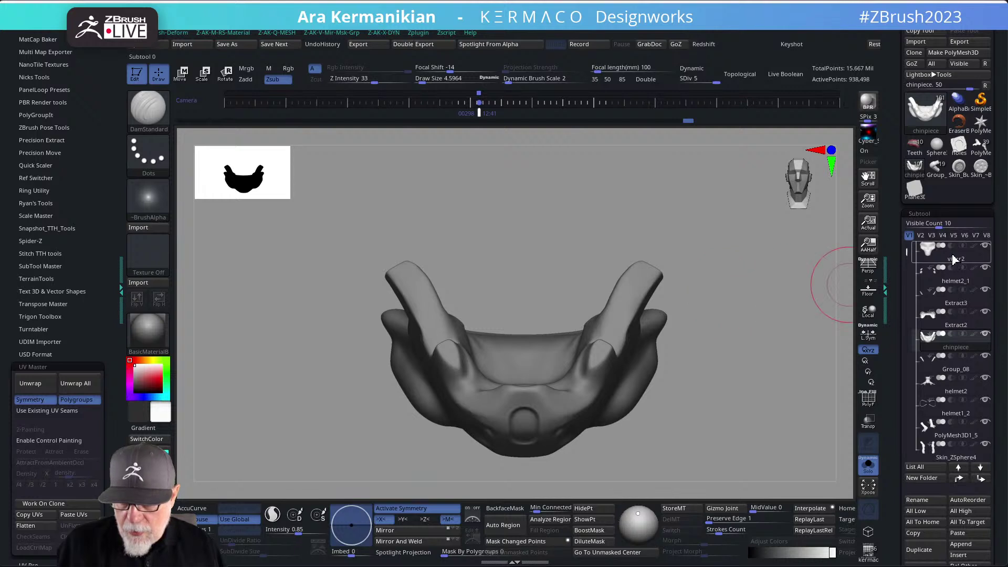
pyautogui.scroll(3, 905, 254)
pyautogui.moveTo(944, 326)
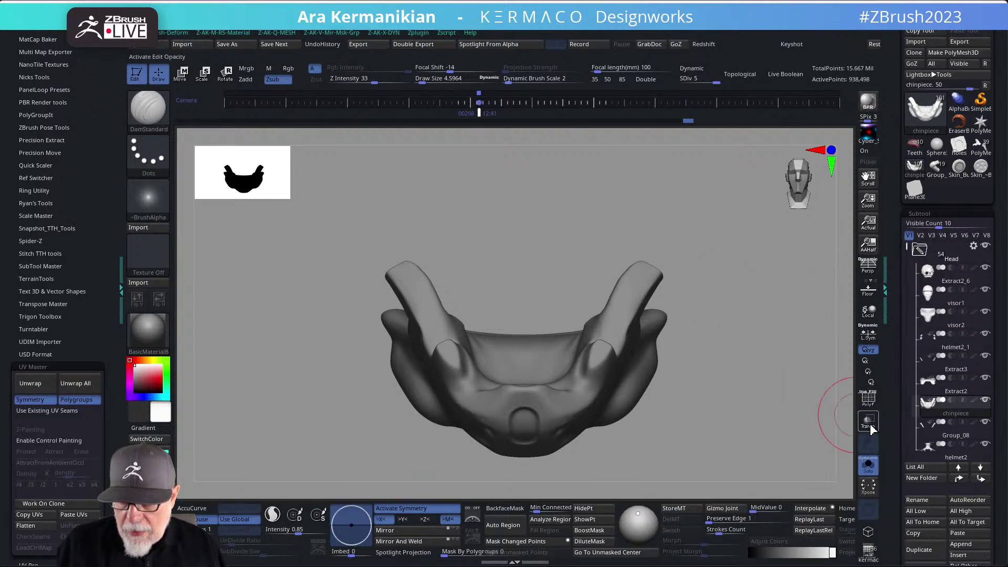
pyautogui.click(868, 470)
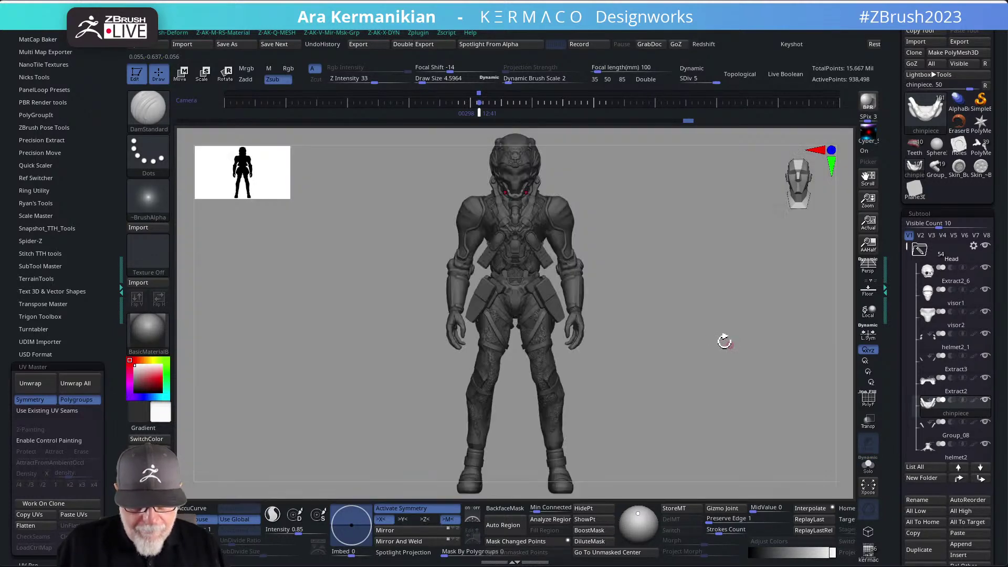
pyautogui.moveTo(725, 337); pyautogui.dragTo(698, 435)
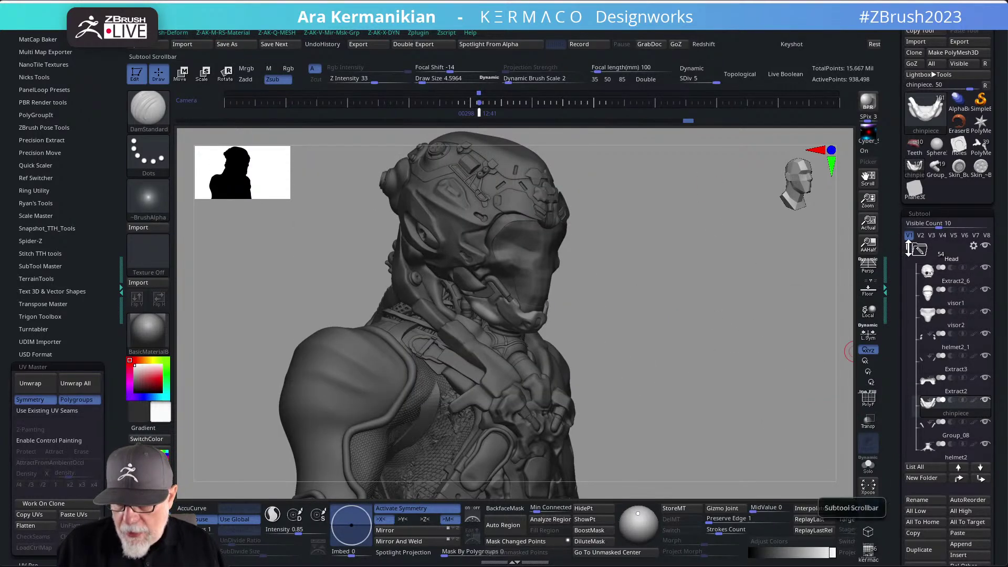
# In the jumpsuits folder, switch which jumpsuit variants are visible and move jumpsuit diamond pattern above jumpsuit holes.
pyautogui.moveTo(907, 251)
pyautogui.mouseDown()
pyautogui.moveTo(895, 316)
pyautogui.moveTo(907, 243)
pyautogui.mouseUp()
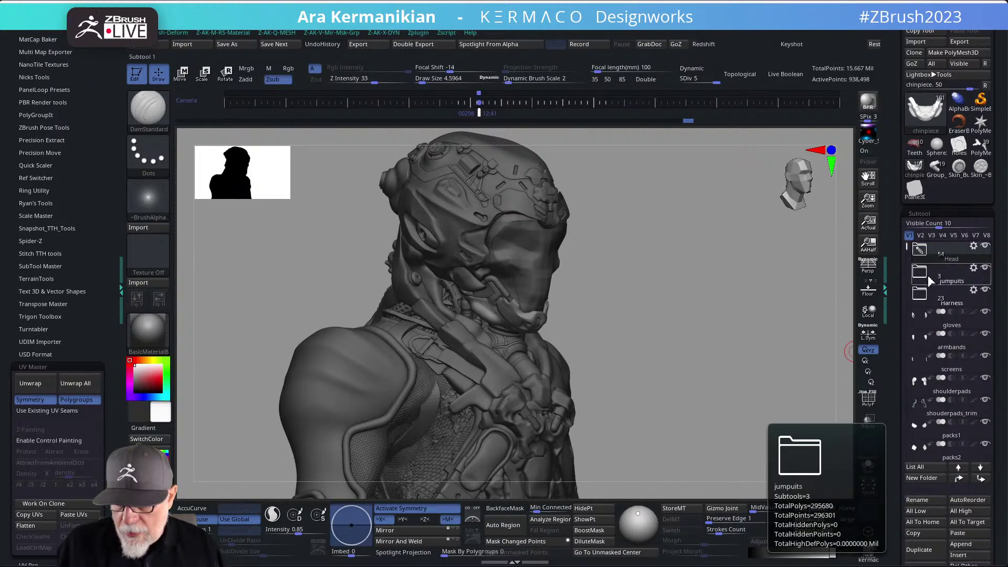
pyautogui.click(918, 271)
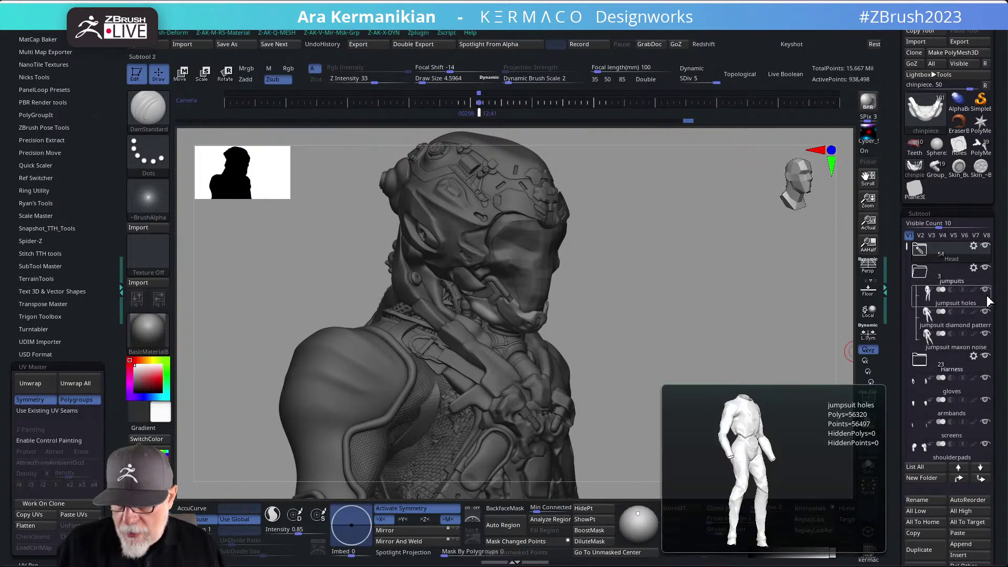
pyautogui.click(989, 317)
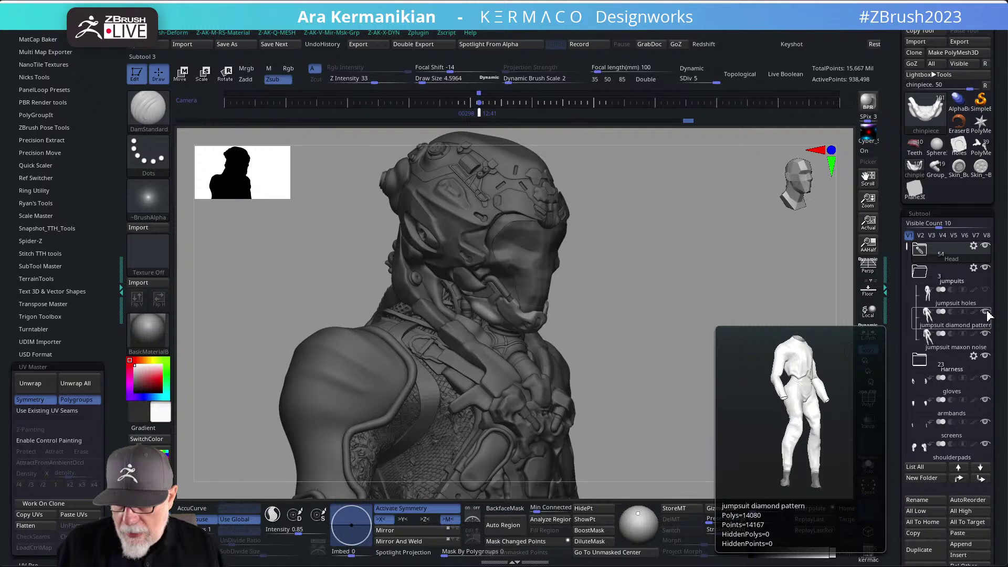
pyautogui.click(989, 305)
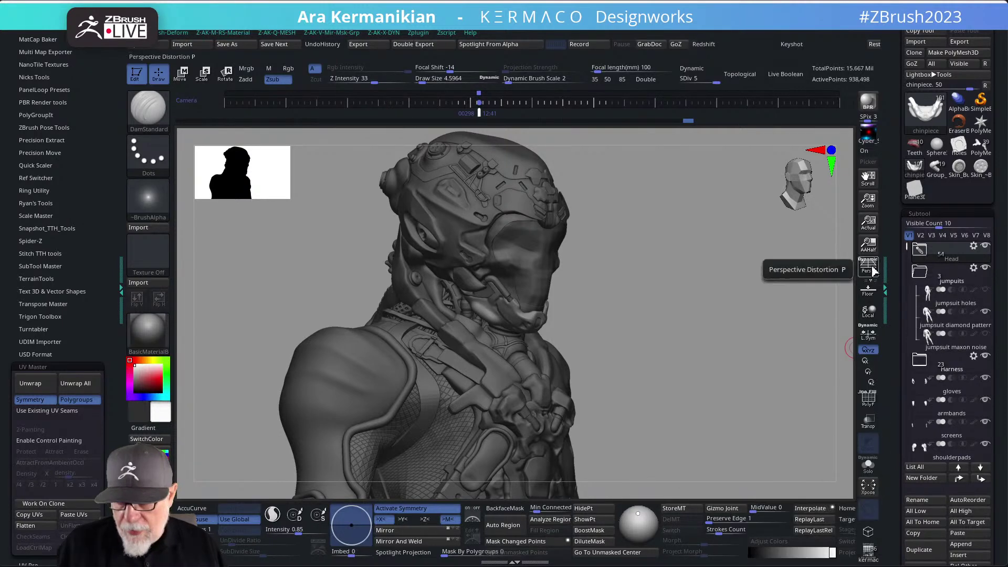
pyautogui.moveTo(954, 326)
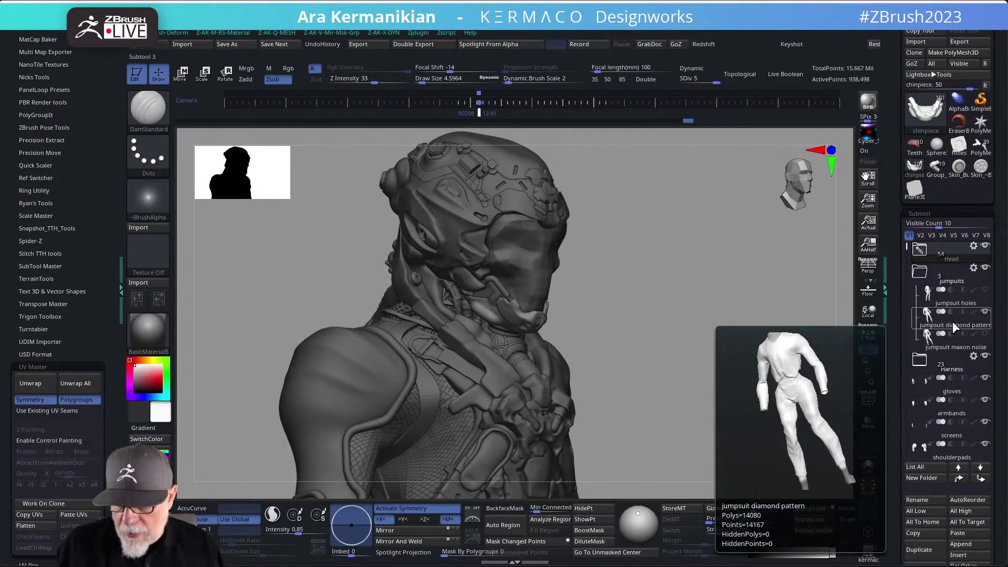
pyautogui.moveTo(898, 294); pyautogui.dragTo(906, 239)
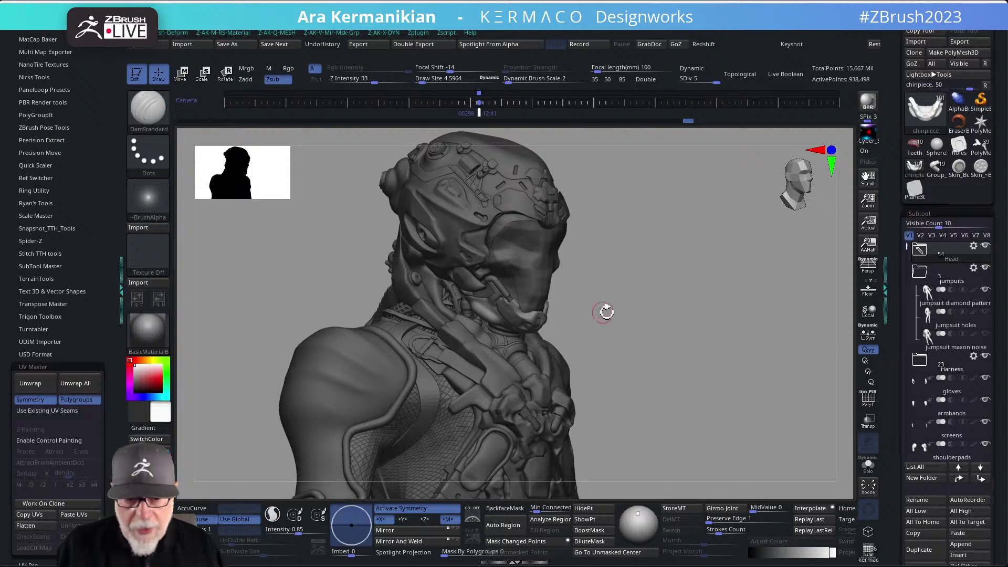
# Select the small block subtool helmet1_4 on the side of the helmet and isolate it with Solo.
pyautogui.moveTo(681, 314); pyautogui.dragTo(681, 279)
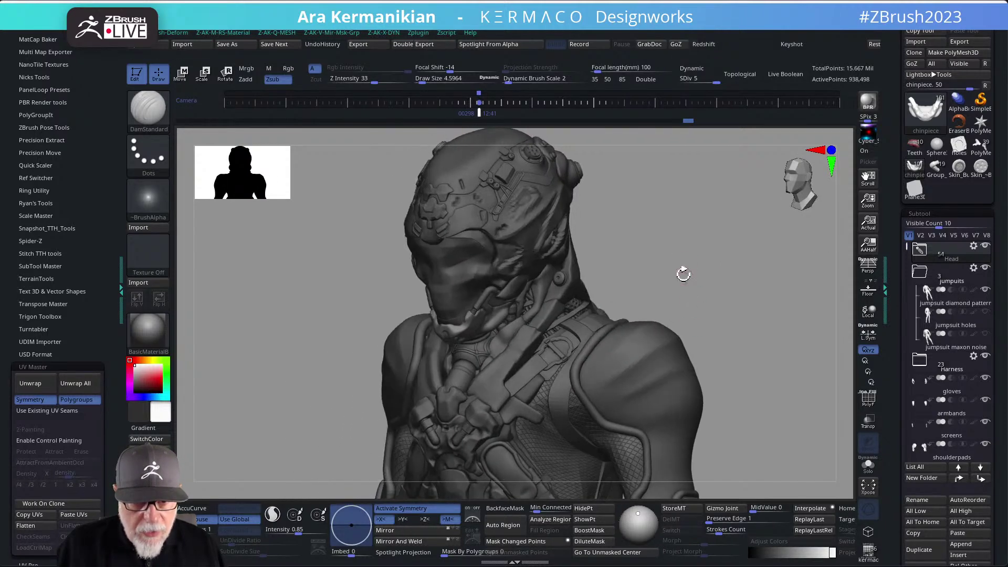
pyautogui.moveTo(693, 366)
pyautogui.mouseDown()
pyautogui.moveTo(704, 398)
pyautogui.moveTo(639, 287)
pyautogui.mouseUp()
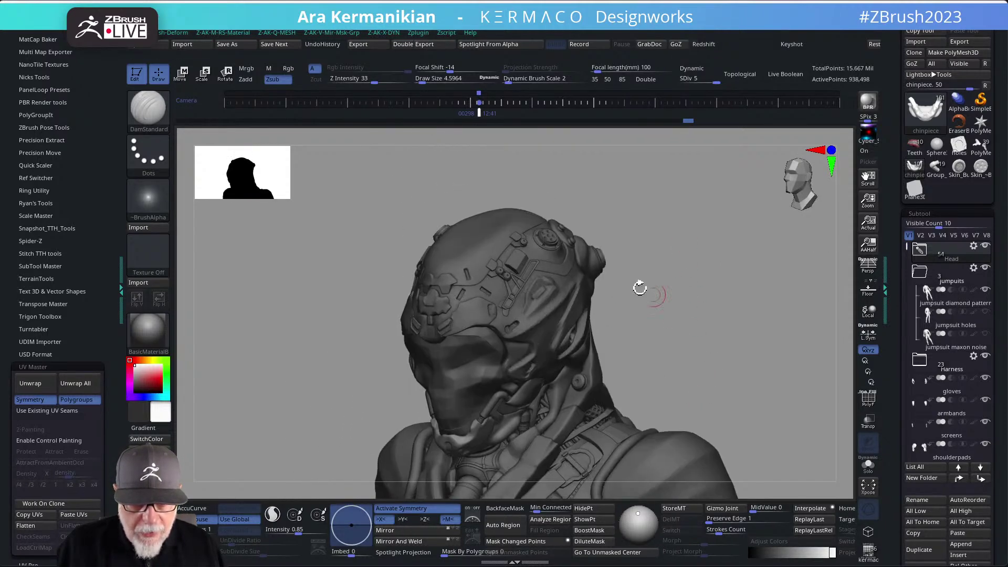
pyautogui.keyDown('alt'); pyautogui.click(517, 257); pyautogui.keyUp('alt')
pyautogui.moveTo(711, 274)
pyautogui.mouseDown()
pyautogui.moveTo(720, 355)
pyautogui.moveTo(590, 293)
pyautogui.mouseUp()
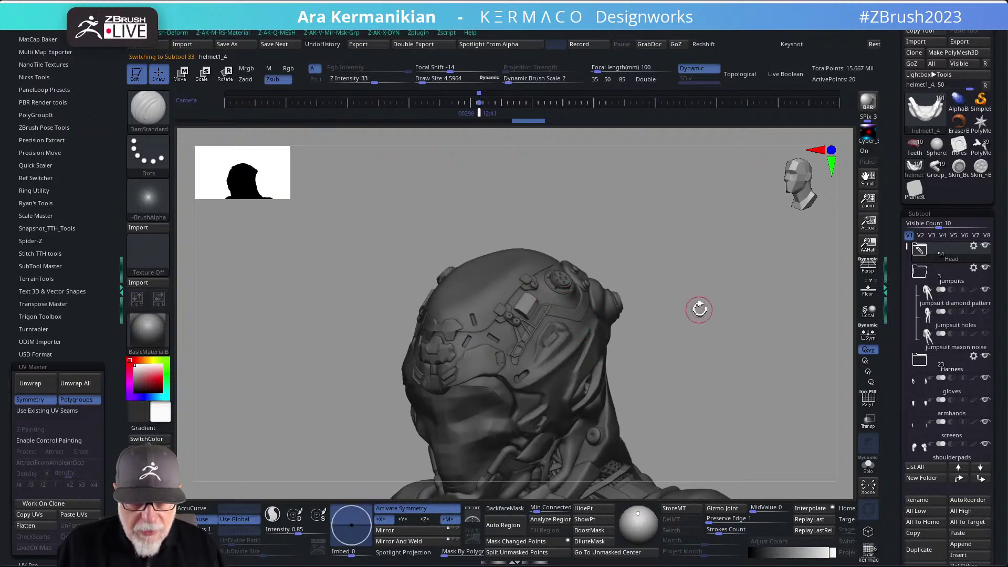
pyautogui.moveTo(699, 311); pyautogui.dragTo(693, 317)
pyautogui.moveTo(664, 350)
pyautogui.mouseDown()
pyautogui.moveTo(687, 331)
pyautogui.moveTo(568, 299)
pyautogui.mouseUp()
pyautogui.click(868, 465)
pyautogui.moveTo(644, 396); pyautogui.dragTo(611, 290)
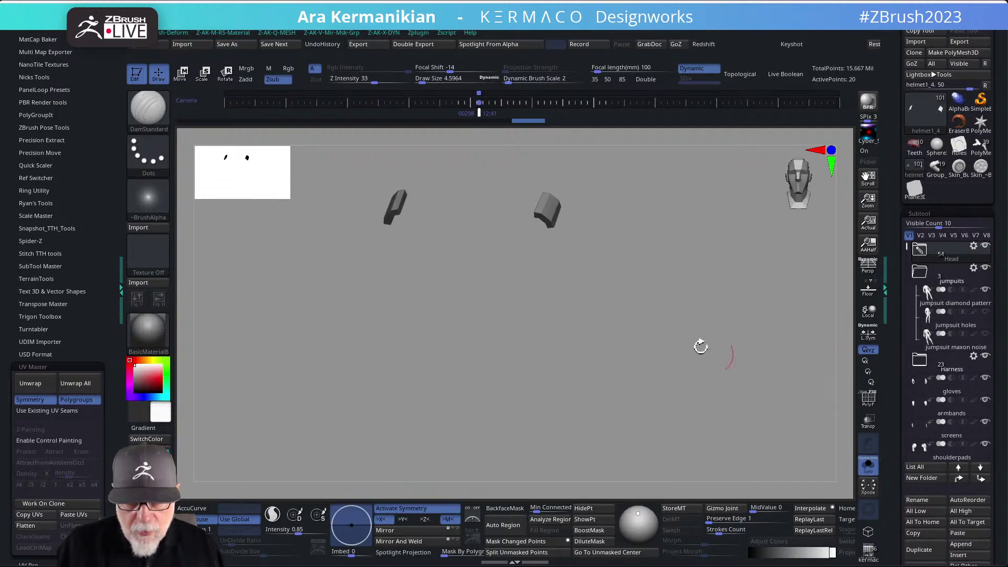
# Bring one of the isolated helmet1_4 blocks close with PolyFrame shown, and expand the Head folder in the subtool list.
pyautogui.click(869, 401)
pyautogui.keyDown('alt'); pyautogui.moveTo(704, 355); pyautogui.dragTo(703, 407); pyautogui.keyUp('alt')
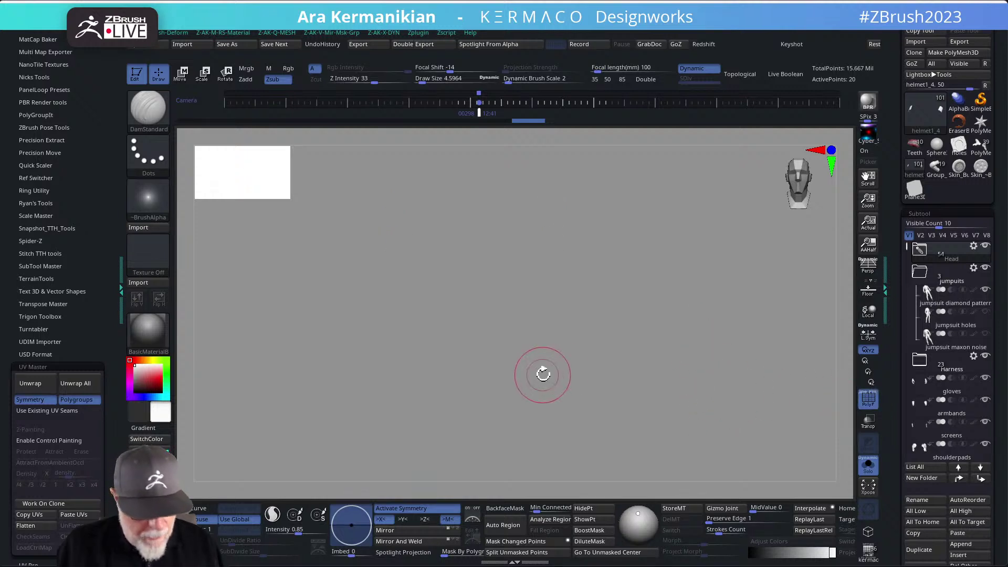
pyautogui.press('f')
pyautogui.keyDown('alt'); pyautogui.moveTo(570, 343); pyautogui.dragTo(528, 357); pyautogui.keyUp('alt')
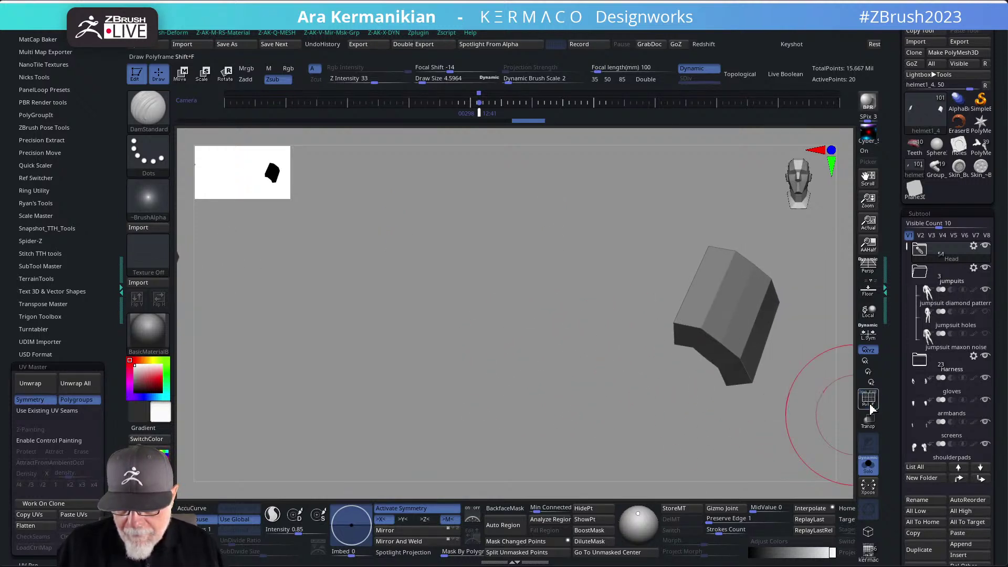
pyautogui.keyDown('alt'); pyautogui.moveTo(729, 412); pyautogui.dragTo(726, 405); pyautogui.keyUp('alt')
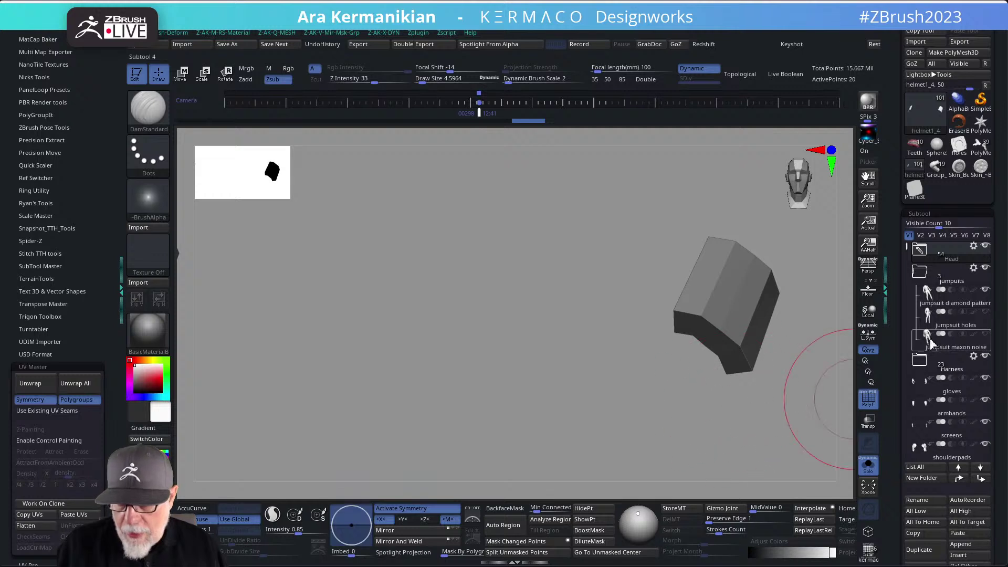
pyautogui.click(940, 255)
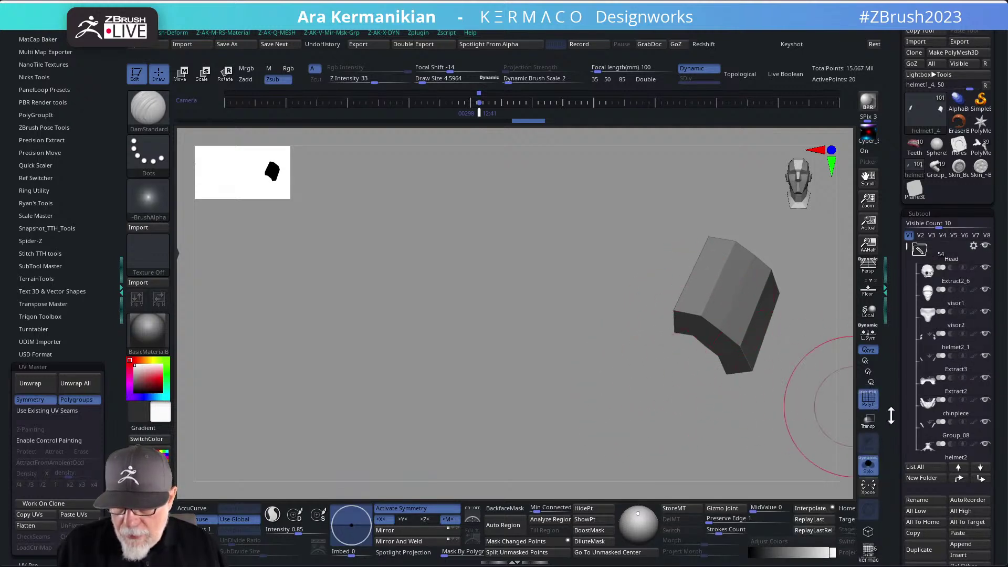
pyautogui.click(867, 398)
pyautogui.moveTo(676, 420)
pyautogui.mouseDown()
pyautogui.moveTo(681, 399)
pyautogui.moveTo(468, 294)
pyautogui.mouseUp()
# Set the draw size to 5.44 and choose the ZModeler brush for editing the block.
pyautogui.press('s')
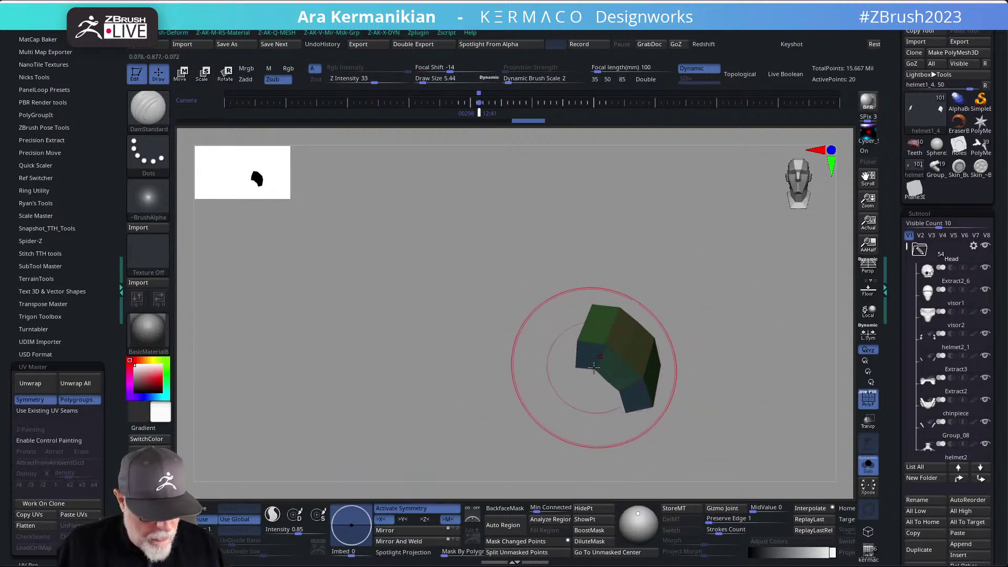
pyautogui.press('b')
pyautogui.press('z')
pyautogui.press('m')
# Toggle the block's dynamic subdivision off and on and try different dynamic thickness offsets.
pyautogui.hotkey('ctrl', 'q')
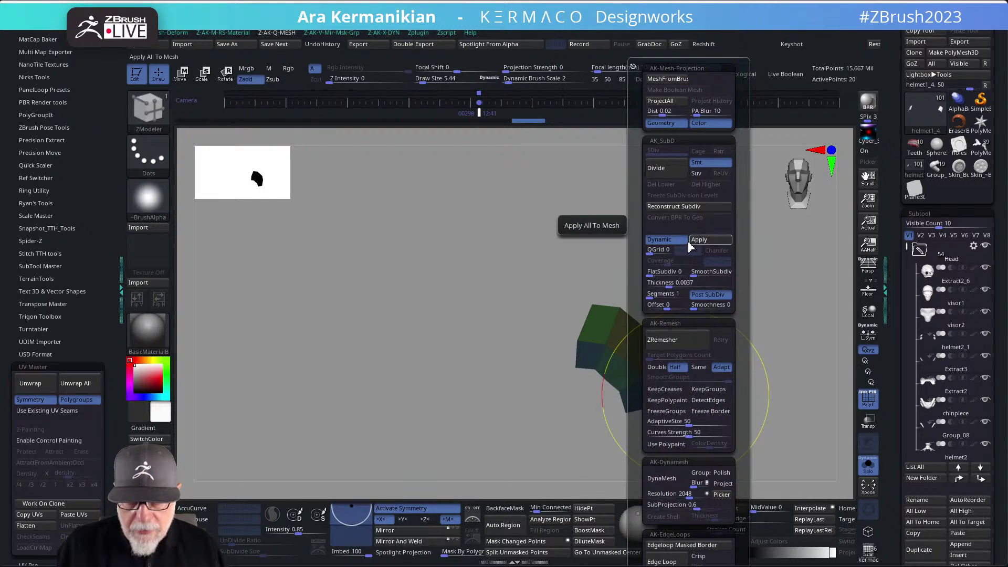
pyautogui.press('ctrl')
pyautogui.hotkey('ctrl', 'q')
pyautogui.click(766, 239)
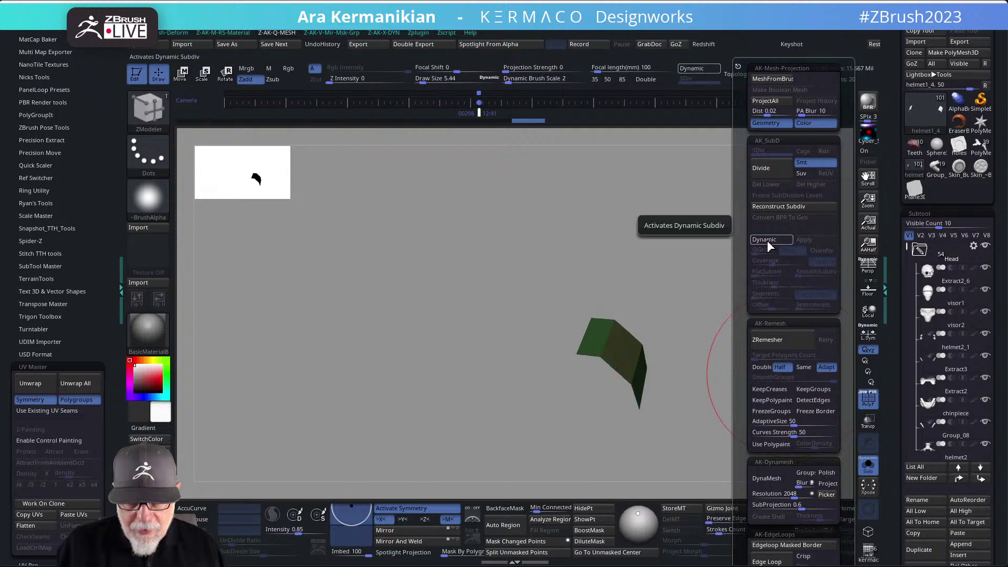
pyautogui.click(771, 240)
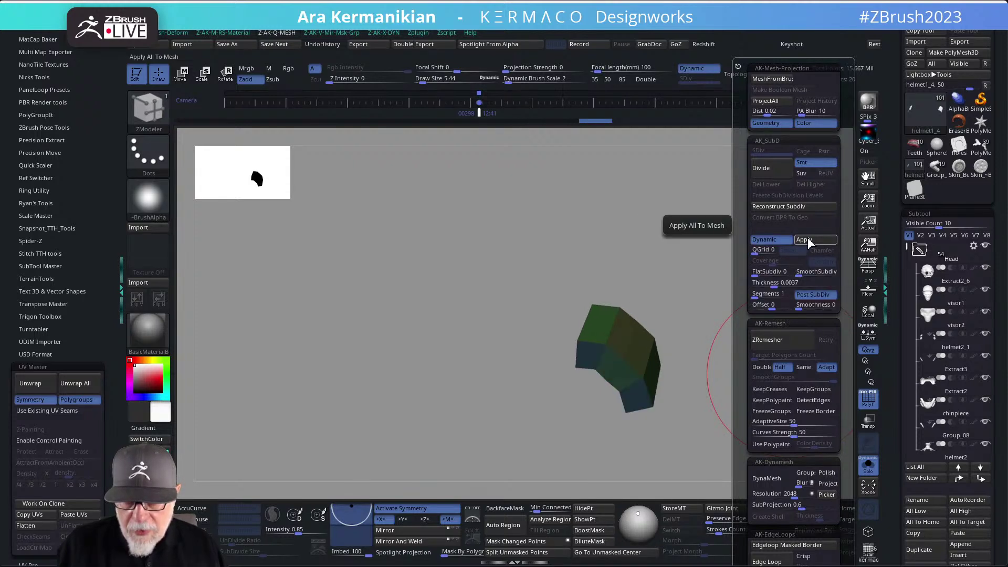
pyautogui.moveTo(771, 308); pyautogui.dragTo(753, 310)
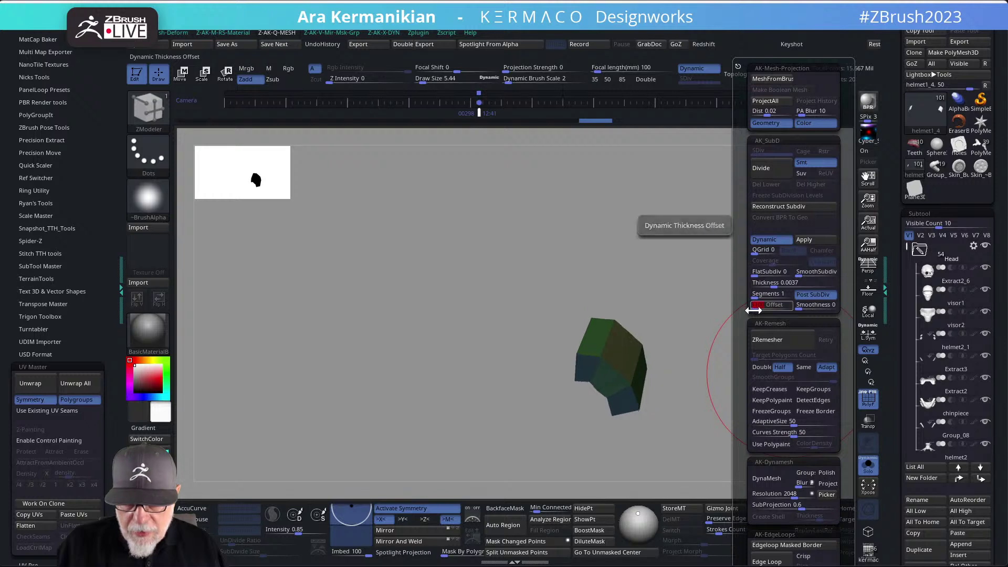
pyautogui.click(793, 309)
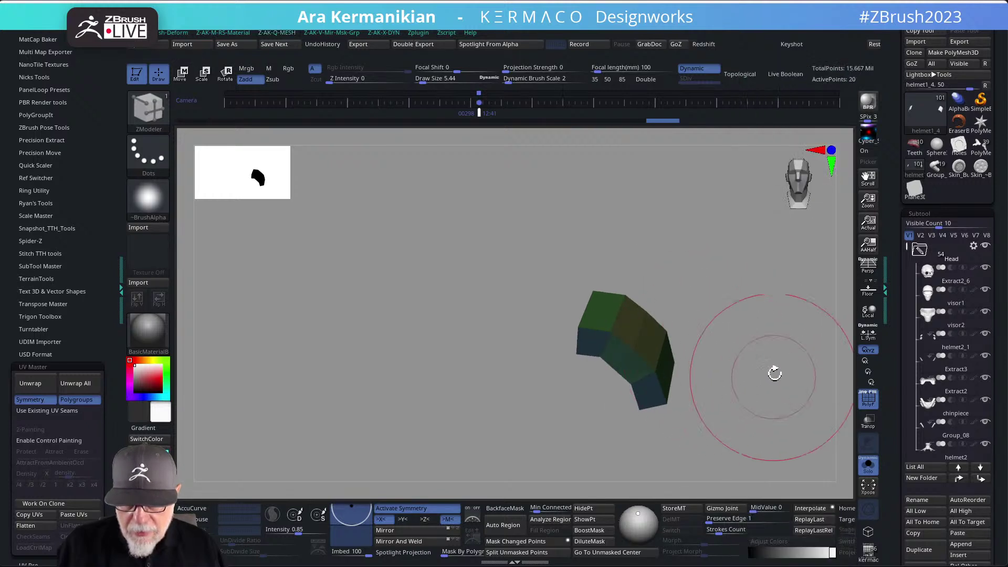
# Show the surrounding helmet parts, readjust the block's dynamic thickness offset to fit and apply the dynamic thickness to the mesh.
pyautogui.click(872, 465)
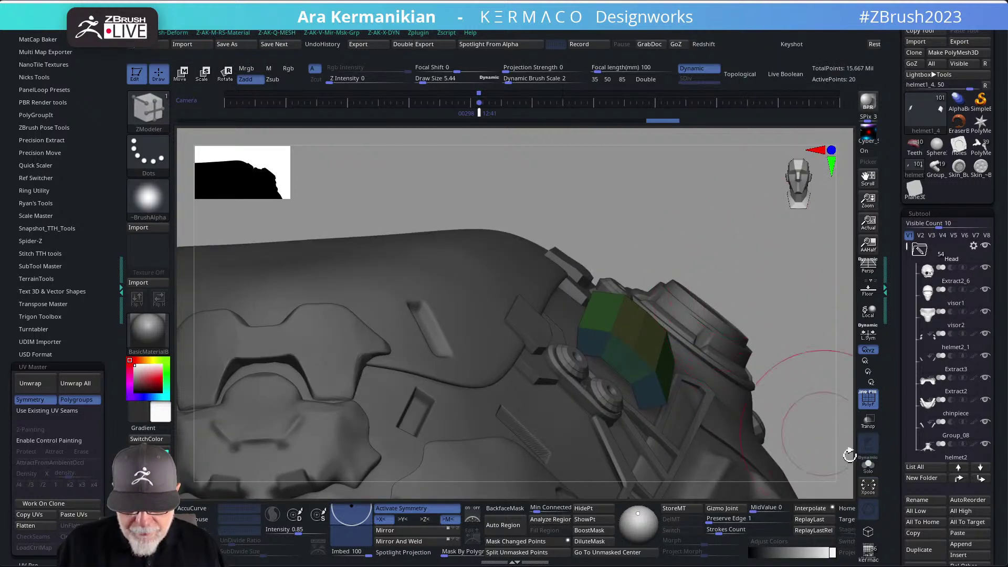
pyautogui.hotkey('ctrl', 'q')
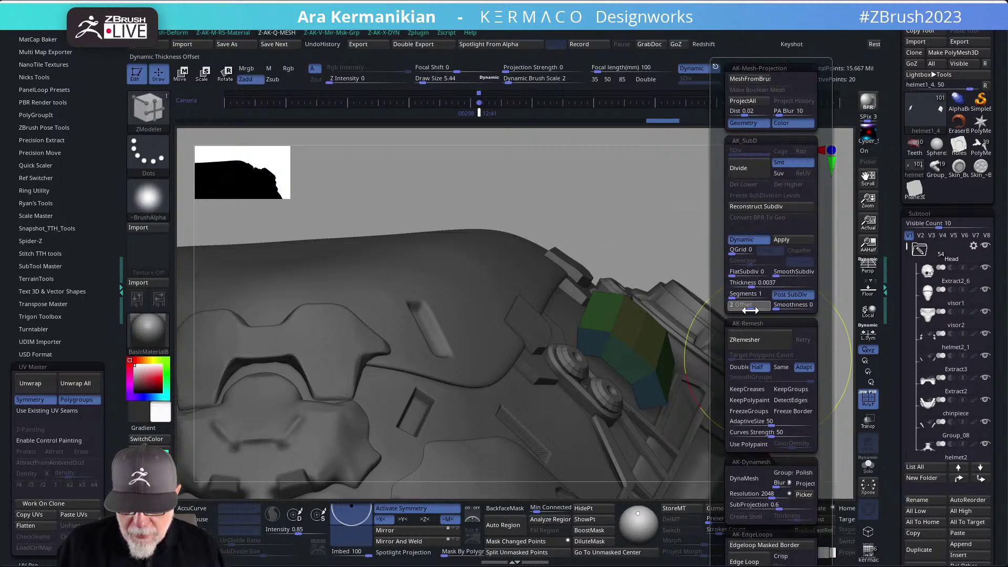
pyautogui.moveTo(748, 311); pyautogui.dragTo(750, 309)
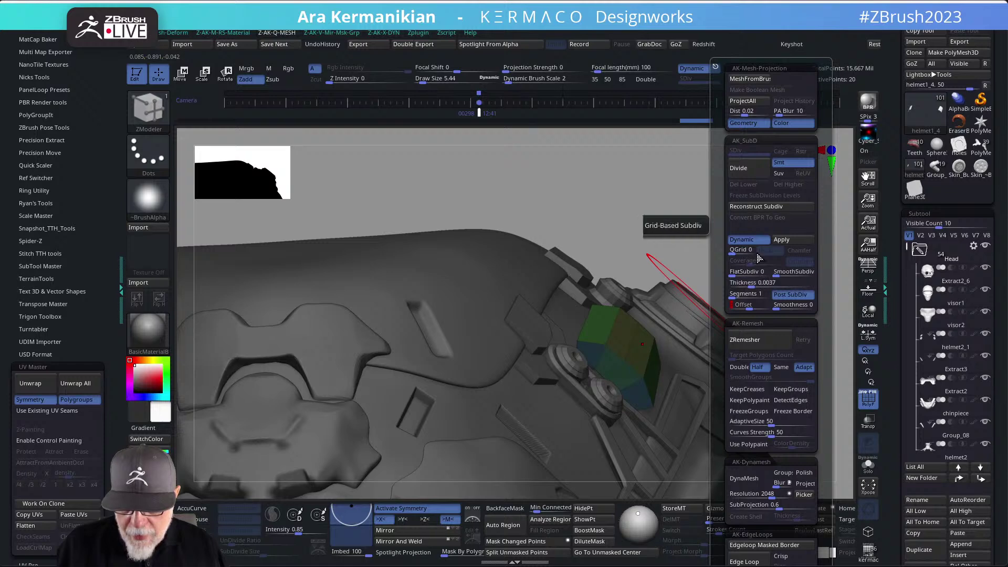
pyautogui.click(794, 240)
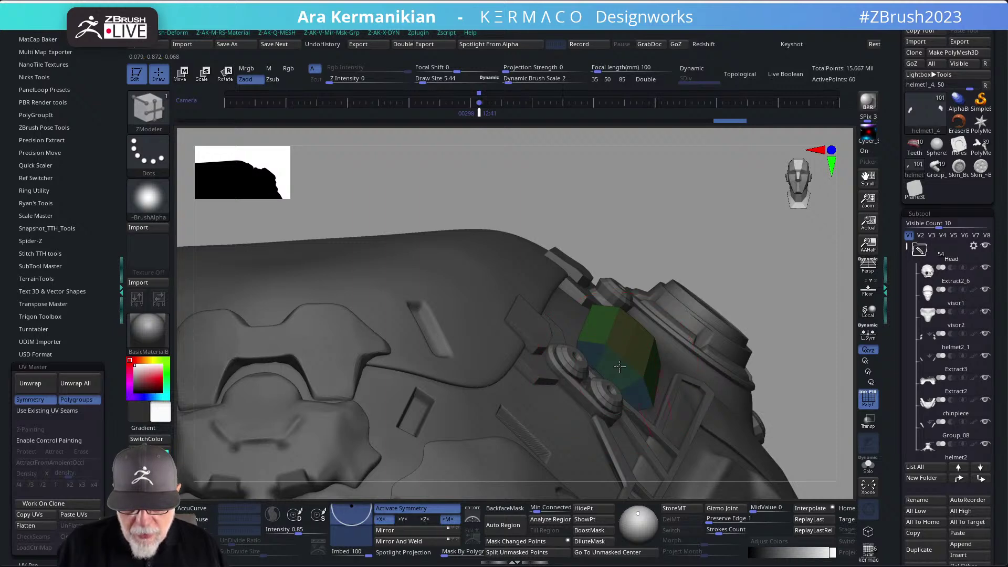
# Isolate the thickened block with Solo, try a ZModeler edit on its end face and undo it.
pyautogui.click(868, 465)
pyautogui.moveTo(727, 418); pyautogui.dragTo(689, 332)
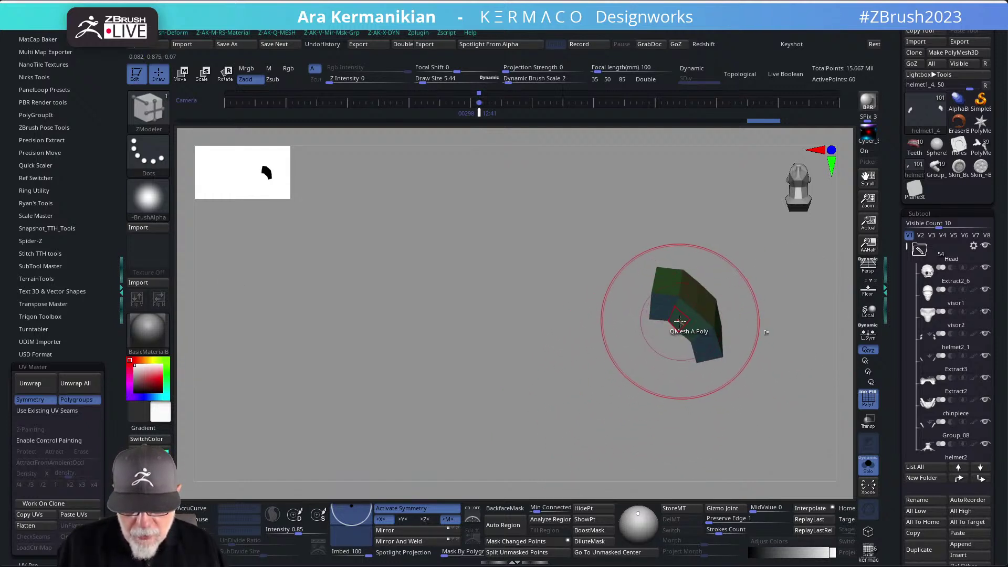
pyautogui.moveTo(659, 368); pyautogui.dragTo(732, 317)
pyautogui.moveTo(661, 324); pyautogui.dragTo(663, 326)
pyautogui.moveTo(778, 365); pyautogui.dragTo(530, 404)
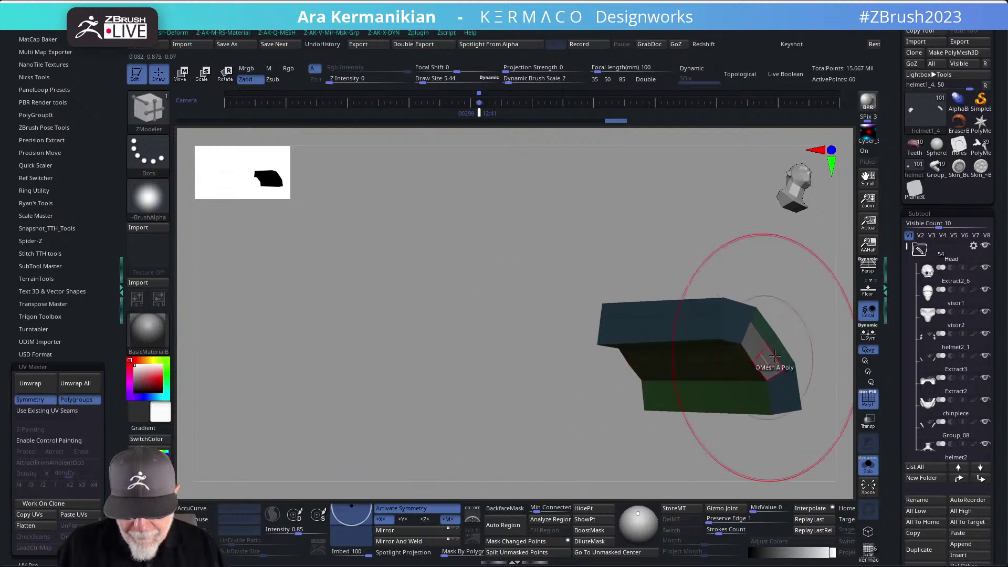
pyautogui.moveTo(749, 331)
pyautogui.mouseDown()
pyautogui.moveTo(743, 324)
pyautogui.moveTo(735, 341)
pyautogui.mouseUp()
pyautogui.hotkey('ctrl', 'z')
# Insert edge loops around the helmet1_4 block near its ends with ZModeler.
pyautogui.moveTo(734, 219); pyautogui.dragTo(736, 287)
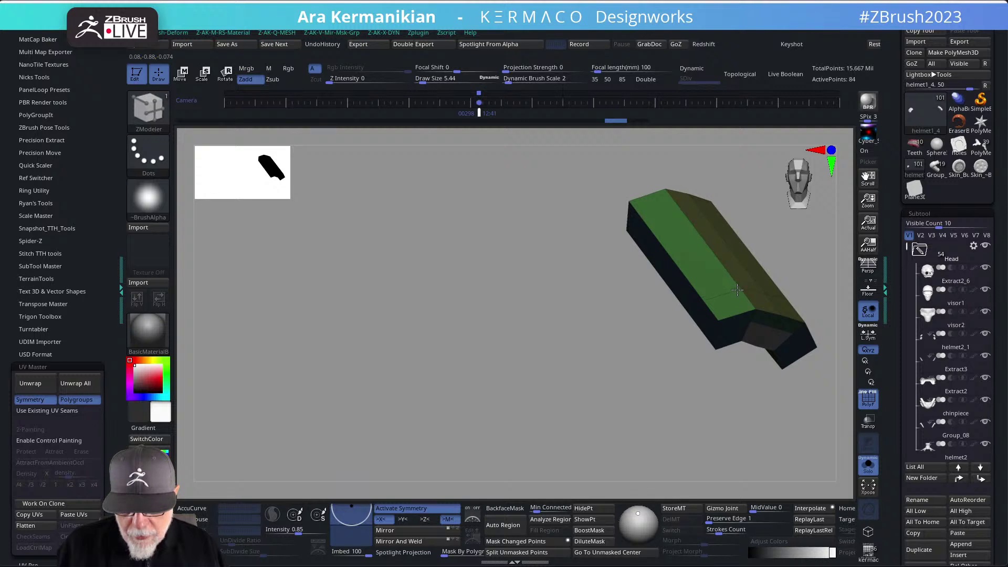
pyautogui.moveTo(632, 457); pyautogui.dragTo(829, 225)
pyautogui.click(797, 221)
pyautogui.moveTo(578, 317); pyautogui.dragTo(477, 354)
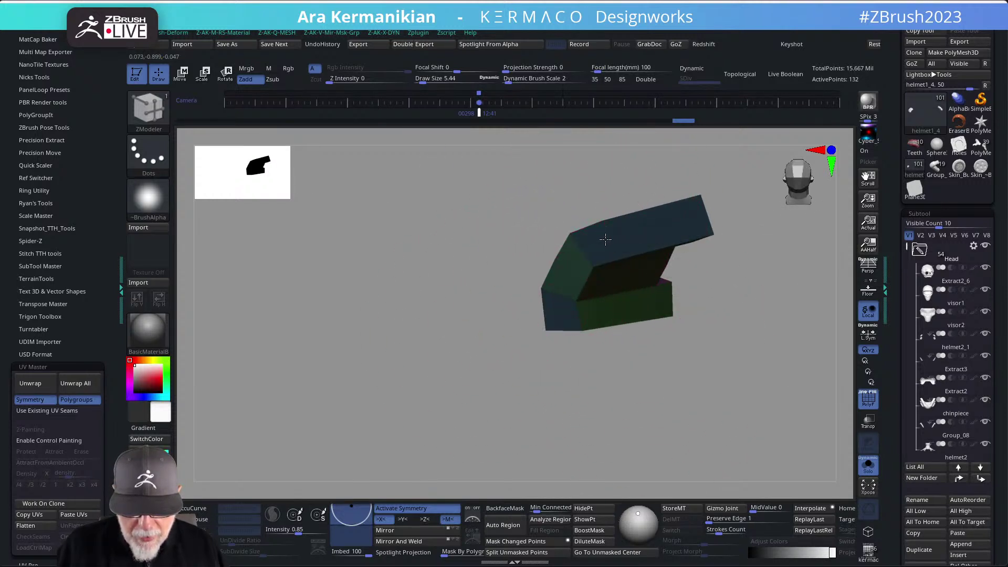
# Push the inner polygons at one end of the helmet1_4 block inward with ZModeler QMesh to form a recess.
pyautogui.click(583, 274)
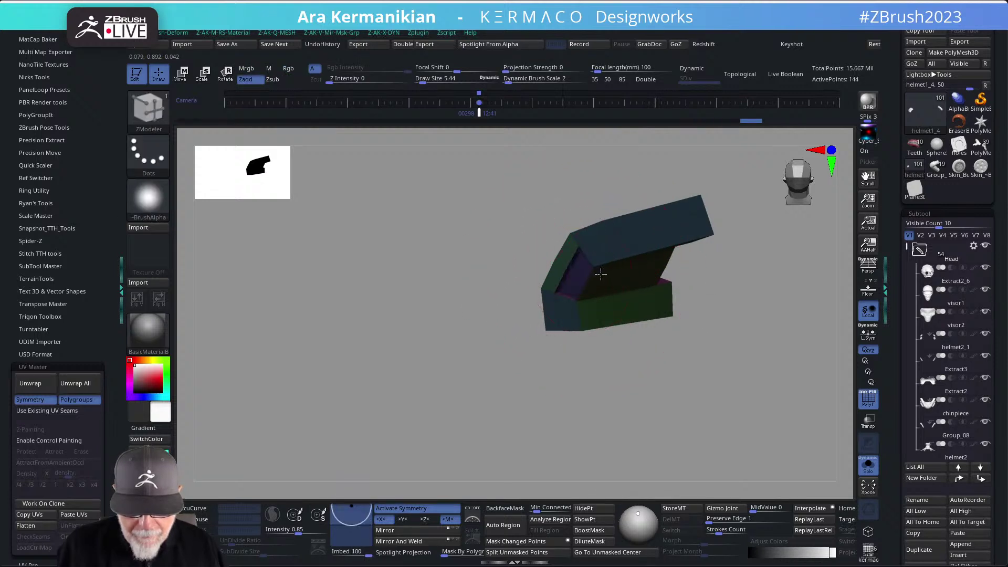
pyautogui.moveTo(620, 274); pyautogui.dragTo(620, 274)
pyautogui.moveTo(688, 399); pyautogui.dragTo(718, 376)
pyautogui.moveTo(673, 300); pyautogui.dragTo(662, 277)
pyautogui.moveTo(605, 256); pyautogui.dragTo(605, 268)
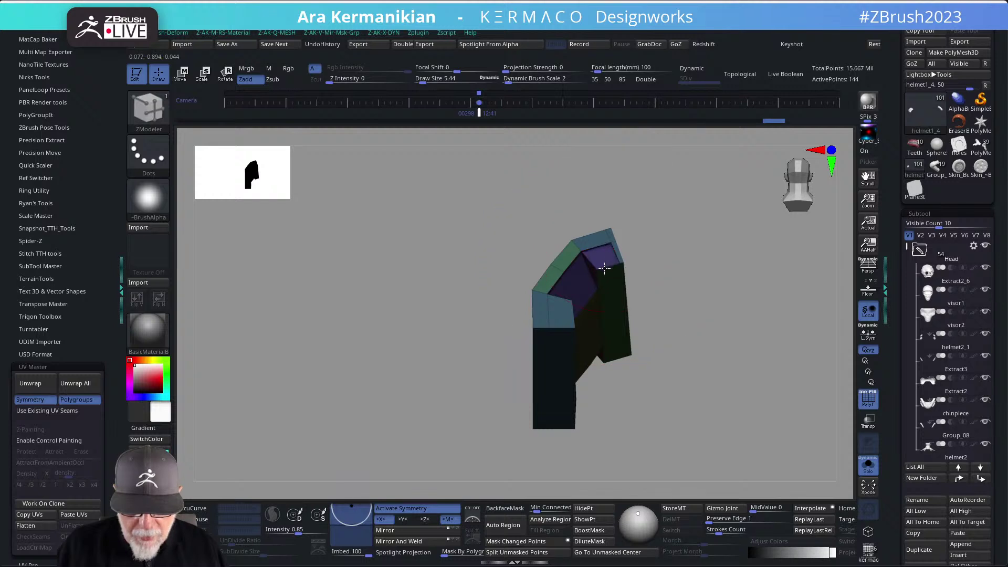
pyautogui.click(562, 321)
pyautogui.moveTo(657, 362)
pyautogui.mouseDown()
pyautogui.moveTo(776, 366)
pyautogui.moveTo(798, 322)
pyautogui.mouseUp()
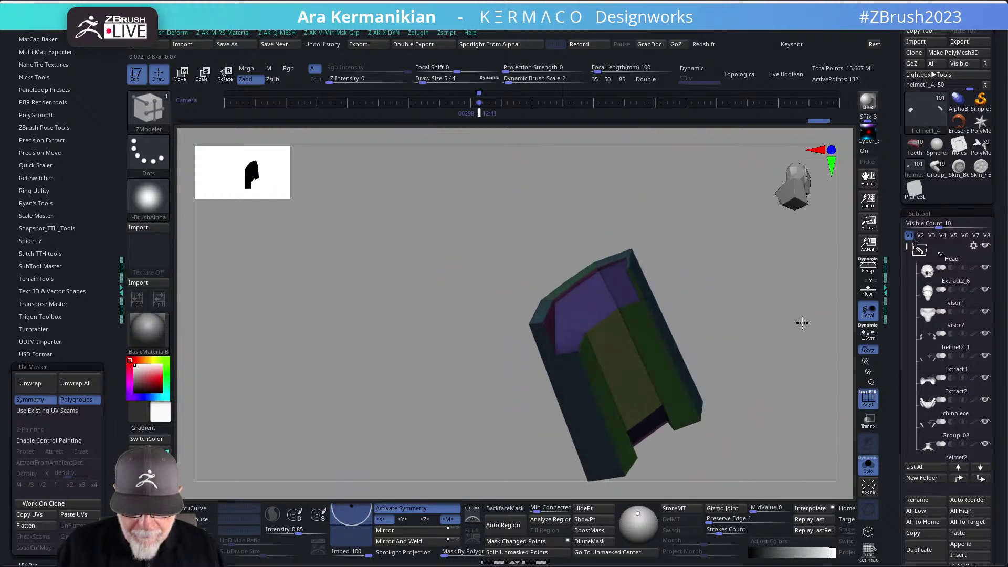
# Try reshaping the recess at the block's end with ZModeler QMesh and undo the last edits.
pyautogui.press('ctrl')
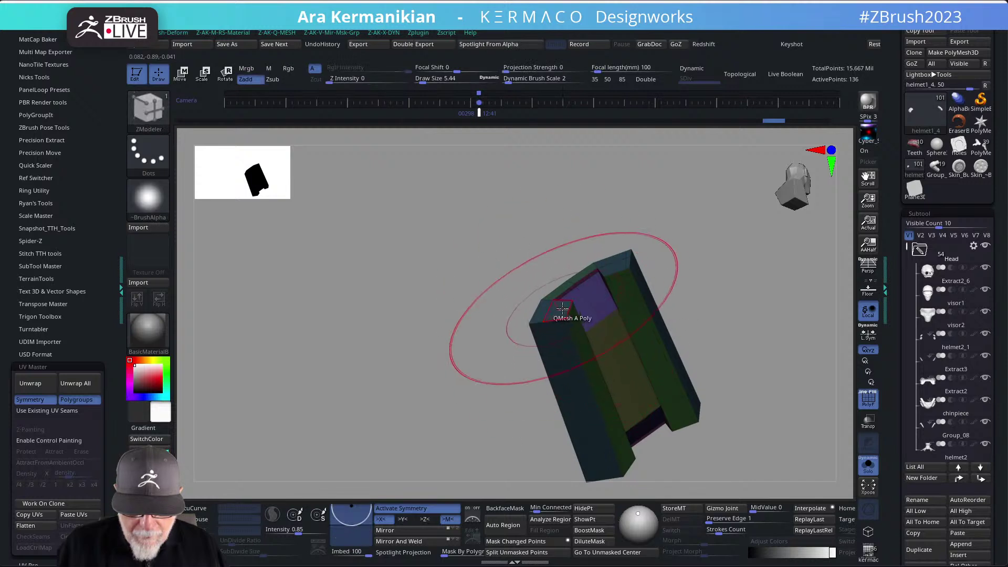
pyautogui.moveTo(632, 303); pyautogui.dragTo(634, 311)
pyautogui.moveTo(699, 330); pyautogui.dragTo(721, 301)
pyautogui.hotkey('ctrl', 'z')
pyautogui.hotkey('ctrl', 'z')
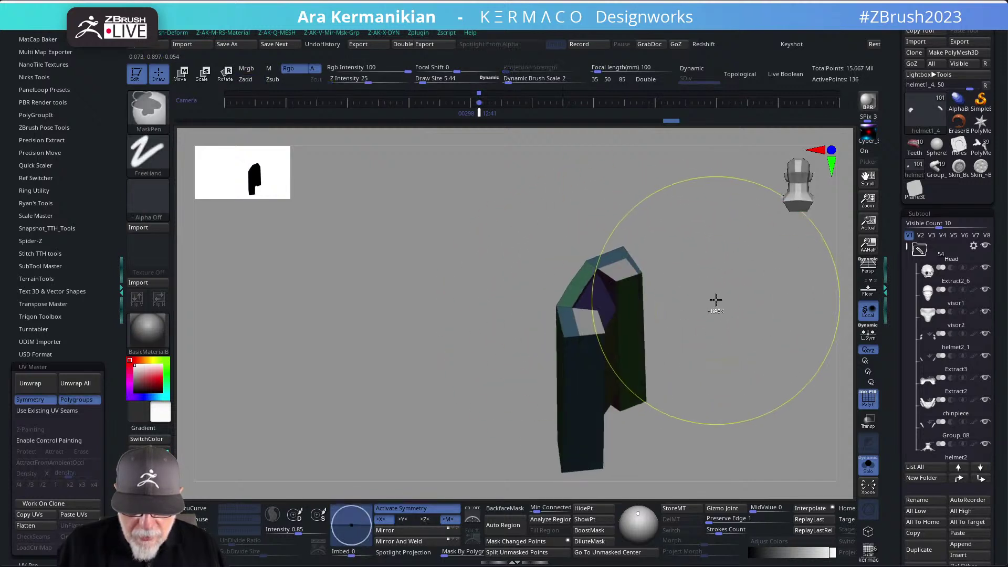
# Mark the inner row of polygons on the block's end face and push it inward with QMesh.
pyautogui.moveTo(716, 261)
pyautogui.mouseDown()
pyautogui.moveTo(761, 380)
pyautogui.moveTo(720, 288)
pyautogui.moveTo(591, 254)
pyautogui.mouseUp()
pyautogui.press('ctrl')
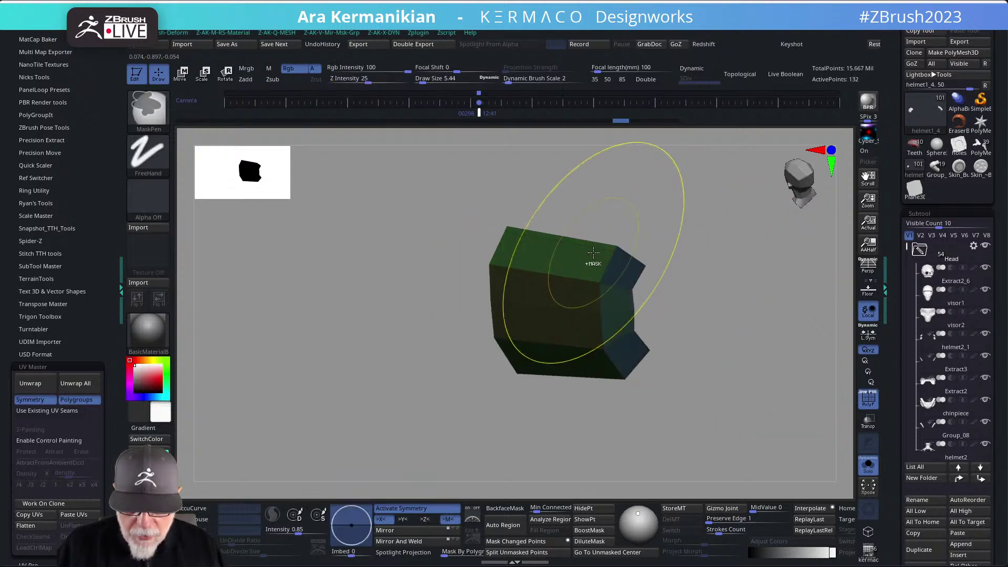
pyautogui.moveTo(793, 336)
pyautogui.mouseDown()
pyautogui.moveTo(717, 259)
pyautogui.moveTo(630, 310)
pyautogui.mouseUp()
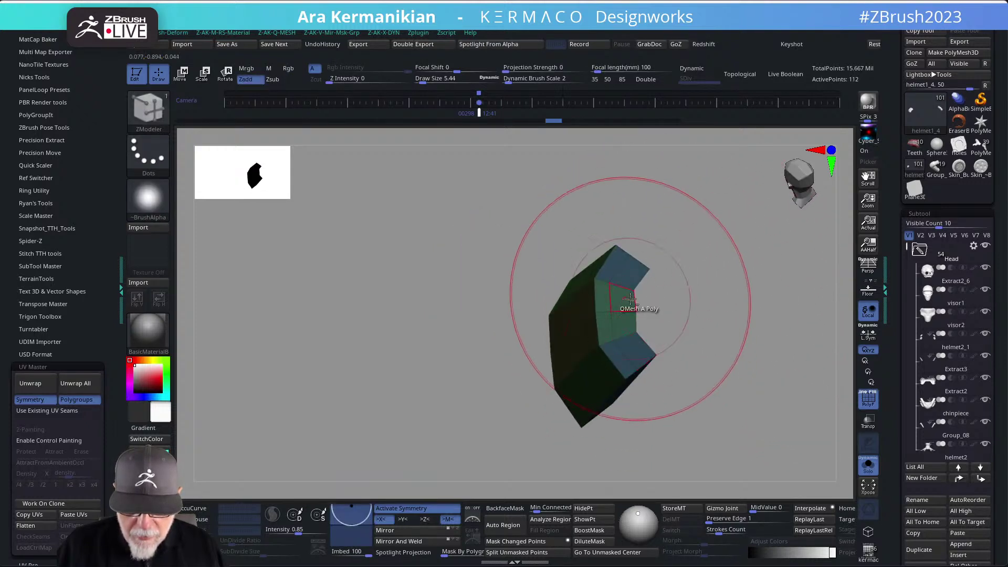
pyautogui.press('ctrl')
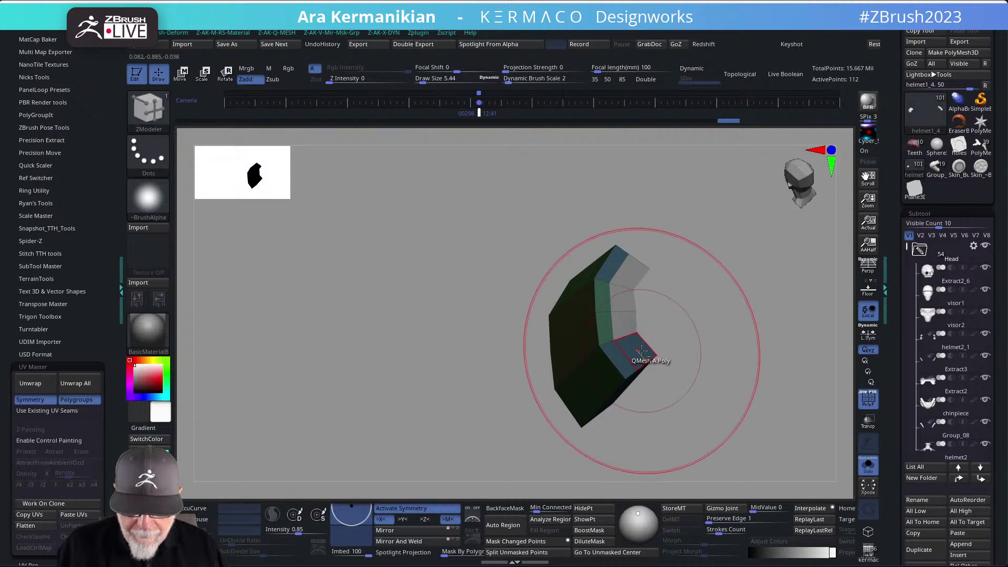
pyautogui.moveTo(764, 363); pyautogui.dragTo(635, 287)
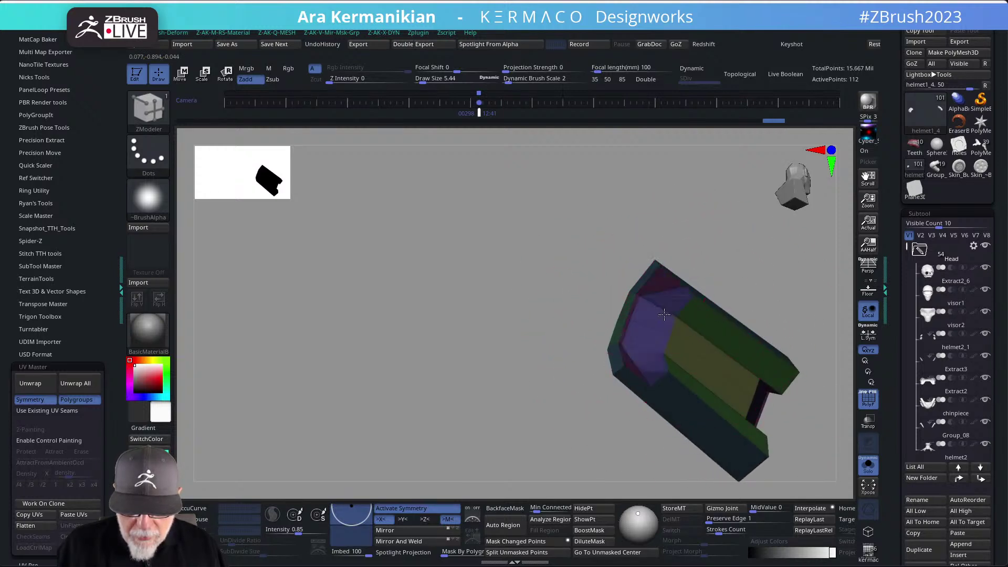
# Recess the inner polygons at the block's opposite end with QMesh to match the first end.
pyautogui.moveTo(712, 308); pyautogui.dragTo(655, 231)
pyautogui.moveTo(703, 249); pyautogui.dragTo(638, 357)
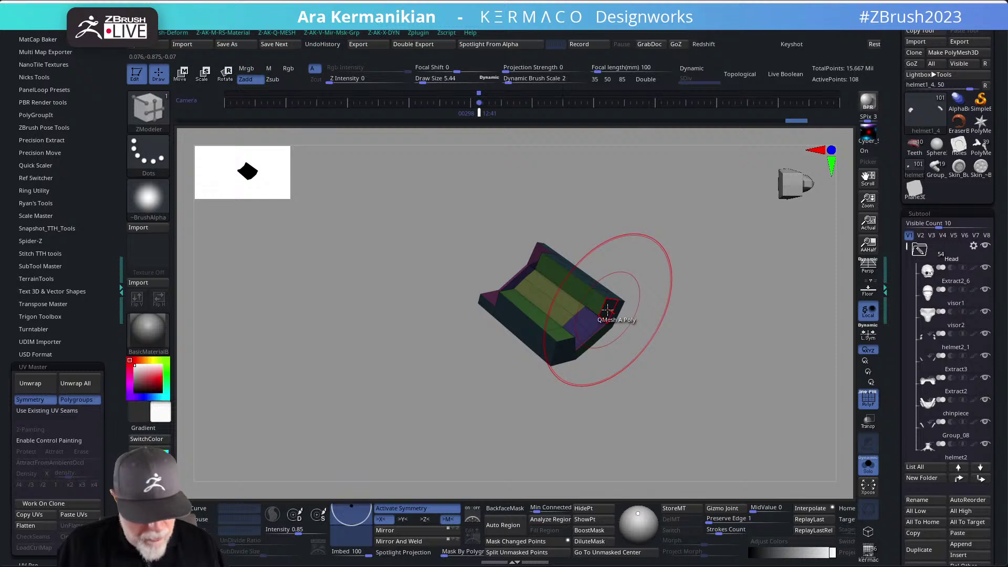
pyautogui.moveTo(562, 344); pyautogui.dragTo(554, 336)
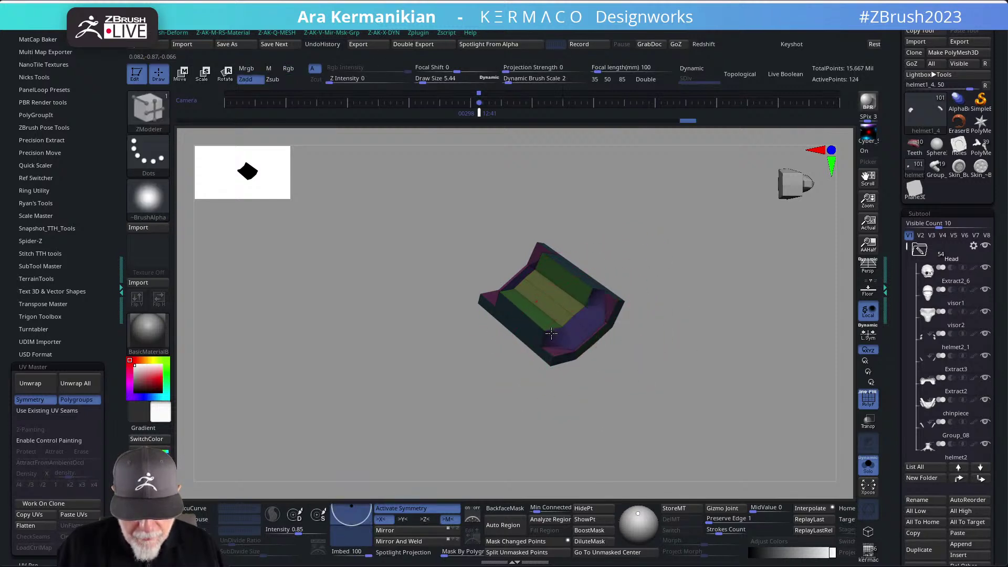
# Show the whole helmet around the block and insert an edge loop across the block's outer surface.
pyautogui.click(873, 469)
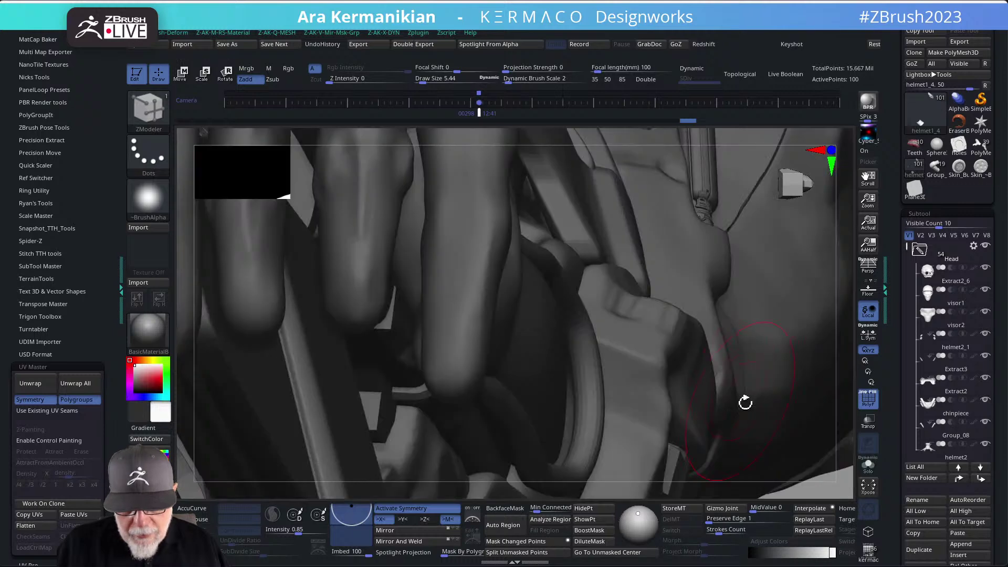
pyautogui.press('f')
pyautogui.moveTo(727, 354)
pyautogui.mouseDown()
pyautogui.moveTo(662, 396)
pyautogui.moveTo(656, 320)
pyautogui.moveTo(772, 367)
pyautogui.moveTo(657, 357)
pyautogui.mouseUp()
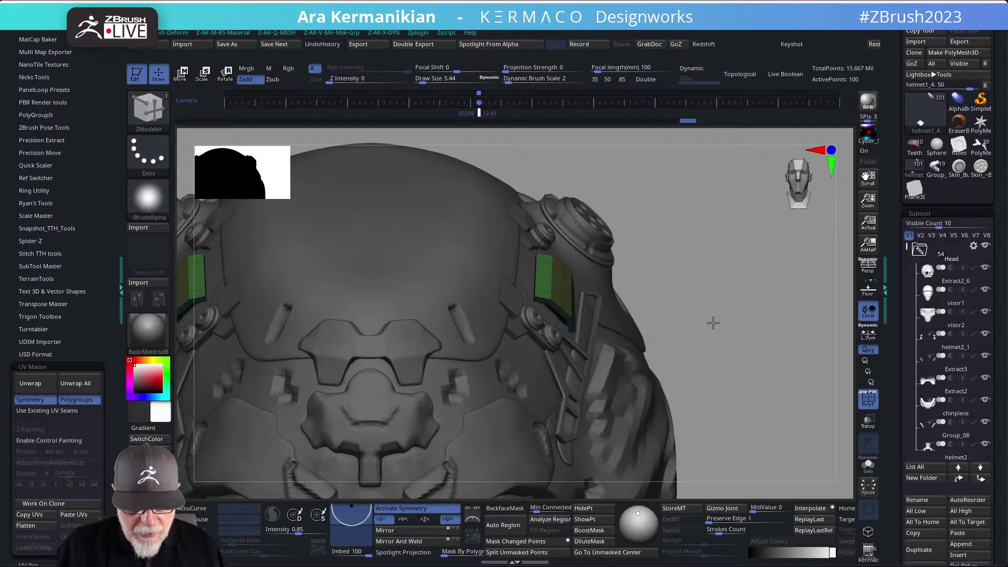
pyautogui.moveTo(714, 322); pyautogui.dragTo(693, 378)
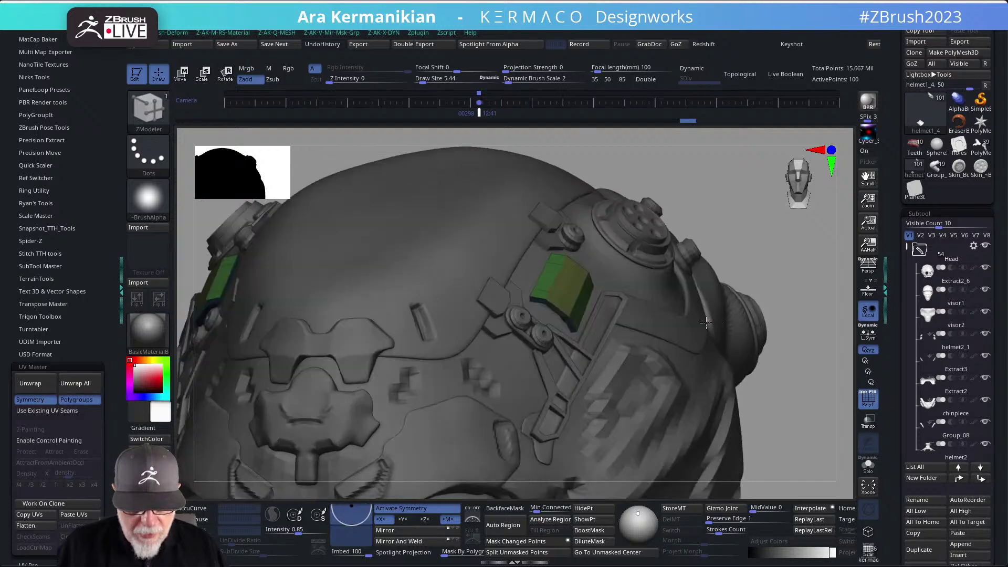
pyautogui.click(567, 285)
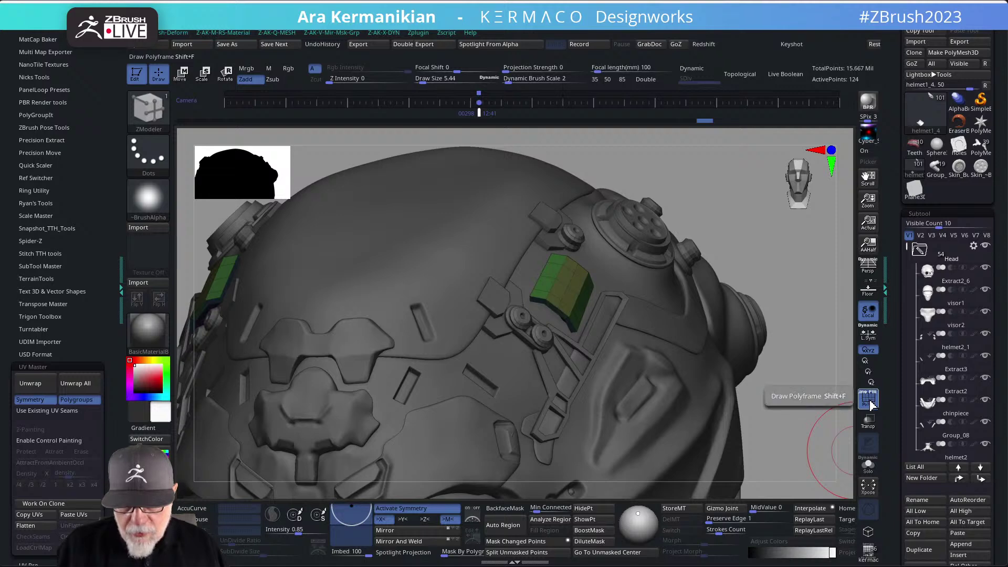
# Isolate the block with Solo and insert further edge loops across its outer panels.
pyautogui.click(861, 400)
pyautogui.click(868, 464)
pyautogui.moveTo(817, 443); pyautogui.dragTo(639, 261)
pyautogui.click(583, 284)
pyautogui.click(639, 261)
pyautogui.moveTo(731, 326); pyautogui.dragTo(648, 387)
pyautogui.scroll(3, 578, 296)
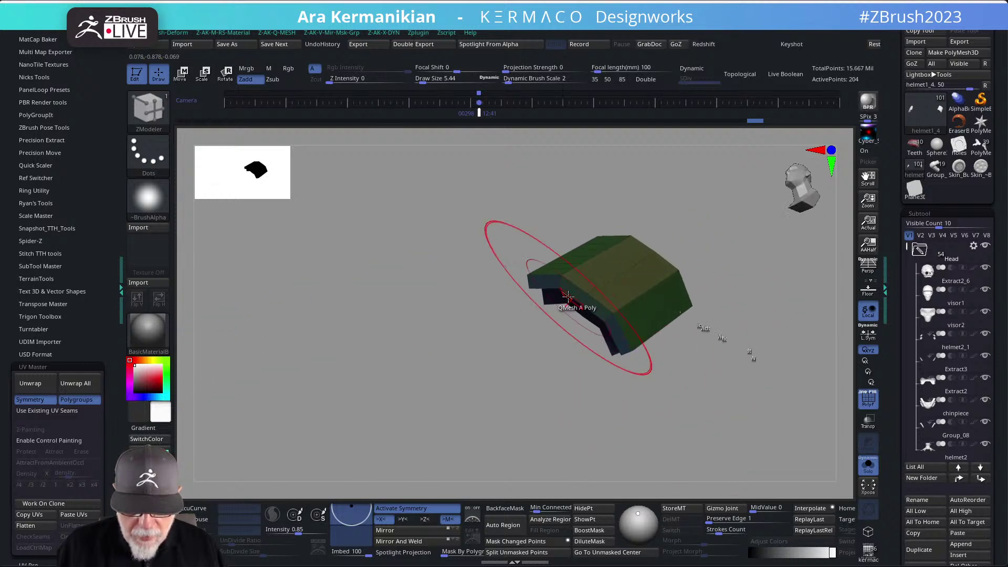
# Insert supporting edge loops along the block's central and side panels, close to their borders.
pyautogui.click(586, 274)
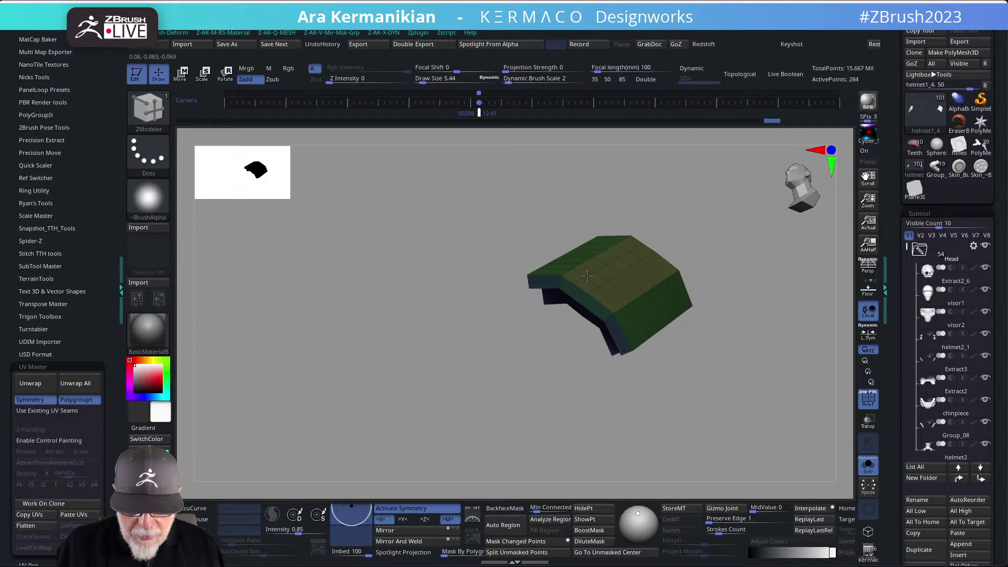
pyautogui.click(607, 283)
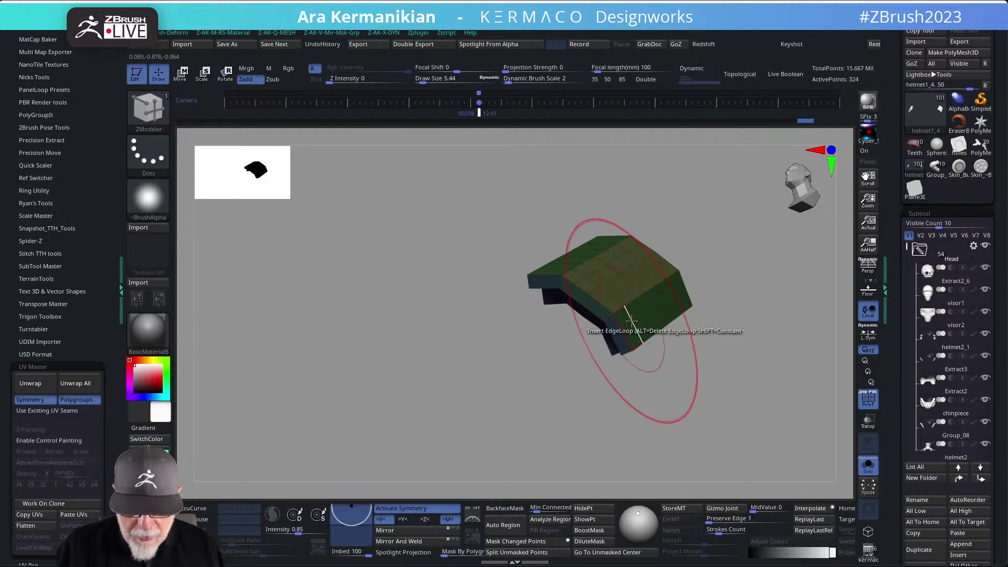
pyautogui.hotkey('ctrl', 'z')
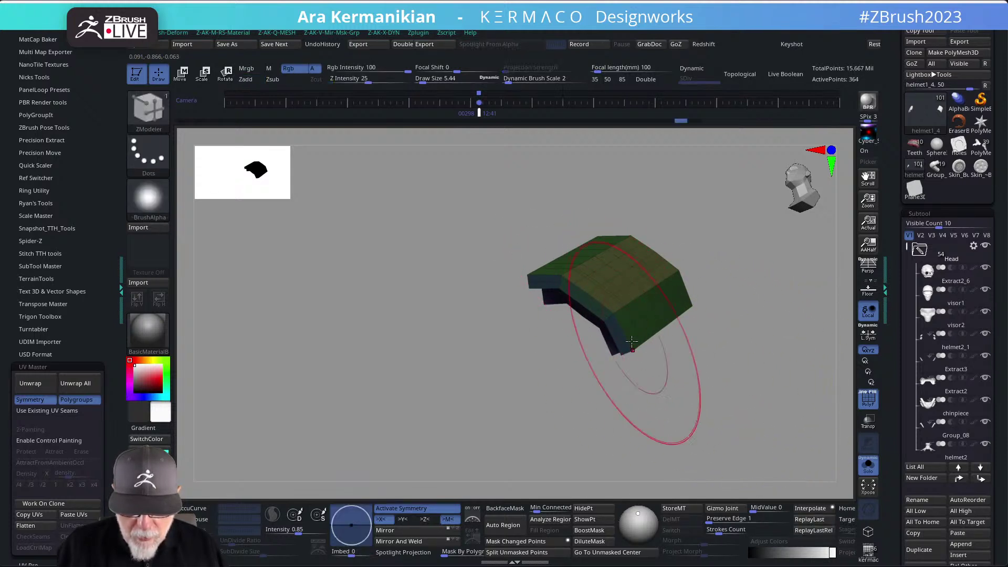
pyautogui.moveTo(537, 211); pyautogui.dragTo(523, 266)
pyautogui.click(518, 270)
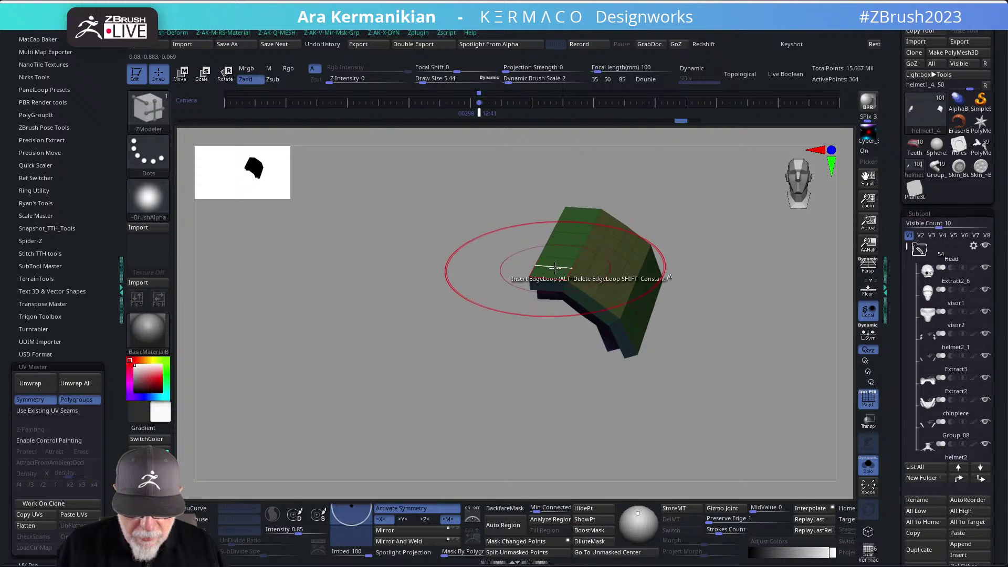
pyautogui.moveTo(756, 429); pyautogui.dragTo(754, 376)
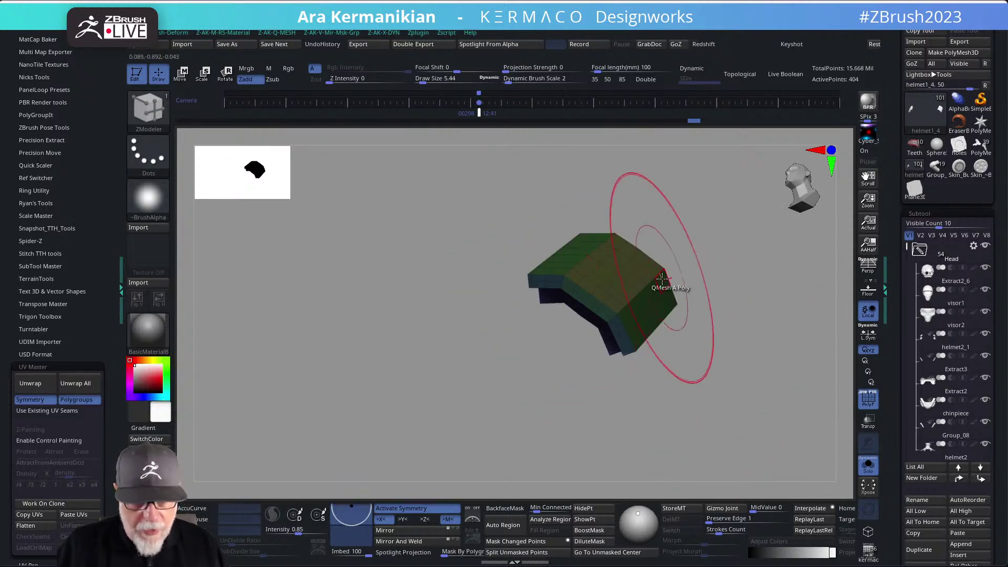
# Subdivide the block up to SDiv 4, then show it on the helmet without polyframe to check the smoothed shape.
pyautogui.press('space')
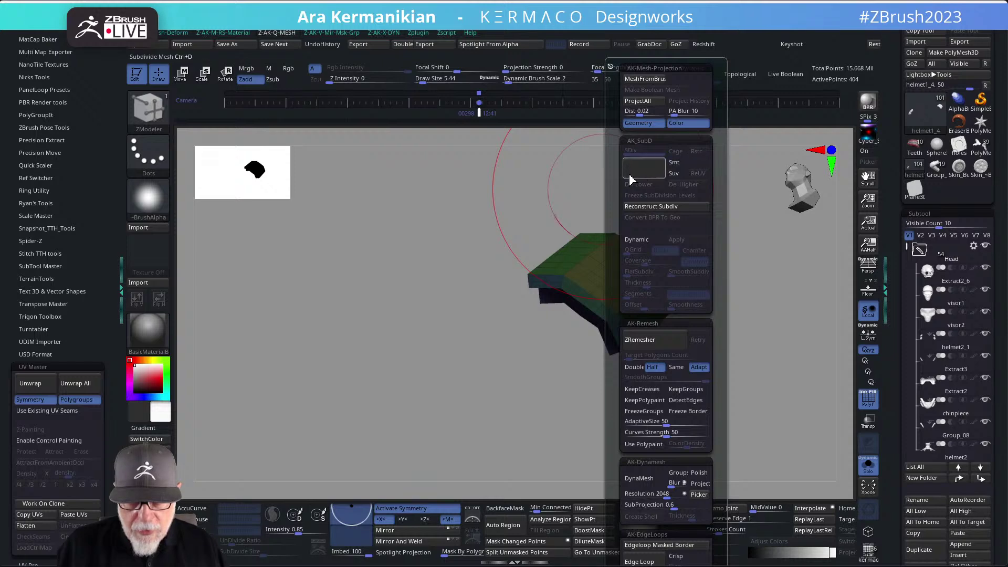
pyautogui.click(631, 179)
pyautogui.hotkey('ctrl', 'd')
pyautogui.hotkey('ctrl', 'd')
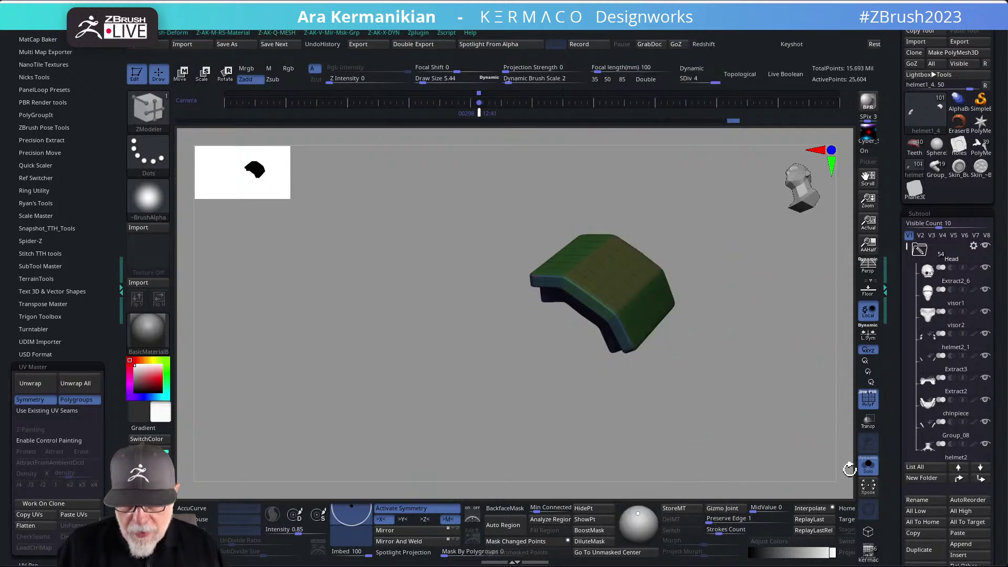
pyautogui.click(868, 465)
pyautogui.moveTo(749, 165)
pyautogui.mouseDown()
pyautogui.moveTo(659, 168)
pyautogui.moveTo(609, 197)
pyautogui.moveTo(840, 370)
pyautogui.mouseUp()
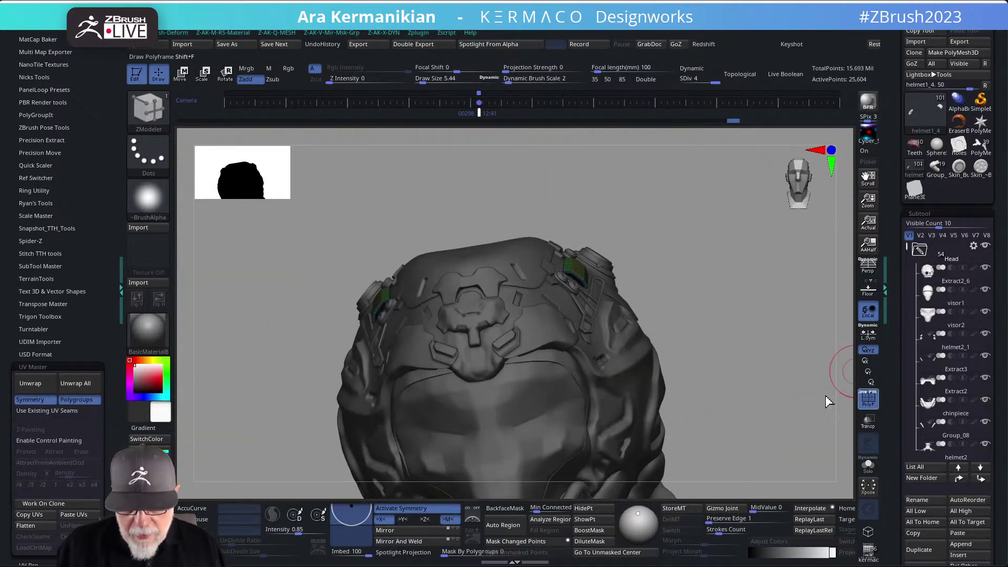
pyautogui.moveTo(754, 349); pyautogui.dragTo(751, 302)
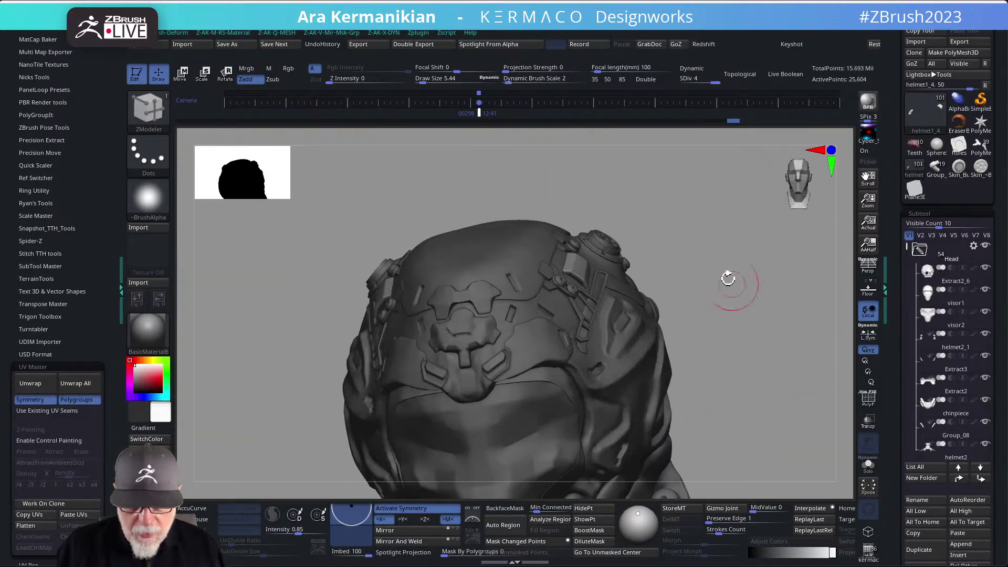
# Lower the block to SDiv 1 and unwrap it with UV Master using Symmetry and Polygroups.
pyautogui.moveTo(711, 84); pyautogui.dragTo(682, 83)
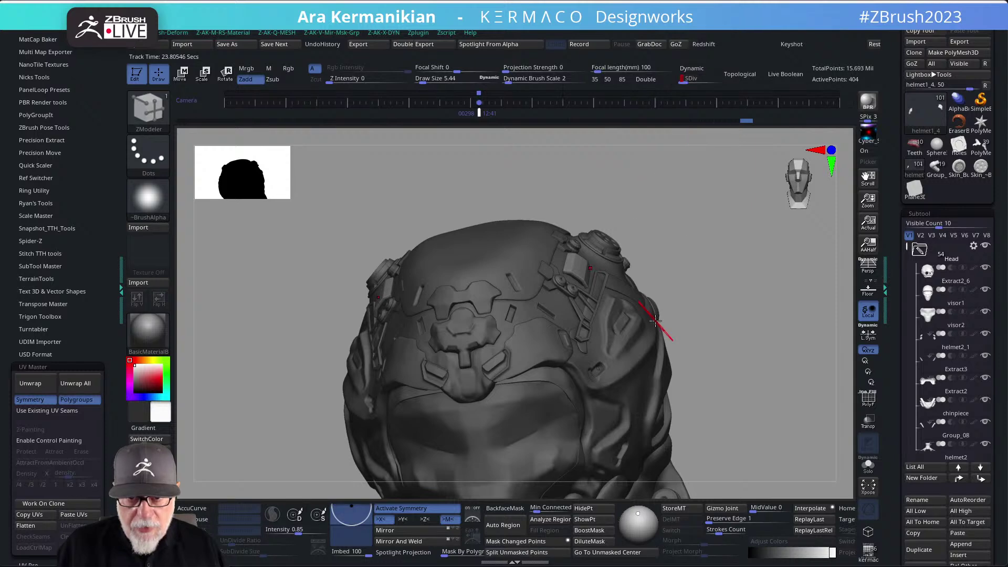
pyautogui.keyDown('shift'); pyautogui.moveTo(773, 302); pyautogui.dragTo(756, 299); pyautogui.keyUp('shift')
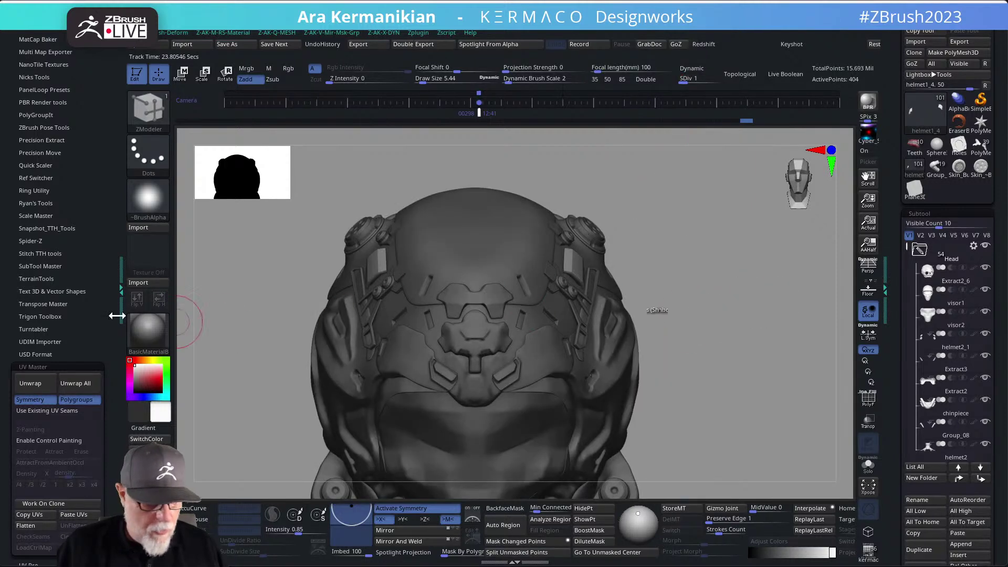
pyautogui.click(37, 384)
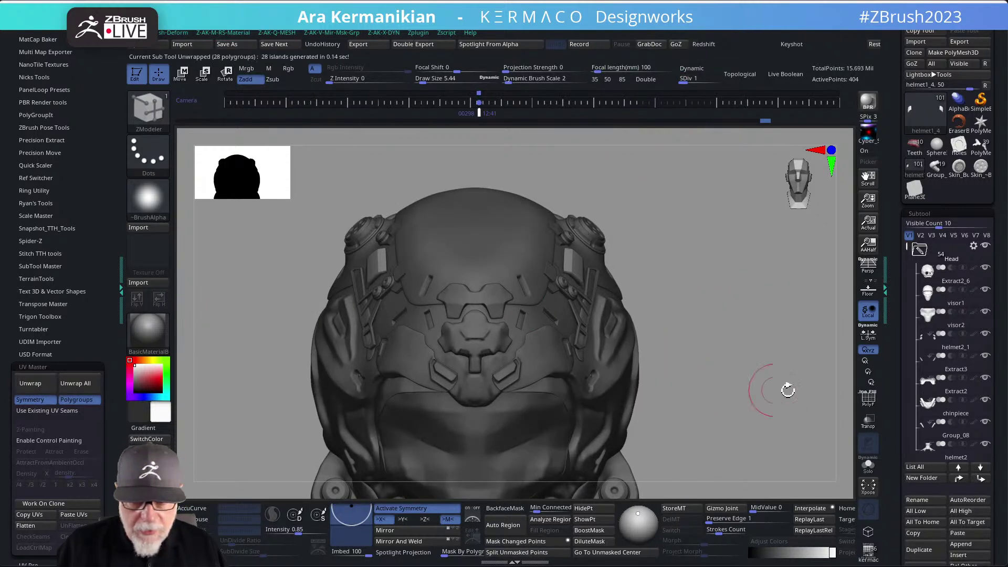
# Assign the lettered checker texture, Texture 19, as the block's texture map and inspect the UV layout up close.
pyautogui.moveTo(900, 449); pyautogui.dragTo(940, 432)
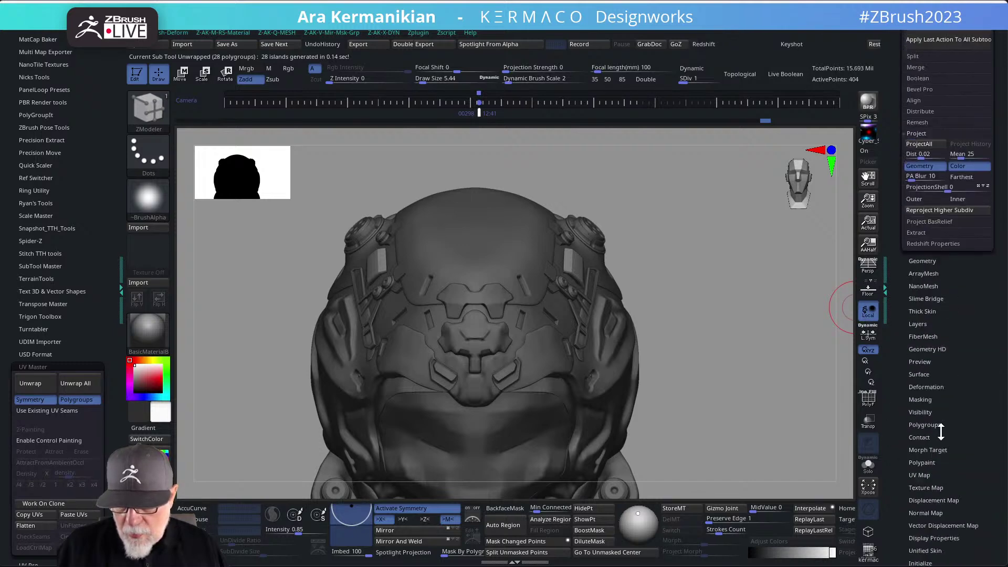
pyautogui.click(920, 487)
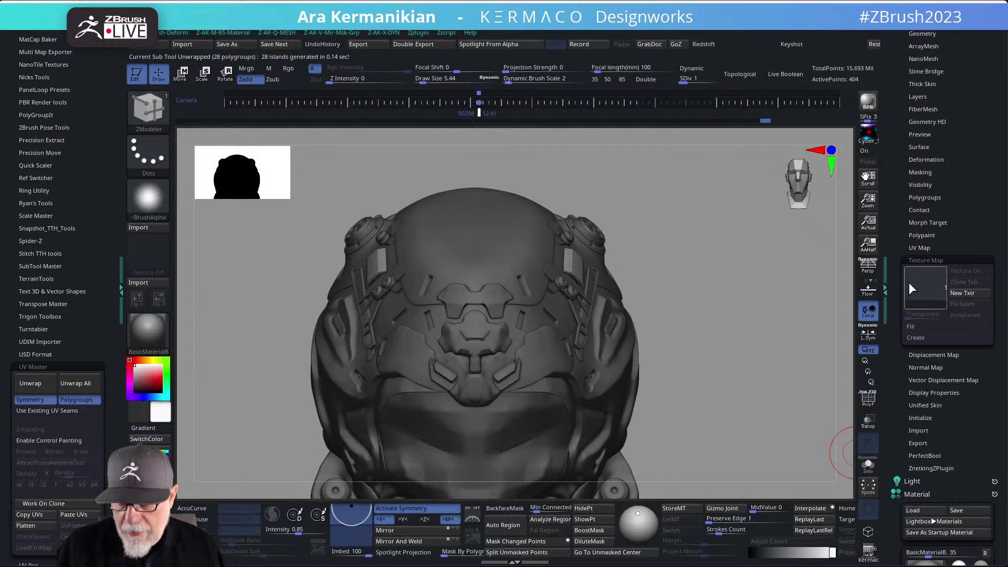
pyautogui.click(920, 294)
pyautogui.click(571, 384)
pyautogui.moveTo(693, 260); pyautogui.dragTo(578, 278)
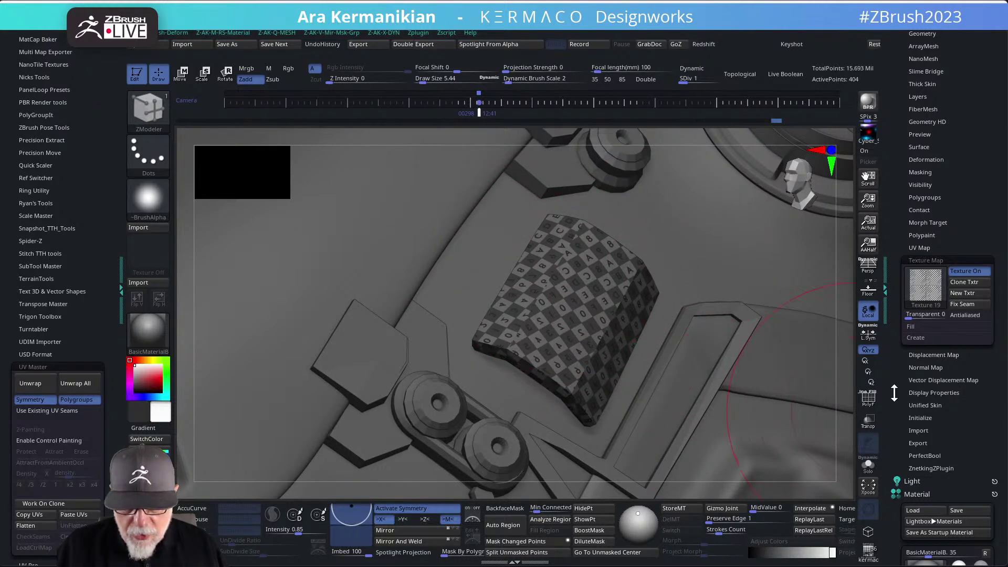
pyautogui.moveTo(844, 406); pyautogui.dragTo(864, 391)
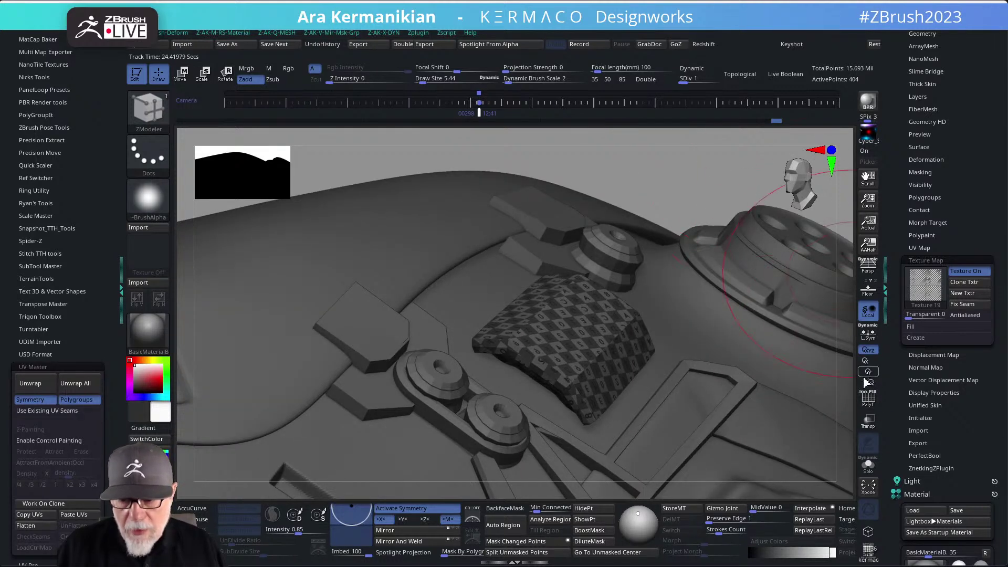
# Isolate the textured block with Solo and set the draw size to 1.
pyautogui.click(868, 464)
pyautogui.moveTo(678, 272); pyautogui.dragTo(736, 294)
pyautogui.press('s')
pyautogui.moveTo(787, 397); pyautogui.dragTo(781, 397)
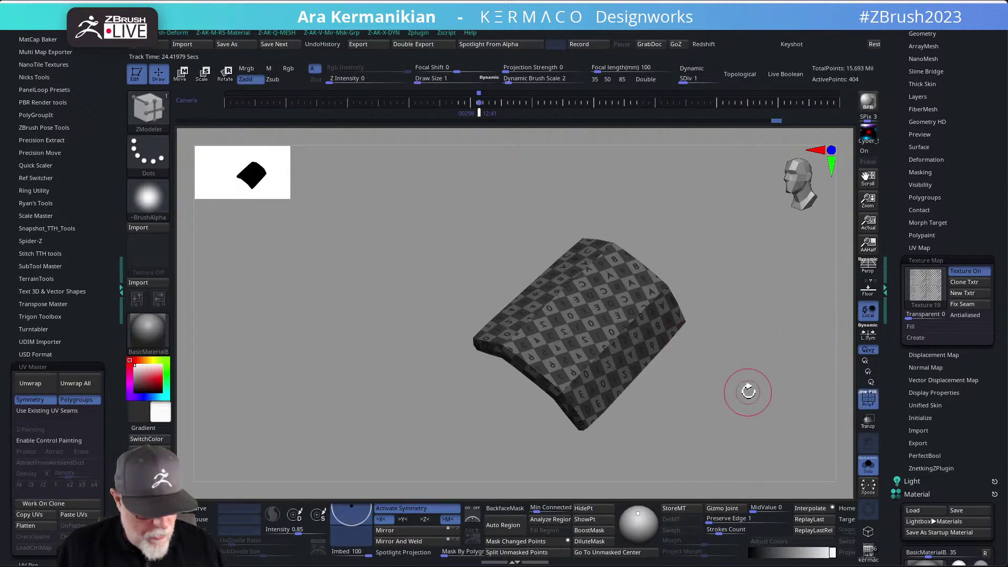
# Turn off Polygroups in UV Master and unwrap the helmet1_4 blocks again, keeping Symmetry on.
pyautogui.click(76, 400)
pyautogui.click(46, 388)
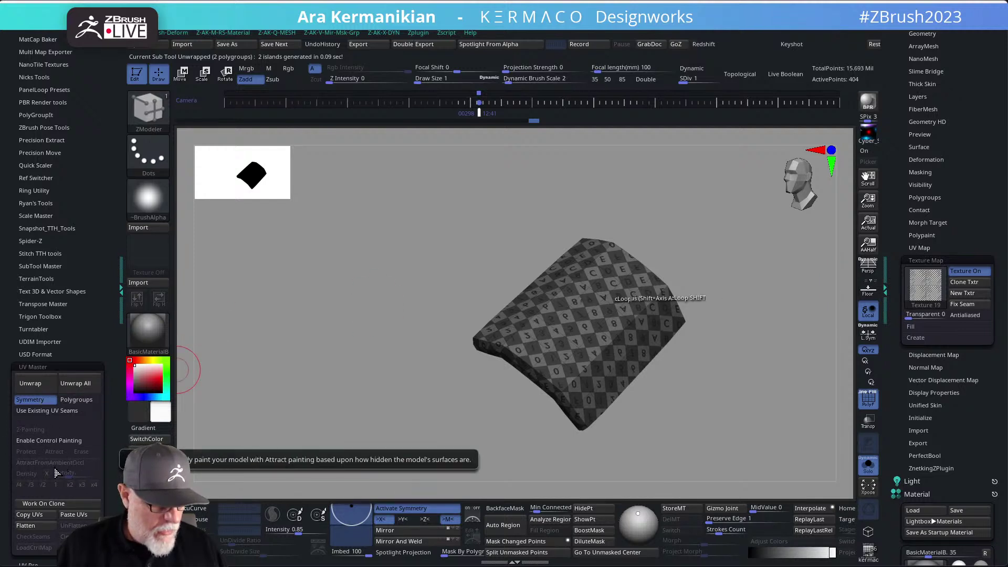
pyautogui.moveTo(275, 394); pyautogui.dragTo(485, 309)
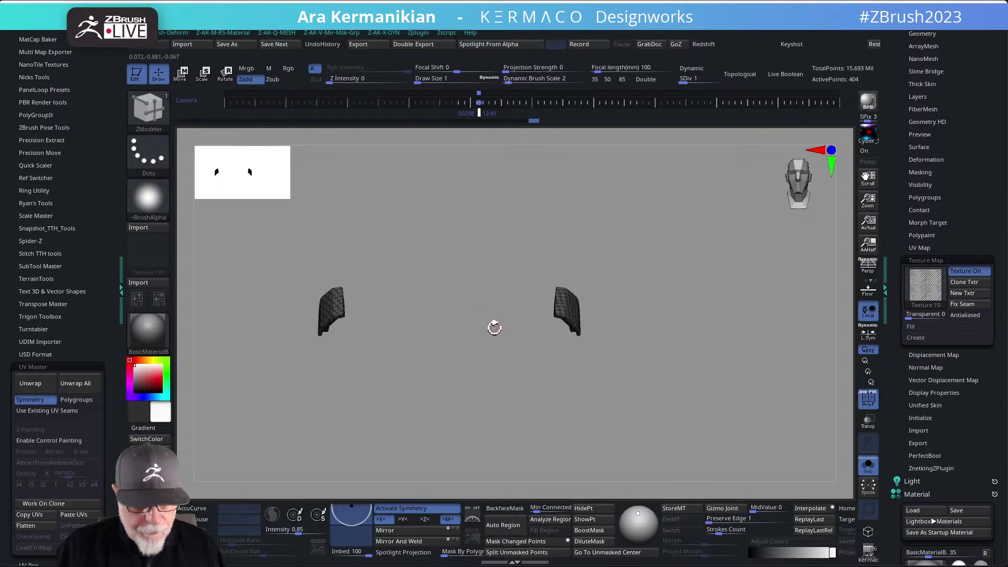
pyautogui.press('v')
pyautogui.click(492, 363)
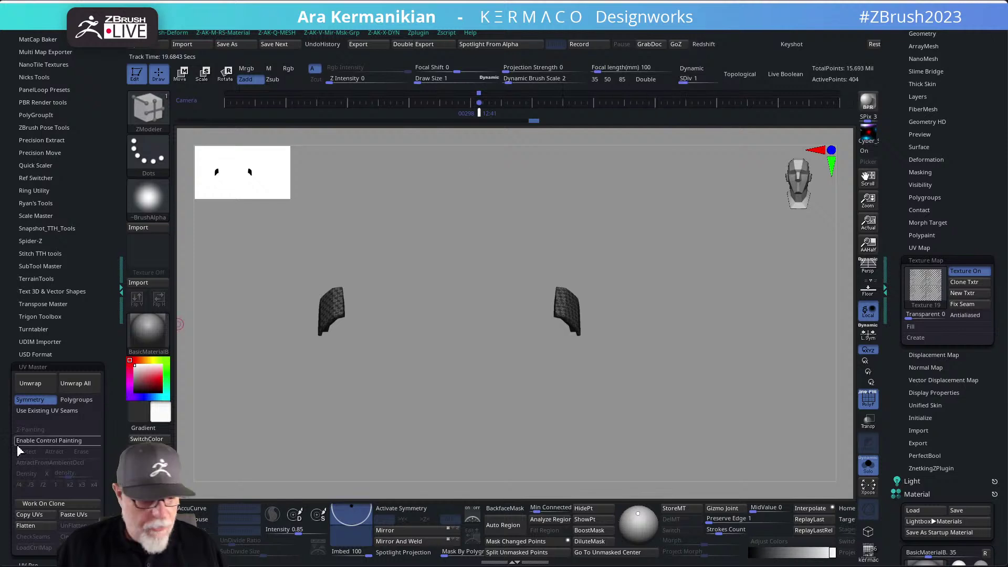
pyautogui.press('v')
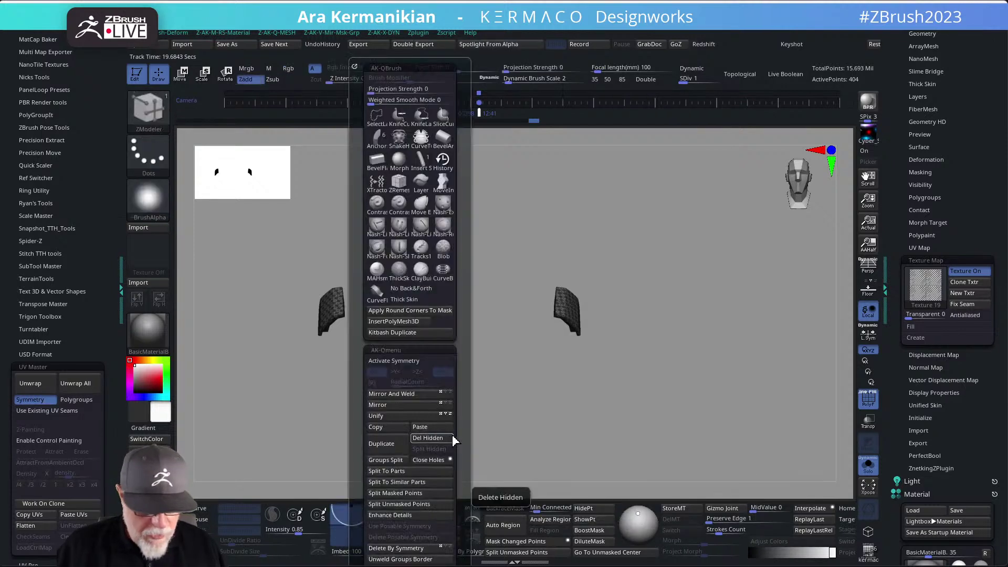
pyautogui.click(394, 360)
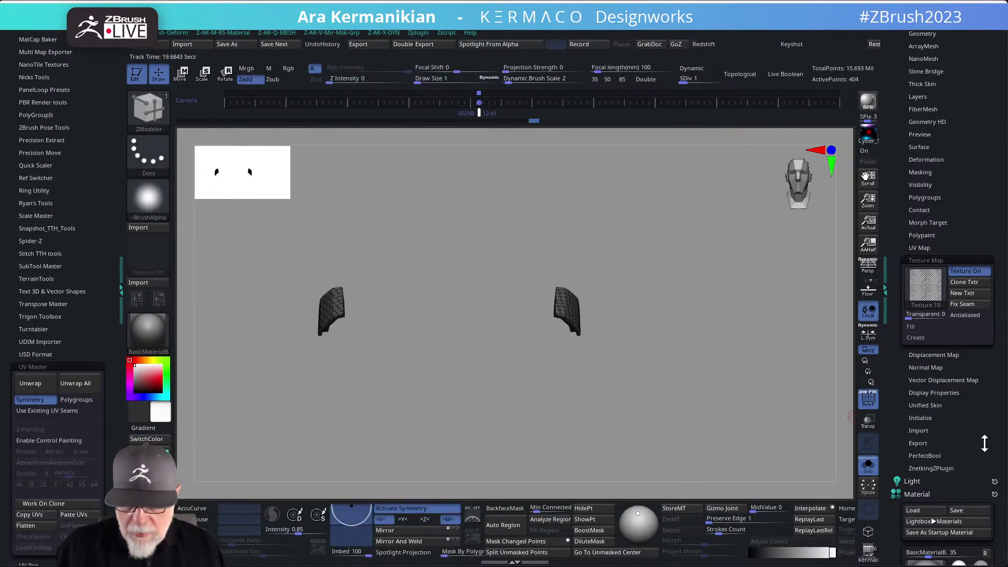
# Create a UV Master working clone of the helmet blocks and flatten the clone's UVs.
pyautogui.click(27, 525)
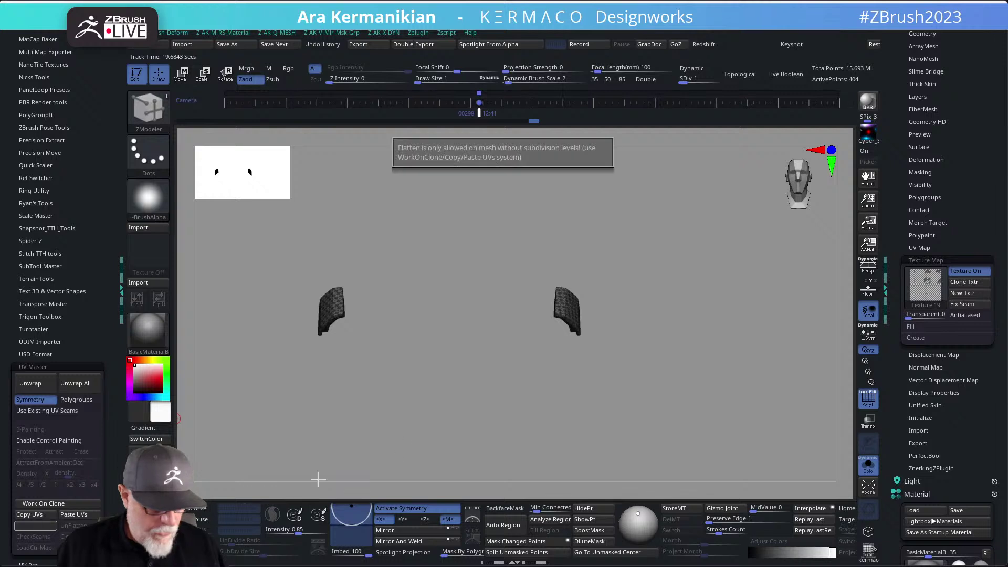
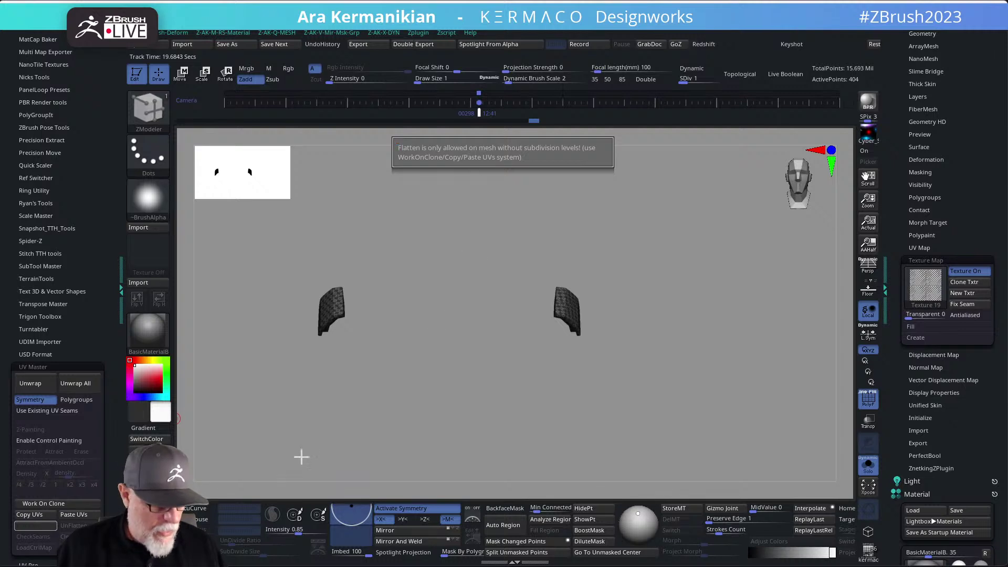
pyautogui.click(45, 504)
pyautogui.moveTo(364, 389); pyautogui.dragTo(264, 410)
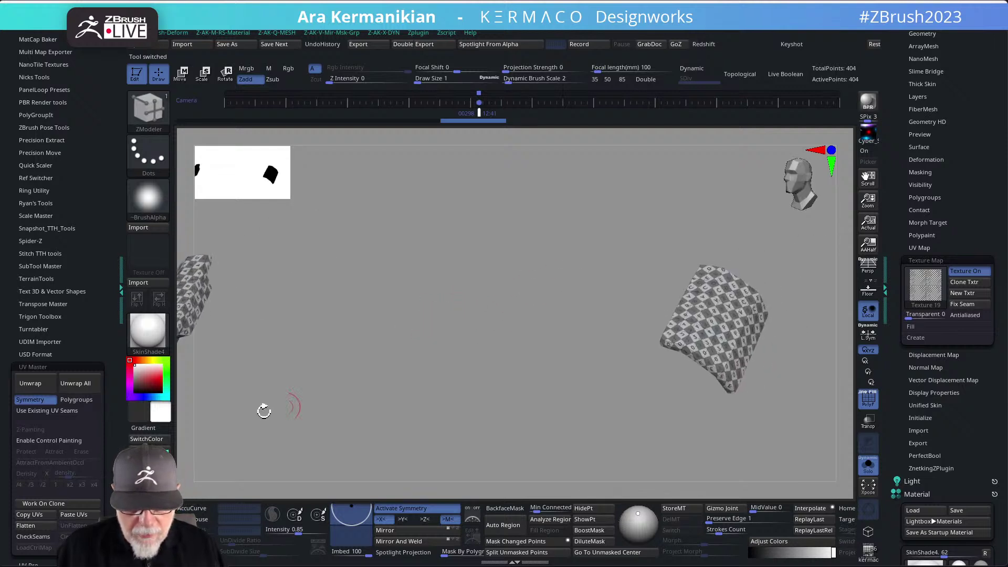
pyautogui.click(38, 526)
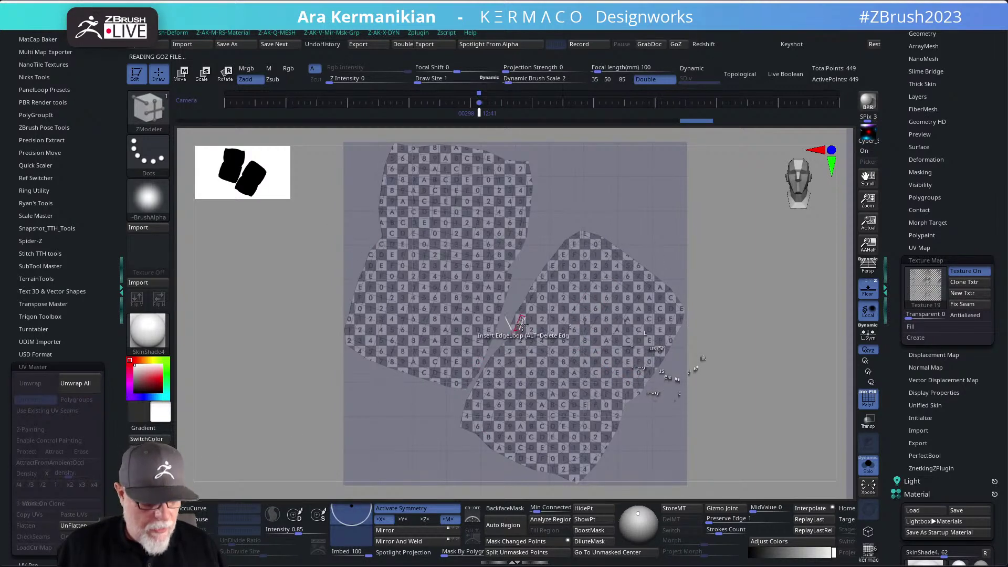
# Turn off symmetry, centre the gizmo on the right-hand UV island and rotate that island upright.
pyautogui.press('w')
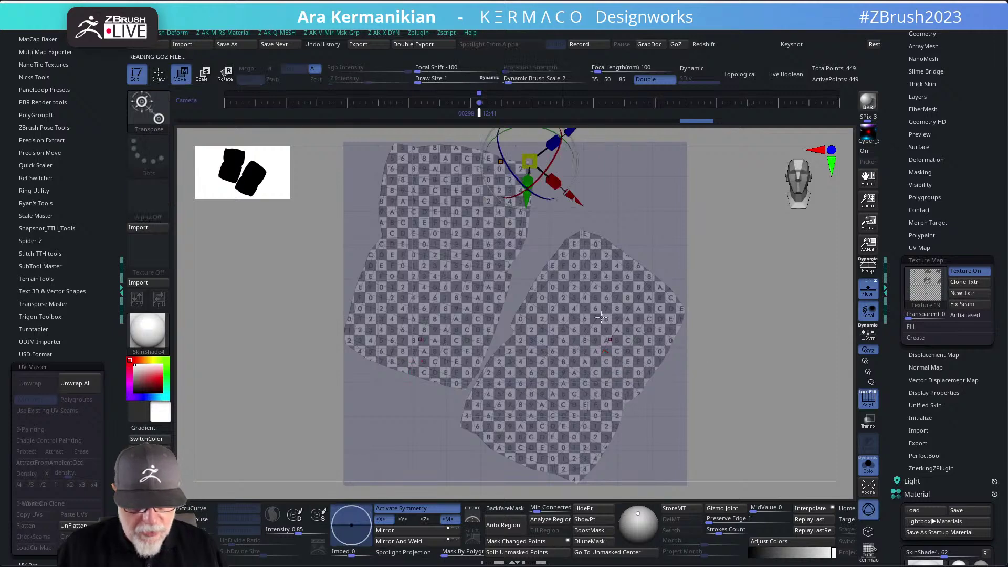
pyautogui.click(583, 337)
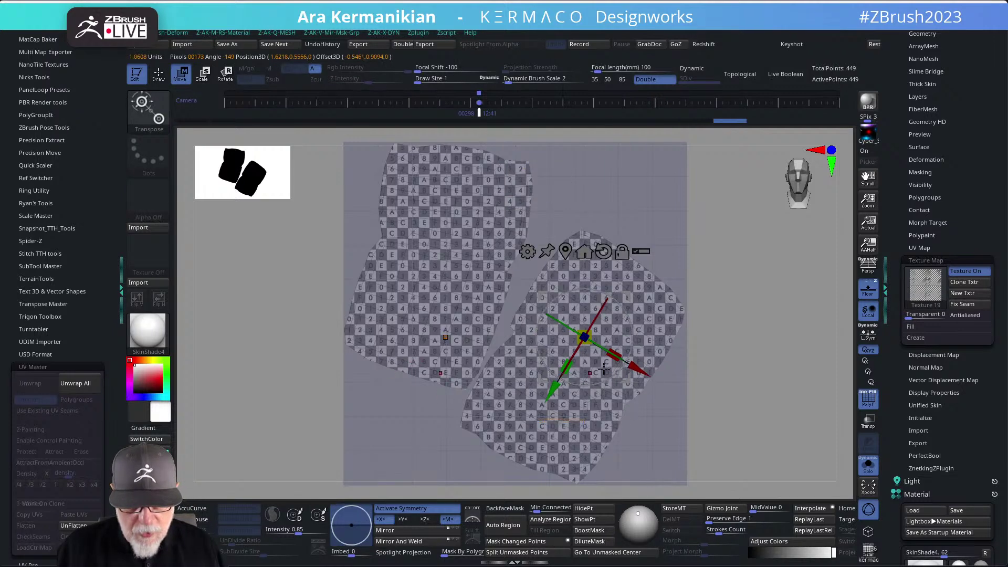
pyautogui.moveTo(631, 348); pyautogui.dragTo(633, 334)
pyautogui.hotkey('ctrl', 'z')
pyautogui.hotkey('ctrl', 'space')
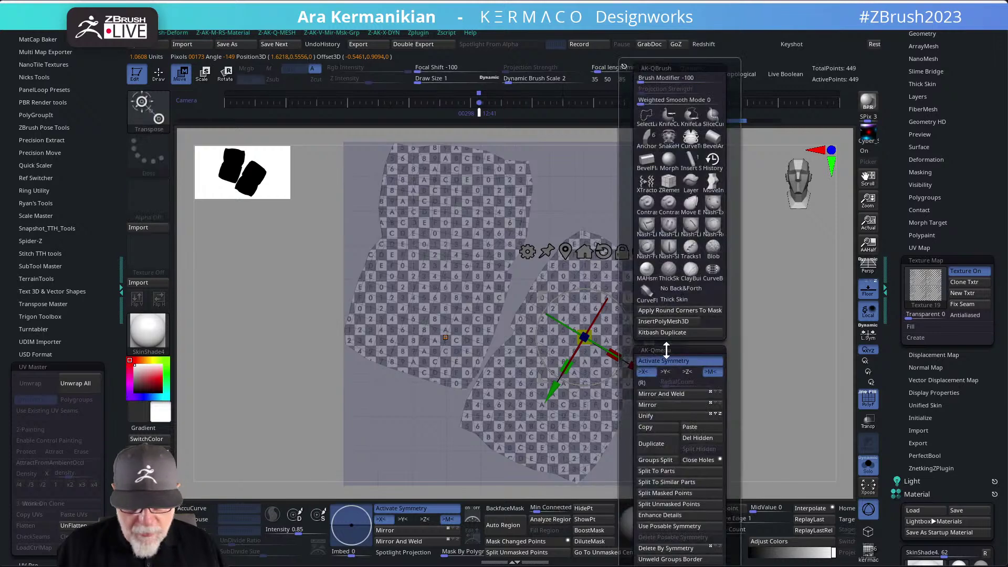
pyautogui.click(643, 360)
pyautogui.moveTo(630, 318); pyautogui.dragTo(676, 208)
pyautogui.moveTo(585, 398); pyautogui.dragTo(651, 286)
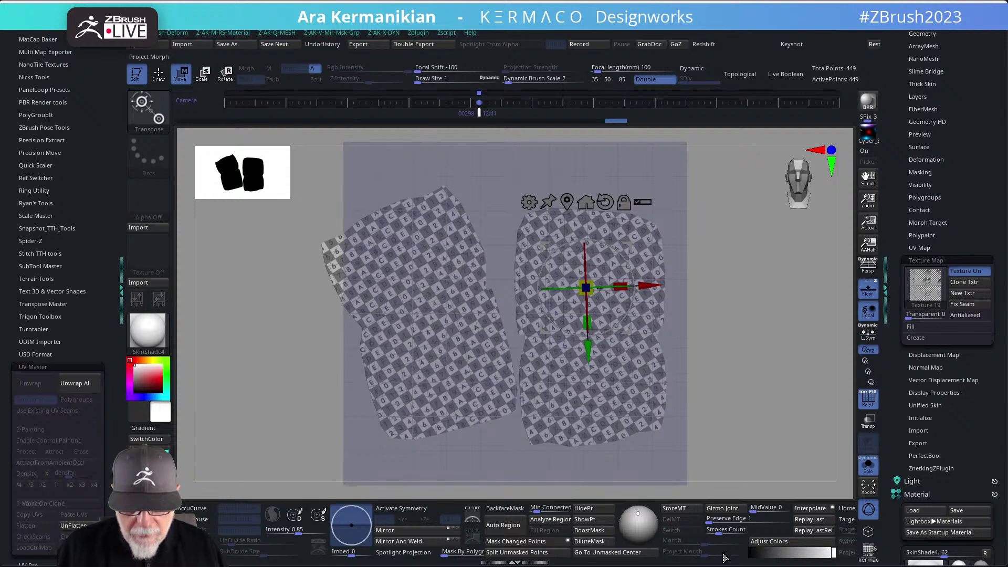
# Mask the straightened right-hand UV island and rotate the left-hand island upright beside it.
pyautogui.moveTo(714, 492)
pyautogui.keyDown('ctrl'); pyautogui.mouseDown()
pyautogui.moveTo(638, 464)
pyautogui.moveTo(519, 130)
pyautogui.mouseUp(); pyautogui.keyUp('ctrl')
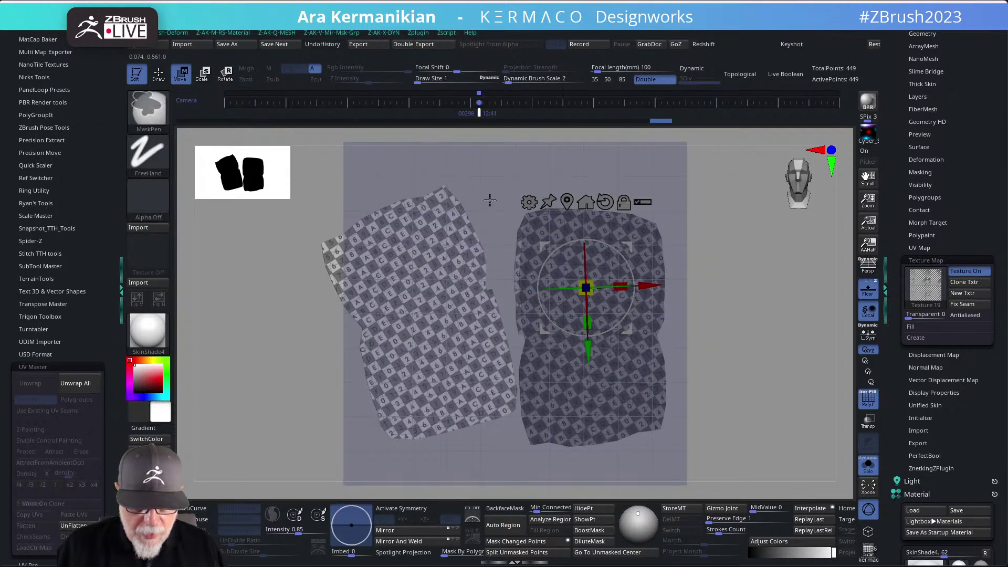
pyautogui.moveTo(552, 473)
pyautogui.keyDown('ctrl'); pyautogui.mouseDown()
pyautogui.moveTo(517, 286)
pyautogui.moveTo(539, 335)
pyautogui.mouseUp(); pyautogui.keyUp('ctrl')
pyautogui.hotkey('ctrl', 'z')
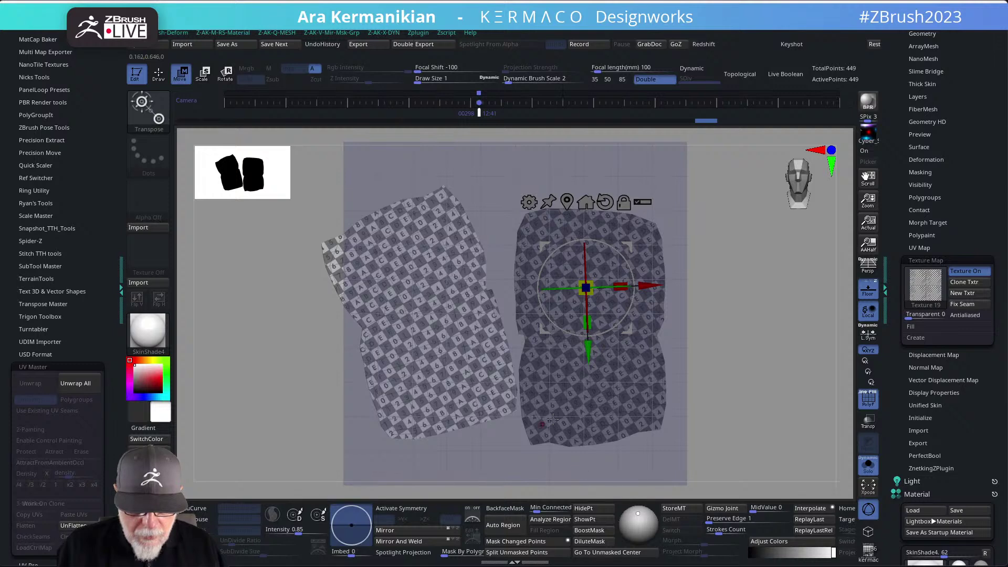
pyautogui.keyDown('ctrl'); pyautogui.click(429, 309); pyautogui.keyUp('ctrl')
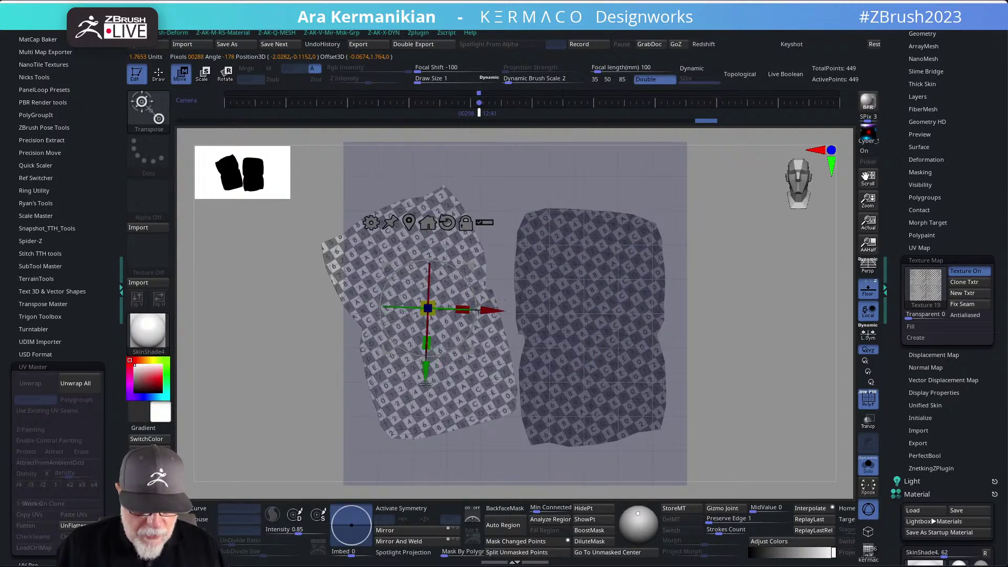
pyautogui.moveTo(458, 347); pyautogui.dragTo(443, 355)
pyautogui.hotkey('ctrl', 'z')
pyautogui.press('ctrl')
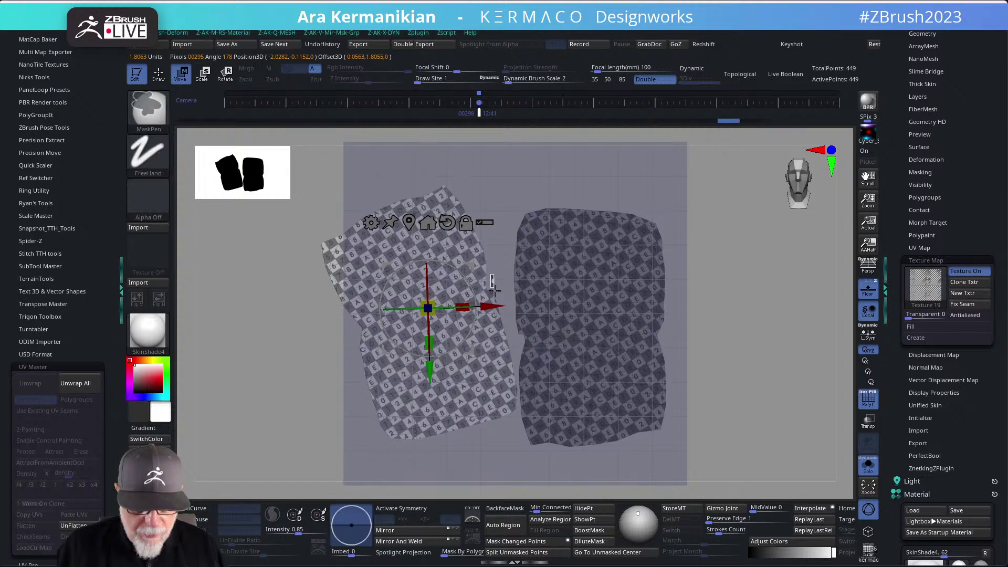
pyautogui.moveTo(468, 283)
pyautogui.mouseDown()
pyautogui.moveTo(472, 304)
pyautogui.moveTo(474, 274)
pyautogui.moveTo(481, 284)
pyautogui.mouseUp()
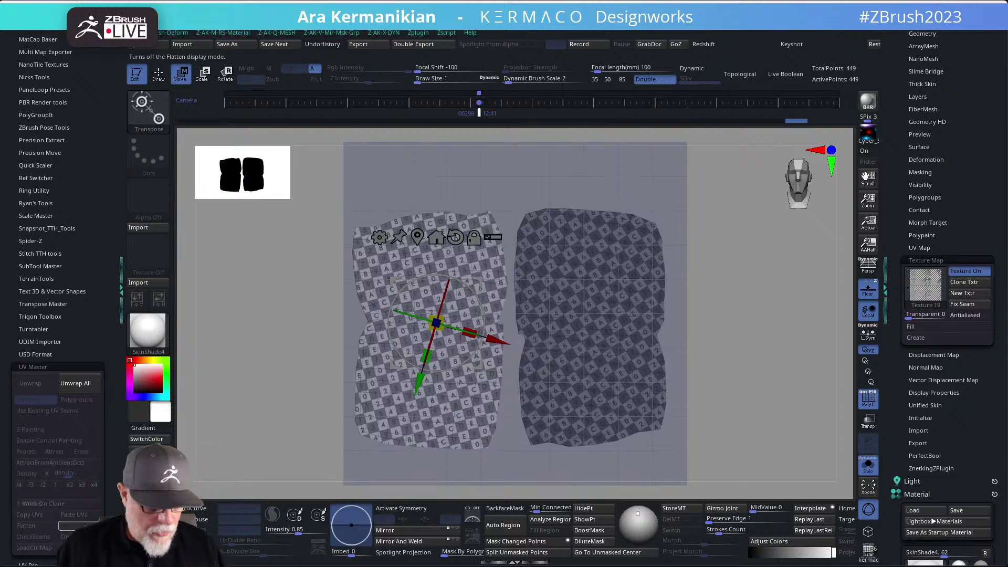
# Unflatten the clone CL_helmet1_4 and copy its UVs.
pyautogui.click(74, 525)
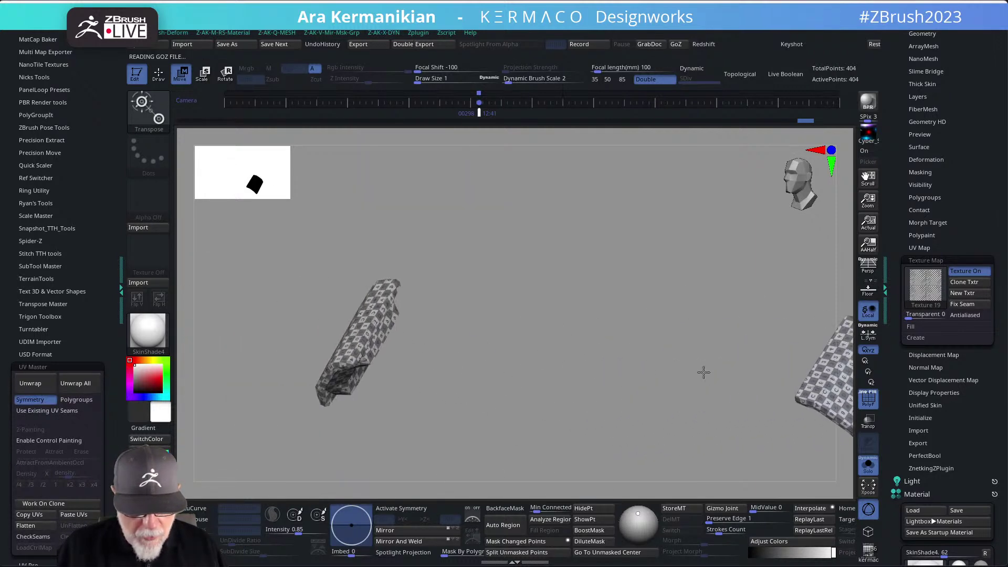
pyautogui.keyDown('alt'); pyautogui.moveTo(543, 347); pyautogui.dragTo(494, 344); pyautogui.keyUp('alt')
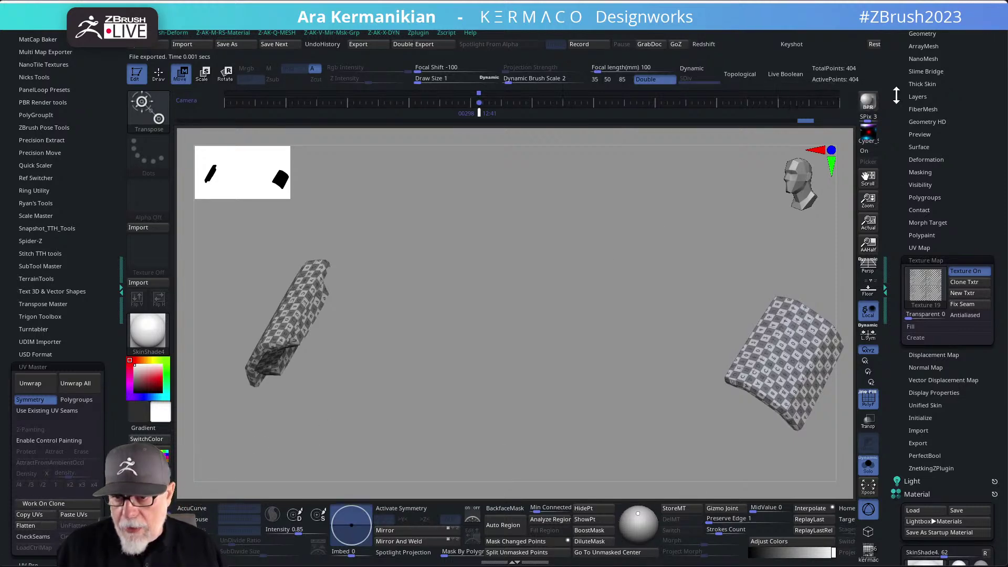
pyautogui.scroll(5, 900, 178)
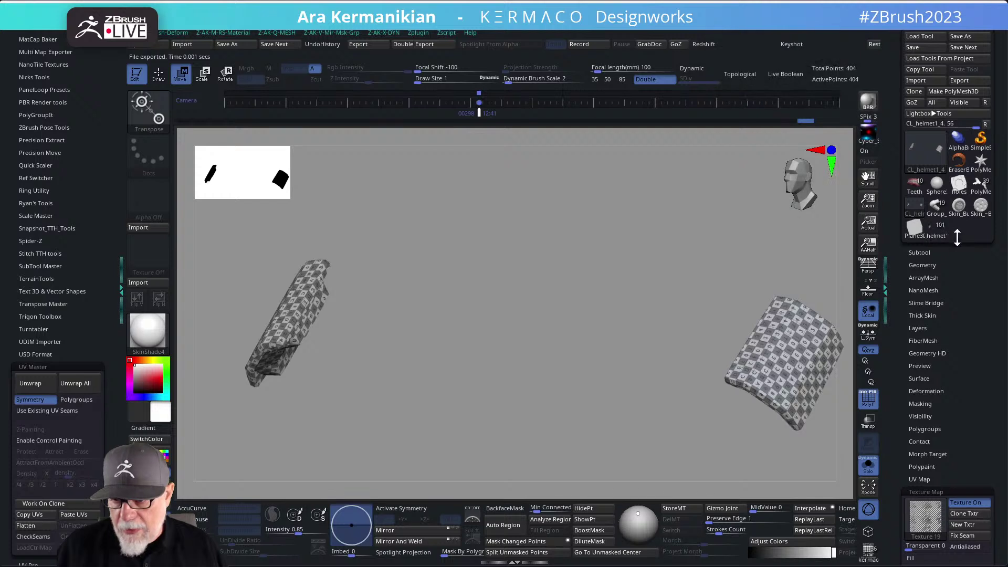
# Switch back to the original character tool and paste the copied UVs onto the helmet1_5 blocks.
pyautogui.moveTo(913, 211)
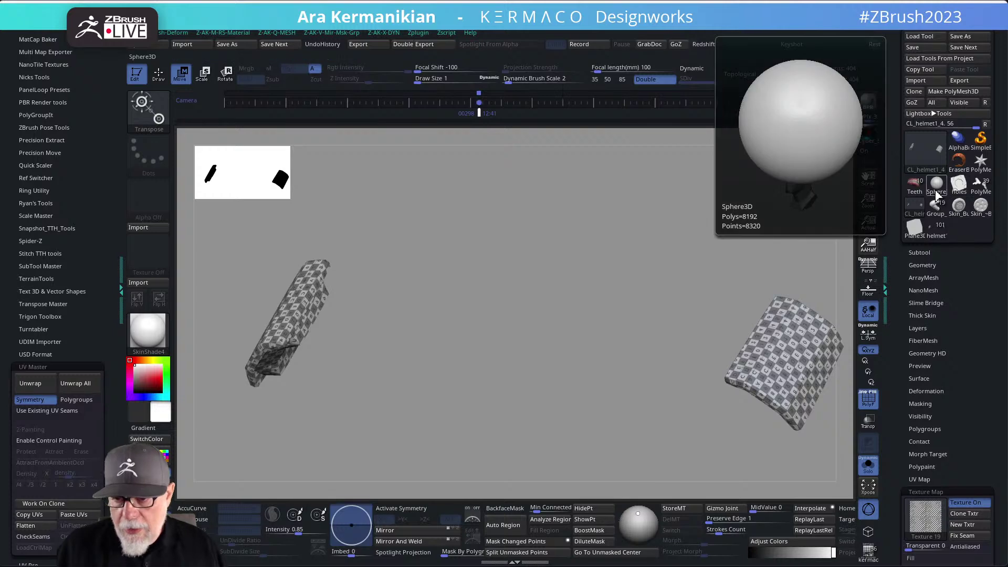
pyautogui.click(937, 226)
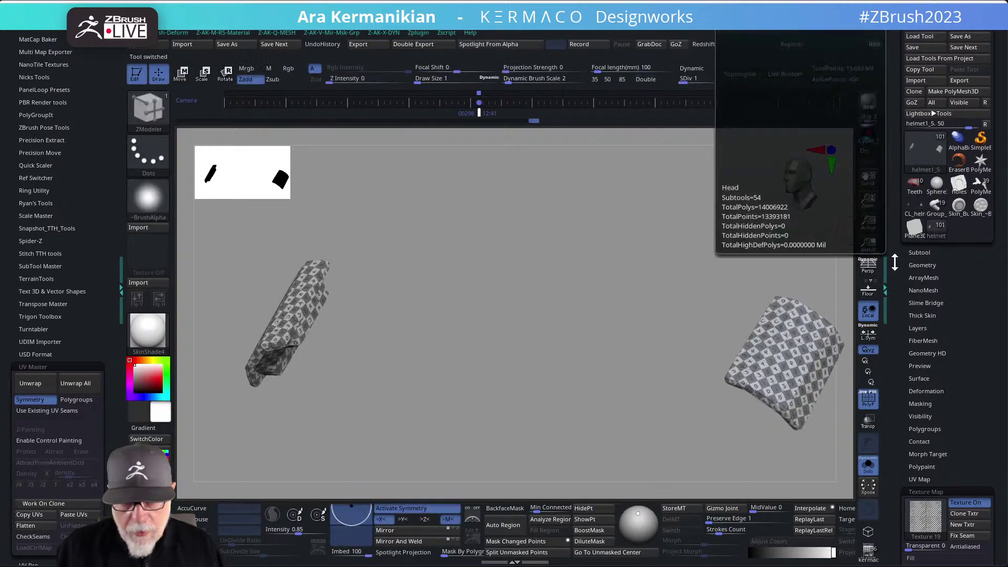
pyautogui.click(73, 514)
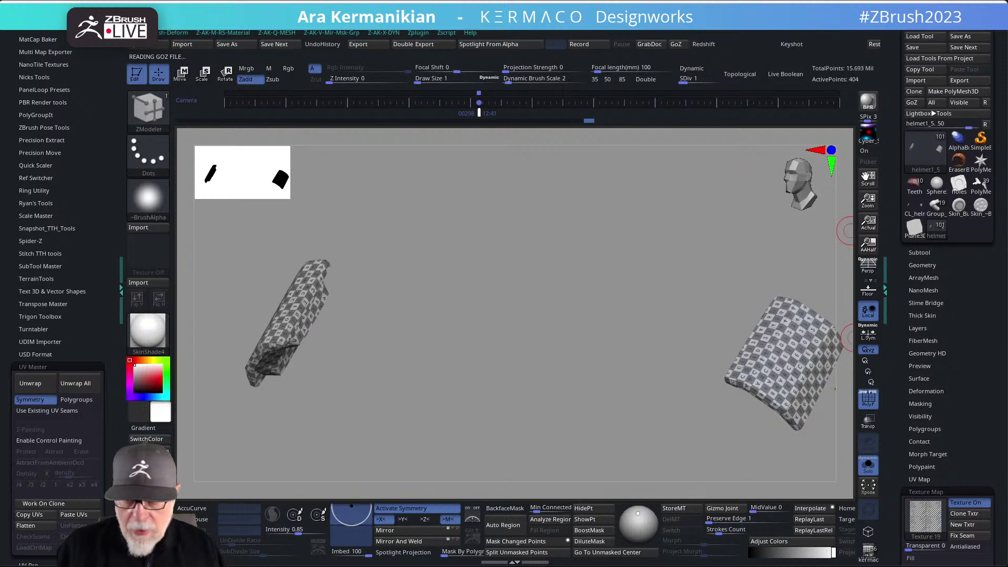
# Delete the leftover clone CL_helmet1_4 and return to the original character tool.
pyautogui.click(911, 218)
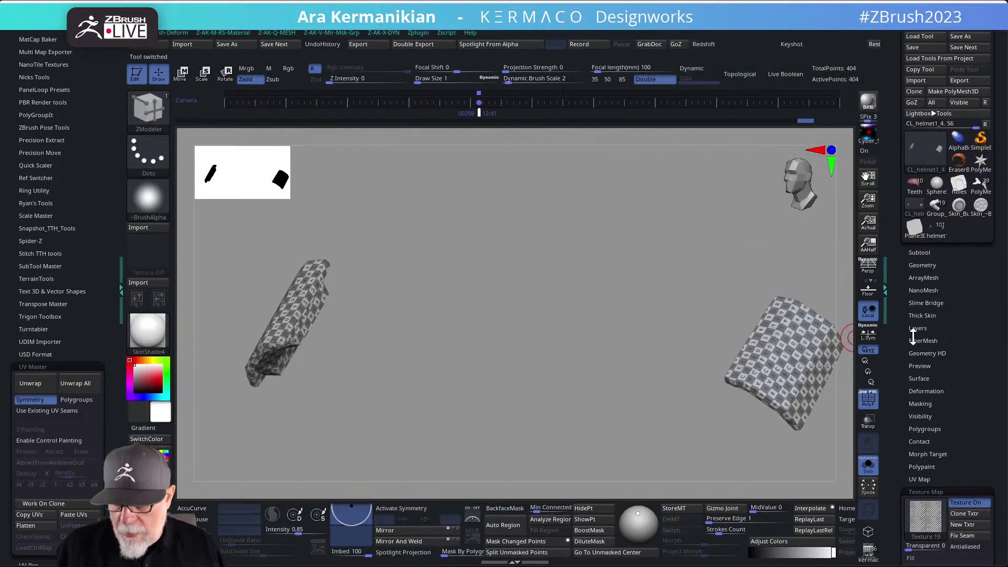
pyautogui.click(920, 252)
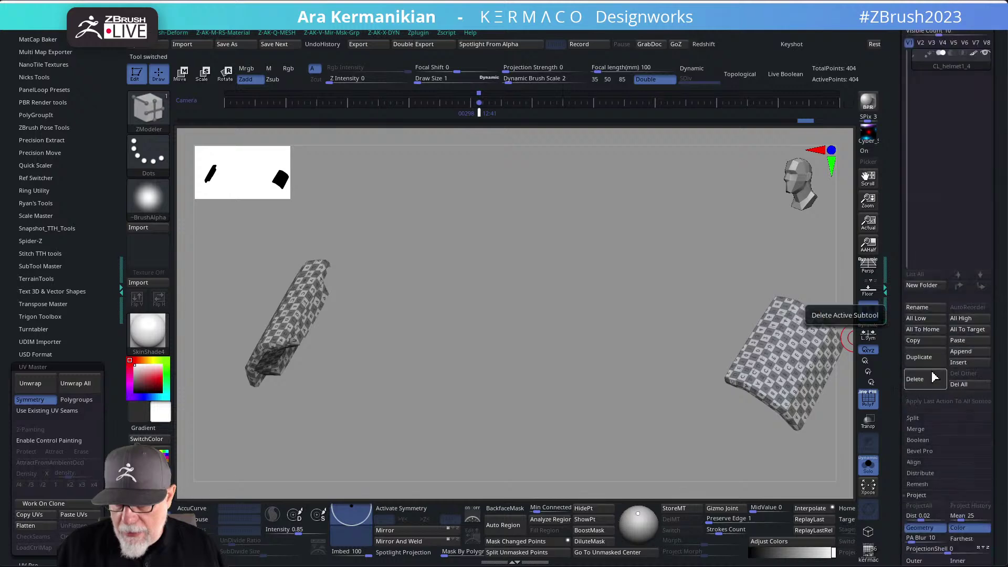
pyautogui.click(917, 379)
pyautogui.click(828, 399)
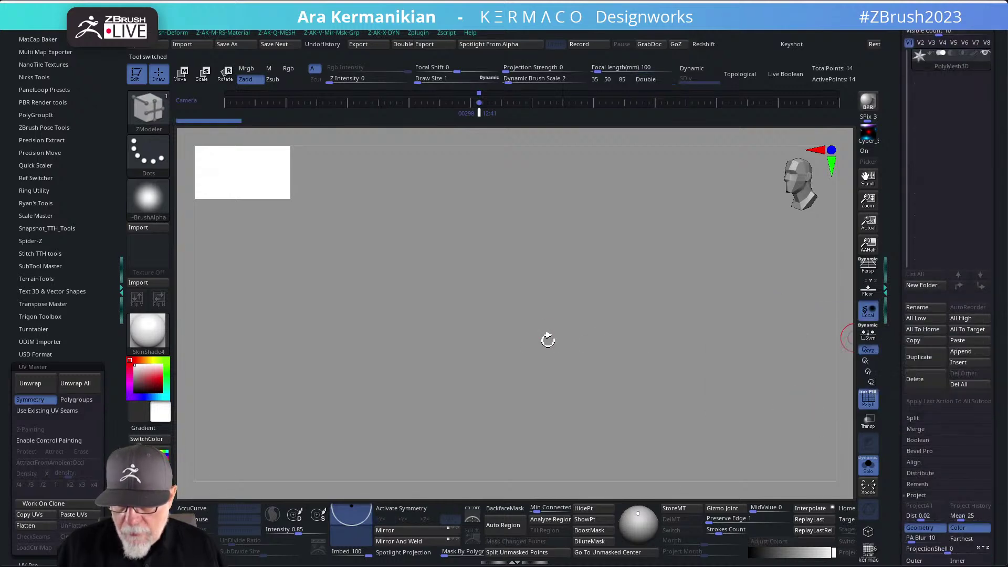
pyautogui.moveTo(900, 99); pyautogui.dragTo(891, 192)
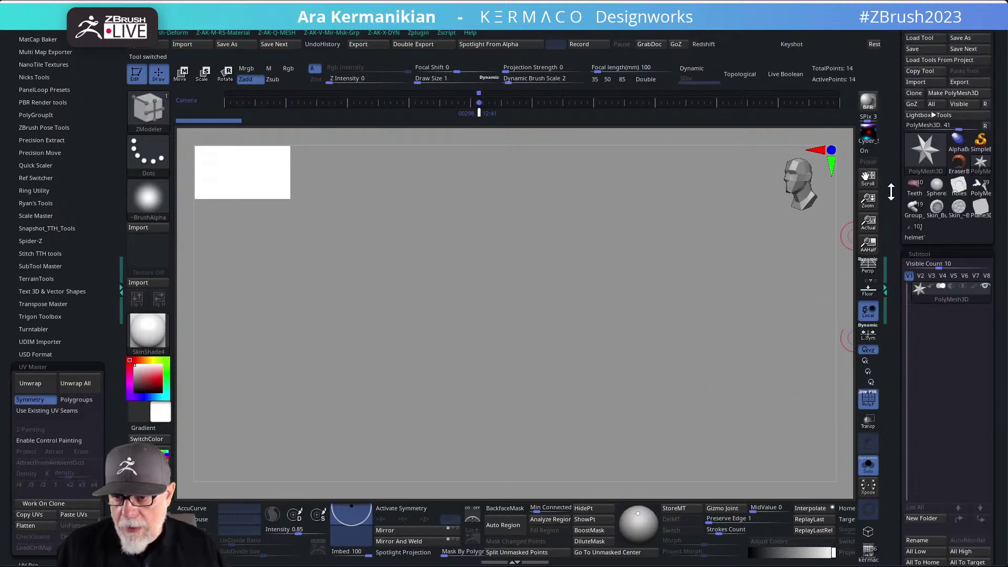
pyautogui.click(917, 227)
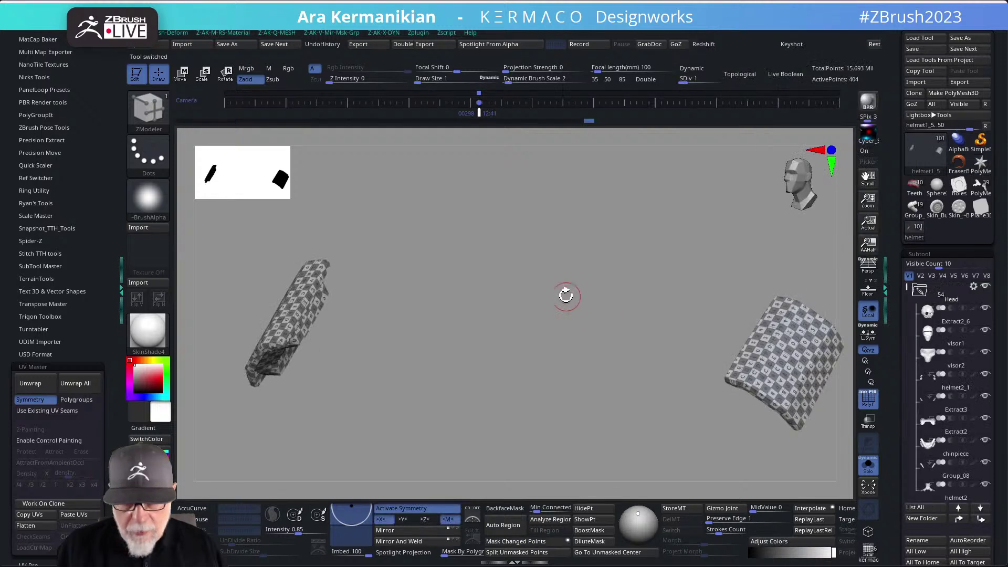
# Leave Solo, show the whole character with visibility set V1, and turn off the polyframe display.
pyautogui.moveTo(571, 291); pyautogui.dragTo(520, 253)
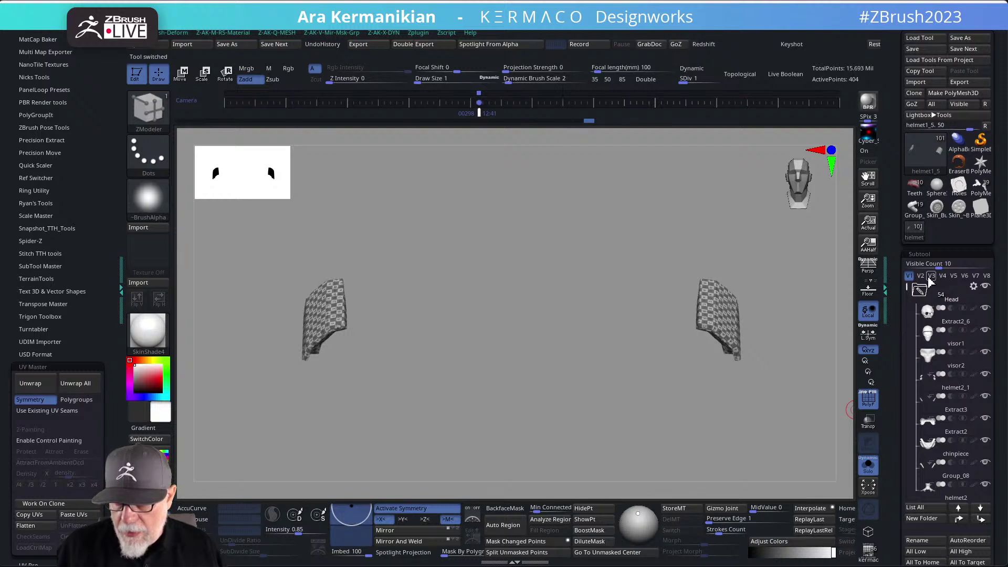
pyautogui.click(987, 276)
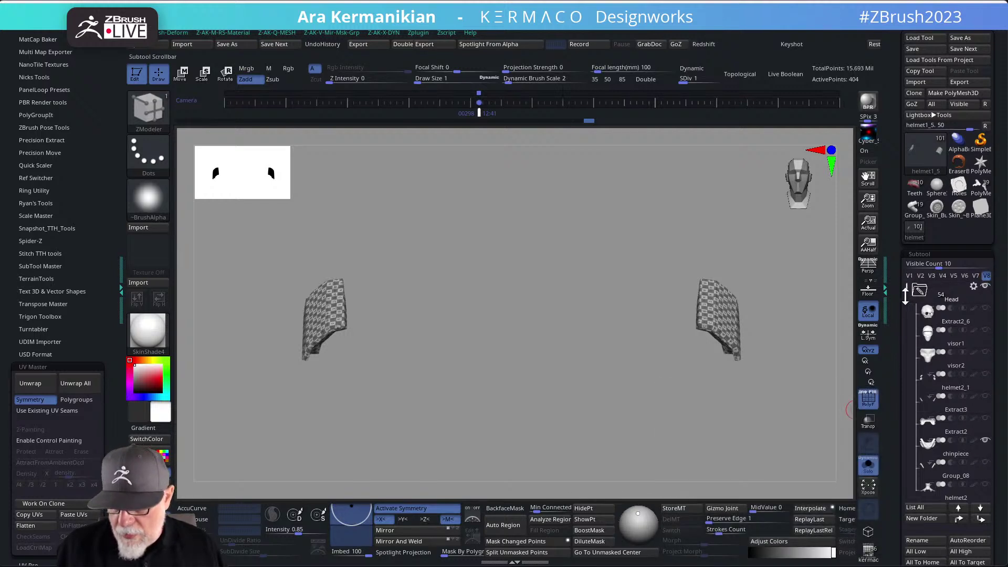
pyautogui.moveTo(908, 287); pyautogui.dragTo(903, 363)
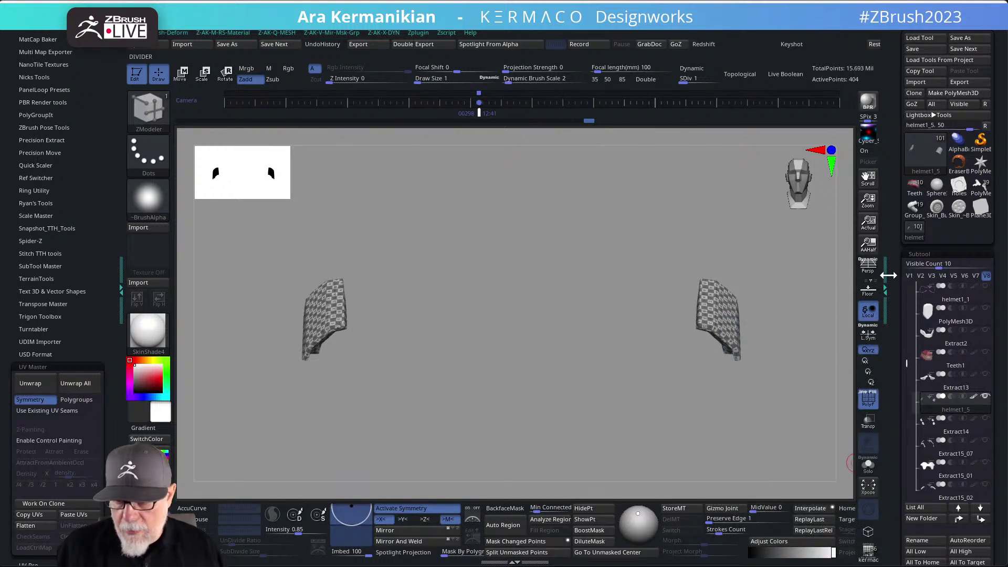
pyautogui.click(909, 276)
pyautogui.moveTo(759, 195); pyautogui.dragTo(863, 397)
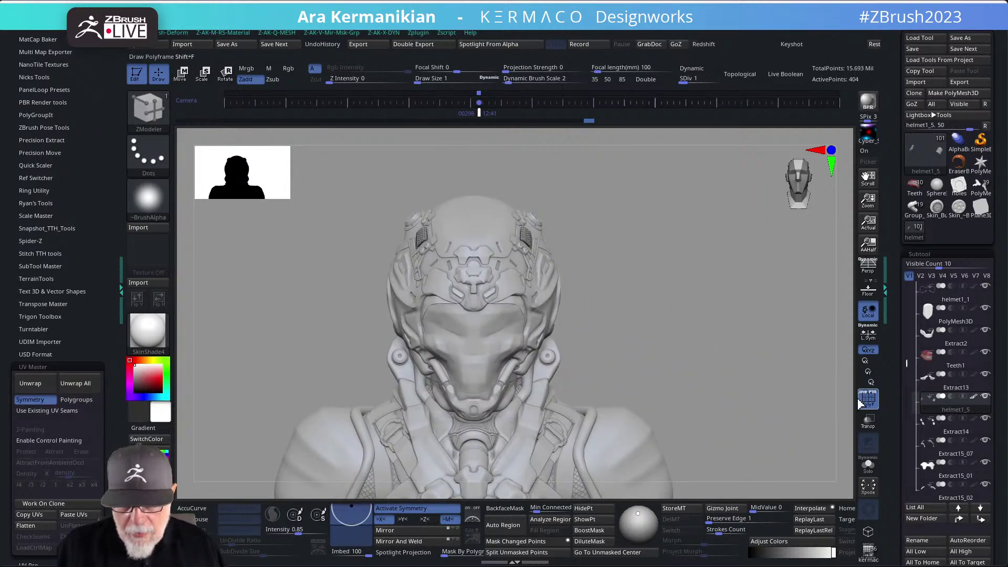
# Turn off the checker texture map on the helmet1_5 blocks.
pyautogui.scroll(2, 651, 314)
pyautogui.moveTo(893, 420); pyautogui.dragTo(902, 264)
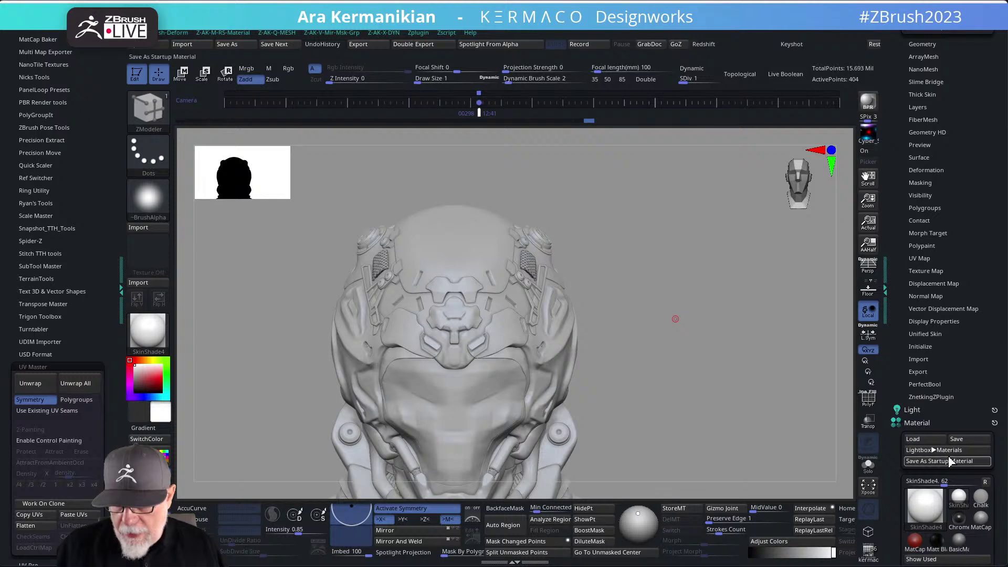
pyautogui.click(919, 270)
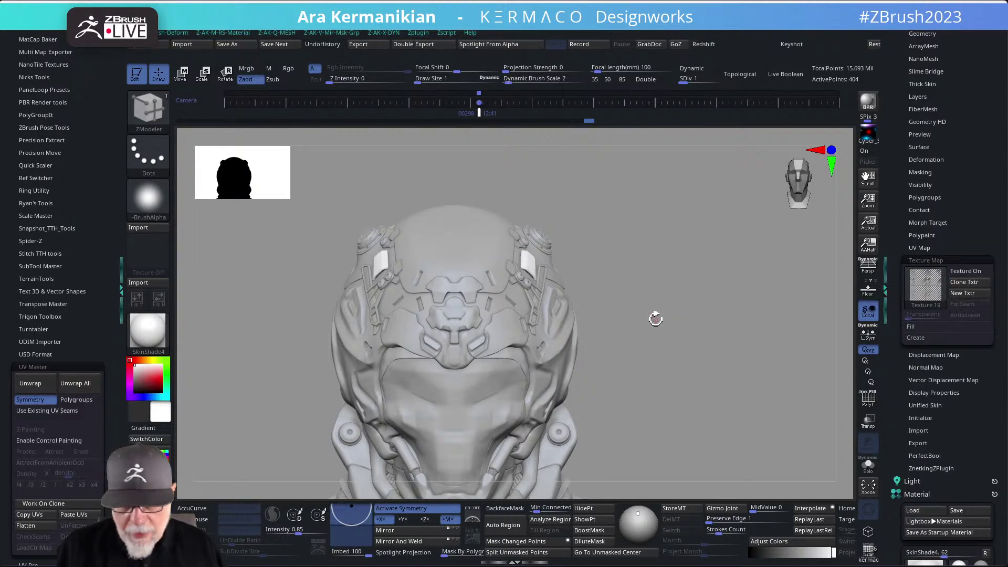
# Change the character's display material to BasicMaterial2 and view the helmet from the front.
pyautogui.scroll(-4, 698, 312)
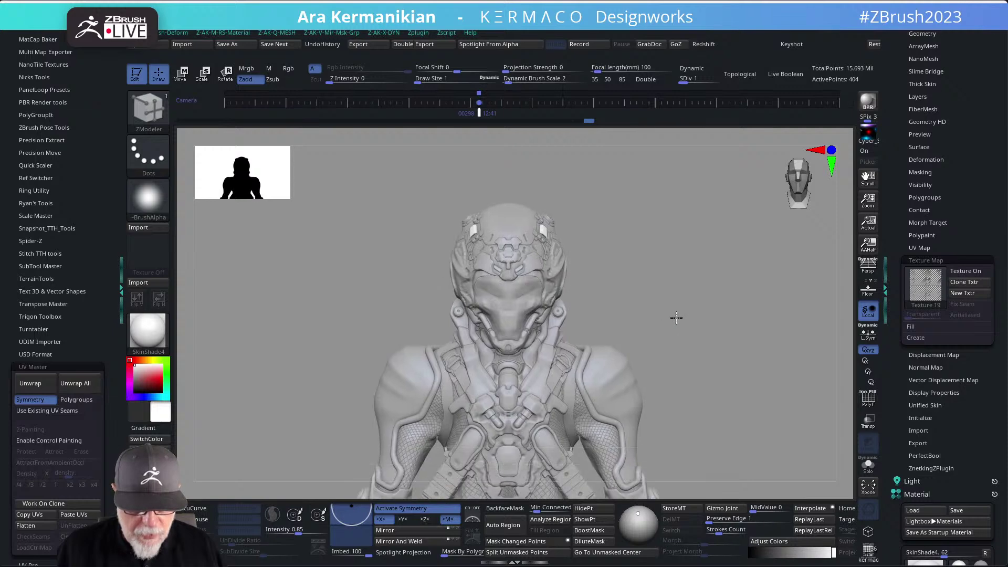
pyautogui.scroll(3, 675, 326)
pyautogui.moveTo(669, 326); pyautogui.dragTo(709, 326)
pyautogui.moveTo(788, 553)
pyautogui.mouseDown()
pyautogui.moveTo(833, 553)
pyautogui.moveTo(777, 556)
pyautogui.moveTo(788, 554)
pyautogui.mouseUp()
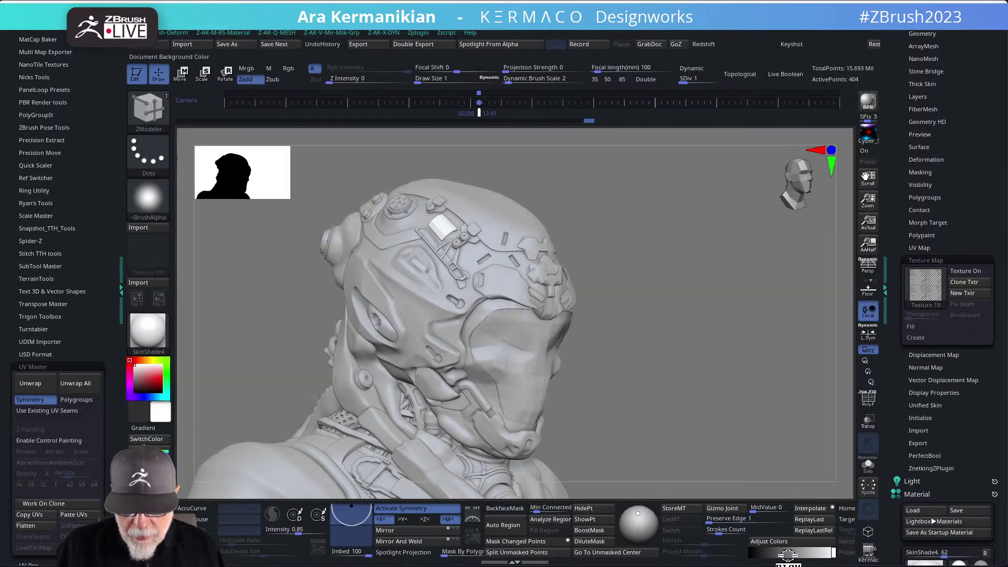
pyautogui.moveTo(690, 431)
pyautogui.mouseDown()
pyautogui.moveTo(693, 355)
pyautogui.moveTo(726, 367)
pyautogui.moveTo(723, 309)
pyautogui.mouseUp()
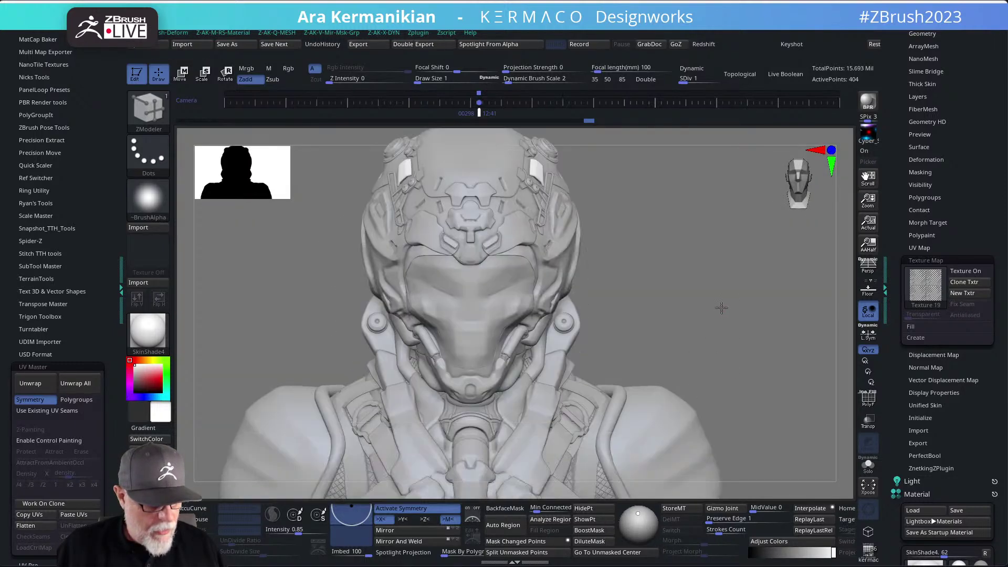
pyautogui.press('f')
pyautogui.click(153, 333)
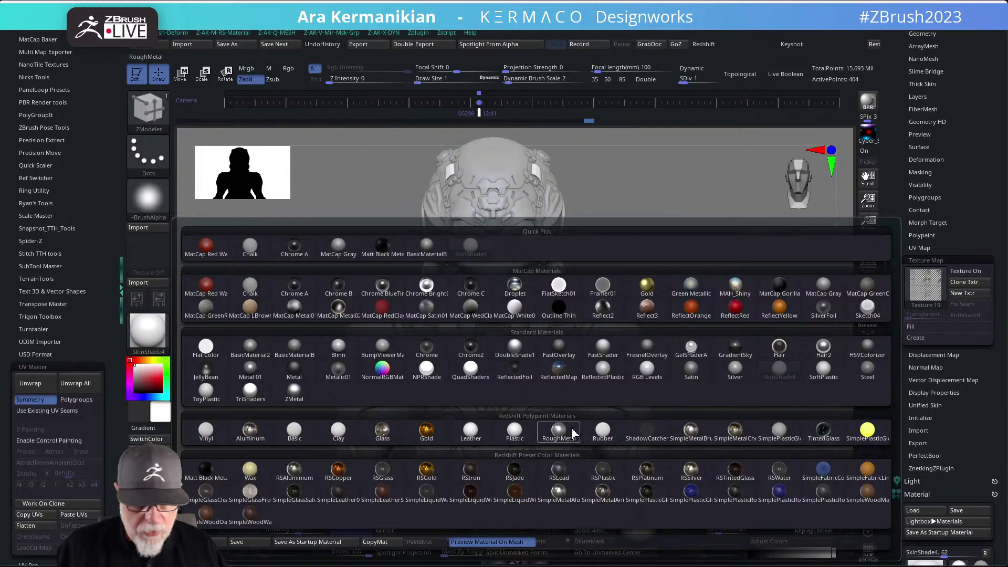
pyautogui.click(250, 347)
pyautogui.moveTo(727, 274)
pyautogui.mouseDown()
pyautogui.moveTo(704, 363)
pyautogui.moveTo(637, 352)
pyautogui.moveTo(656, 349)
pyautogui.mouseUp()
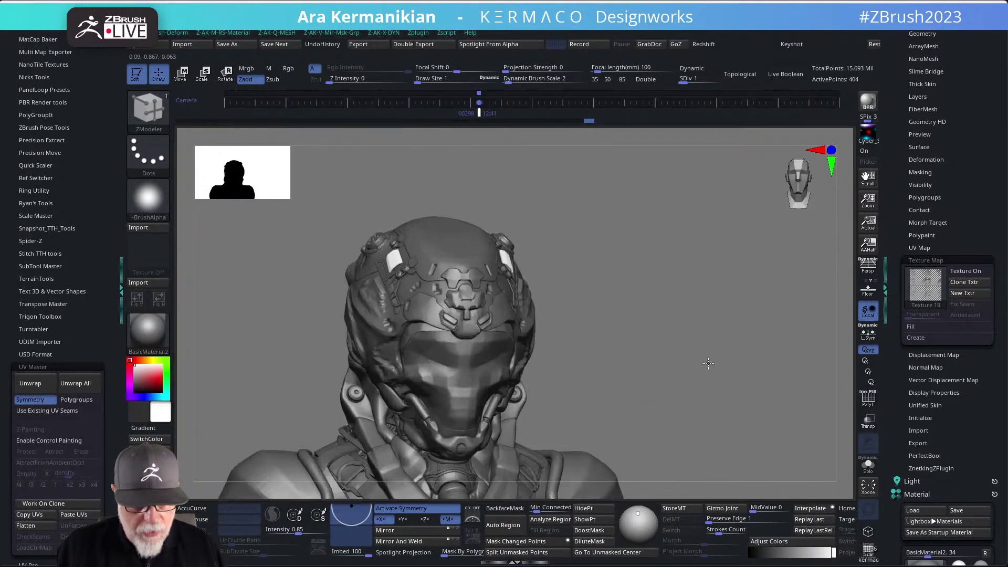
pyautogui.moveTo(713, 326); pyautogui.dragTo(650, 326)
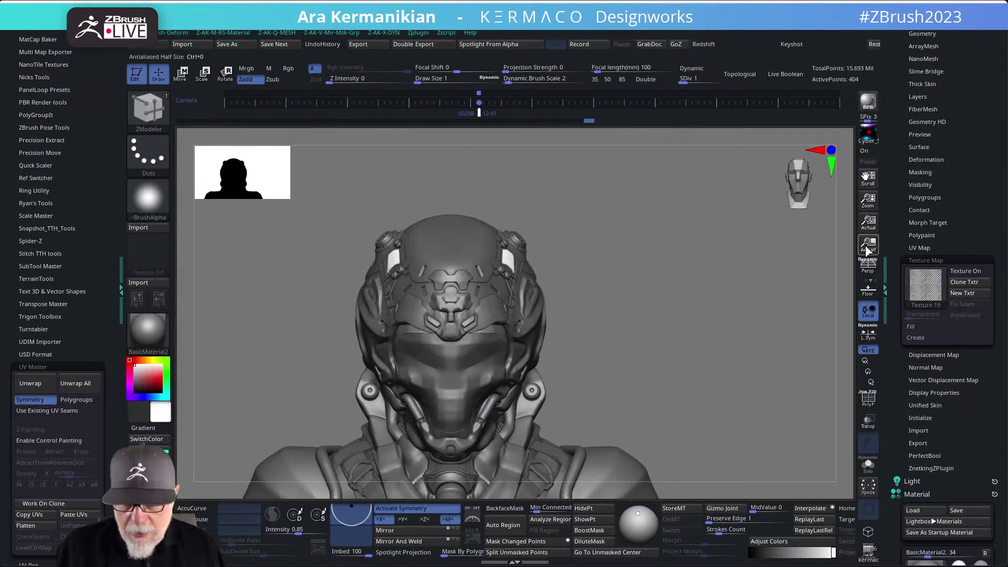
# Remove the assigned texture from the helmet blocks' texture map.
pyautogui.click(915, 295)
pyautogui.click(518, 294)
pyautogui.moveTo(707, 282); pyautogui.dragTo(716, 279)
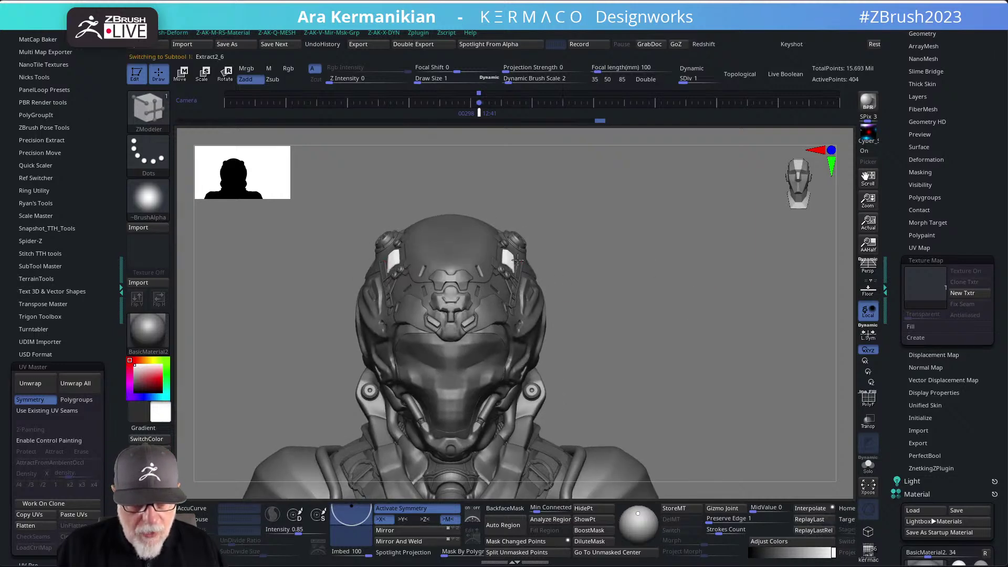
# Switch to the Move brush and check the helmet subtool Extract2_6 in Solo at subdivision level 6.
pyautogui.press('d')
pyautogui.press('d')
pyautogui.press('d')
pyautogui.press('d')
pyautogui.press('d')
pyautogui.press('b')
pyautogui.press('m')
pyautogui.press('v')
pyautogui.moveTo(735, 314)
pyautogui.mouseDown()
pyautogui.moveTo(751, 345)
pyautogui.moveTo(836, 364)
pyautogui.mouseUp()
pyautogui.click(869, 465)
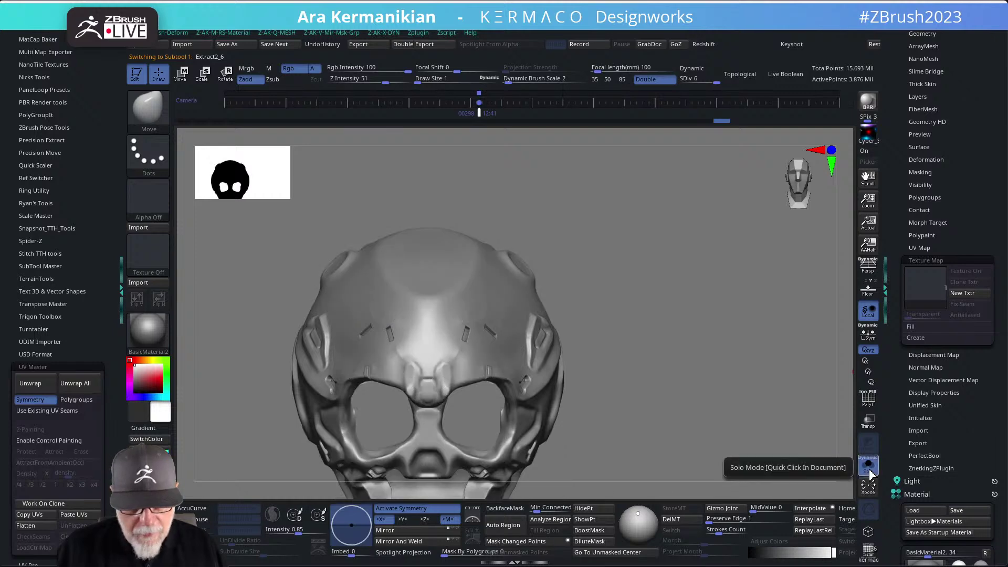
pyautogui.click(869, 465)
# Return to the helmet1_5 blocks at their lowest subdivision level and show them among the other parts.
pyautogui.hotkey('shift', 'd')
pyautogui.hotkey('shift', 'd')
pyautogui.hotkey('shift', 'd')
pyautogui.hotkey('shift', 'd')
pyautogui.hotkey('shift', 'd')
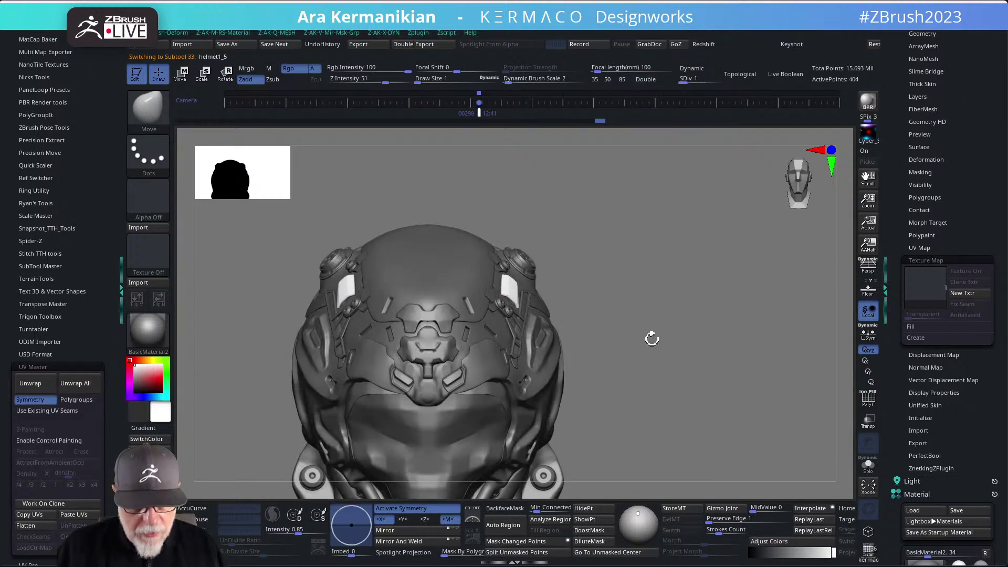
pyautogui.click(868, 464)
pyautogui.click(868, 465)
# Open the subtool list and select the long back panel subtool on the character's rear.
pyautogui.moveTo(892, 231); pyautogui.dragTo(883, 330)
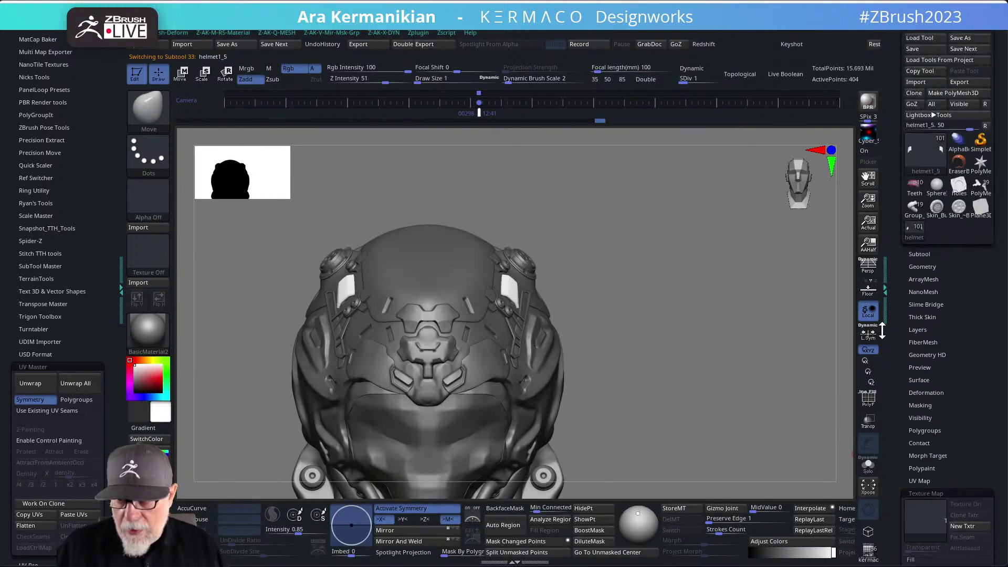
pyautogui.click(919, 254)
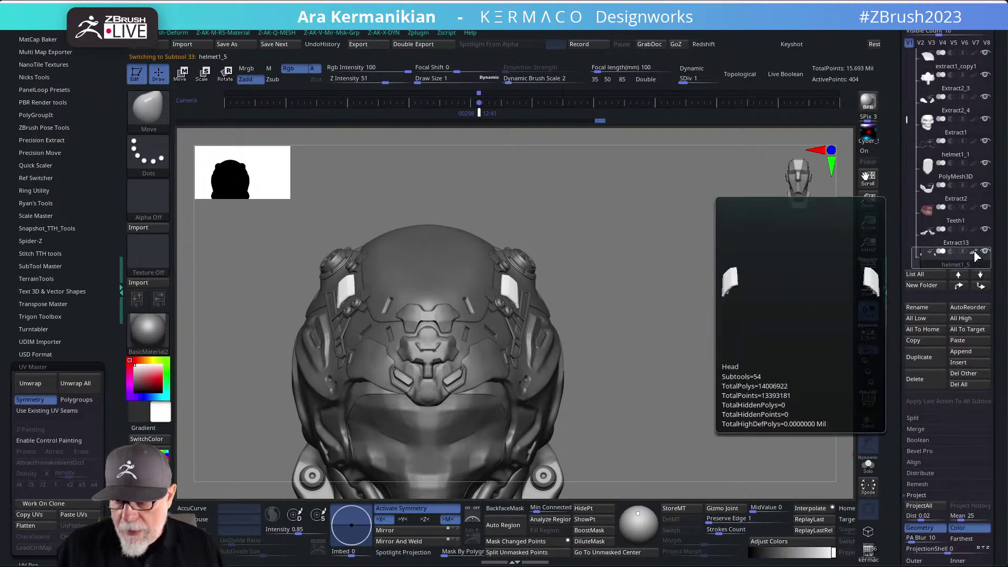
pyautogui.moveTo(702, 290); pyautogui.dragTo(549, 292)
pyautogui.moveTo(782, 310); pyautogui.dragTo(565, 335)
pyautogui.keyDown('alt'); pyautogui.click(562, 326); pyautogui.keyUp('alt')
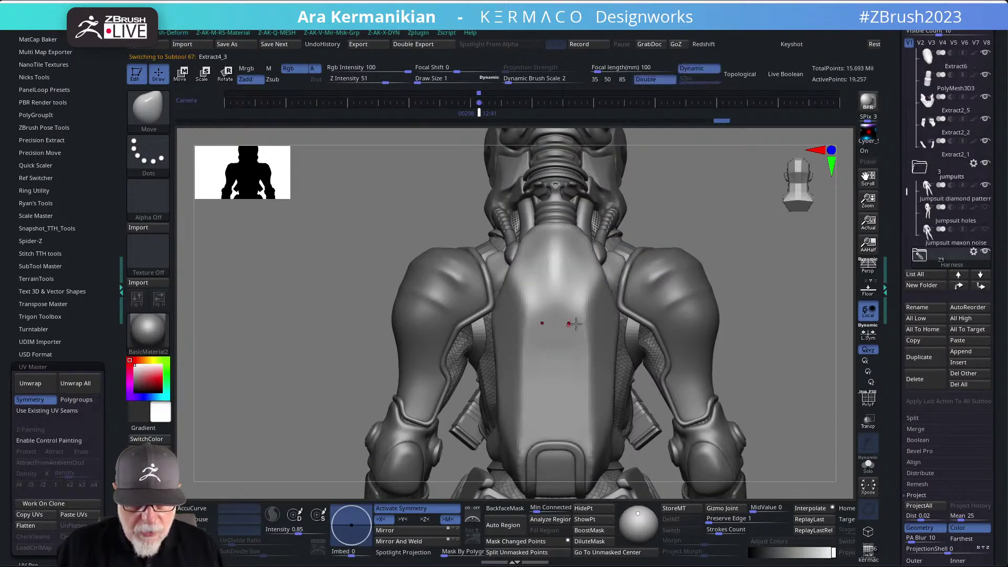
pyautogui.keyDown('alt'); pyautogui.moveTo(788, 296); pyautogui.dragTo(676, 326); pyautogui.keyUp('alt')
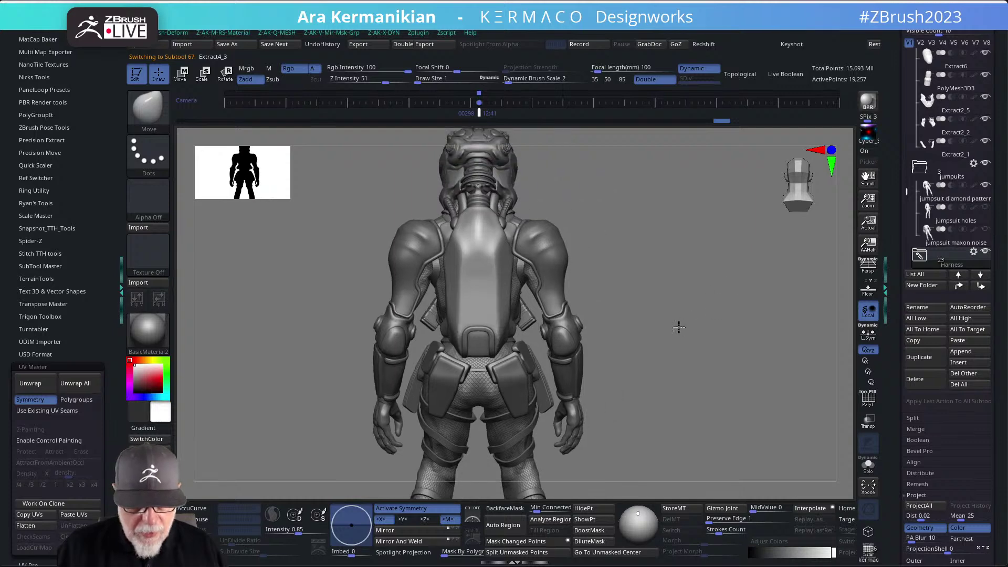
# Turn on the polyframe display and isolate the back panel in Solo, seen from behind.
pyautogui.click(868, 400)
pyautogui.keyDown('alt'); pyautogui.moveTo(715, 367); pyautogui.dragTo(738, 344); pyautogui.keyUp('alt')
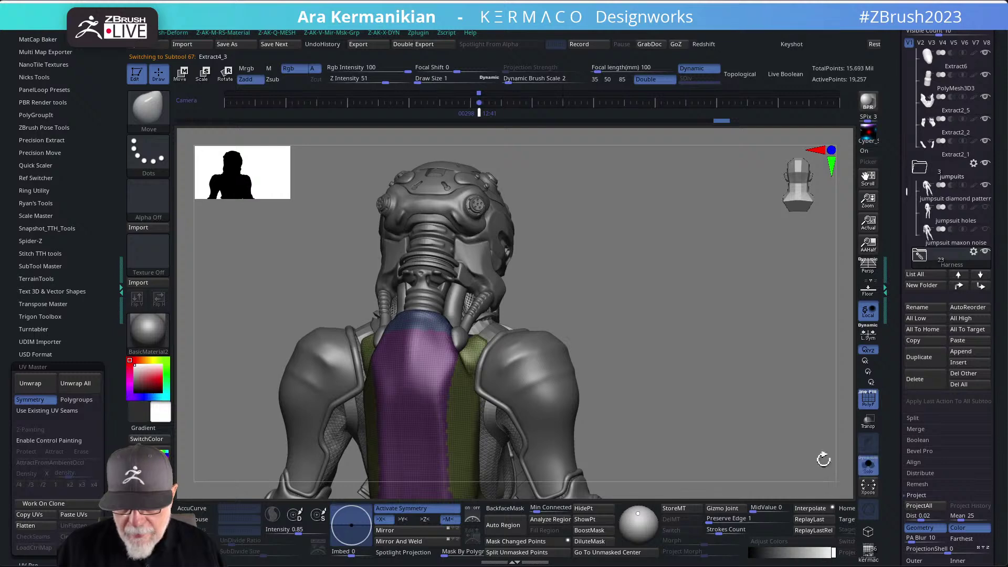
pyautogui.click(868, 468)
pyautogui.moveTo(662, 362); pyautogui.dragTo(627, 288)
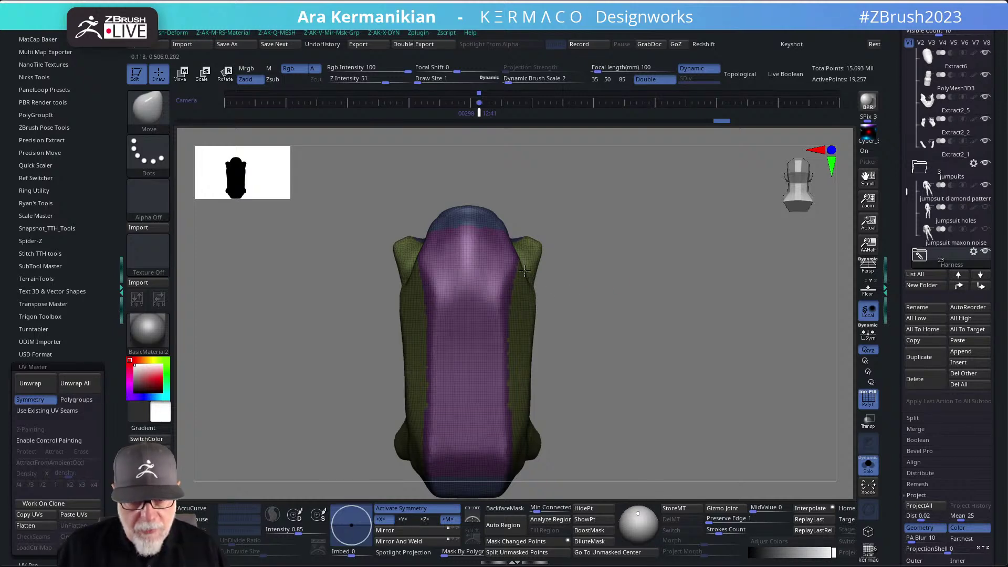
# Merge the back panel into a single polygroup, and mirror and weld it across X.
pyautogui.hotkey('ctrl', 'q')
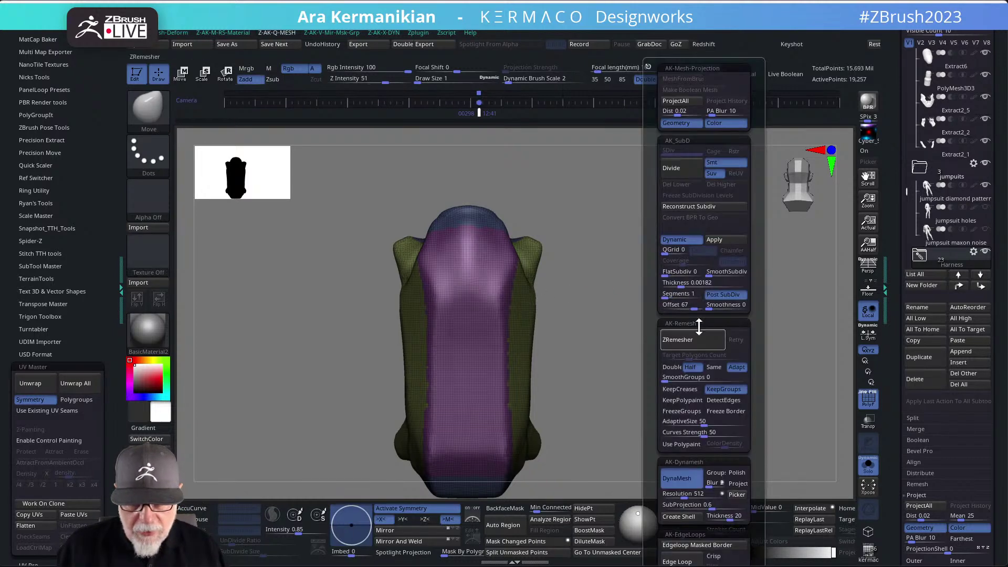
pyautogui.press('v')
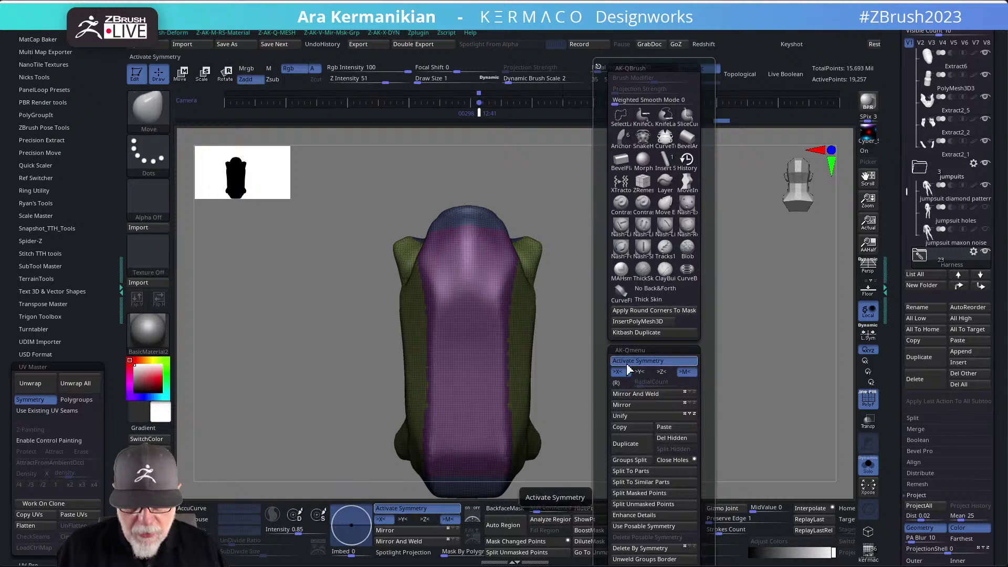
pyautogui.moveTo(717, 310)
pyautogui.mouseDown()
pyautogui.moveTo(693, 282)
pyautogui.moveTo(661, 317)
pyautogui.mouseUp()
pyautogui.hotkey('shift', 'f')
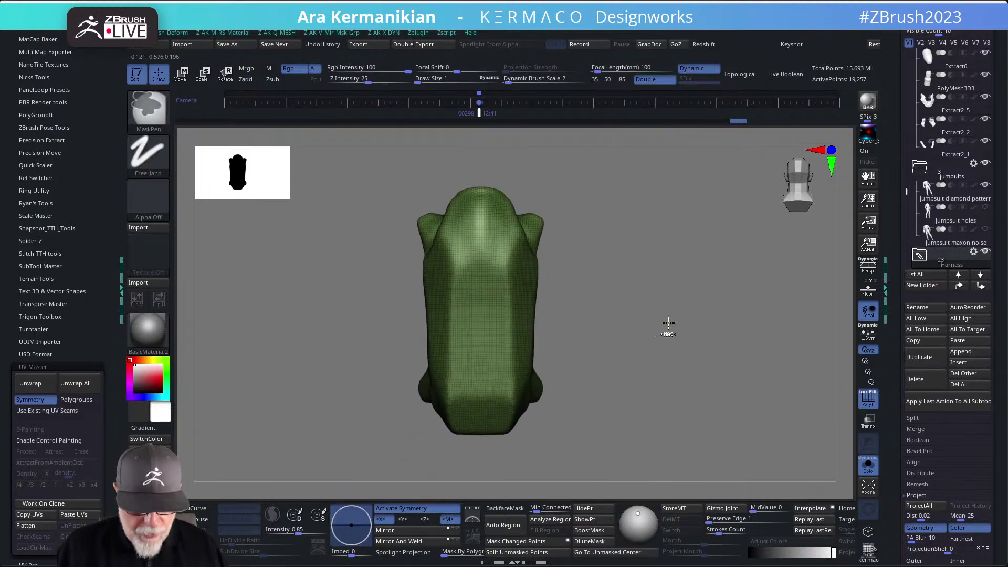
pyautogui.press('v')
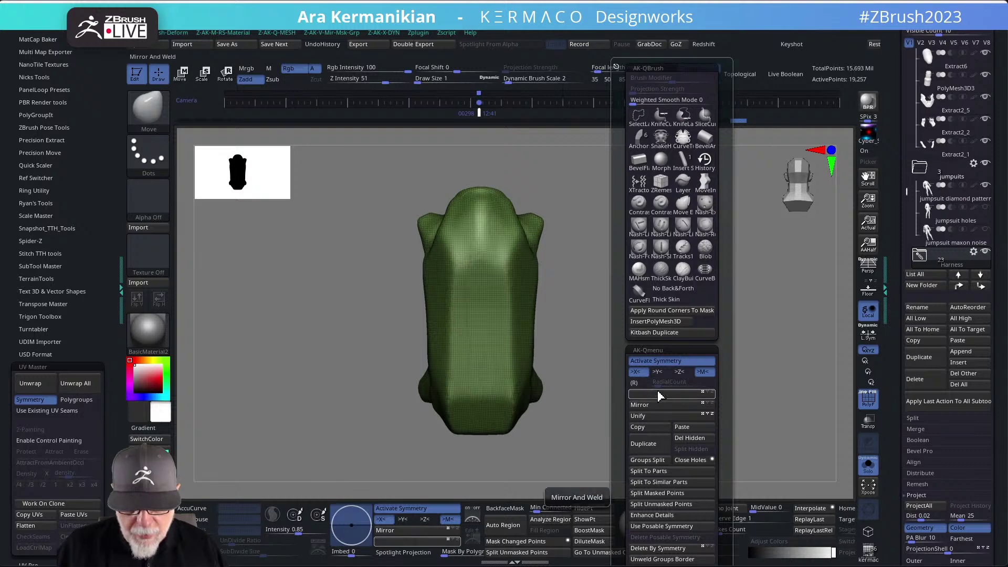
# Try ZRemesher on the back panel with the Same polygon count option, and undo the remesh.
pyautogui.press('q')
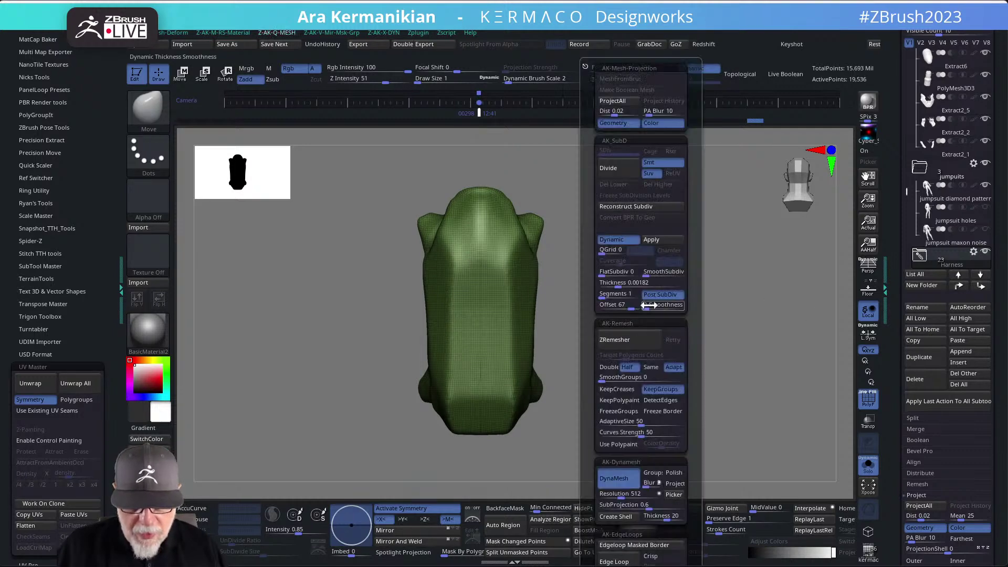
pyautogui.click(651, 367)
pyautogui.click(632, 342)
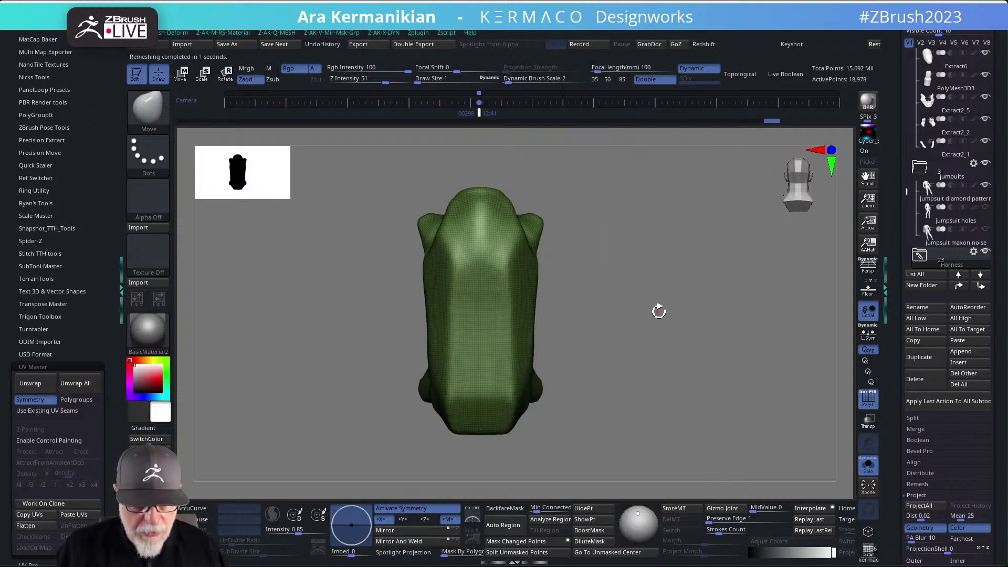
pyautogui.press('ctrl')
pyautogui.hotkey('ctrl', 'z')
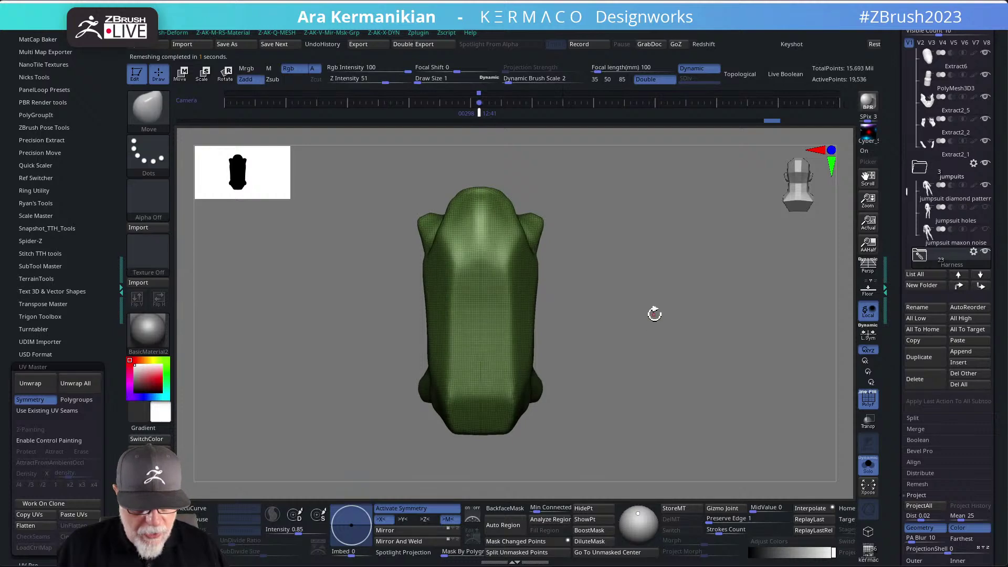
pyautogui.hotkey('ctrl', 'q')
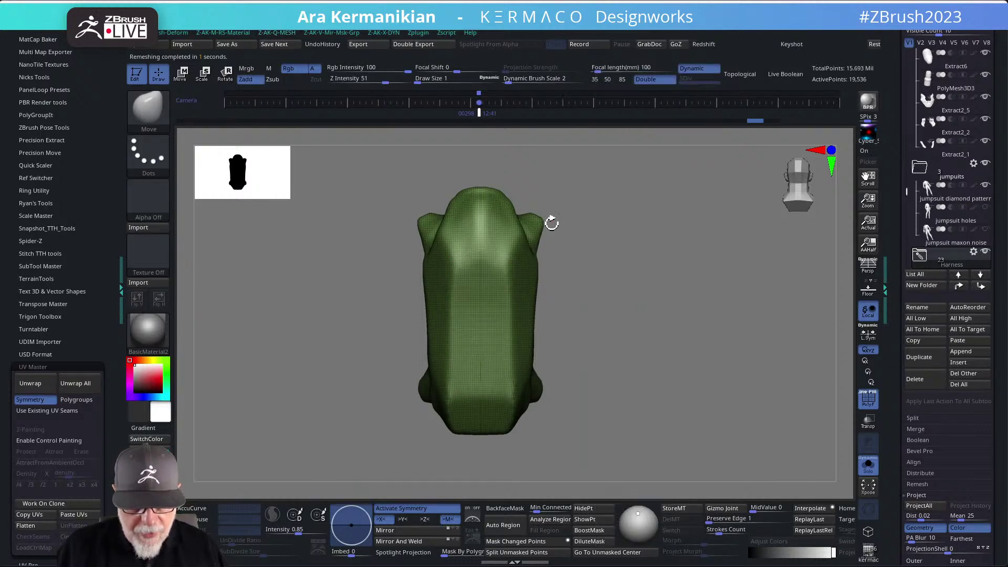
# Open the Polygroups settings and try regrouping the back panel by its face normals.
pyautogui.moveTo(697, 355); pyautogui.dragTo(527, 292)
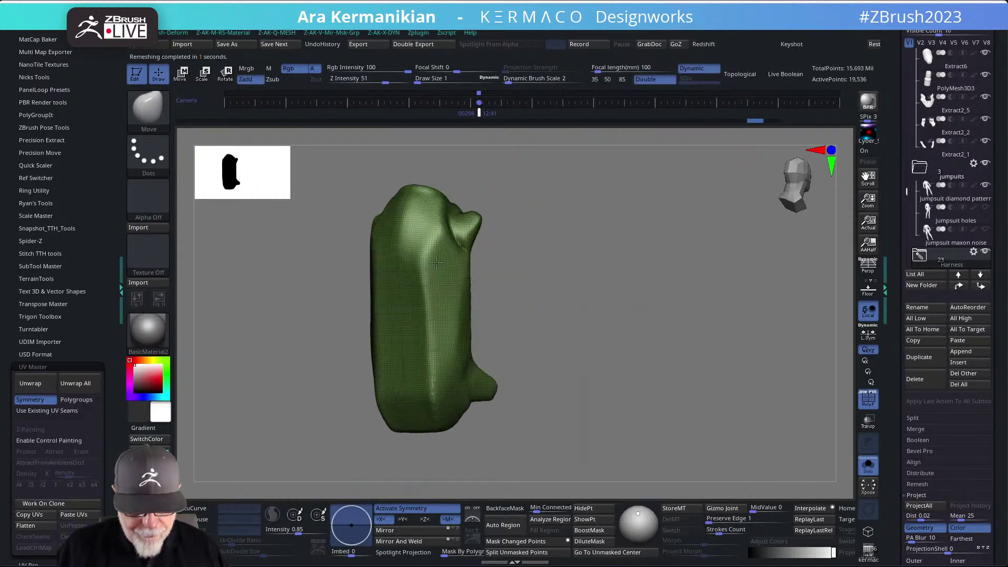
pyautogui.keyDown('shift'); pyautogui.moveTo(555, 342); pyautogui.dragTo(562, 342); pyautogui.keyUp('shift')
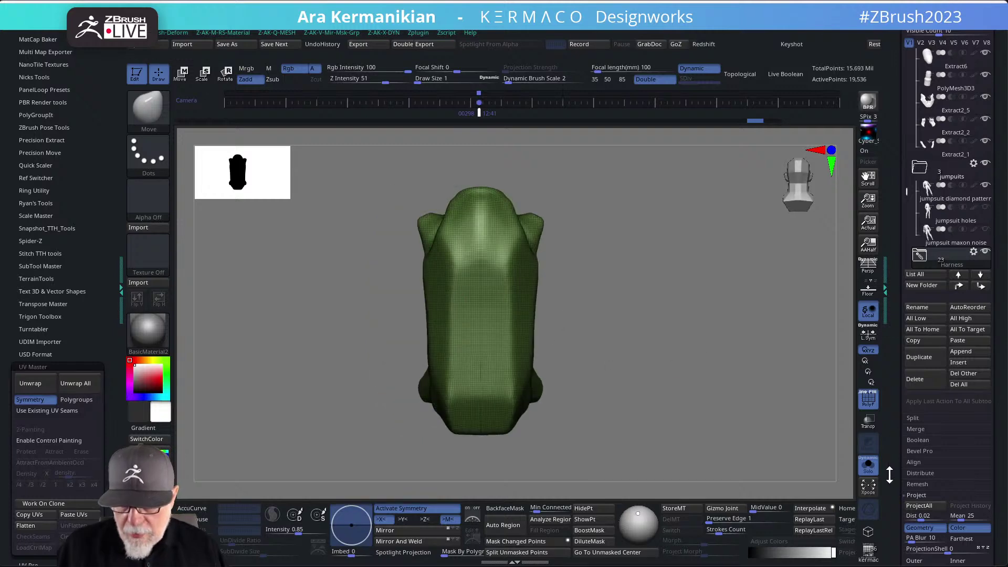
pyautogui.scroll(-10, 889, 475)
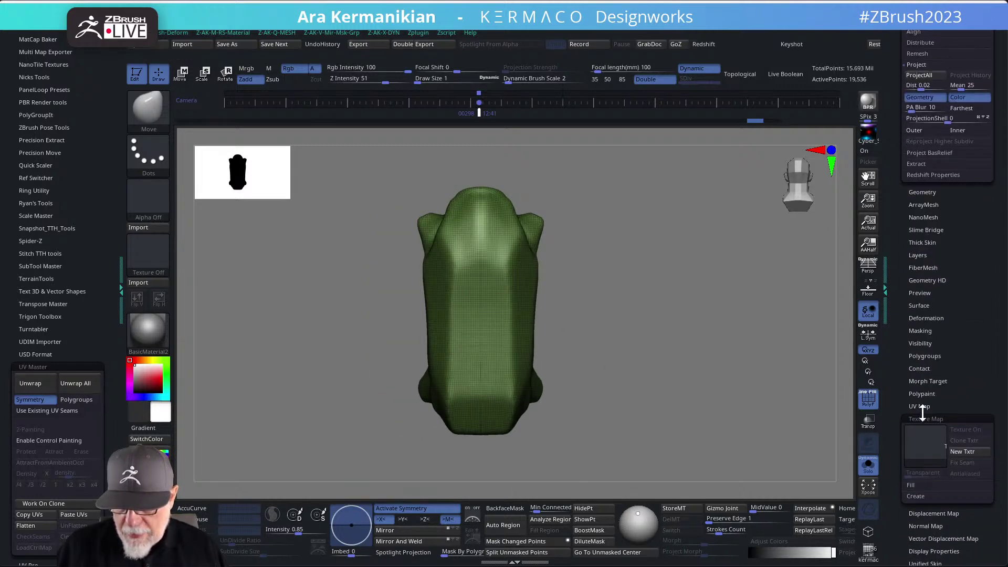
pyautogui.click(921, 419)
pyautogui.click(916, 356)
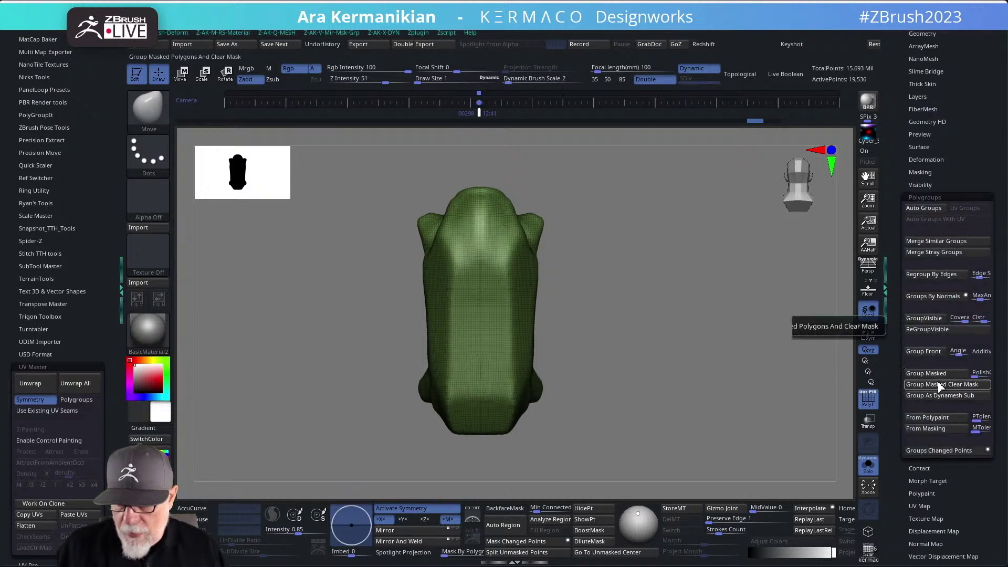
pyautogui.click(925, 318)
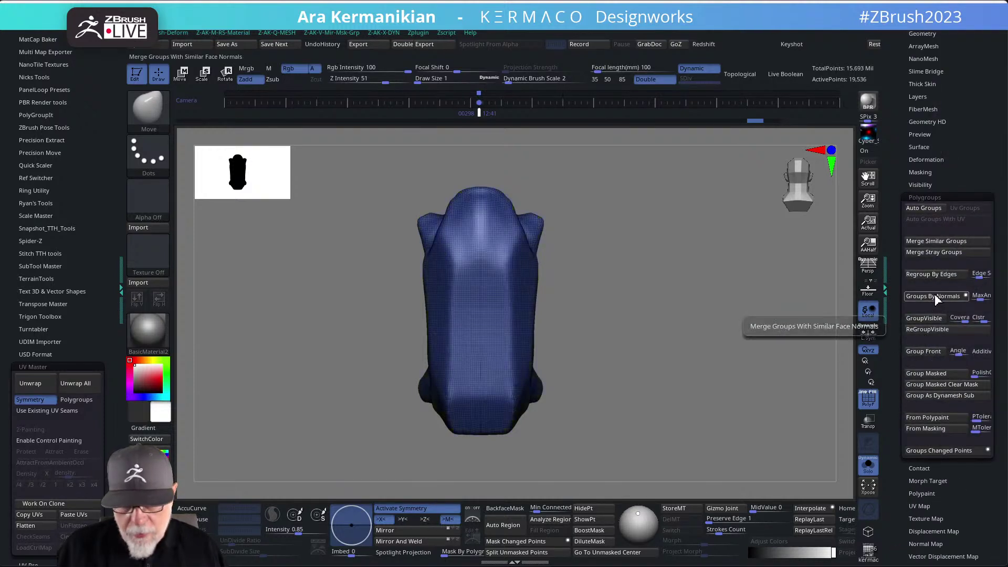
pyautogui.moveTo(698, 328); pyautogui.dragTo(696, 321)
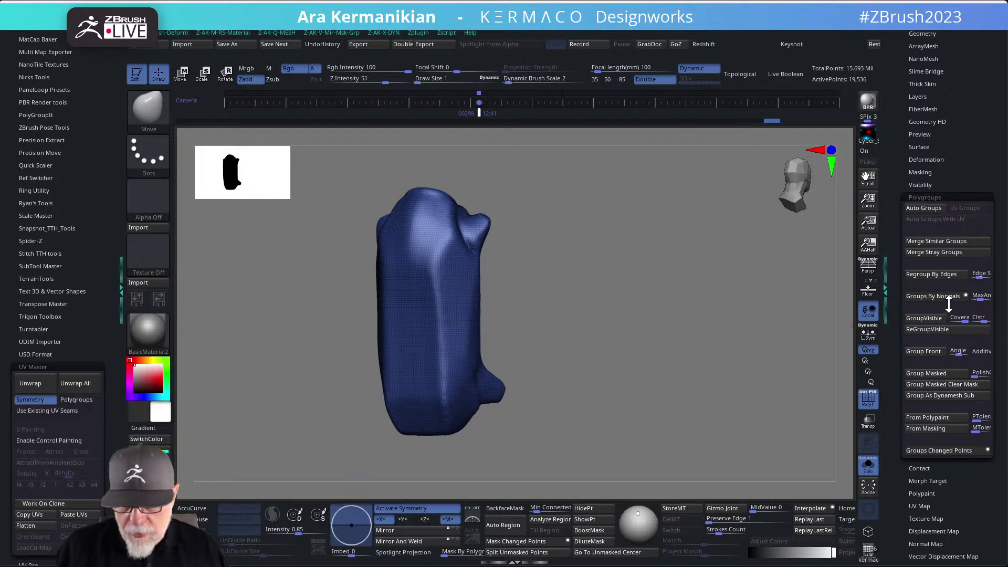
# Try Groups By Normals on the back panel with a different maximum angle tolerance, and undo the grouping.
pyautogui.click(937, 318)
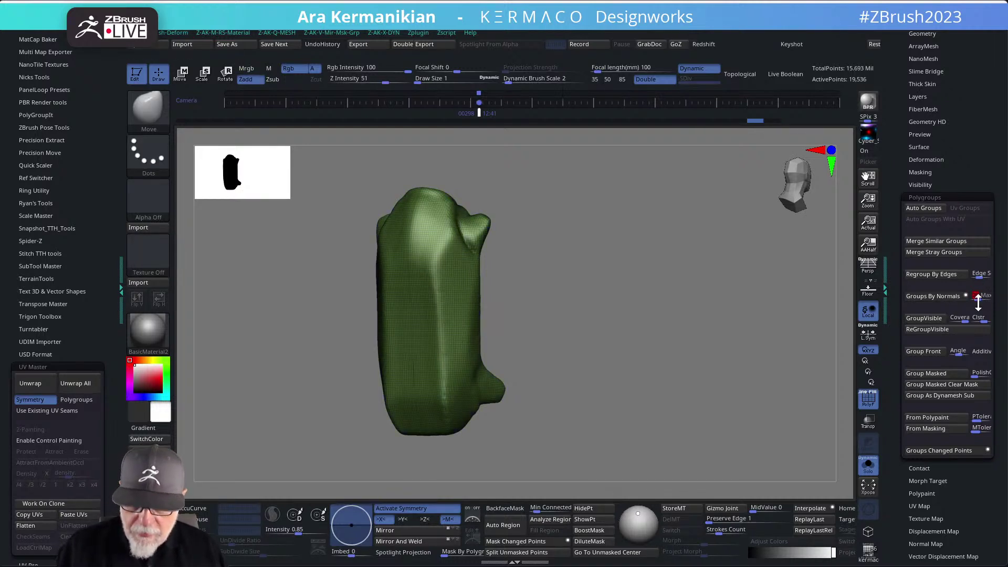
pyautogui.click(951, 329)
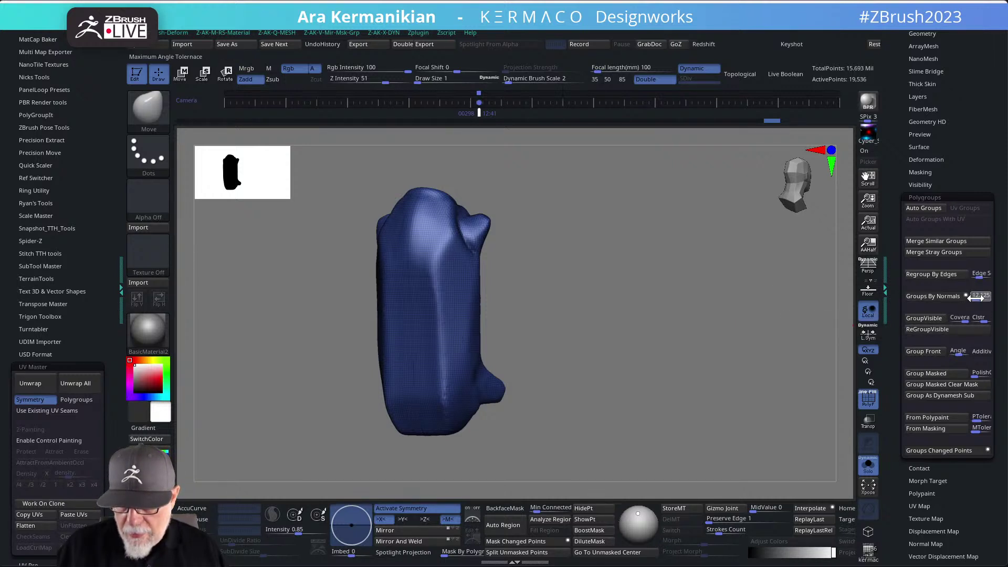
pyautogui.click(916, 297)
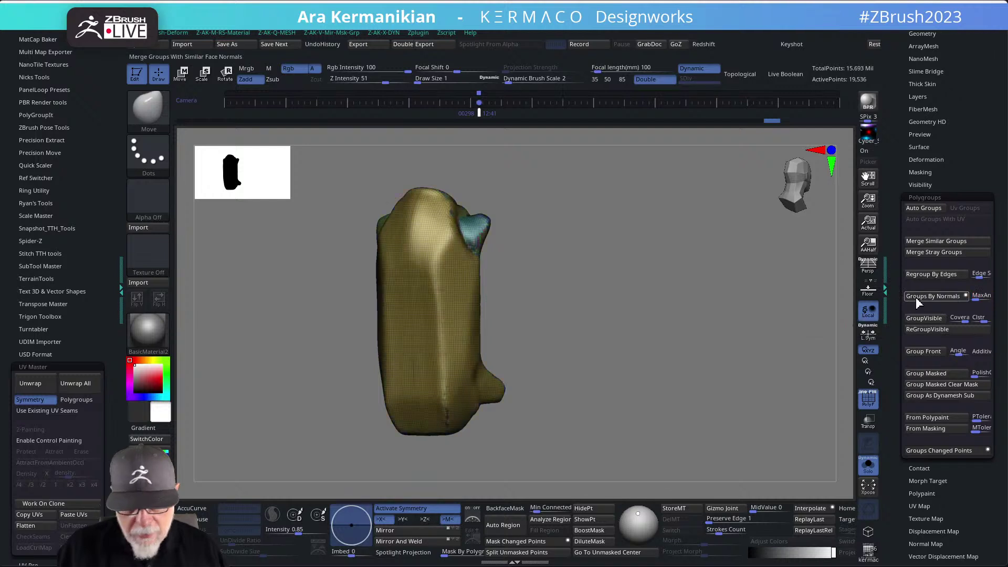
pyautogui.moveTo(668, 304); pyautogui.dragTo(717, 310)
pyautogui.hotkey('ctrl', 'z')
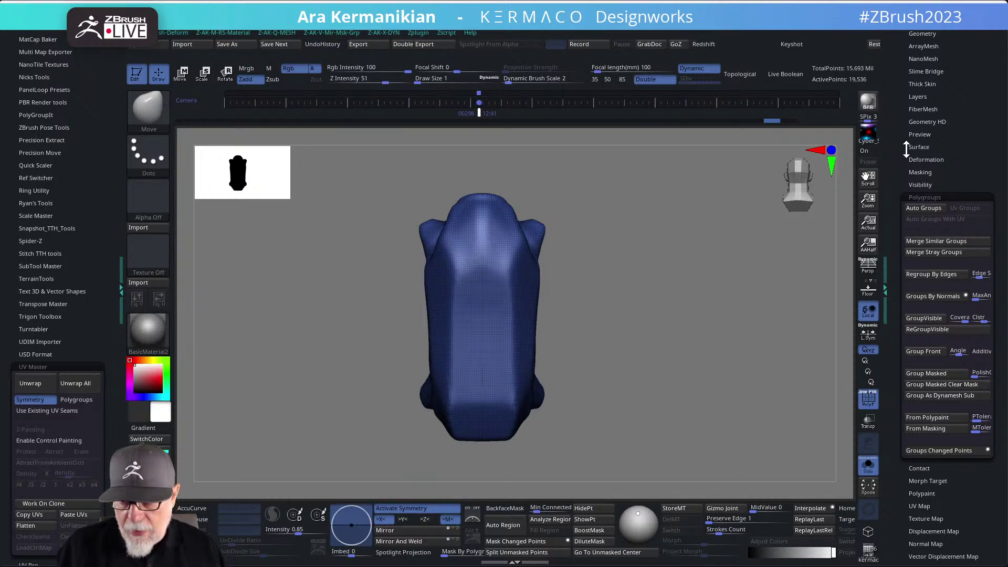
# Remesh the back panel with ZRemesher using the Double polygon count and DetectEdges options.
pyautogui.click(924, 197)
pyautogui.moveTo(908, 148); pyautogui.dragTo(914, 199)
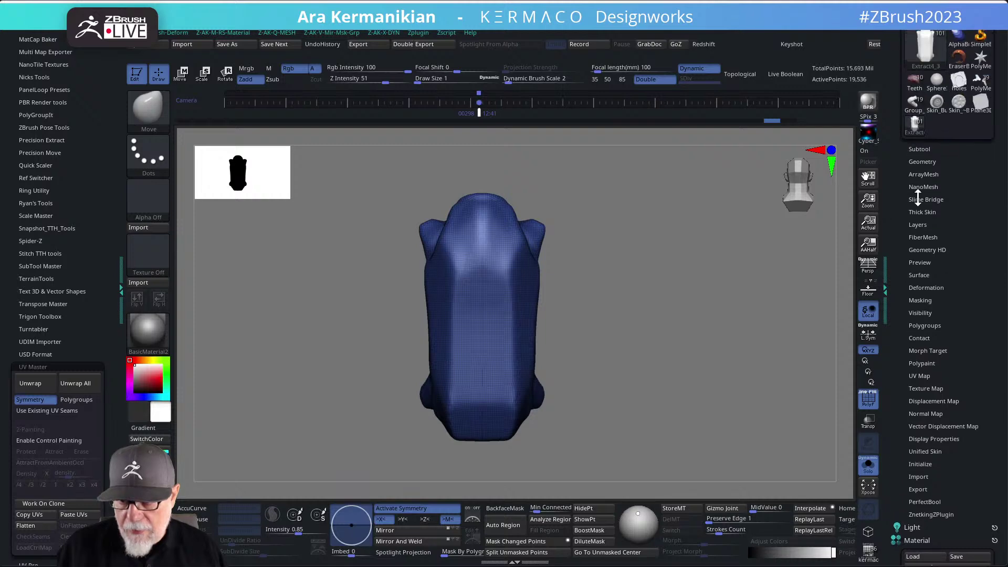
pyautogui.click(932, 162)
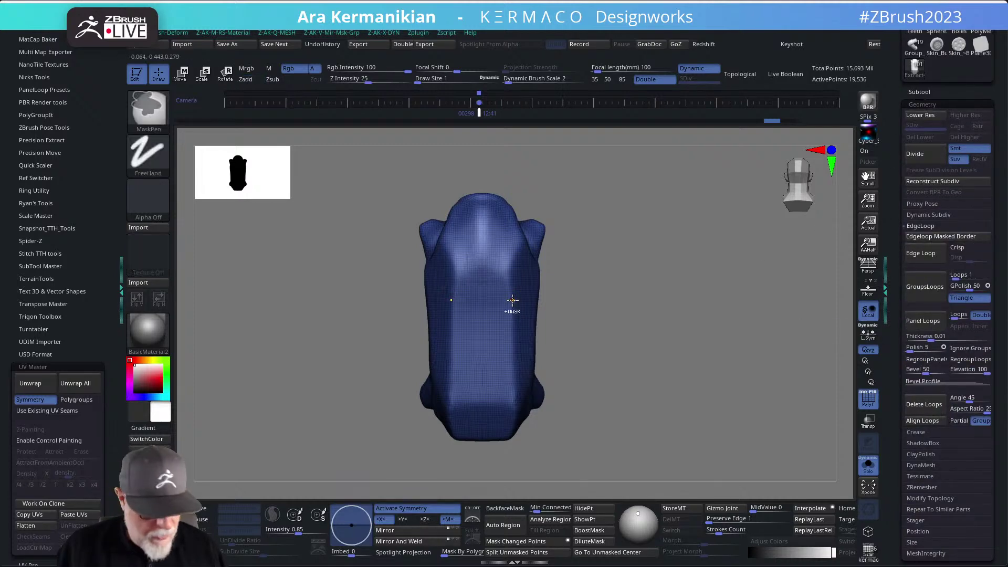
pyautogui.press('m')
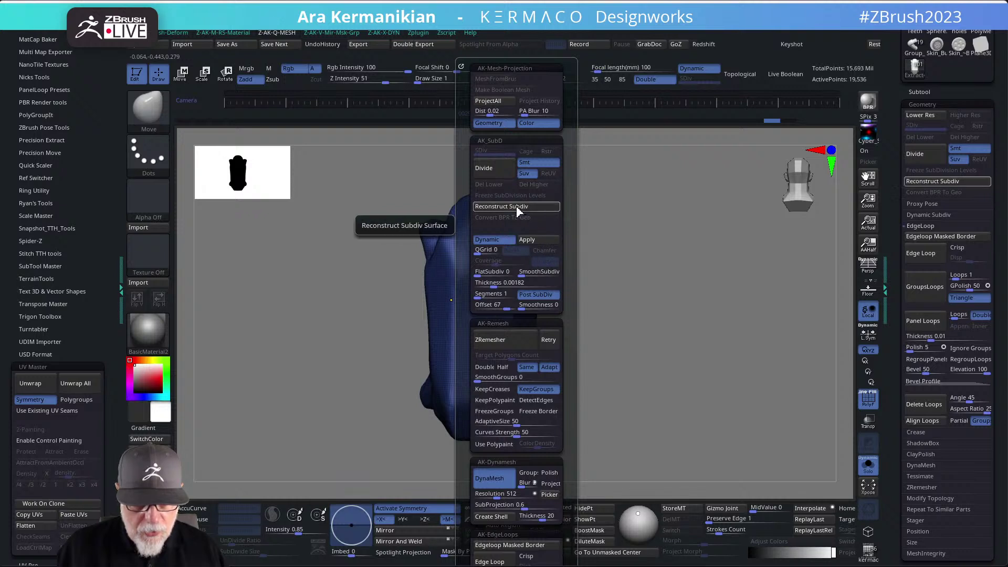
pyautogui.click(534, 398)
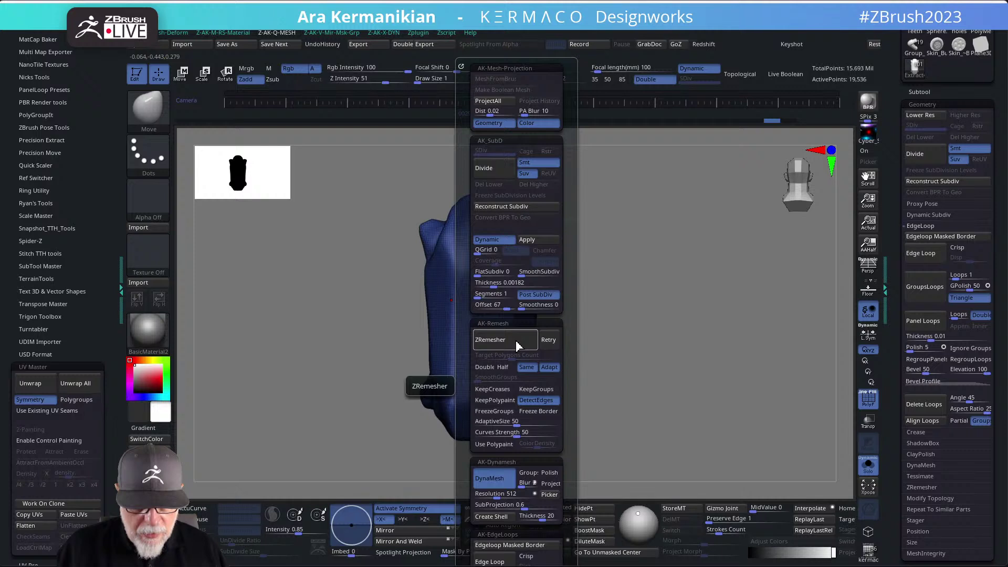
pyautogui.click(480, 367)
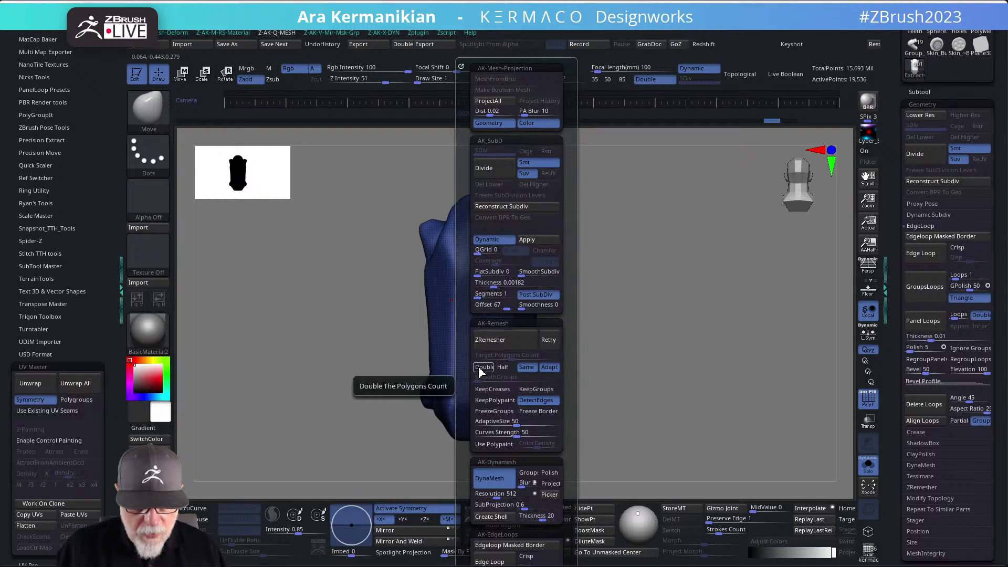
pyautogui.click(521, 338)
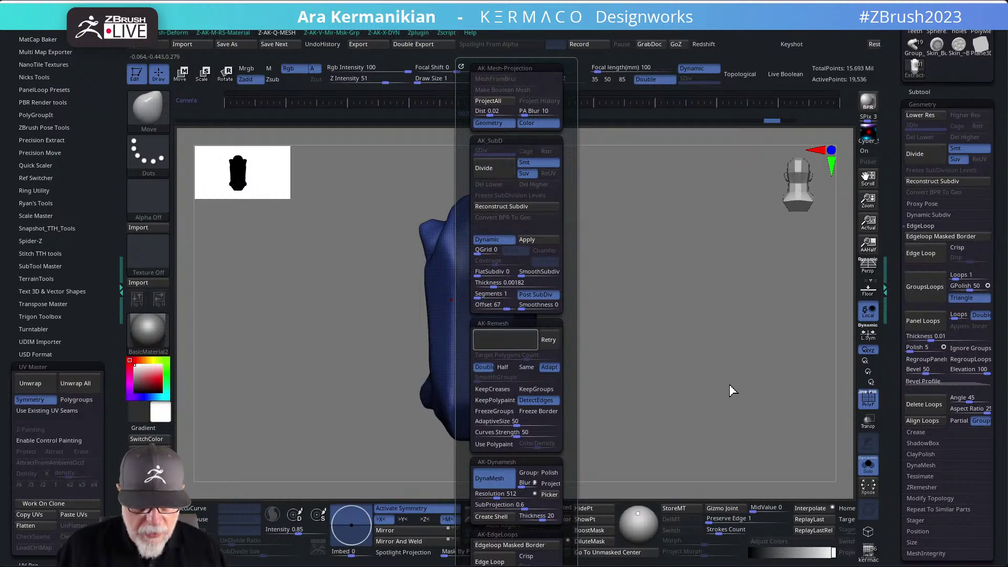
pyautogui.moveTo(729, 382)
pyautogui.mouseDown()
pyautogui.moveTo(633, 335)
pyautogui.moveTo(690, 339)
pyautogui.moveTo(630, 342)
pyautogui.moveTo(655, 340)
pyautogui.moveTo(671, 295)
pyautogui.moveTo(653, 294)
pyautogui.mouseUp()
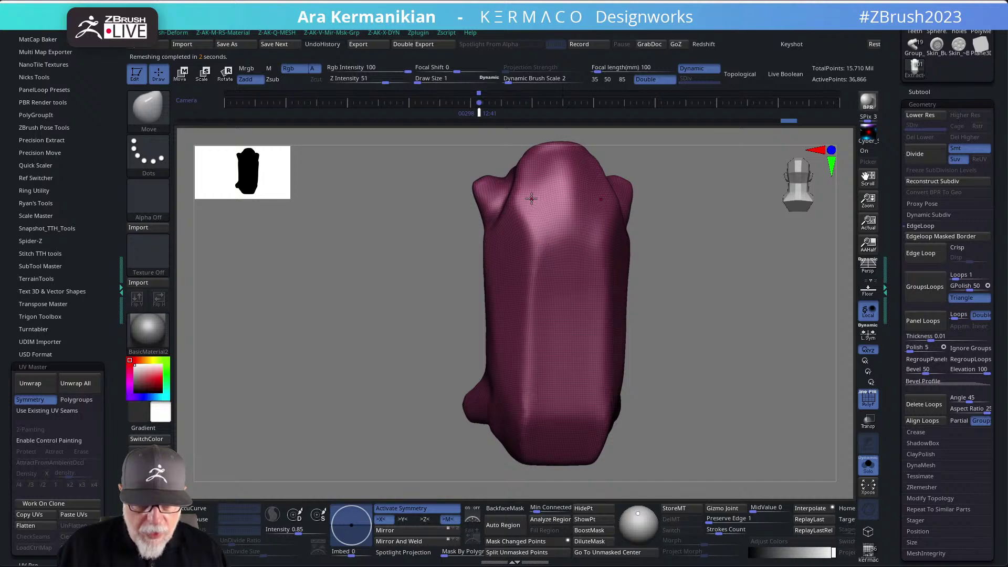
pyautogui.moveTo(727, 311); pyautogui.dragTo(699, 387)
# Subdivide the back panel to SDiv 3 and hide its polyframe.
pyautogui.press('ctrl')
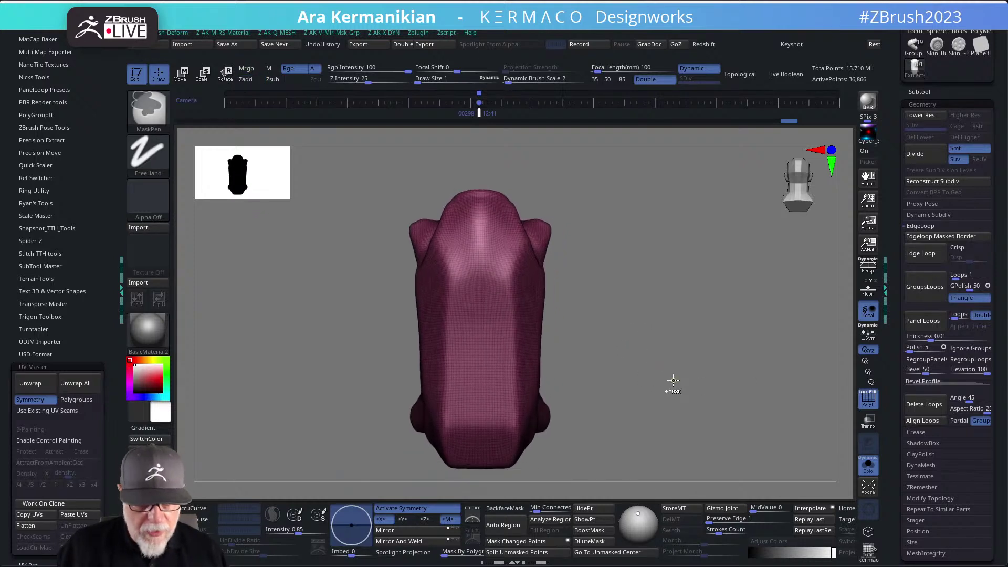
pyautogui.hotkey('ctrl', 'd')
pyautogui.hotkey('ctrl', 'd')
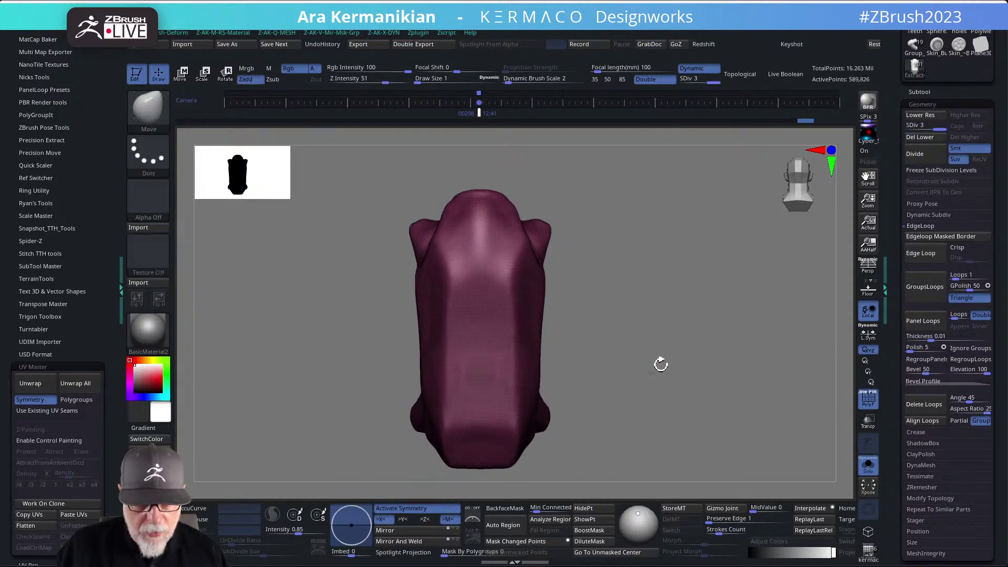
pyautogui.click(868, 407)
pyautogui.moveTo(655, 341)
pyautogui.mouseDown()
pyautogui.moveTo(601, 340)
pyautogui.moveTo(667, 340)
pyautogui.mouseUp()
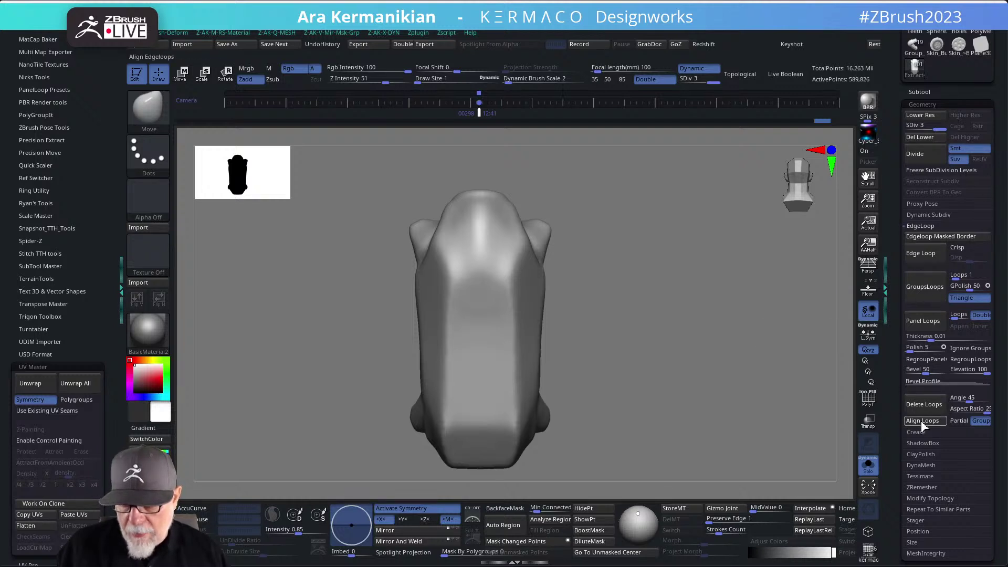
# Try ClayPolish on the back panel, and step through the undo history to the unpolished SDiv 3 mesh.
pyautogui.click(921, 456)
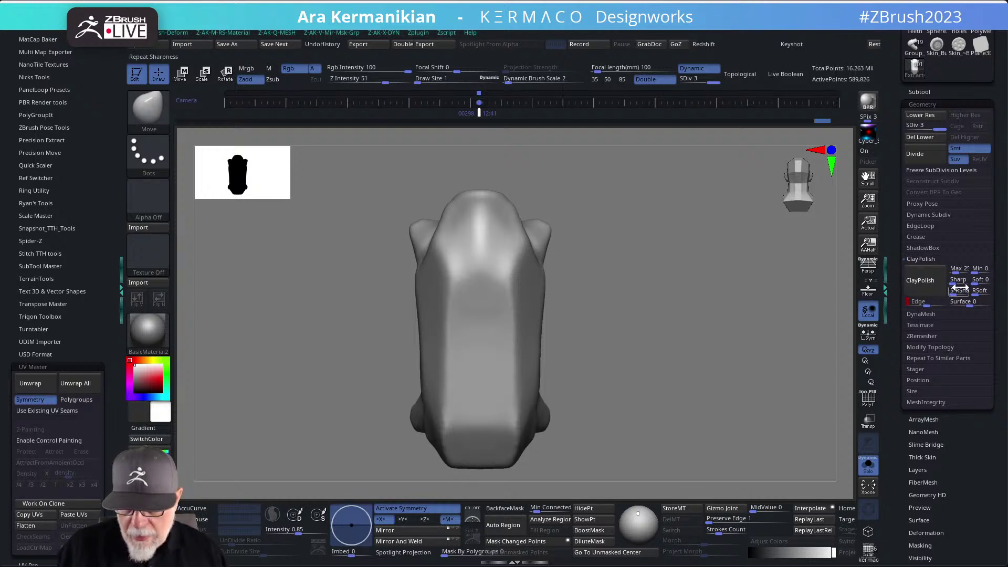
pyautogui.click(923, 293)
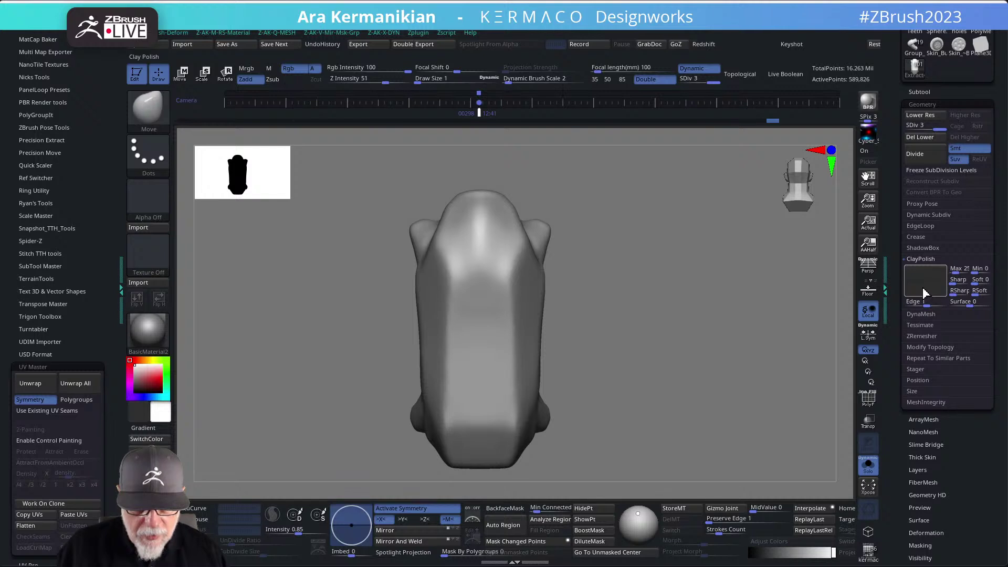
pyautogui.moveTo(686, 336)
pyautogui.mouseDown()
pyautogui.moveTo(625, 337)
pyautogui.moveTo(683, 325)
pyautogui.moveTo(711, 326)
pyautogui.moveTo(691, 329)
pyautogui.moveTo(714, 341)
pyautogui.mouseUp()
pyautogui.press('ctrl')
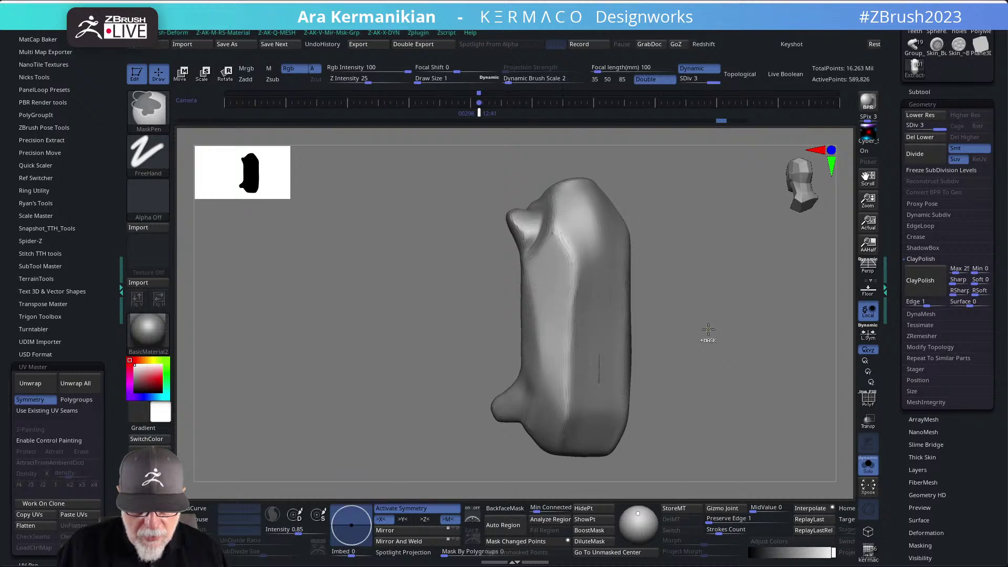
pyautogui.hotkey('ctrl', 'z')
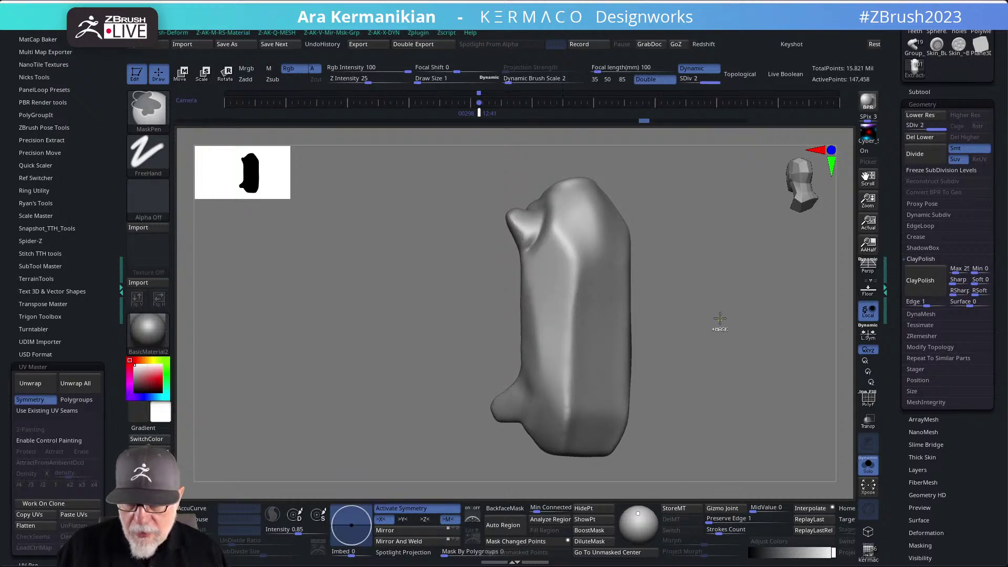
pyautogui.hotkey('ctrl', 'z')
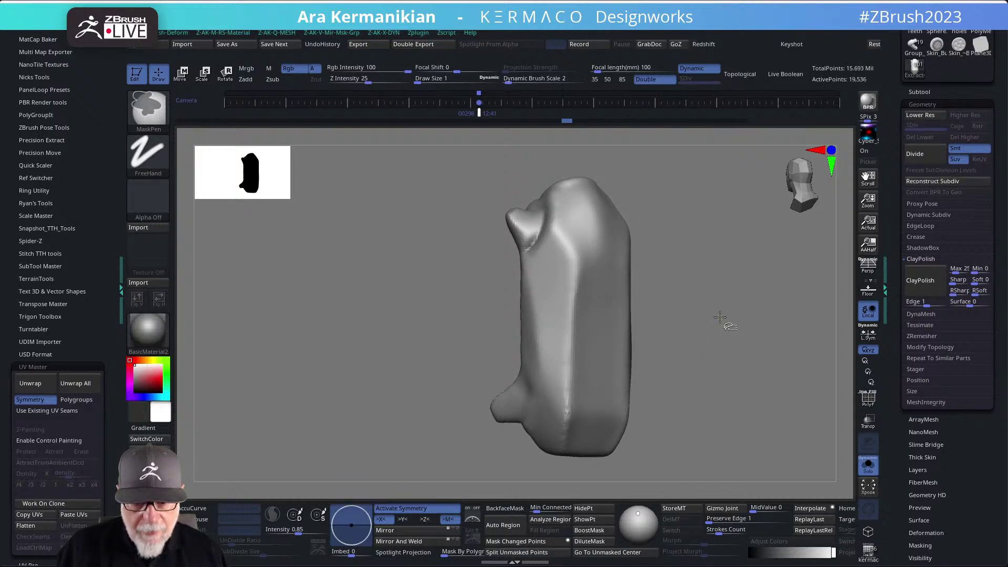
pyautogui.hotkey('ctrl', 'shift', 'z')
pyautogui.hotkey('ctrl', 'shift', 'z')
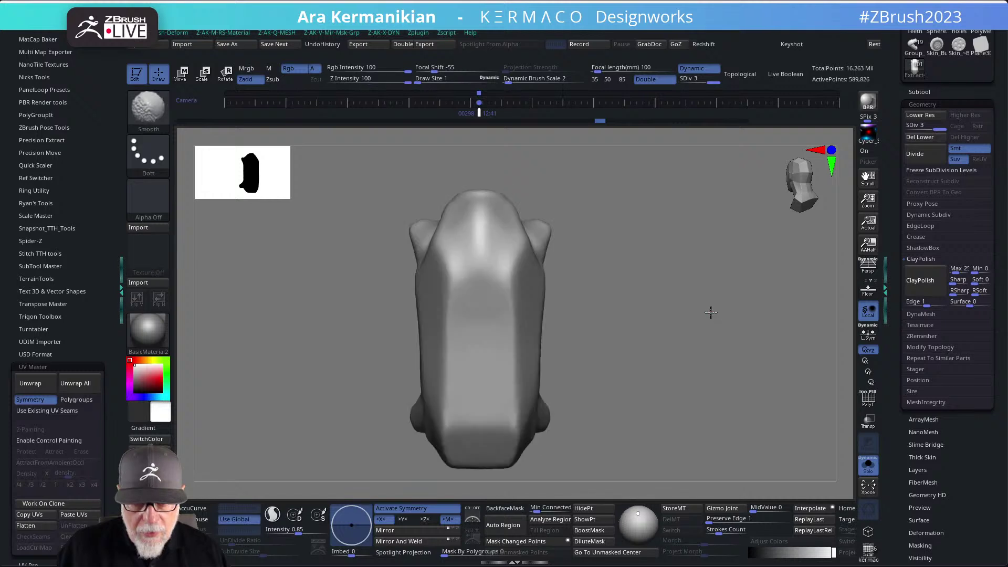
pyautogui.hotkey('ctrl', 'shift', 'z')
pyautogui.hotkey('ctrl', 'shift', 'z')
pyautogui.hotkey('ctrl', 'shift', 'z')
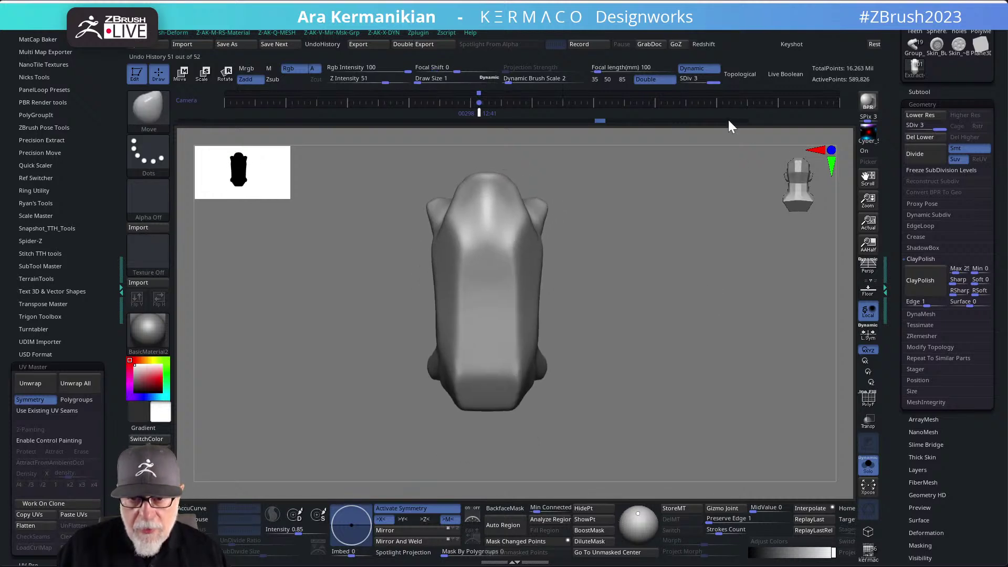
# Remesh the subdivided back panel with ZRemesher using the Half polygon count option, and show its polyframe.
pyautogui.press('q')
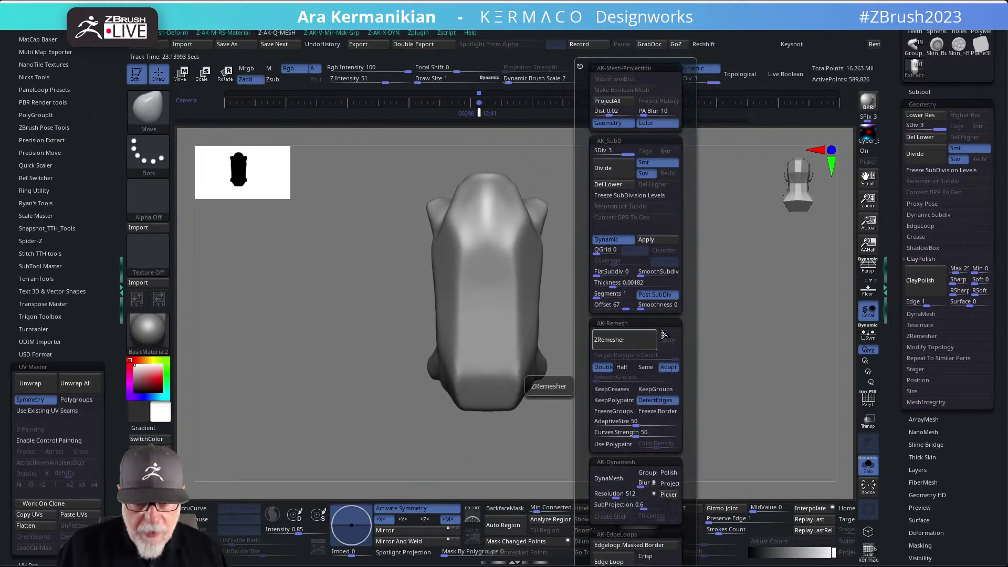
pyautogui.click(623, 367)
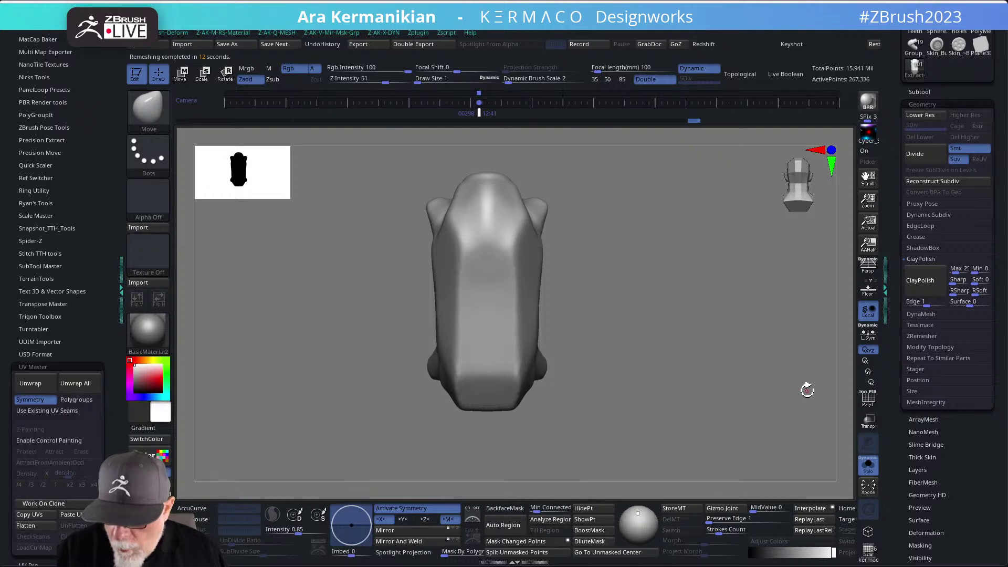
pyautogui.click(868, 399)
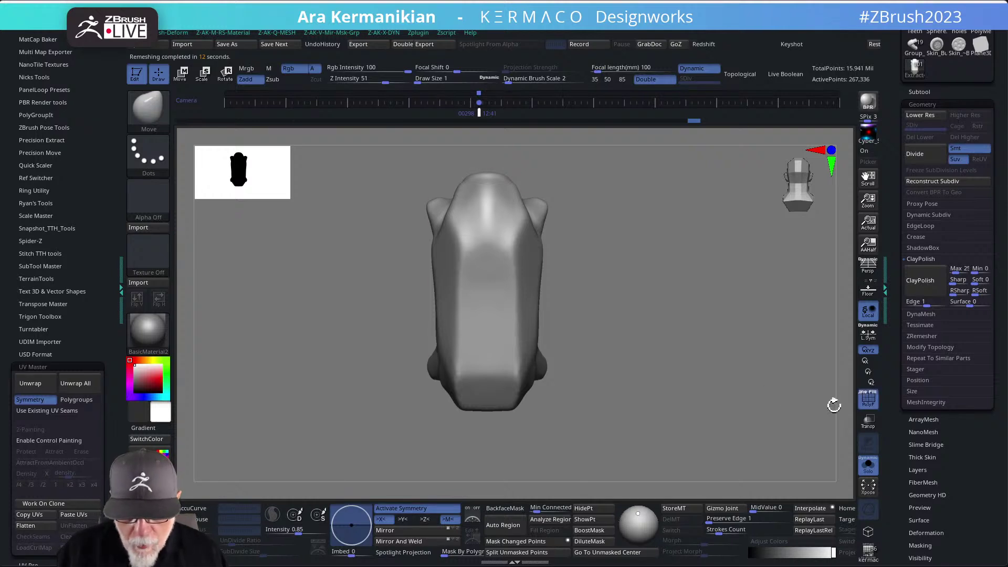
pyautogui.moveTo(630, 387)
pyautogui.mouseDown()
pyautogui.moveTo(658, 395)
pyautogui.moveTo(677, 315)
pyautogui.moveTo(688, 306)
pyautogui.moveTo(698, 347)
pyautogui.moveTo(714, 302)
pyautogui.mouseUp()
# Run ZRemesher on the back panel again with the Half option to reduce its polygon density further.
pyautogui.press('ctrl')
pyautogui.hotkey('ctrl', 'q')
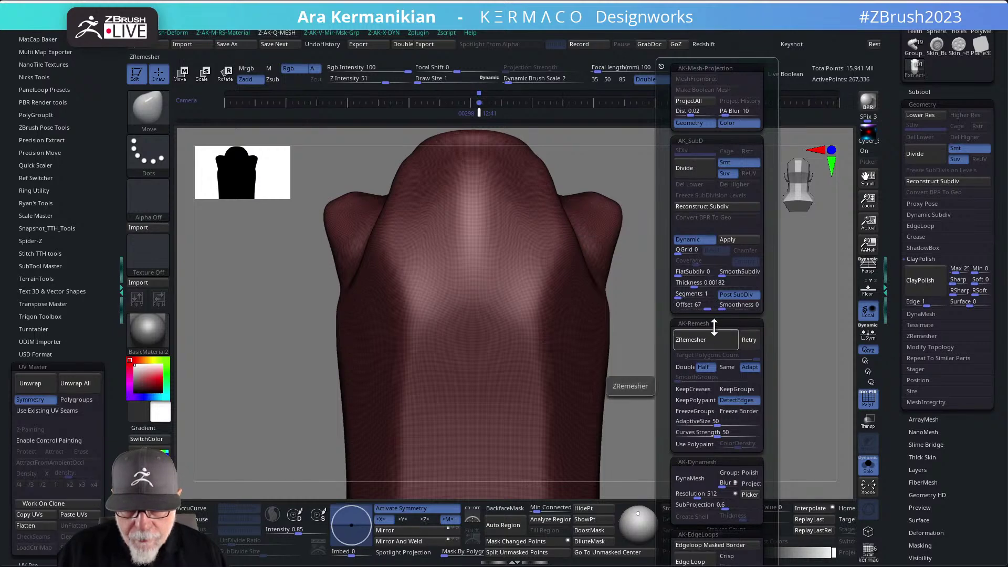
pyautogui.click(708, 342)
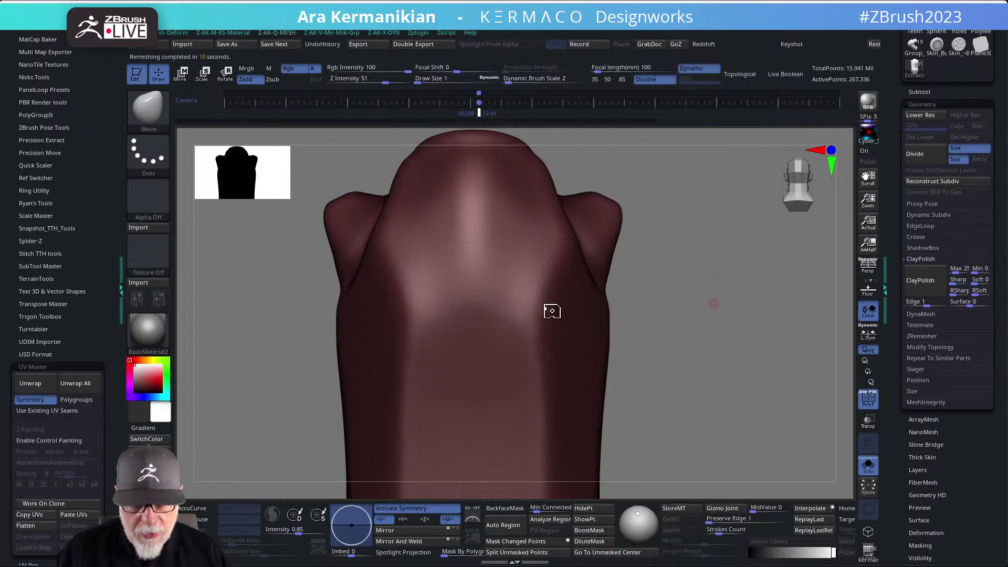
pyautogui.press('ctrl')
pyautogui.press('q')
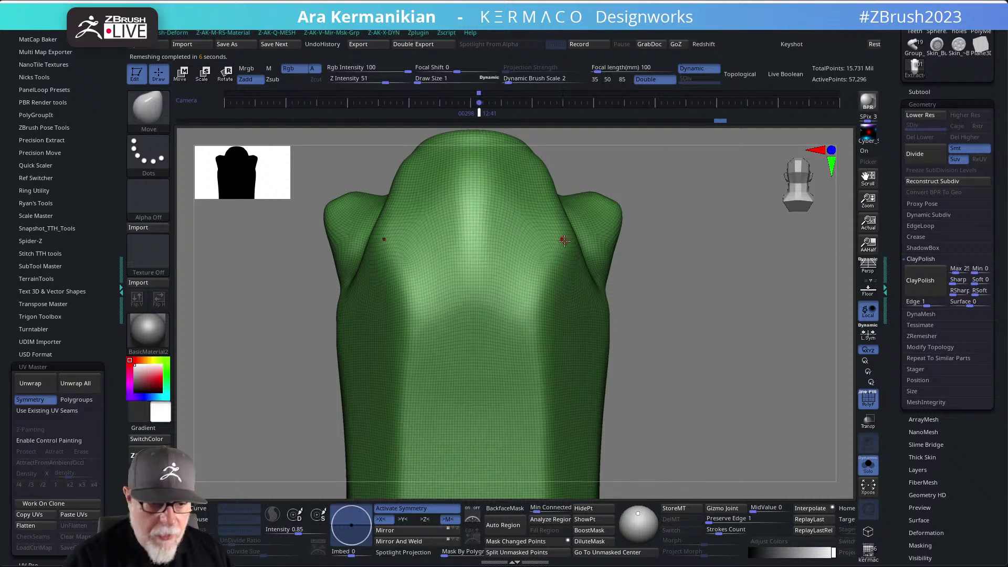
# Switch to the DamStandard brush, hide the back panel's polyframe, and enlarge the draw size to about 8.5.
pyautogui.press('b')
pyautogui.press('d')
pyautogui.press('s')
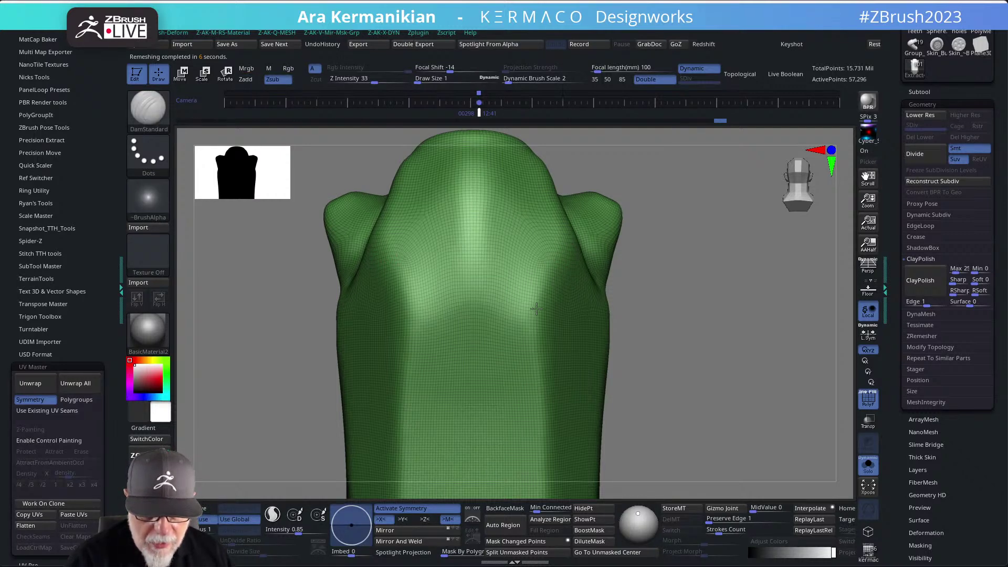
pyautogui.press('f')
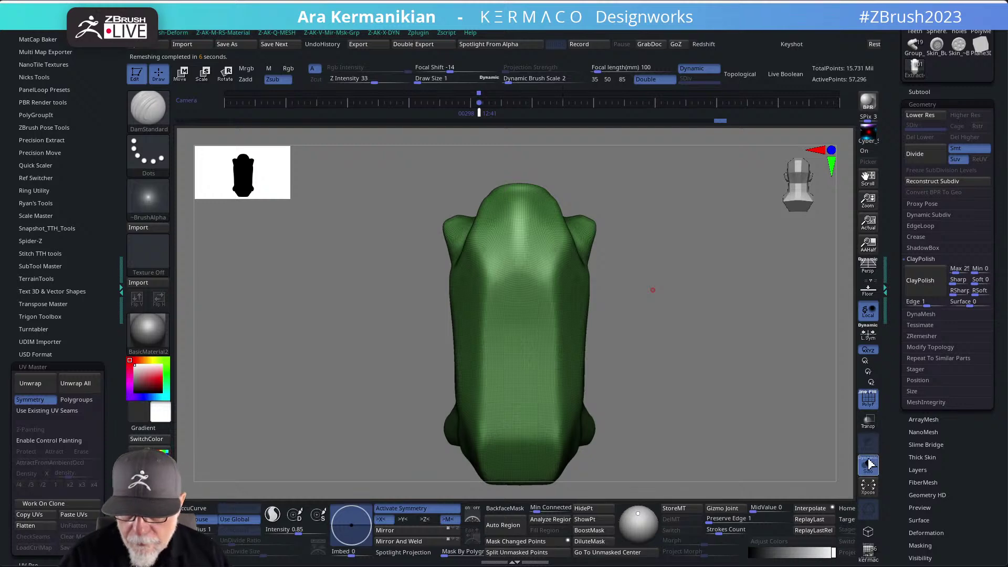
pyautogui.hotkey('shift', 'alt', 's')
pyautogui.click(868, 465)
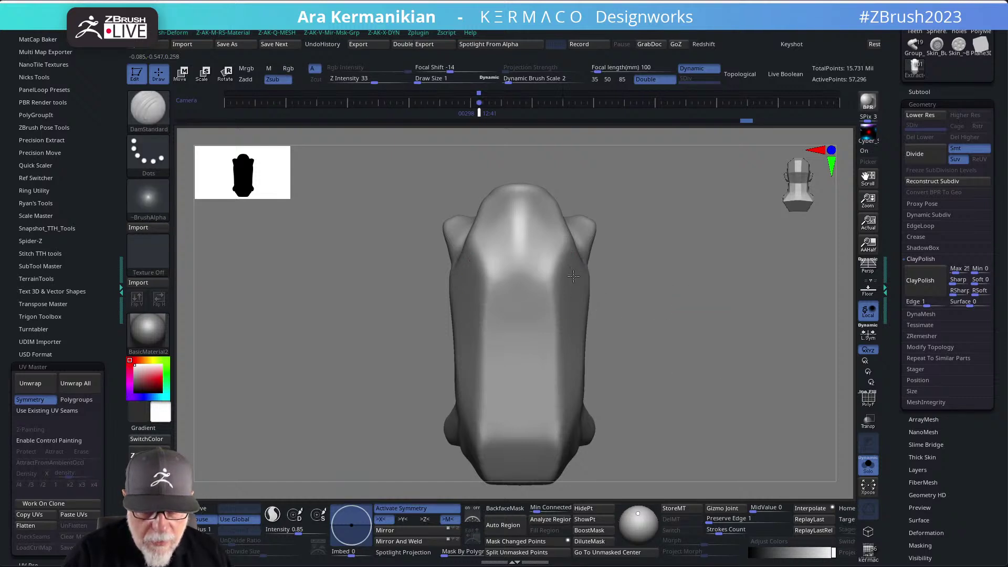
pyautogui.moveTo(607, 358)
pyautogui.mouseDown()
pyautogui.moveTo(659, 333)
pyautogui.moveTo(648, 354)
pyautogui.moveTo(661, 360)
pyautogui.mouseUp()
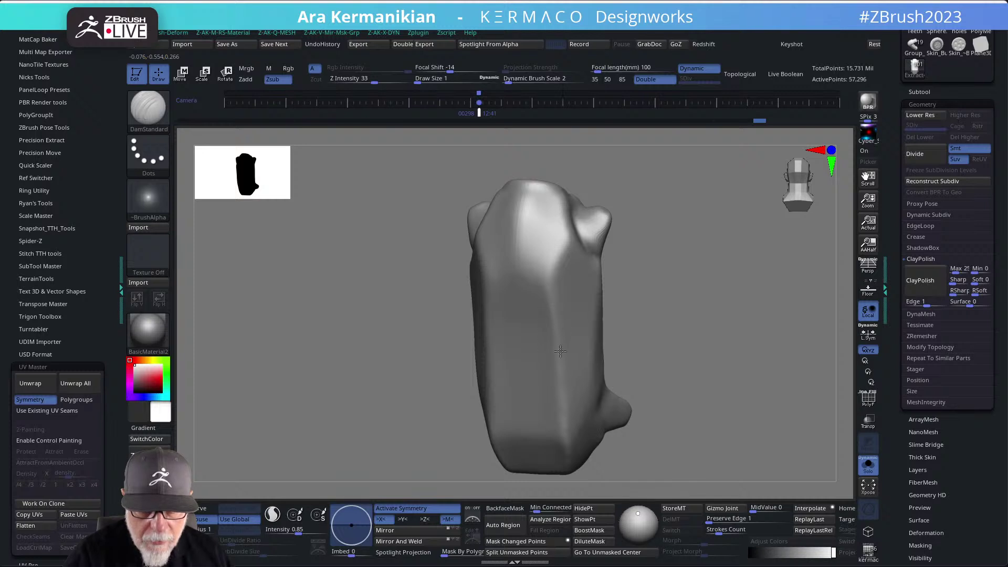
pyautogui.moveTo(629, 309)
pyautogui.mouseDown()
pyautogui.moveTo(643, 310)
pyautogui.moveTo(633, 294)
pyautogui.mouseUp()
pyautogui.press('s')
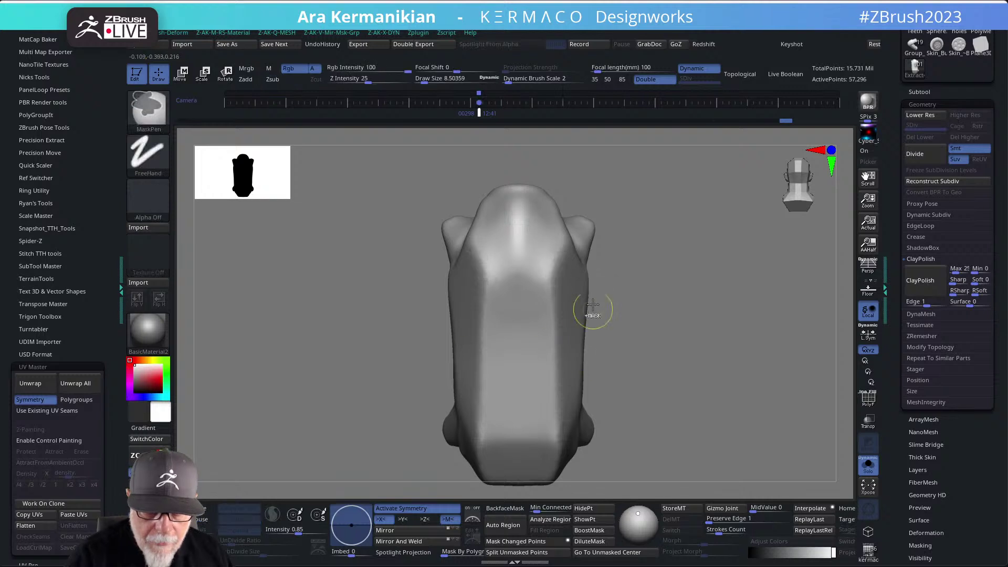
# Carve symmetrical DamStandard creases along the long edges and across the upper and lower ends of the back panel's central facet.
pyautogui.moveTo(570, 250)
pyautogui.mouseDown()
pyautogui.moveTo(549, 275)
pyautogui.moveTo(556, 417)
pyautogui.mouseUp()
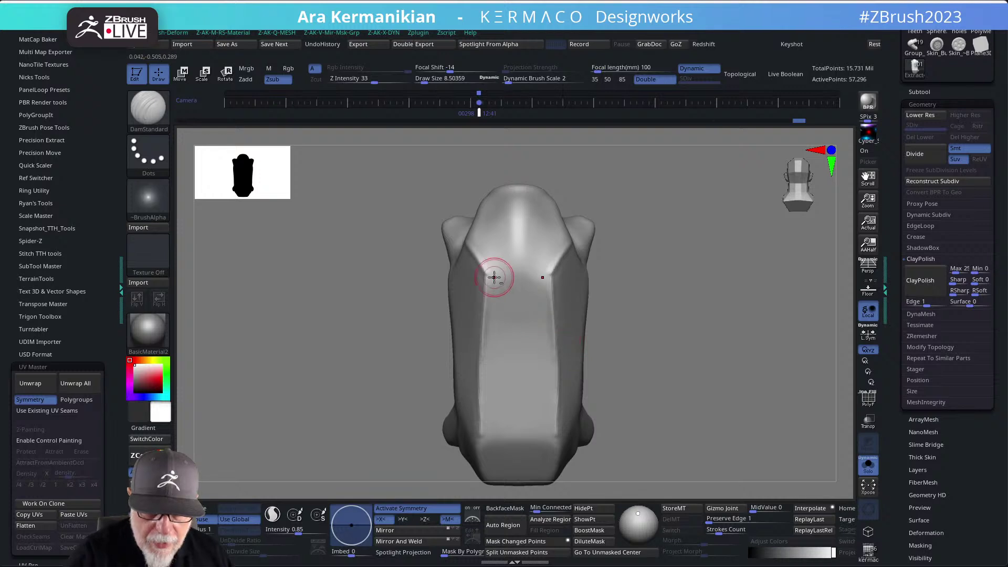
pyautogui.moveTo(490, 275); pyautogui.dragTo(552, 276)
pyautogui.keyDown('alt'); pyautogui.moveTo(650, 412); pyautogui.dragTo(659, 323); pyautogui.keyUp('alt')
pyautogui.moveTo(500, 358); pyautogui.dragTo(559, 361)
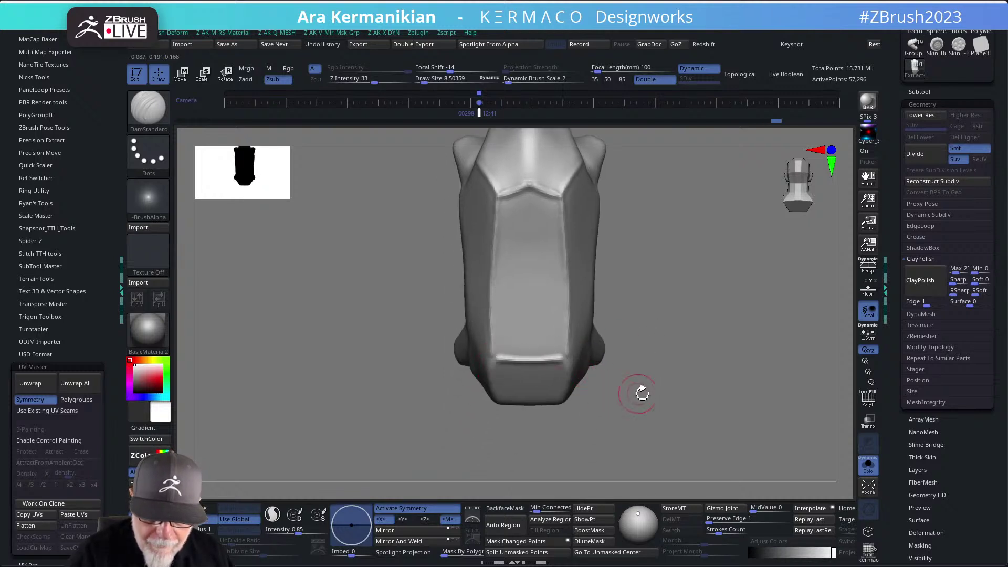
pyautogui.moveTo(630, 389); pyautogui.dragTo(569, 366)
pyautogui.moveTo(568, 406)
pyautogui.mouseDown()
pyautogui.moveTo(653, 370)
pyautogui.moveTo(509, 401)
pyautogui.mouseUp()
# Try straight DamStandard creases along the outer edge of the back panel's side facet, and undo them.
pyautogui.moveTo(649, 341); pyautogui.dragTo(416, 259)
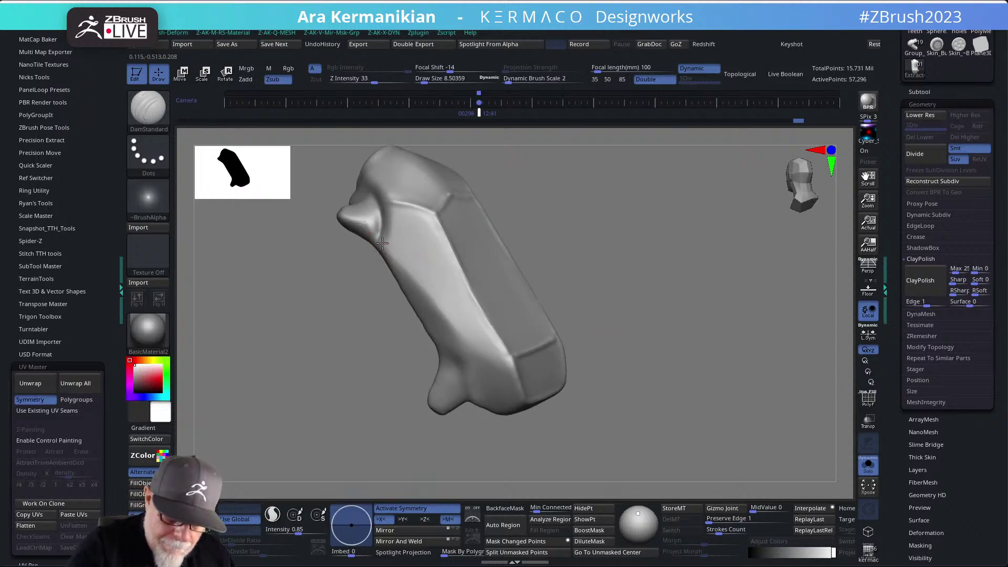
pyautogui.keyDown('shift'); pyautogui.moveTo(438, 318); pyautogui.dragTo(470, 346); pyautogui.keyUp('shift')
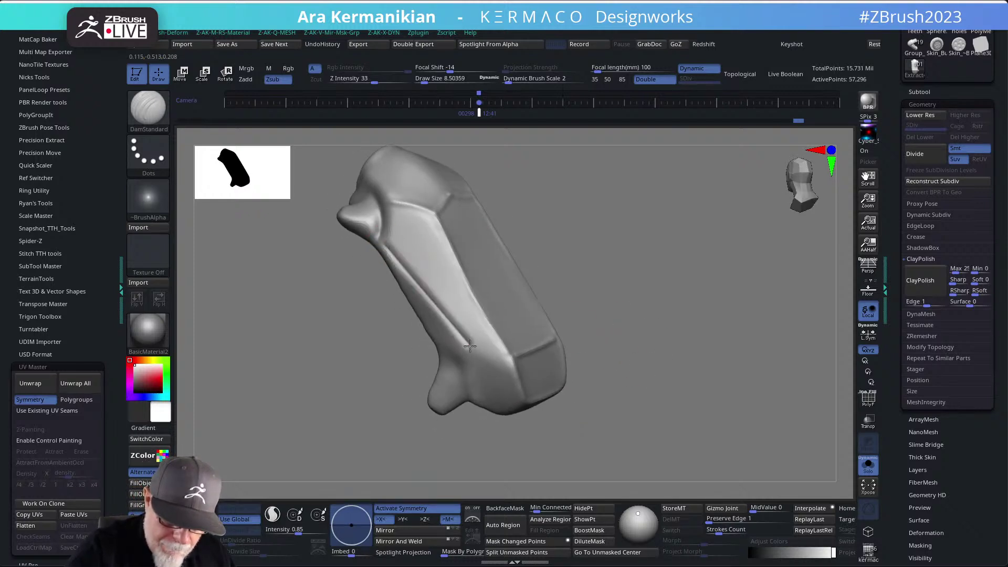
pyautogui.press('1')
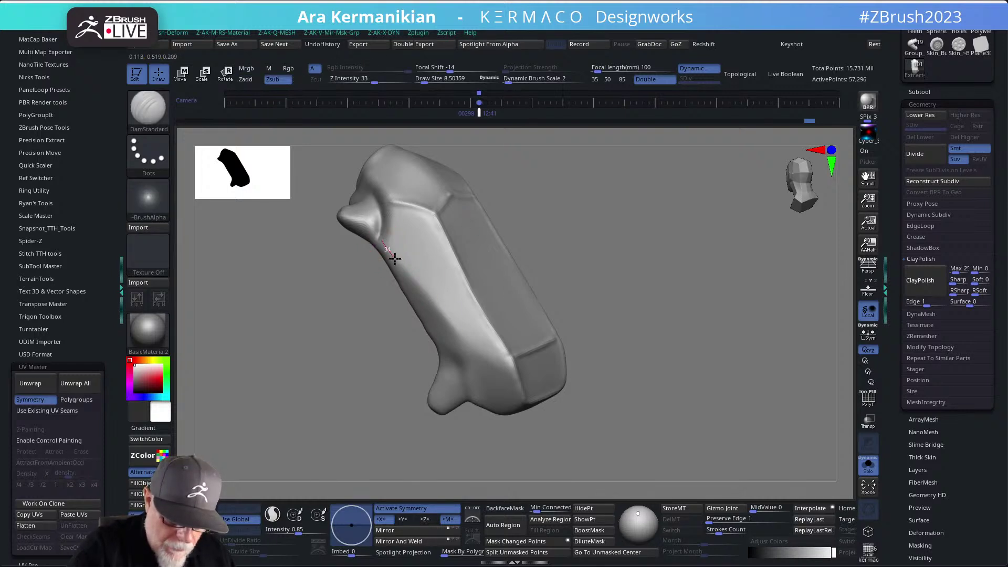
pyautogui.keyDown('shift'); pyautogui.moveTo(431, 302); pyautogui.dragTo(463, 341); pyautogui.keyUp('shift')
pyautogui.hotkey('ctrl', 'z')
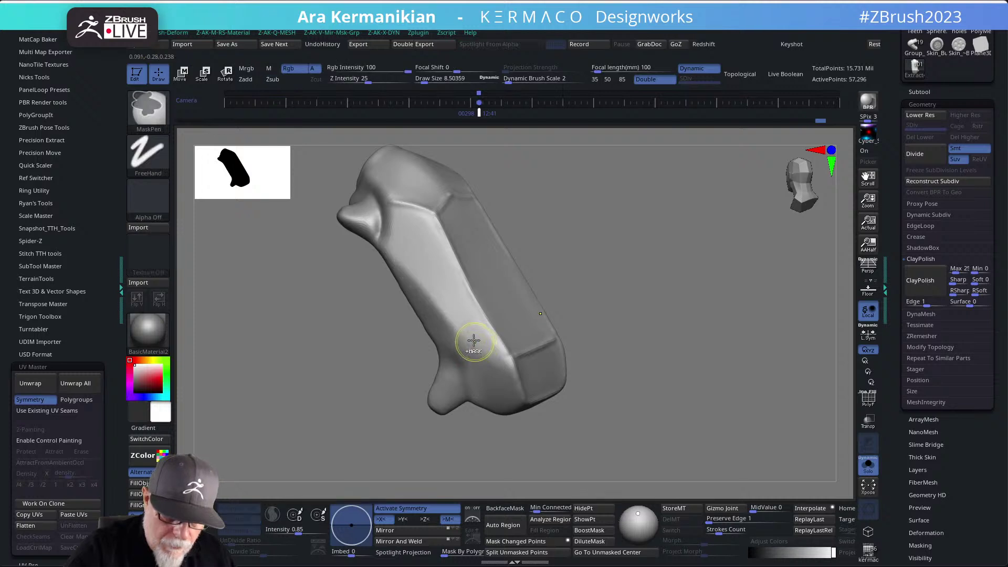
# Carve a DamStandard crease along the side facet's outer edge, from below the upper knob to the central facet's lower corner.
pyautogui.press('shift')
pyautogui.press('shift')
pyautogui.moveTo(388, 248)
pyautogui.mouseDown()
pyautogui.moveTo(478, 352)
pyautogui.moveTo(511, 371)
pyautogui.mouseUp()
pyautogui.press('shift')
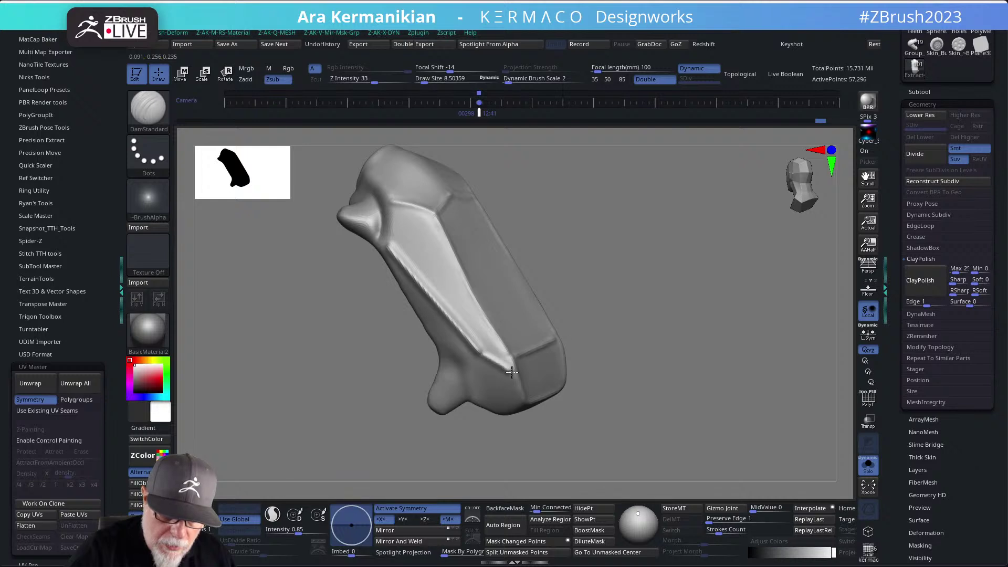
# Remesh the back panel with ZRemesher at half its polygon count and show its polyframe.
pyautogui.moveTo(628, 308)
pyautogui.mouseDown()
pyautogui.moveTo(682, 267)
pyautogui.moveTo(682, 309)
pyautogui.moveTo(660, 297)
pyautogui.mouseUp()
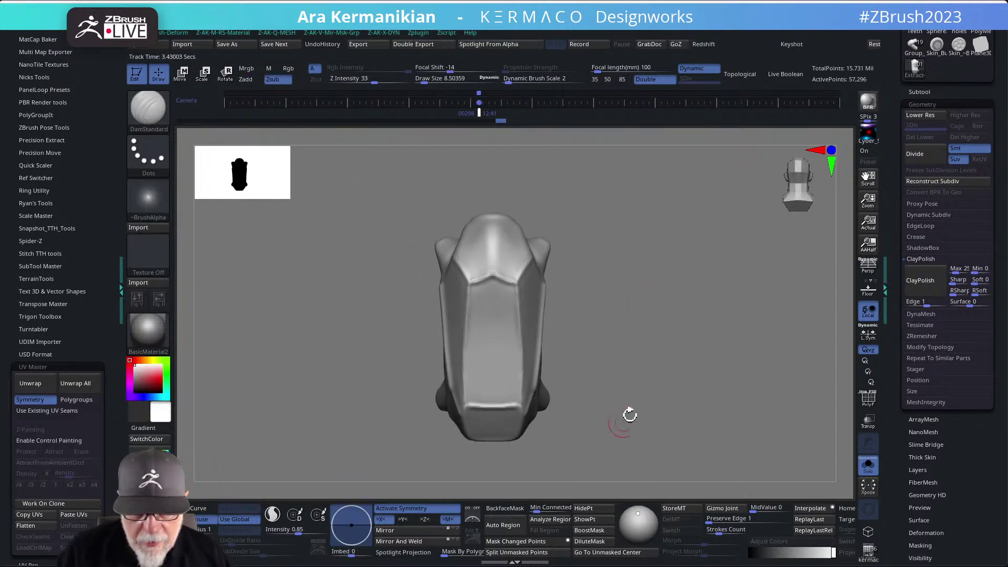
pyautogui.hotkey('shift', 'q')
pyautogui.click(740, 339)
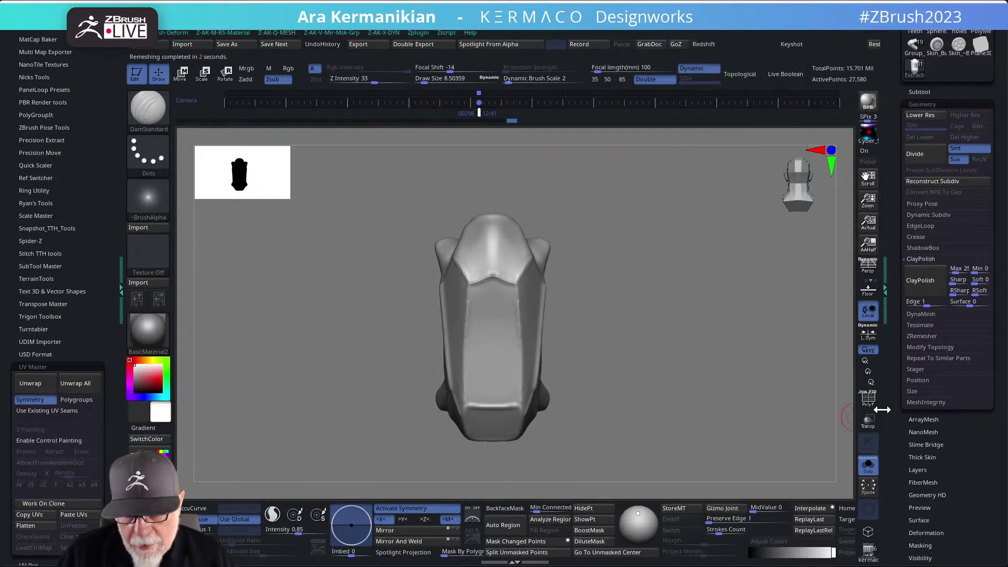
pyautogui.click(868, 399)
# Smooth the carved creases along the back panel's central facet, its lower edge, and the side facet's outer edge.
pyautogui.moveTo(702, 342)
pyautogui.keyDown('ctrl'); pyautogui.mouseDown(button='right')
pyautogui.moveTo(638, 329)
pyautogui.moveTo(670, 309)
pyautogui.moveTo(670, 289)
pyautogui.moveTo(591, 234)
pyautogui.mouseUp(button='right'); pyautogui.keyUp('ctrl')
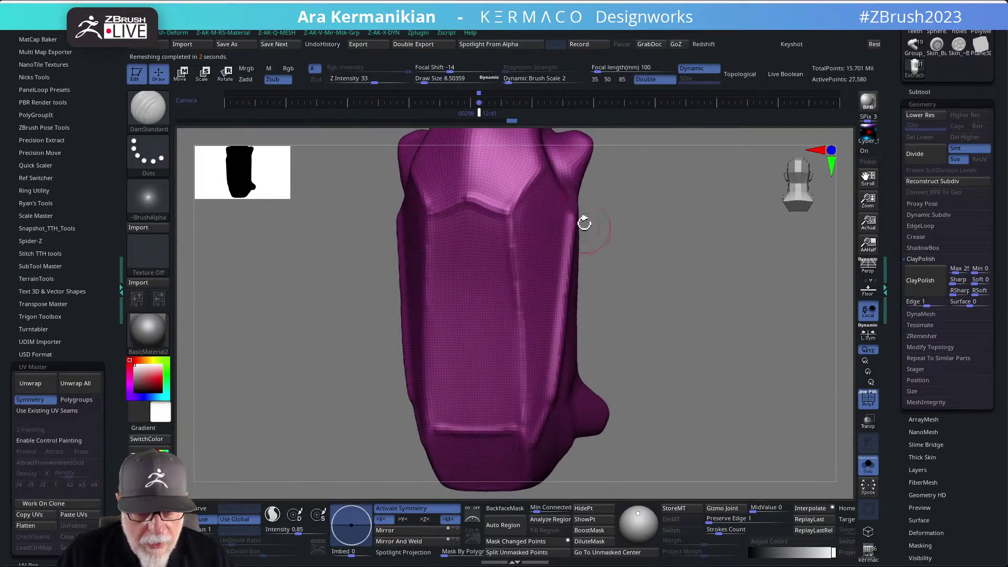
pyautogui.press('shift')
pyautogui.moveTo(532, 177)
pyautogui.keyDown('shift'); pyautogui.mouseDown()
pyautogui.moveTo(488, 205)
pyautogui.moveTo(494, 247)
pyautogui.mouseUp(); pyautogui.keyUp('shift')
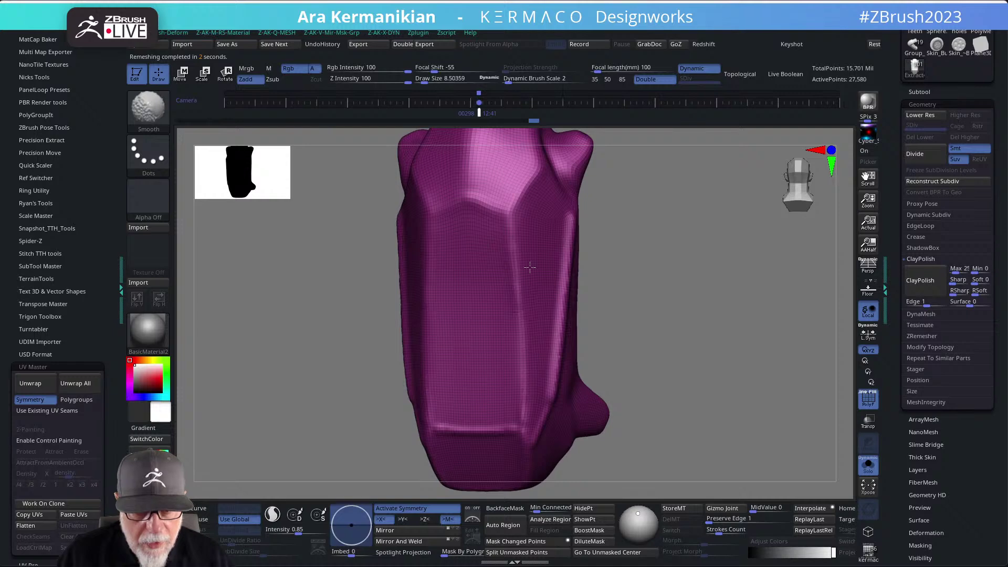
pyautogui.keyDown('shift'); pyautogui.moveTo(525, 409); pyautogui.dragTo(418, 426); pyautogui.keyUp('shift')
pyautogui.keyDown('shift'); pyautogui.moveTo(560, 265); pyautogui.dragTo(550, 387); pyautogui.keyUp('shift')
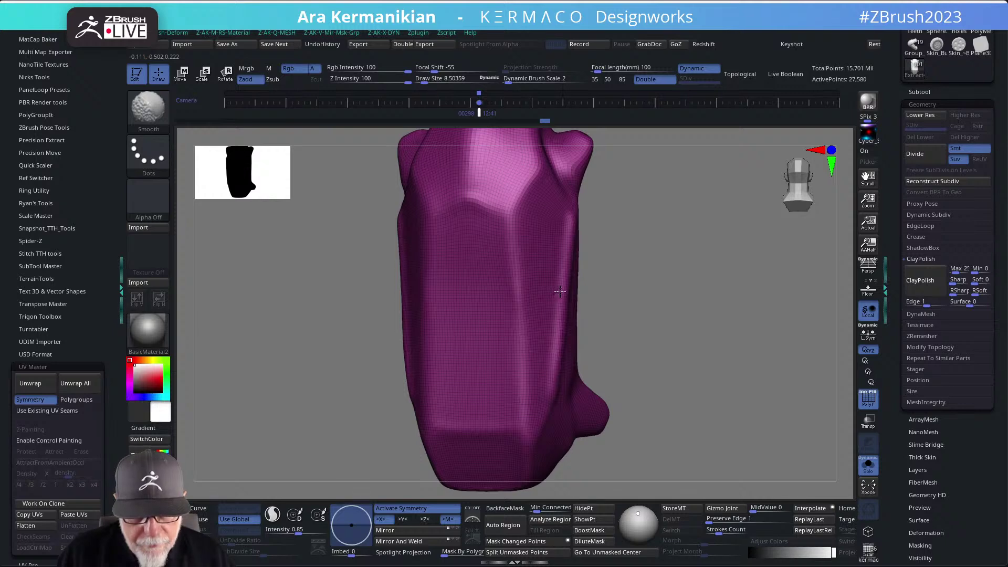
pyautogui.moveTo(697, 345); pyautogui.dragTo(410, 128)
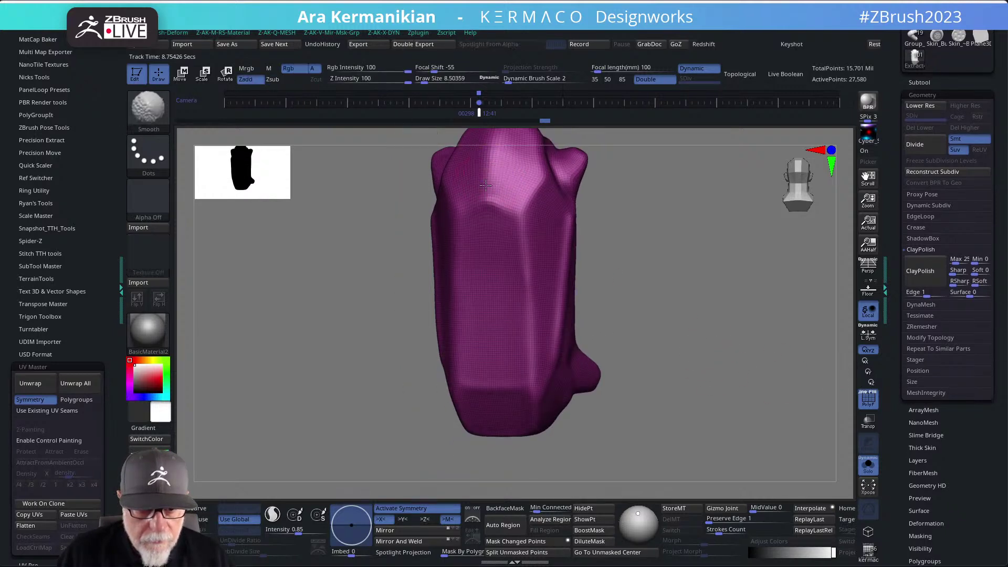
pyautogui.moveTo(607, 272); pyautogui.dragTo(727, 295)
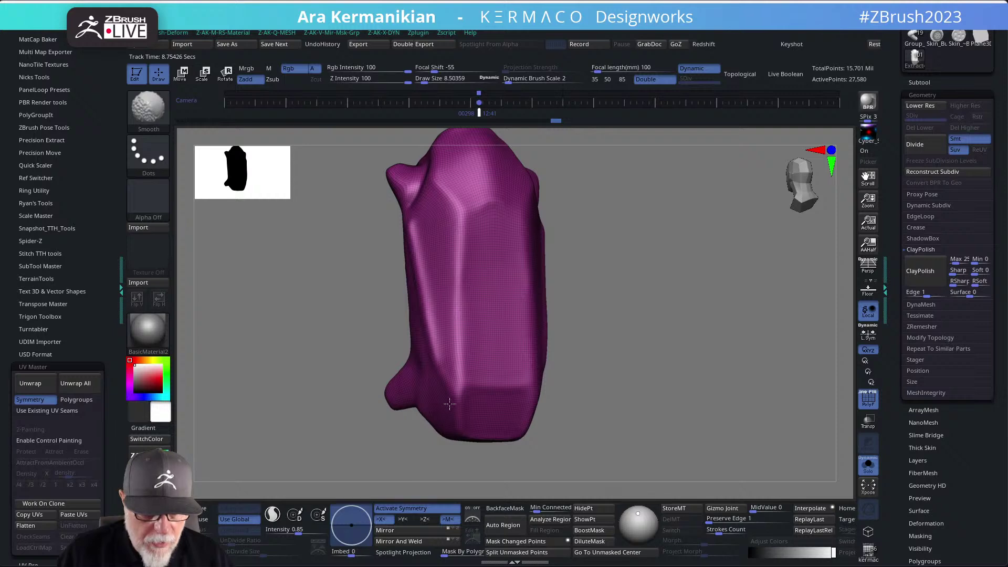
pyautogui.moveTo(472, 407); pyautogui.dragTo(585, 387)
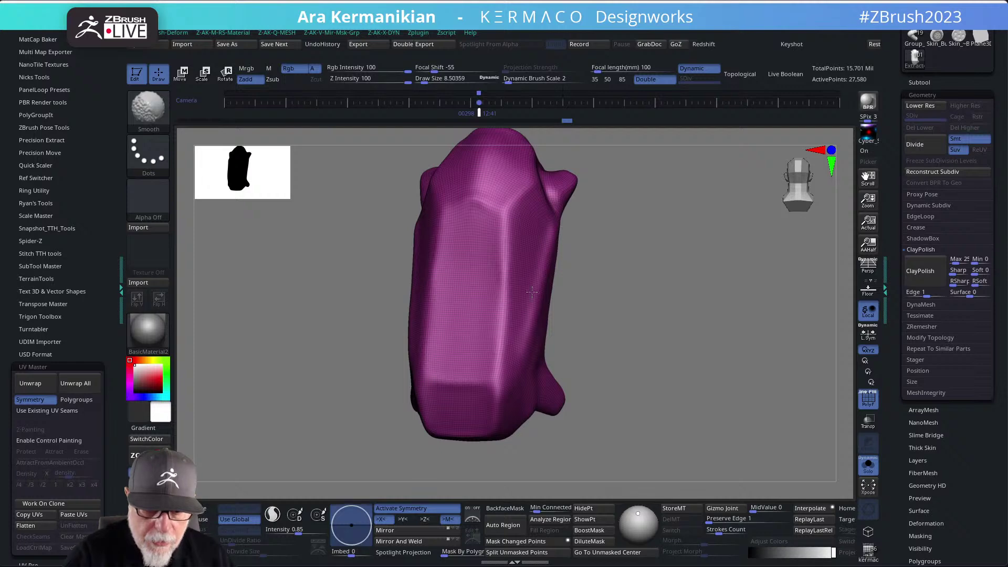
pyautogui.press('shift')
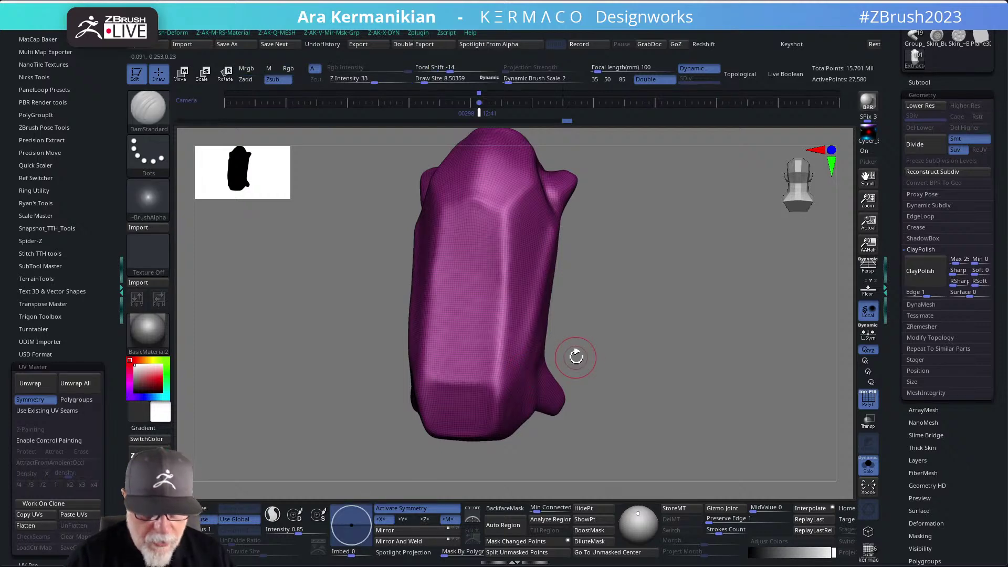
# Switch to the hPolish brush and enlarge the draw size to about 11.
pyautogui.press('b')
pyautogui.press('h')
pyautogui.press('p')
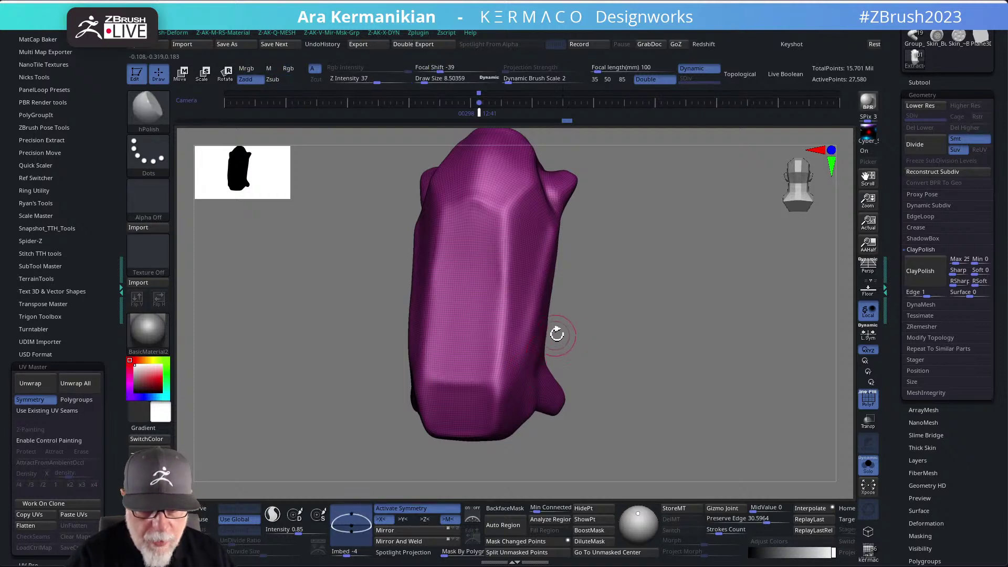
pyautogui.moveTo(573, 337); pyautogui.dragTo(583, 344)
pyautogui.press('s')
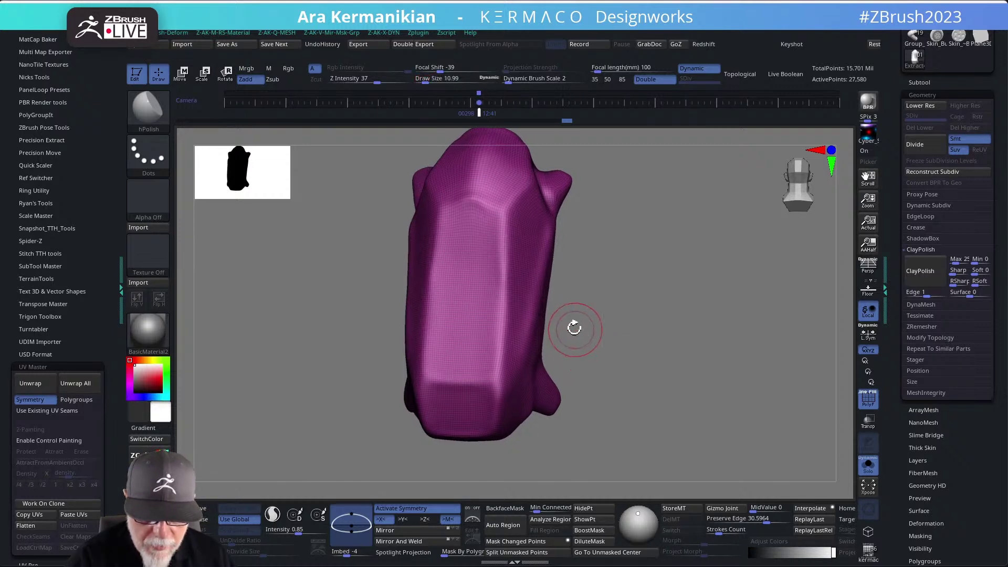
# Check the back panel against the full character, isolate it again, and hide its polyframe.
pyautogui.click(868, 466)
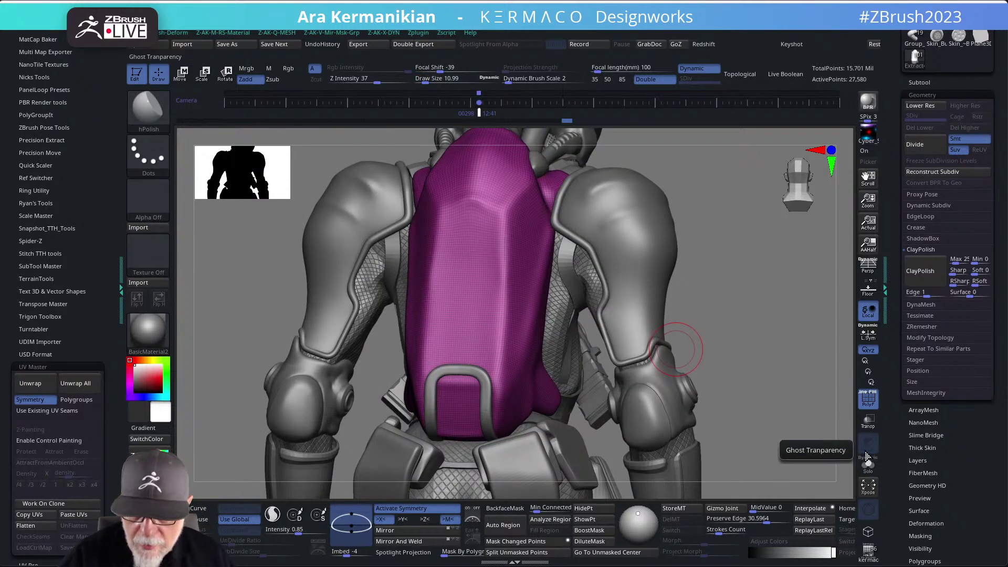
pyautogui.click(867, 465)
pyautogui.click(868, 413)
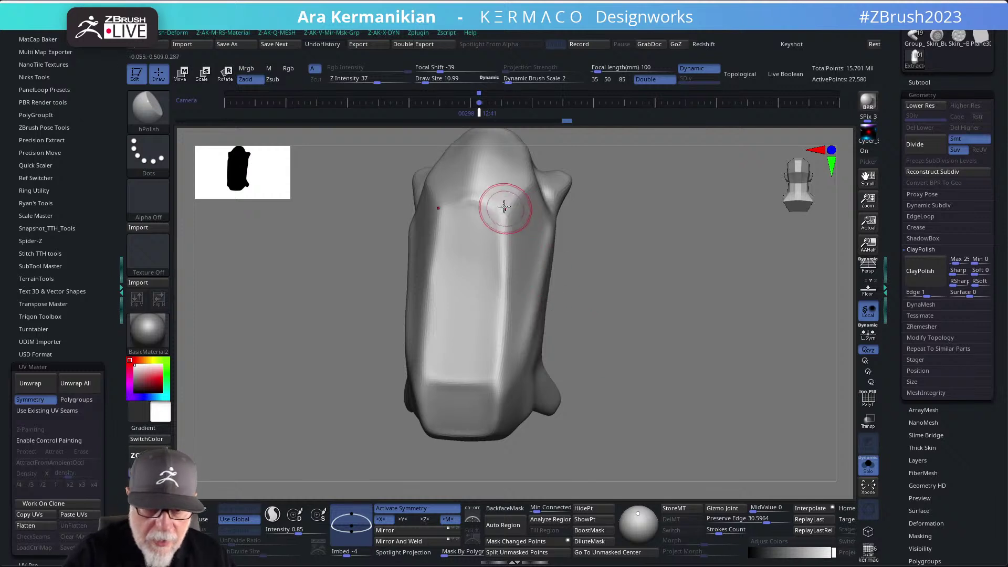
# Polish the back panel's central facet, its bordering edges, and the adjoining side facet with hPolish.
pyautogui.moveTo(479, 203); pyautogui.dragTo(493, 294, button='right')
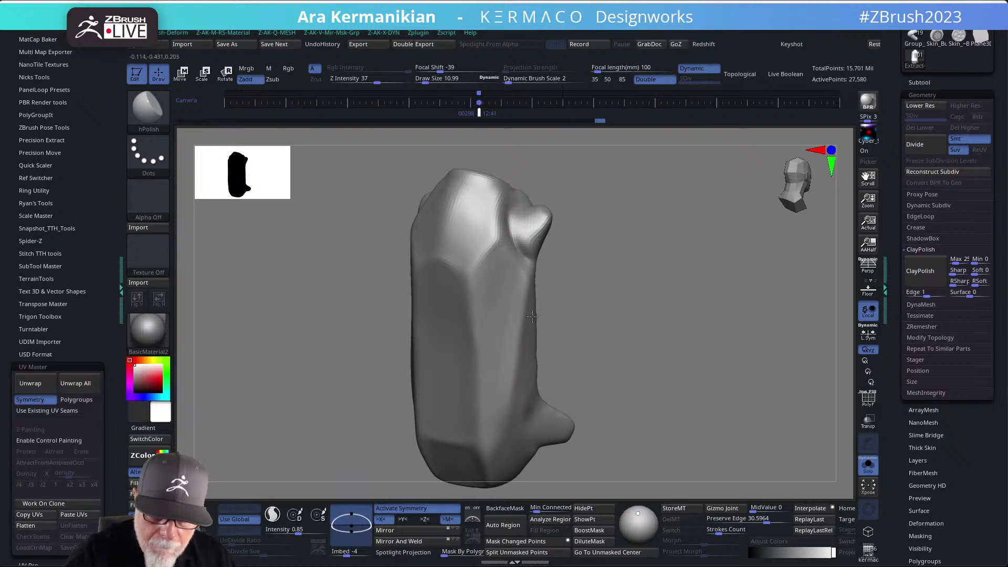
pyautogui.moveTo(524, 393); pyautogui.dragTo(675, 357, button='right')
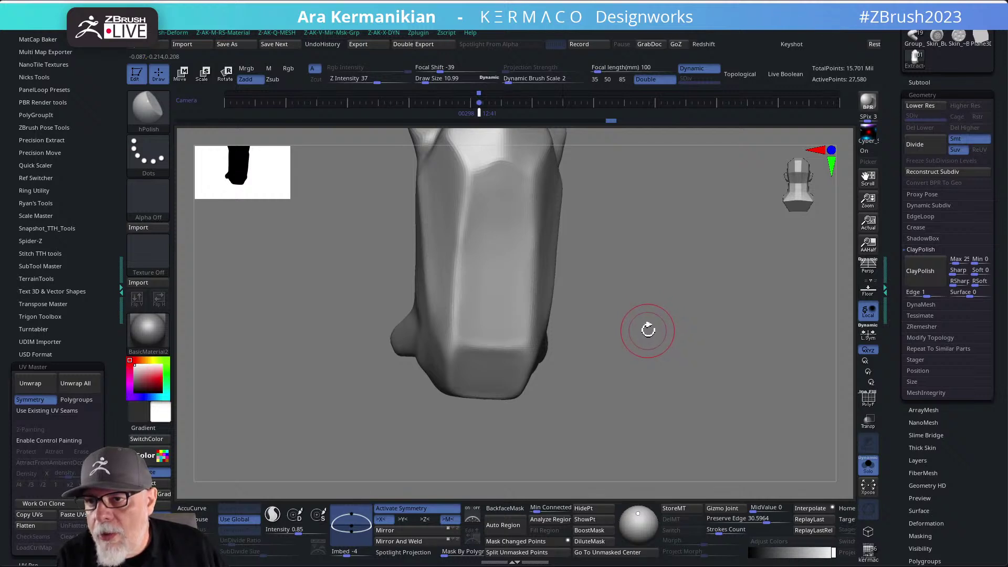
pyautogui.moveTo(641, 320)
pyautogui.mouseDown()
pyautogui.moveTo(619, 326)
pyautogui.moveTo(539, 404)
pyautogui.mouseUp()
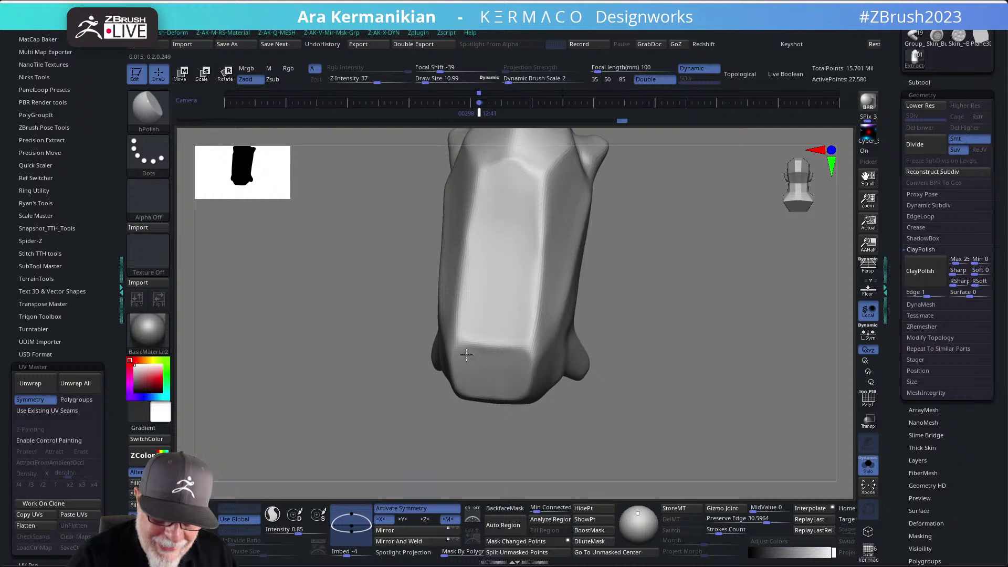
pyautogui.moveTo(614, 372); pyautogui.dragTo(534, 353)
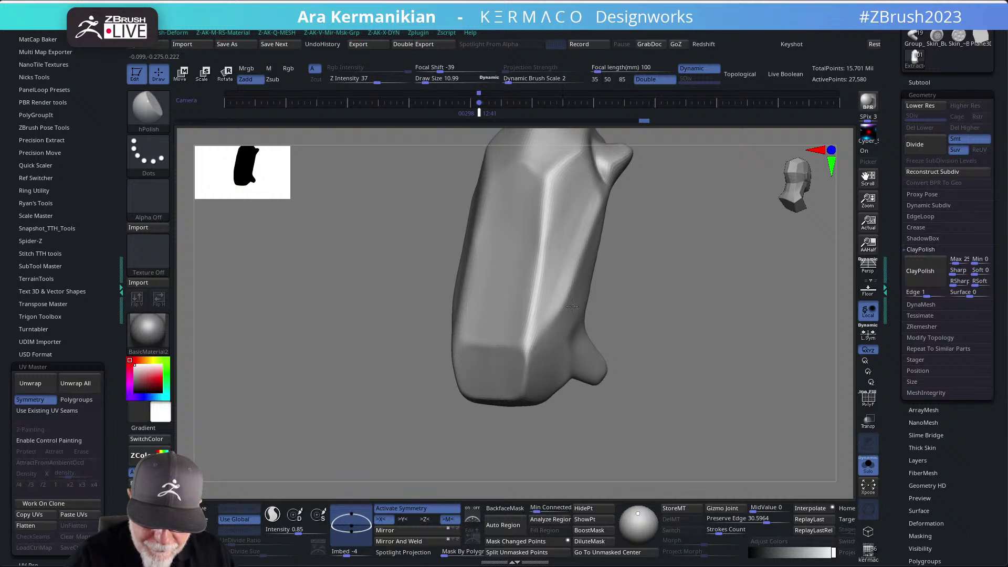
# Polish the back panel's lower end facet and the edges leading to its underside.
pyautogui.moveTo(581, 311); pyautogui.dragTo(640, 319, button='right')
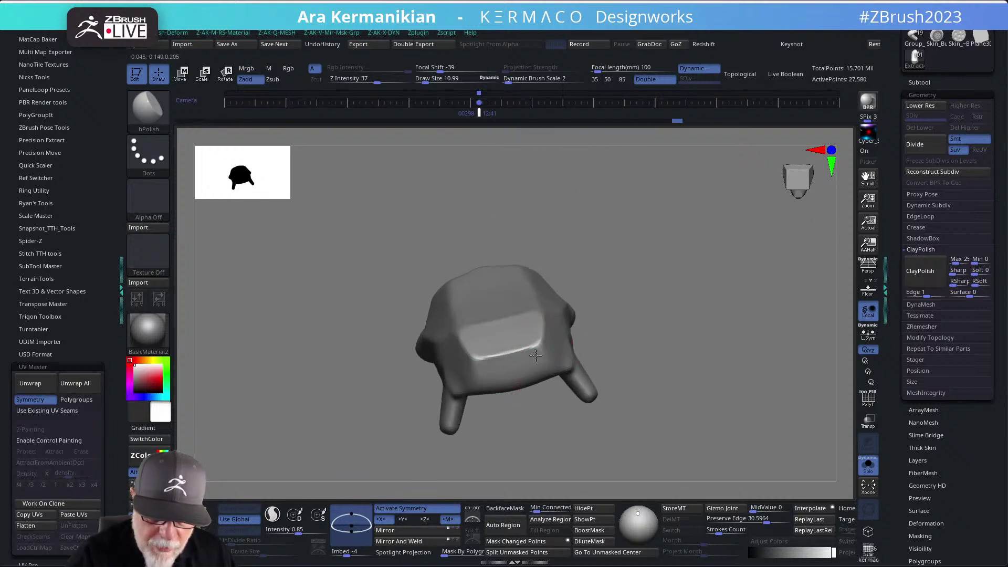
pyautogui.moveTo(659, 302); pyautogui.dragTo(551, 345, button='right')
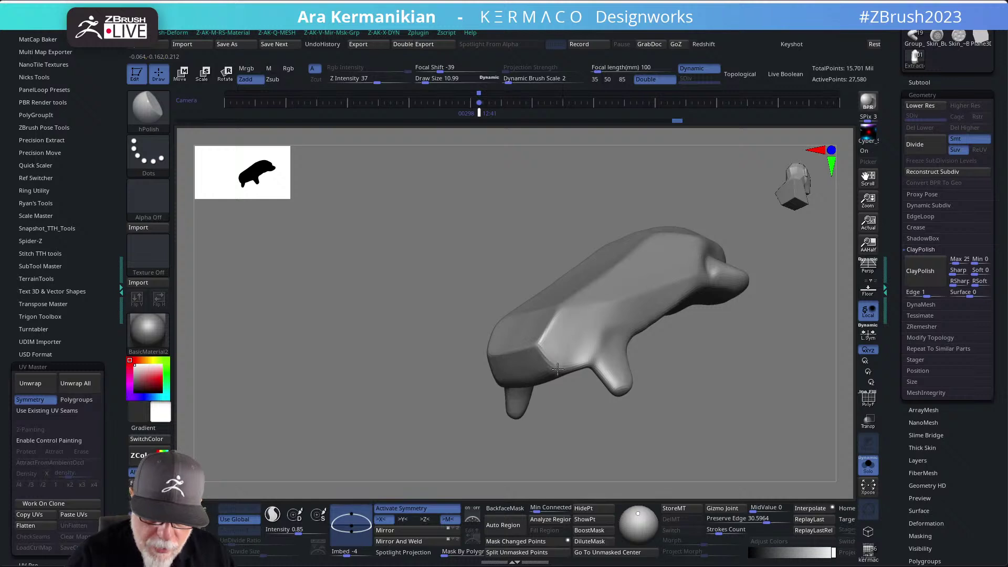
pyautogui.moveTo(590, 416); pyautogui.dragTo(540, 399, button='right')
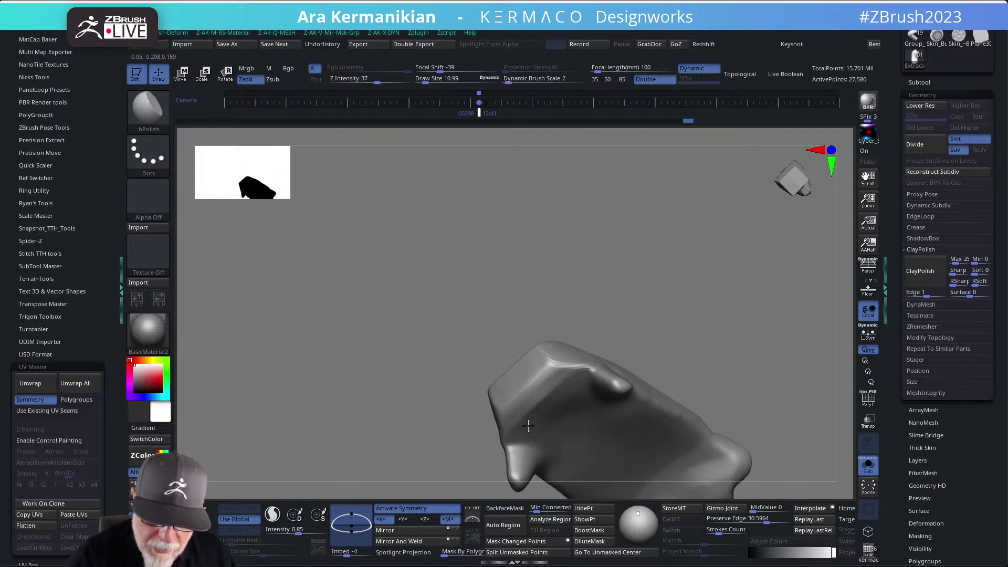
# Flatten the back panel's side, central and upper facets with hPolish strokes that are broader relative to the panel.
pyautogui.keyDown('ctrl'); pyautogui.moveTo(704, 298); pyautogui.dragTo(637, 374, button='right'); pyautogui.keyUp('ctrl')
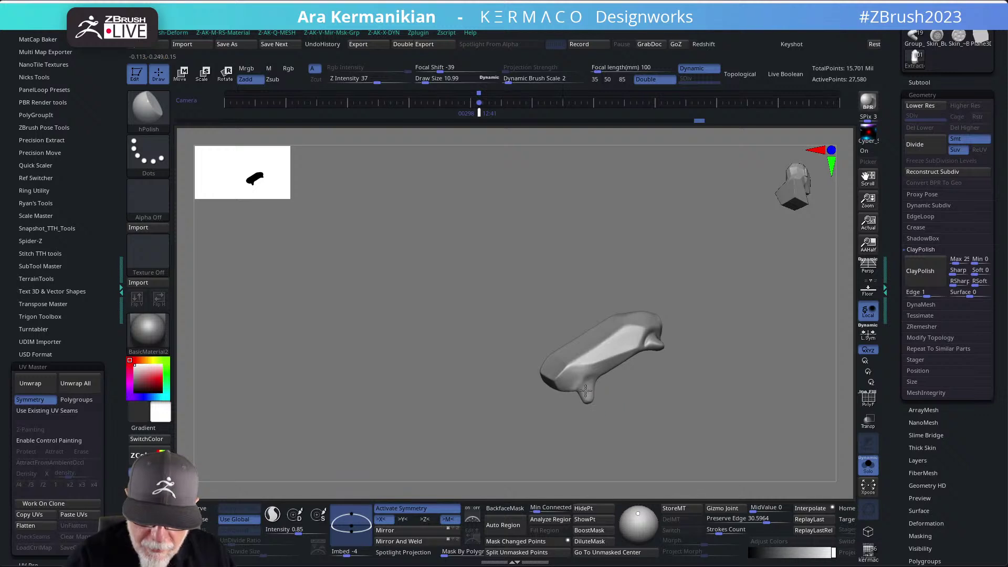
pyautogui.moveTo(585, 391)
pyautogui.mouseDown(button='right')
pyautogui.moveTo(619, 371)
pyautogui.moveTo(597, 363)
pyautogui.mouseUp(button='right')
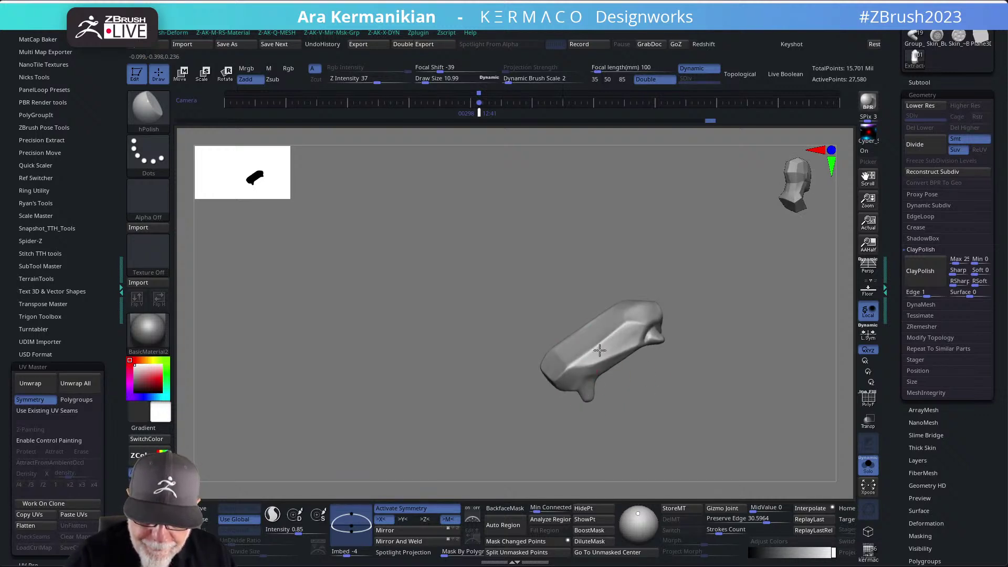
pyautogui.moveTo(693, 304); pyautogui.dragTo(601, 342, button='right')
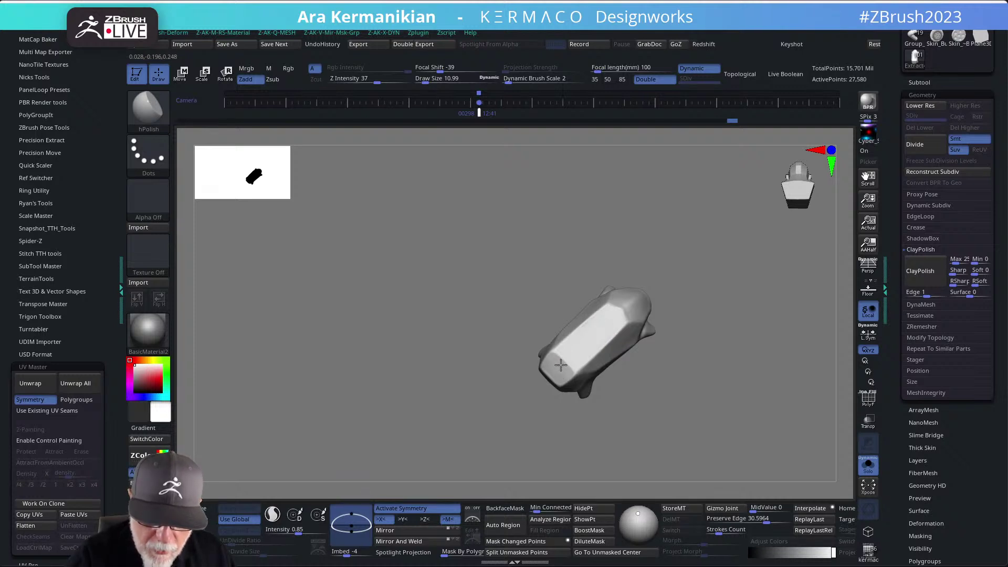
pyautogui.moveTo(596, 326); pyautogui.dragTo(625, 318, button='right')
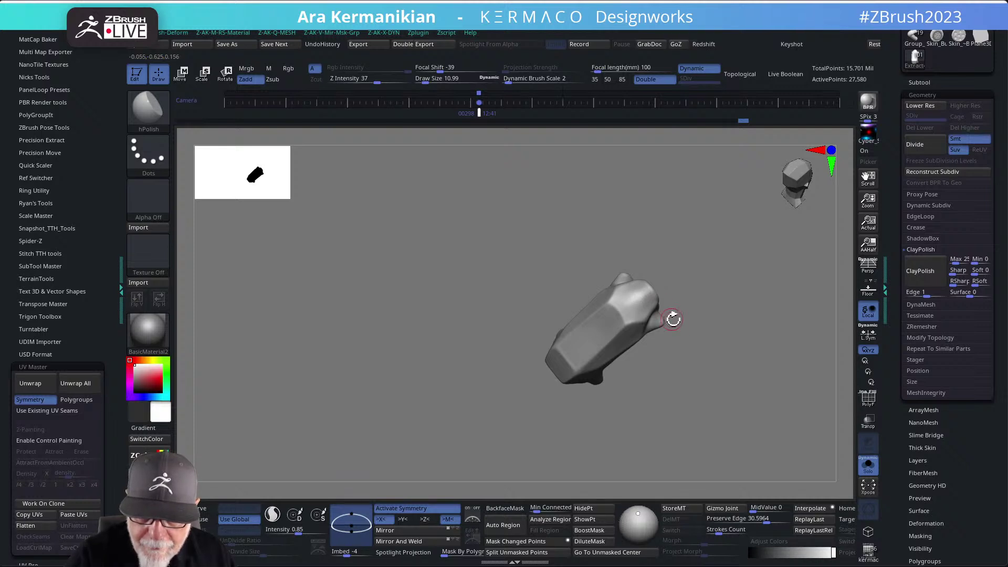
pyautogui.moveTo(668, 315); pyautogui.dragTo(612, 308, button='right')
pyautogui.moveTo(699, 270); pyautogui.dragTo(648, 333, button='right')
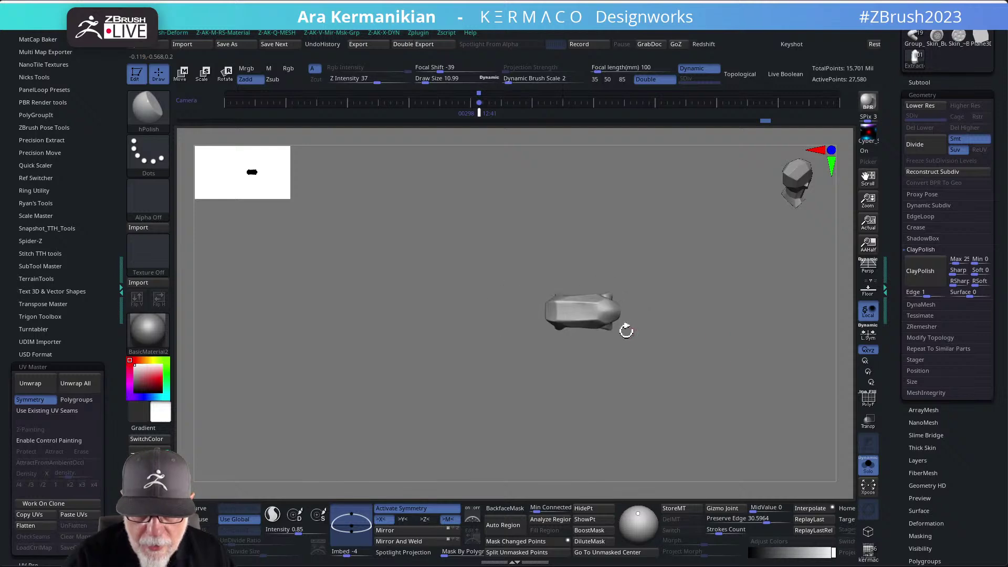
# Show the back panel's polyframe and run ZRemesher again with Half, Adapt and DetectEdges on.
pyautogui.moveTo(714, 321)
pyautogui.mouseDown(button='right')
pyautogui.moveTo(697, 273)
pyautogui.moveTo(681, 294)
pyautogui.moveTo(702, 320)
pyautogui.mouseUp(button='right')
pyautogui.rightClick(698, 317)
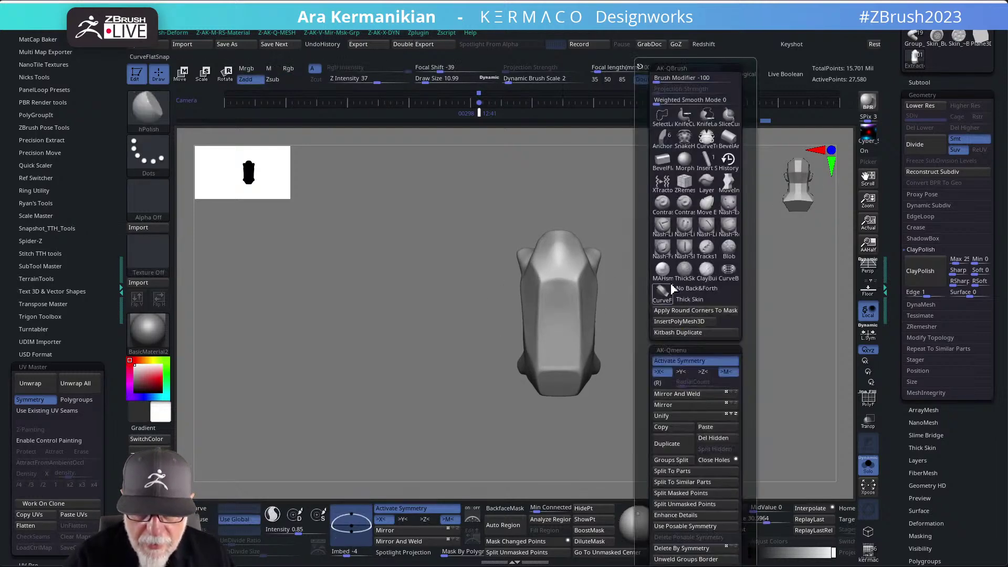
pyautogui.rightClick(683, 292)
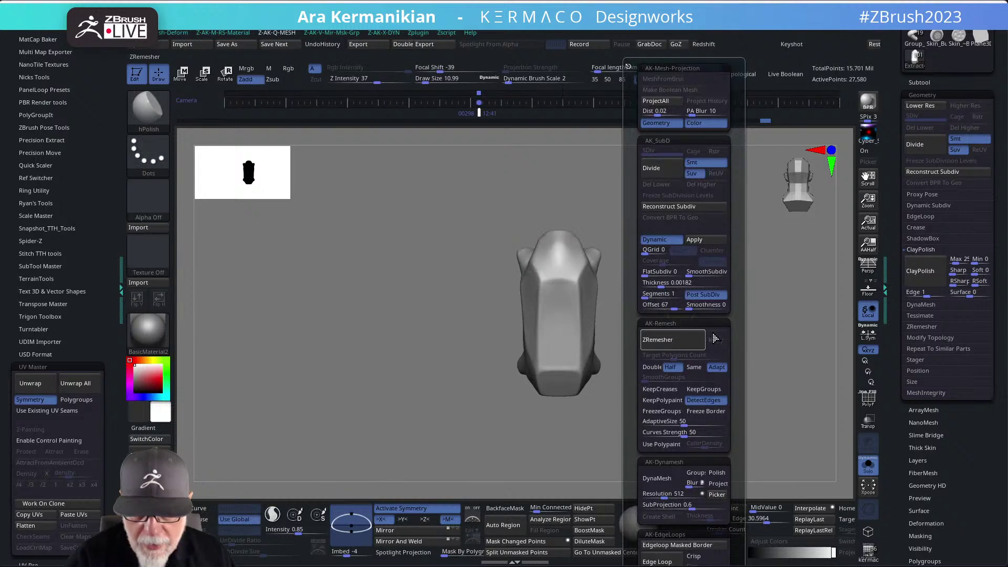
pyautogui.click(868, 403)
pyautogui.keyDown('ctrl'); pyautogui.moveTo(670, 322); pyautogui.dragTo(713, 322, button='right'); pyautogui.keyUp('ctrl')
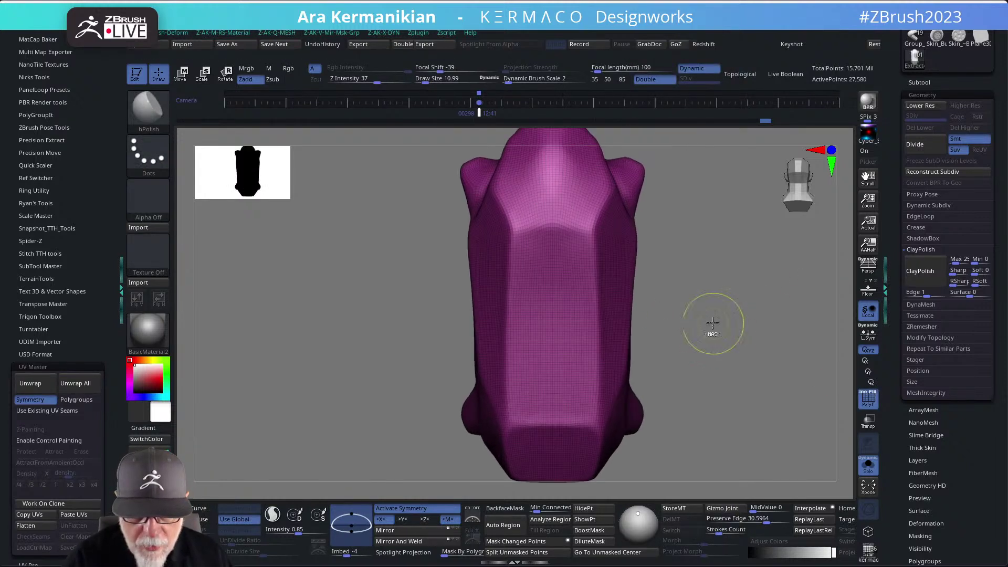
pyautogui.rightClick(713, 322)
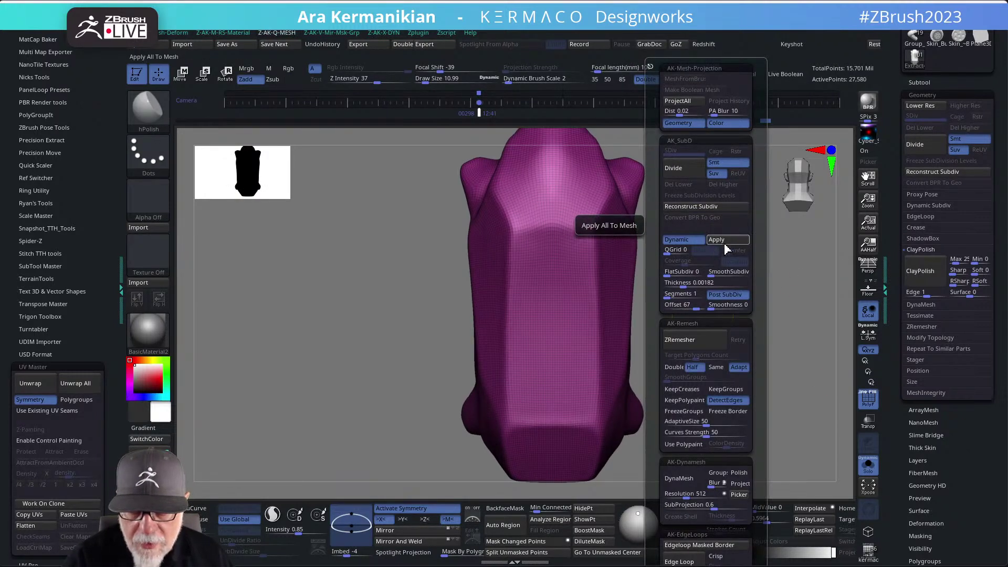
pyautogui.click(706, 340)
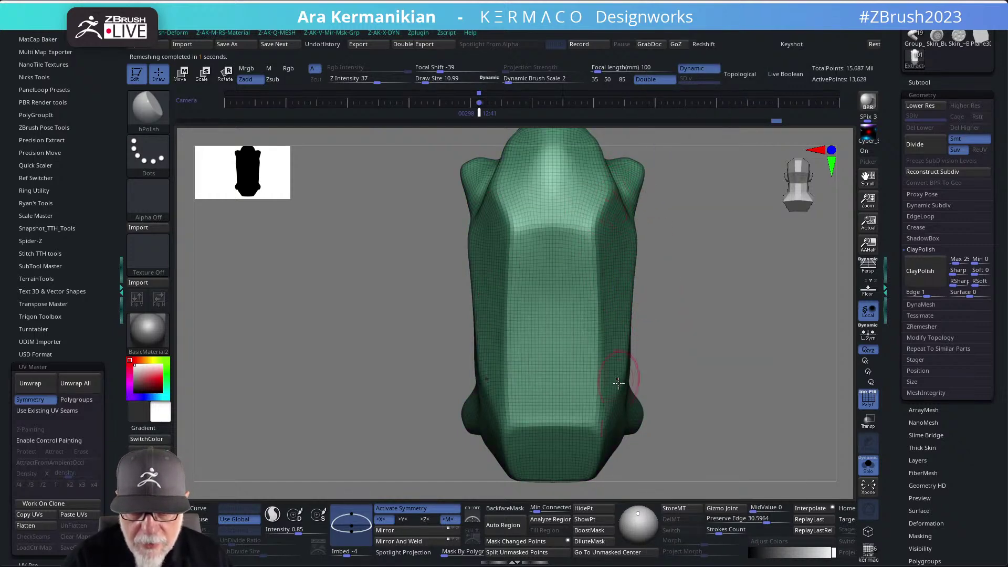
# Subdivide the remeshed back panel twice to subdivision level 3 and hide its polyframe.
pyautogui.moveTo(698, 380); pyautogui.dragTo(668, 378)
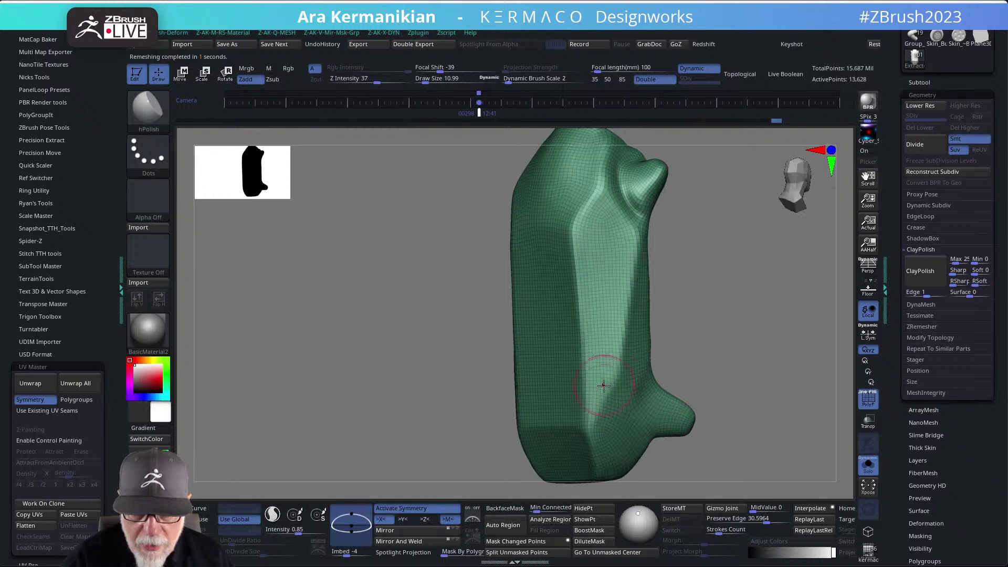
pyautogui.moveTo(697, 312)
pyautogui.mouseDown()
pyautogui.moveTo(709, 293)
pyautogui.moveTo(704, 304)
pyautogui.mouseUp()
pyautogui.press('ctrl')
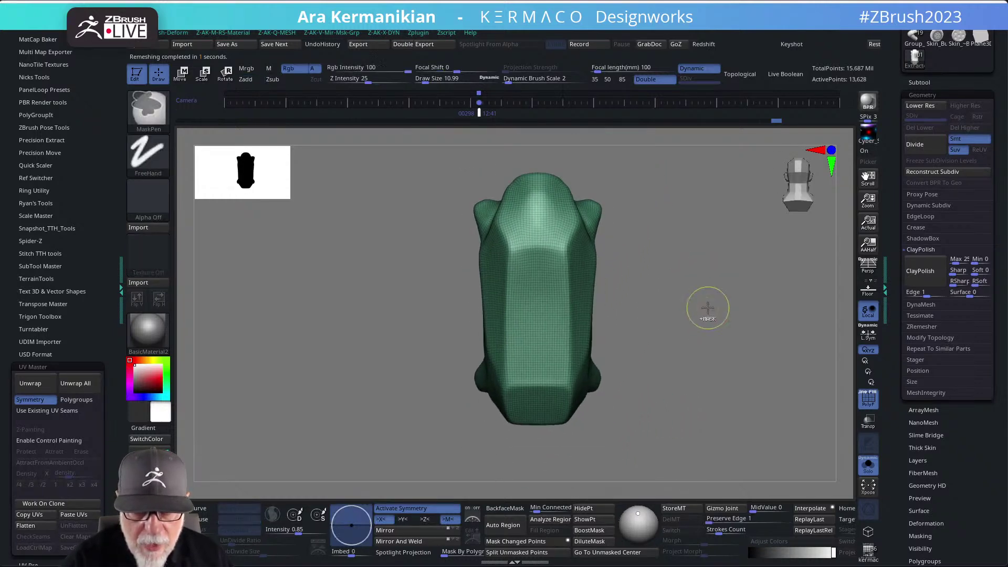
pyautogui.hotkey('ctrl', 'd')
pyautogui.hotkey('ctrl', 'd')
pyautogui.hotkey('shift', 'f')
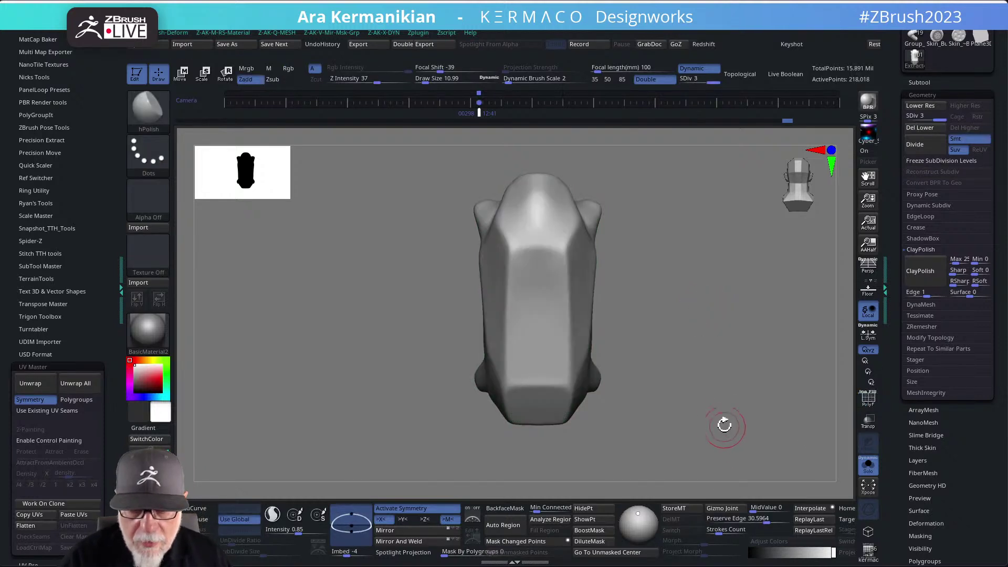
# Polish symmetrically along the long edges of the central facet and across its lower corners with hPolish.
pyautogui.keyDown('alt'); pyautogui.moveTo(708, 379); pyautogui.dragTo(708, 372); pyautogui.keyUp('alt')
pyautogui.moveTo(575, 234); pyautogui.dragTo(578, 303)
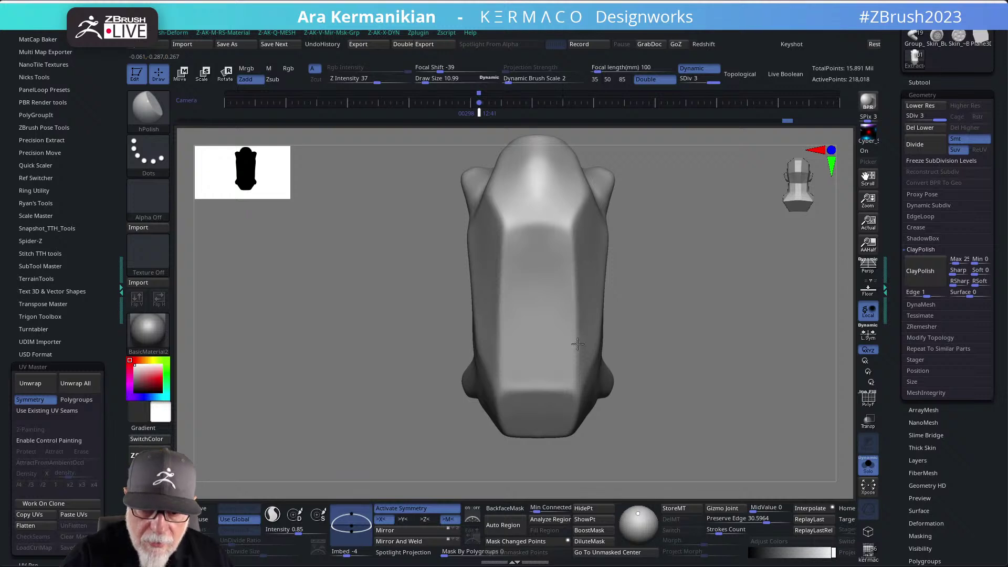
pyautogui.moveTo(582, 279); pyautogui.dragTo(575, 362)
pyautogui.moveTo(566, 396)
pyautogui.mouseDown()
pyautogui.moveTo(508, 394)
pyautogui.moveTo(584, 397)
pyautogui.mouseUp()
pyautogui.keyDown('alt'); pyautogui.moveTo(681, 316); pyautogui.dragTo(651, 304); pyautogui.keyUp('alt')
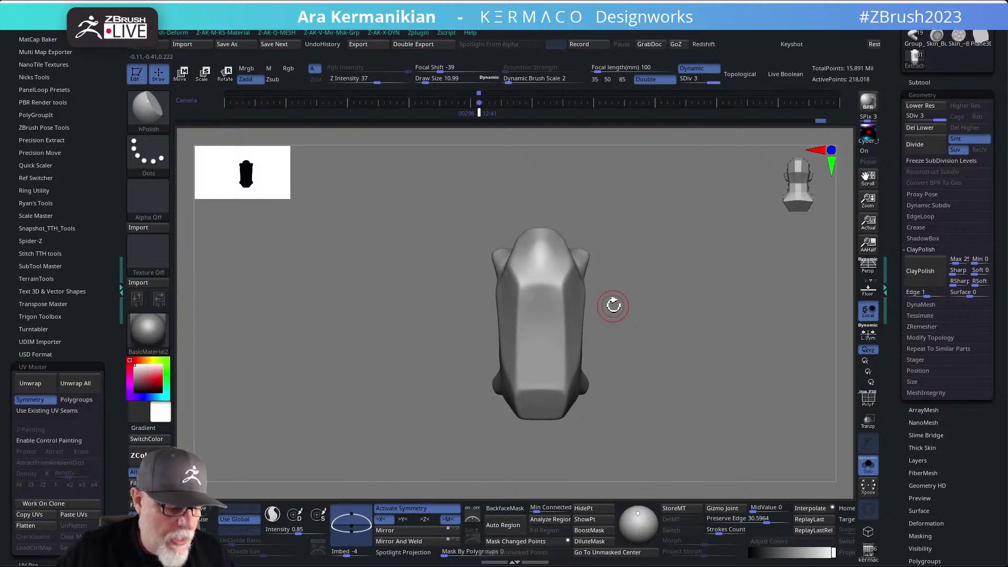
# Import the custom alpha images, including the Button_34 - Copy file, and make __5 - Copy the active alpha.
pyautogui.click(32, 367)
pyautogui.click(155, 230)
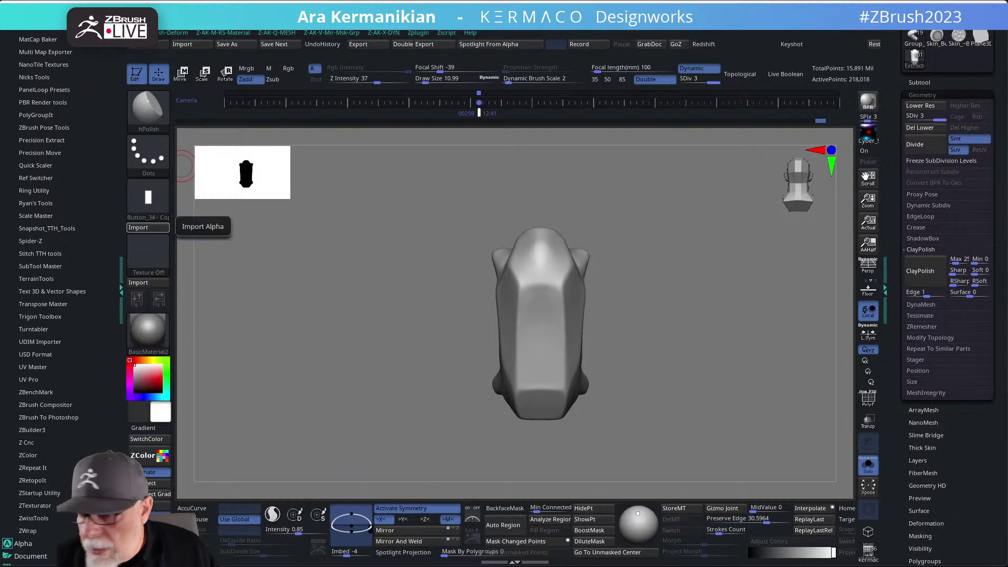
pyautogui.click(149, 204)
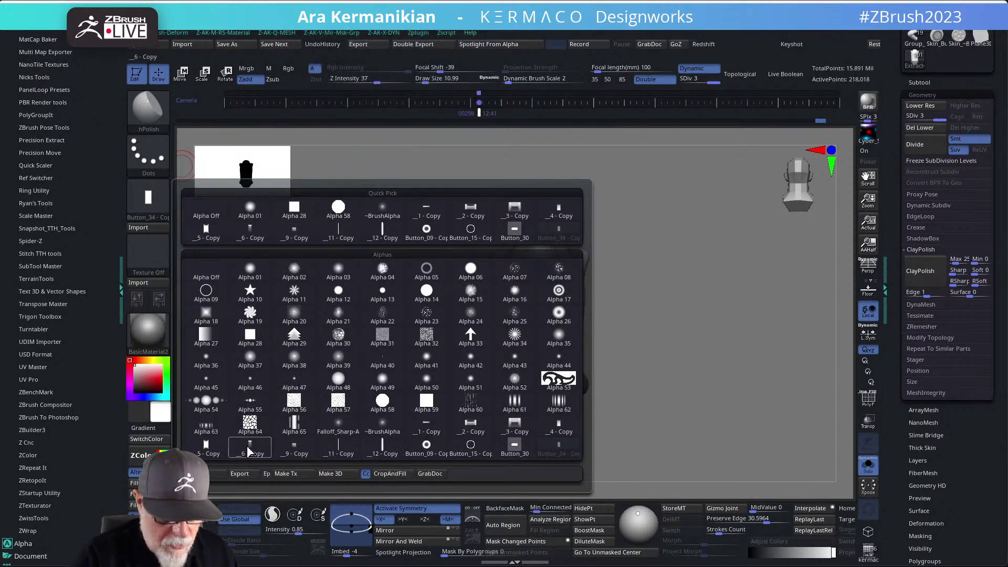
pyautogui.click(218, 457)
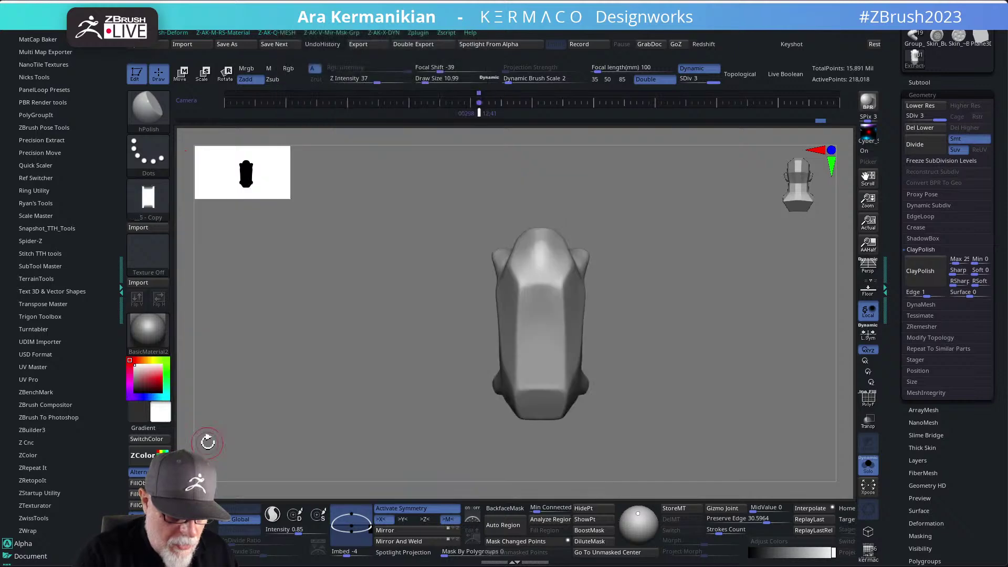
# Snap the back panel to a straight-on view and bring up the QuickBrush choices.
pyautogui.moveTo(619, 314); pyautogui.dragTo(618, 294)
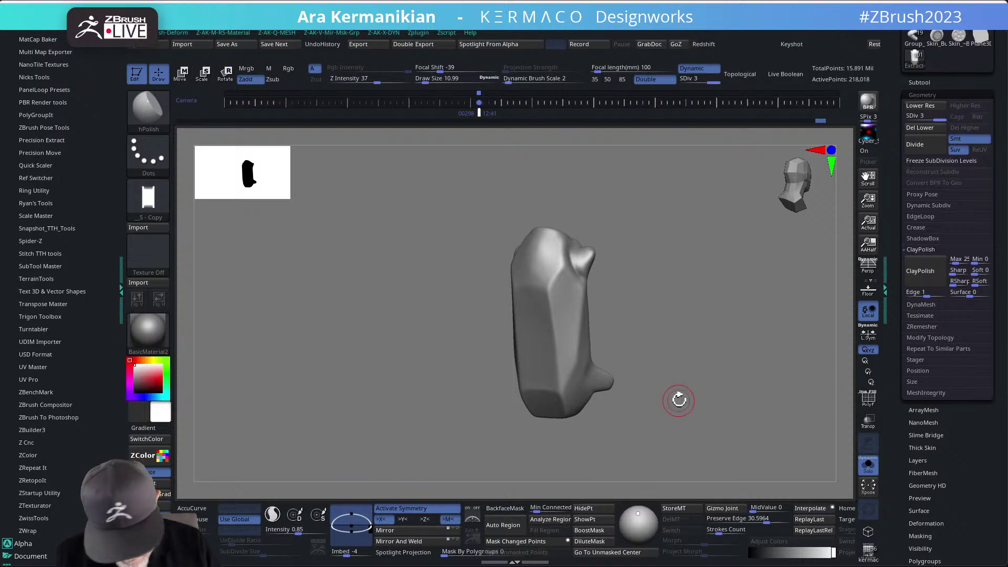
pyautogui.keyDown('shift'); pyautogui.moveTo(324, 232); pyautogui.dragTo(332, 257); pyautogui.keyUp('shift')
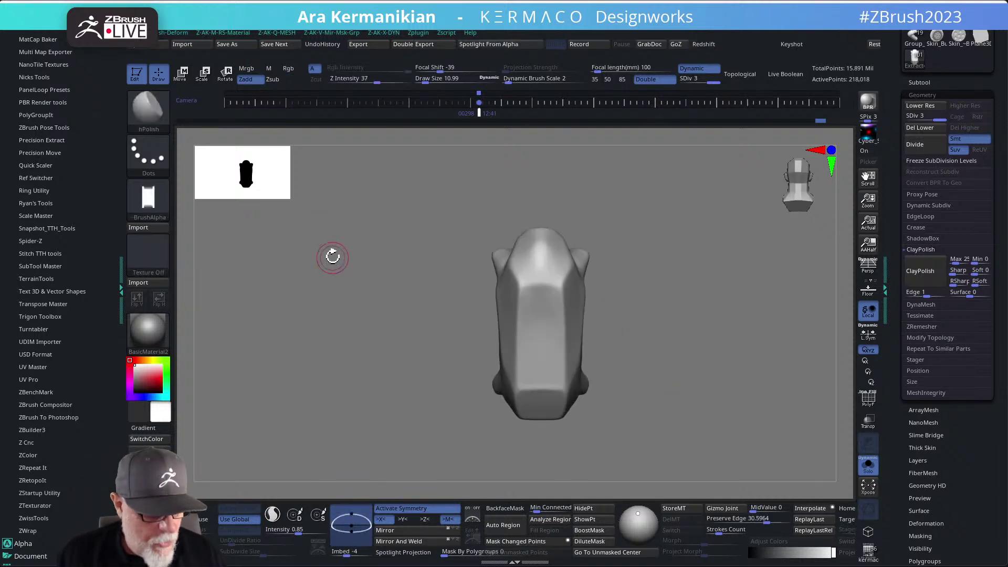
pyautogui.press('b')
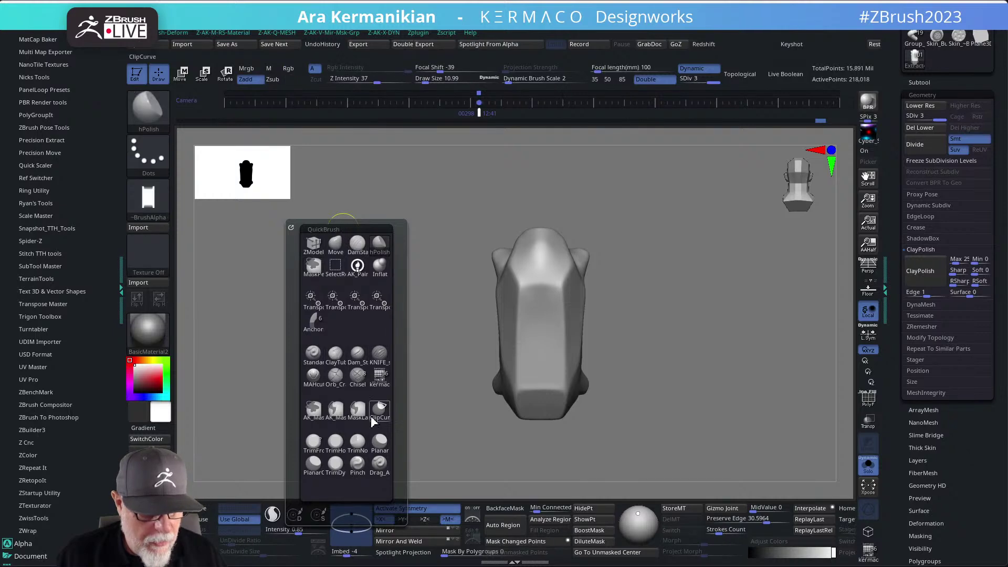
# Choose the Drag_Alpha brush and load the "__6 - Copy" alpha for it.
pyautogui.click(379, 462)
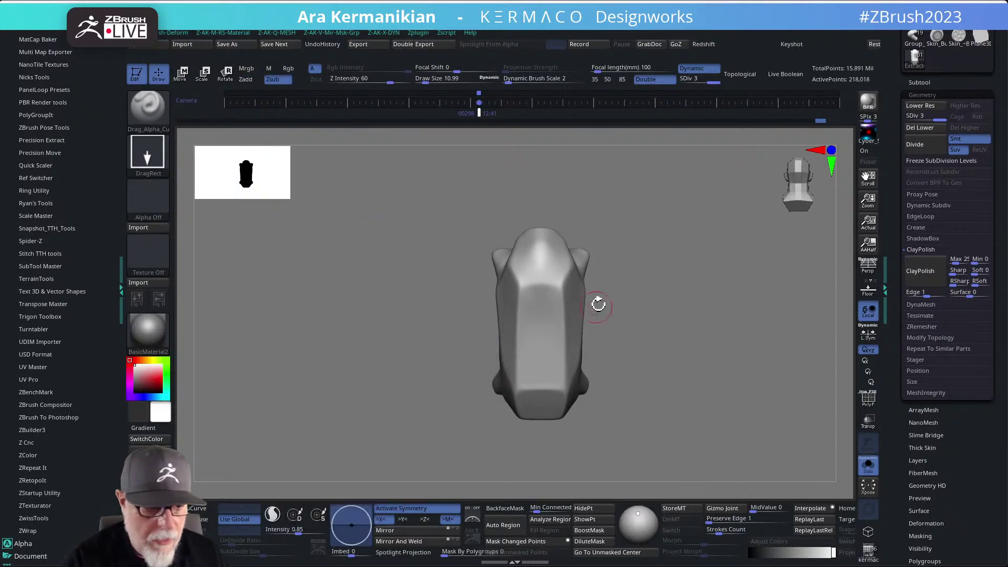
pyautogui.click(166, 268)
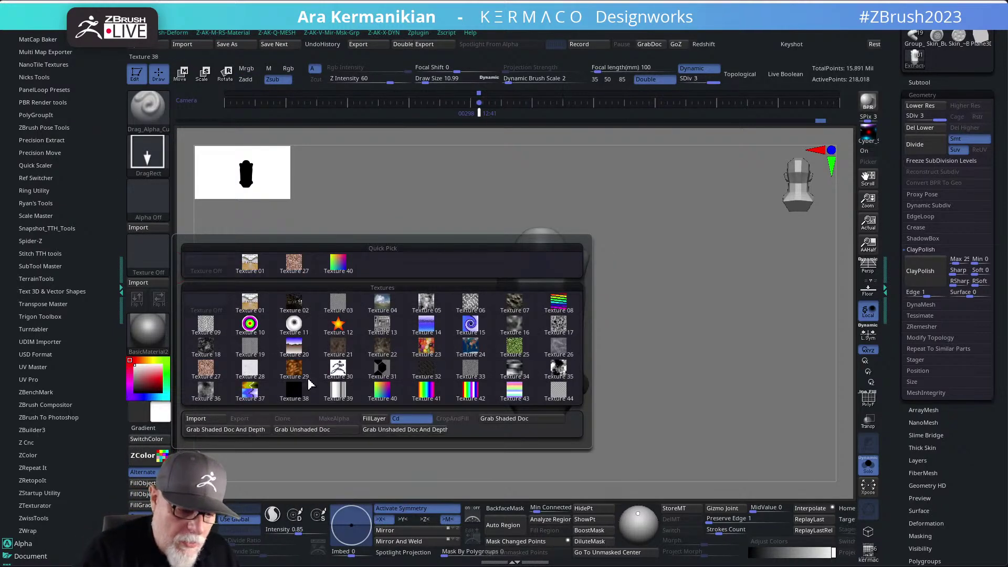
pyautogui.click(155, 210)
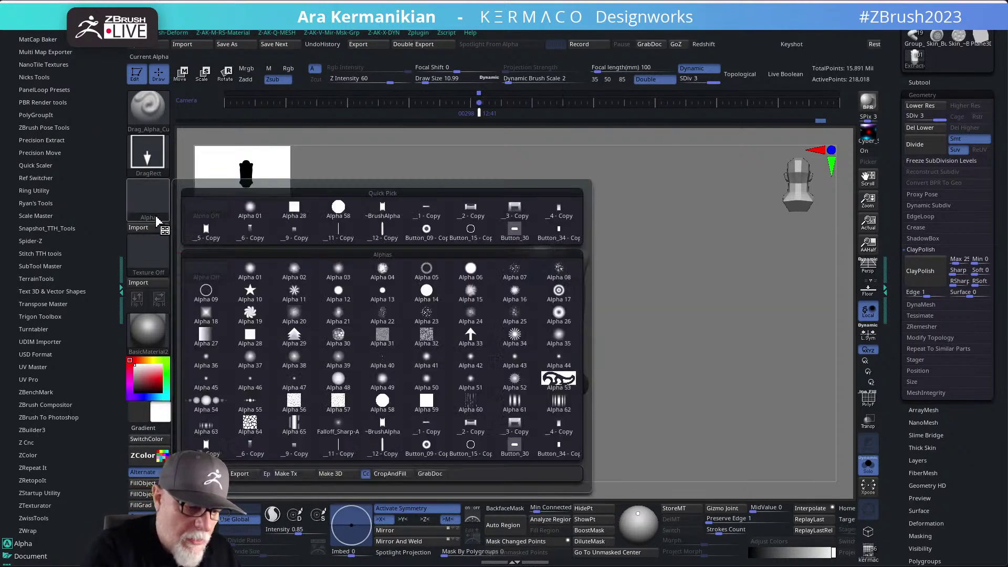
pyautogui.click(257, 454)
# Try stamping the alpha as small mirrored cuts on the backpack's lower sides and upper bevels, and undo the stamps.
pyautogui.moveTo(615, 316)
pyautogui.mouseDown()
pyautogui.moveTo(529, 371)
pyautogui.moveTo(534, 359)
pyautogui.mouseUp()
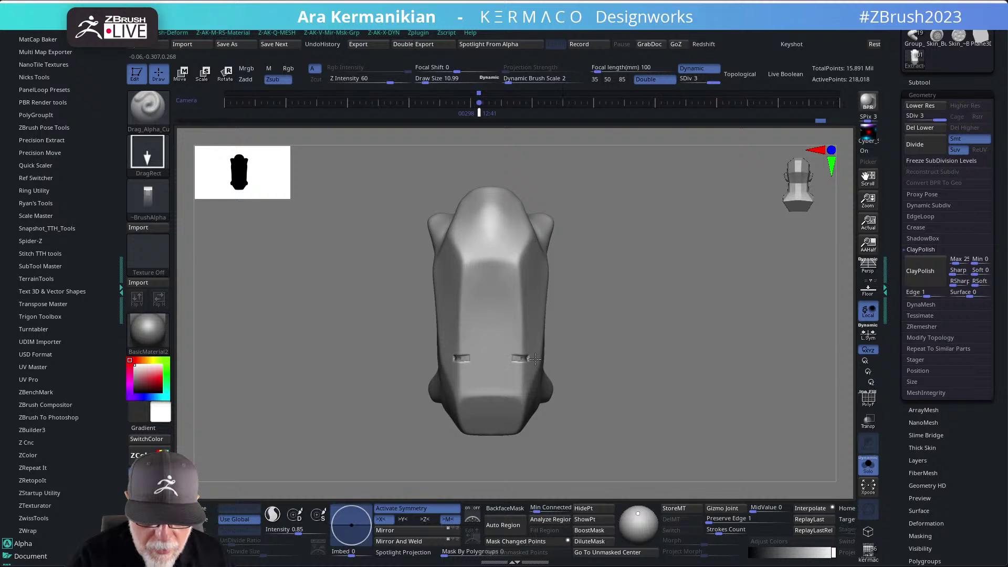
pyautogui.hotkey('ctrl', 'z')
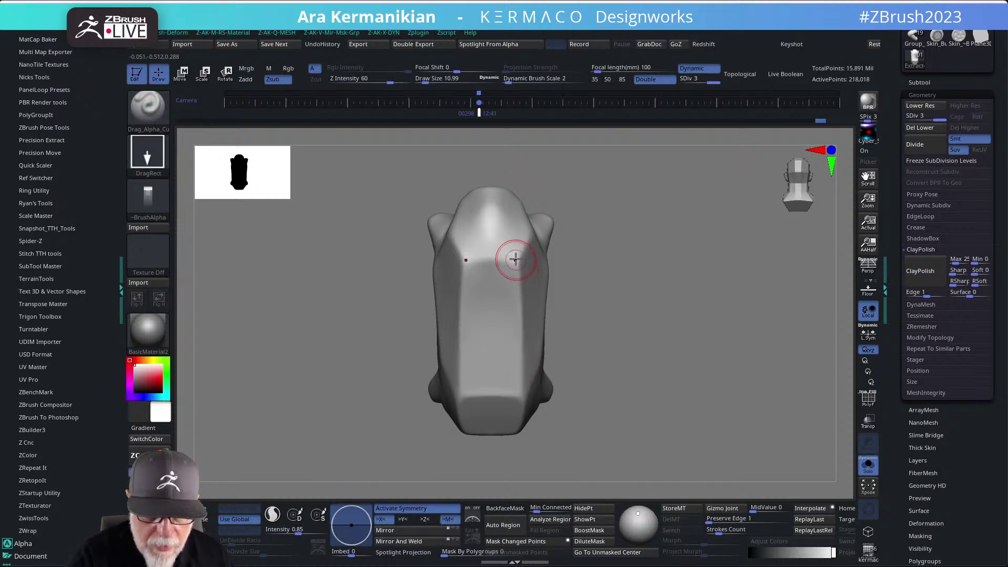
pyautogui.moveTo(517, 250); pyautogui.dragTo(526, 258)
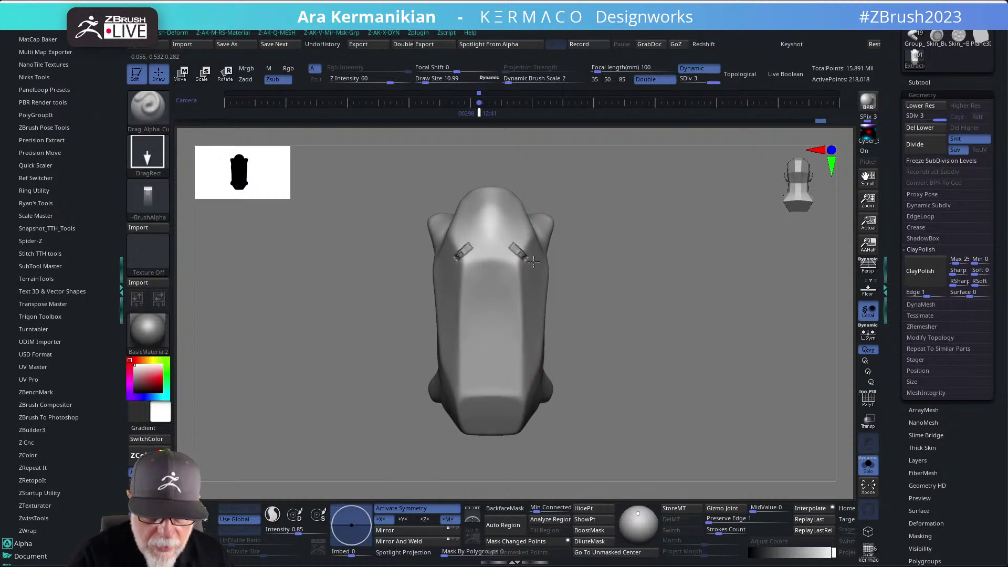
pyautogui.keyDown('shift'); pyautogui.moveTo(577, 233); pyautogui.dragTo(607, 223); pyautogui.keyUp('shift')
pyautogui.moveTo(540, 246); pyautogui.dragTo(558, 236)
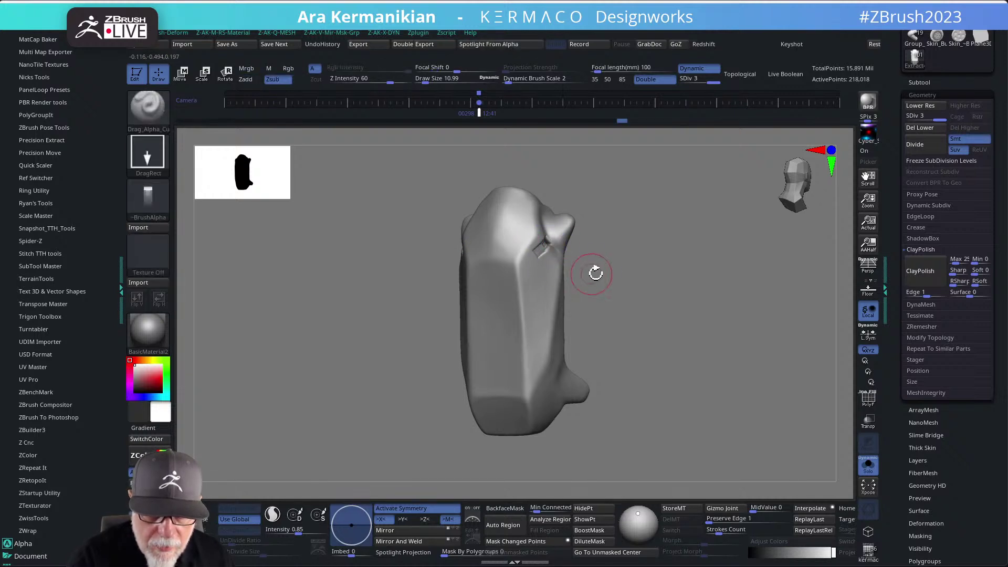
pyautogui.hotkey('ctrl', 'z')
pyautogui.hotkey('ctrl', 'z')
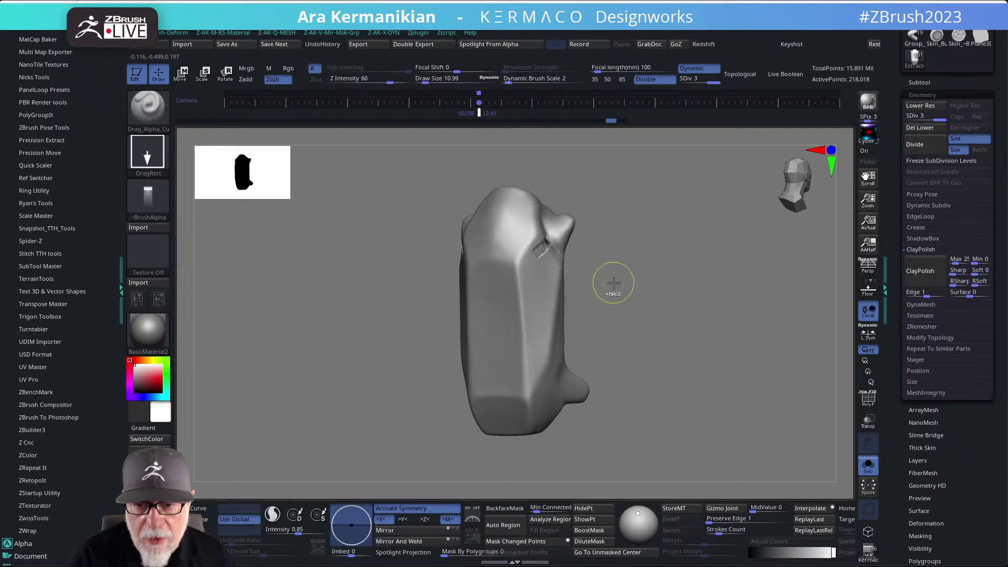
# Raise the backpack to subdivision level 4 and bring the rest of the figure back into view.
pyautogui.press('d')
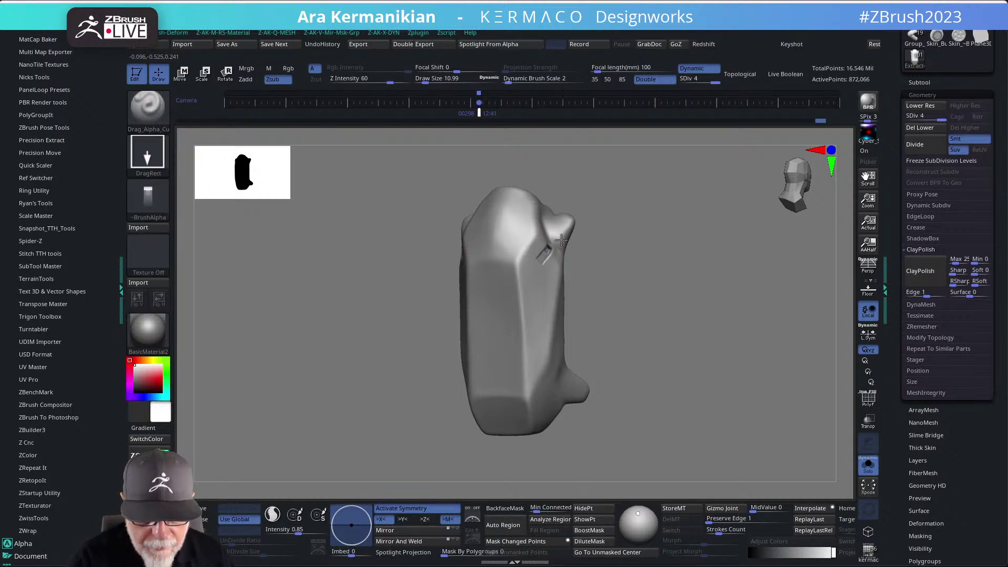
pyautogui.moveTo(651, 261); pyautogui.dragTo(644, 267)
pyautogui.click(868, 465)
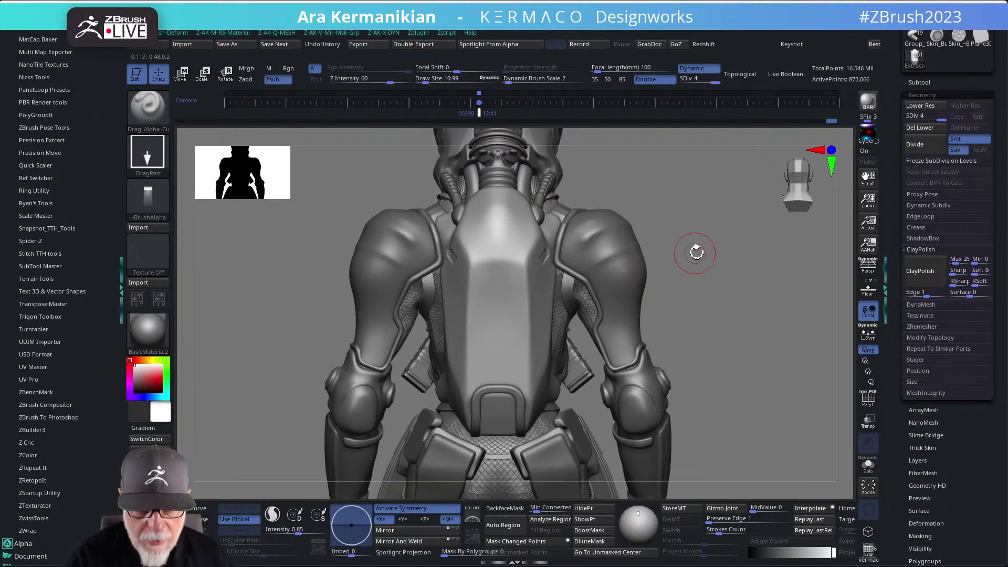
# Stamp the alpha with symmetry onto the backpack's upper lugs beside the shoulders and its lower side lugs.
pyautogui.scroll(-5, 693, 257)
pyautogui.moveTo(677, 270); pyautogui.dragTo(665, 286)
pyautogui.scroll(4, 562, 290)
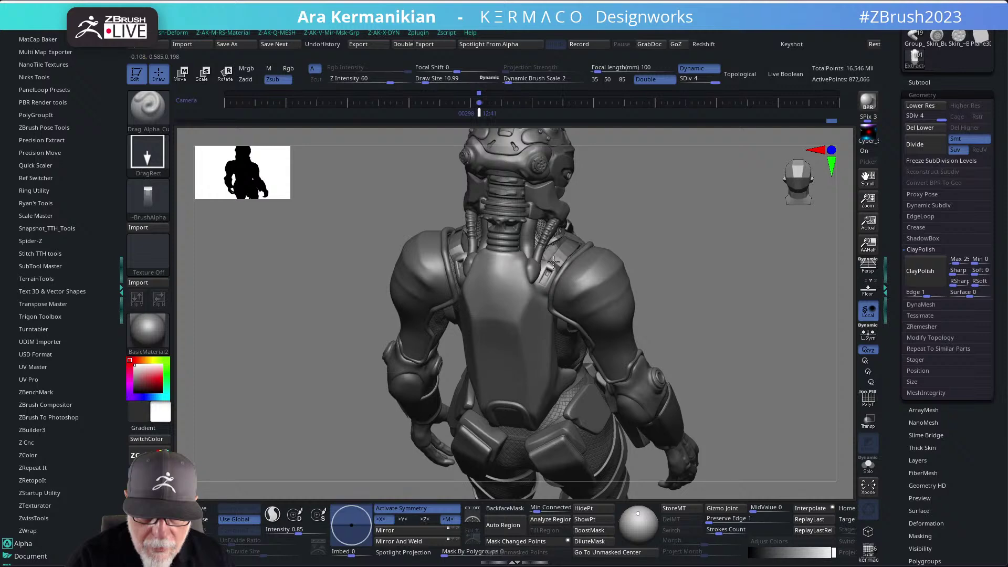
pyautogui.moveTo(650, 278); pyautogui.dragTo(619, 248)
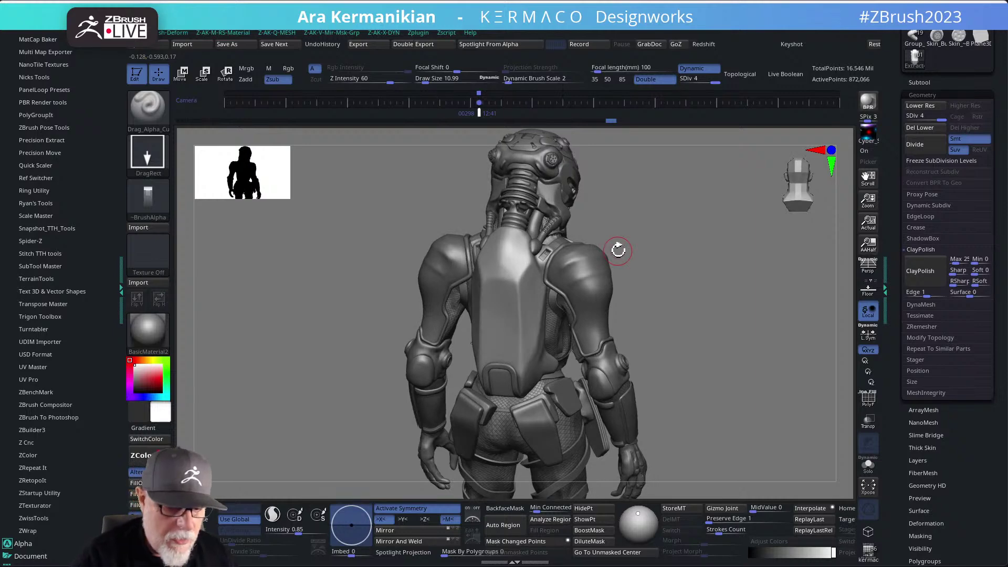
pyautogui.moveTo(656, 363); pyautogui.dragTo(569, 328)
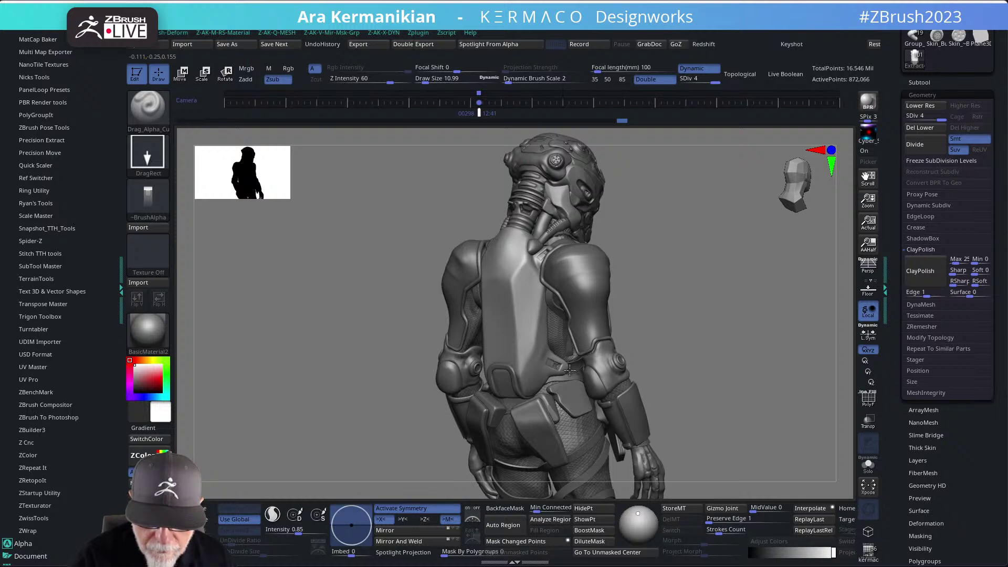
pyautogui.press('shift')
pyautogui.moveTo(672, 311)
pyautogui.mouseDown()
pyautogui.moveTo(637, 288)
pyautogui.moveTo(673, 301)
pyautogui.moveTo(660, 289)
pyautogui.moveTo(639, 290)
pyautogui.mouseUp()
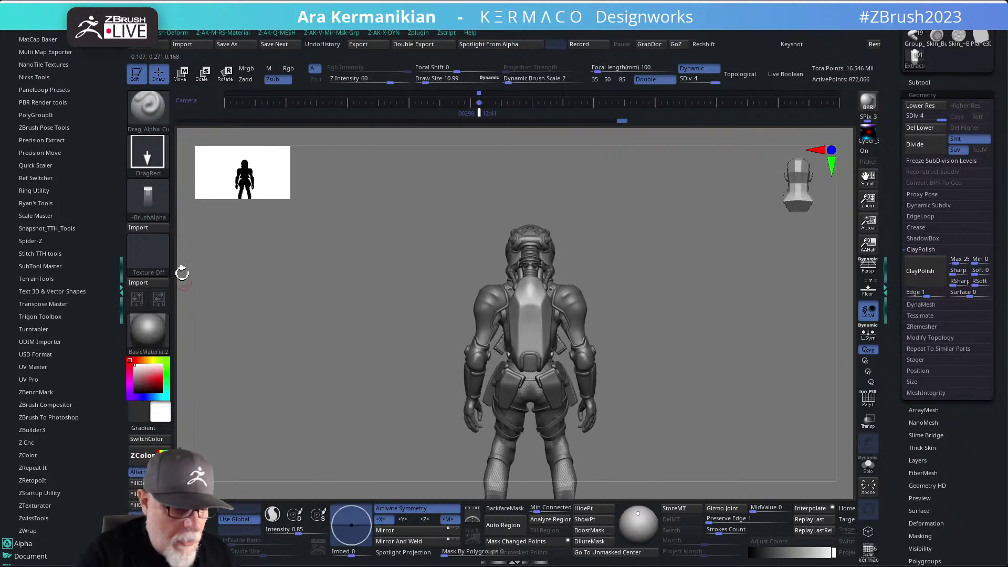
# Try stamping the "__3 - Copy" alpha on the lower part of the backpack and undo it.
pyautogui.click(151, 205)
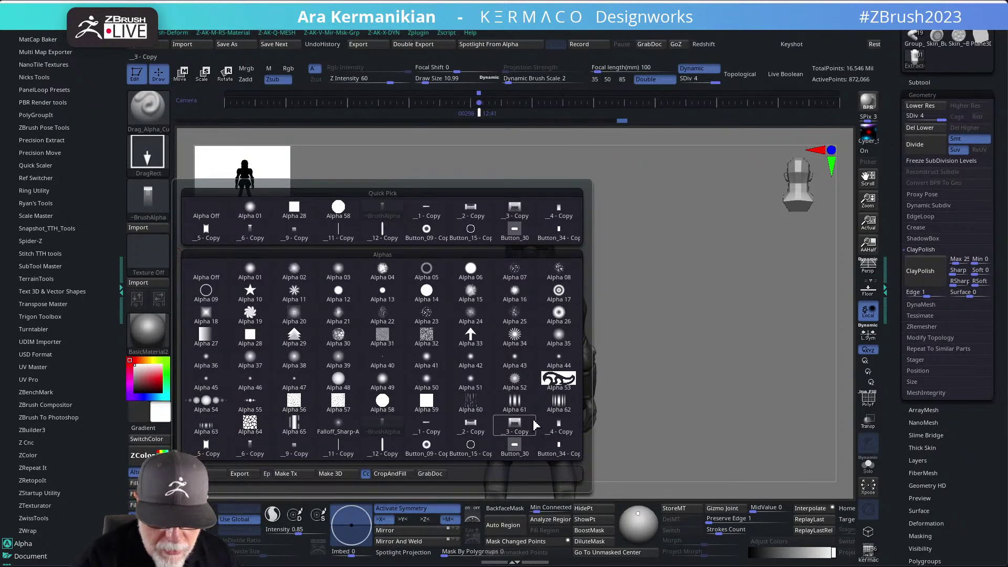
pyautogui.click(514, 422)
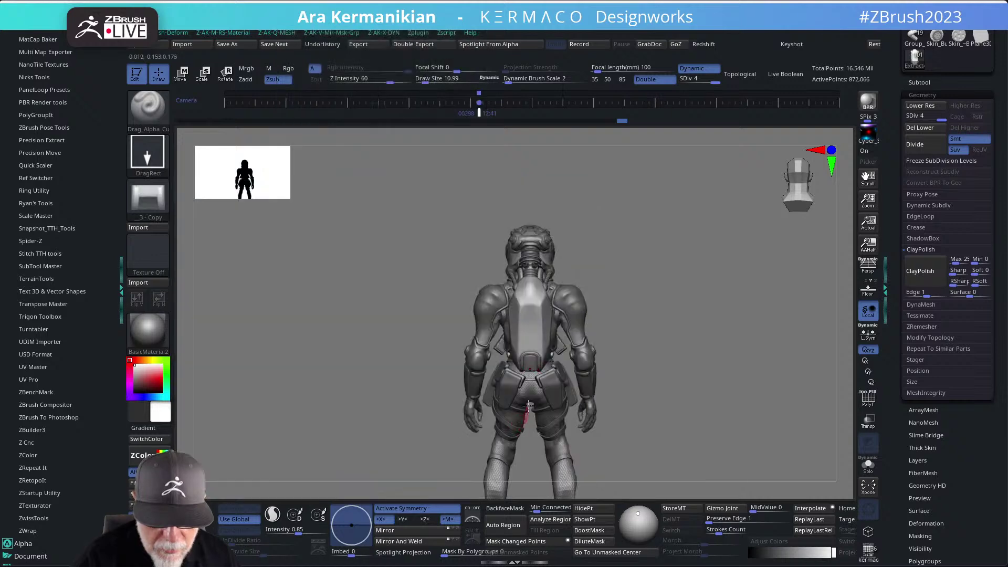
pyautogui.moveTo(652, 293)
pyautogui.mouseDown()
pyautogui.moveTo(672, 301)
pyautogui.moveTo(657, 299)
pyautogui.mouseUp()
pyautogui.moveTo(495, 368)
pyautogui.mouseDown()
pyautogui.moveTo(498, 379)
pyautogui.moveTo(511, 369)
pyautogui.mouseUp()
pyautogui.hotkey('ctrl', 'z')
pyautogui.hotkey('ctrl', 'z')
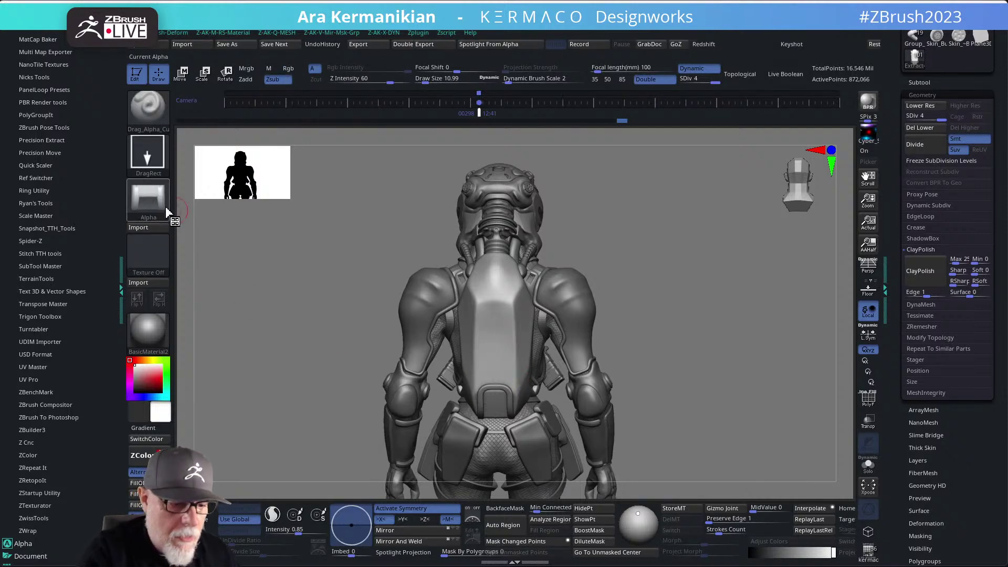
# Load the "__2 - Copy" alpha and stamp it upright on the centre line of the upper backpack, just below the neck.
pyautogui.click(149, 198)
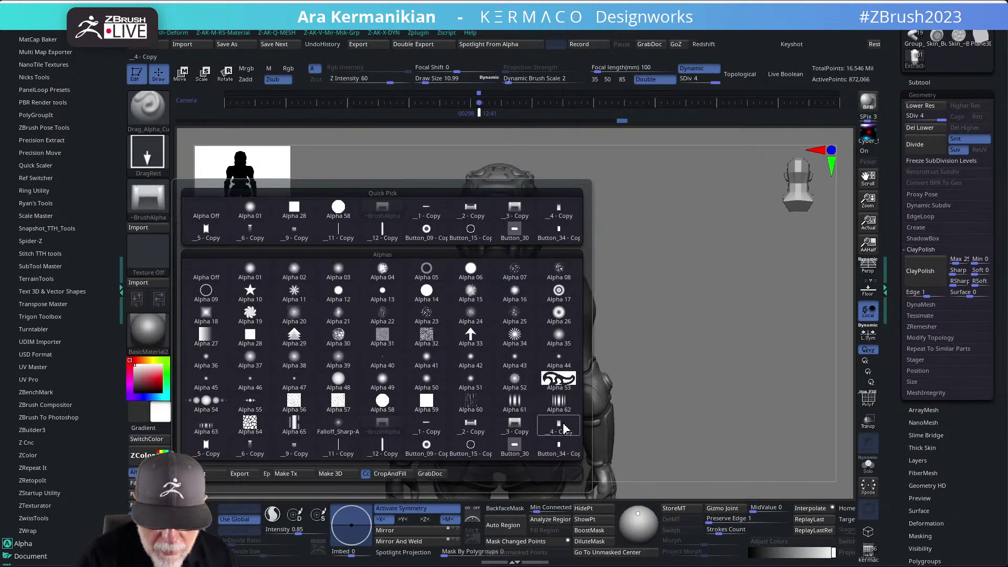
pyautogui.click(471, 425)
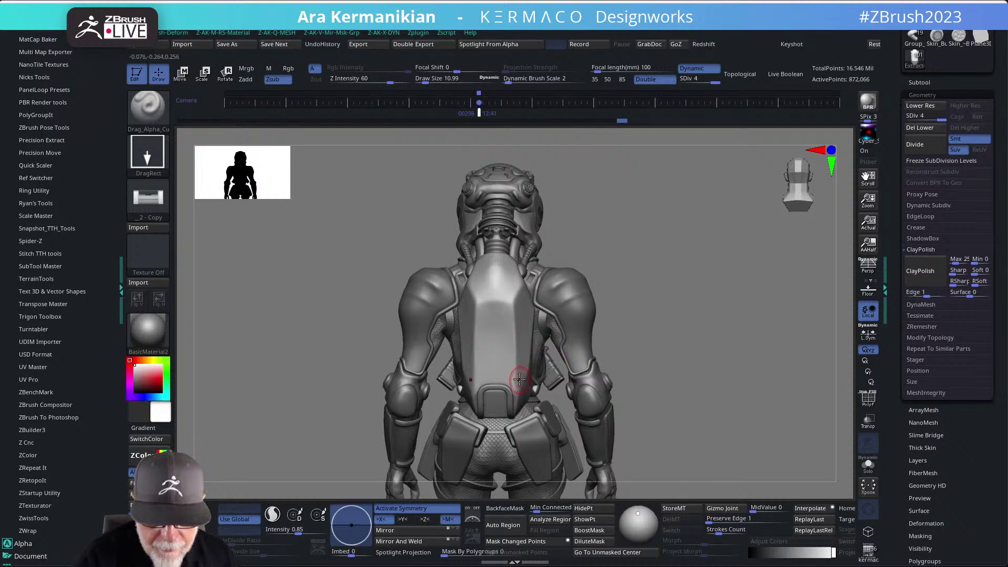
pyautogui.moveTo(666, 277); pyautogui.dragTo(529, 403)
pyautogui.moveTo(667, 231); pyautogui.dragTo(672, 257)
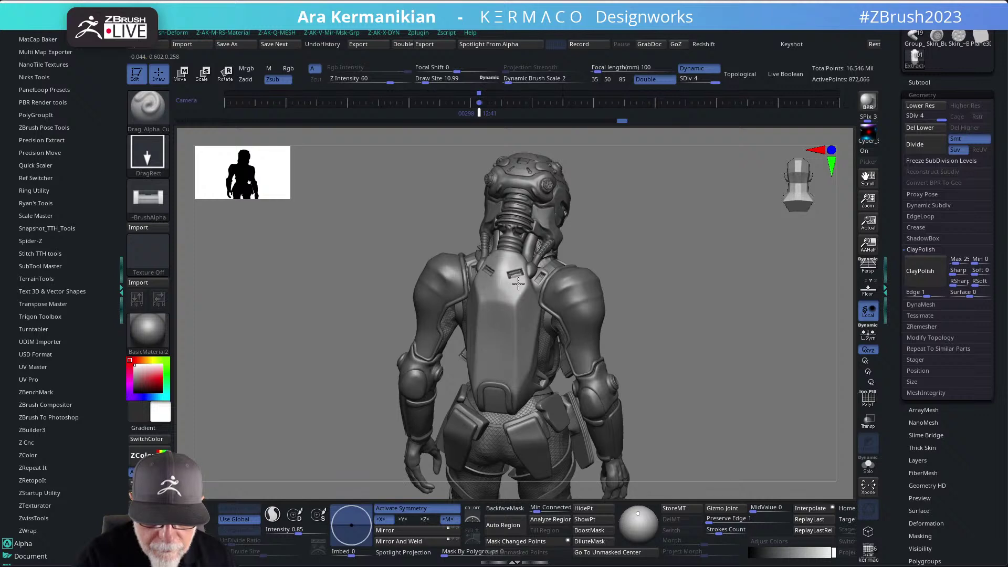
pyautogui.moveTo(530, 282); pyautogui.dragTo(523, 261)
pyautogui.moveTo(619, 243); pyautogui.dragTo(505, 262)
pyautogui.moveTo(597, 237); pyautogui.dragTo(505, 261)
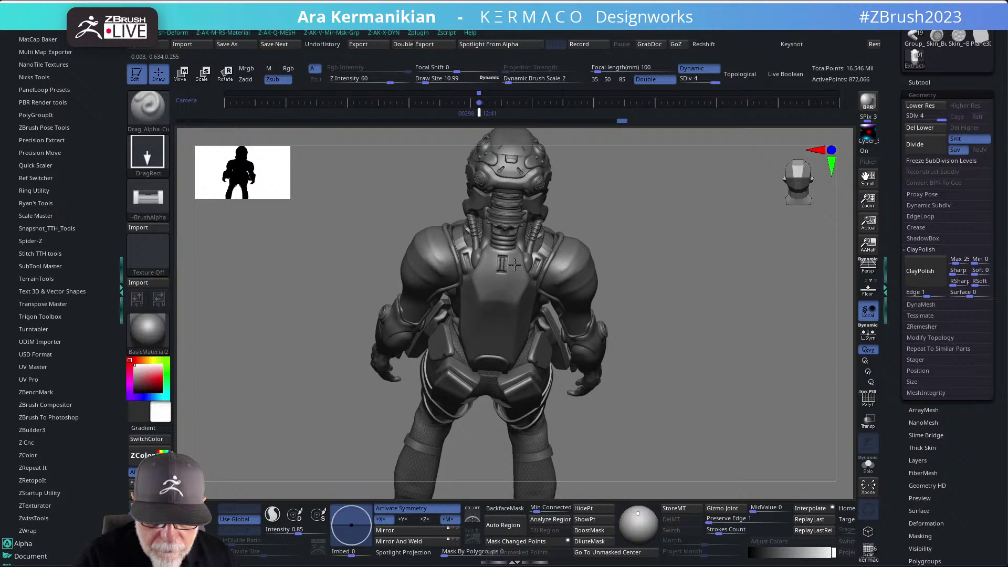
pyautogui.press('shift')
pyautogui.moveTo(631, 253)
pyautogui.mouseDown()
pyautogui.moveTo(619, 212)
pyautogui.moveTo(605, 207)
pyautogui.moveTo(653, 228)
pyautogui.moveTo(645, 221)
pyautogui.moveTo(615, 244)
pyautogui.moveTo(643, 266)
pyautogui.moveTo(651, 247)
pyautogui.moveTo(658, 253)
pyautogui.mouseUp()
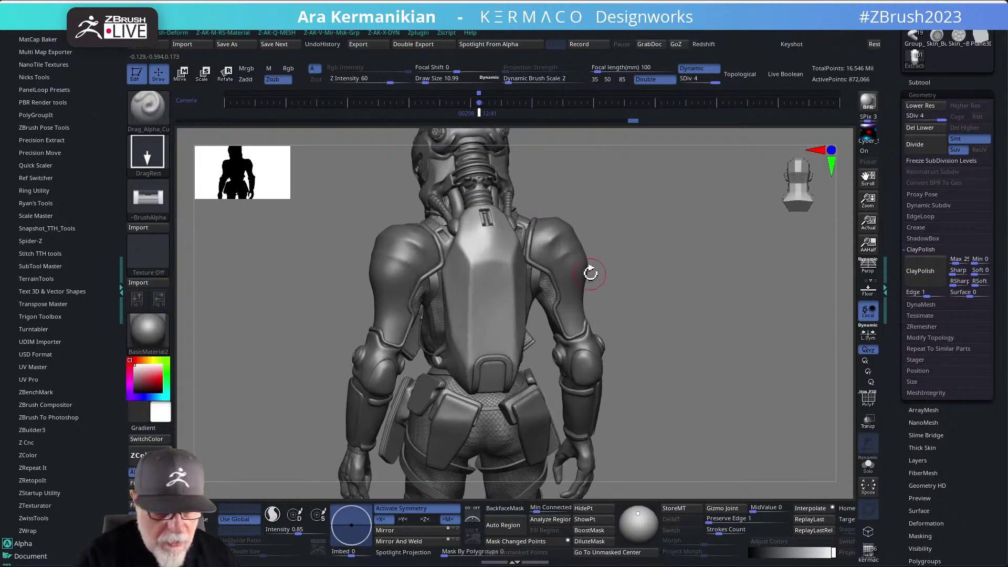
# Load the "Button_30" alpha, try stamping it on the backpack's rear surface, and undo the stamps.
pyautogui.click(148, 198)
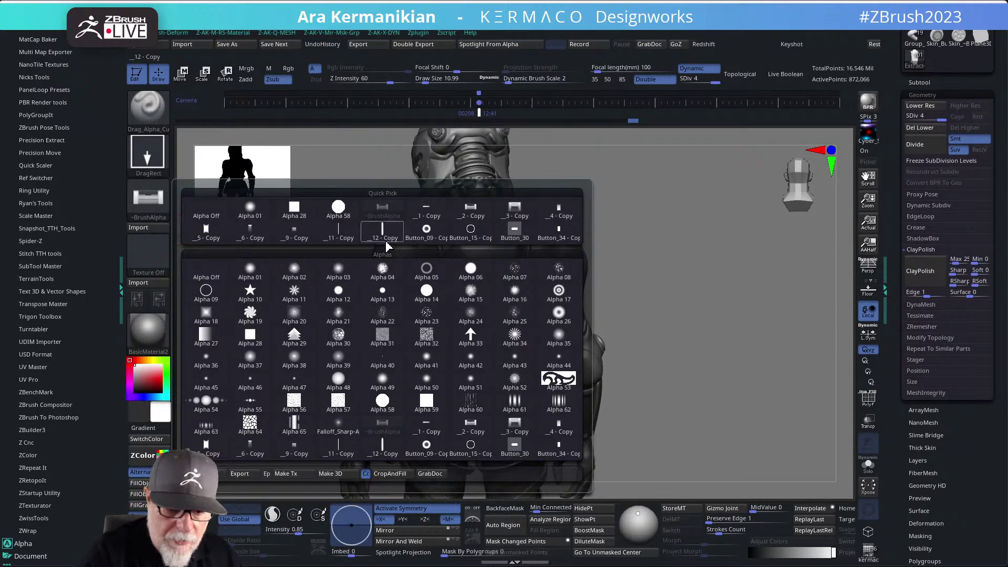
pyautogui.moveTo(561, 452)
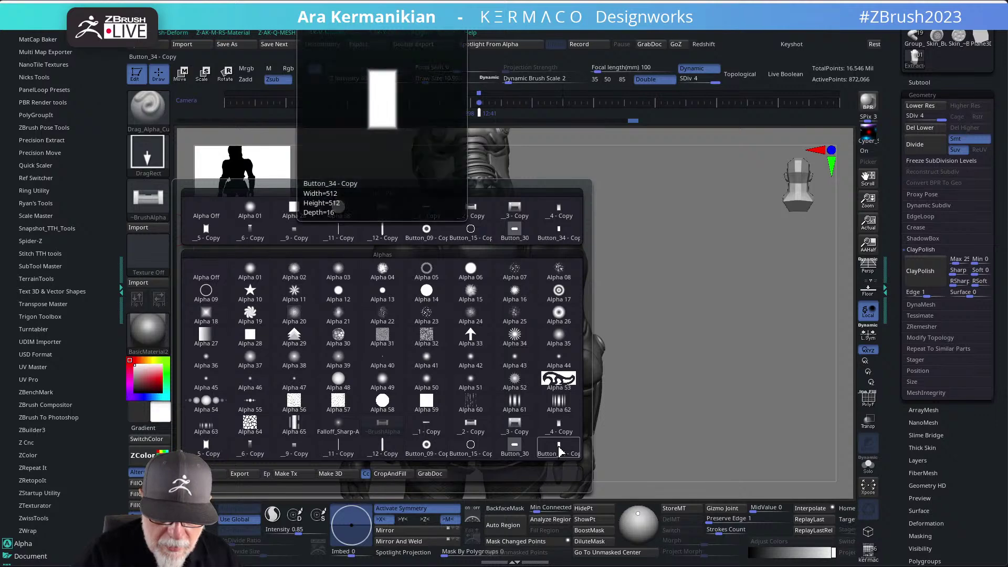
pyautogui.click(530, 452)
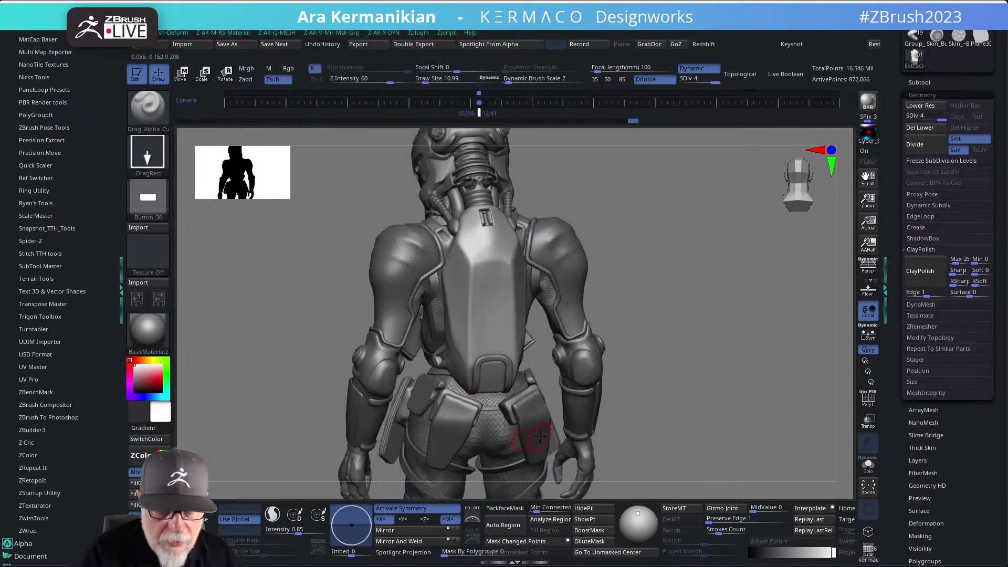
pyautogui.keyDown('alt'); pyautogui.moveTo(657, 373); pyautogui.dragTo(509, 368); pyautogui.keyUp('alt')
pyautogui.moveTo(439, 357); pyautogui.dragTo(446, 363)
pyautogui.moveTo(486, 355); pyautogui.dragTo(494, 361)
pyautogui.press('ctrl')
pyautogui.hotkey('ctrl', 'z')
pyautogui.hotkey('ctrl', 'z')
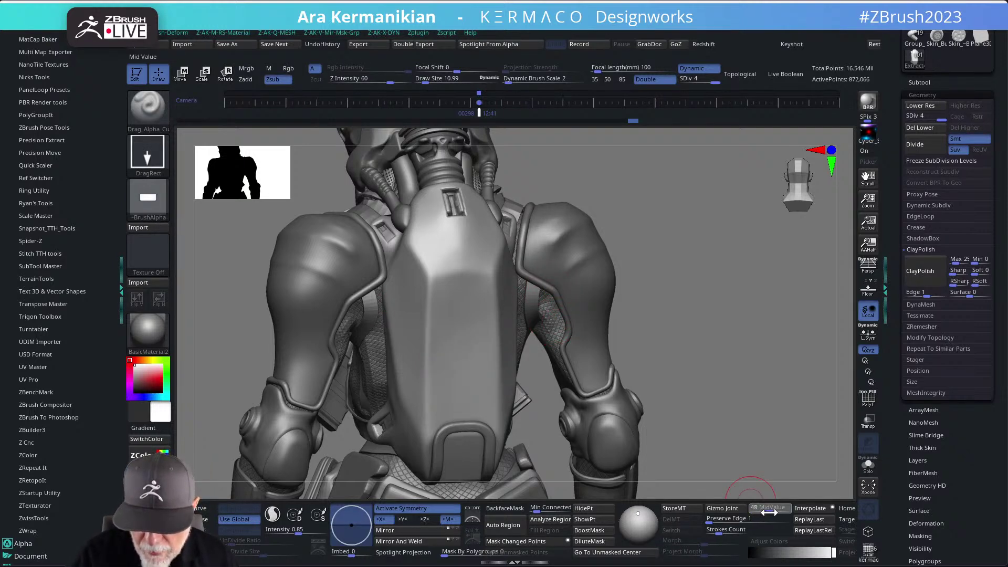
# Try two more "Button_30" stamps on the backpack with the alpha's mid value at 48, and undo them.
pyautogui.moveTo(443, 356); pyautogui.dragTo(449, 362)
pyautogui.moveTo(480, 351); pyautogui.dragTo(486, 357)
pyautogui.press('ctrl')
pyautogui.hotkey('ctrl', 'z')
pyautogui.hotkey('ctrl', 'z')
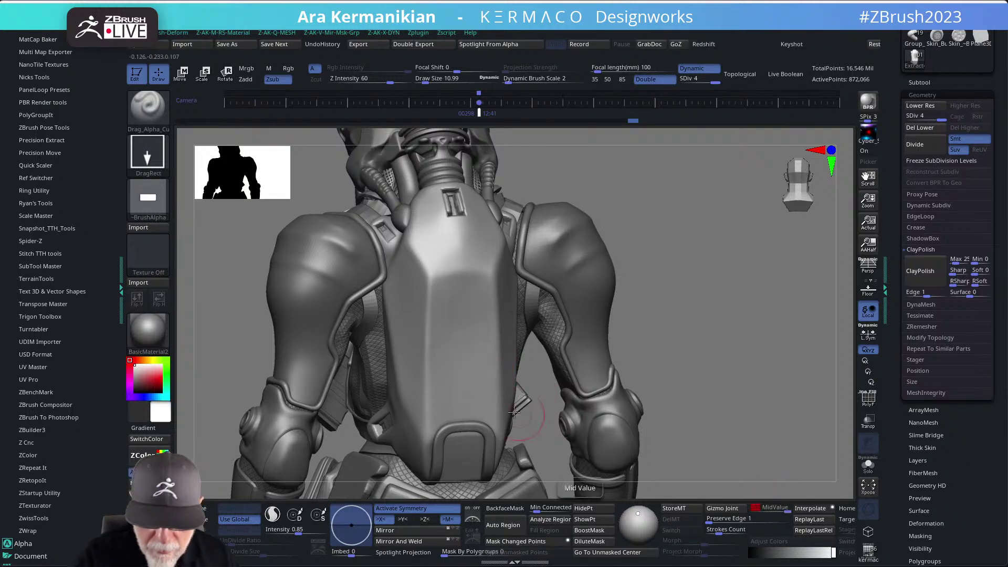
# Vary the alpha's mid value between further test stamps on the lower backpack, undoing each stamp and ending at 48.
pyautogui.moveTo(476, 377); pyautogui.dragTo(483, 391)
pyautogui.hotkey('ctrl', 'z')
pyautogui.moveTo(756, 508)
pyautogui.mouseDown()
pyautogui.moveTo(769, 508)
pyautogui.moveTo(757, 508)
pyautogui.mouseUp()
pyautogui.moveTo(455, 367); pyautogui.dragTo(462, 386)
pyautogui.hotkey('ctrl', 'z')
pyautogui.moveTo(761, 509); pyautogui.dragTo(769, 511)
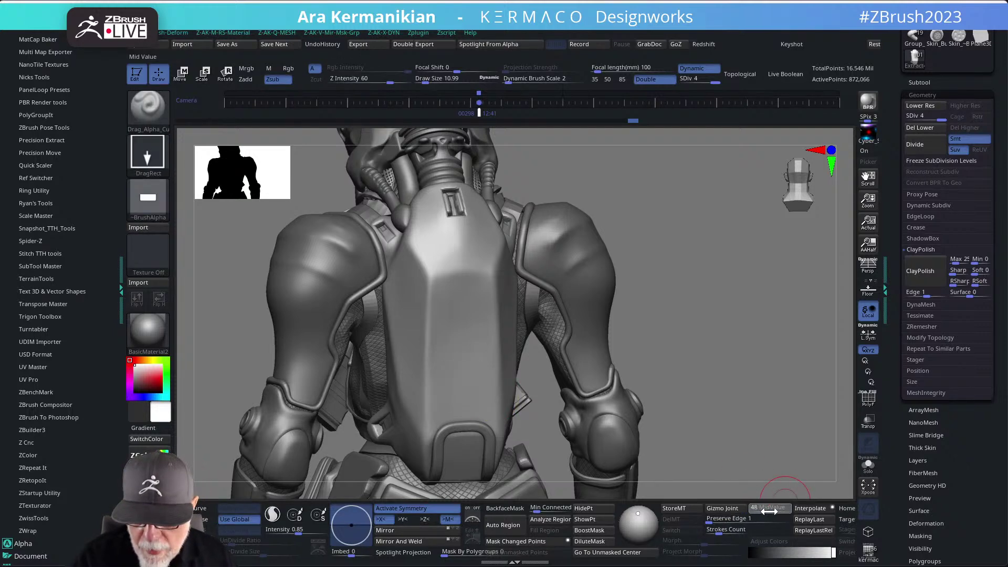
# Load the "__1 - Copy" alpha, try a stamp on the lower backpack, and undo it.
pyautogui.click(161, 200)
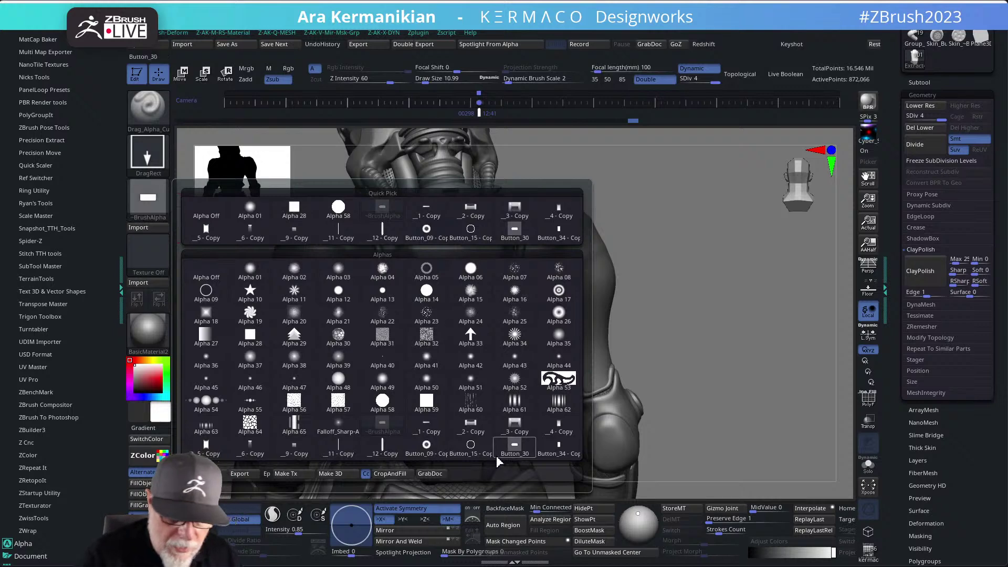
pyautogui.click(436, 428)
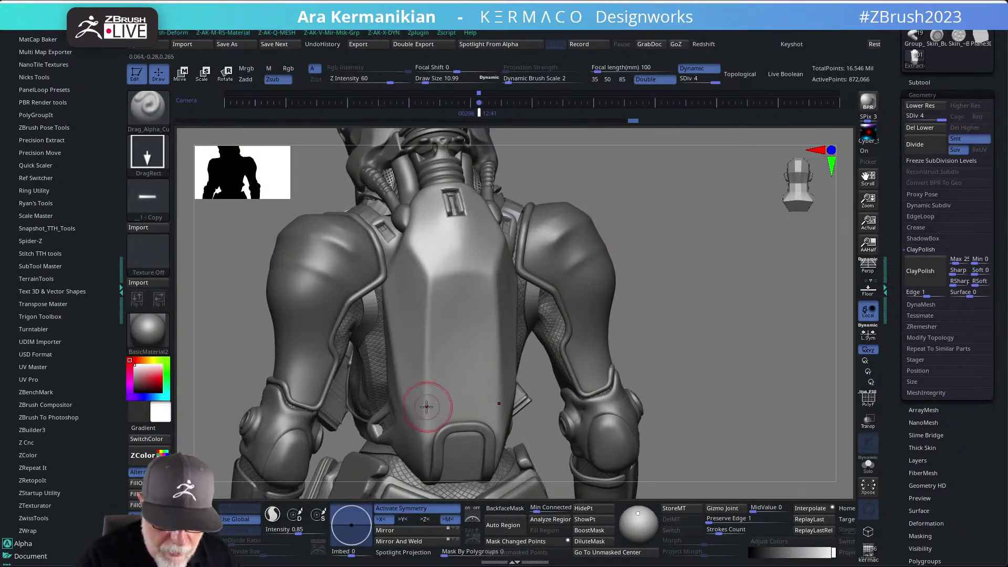
pyautogui.moveTo(437, 402); pyautogui.dragTo(441, 404)
pyautogui.hotkey('ctrl', 'z')
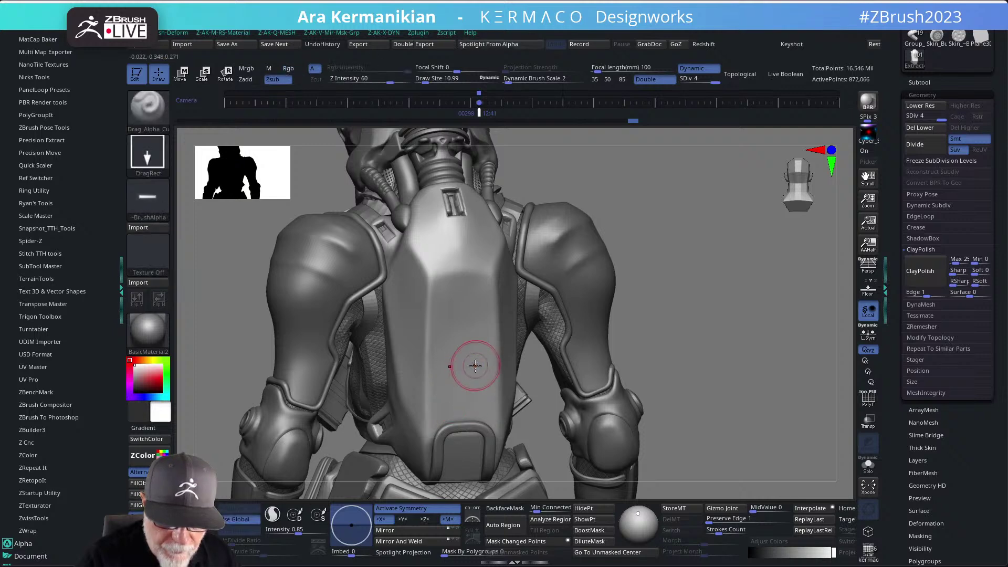
# Load the "Button_34 - Copy" alpha and stamp mirrored diagonal slits at the upper corners of the backpack's bottom panel.
pyautogui.click(154, 198)
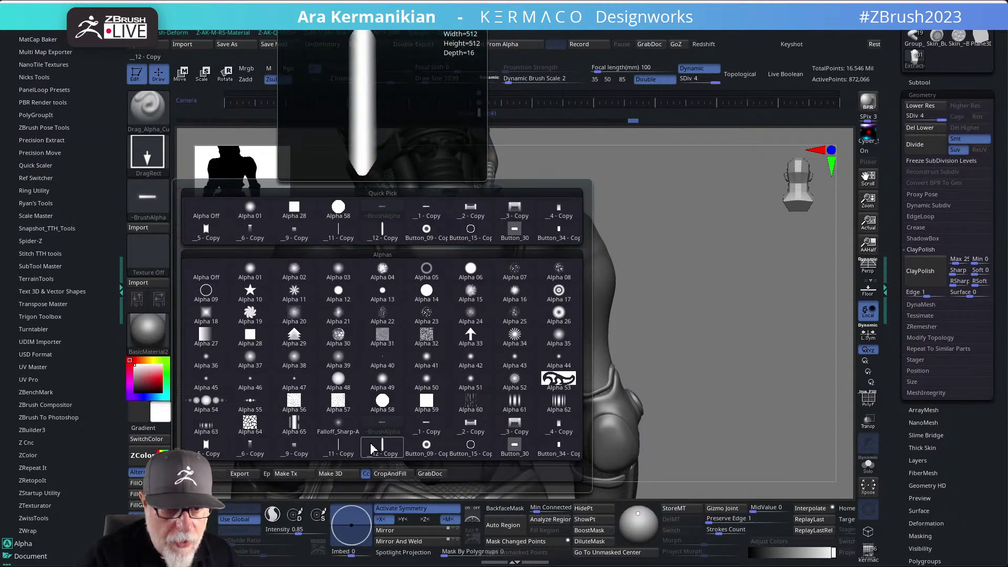
pyautogui.click(558, 447)
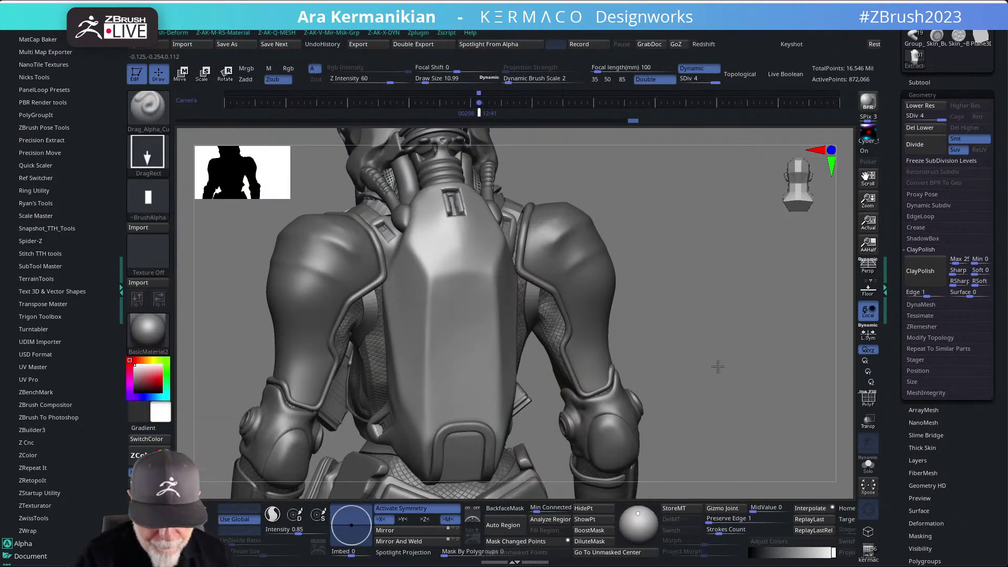
pyautogui.moveTo(720, 364); pyautogui.dragTo(693, 362)
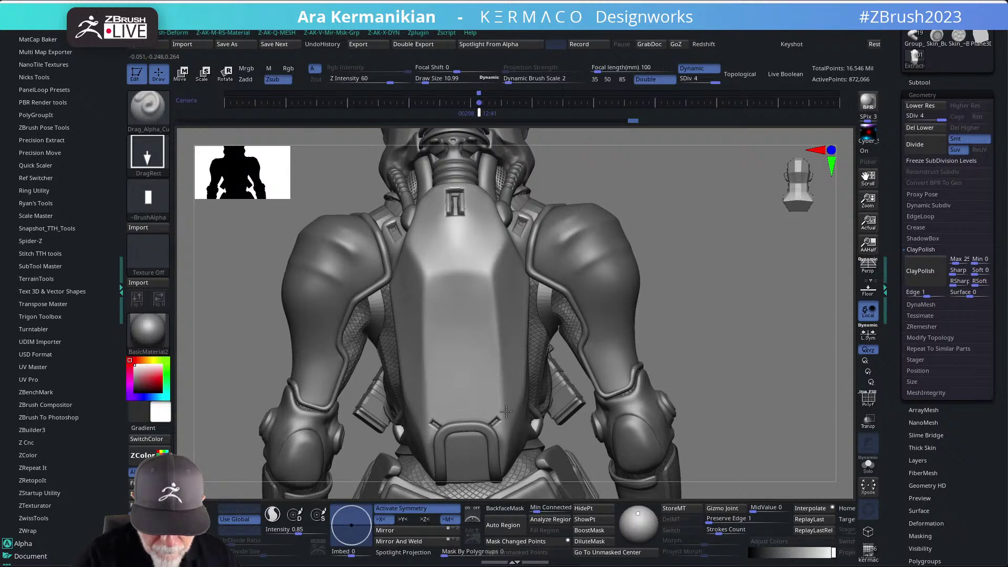
pyautogui.keyDown('alt'); pyautogui.moveTo(716, 352); pyautogui.dragTo(485, 384); pyautogui.keyUp('alt')
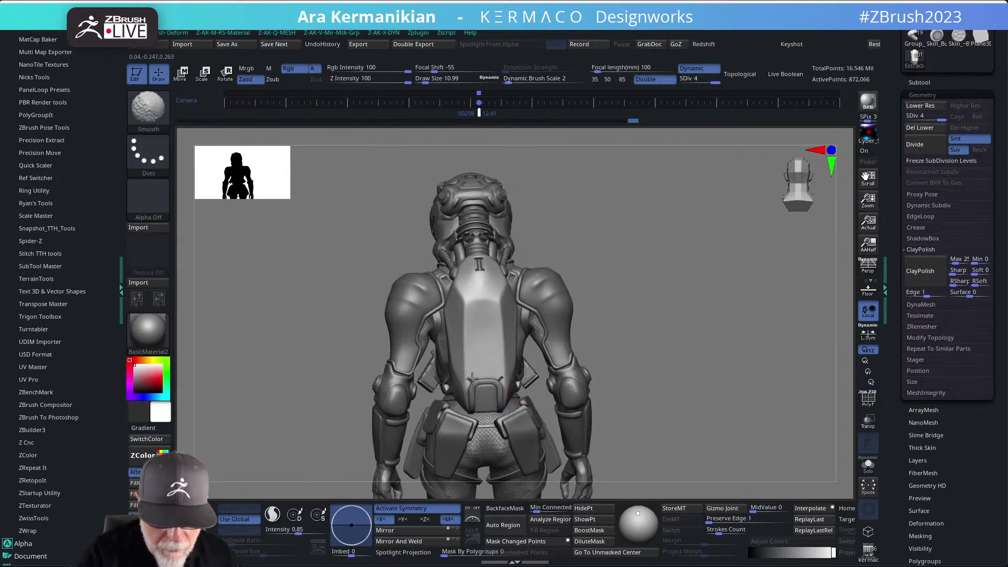
# Stamp a small mirrored cut at the lower outer corners of the backpack, checking it from angled rear views.
pyautogui.moveTo(662, 344)
pyautogui.mouseDown()
pyautogui.moveTo(641, 343)
pyautogui.moveTo(675, 354)
pyautogui.moveTo(642, 363)
pyautogui.moveTo(664, 318)
pyautogui.mouseUp()
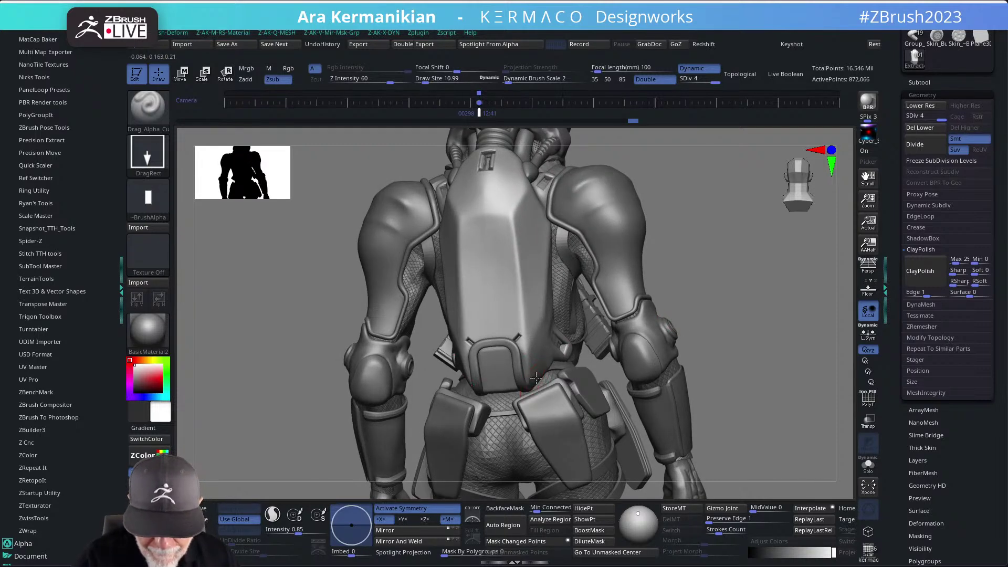
pyautogui.moveTo(723, 288); pyautogui.dragTo(702, 289)
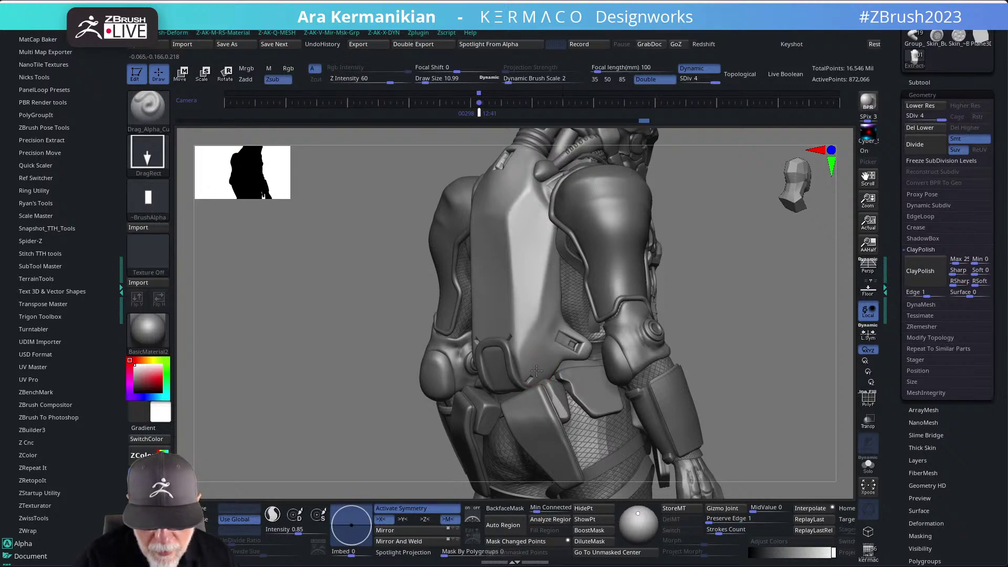
pyautogui.moveTo(712, 290)
pyautogui.mouseDown()
pyautogui.moveTo(723, 289)
pyautogui.moveTo(702, 286)
pyautogui.mouseUp()
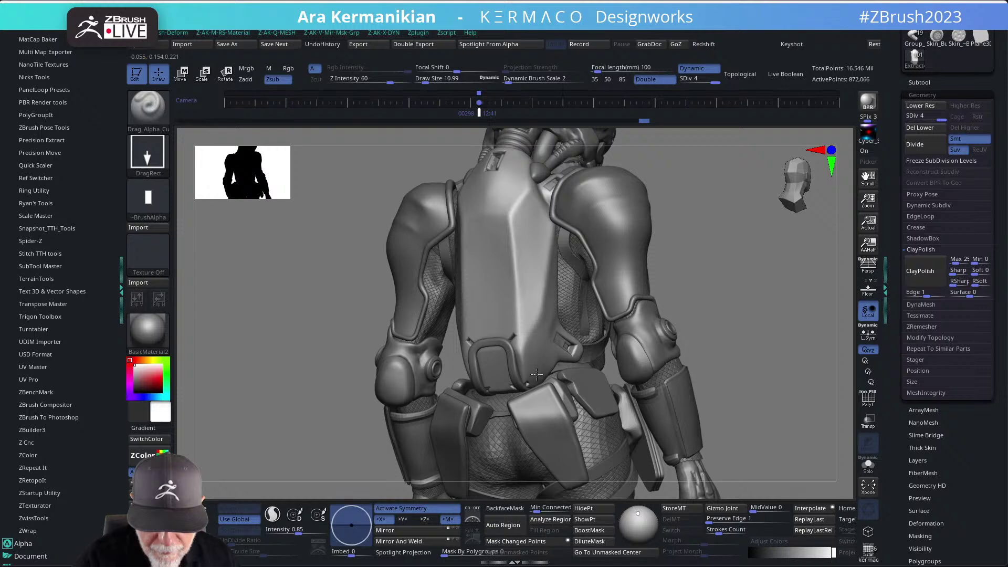
pyautogui.moveTo(684, 302); pyautogui.dragTo(533, 383)
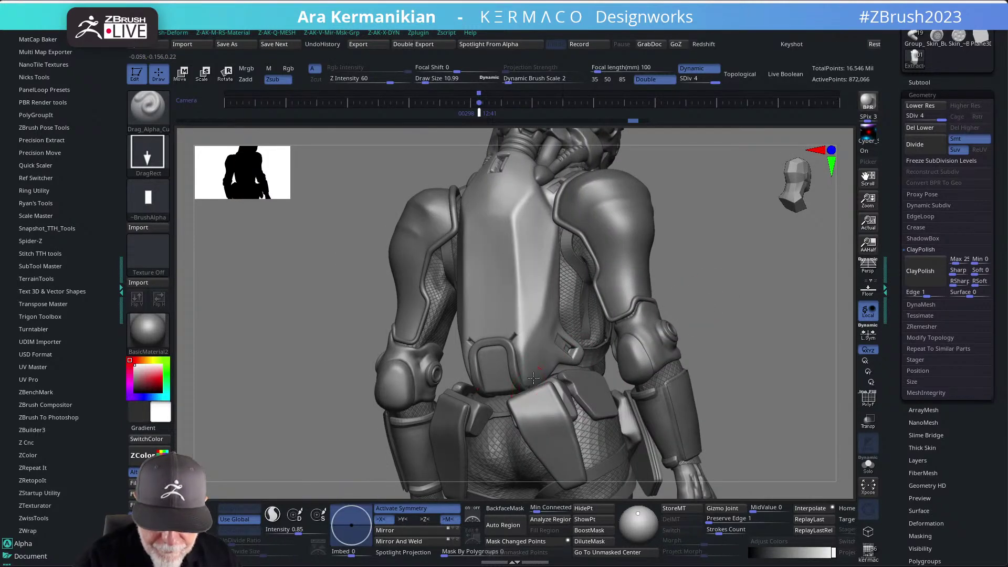
pyautogui.press('shift')
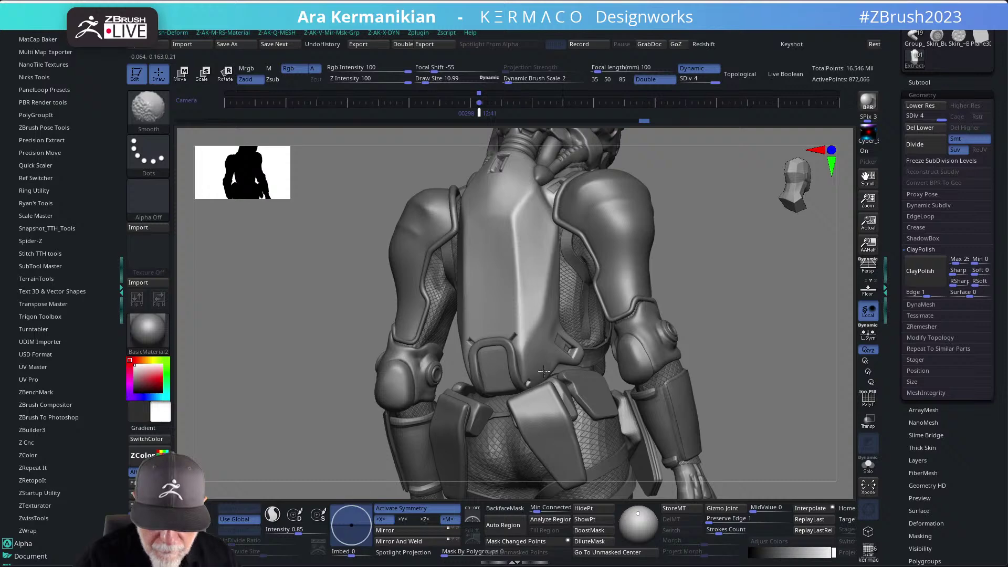
pyautogui.press('f')
# Stamp mirrored slits on the upper side edges of the backpack, just below the shoulder bevel.
pyautogui.moveTo(671, 286)
pyautogui.mouseDown()
pyautogui.moveTo(718, 284)
pyautogui.moveTo(695, 313)
pyautogui.moveTo(663, 301)
pyautogui.moveTo(623, 322)
pyautogui.moveTo(652, 310)
pyautogui.moveTo(626, 296)
pyautogui.moveTo(681, 290)
pyautogui.moveTo(521, 292)
pyautogui.mouseUp()
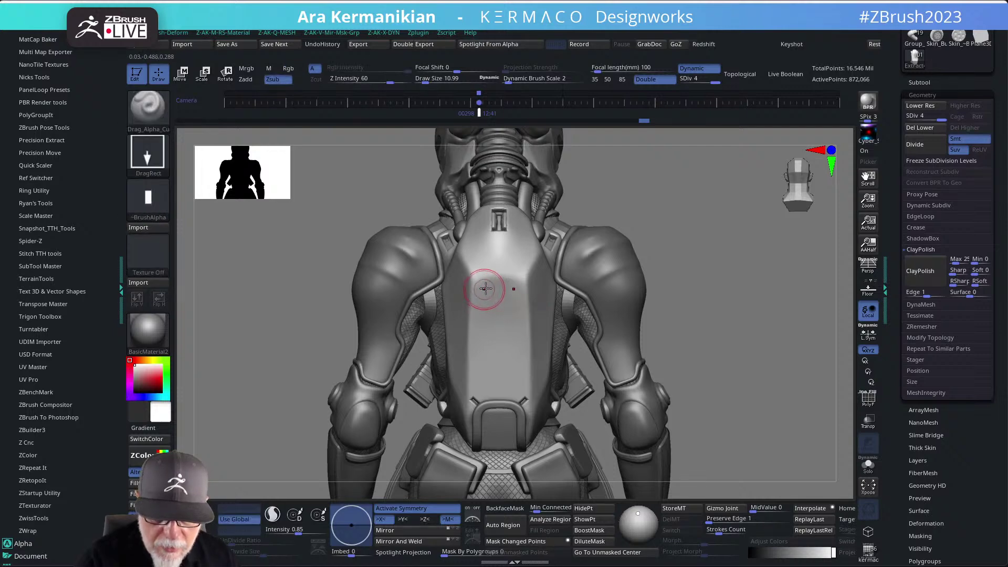
pyautogui.moveTo(699, 217); pyautogui.dragTo(533, 275)
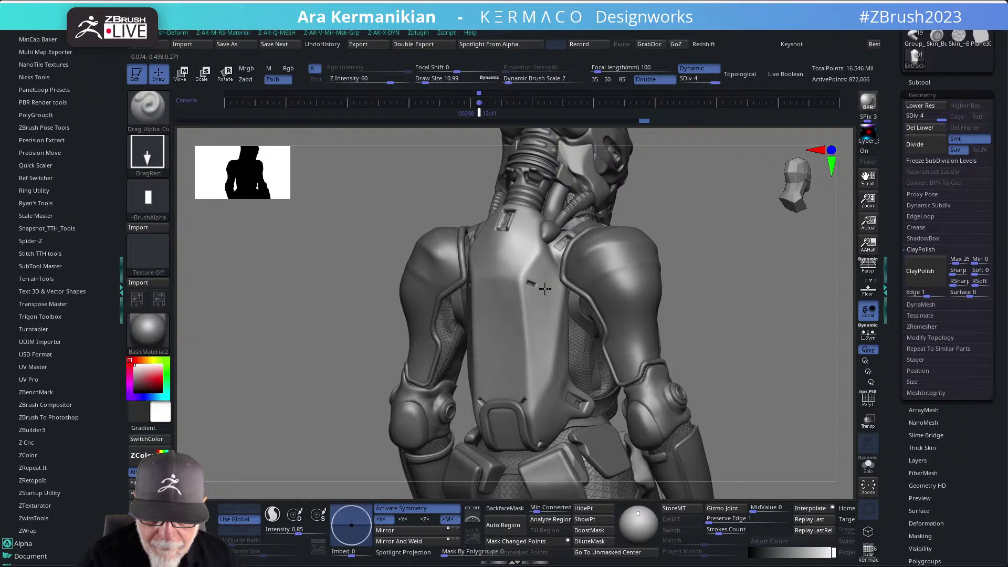
pyautogui.press('f')
pyautogui.moveTo(664, 225)
pyautogui.mouseDown()
pyautogui.moveTo(702, 225)
pyautogui.moveTo(668, 232)
pyautogui.moveTo(662, 246)
pyautogui.moveTo(649, 239)
pyautogui.moveTo(672, 231)
pyautogui.moveTo(646, 236)
pyautogui.moveTo(674, 229)
pyautogui.mouseUp()
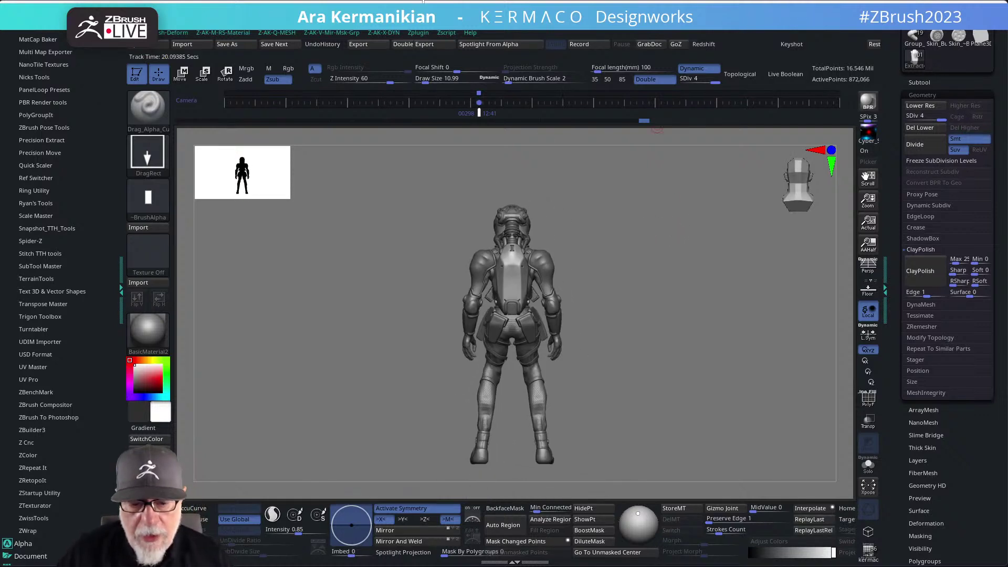
# Drop the backpack to subdivision level 1 and unwrap its UVs with UV Master, keeping Symmetry on.
pyautogui.moveTo(709, 87); pyautogui.dragTo(680, 84)
pyautogui.keyDown('ctrl'); pyautogui.moveTo(637, 325); pyautogui.dragTo(725, 367, button='right'); pyautogui.keyUp('ctrl')
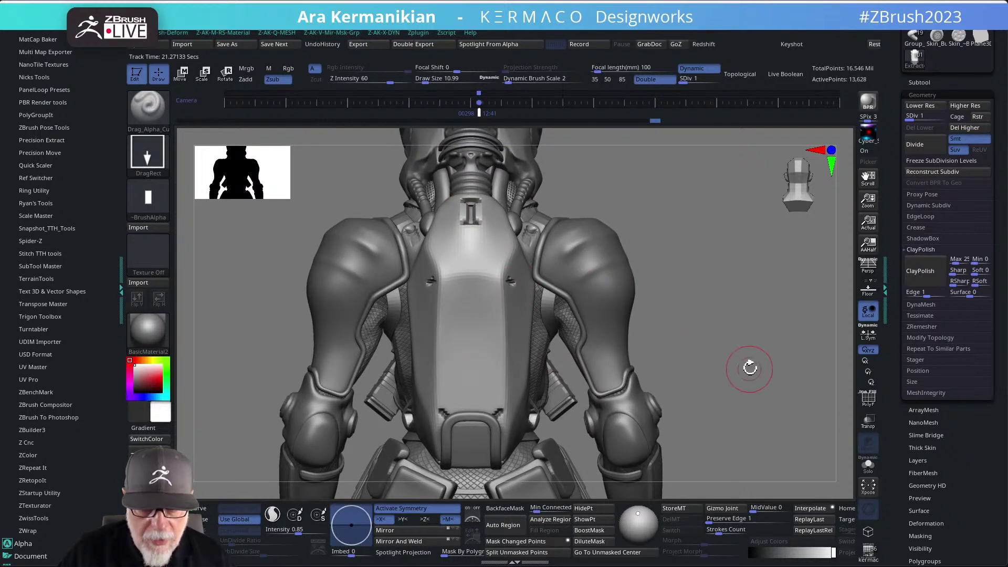
pyautogui.press('f')
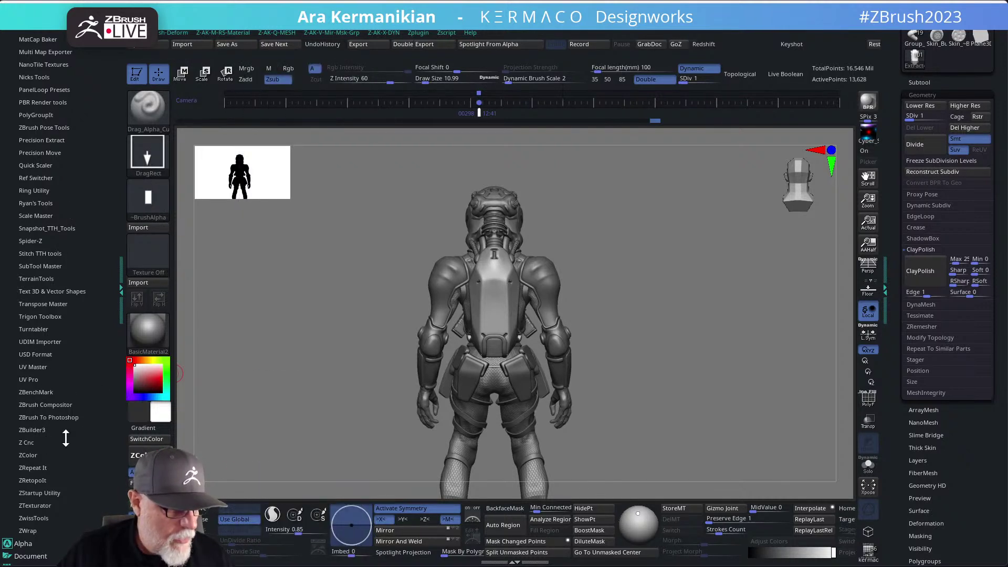
pyautogui.scroll(-3, 76, 462)
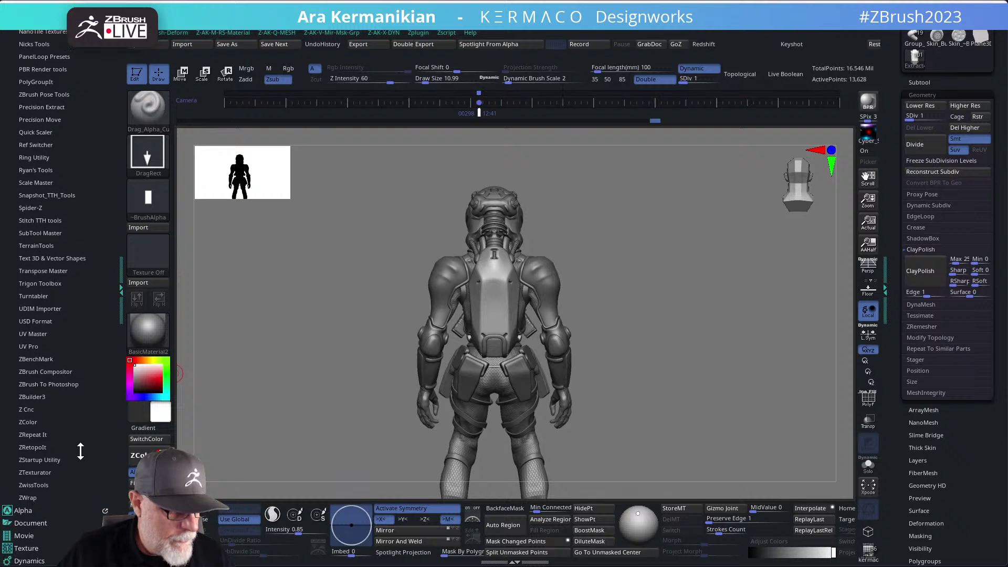
pyautogui.click(33, 336)
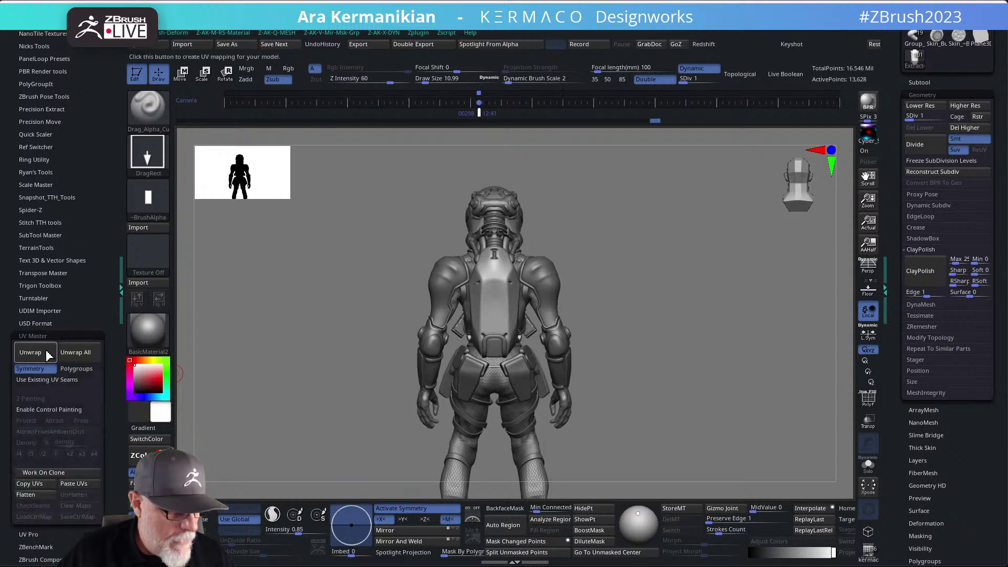
pyautogui.click(75, 352)
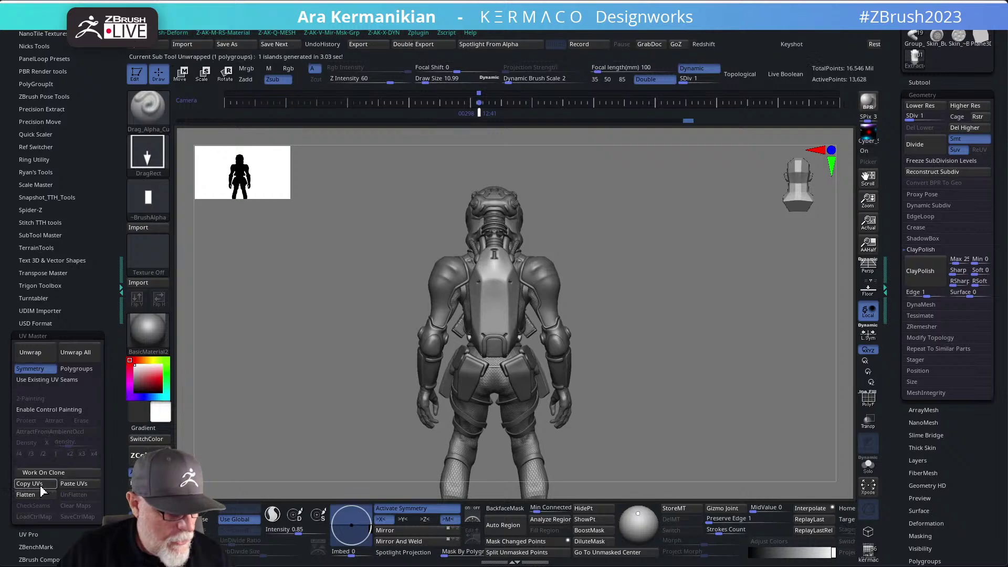
# Preview the backpack's flattened UVs with Morph UV and apply a checker texture map to check their distribution.
pyautogui.moveTo(963, 444); pyautogui.dragTo(969, 355)
pyautogui.click(911, 366)
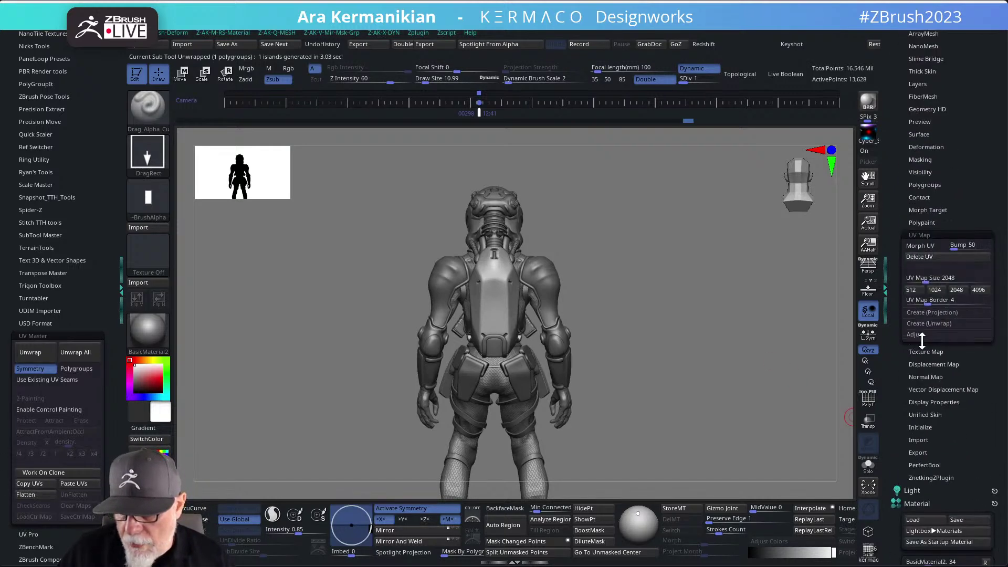
pyautogui.click(923, 246)
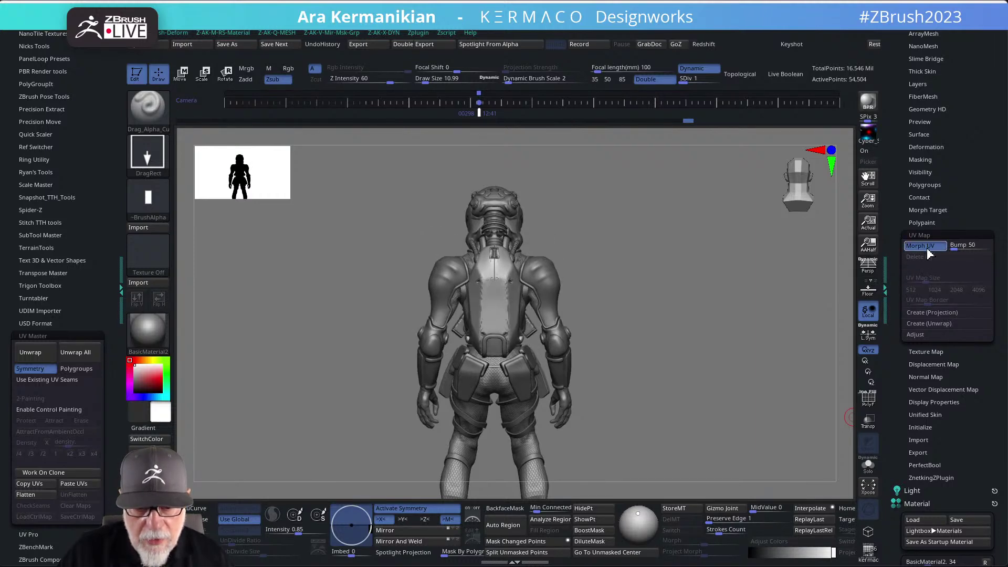
pyautogui.click(926, 352)
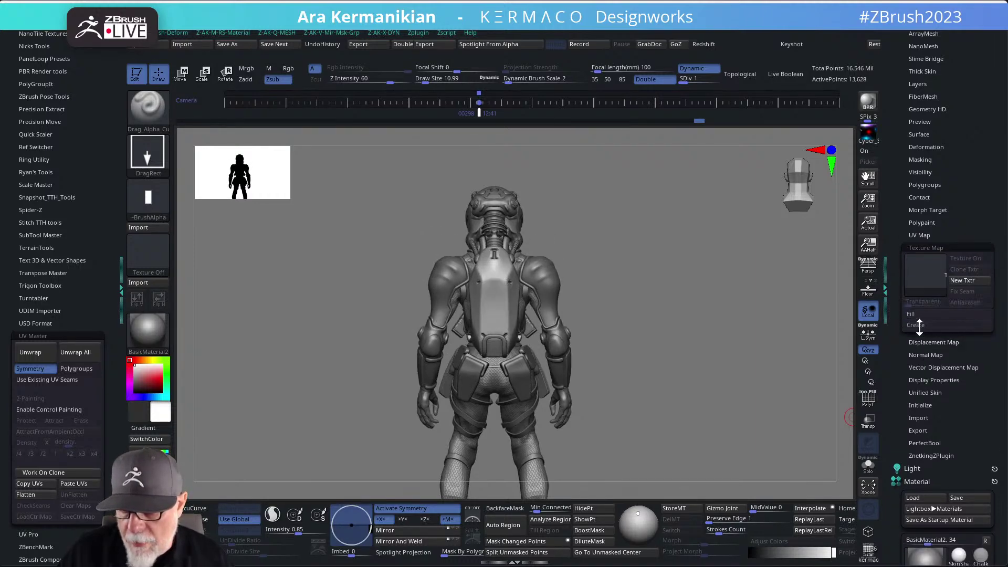
pyautogui.click(924, 290)
pyautogui.click(648, 279)
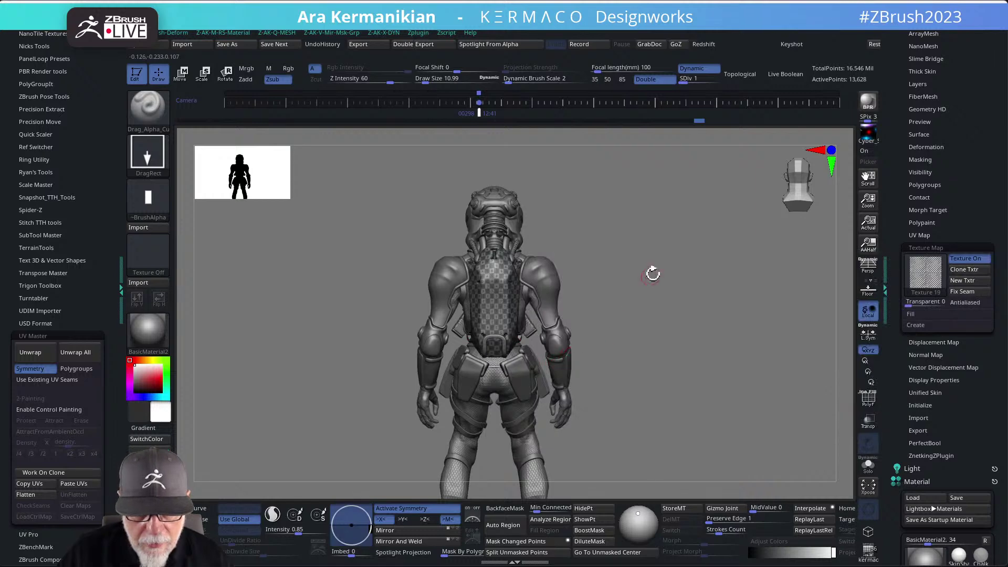
# Return the backpack to subdivision level 4 and remove its checker texture.
pyautogui.keyDown('alt'); pyautogui.moveTo(649, 314); pyautogui.dragTo(701, 241); pyautogui.keyUp('alt')
pyautogui.moveTo(685, 79); pyautogui.dragTo(733, 78)
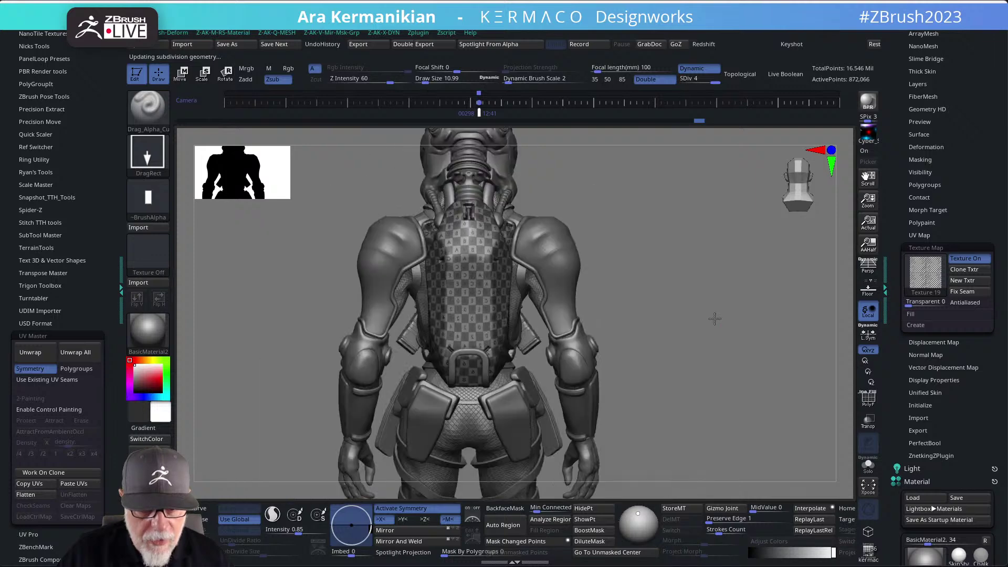
pyautogui.press('f')
pyautogui.moveTo(731, 323); pyautogui.dragTo(802, 280)
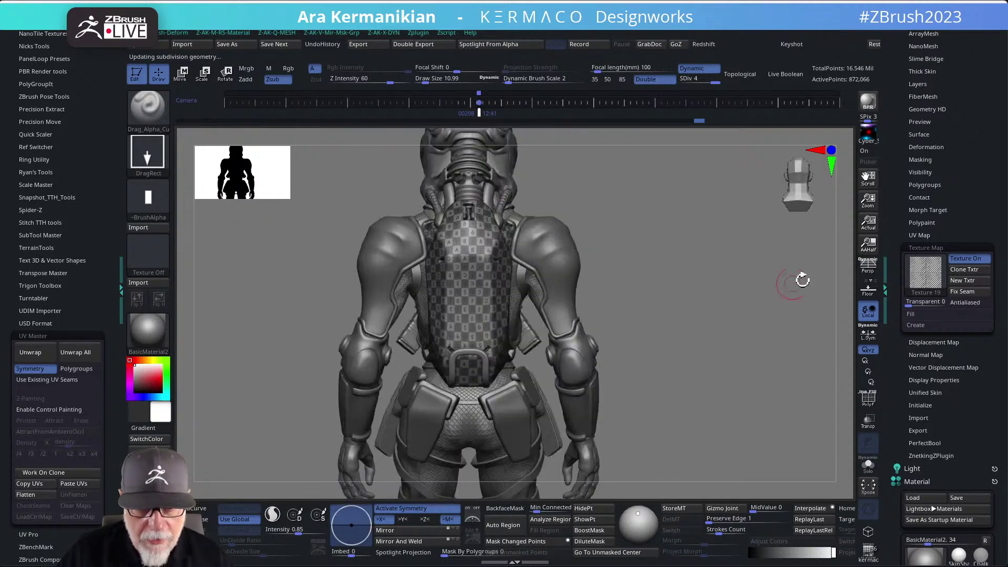
pyautogui.click(914, 277)
pyautogui.click(526, 283)
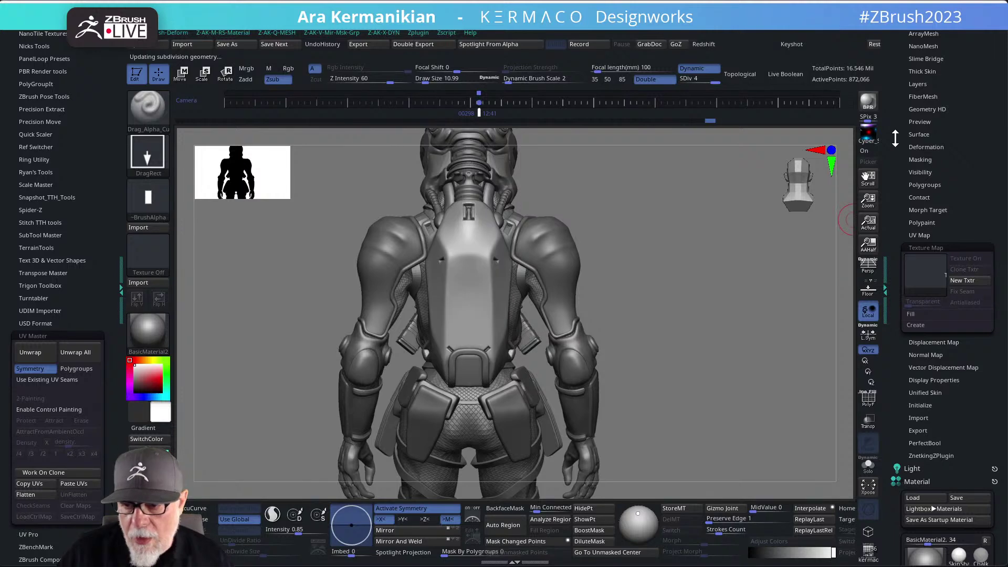
# Display subtool visibility set V8 and look through the Harness folder and the isolated backpack from different sides.
pyautogui.moveTo(896, 139); pyautogui.dragTo(879, 254)
pyautogui.click(919, 254)
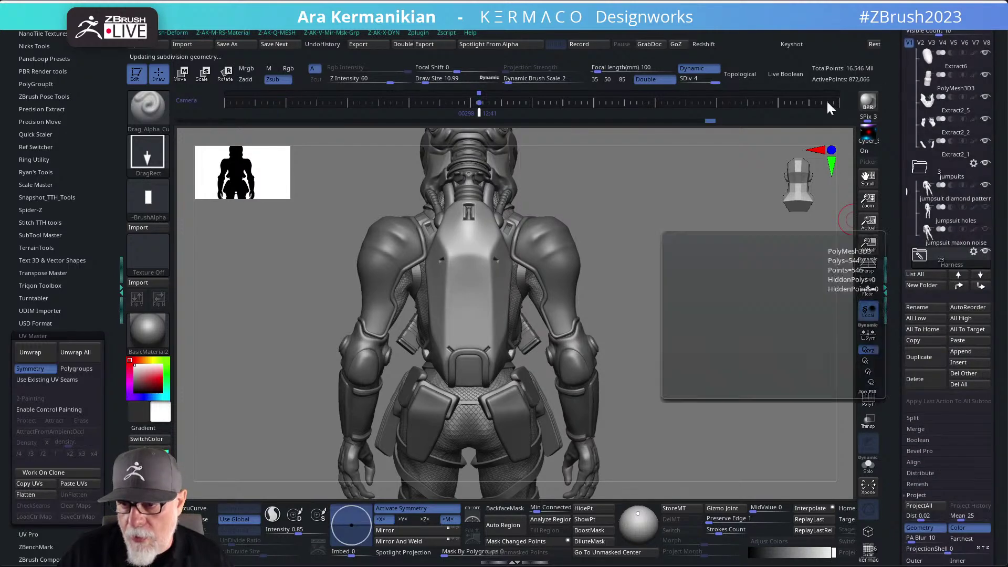
pyautogui.click(987, 44)
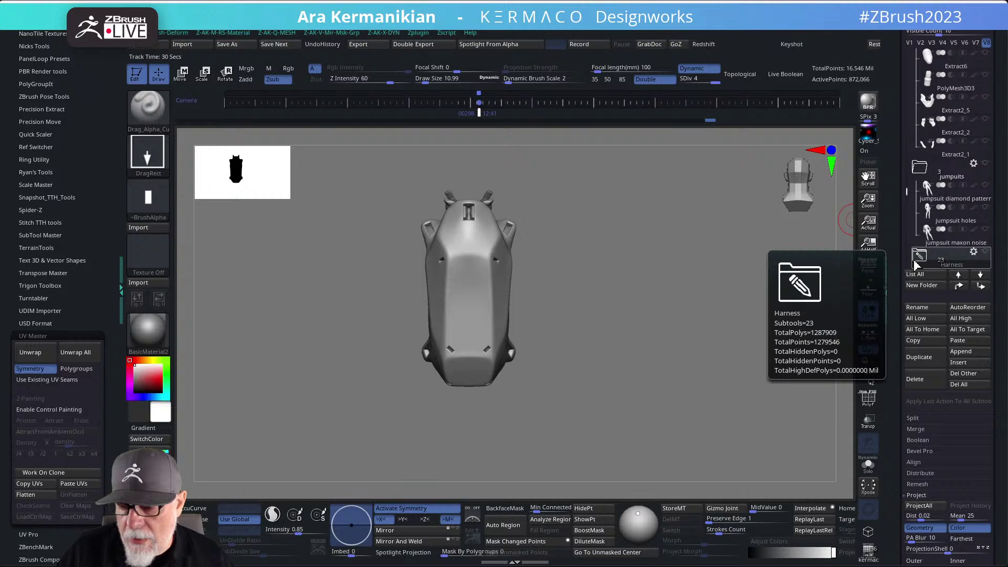
pyautogui.scroll(-3, 904, 195)
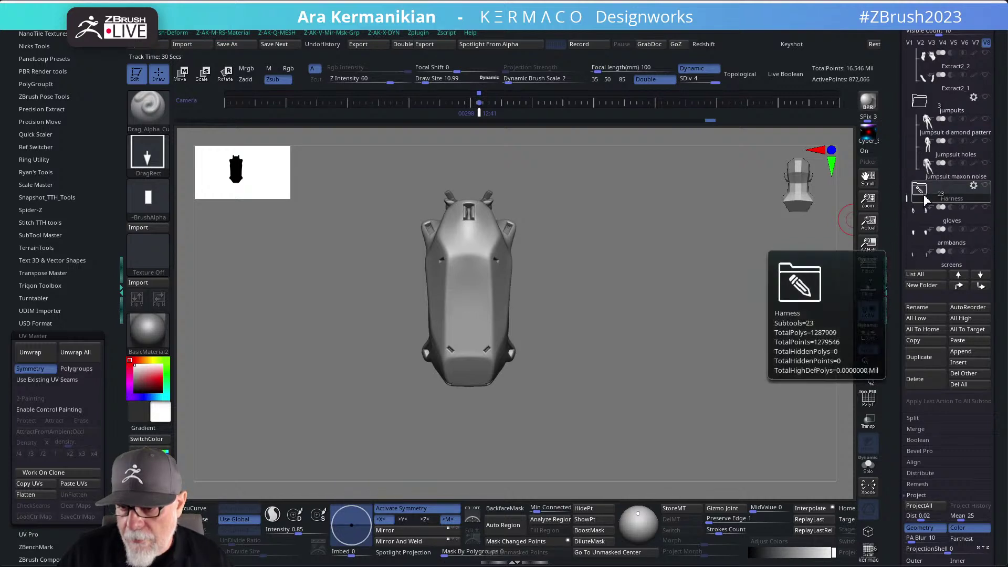
pyautogui.moveTo(917, 196)
pyautogui.scroll(-5, 945, 181)
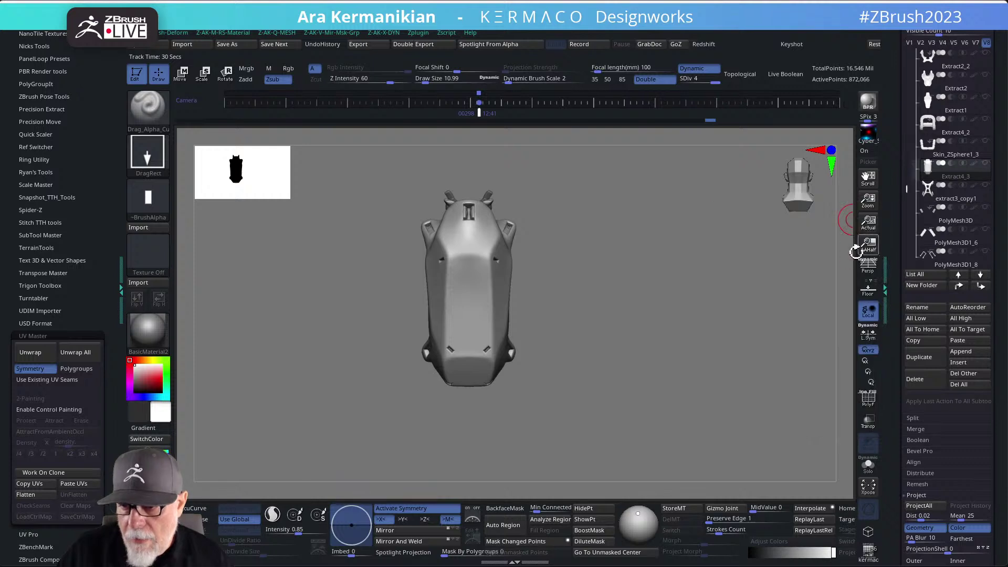
pyautogui.moveTo(666, 342); pyautogui.dragTo(839, 191)
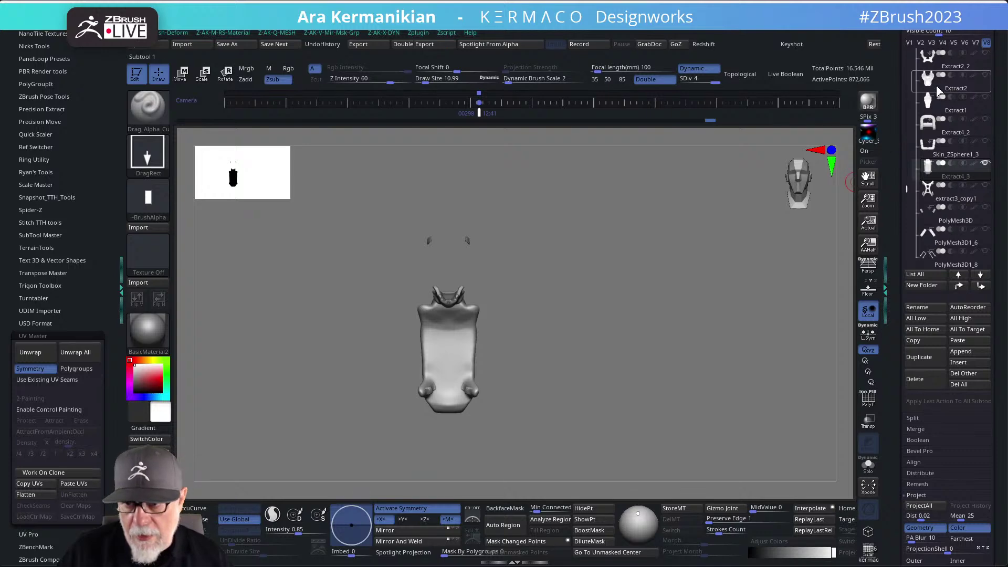
pyautogui.moveTo(908, 65)
pyautogui.mouseDown()
pyautogui.moveTo(905, 124)
pyautogui.moveTo(904, 51)
pyautogui.mouseUp()
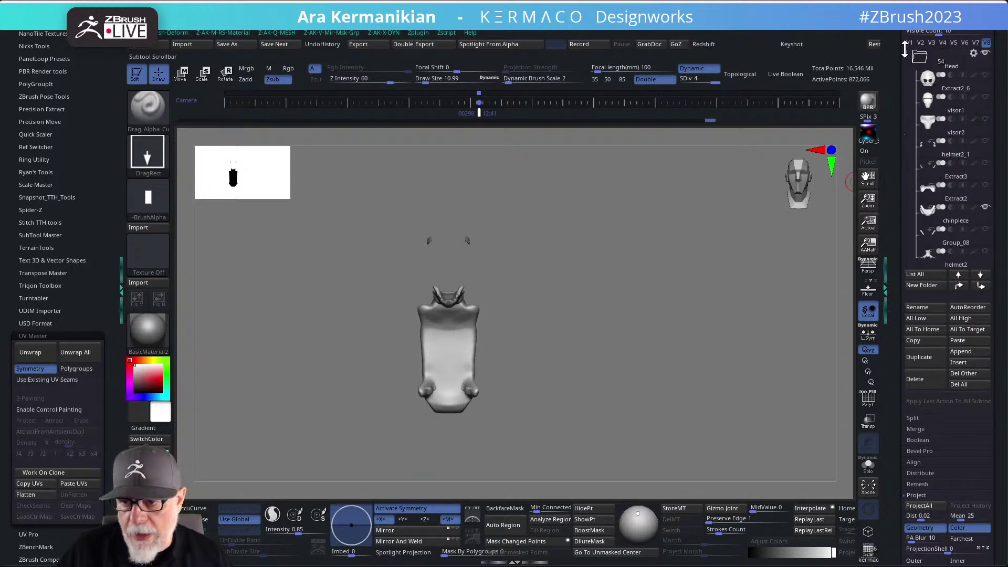
# Restore visibility set V1 and examine the full character's armor, focusing on the chest and hip packs from the front.
pyautogui.click(909, 43)
pyautogui.keyDown('alt'); pyautogui.moveTo(620, 225); pyautogui.dragTo(403, 372); pyautogui.keyUp('alt')
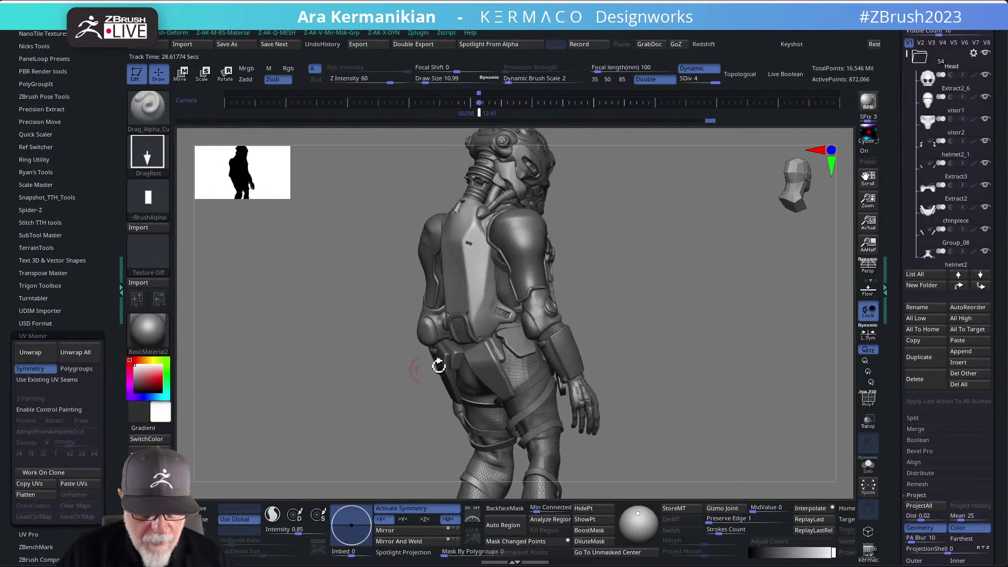
pyautogui.moveTo(658, 336); pyautogui.dragTo(603, 338)
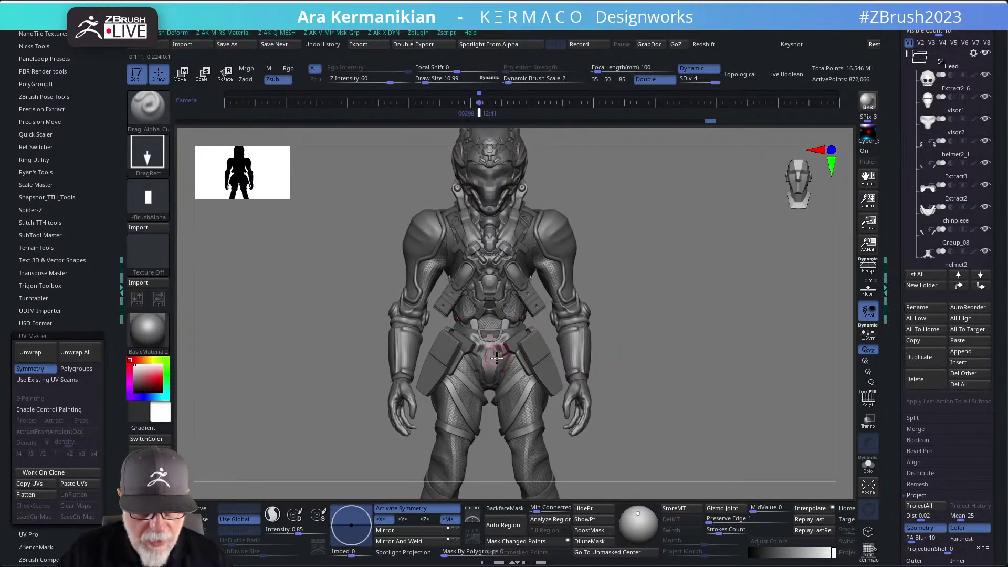
pyautogui.scroll(5, 679, 261)
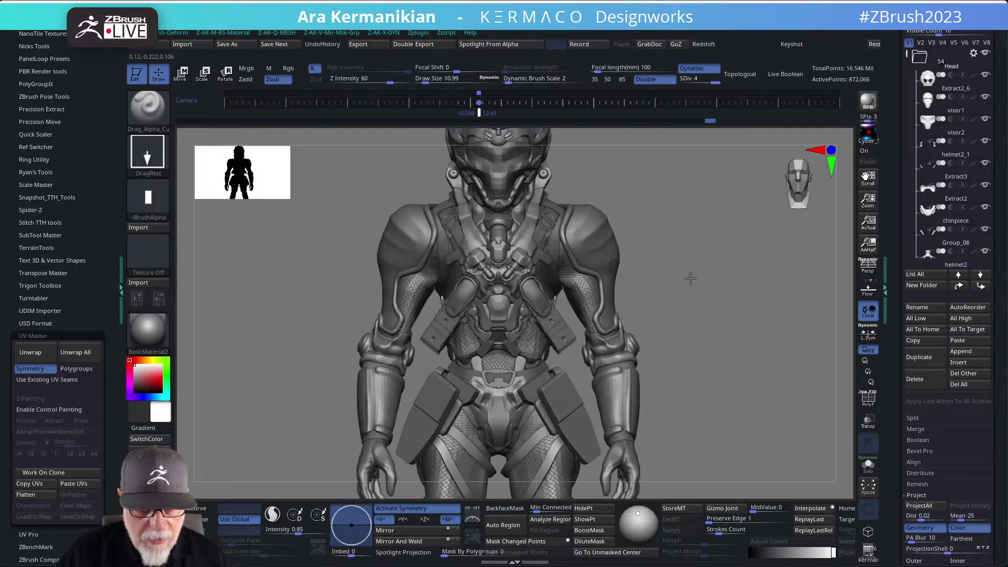
pyautogui.scroll(3, 559, 314)
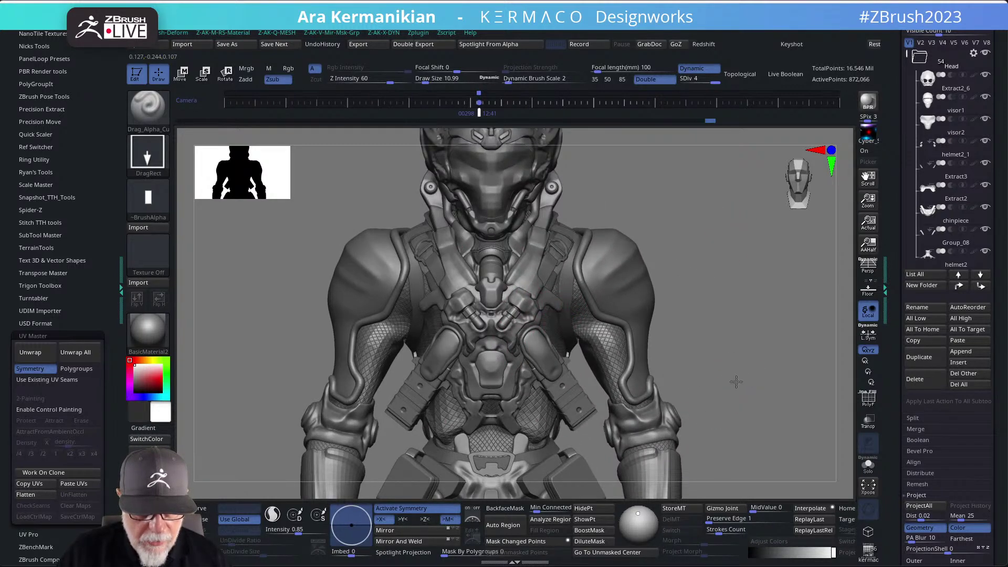
pyautogui.scroll(-5, 724, 380)
pyautogui.moveTo(685, 288); pyautogui.dragTo(689, 220)
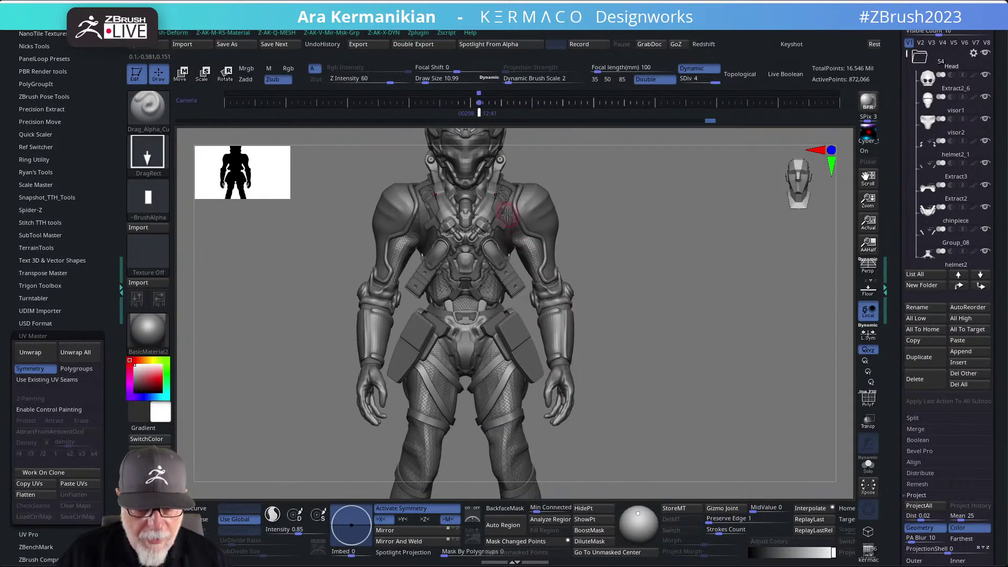
# Select the packs_front subtool, isolate it with Solo, and display its polygroups with PolyFrame.
pyautogui.keyDown('alt'); pyautogui.click(508, 331); pyautogui.keyUp('alt')
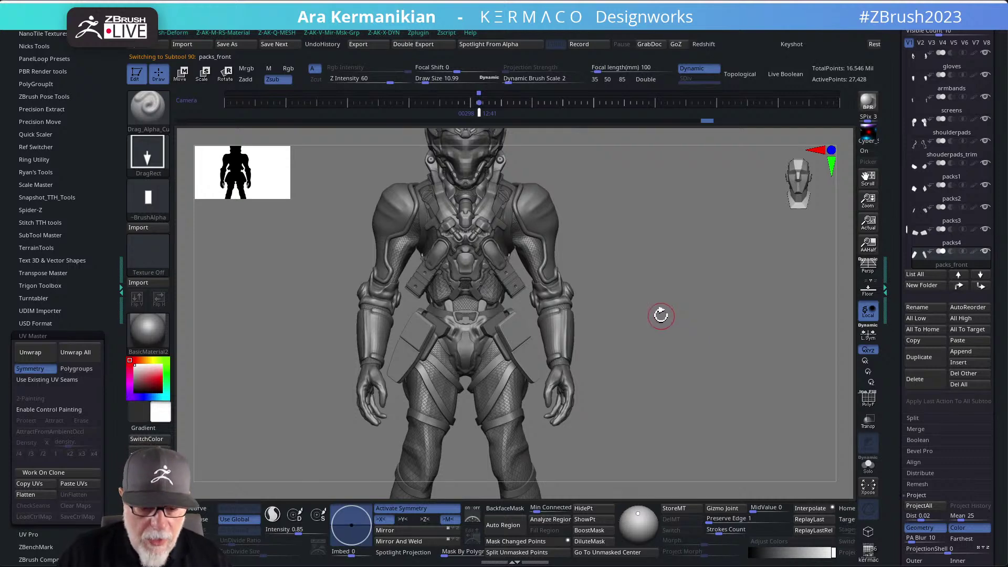
pyautogui.click(868, 465)
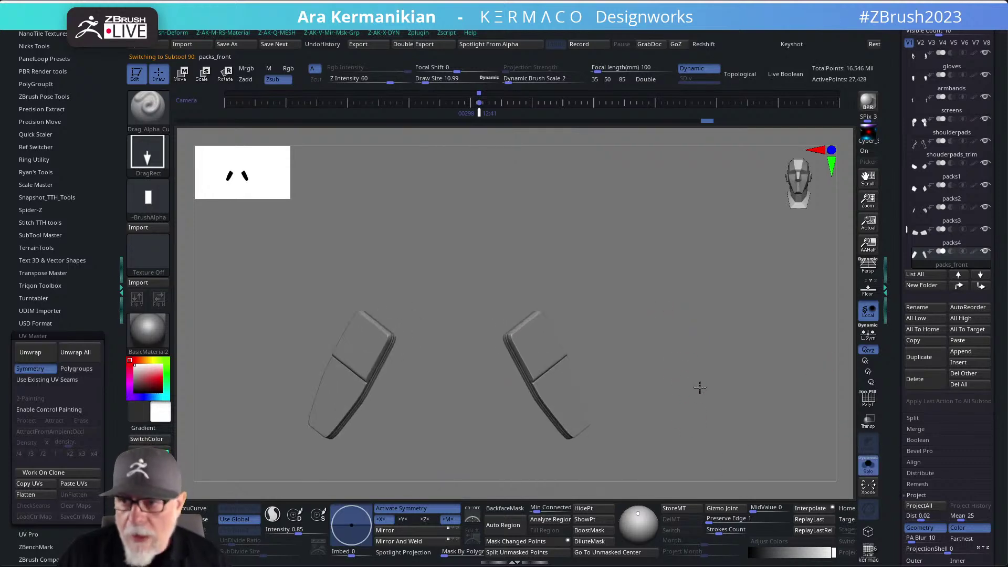
pyautogui.keyDown('alt'); pyautogui.moveTo(688, 346); pyautogui.dragTo(761, 273); pyautogui.keyUp('alt')
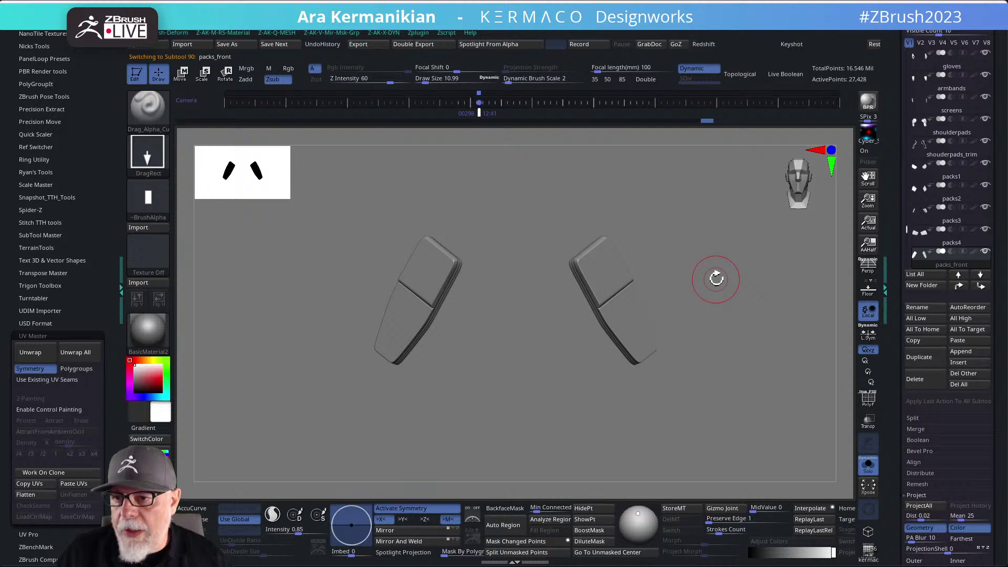
pyautogui.click(863, 403)
pyautogui.keyDown('alt'); pyautogui.moveTo(719, 281); pyautogui.dragTo(698, 269); pyautogui.keyUp('alt')
pyautogui.moveTo(257, 377); pyautogui.dragTo(370, 328)
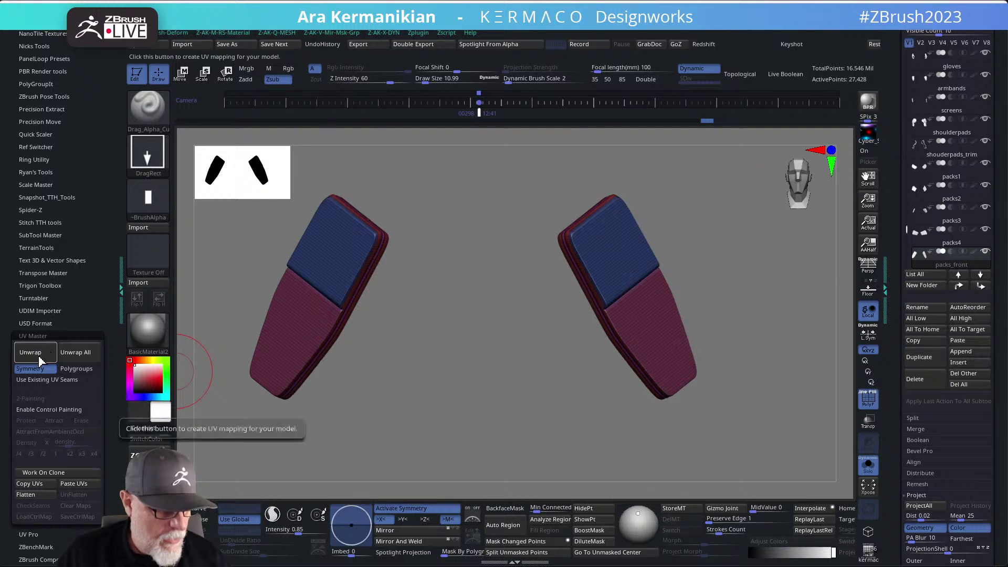
# Unwrap the front packs' UVs in UV Master with both Symmetry and Polygroups enabled.
pyautogui.click(78, 369)
pyautogui.click(32, 352)
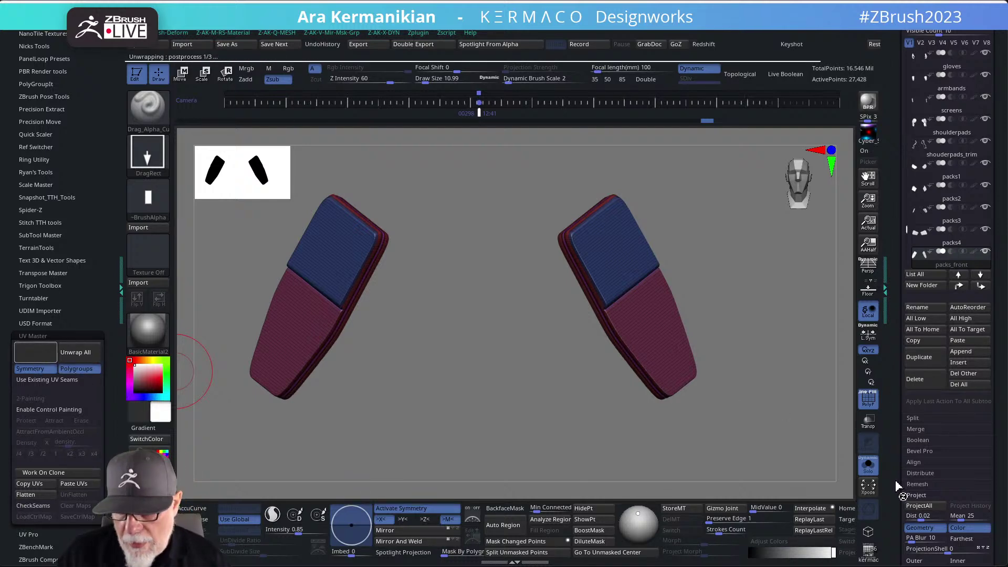
# Check the front packs' unwrapped UVs with the lettered checker Texture 19, and remove the texture again.
pyautogui.moveTo(896, 495); pyautogui.dragTo(899, 397)
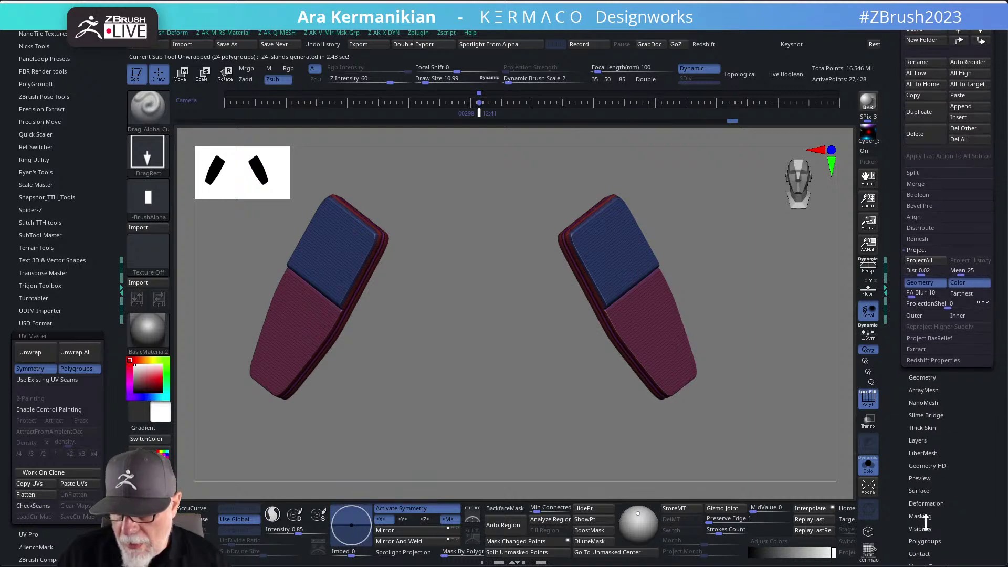
pyautogui.moveTo(966, 524); pyautogui.dragTo(927, 388)
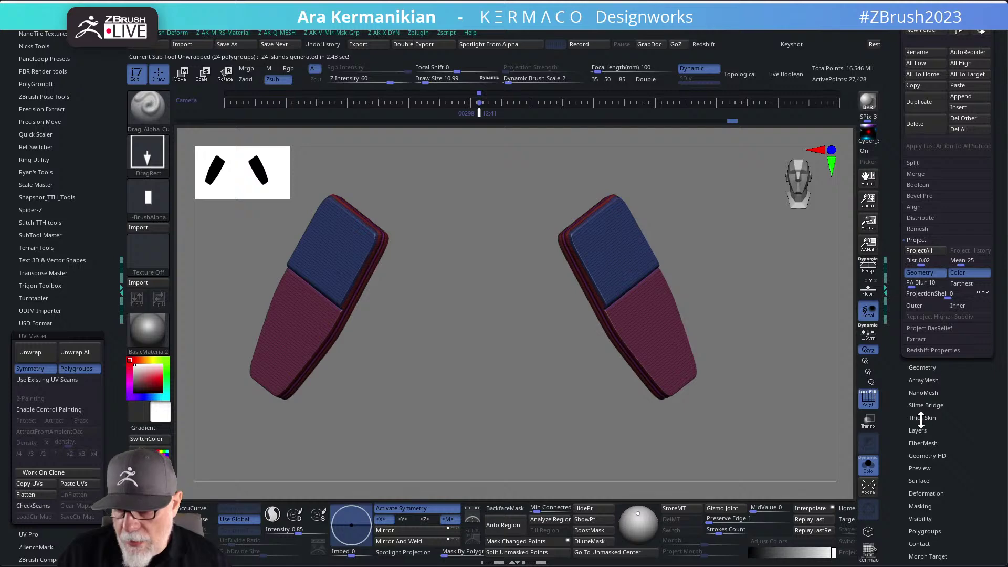
pyautogui.scroll(-5, 961, 430)
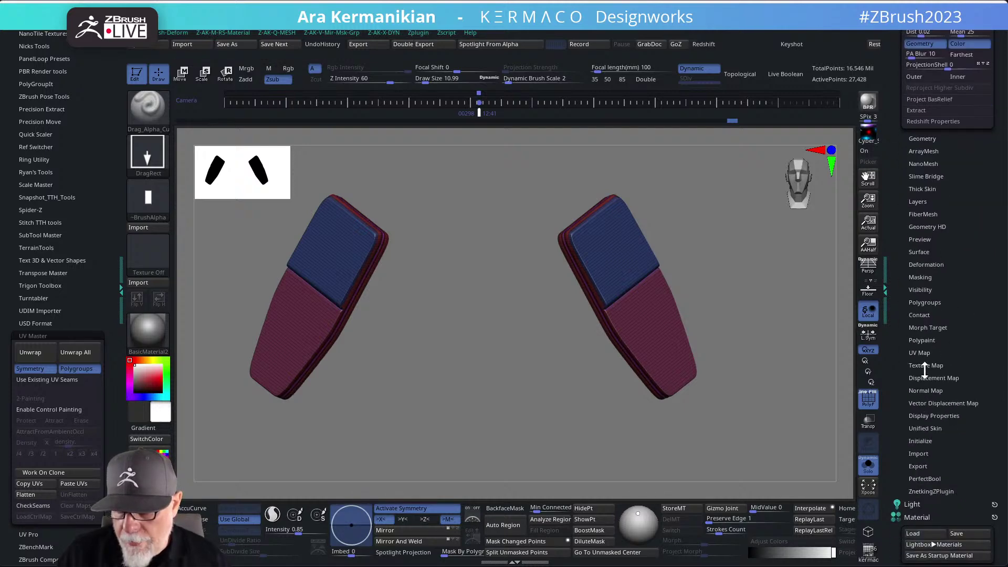
pyautogui.click(924, 366)
pyautogui.click(925, 286)
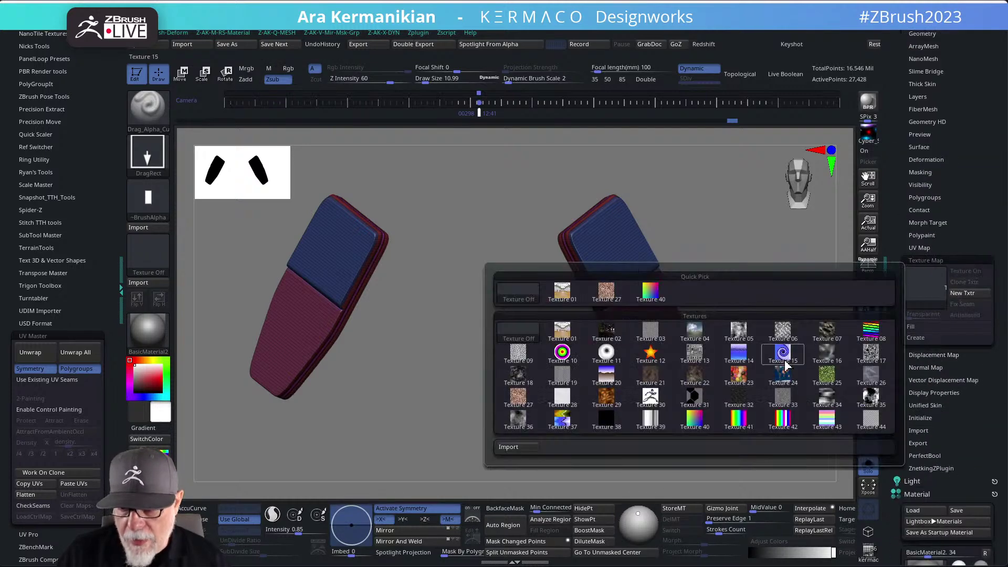
pyautogui.click(554, 384)
pyautogui.moveTo(411, 354); pyautogui.dragTo(495, 342)
pyautogui.click(925, 286)
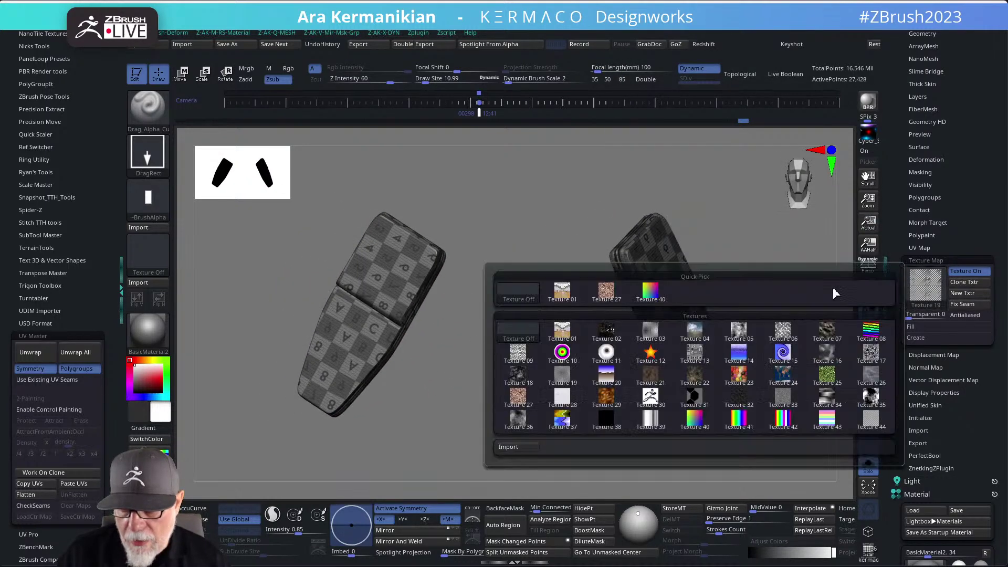
pyautogui.click(522, 333)
pyautogui.moveTo(770, 243); pyautogui.dragTo(747, 259)
# Apply the front packs' dynamic subdivision as real levels and divide the mesh to subdivision level 4.
pyautogui.hotkey('ctrl', 'q')
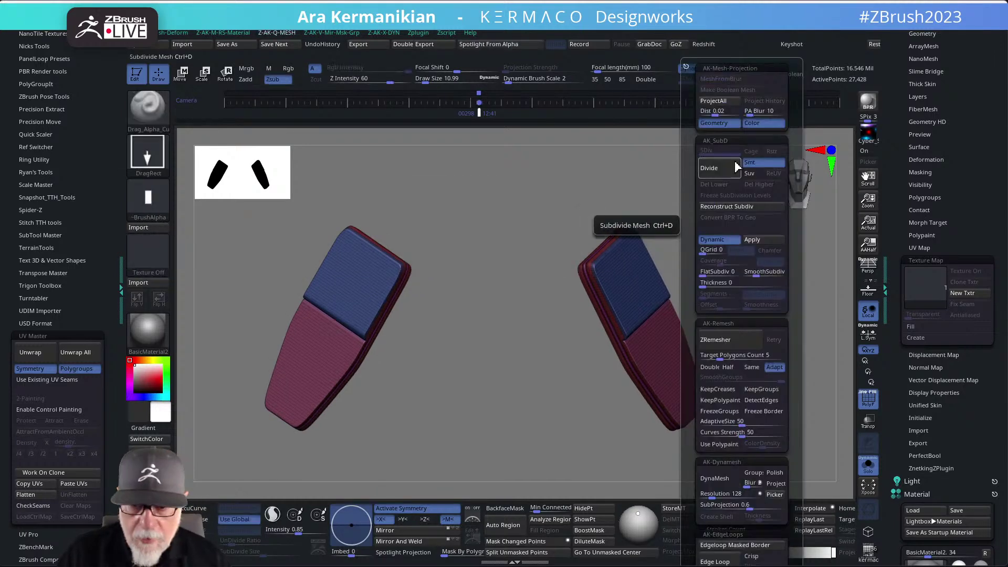
pyautogui.click(756, 243)
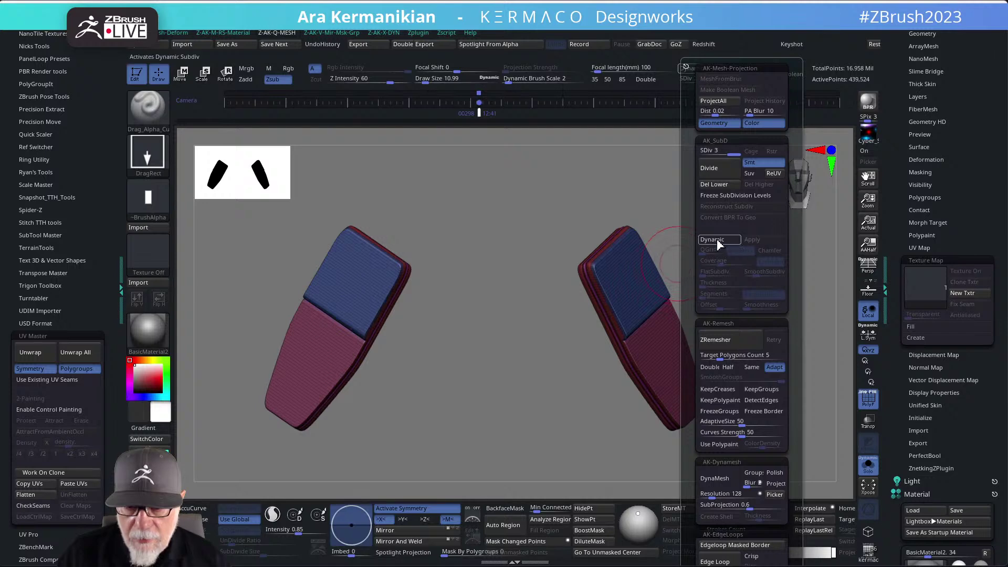
pyautogui.click(723, 173)
# Turn off PolyFrame and try stamping the rectangular alpha into the upper panel of the isolated packs.
pyautogui.moveTo(723, 241)
pyautogui.mouseDown()
pyautogui.moveTo(749, 245)
pyautogui.moveTo(716, 241)
pyautogui.moveTo(554, 289)
pyautogui.mouseUp()
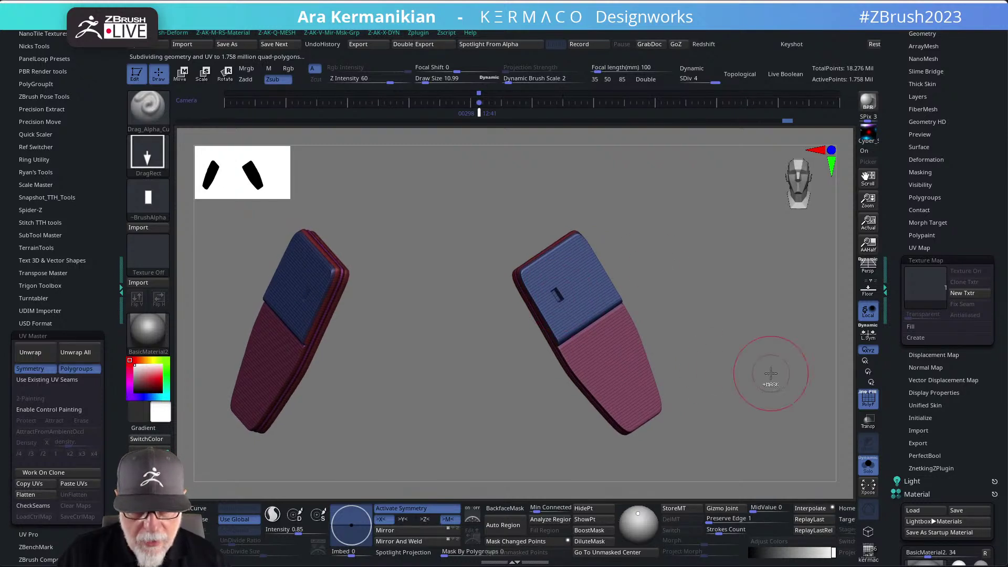
pyautogui.click(868, 399)
pyautogui.moveTo(558, 287); pyautogui.dragTo(573, 305)
pyautogui.hotkey('ctrl', 'z')
# Turn off Solo and frame the hip packs on the full character from the front.
pyautogui.click(867, 464)
pyautogui.press('f')
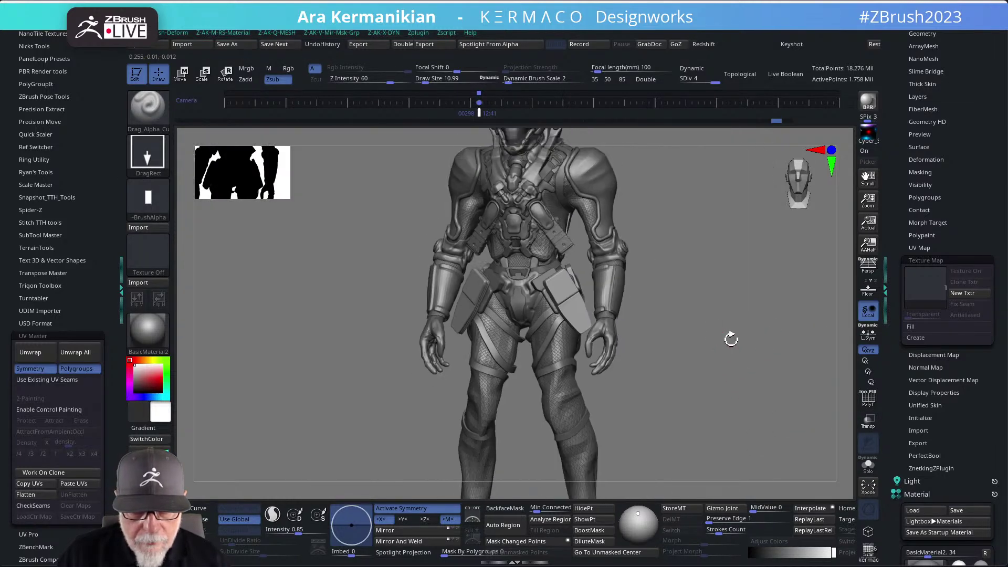
pyautogui.keyDown('alt'); pyautogui.moveTo(723, 322); pyautogui.dragTo(564, 319); pyautogui.keyUp('alt')
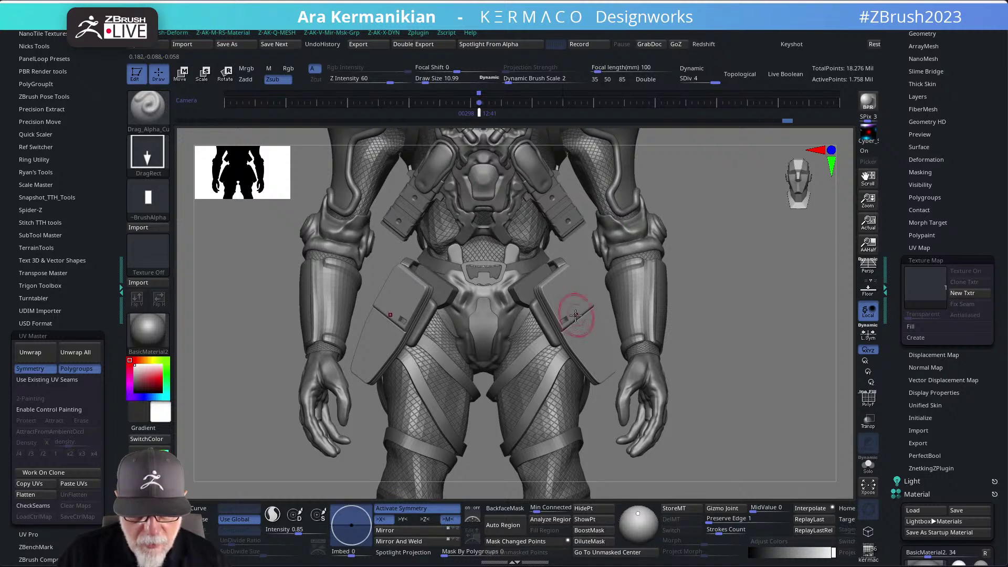
pyautogui.moveTo(801, 393)
pyautogui.keyDown('alt'); pyautogui.mouseDown()
pyautogui.moveTo(705, 340)
pyautogui.moveTo(719, 344)
pyautogui.moveTo(520, 315)
pyautogui.mouseUp(); pyautogui.keyUp('alt')
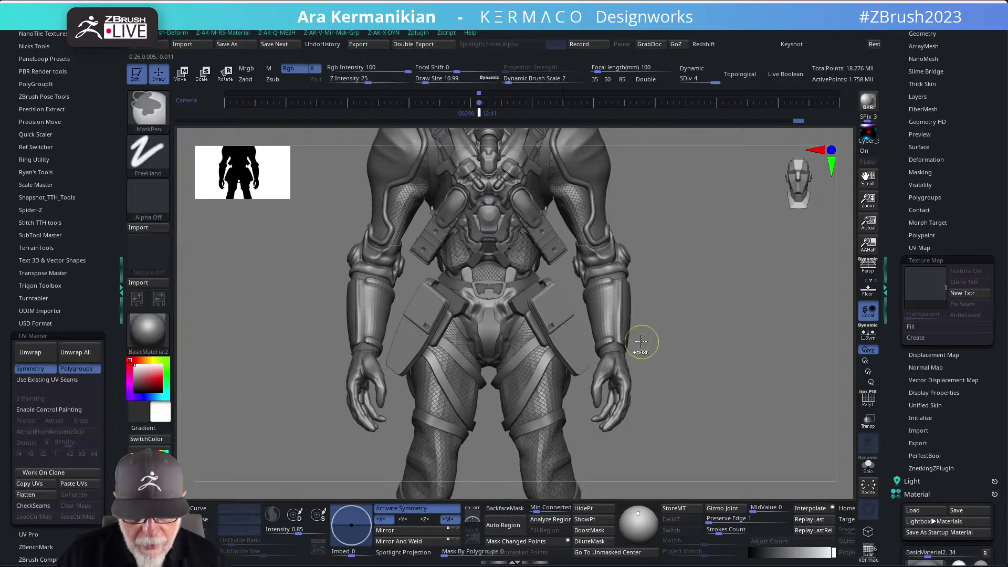
# Try stamping the rectangular cut on the hip packs with the DragDot stroke, reducing Draw Size to 5.44.
pyautogui.click(164, 163)
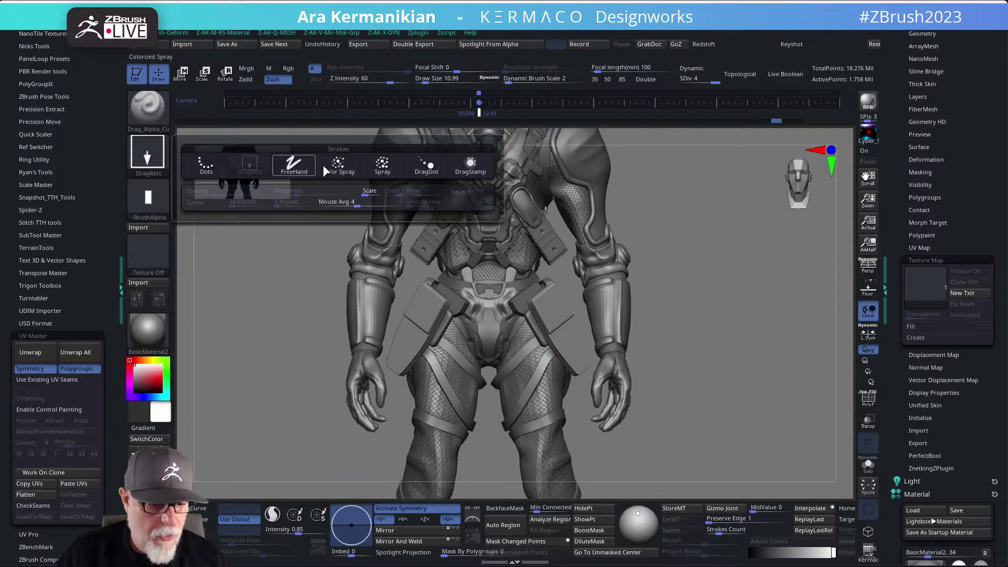
pyautogui.click(425, 169)
pyautogui.moveTo(547, 306); pyautogui.dragTo(553, 311)
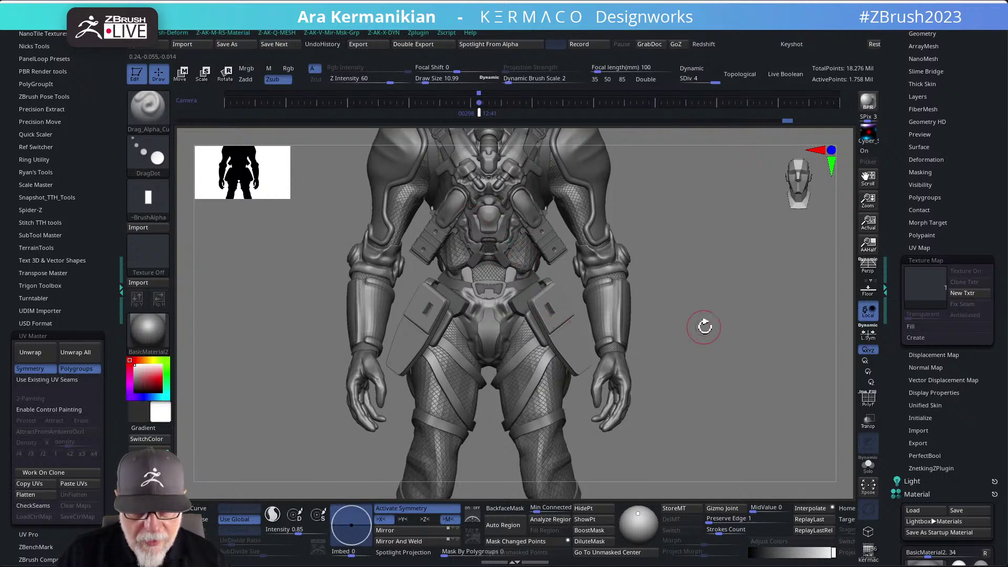
pyautogui.press('s')
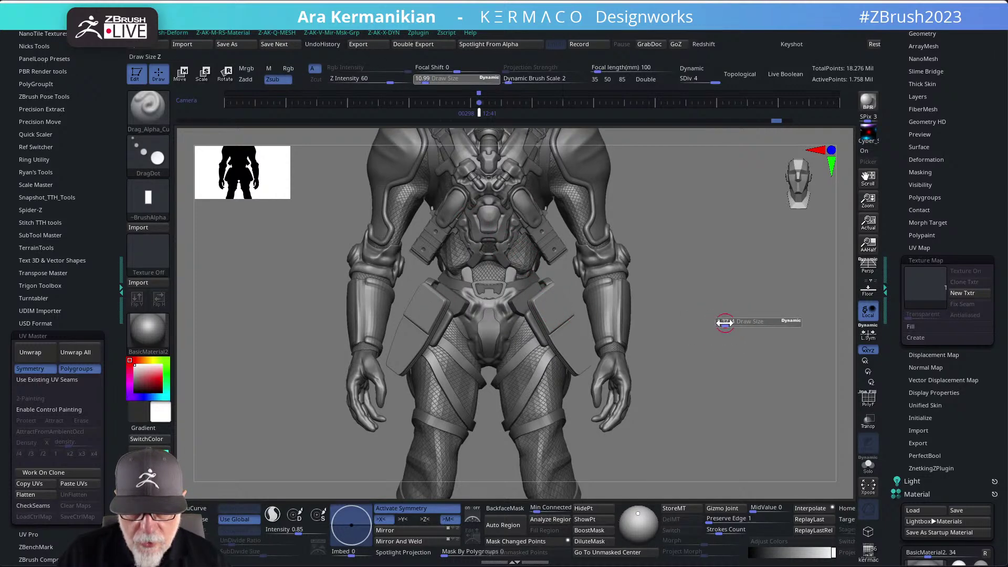
pyautogui.moveTo(725, 322); pyautogui.dragTo(718, 322)
pyautogui.moveTo(540, 317)
pyautogui.mouseDown()
pyautogui.moveTo(559, 318)
pyautogui.moveTo(551, 321)
pyautogui.mouseUp()
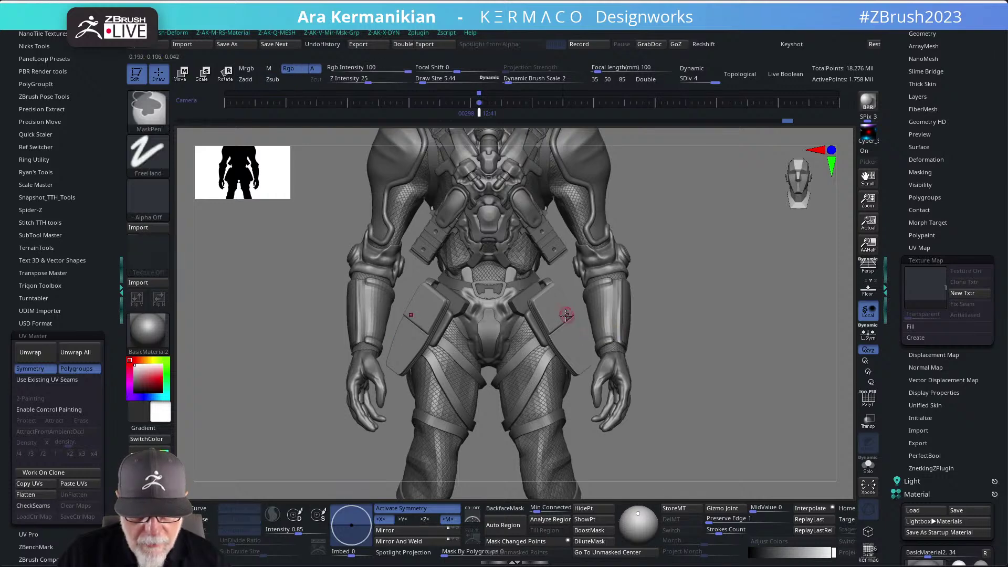
# Compare the DragRect and DragDot strokes for the rectangular cut, and try a stamp on the hip packs with DragRect.
pyautogui.click(148, 155)
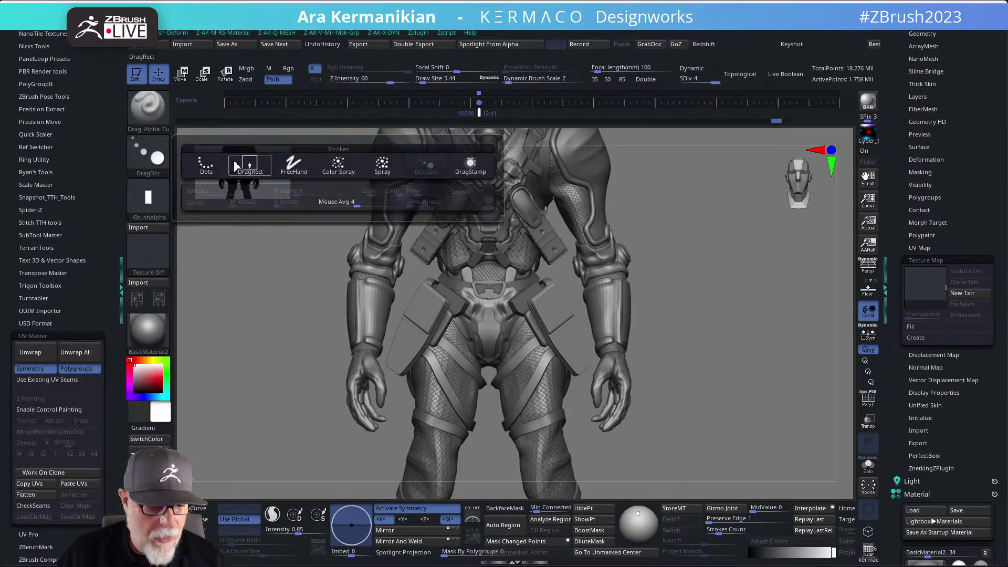
pyautogui.click(258, 171)
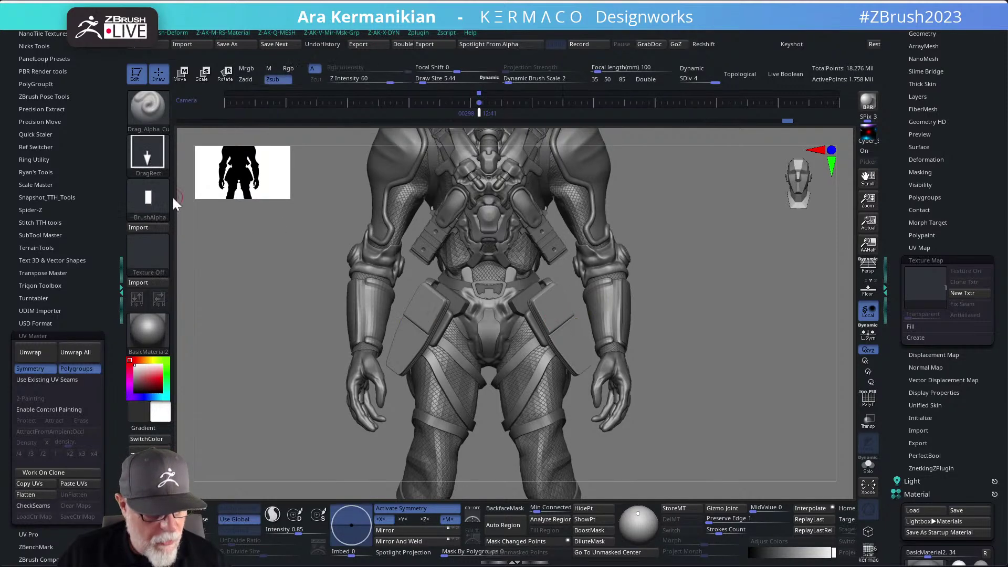
pyautogui.click(148, 154)
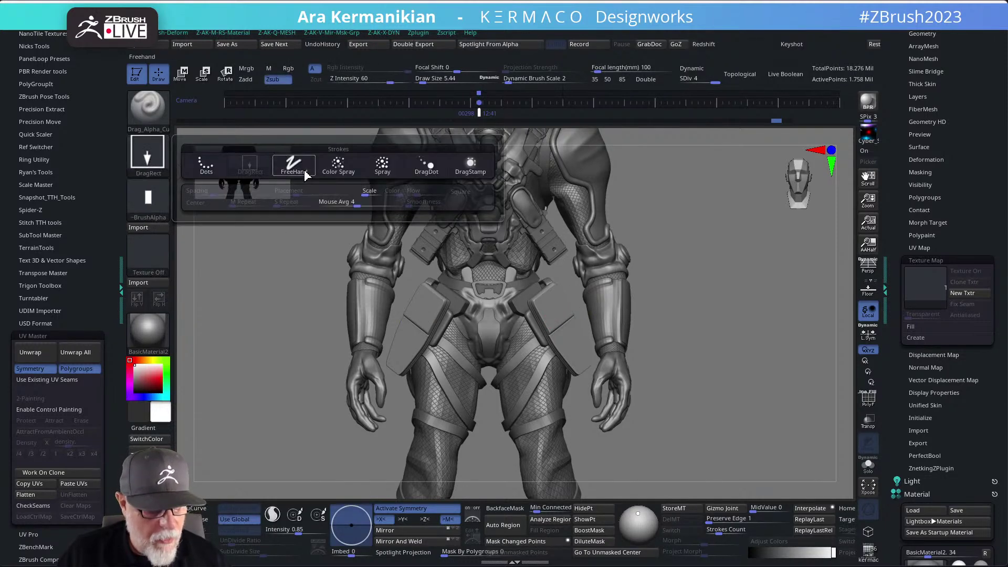
pyautogui.click(426, 164)
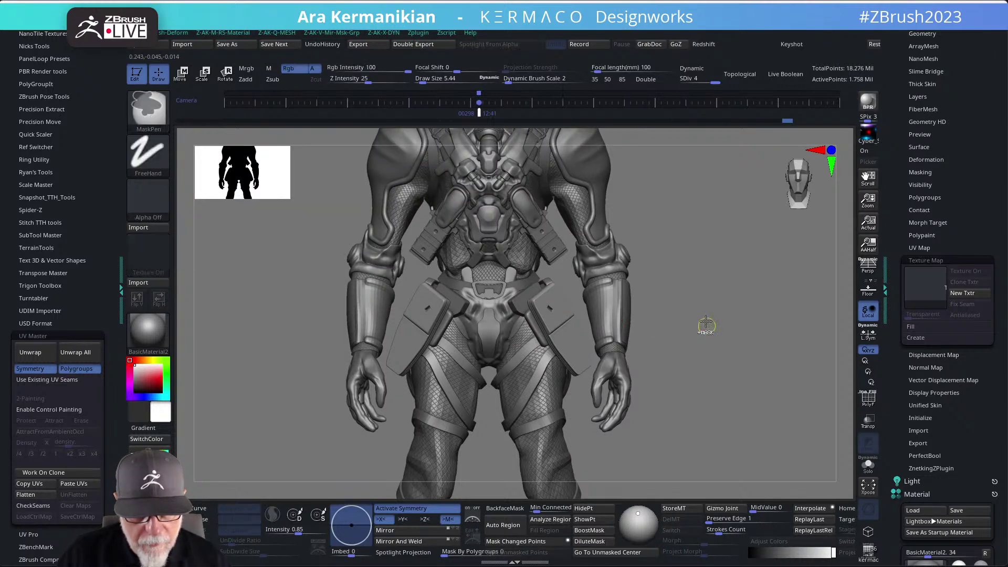
pyautogui.click(161, 158)
pyautogui.click(265, 173)
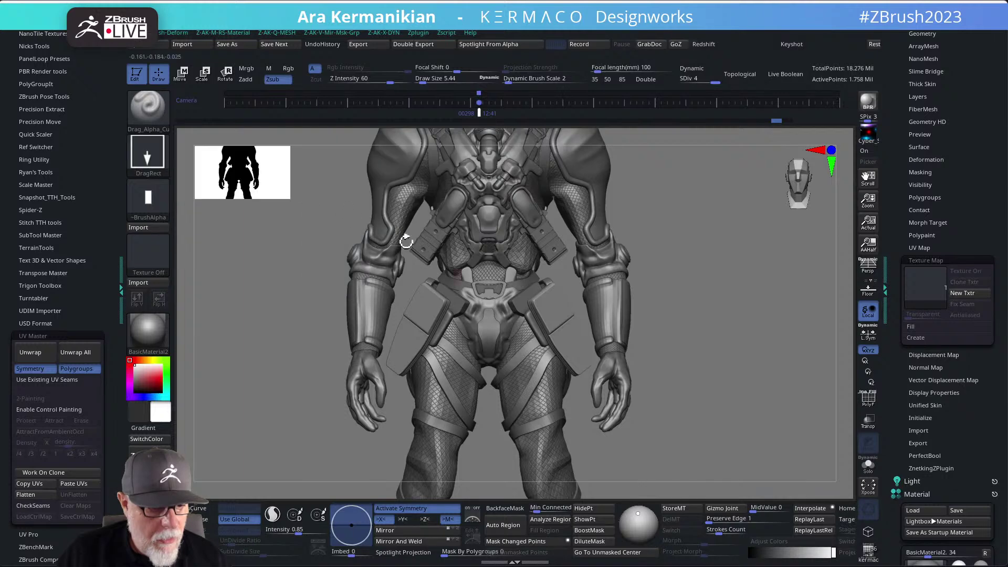
pyautogui.moveTo(559, 318); pyautogui.dragTo(557, 314)
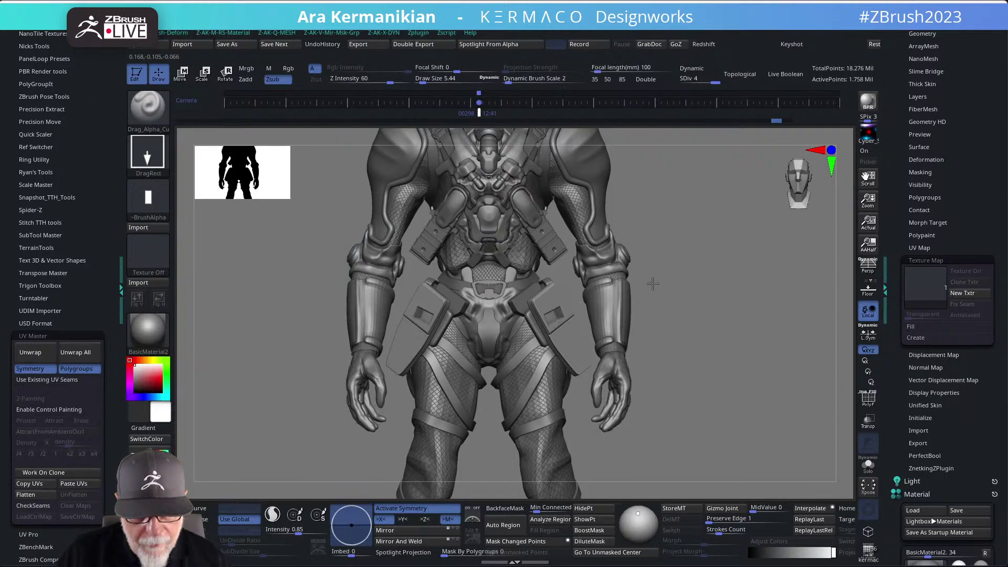
# Set Draw Size to about 7.4 and try a larger DragRect cut on the hip packs' upper panels.
pyautogui.moveTo(708, 329)
pyautogui.keyDown('alt'); pyautogui.mouseDown()
pyautogui.moveTo(546, 310)
pyautogui.moveTo(501, 321)
pyautogui.mouseUp(); pyautogui.keyUp('alt')
pyautogui.press('s')
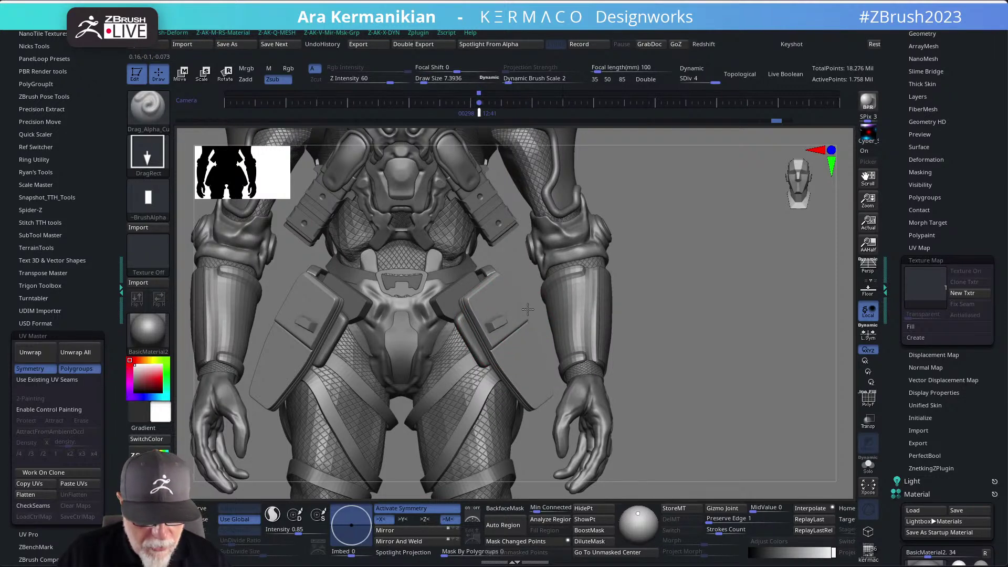
pyautogui.moveTo(526, 319); pyautogui.dragTo(496, 328)
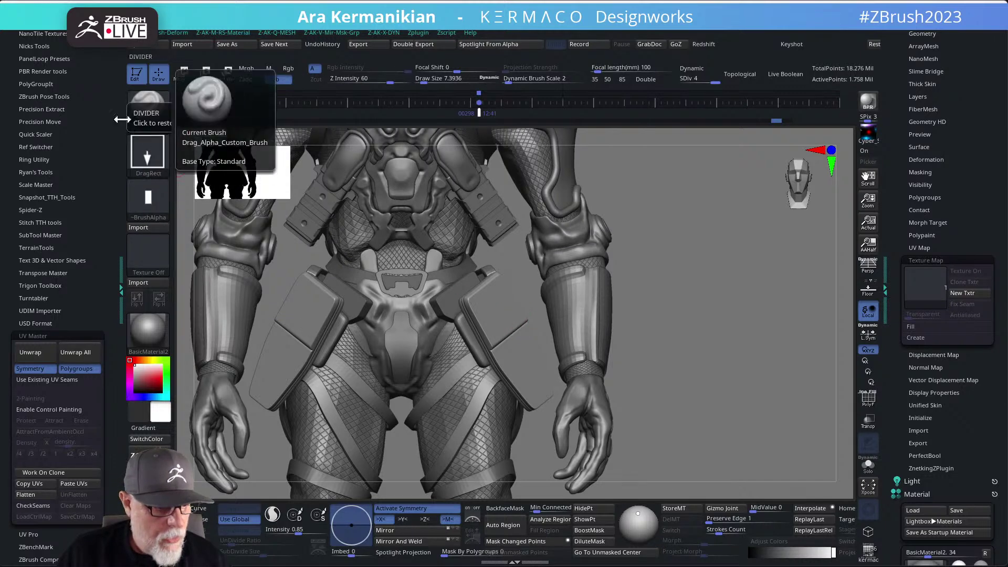
pyautogui.click(159, 156)
pyautogui.click(250, 164)
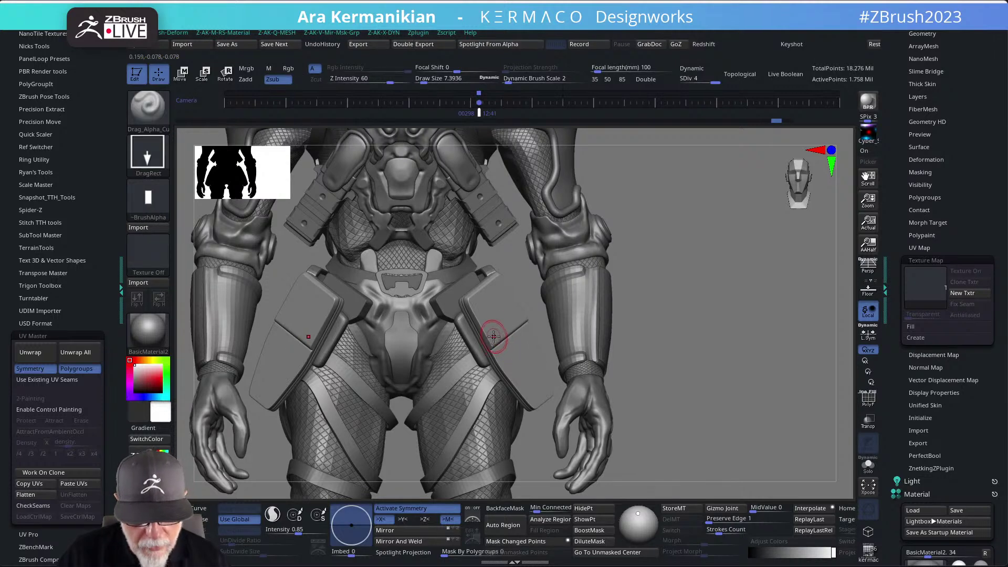
# Try stamping a small rectangular cut just above the hip pack's seam from an angled close-up at Z Intensity 60.
pyautogui.keyDown('alt'); pyautogui.moveTo(692, 327); pyautogui.dragTo(481, 301); pyautogui.keyUp('alt')
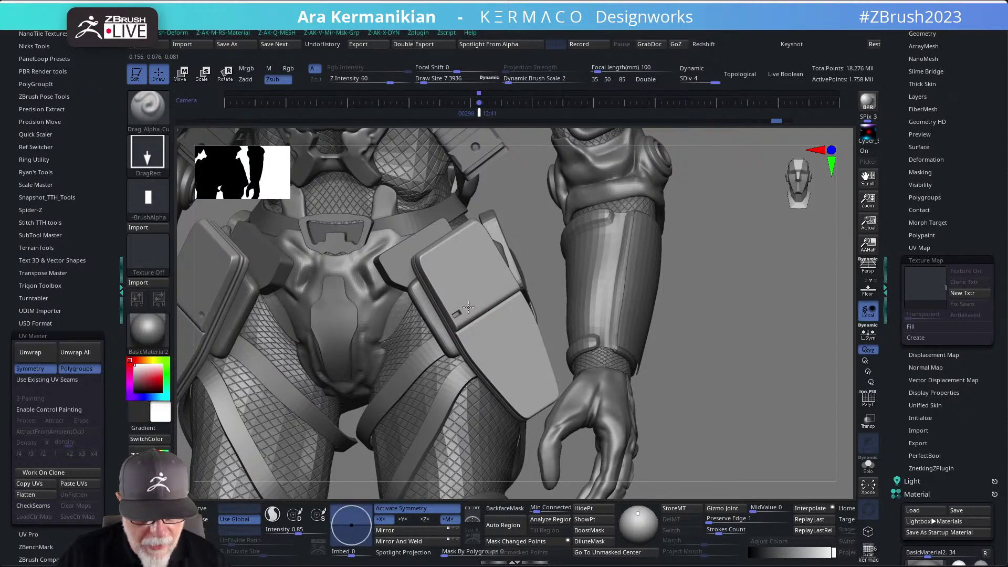
pyautogui.moveTo(473, 305); pyautogui.dragTo(479, 300)
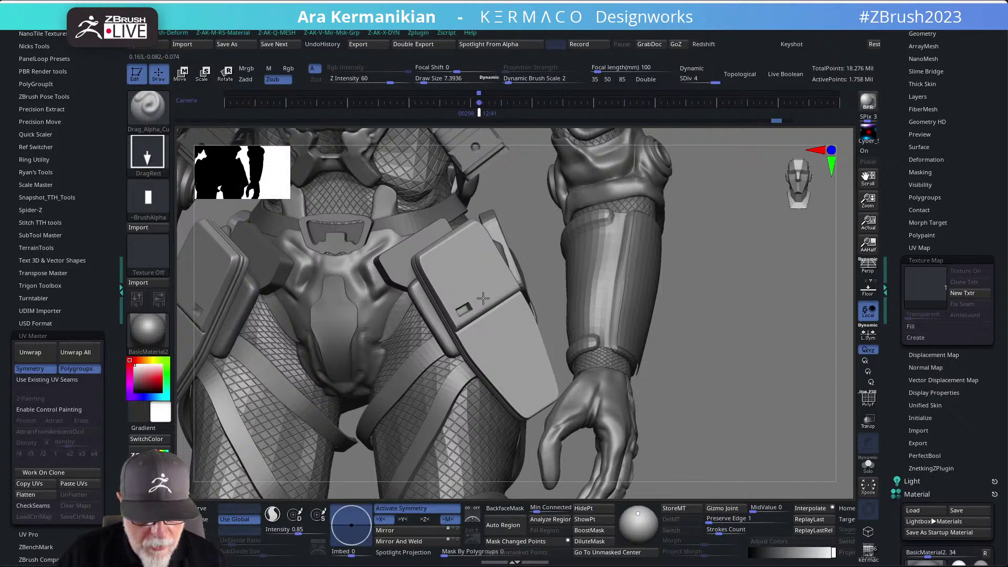
pyautogui.hotkey('ctrl', 'z')
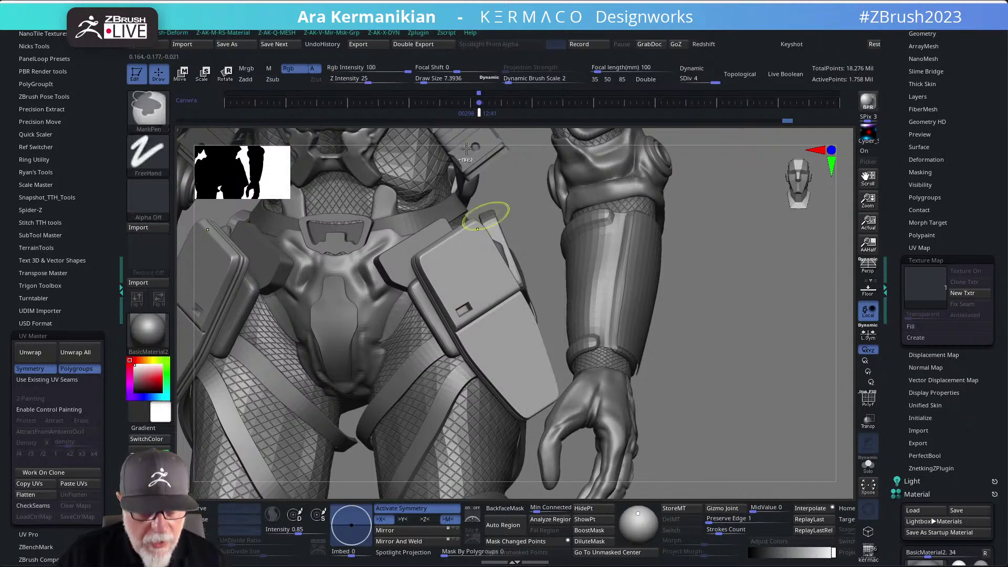
# Set Z Intensity to 45 and stamp a small rectangular cut into the upper panel's inner lower corner, just above the seam.
pyautogui.moveTo(373, 78); pyautogui.dragTo(365, 80)
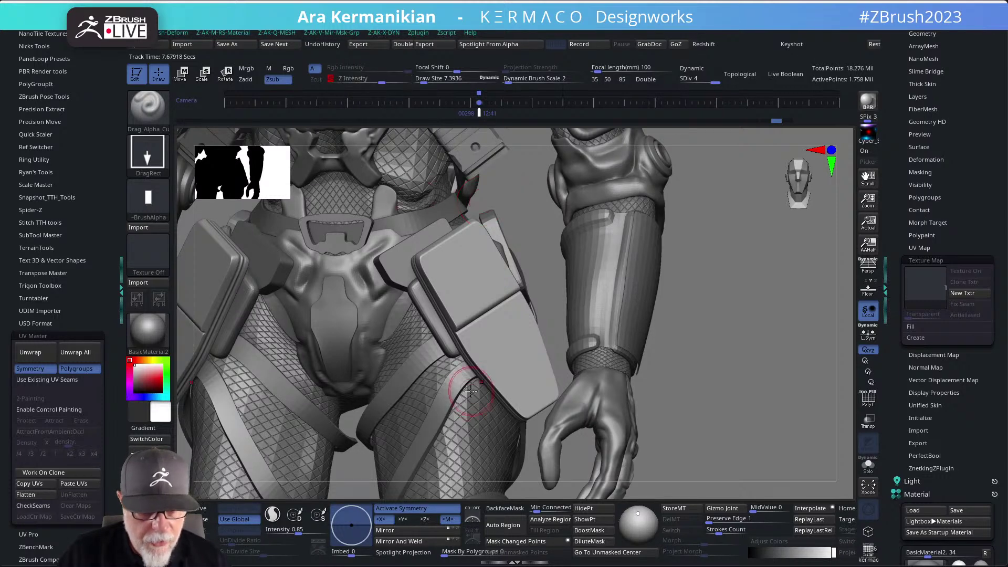
pyautogui.moveTo(460, 312); pyautogui.dragTo(477, 303)
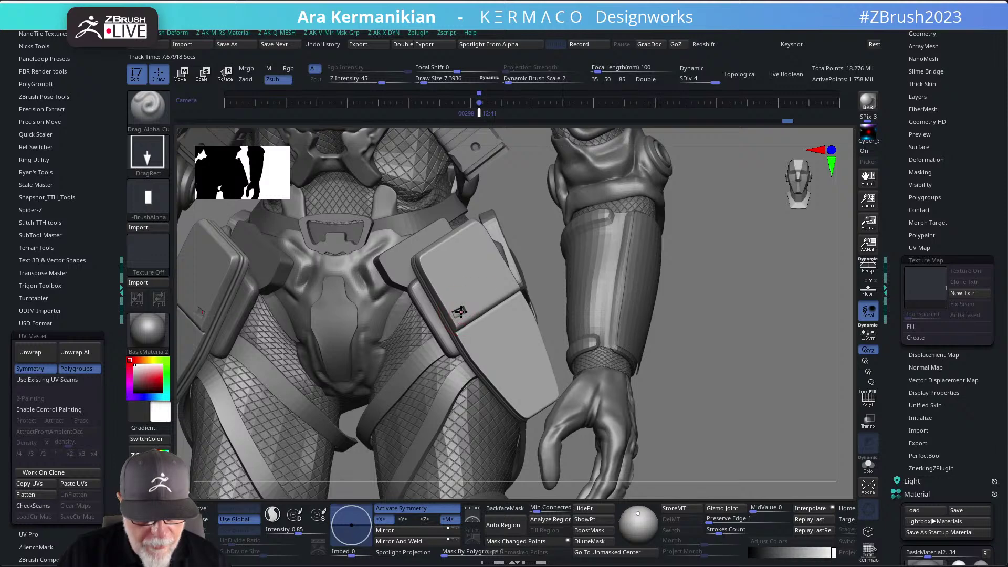
pyautogui.hotkey('ctrl', 'z')
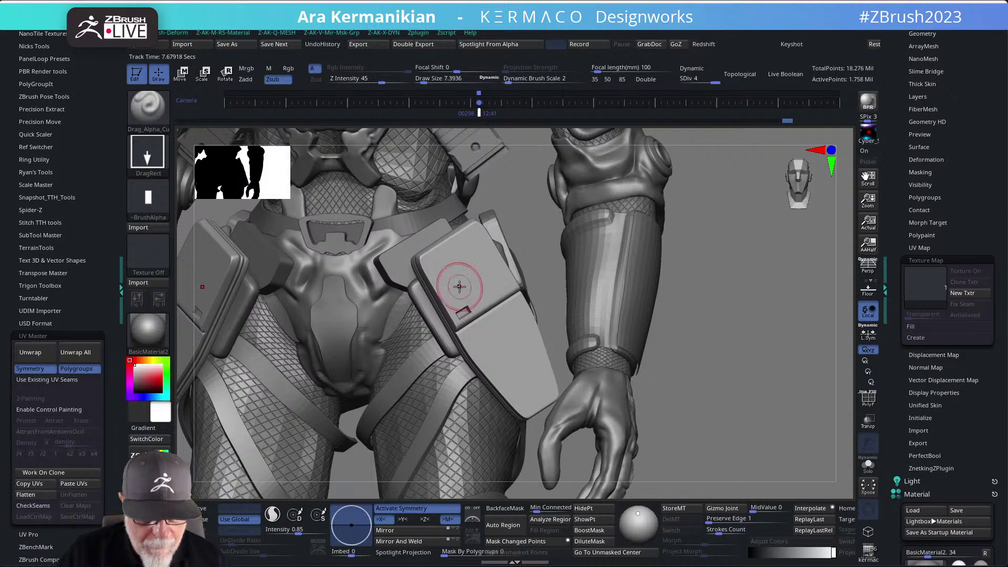
pyautogui.moveTo(473, 335)
pyautogui.mouseDown()
pyautogui.moveTo(489, 326)
pyautogui.moveTo(480, 327)
pyautogui.mouseUp()
pyautogui.hotkey('ctrl', 'z')
pyautogui.hotkey('ctrl', 'z')
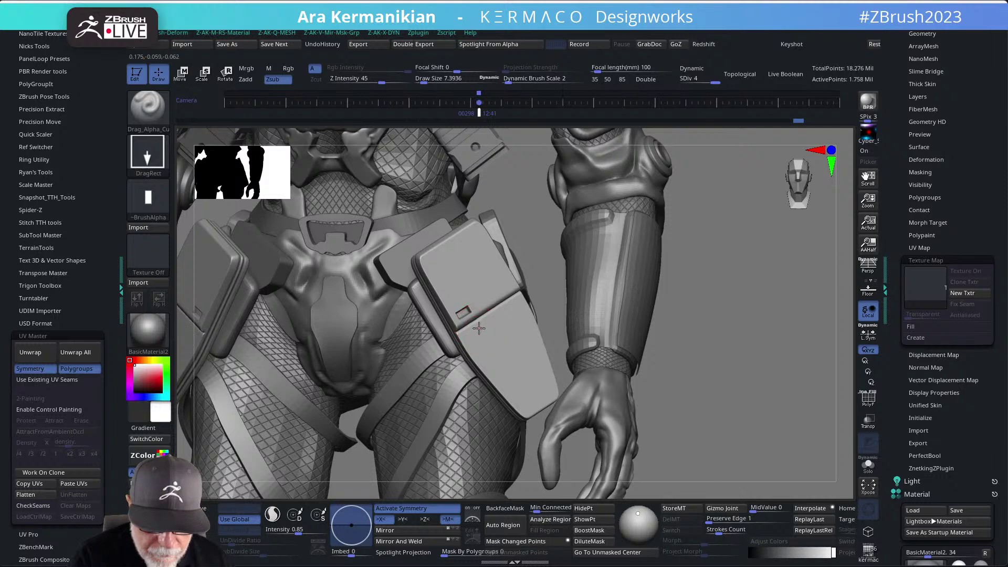
pyautogui.hotkey('ctrl', 'z')
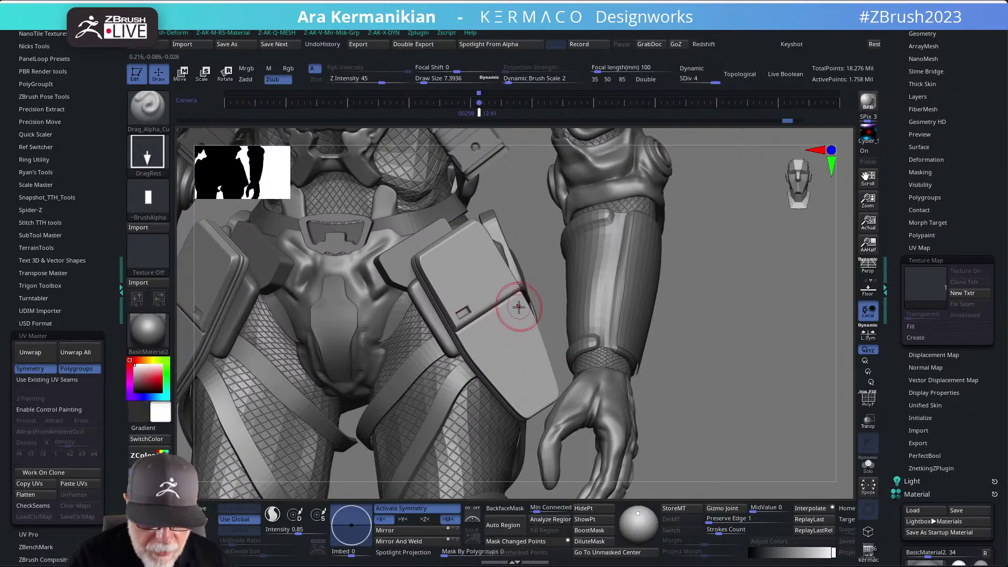
# Return to a front view of the character and import the Tube_02 alpha for the brush.
pyautogui.press('f')
pyautogui.moveTo(662, 285); pyautogui.dragTo(650, 299)
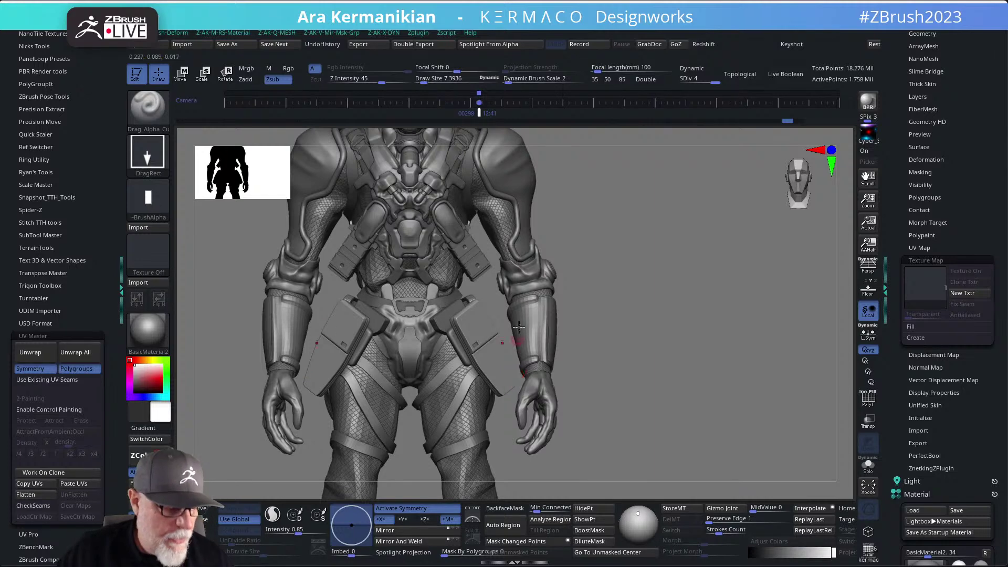
pyautogui.click(149, 227)
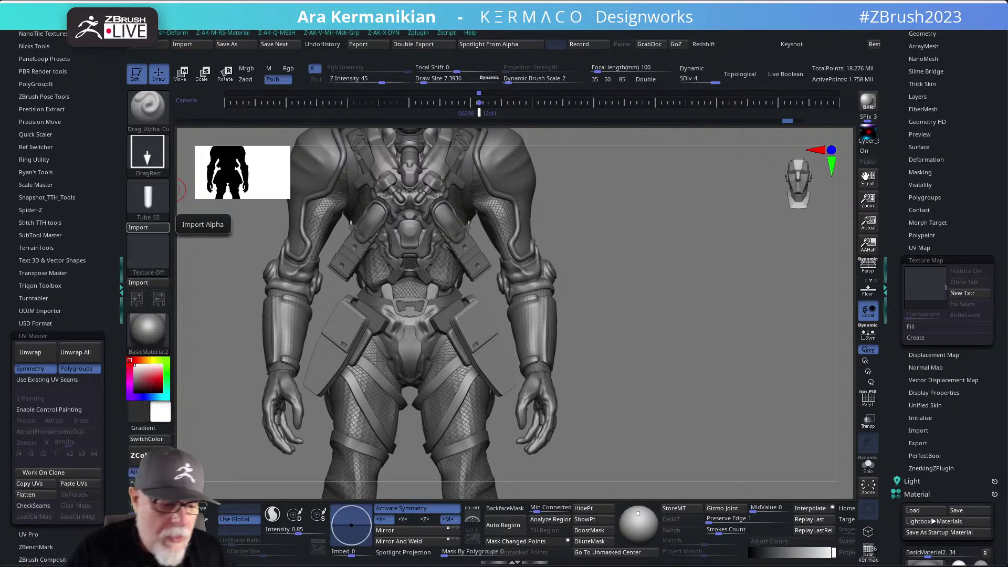
# Try stamping the Grid2 alpha onto the middle of the hip packs' lower panels, and undo it.
pyautogui.click(155, 202)
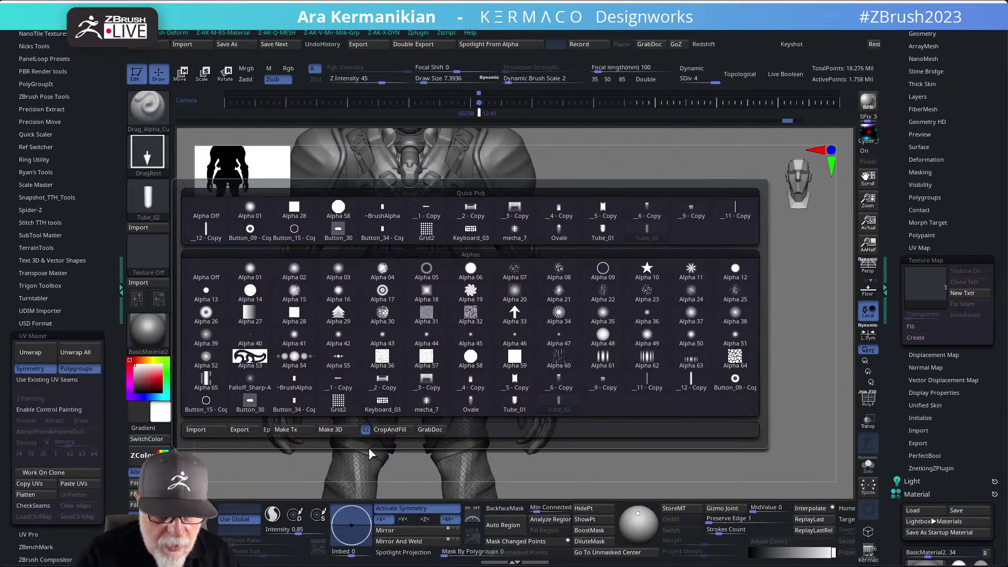
pyautogui.click(338, 401)
pyautogui.moveTo(492, 355); pyautogui.dragTo(502, 366)
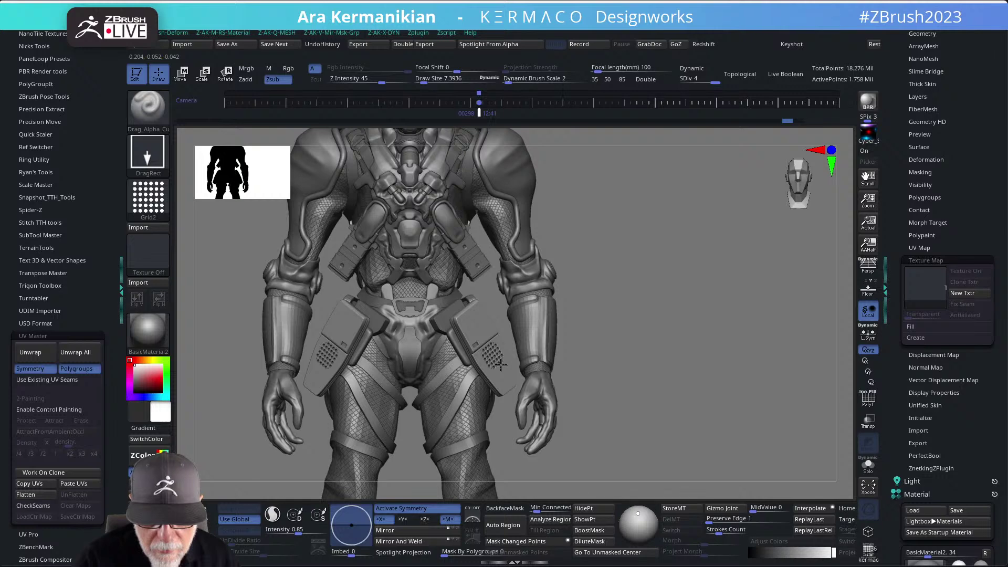
pyautogui.moveTo(637, 313)
pyautogui.mouseDown()
pyautogui.moveTo(630, 303)
pyautogui.moveTo(620, 309)
pyautogui.mouseUp()
pyautogui.hotkey('ctrl', 'z')
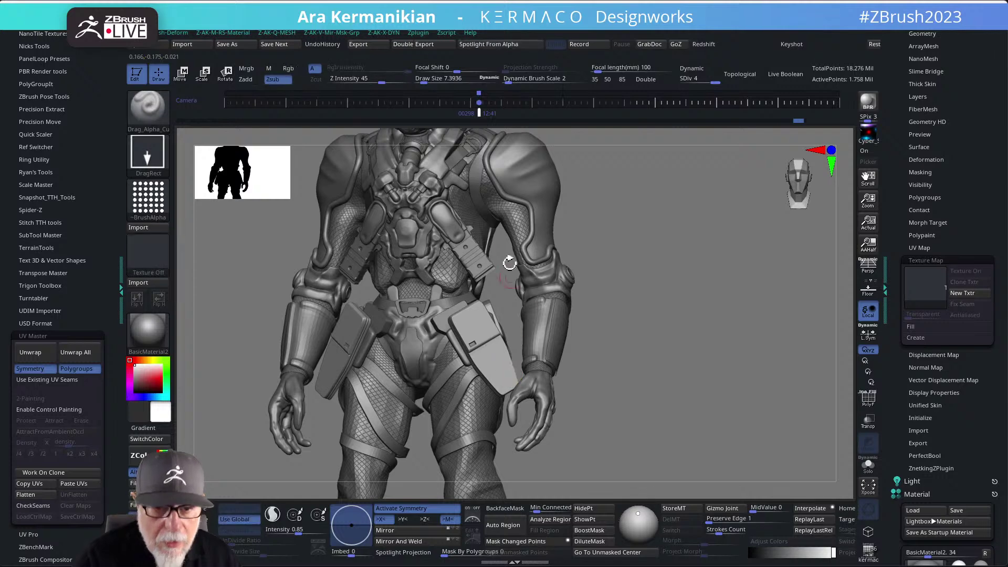
# Set Focal Shift to -100 and try smaller Grid2 stamps near the lower ends of the hip packs.
pyautogui.moveTo(458, 70); pyautogui.dragTo(412, 71)
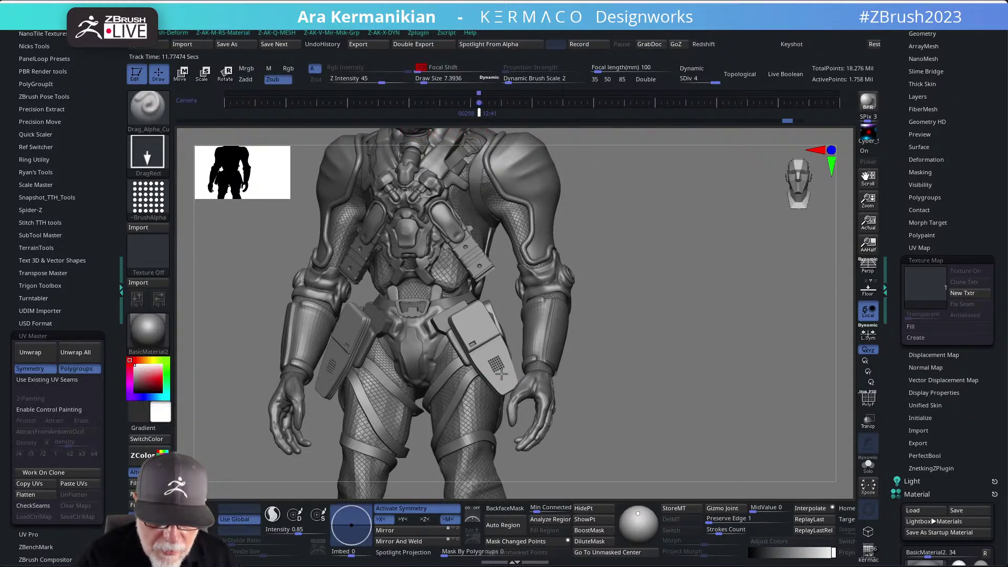
pyautogui.moveTo(504, 378)
pyautogui.mouseDown()
pyautogui.moveTo(498, 365)
pyautogui.moveTo(507, 383)
pyautogui.mouseUp()
pyautogui.hotkey('ctrl', 'z')
pyautogui.hotkey('ctrl', 'z')
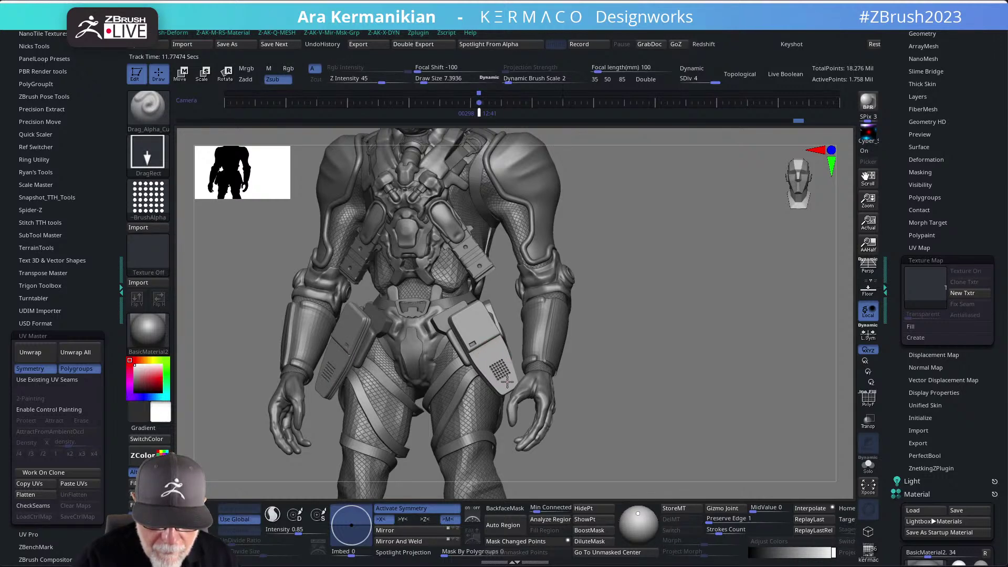
# Try stamping the Keyboard_03 alpha along the upper inner part of the hip packs' upper panels.
pyautogui.press('f')
pyautogui.moveTo(596, 313); pyautogui.dragTo(618, 295)
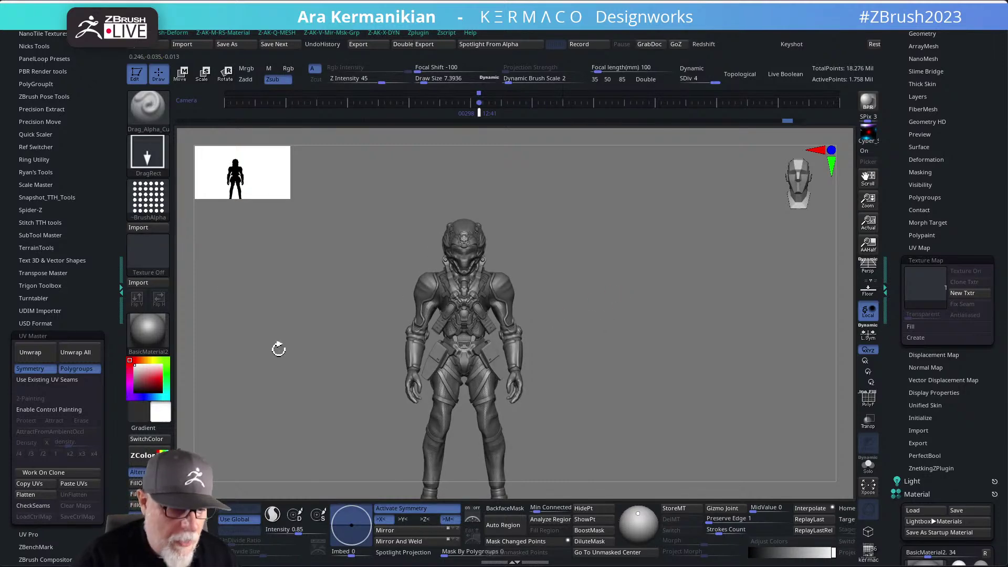
pyautogui.click(160, 203)
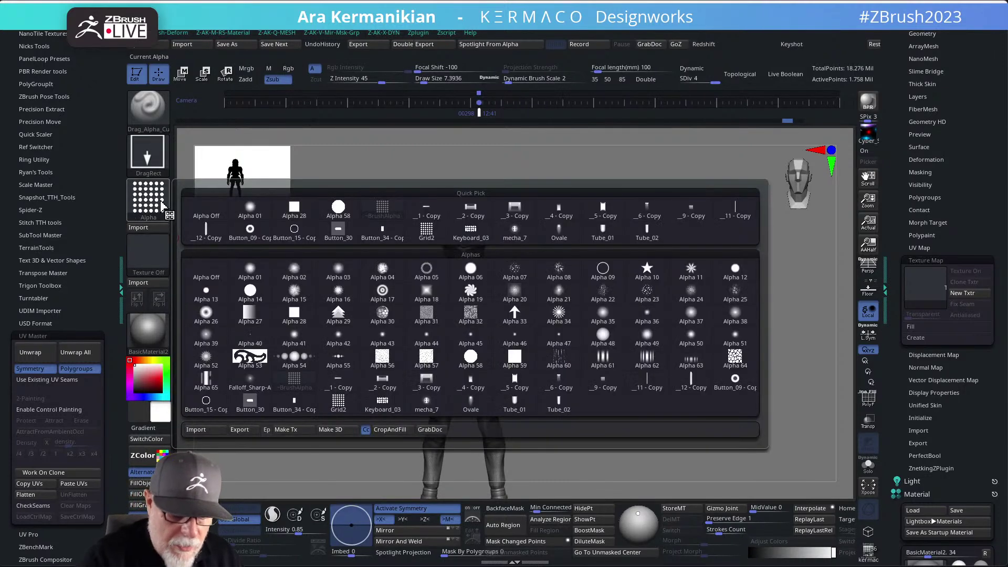
pyautogui.click(383, 402)
pyautogui.moveTo(613, 301)
pyautogui.keyDown('alt'); pyautogui.mouseDown()
pyautogui.moveTo(479, 358)
pyautogui.moveTo(486, 367)
pyautogui.moveTo(477, 356)
pyautogui.moveTo(485, 365)
pyautogui.mouseUp(); pyautogui.keyUp('alt')
pyautogui.hotkey('ctrl', 'z')
pyautogui.hotkey('ctrl', 'z')
pyautogui.moveTo(451, 313); pyautogui.dragTo(467, 332)
pyautogui.moveTo(443, 300); pyautogui.dragTo(460, 325)
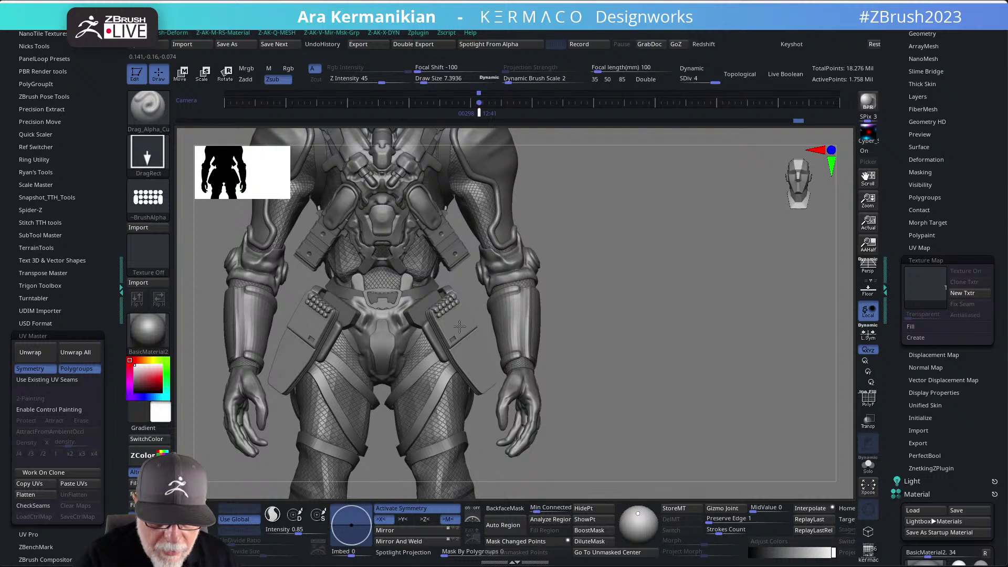
# Try stamping the mecha_7 alpha at the hip packs' lower tips and on their upper panels, undoing each attempt.
pyautogui.press('f')
pyautogui.moveTo(613, 277); pyautogui.dragTo(470, 367)
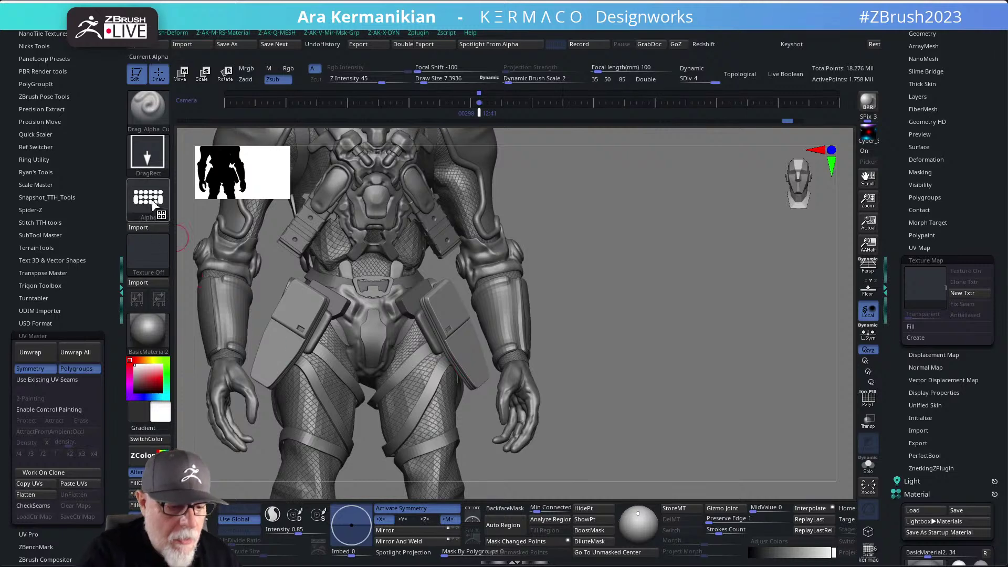
pyautogui.click(156, 211)
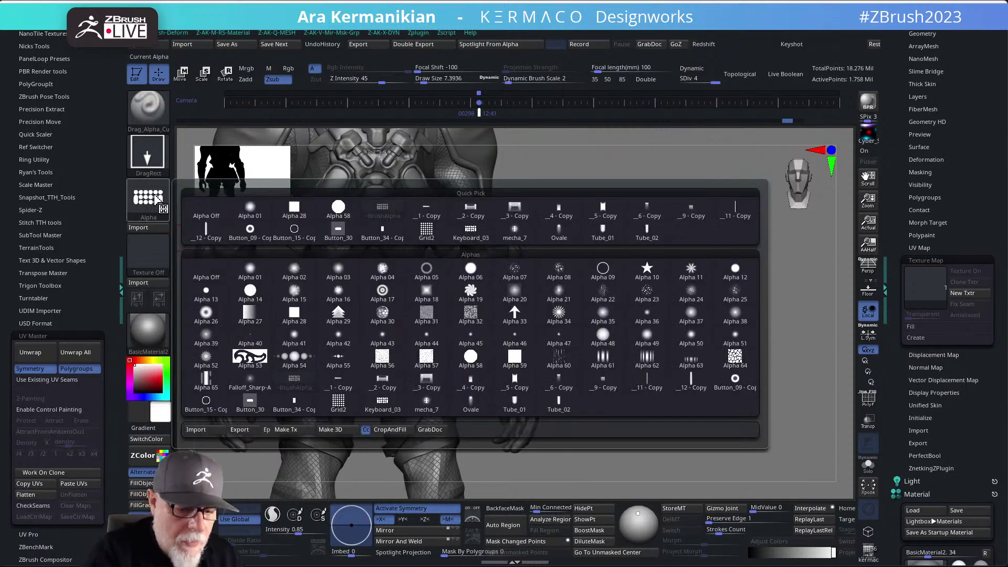
pyautogui.click(427, 404)
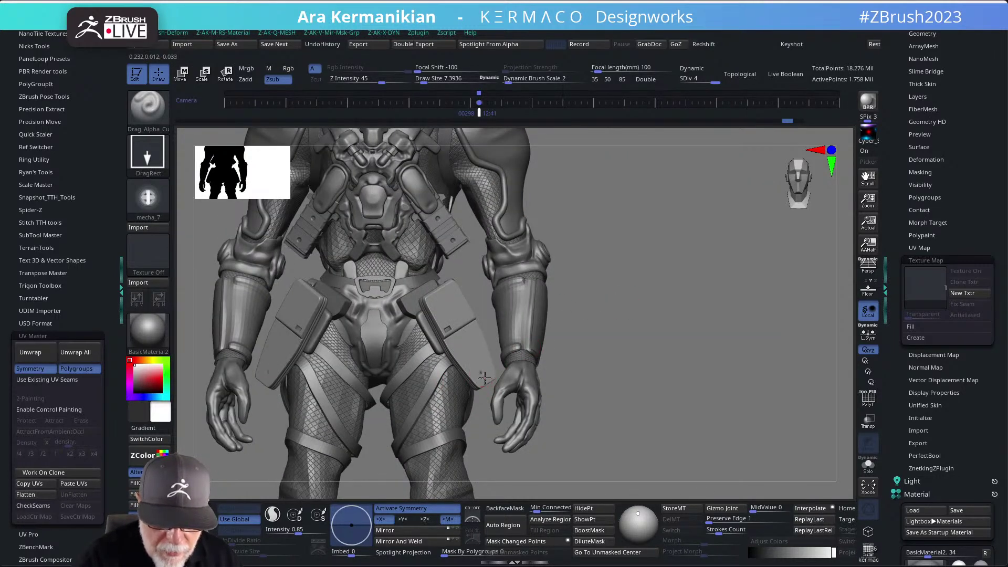
pyautogui.moveTo(481, 373); pyautogui.dragTo(492, 387)
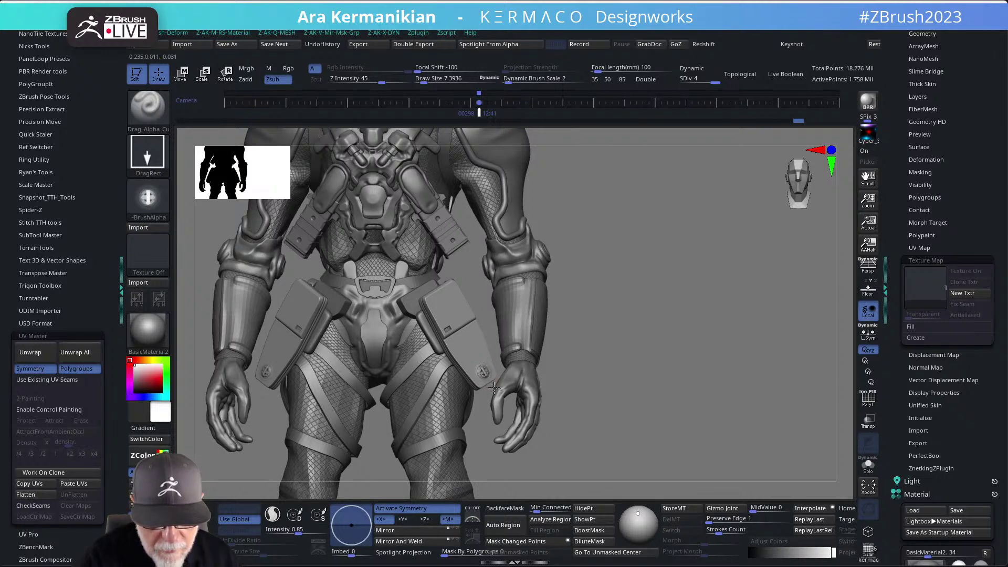
pyautogui.hotkey('ctrl', 'z')
pyautogui.moveTo(445, 299); pyautogui.dragTo(468, 333)
pyautogui.press('ctrl')
pyautogui.hotkey('ctrl', 'z')
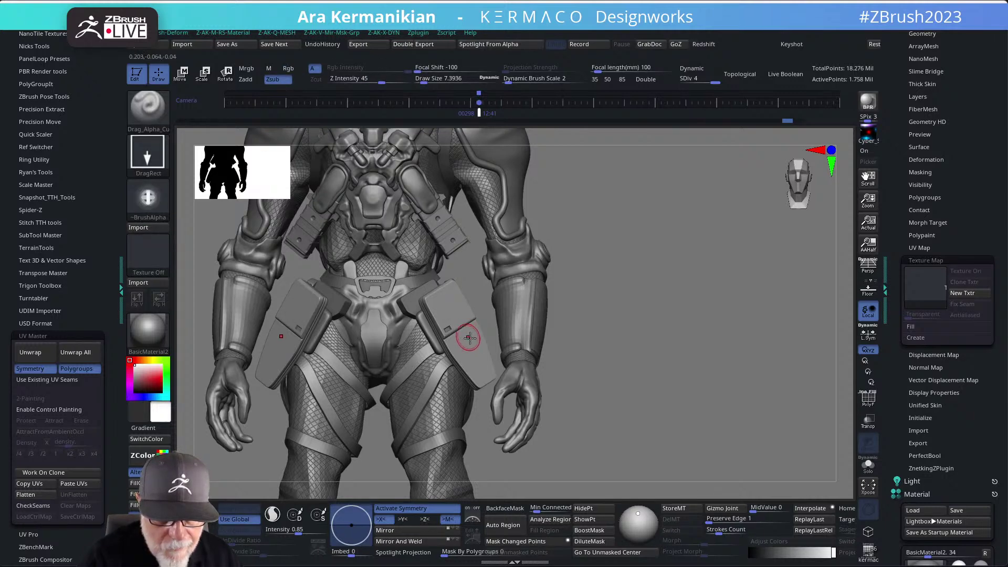
# Switch the brush alpha to Tube_02 and try a narrow slot cut near the hip packs' lower tips.
pyautogui.click(148, 197)
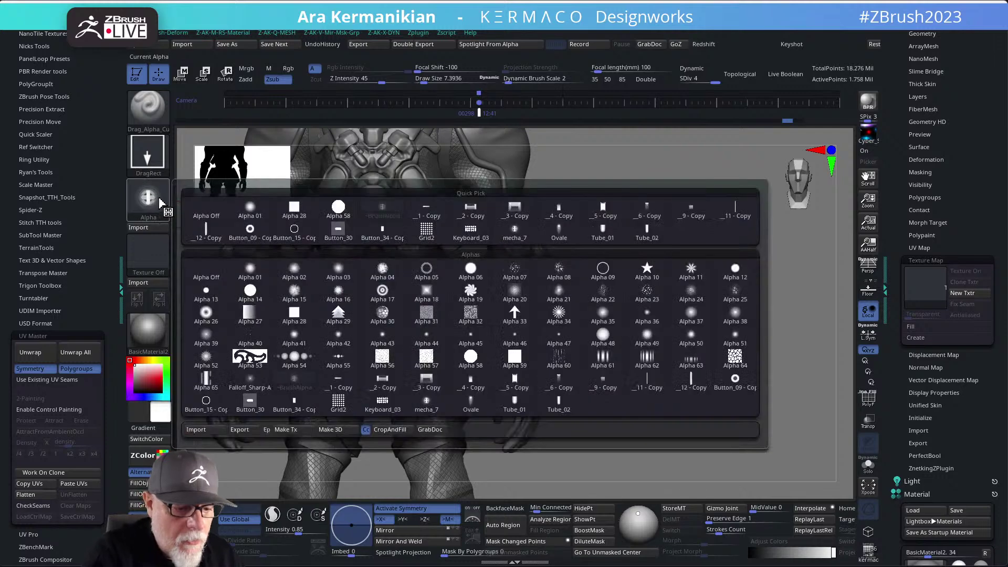
pyautogui.click(558, 402)
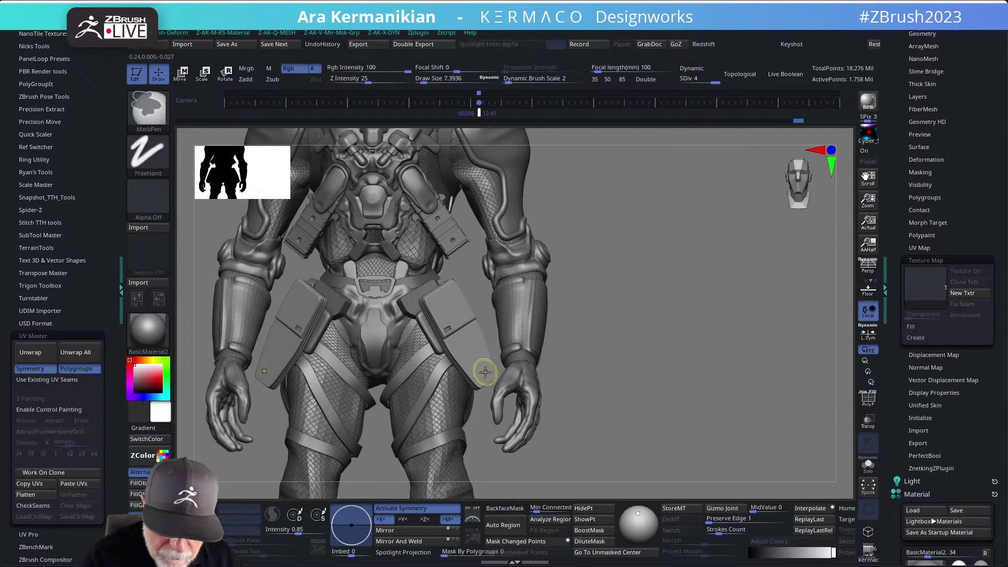
pyautogui.moveTo(475, 357); pyautogui.dragTo(618, 293, button='right')
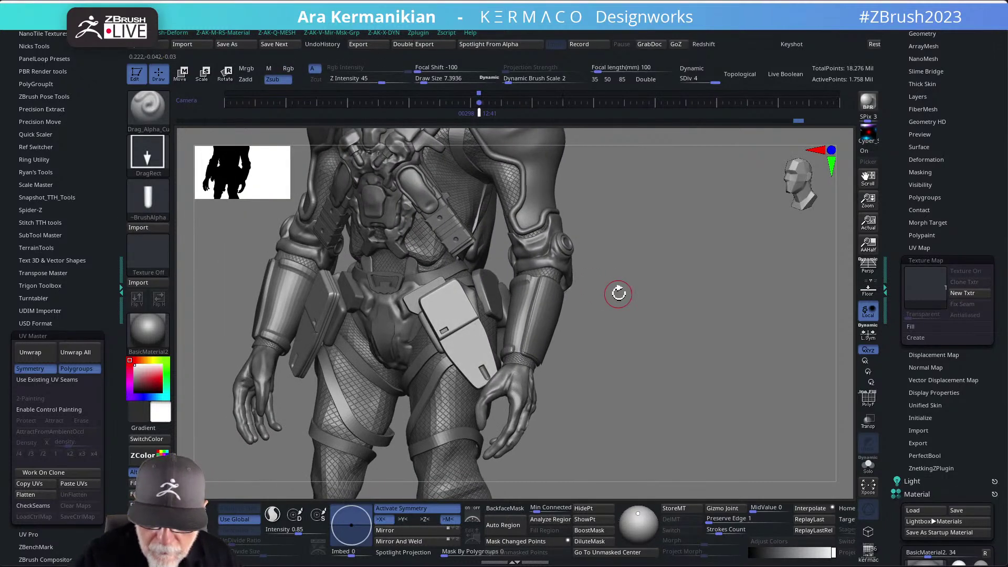
# Isolate the hip packs, stamp a shallower slot near their lower tips at Z Intensity 28, and show the full character again.
pyautogui.click(868, 465)
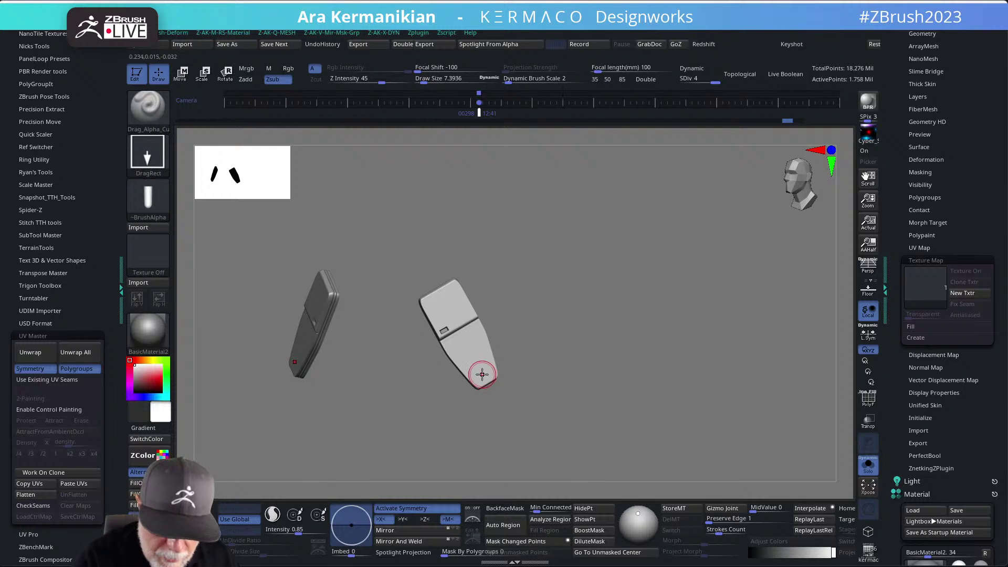
pyautogui.moveTo(382, 79); pyautogui.dragTo(372, 79)
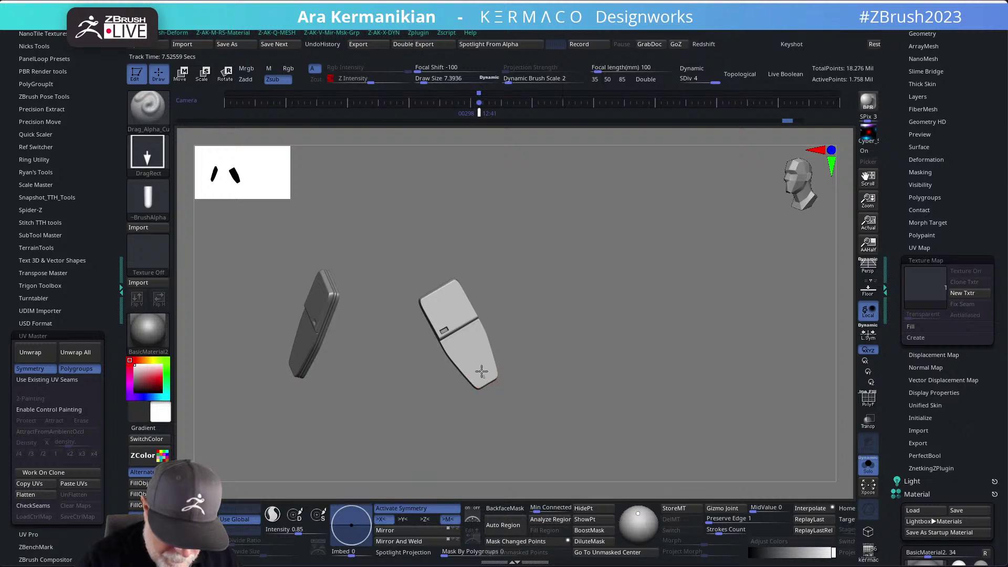
pyautogui.hotkey('ctrl', 'z')
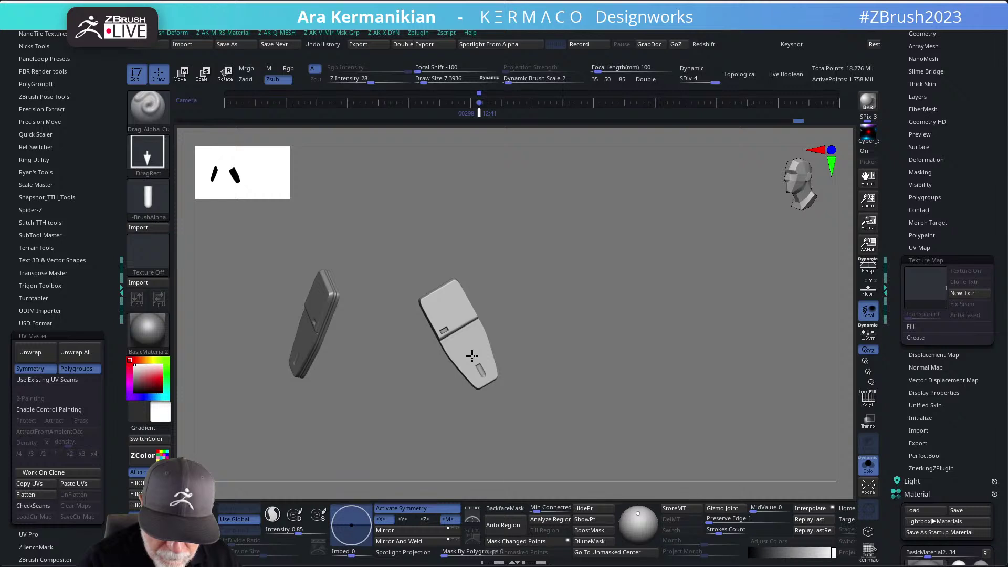
pyautogui.moveTo(578, 308)
pyautogui.mouseDown()
pyautogui.moveTo(556, 302)
pyautogui.moveTo(614, 295)
pyautogui.moveTo(590, 314)
pyautogui.mouseUp()
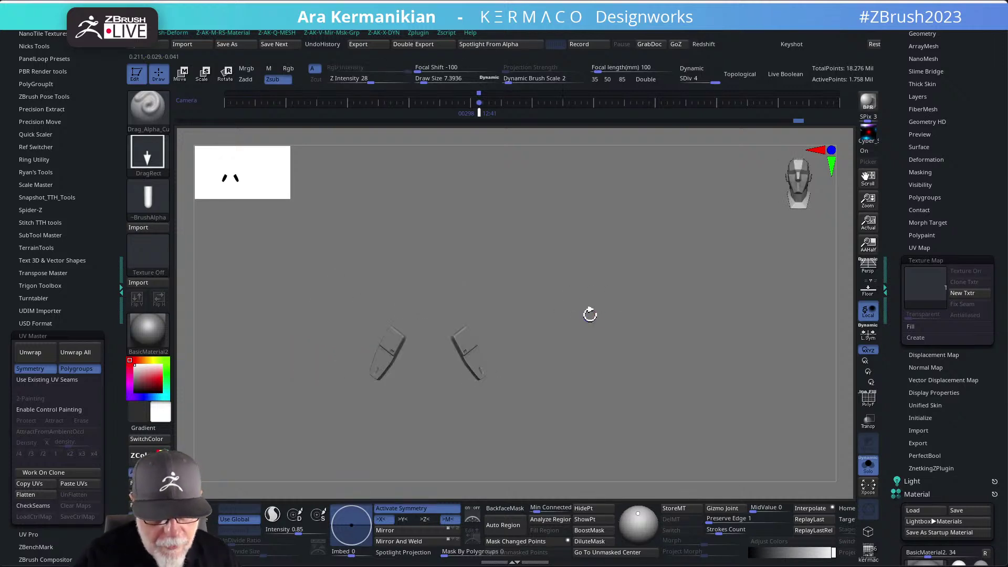
pyautogui.click(868, 464)
pyautogui.moveTo(692, 322); pyautogui.dragTo(640, 289)
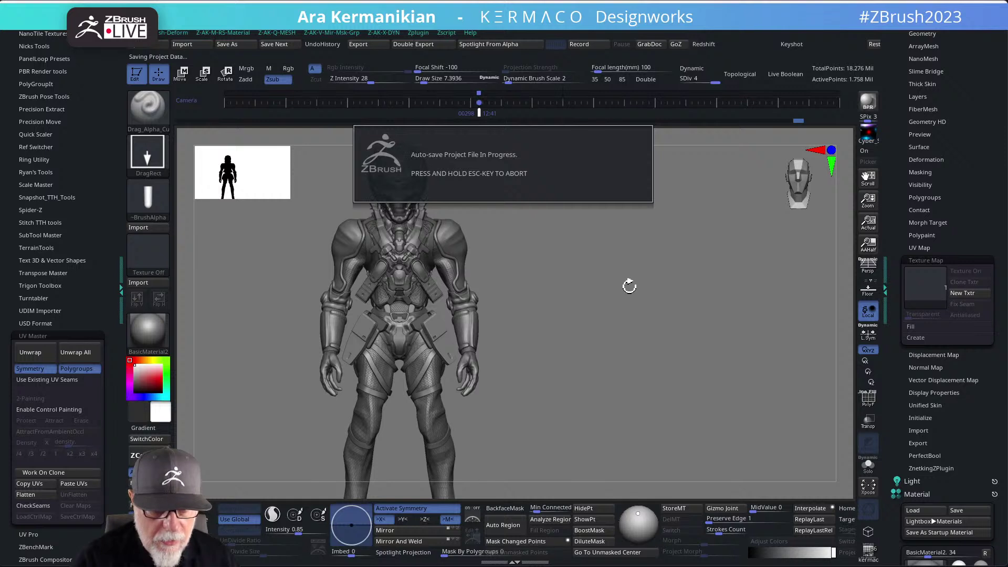
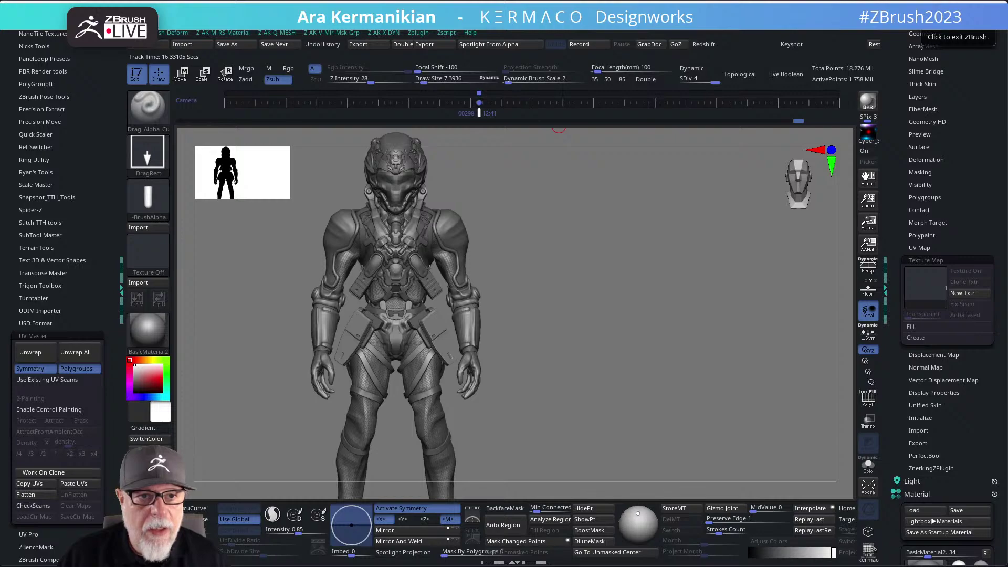
# Switch to the web browser, open the instructor's page on The Gnomon Workshop, and dismiss the notification request and maintenance banner.
pyautogui.moveTo(546, 566); pyautogui.dragTo(759, 83)
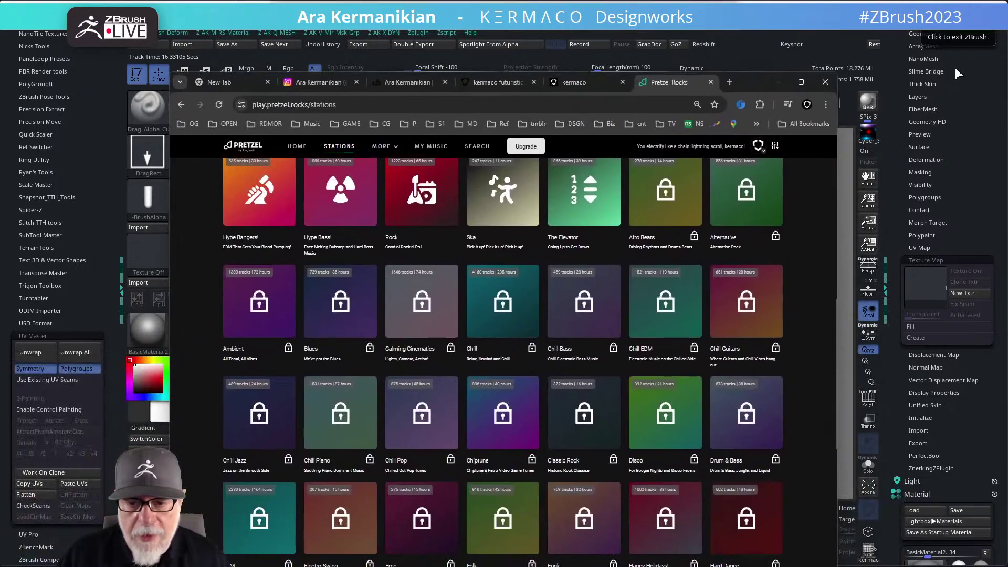
pyautogui.click(802, 83)
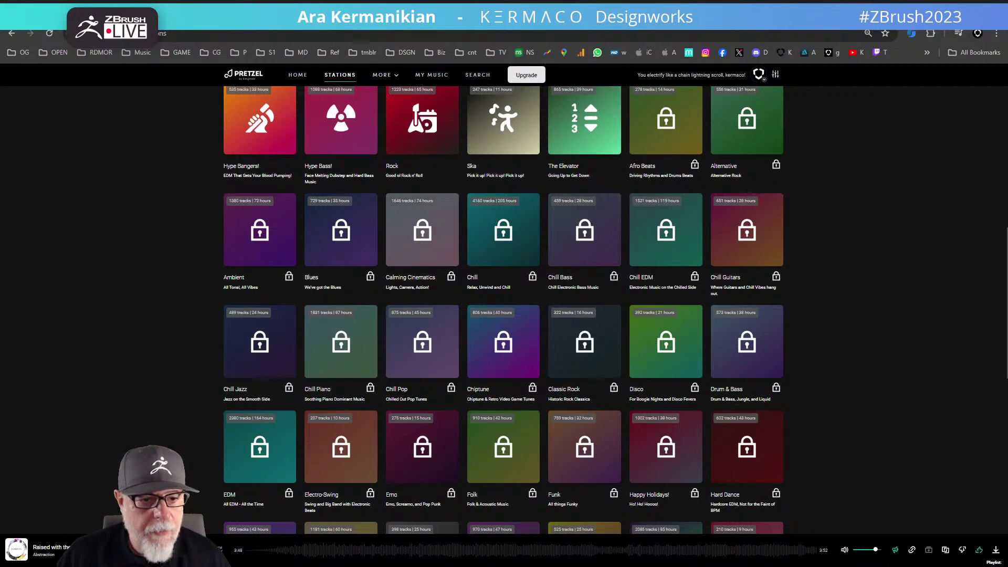
pyautogui.click(220, 16)
pyautogui.click(701, 171)
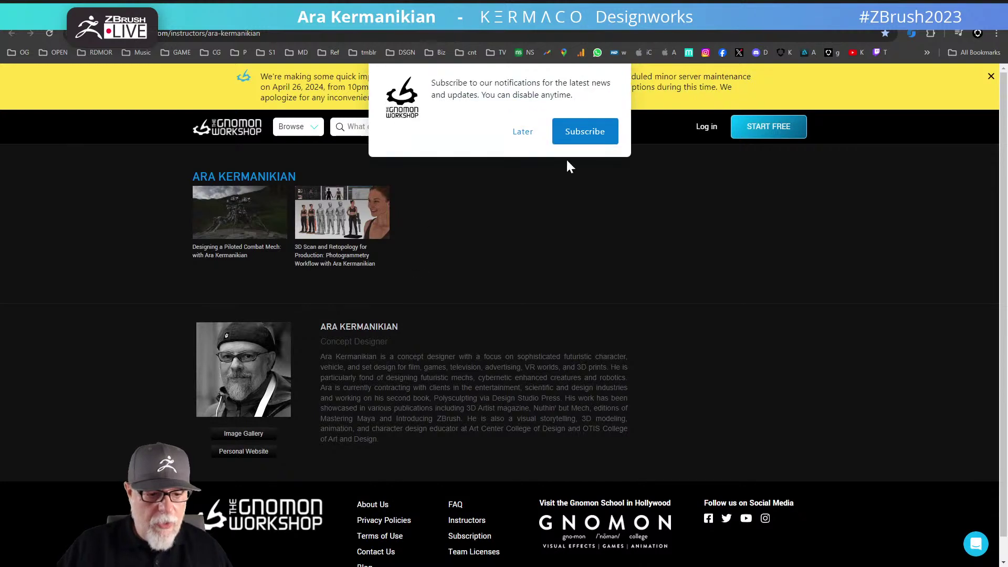
pyautogui.click(523, 133)
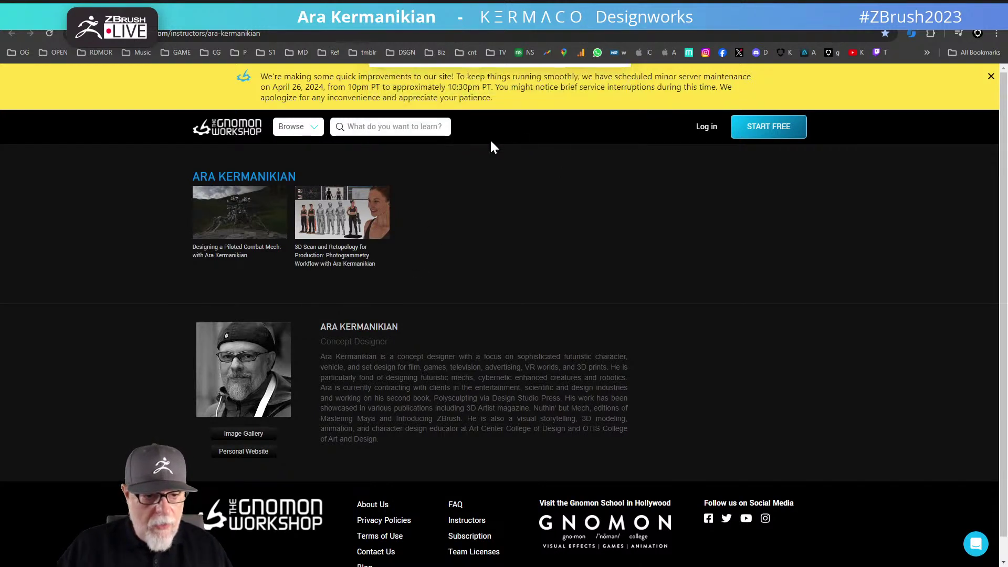
pyautogui.click(991, 76)
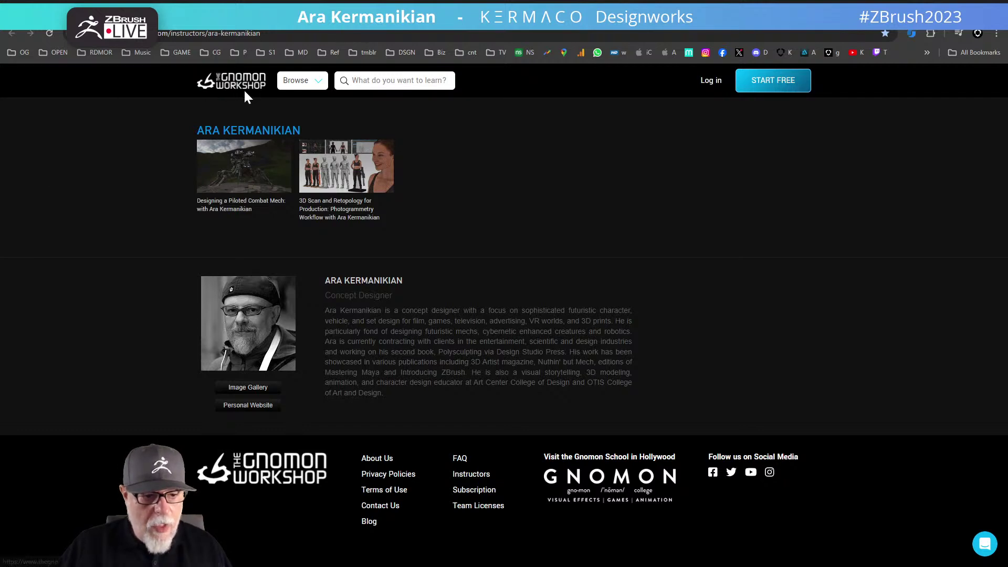
# Look over the Gnomon Workshop's options for browsing courses by category and by instructor.
pyautogui.moveTo(321, 82)
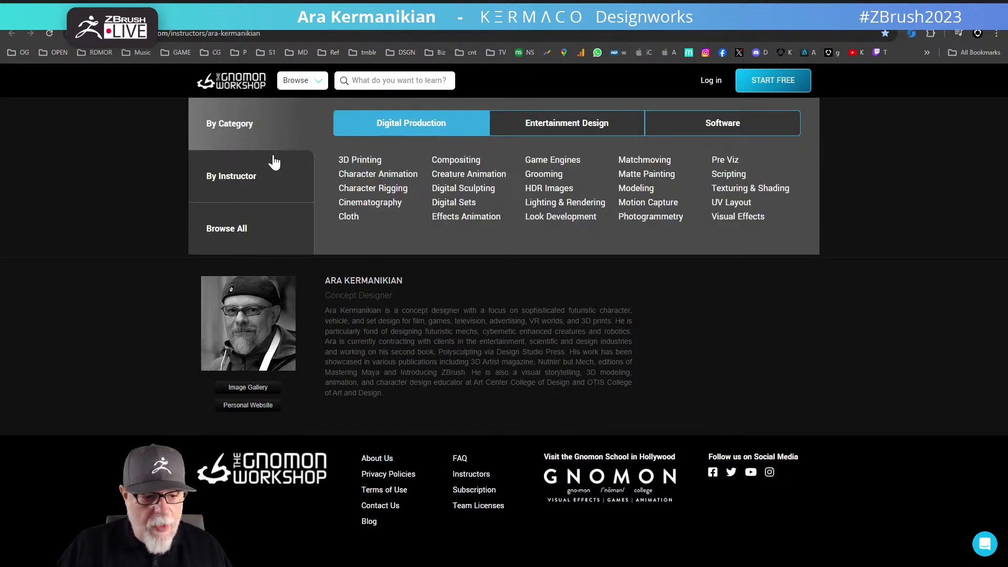
pyautogui.moveTo(248, 176)
pyautogui.click(493, 130)
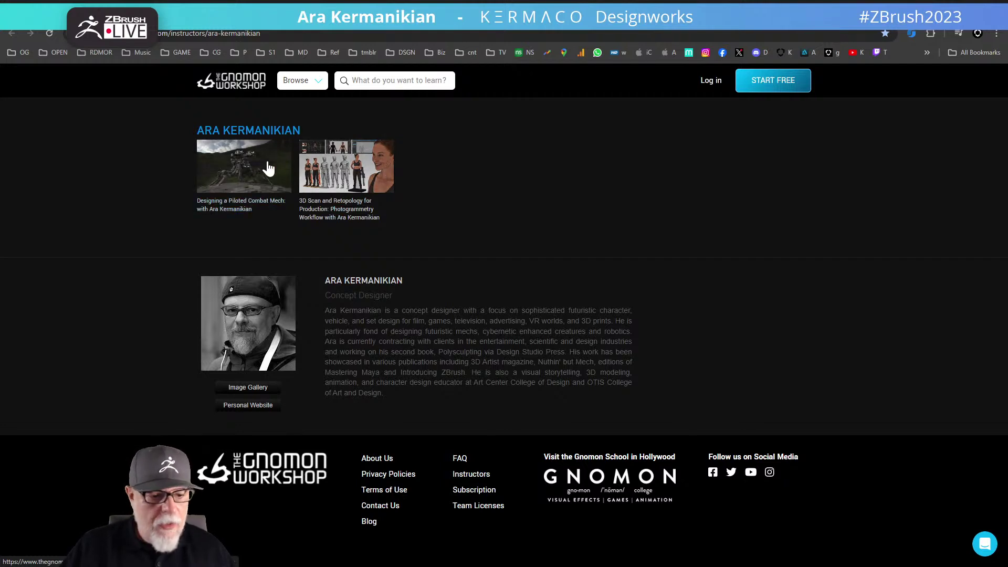
# Review the "Designing a Piloted Combat Mech" tutorial page, including its description and chapter list, and return to the instructor's page.
pyautogui.click(235, 187)
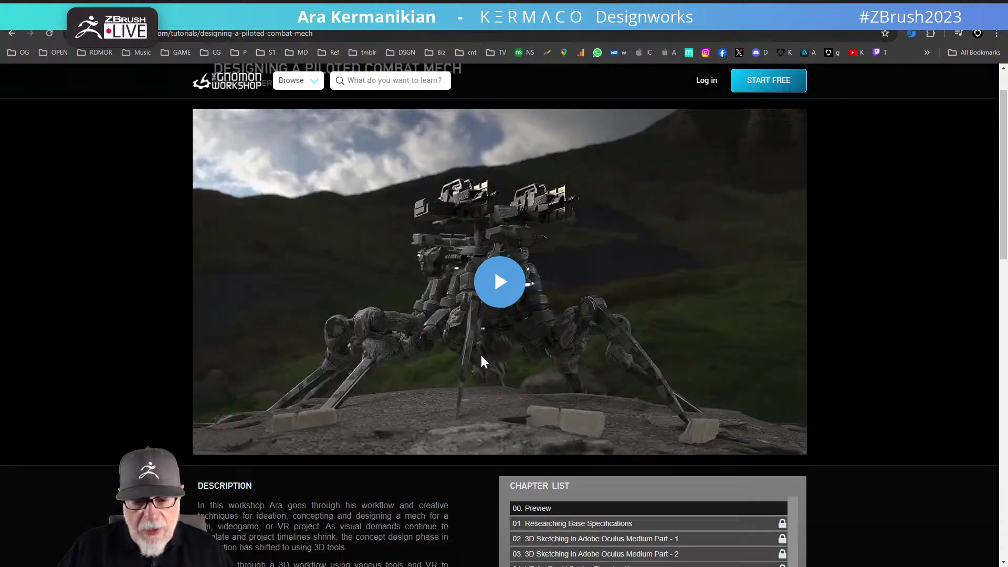
pyautogui.scroll(-4, 535, 353)
pyautogui.scroll(-3, 533, 352)
pyautogui.scroll(3, 533, 351)
pyautogui.scroll(4, 492, 235)
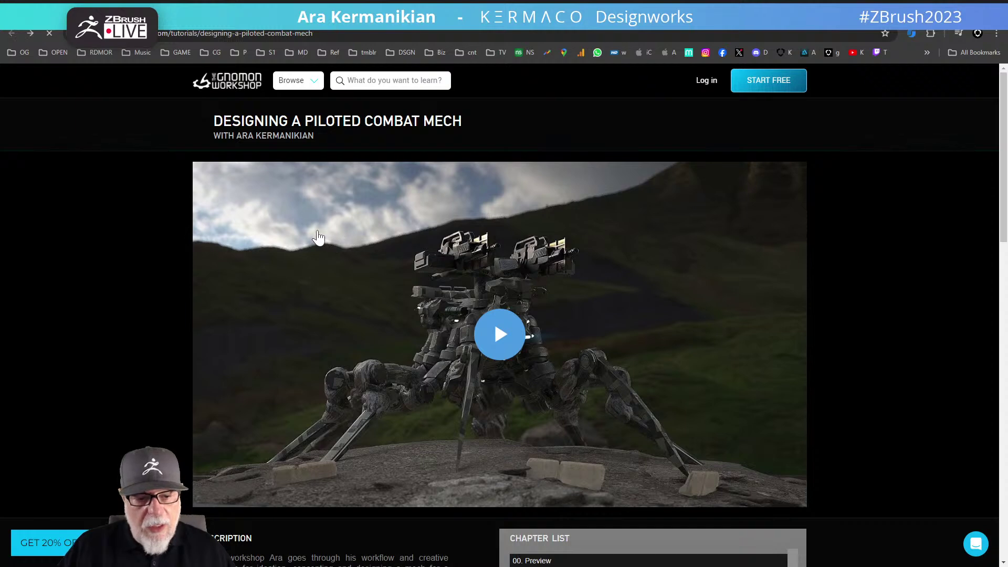
pyautogui.hotkey('alt', 'Left')
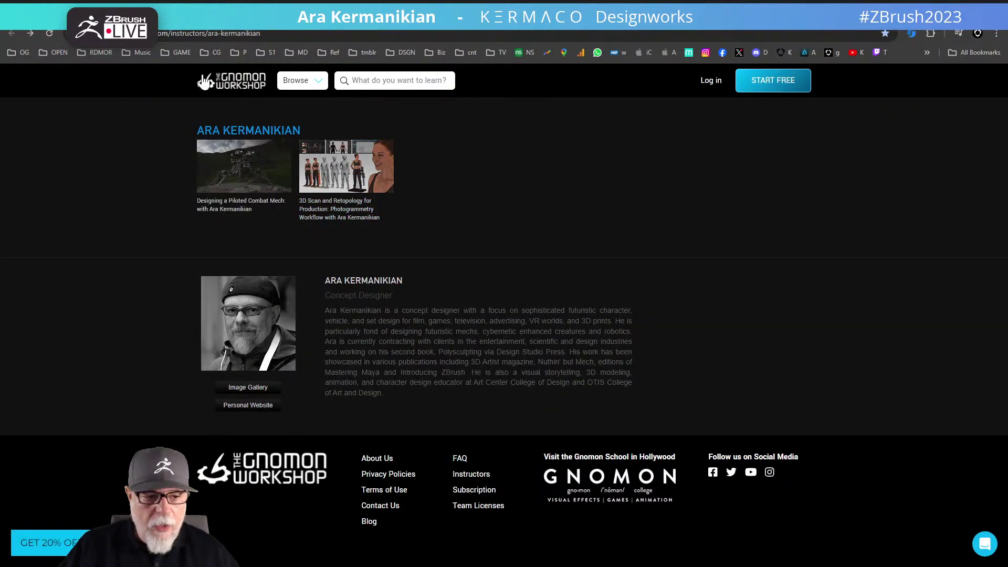
# Show the Gnomon Workshop's course categories listed by software.
pyautogui.click(311, 82)
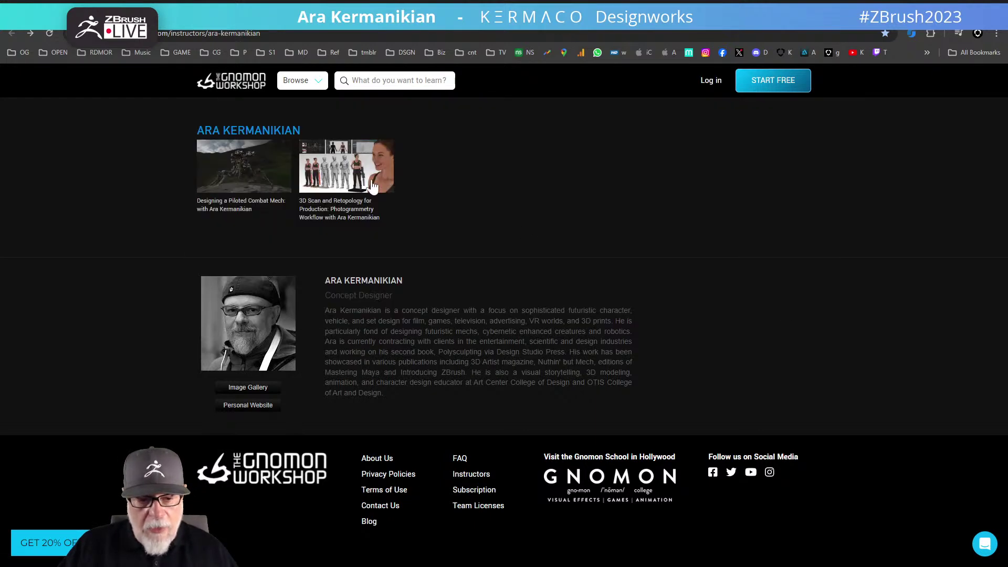
pyautogui.moveTo(315, 83)
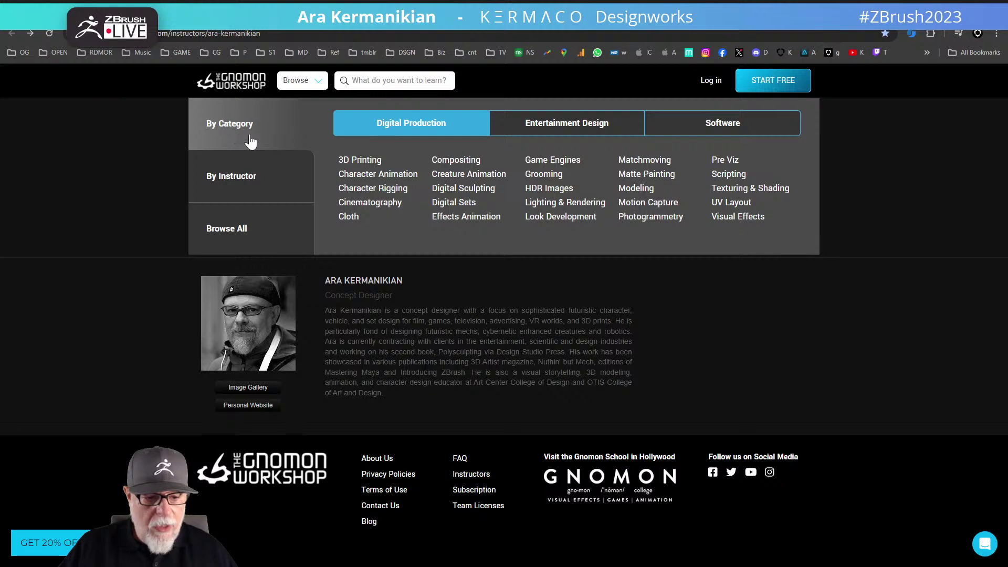
pyautogui.click(732, 133)
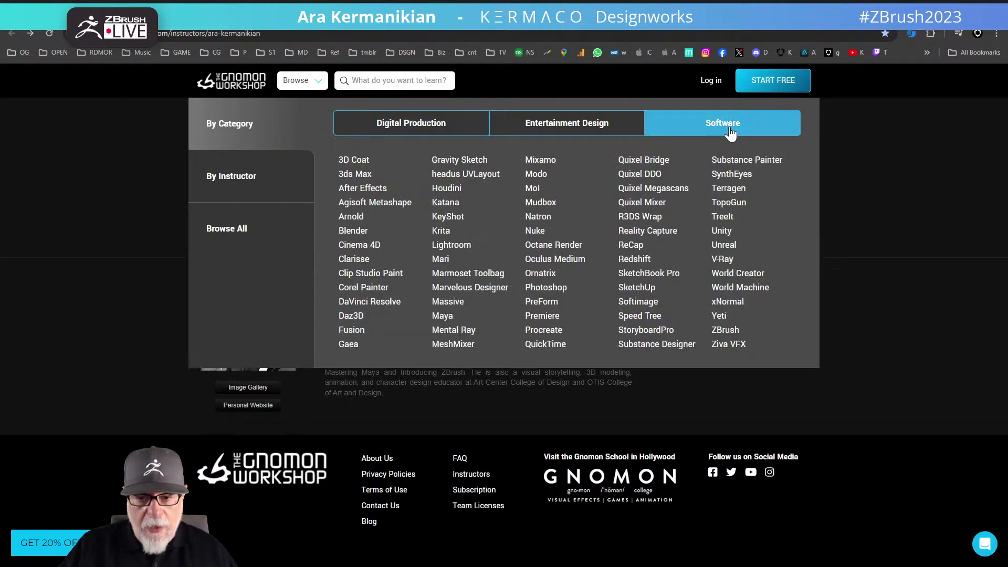
# Open the Gnomon Workshop's ZBrush tutorial listing and look through the courses on its first page.
pyautogui.click(725, 330)
pyautogui.scroll(-3, 856, 432)
pyautogui.scroll(-10, 868, 378)
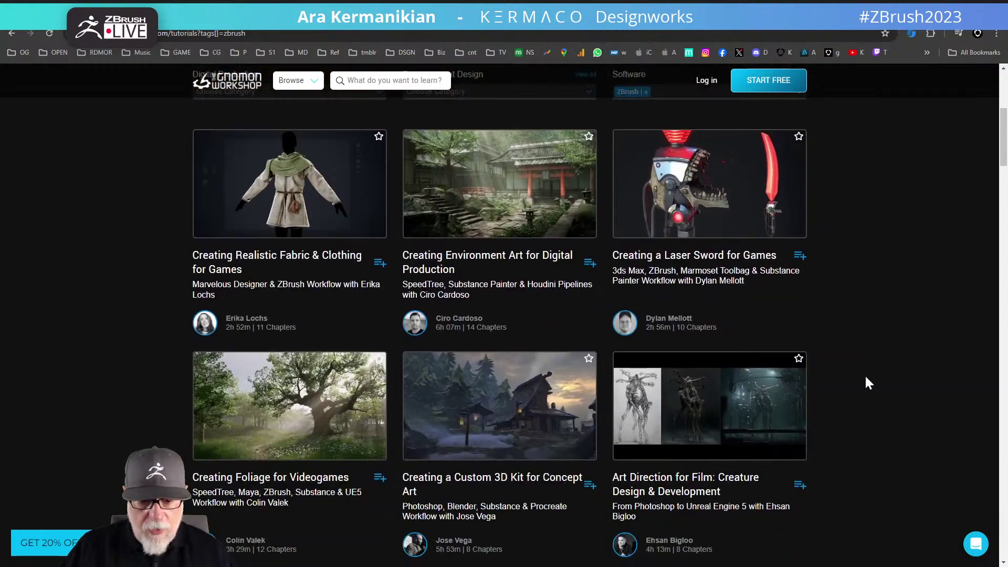
pyautogui.scroll(-9, 865, 383)
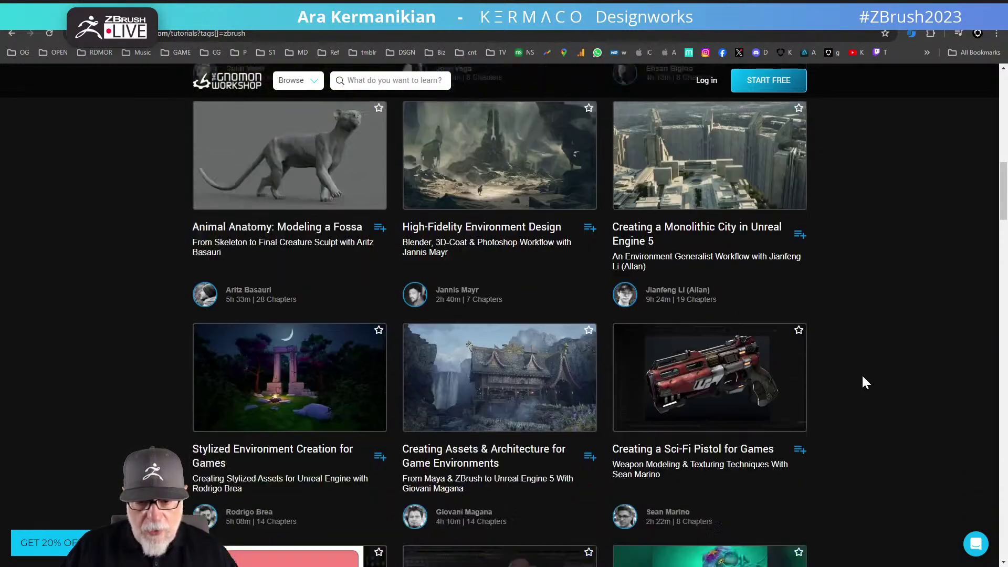
pyautogui.scroll(-7, 862, 377)
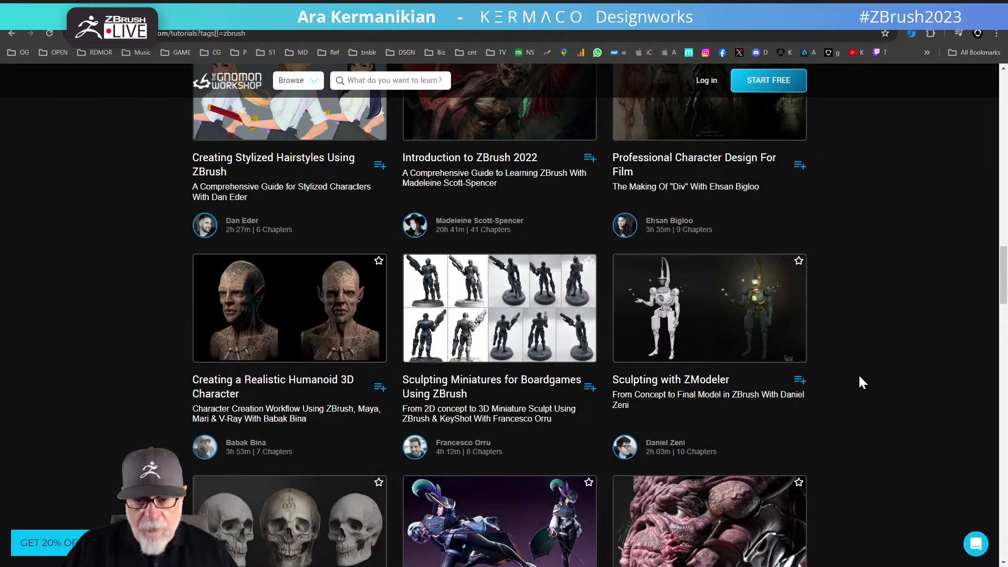
pyautogui.scroll(-4, 860, 376)
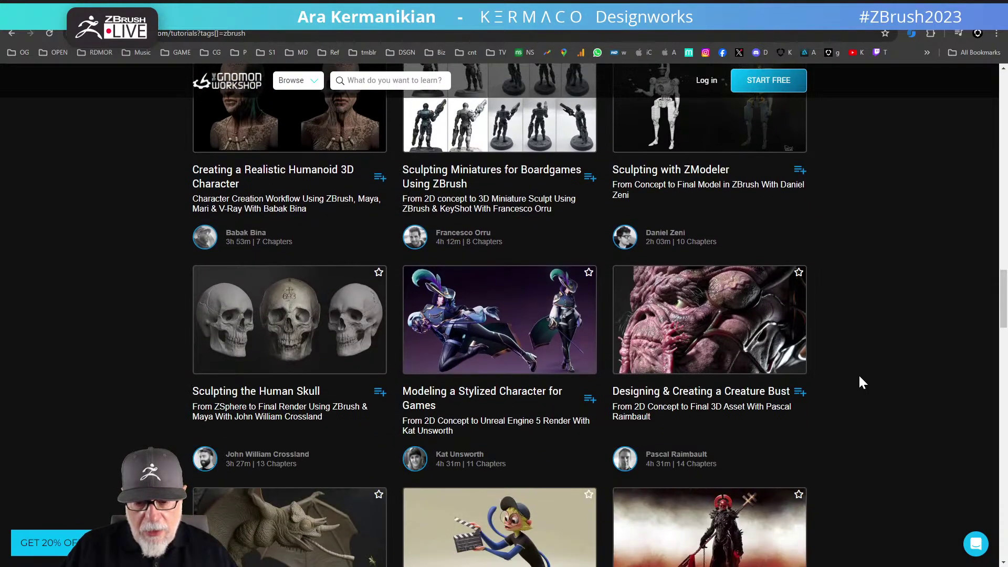
pyautogui.scroll(-9, 860, 383)
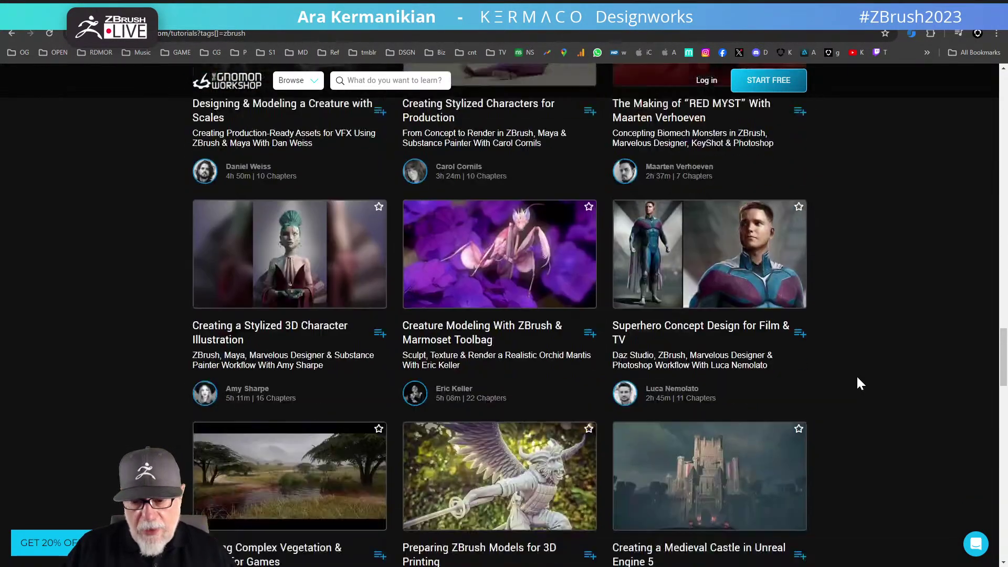
pyautogui.scroll(-7, 855, 375)
pyautogui.scroll(-4, 846, 376)
pyautogui.scroll(-11, 846, 384)
pyautogui.scroll(8, 843, 383)
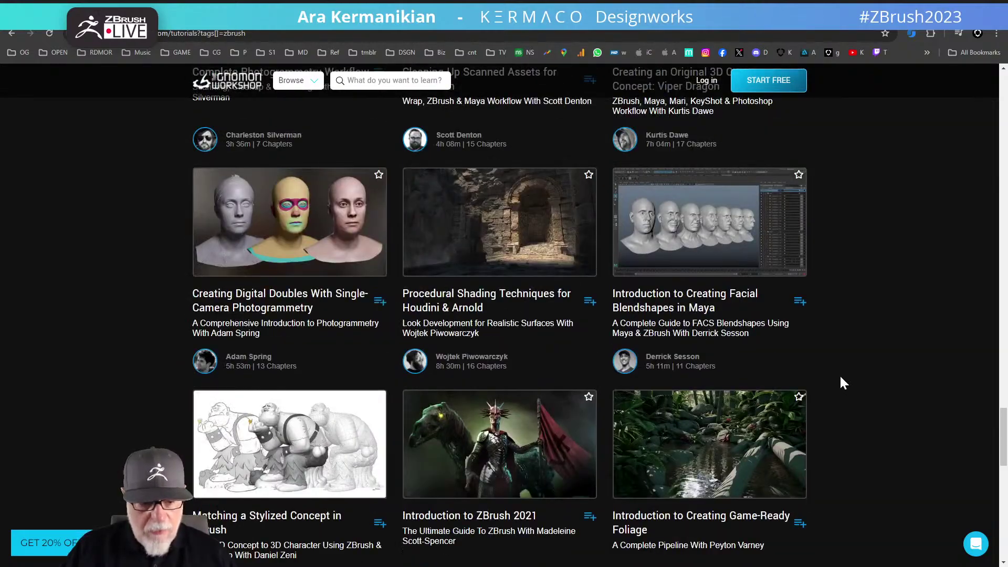
pyautogui.scroll(-13, 841, 378)
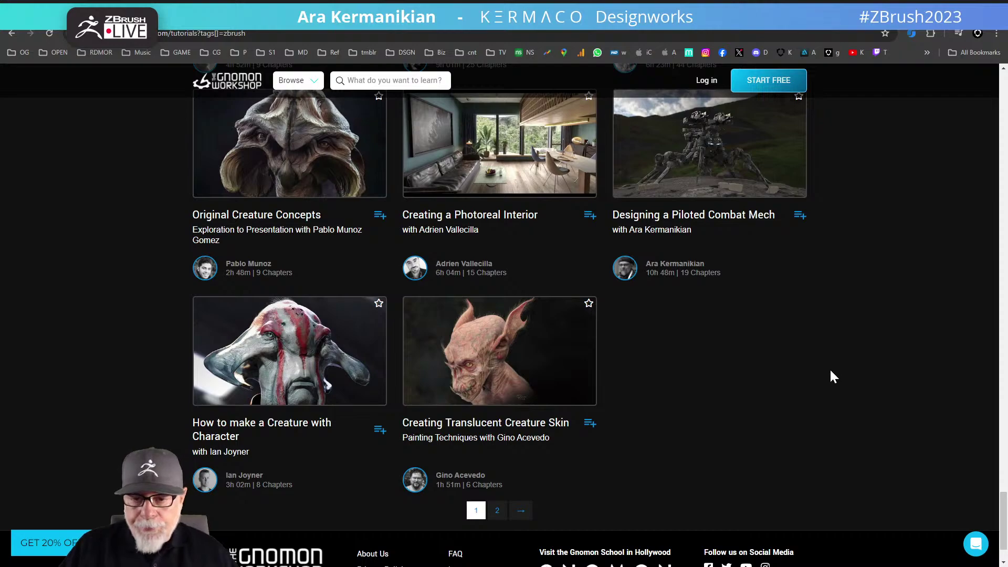
# Return to the start of the ZBrush tutorial listing and advance the featured tutorials to the second slide.
pyautogui.scroll(4, 831, 374)
pyautogui.scroll(20, 913, 415)
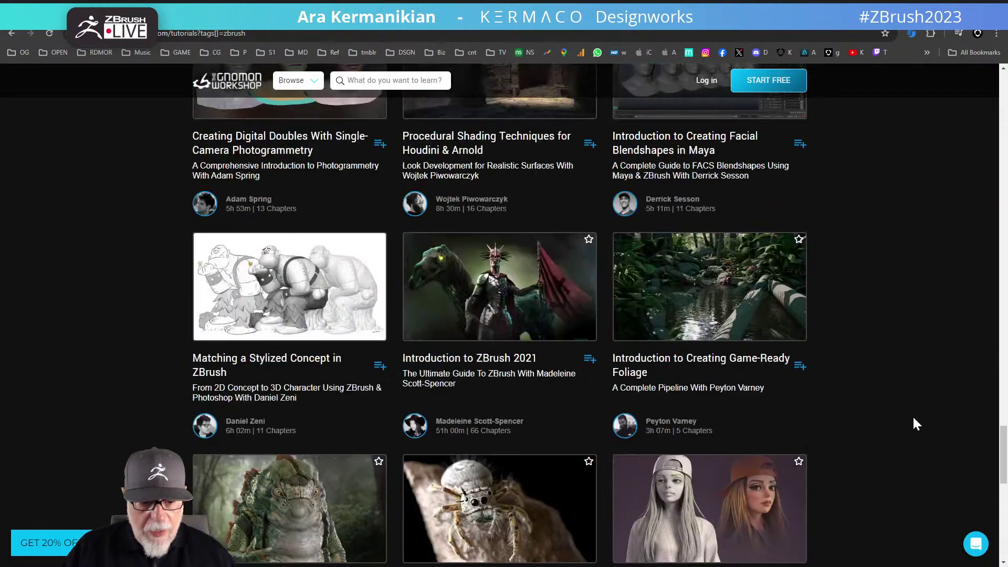
pyautogui.scroll(15, 913, 418)
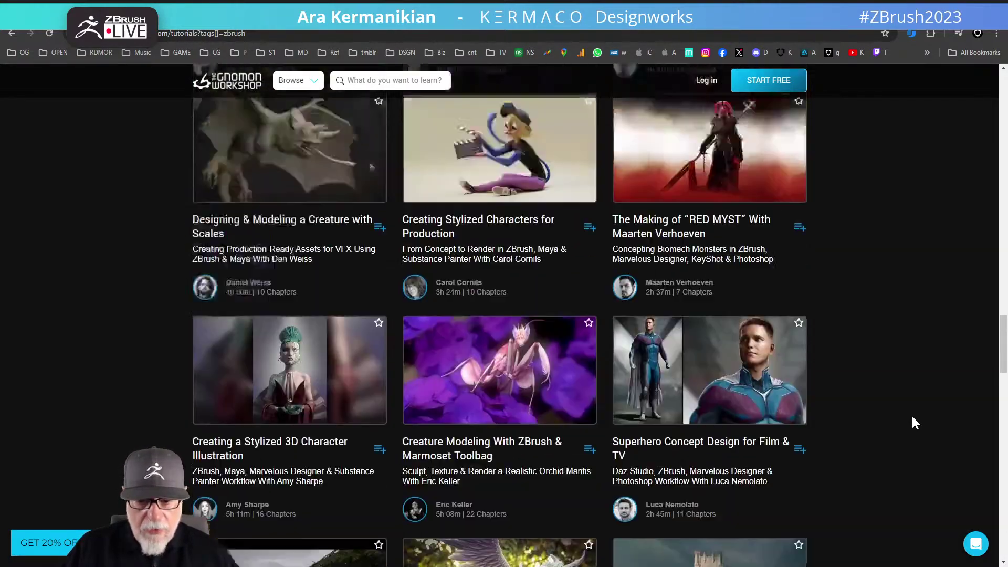
pyautogui.scroll(20, 913, 422)
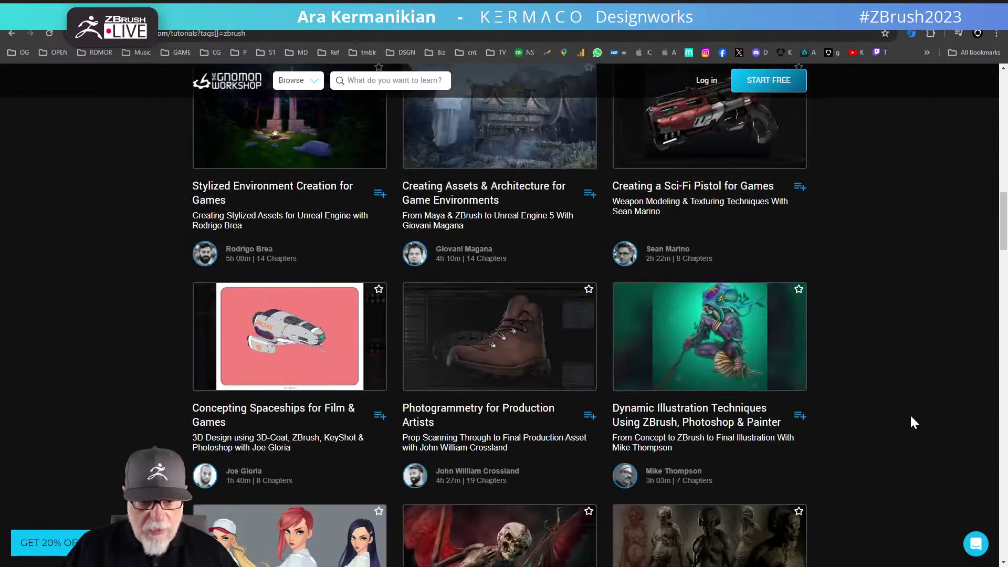
pyautogui.scroll(2, 914, 422)
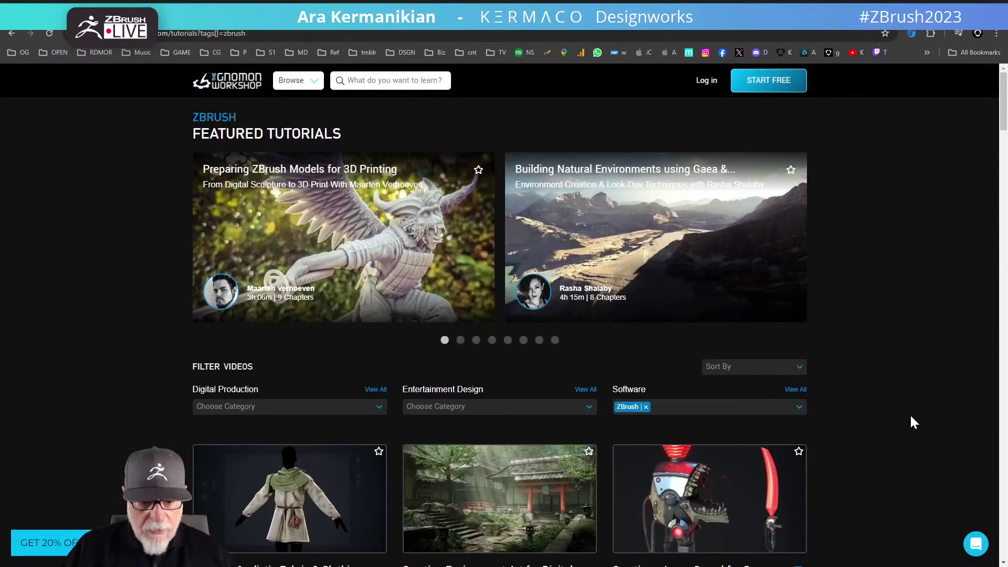
pyautogui.scroll(-1, 913, 423)
pyautogui.scroll(-1, 621, 398)
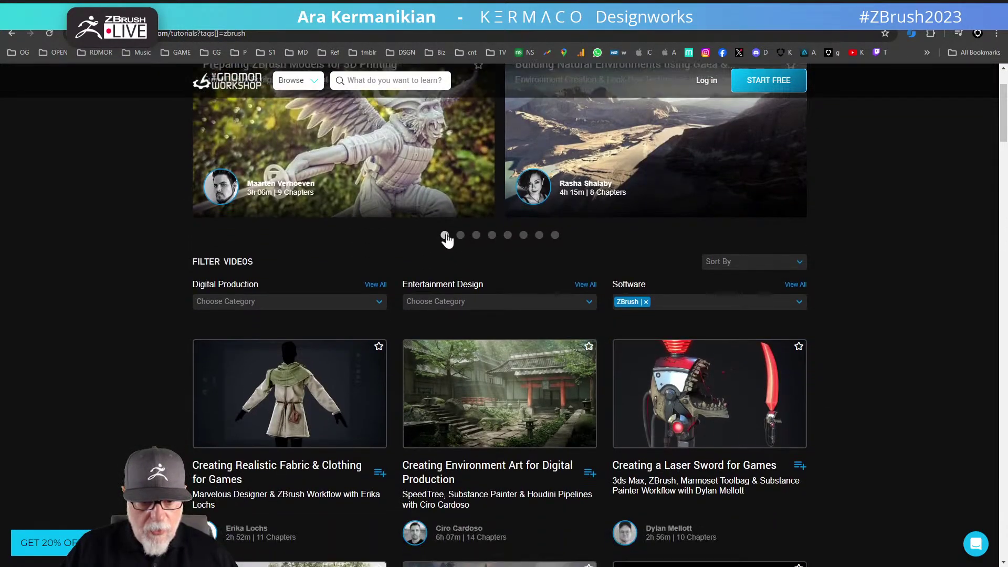
pyautogui.click(461, 235)
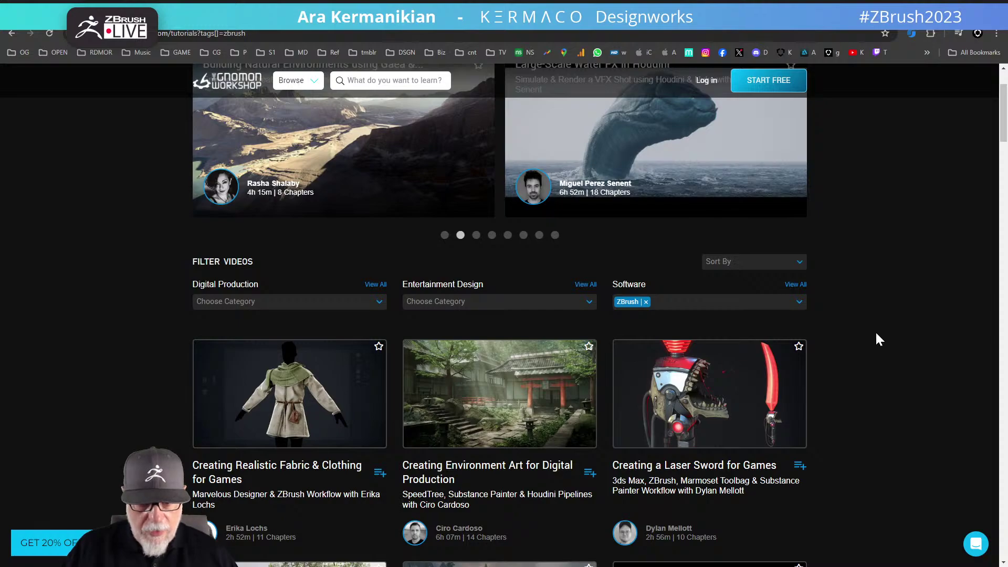
# Go to page 2 of the ZBrush tutorial listing.
pyautogui.scroll(-20, 876, 334)
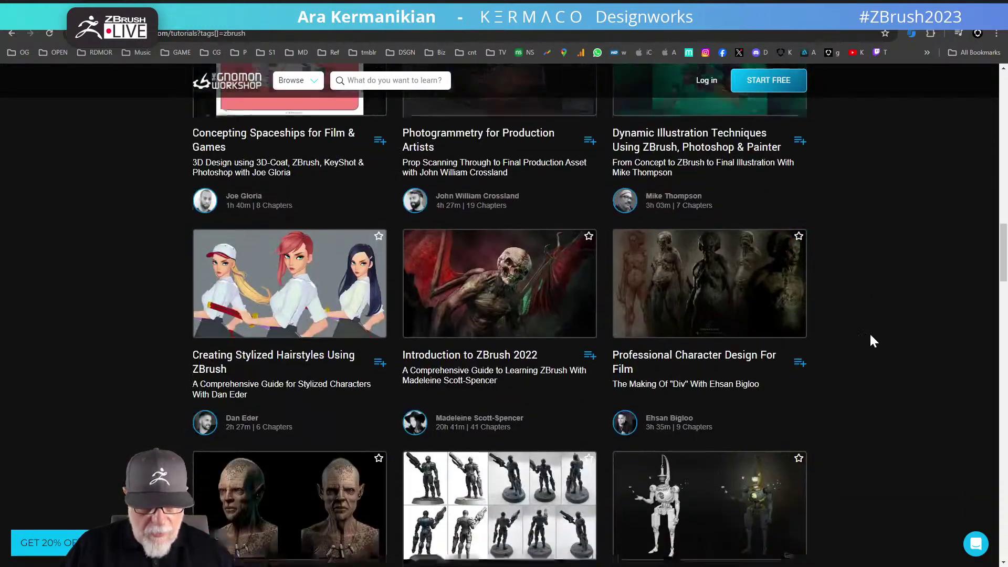
pyautogui.scroll(-20, 870, 336)
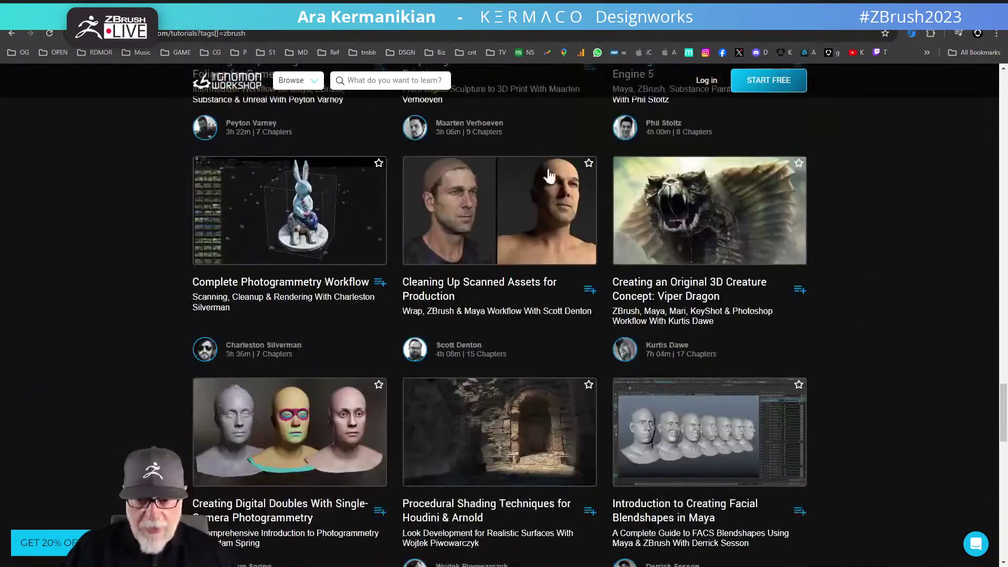
pyautogui.scroll(-10, 725, 260)
pyautogui.scroll(-10, 724, 254)
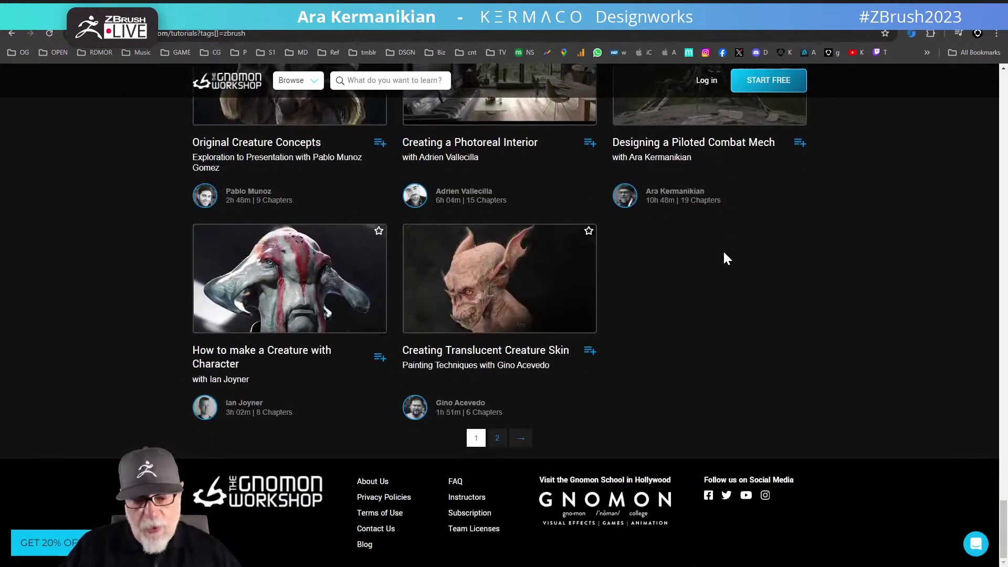
pyautogui.click(497, 438)
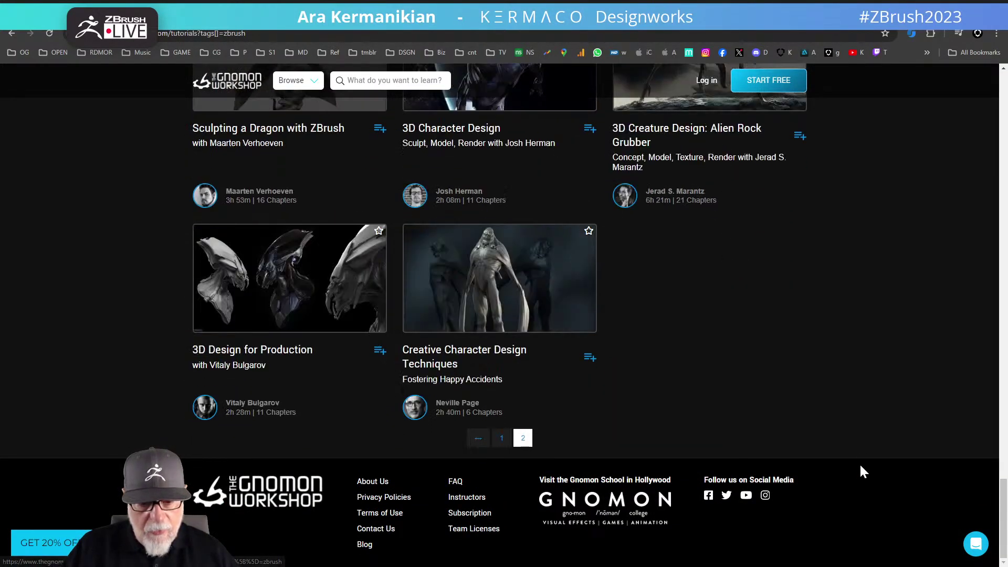
# Look through the courses on the second page of ZBrush tutorials.
pyautogui.scroll(8, 859, 462)
pyautogui.scroll(16, 883, 465)
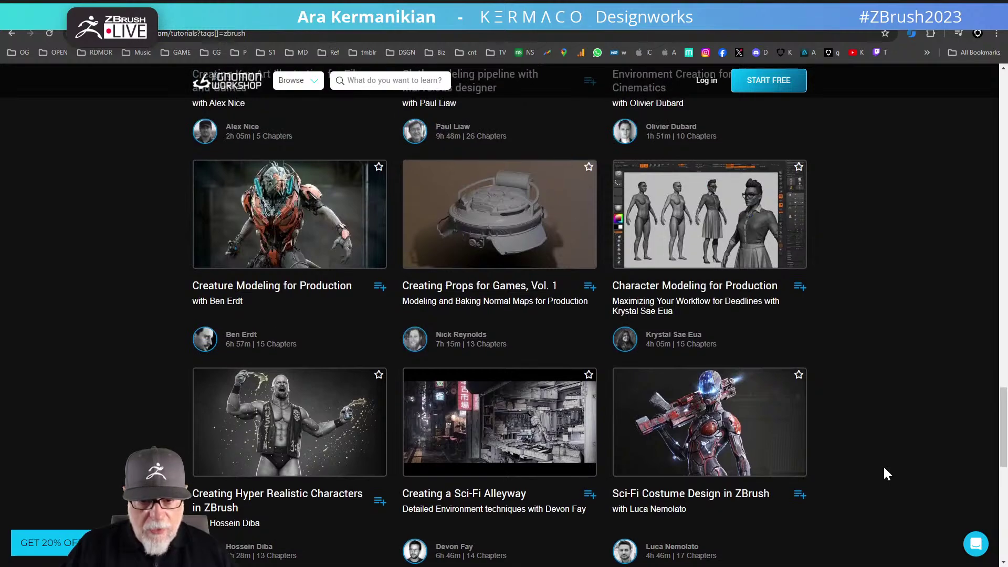
pyautogui.scroll(2, 883, 468)
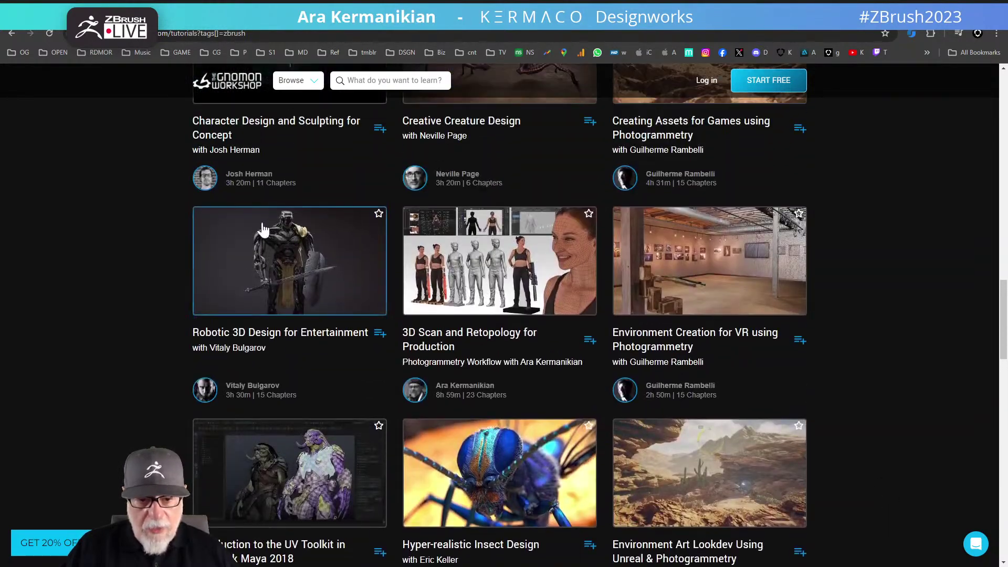
pyautogui.scroll(4, 846, 461)
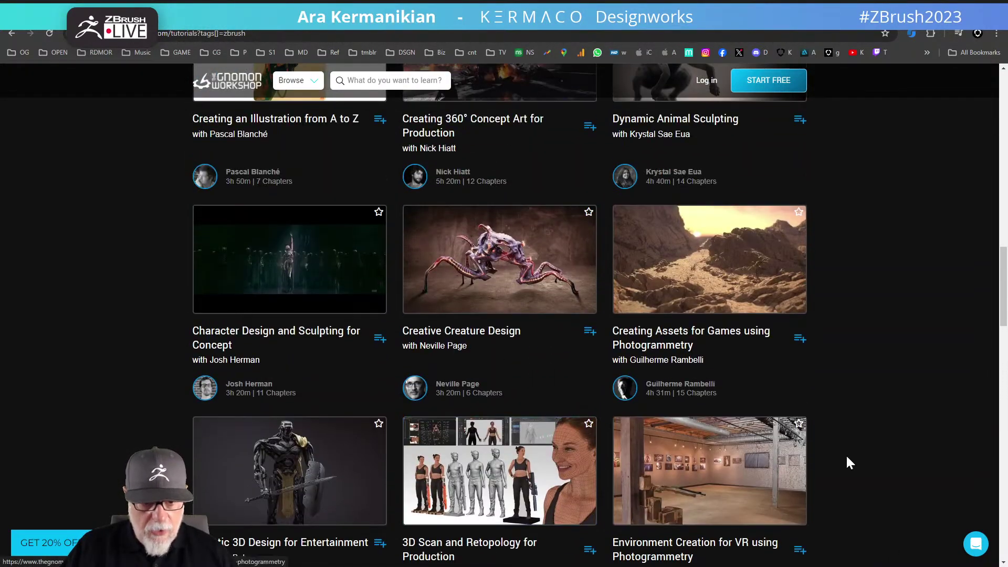
pyautogui.click(298, 80)
pyautogui.scroll(2, 443, 206)
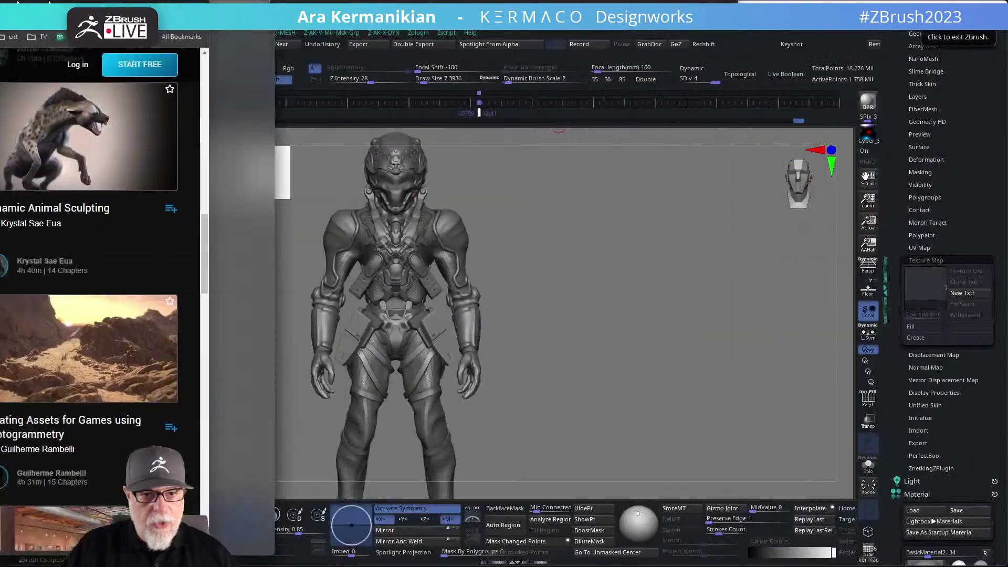
# Switch back to ZBrush and select the subtool with the two oval pads on the character's torso.
pyautogui.hotkey('alt', 'Tab')
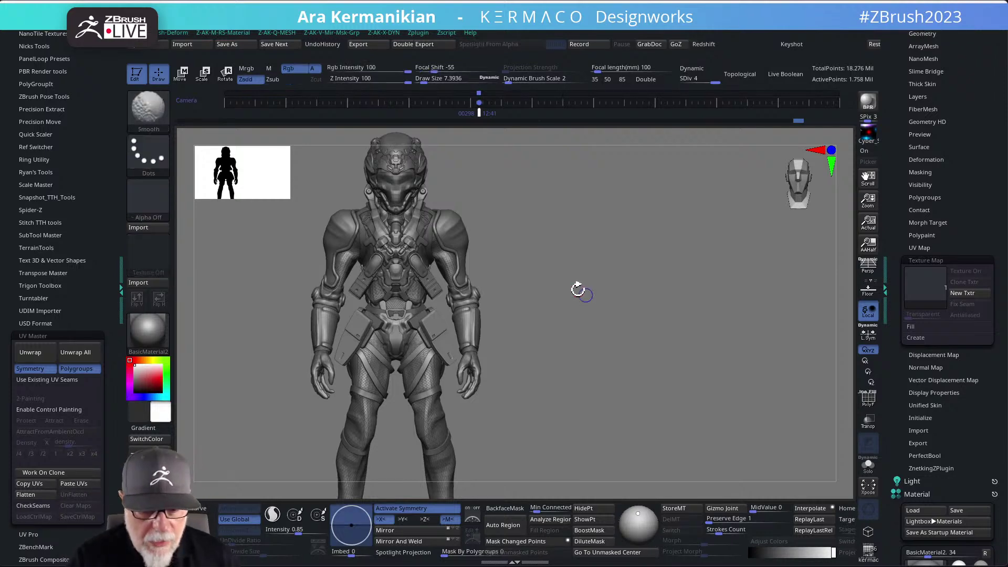
pyautogui.moveTo(600, 288)
pyautogui.mouseDown()
pyautogui.moveTo(588, 267)
pyautogui.moveTo(600, 266)
pyautogui.moveTo(613, 295)
pyautogui.moveTo(639, 306)
pyautogui.moveTo(621, 288)
pyautogui.moveTo(528, 308)
pyautogui.mouseUp()
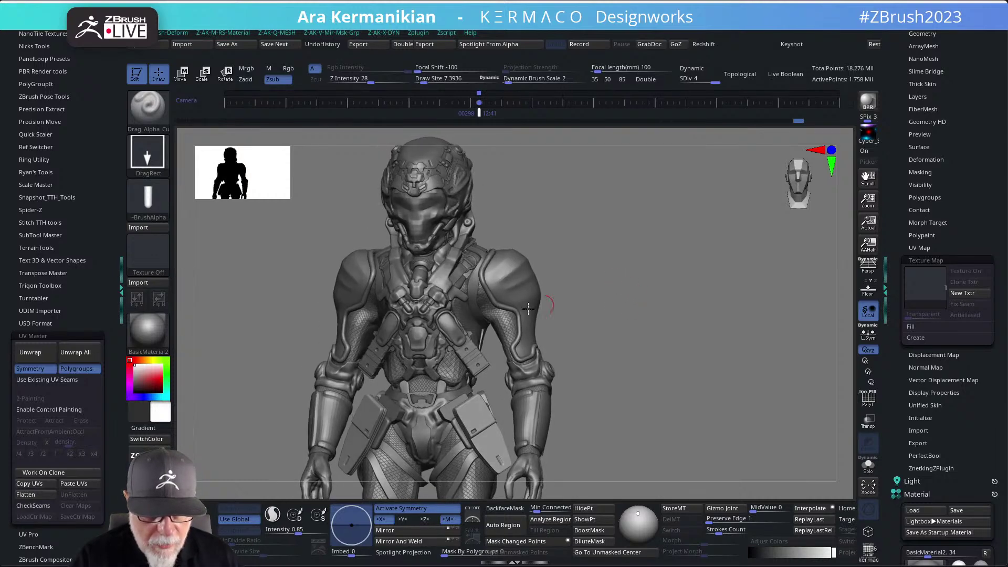
pyautogui.keyDown('alt'); pyautogui.click(454, 327); pyautogui.keyUp('alt')
pyautogui.moveTo(626, 269); pyautogui.dragTo(394, 323)
# Inspect the isolated oval pads' wireframe and polygroups, and restore the plain view of the whole character.
pyautogui.click(868, 468)
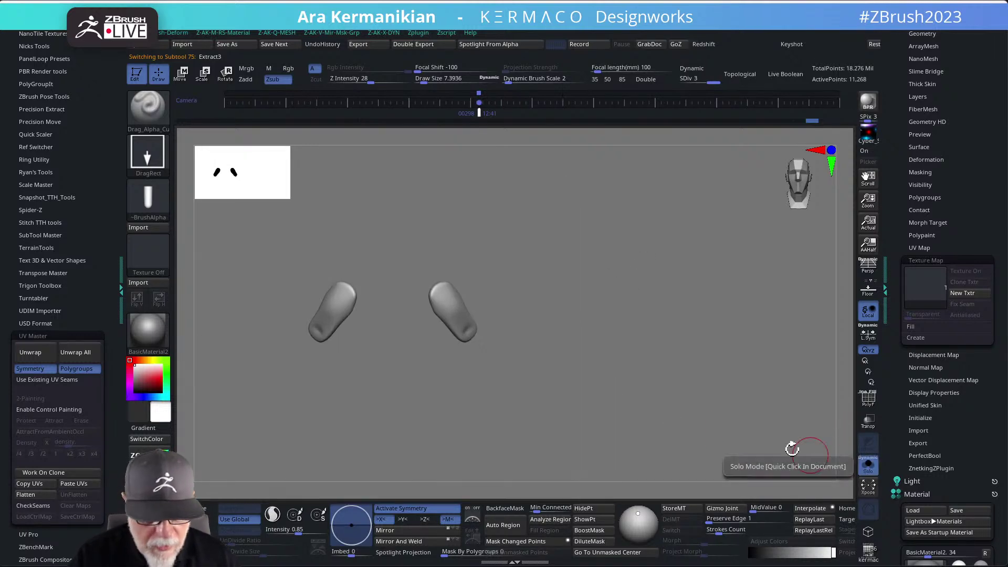
pyautogui.click(867, 401)
pyautogui.moveTo(670, 347); pyautogui.dragTo(662, 262)
pyautogui.press('space')
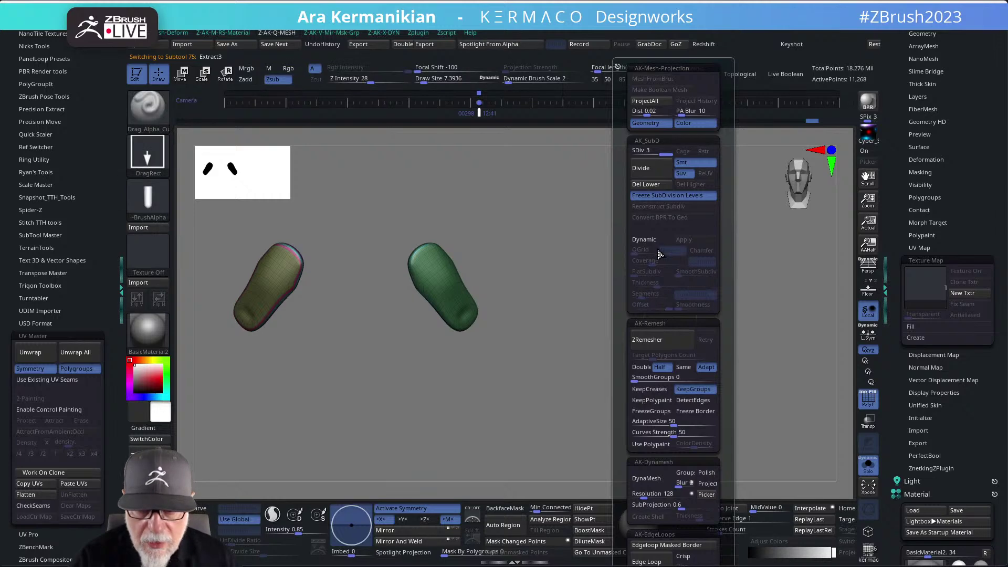
pyautogui.click(868, 465)
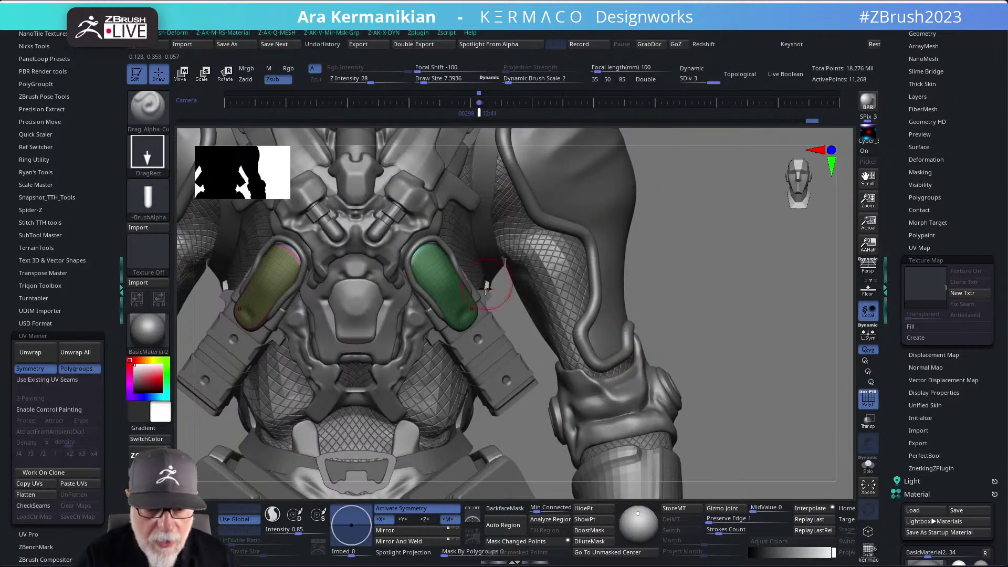
pyautogui.click(868, 401)
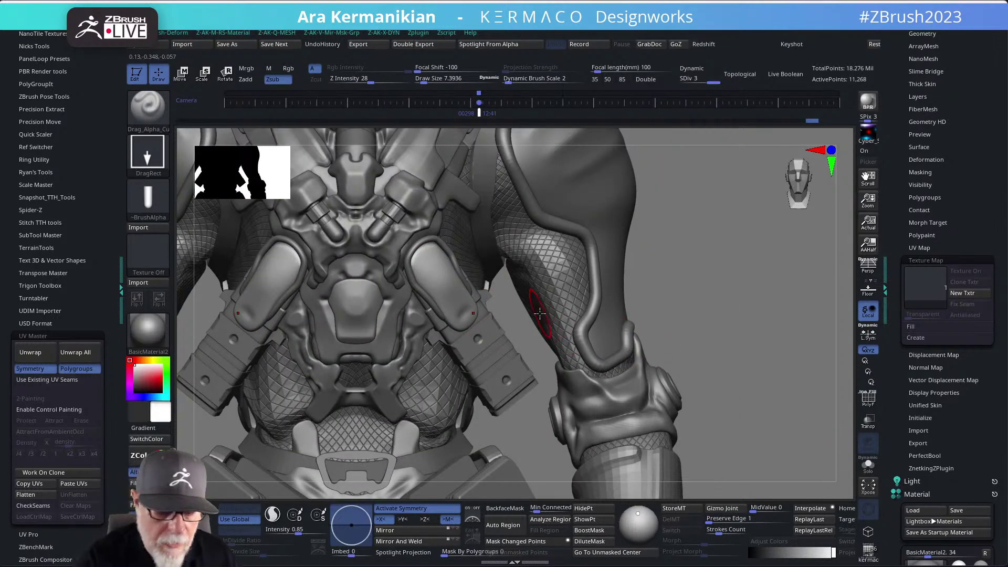
# Divide the oval torso pads to subdivision level 4 and work on their surfaces with the hPolish brush.
pyautogui.press('b')
pyautogui.press('h')
pyautogui.press('p')
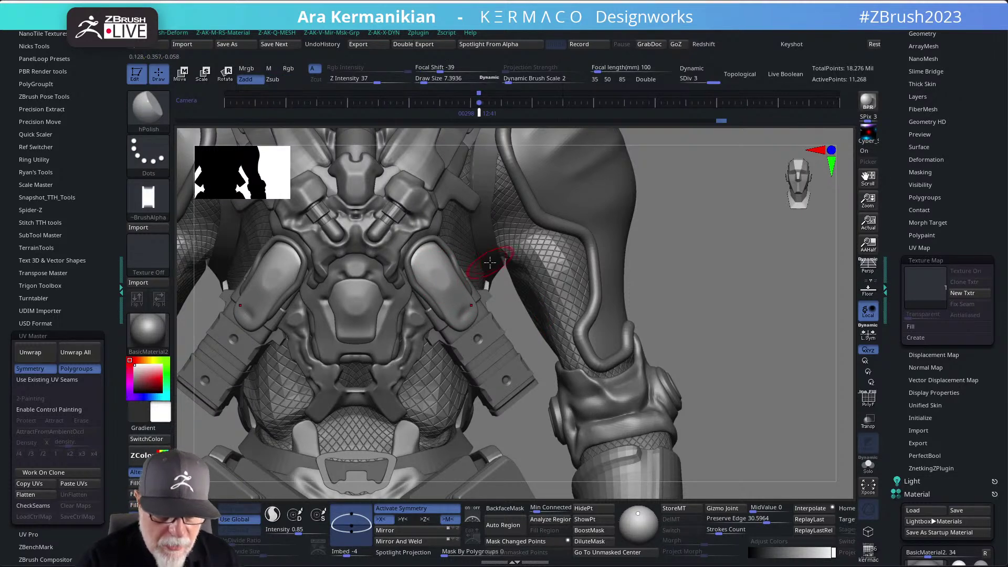
pyautogui.hotkey('ctrl', 'd')
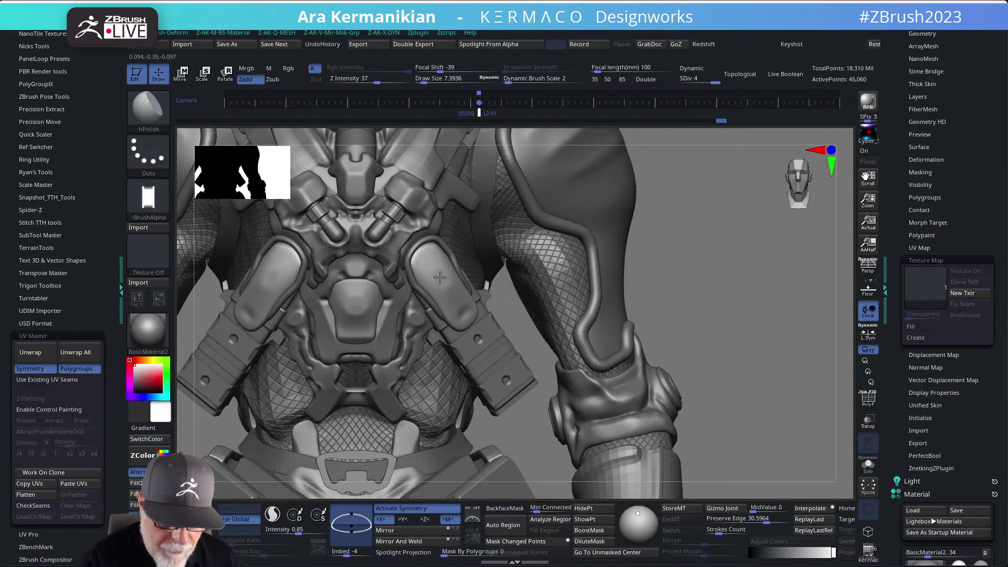
pyautogui.moveTo(642, 230)
pyautogui.mouseDown()
pyautogui.moveTo(686, 187)
pyautogui.moveTo(691, 207)
pyautogui.moveTo(632, 221)
pyautogui.mouseUp()
pyautogui.press('s')
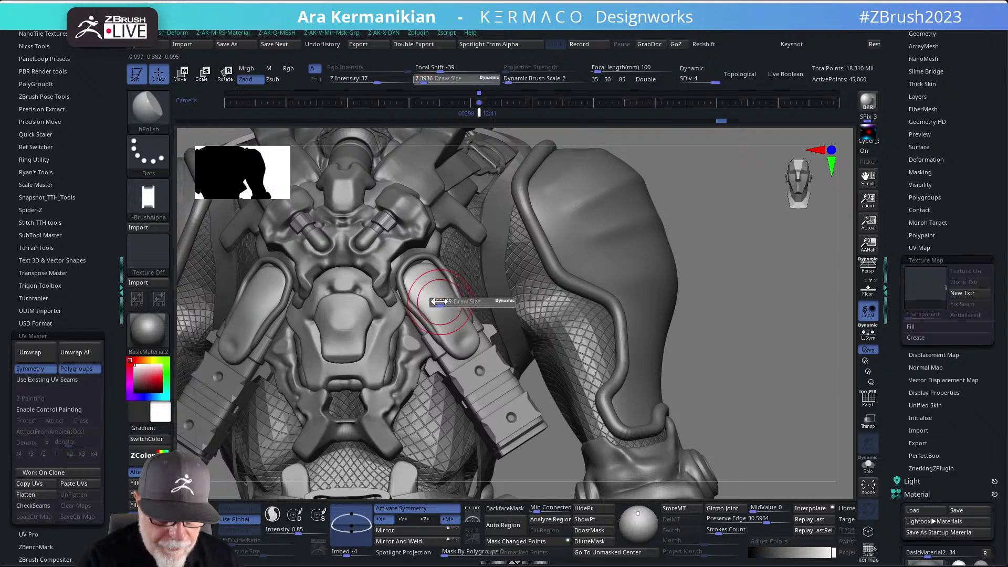
pyautogui.moveTo(428, 299); pyautogui.dragTo(428, 299)
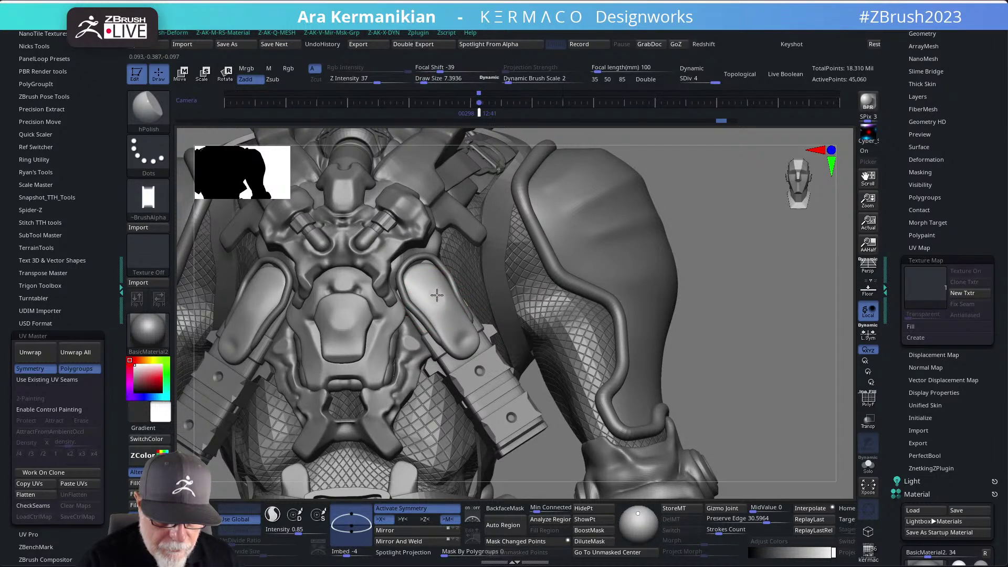
pyautogui.moveTo(695, 208); pyautogui.dragTo(436, 292)
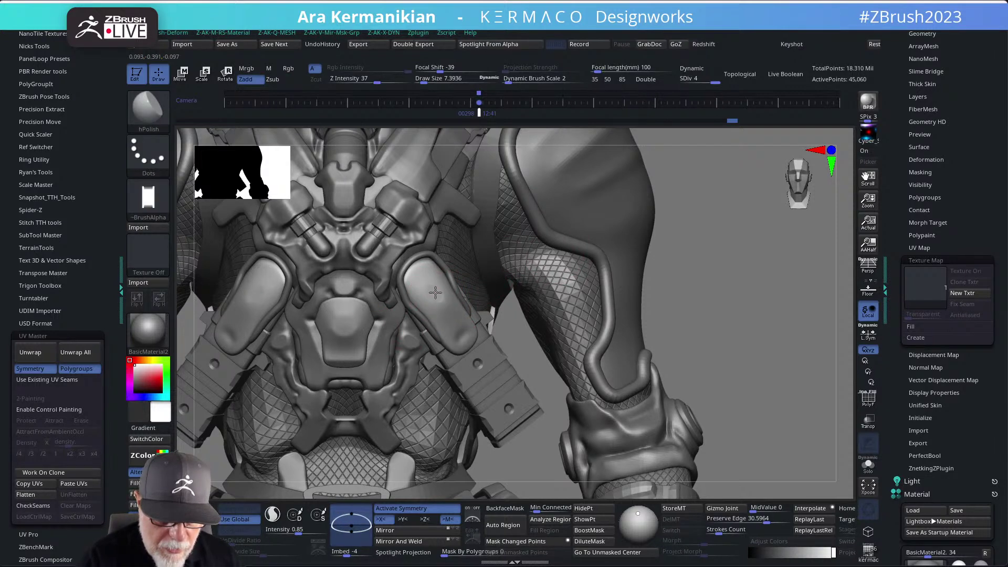
# Turn off the alpha of the hPolish brush for the work on the oval torso pads.
pyautogui.press('f')
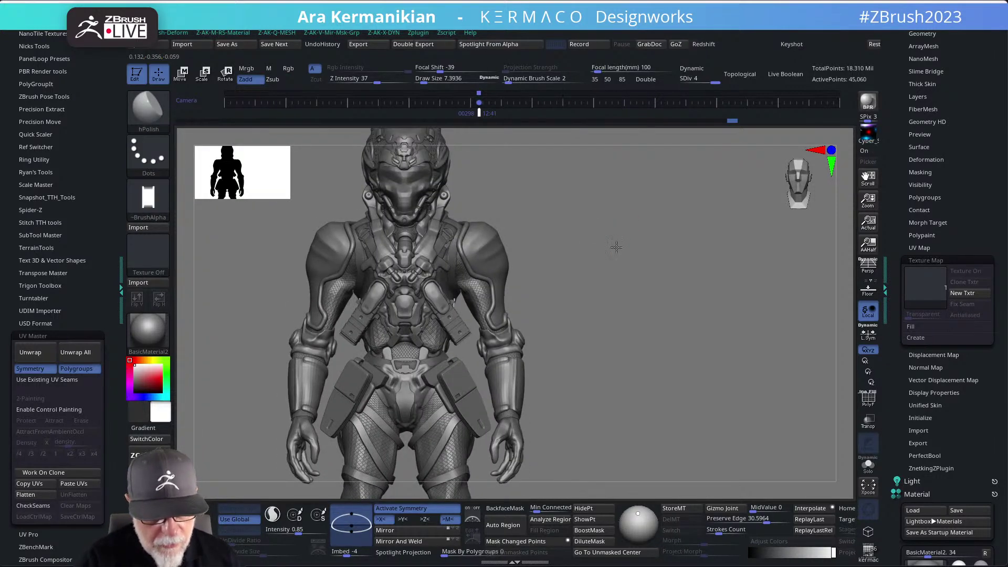
pyautogui.moveTo(616, 247); pyautogui.dragTo(403, 334)
pyautogui.moveTo(618, 241); pyautogui.dragTo(457, 313)
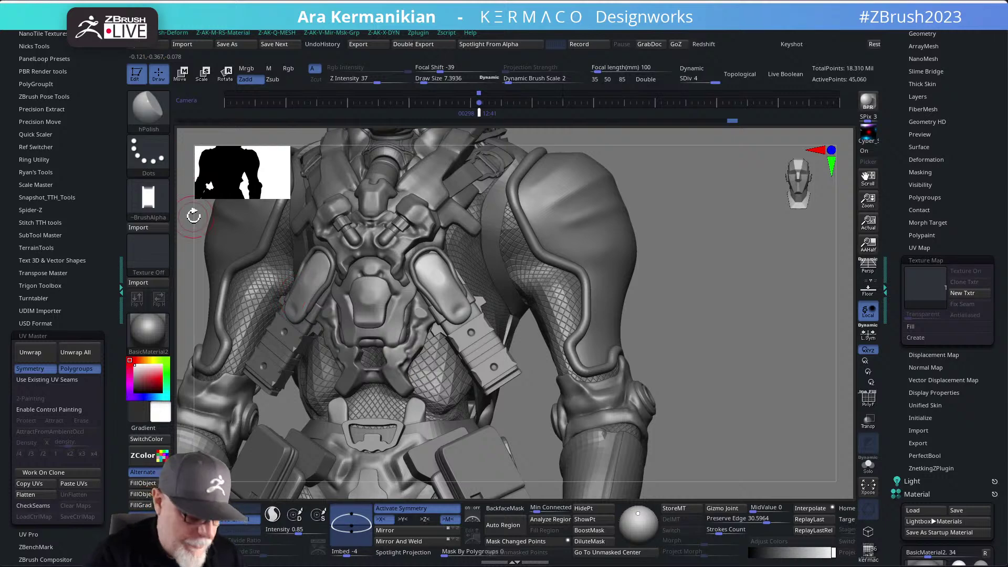
pyautogui.click(160, 202)
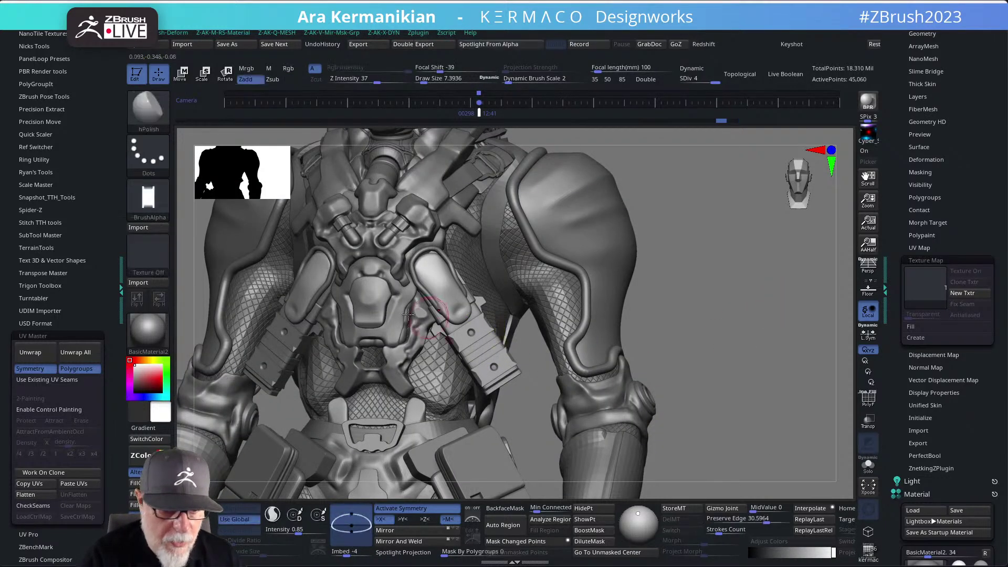
pyautogui.click(160, 210)
pyautogui.click(206, 204)
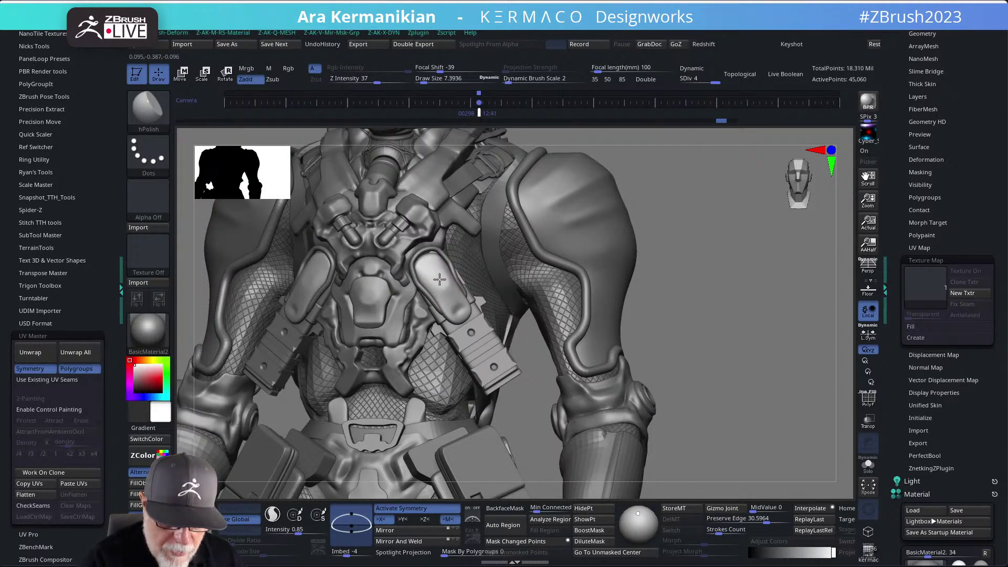
# Polish the oval torso pads with the hPolish brush and reduce its draw size to 5.44.
pyautogui.keyDown('alt'); pyautogui.moveTo(684, 212); pyautogui.dragTo(687, 247); pyautogui.keyUp('alt')
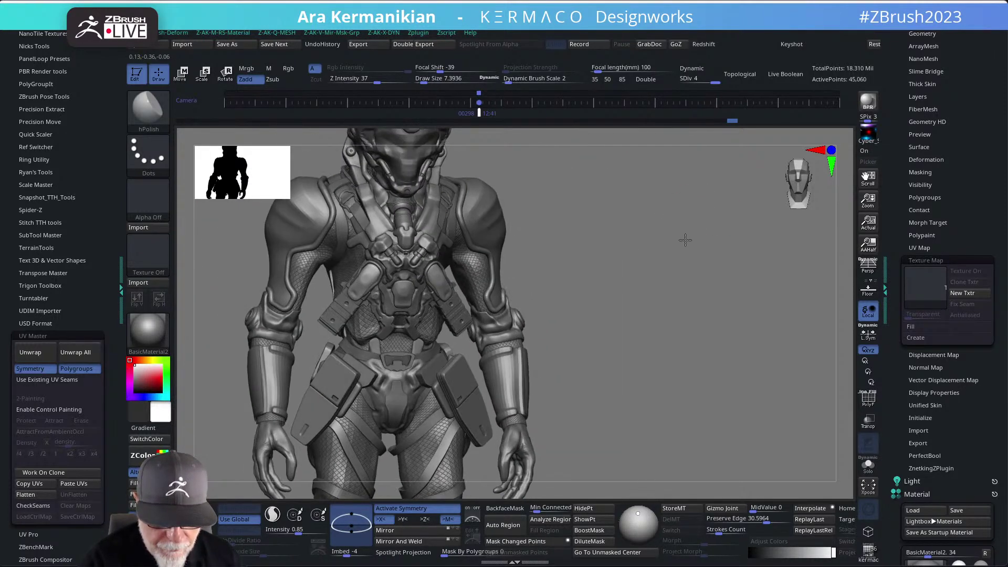
pyautogui.moveTo(600, 236); pyautogui.dragTo(461, 295)
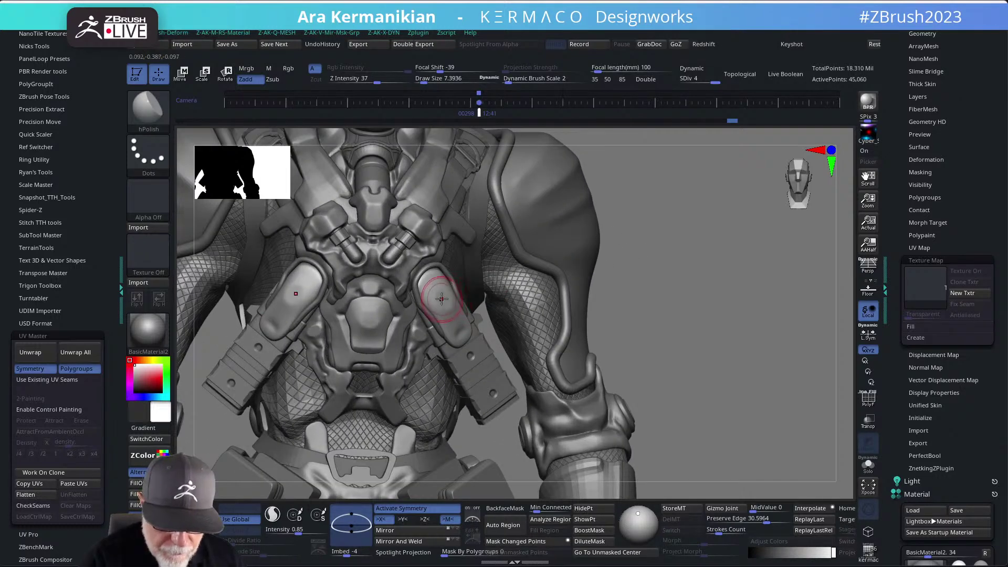
pyautogui.moveTo(667, 222)
pyautogui.mouseDown()
pyautogui.moveTo(675, 218)
pyautogui.moveTo(619, 216)
pyautogui.moveTo(639, 225)
pyautogui.moveTo(607, 266)
pyautogui.moveTo(645, 276)
pyautogui.mouseUp()
pyautogui.press('ctrl')
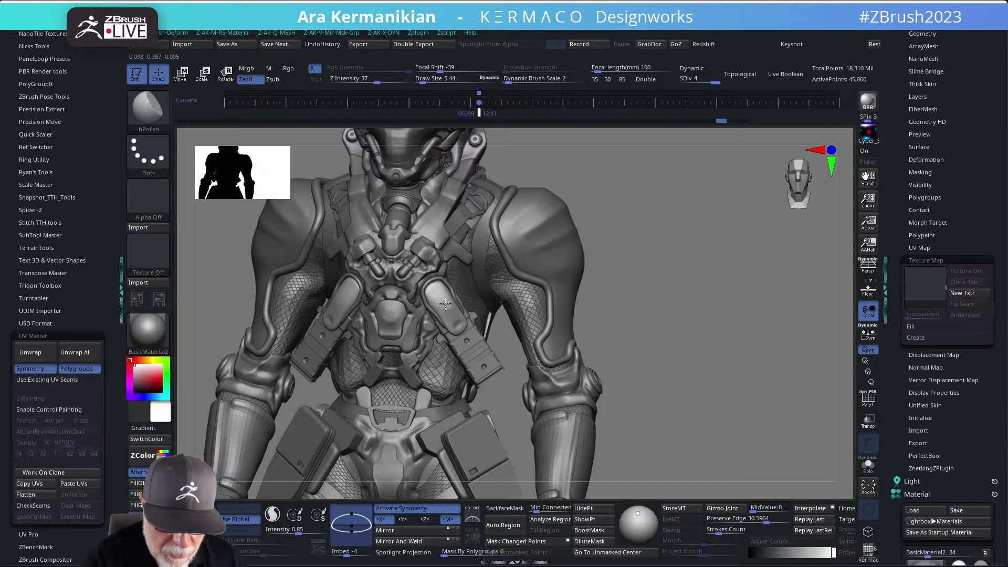
# Stamp a small recess into the lower end of the oval torso pads using the Drag_Alpha brush with the Button_34 alpha.
pyautogui.keyDown('alt'); pyautogui.moveTo(644, 240); pyautogui.dragTo(599, 235); pyautogui.keyUp('alt')
pyautogui.hotkey('ctrl', 'b')
pyautogui.hotkey('ctrl', 'b')
pyautogui.click(442, 508)
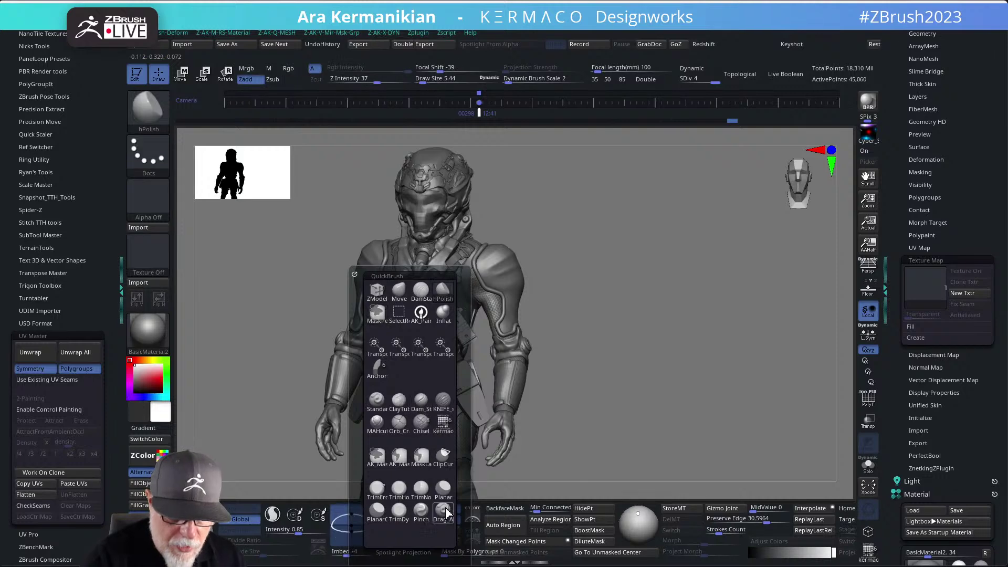
pyautogui.click(161, 206)
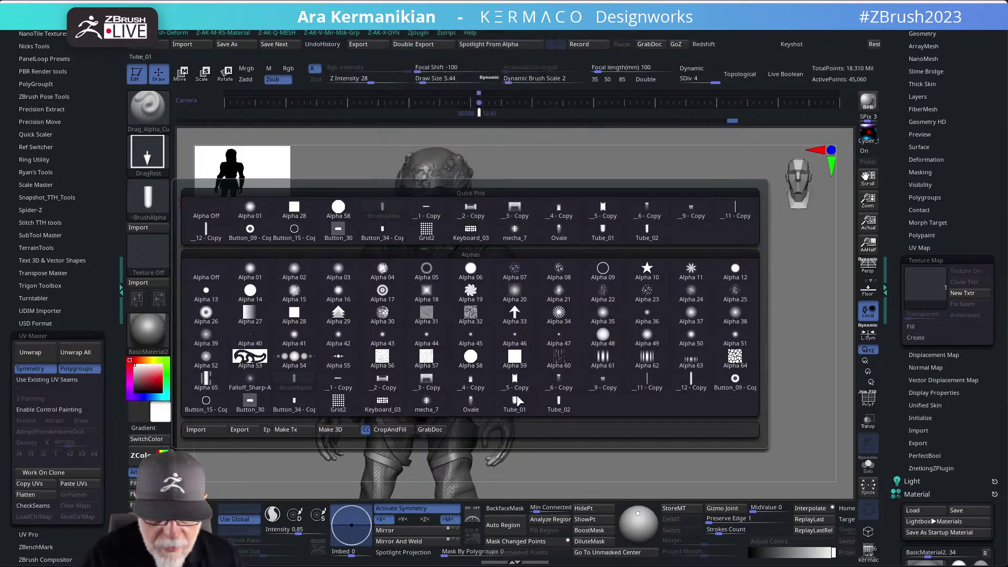
pyautogui.click(293, 402)
pyautogui.scroll(6, 464, 318)
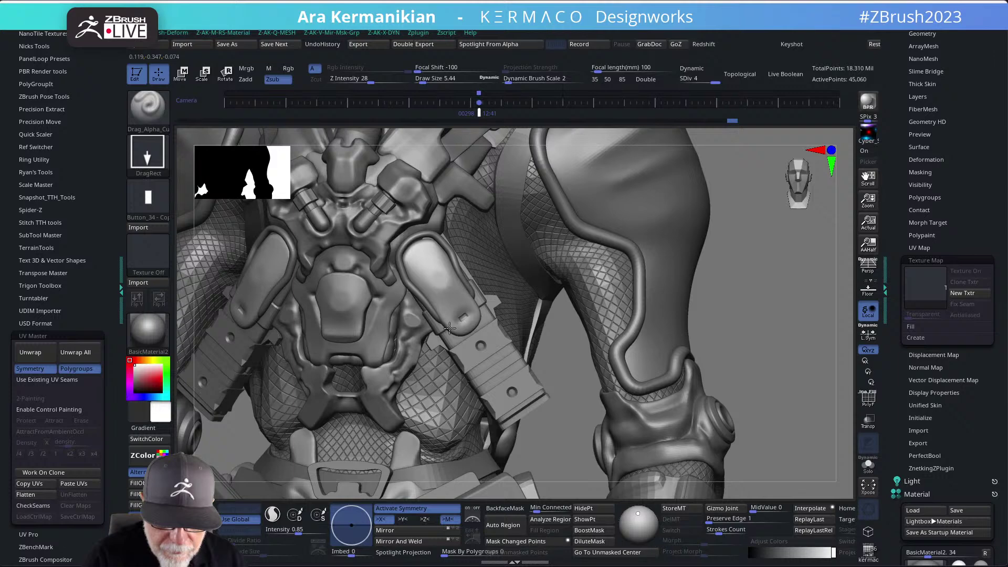
pyautogui.press('f')
pyautogui.moveTo(677, 250)
pyautogui.mouseDown()
pyautogui.moveTo(648, 248)
pyautogui.moveTo(671, 267)
pyautogui.moveTo(644, 219)
pyautogui.moveTo(526, 224)
pyautogui.mouseUp()
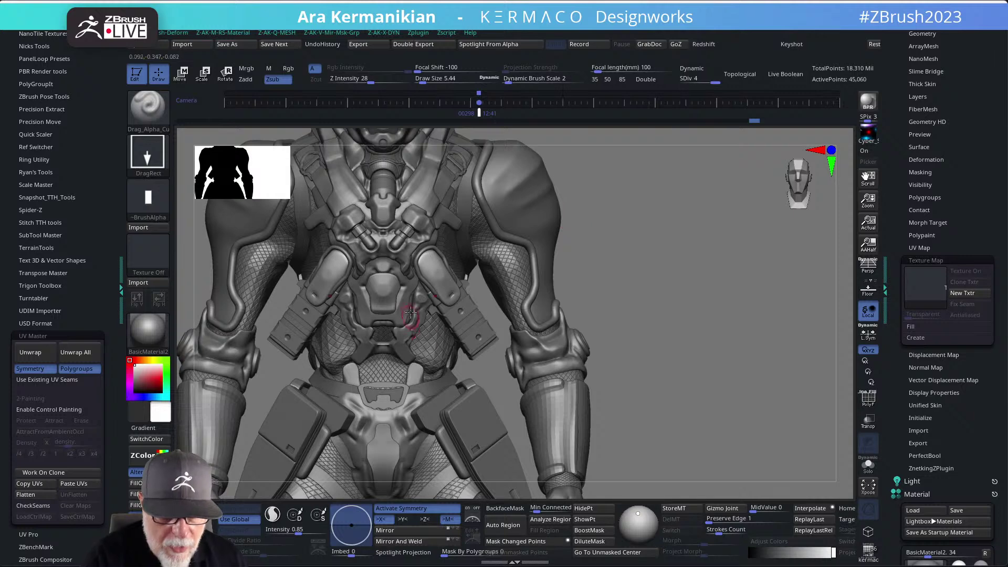
pyautogui.keyDown('alt'); pyautogui.moveTo(639, 273); pyautogui.dragTo(614, 265); pyautogui.keyUp('alt')
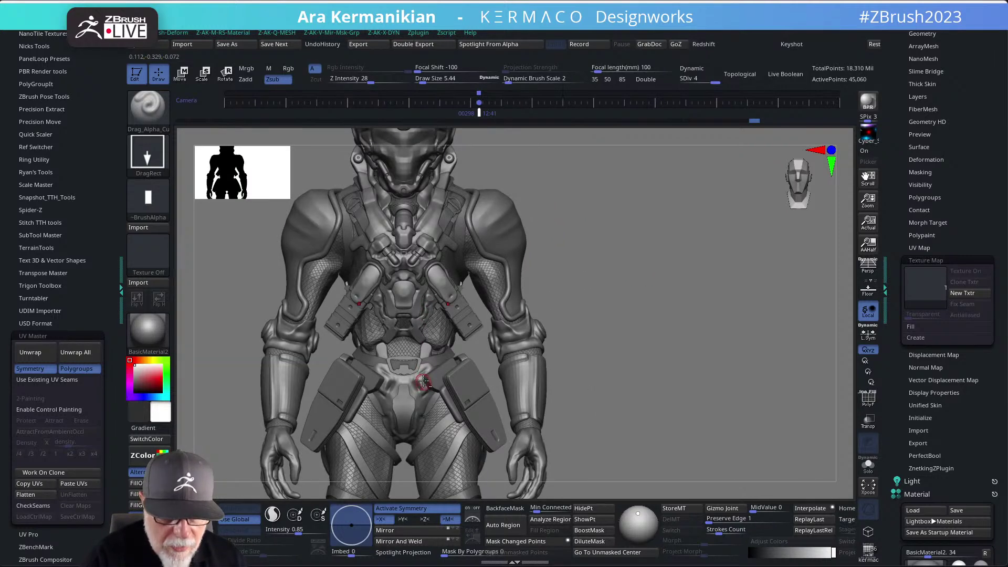
pyautogui.keyDown('alt'); pyautogui.moveTo(631, 223); pyautogui.dragTo(625, 252); pyautogui.keyUp('alt')
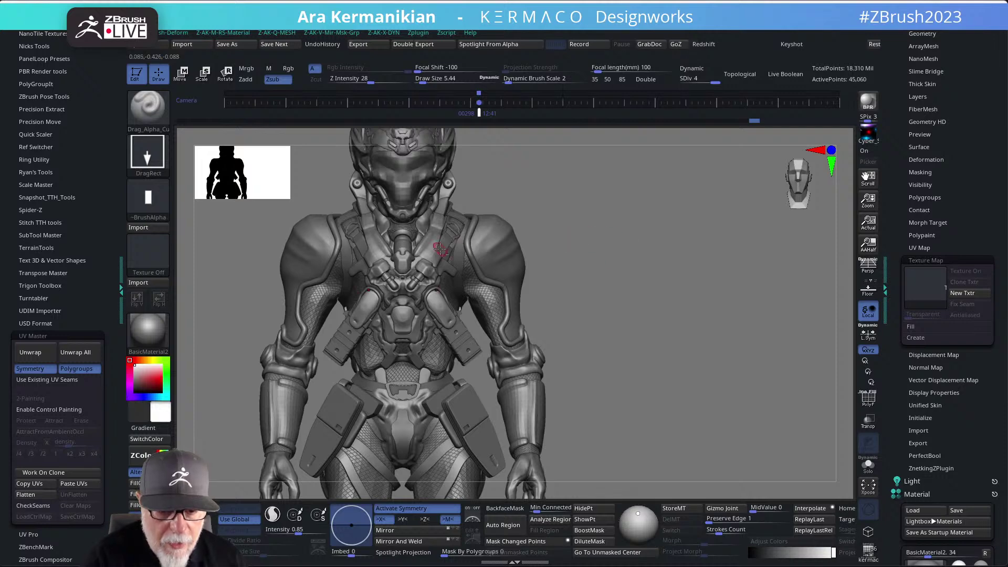
# Select the subtool with the pair of chest straps and show its polygroups and wireframe.
pyautogui.keyDown('alt'); pyautogui.click(436, 245); pyautogui.keyUp('alt')
pyautogui.click(869, 398)
pyautogui.keyDown('alt'); pyautogui.moveTo(662, 278); pyautogui.dragTo(709, 357); pyautogui.keyUp('alt')
# Try to apply the chest straps' dynamic subdivision as real subdivision levels.
pyautogui.hotkey('ctrl', 'q')
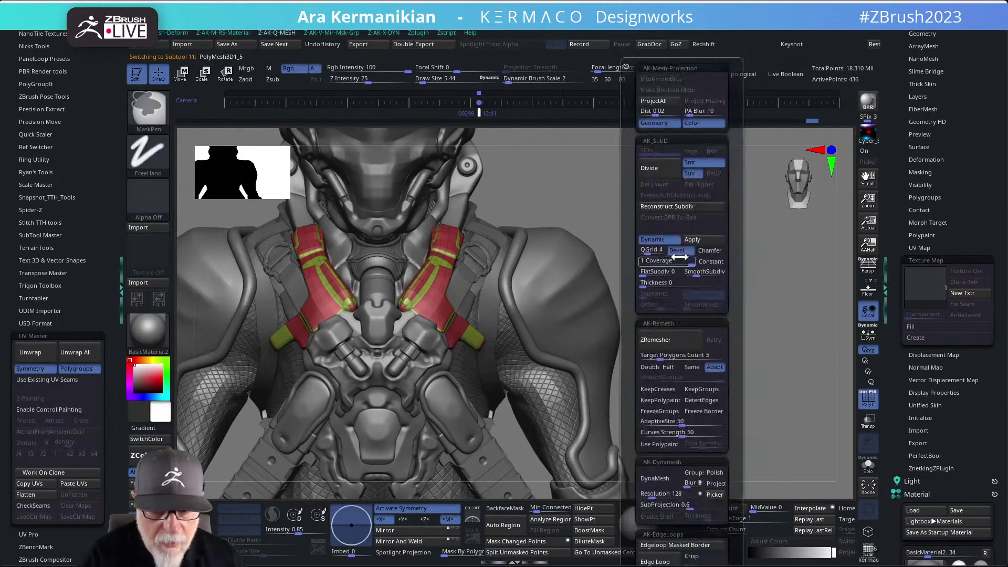
pyautogui.click(692, 240)
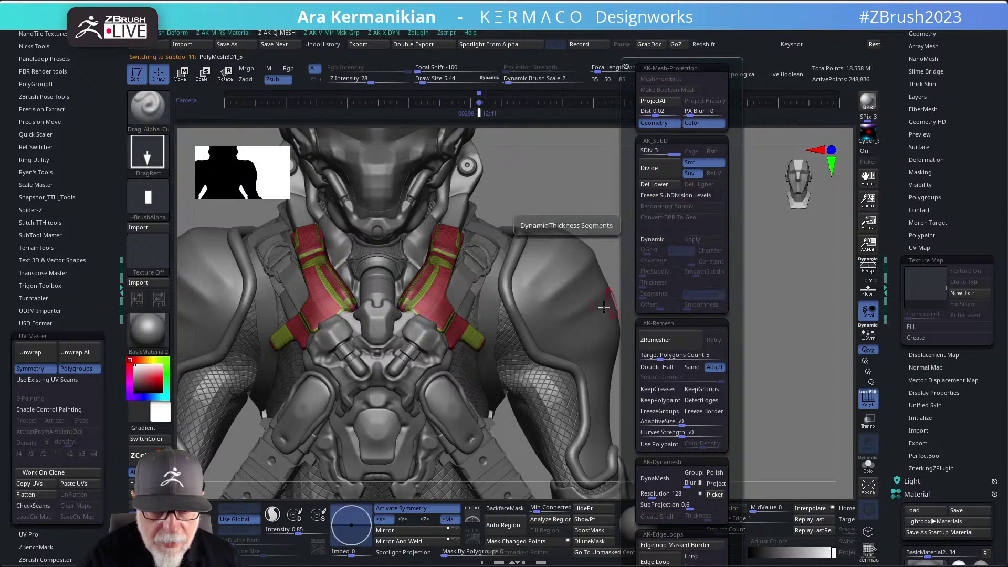
pyautogui.moveTo(663, 236)
pyautogui.mouseDown()
pyautogui.moveTo(640, 238)
pyautogui.moveTo(669, 228)
pyautogui.mouseUp()
pyautogui.hotkey('ctrl', 'z')
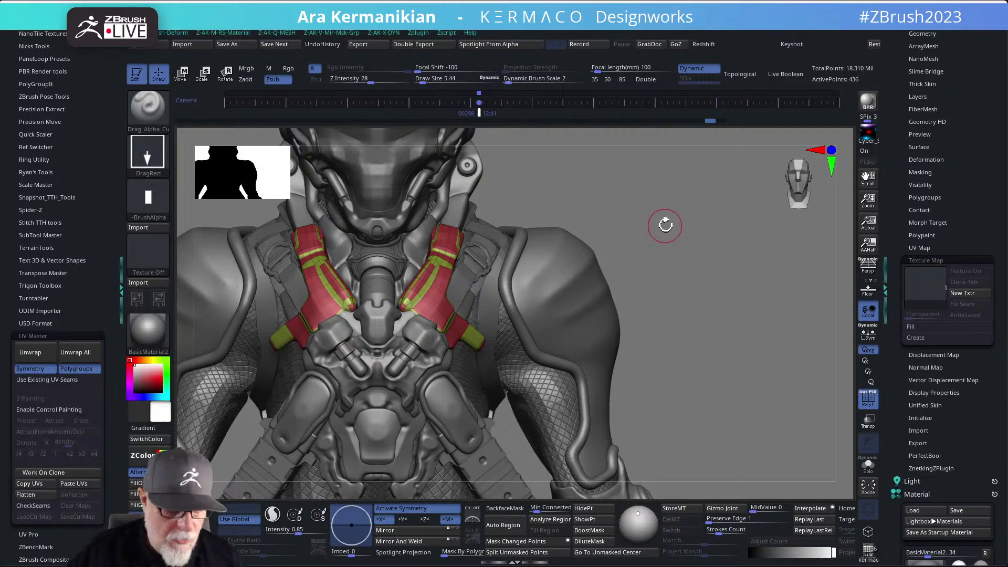
# Isolate the chest straps and unwrap their UVs by polygroups with symmetry.
pyautogui.click(868, 463)
pyautogui.keyDown('alt'); pyautogui.moveTo(554, 340); pyautogui.dragTo(632, 345); pyautogui.keyUp('alt')
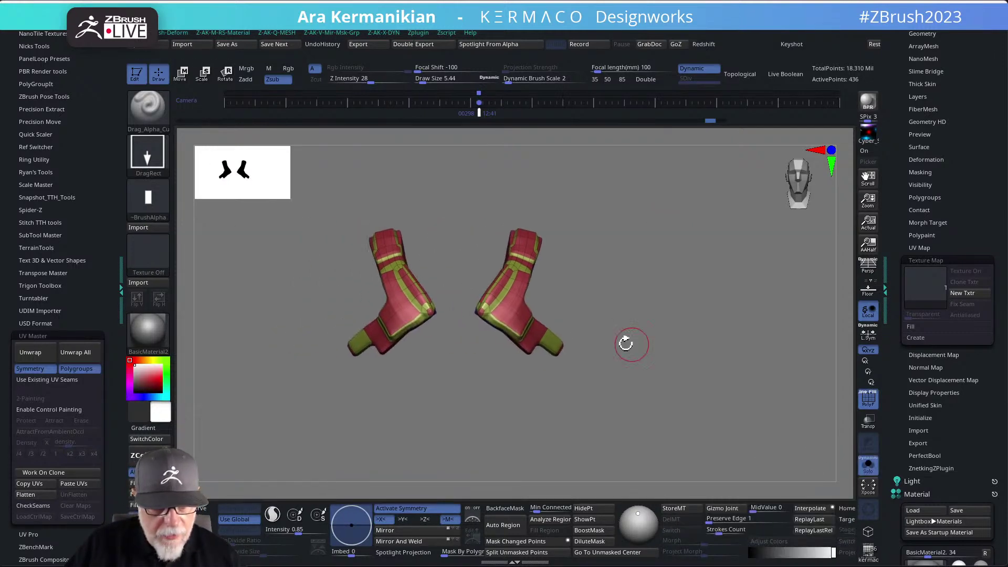
pyautogui.click(47, 356)
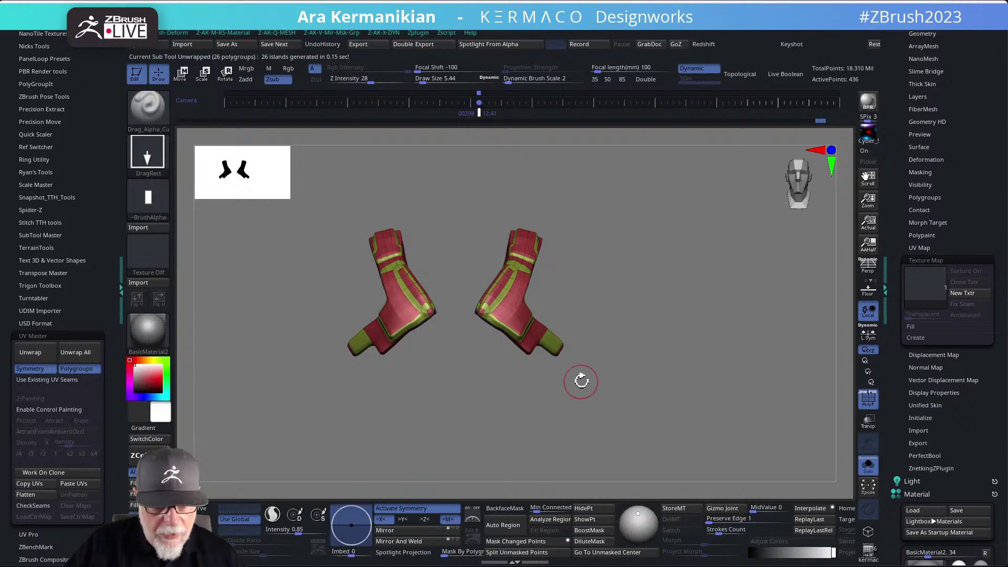
# Apply the black-and-white checker Texture 03 to the chest straps and examine the UV layout.
pyautogui.scroll(-3, 903, 440)
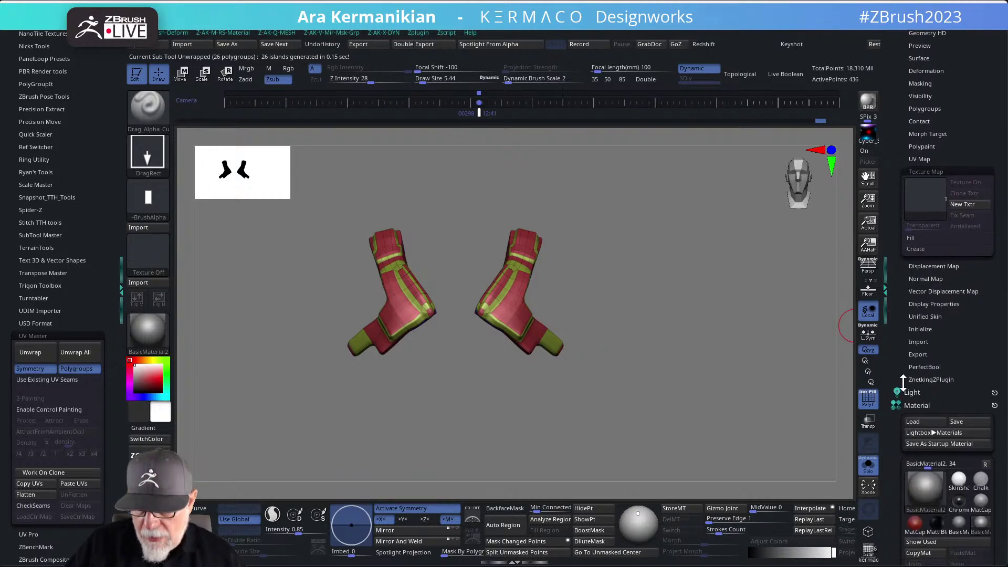
pyautogui.click(934, 200)
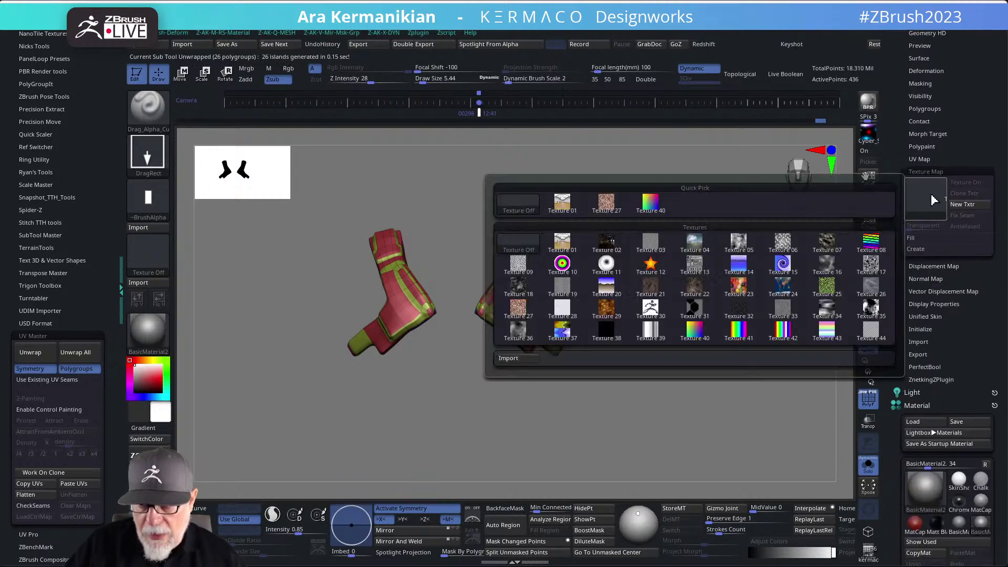
pyautogui.click(650, 241)
pyautogui.click(916, 209)
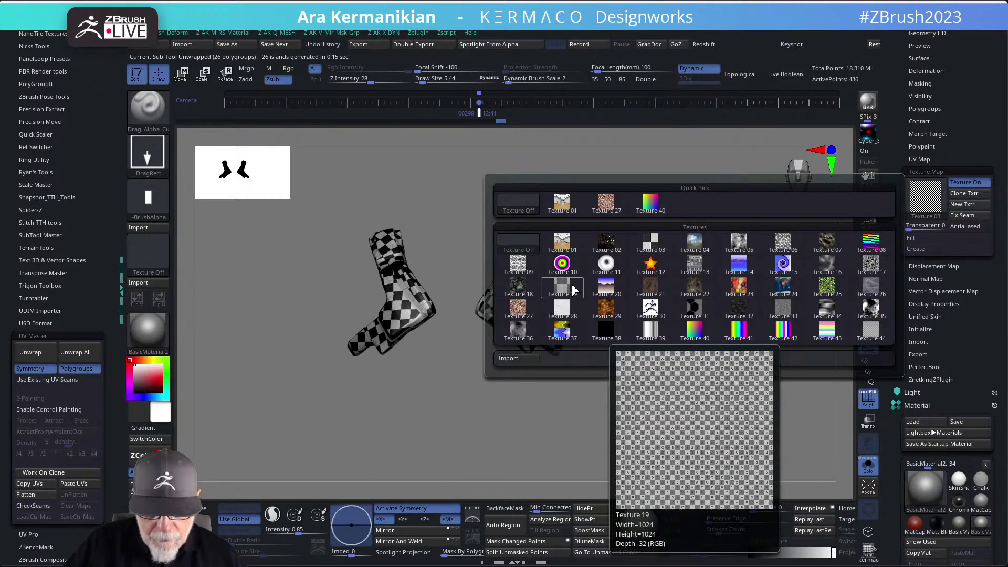
pyautogui.click(572, 286)
pyautogui.keyDown('alt'); pyautogui.moveTo(600, 284); pyautogui.dragTo(695, 315); pyautogui.keyUp('alt')
pyautogui.moveTo(626, 360); pyautogui.dragTo(606, 323)
pyautogui.keyDown('alt'); pyautogui.moveTo(690, 300); pyautogui.dragTo(639, 301); pyautogui.keyUp('alt')
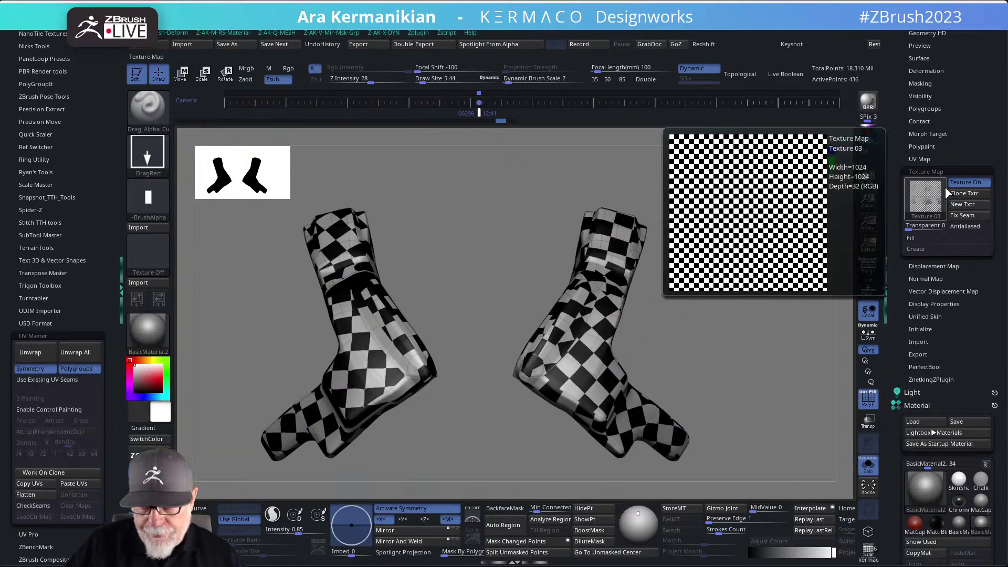
# Disable the Polygroups option and unwrap the chest straps' UVs again.
pyautogui.click(84, 369)
pyautogui.click(30, 353)
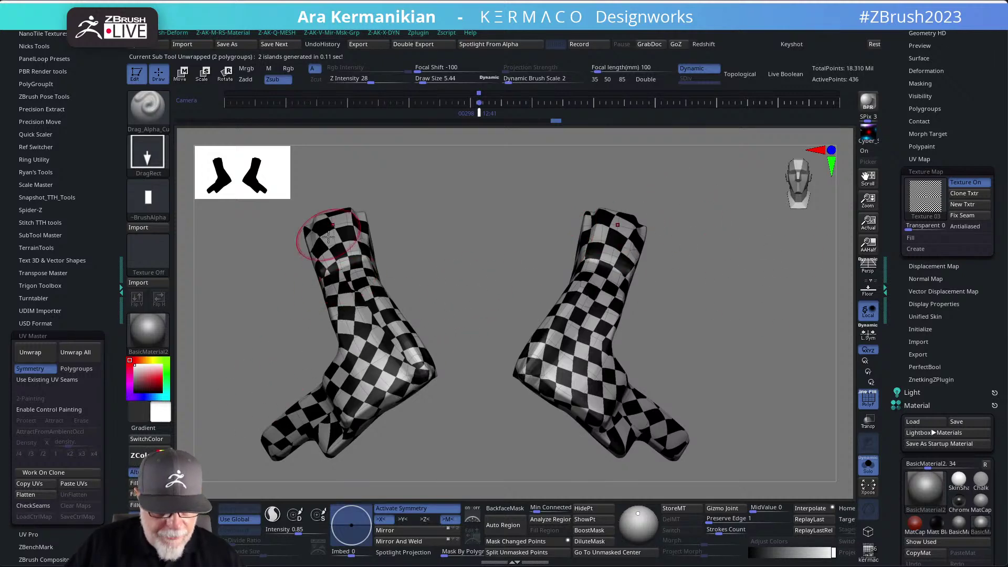
pyautogui.keyDown('alt'); pyautogui.moveTo(731, 318); pyautogui.dragTo(700, 304); pyautogui.keyUp('alt')
pyautogui.keyDown('alt'); pyautogui.moveTo(315, 407); pyautogui.dragTo(284, 343); pyautogui.keyUp('alt')
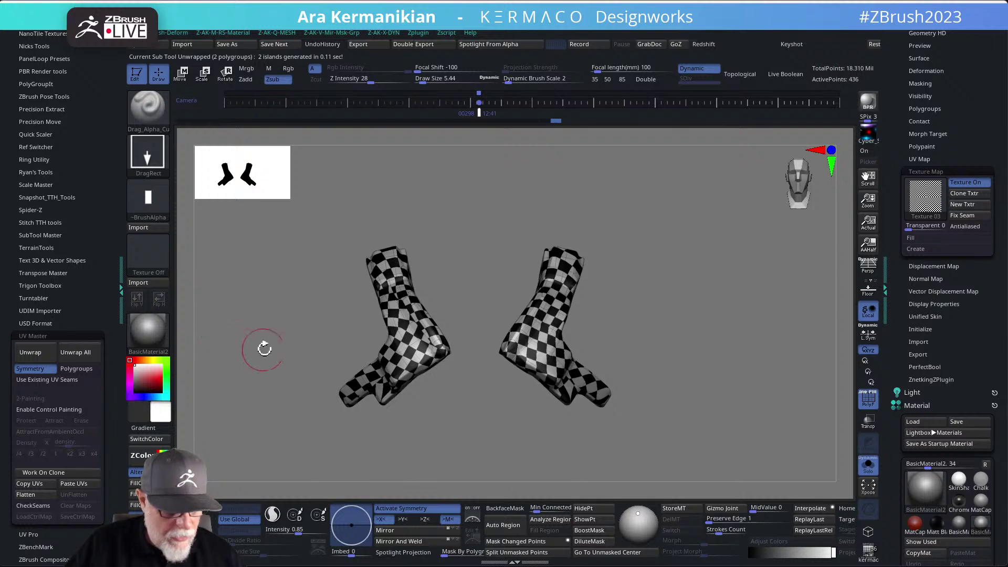
pyautogui.click(42, 352)
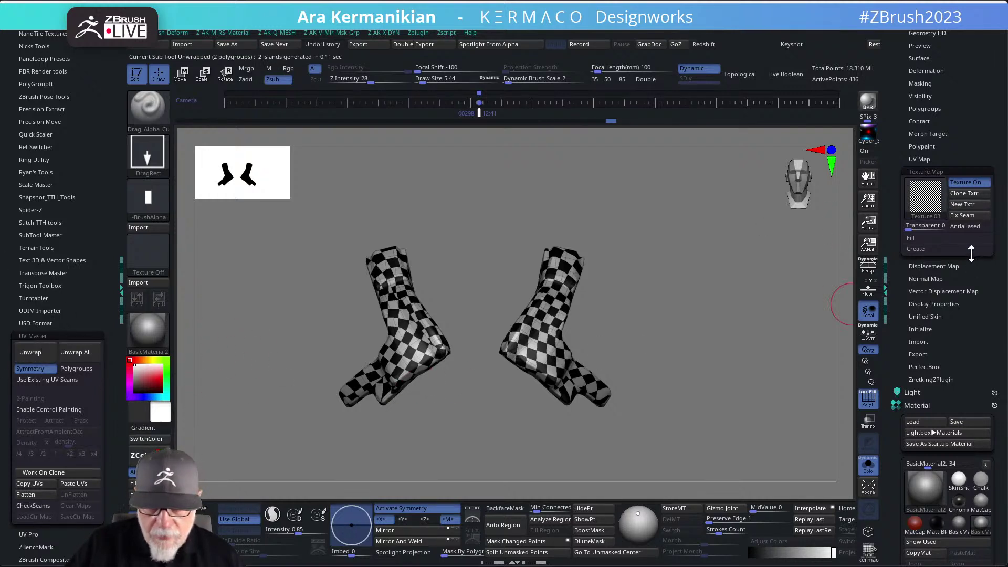
# Change the straps' texture map to the lettered checker Texture 19 and compare them with the whole character visible and isolated.
pyautogui.click(922, 198)
pyautogui.click(558, 289)
pyautogui.moveTo(472, 252); pyautogui.dragTo(440, 273)
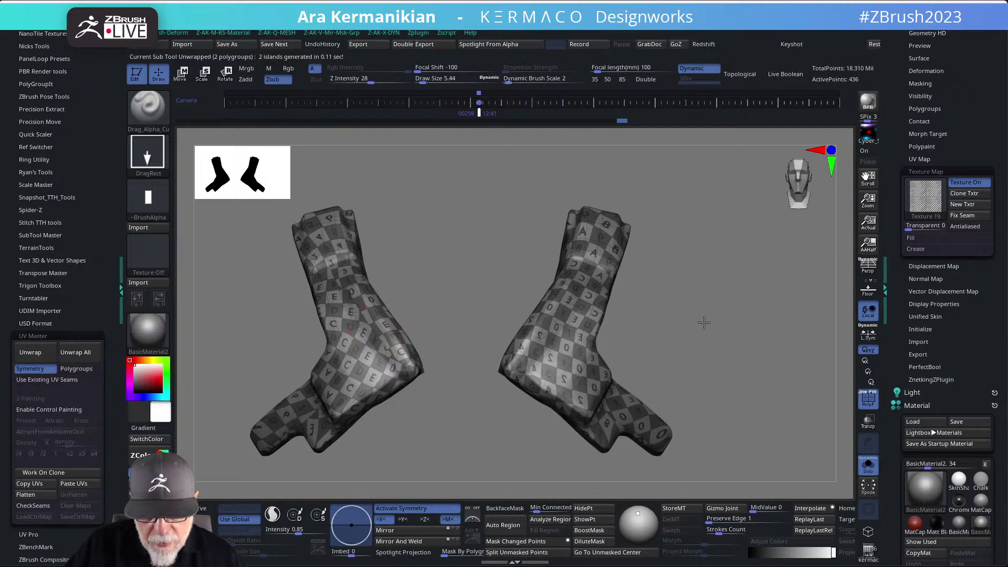
pyautogui.moveTo(745, 335); pyautogui.dragTo(590, 348)
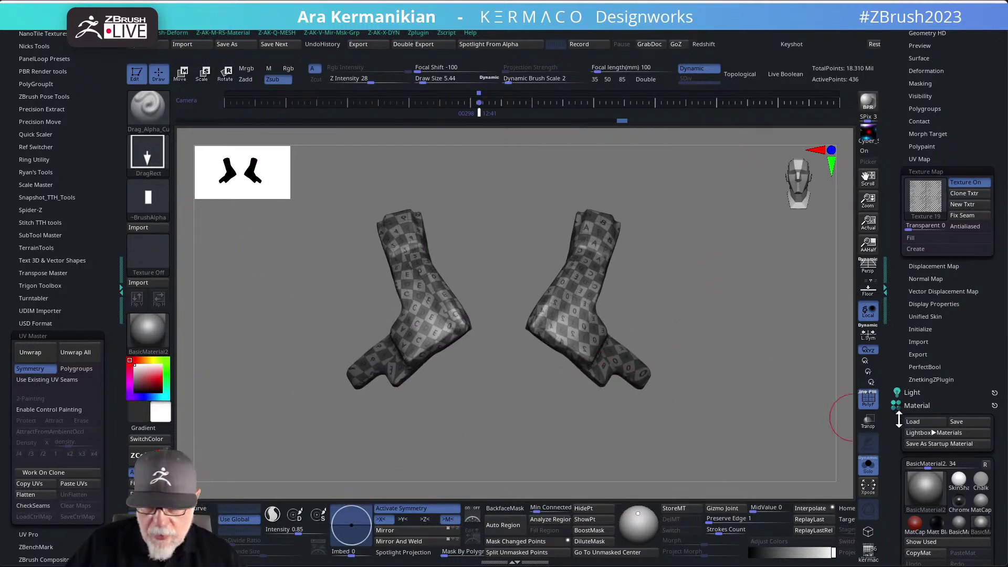
pyautogui.click(868, 467)
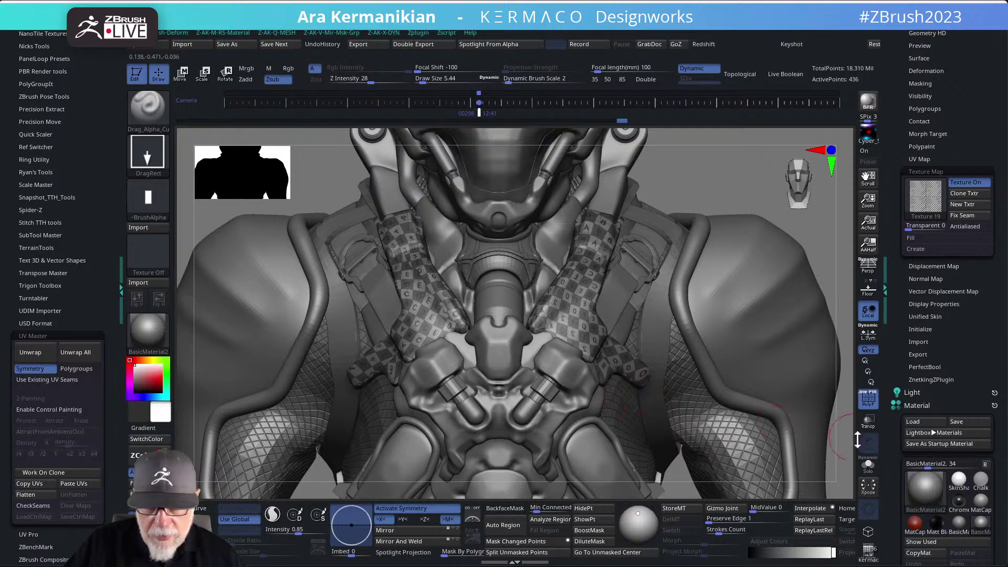
pyautogui.click(867, 466)
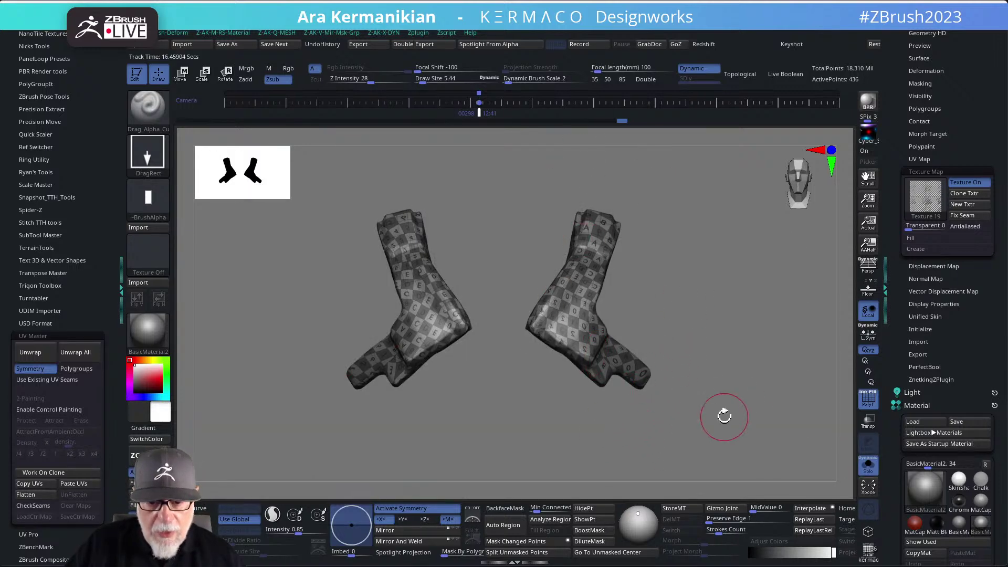
# Turn off symmetry, hide one of the two chest straps and delete the hidden geometry.
pyautogui.press('b')
pyautogui.press('s')
pyautogui.press('r')
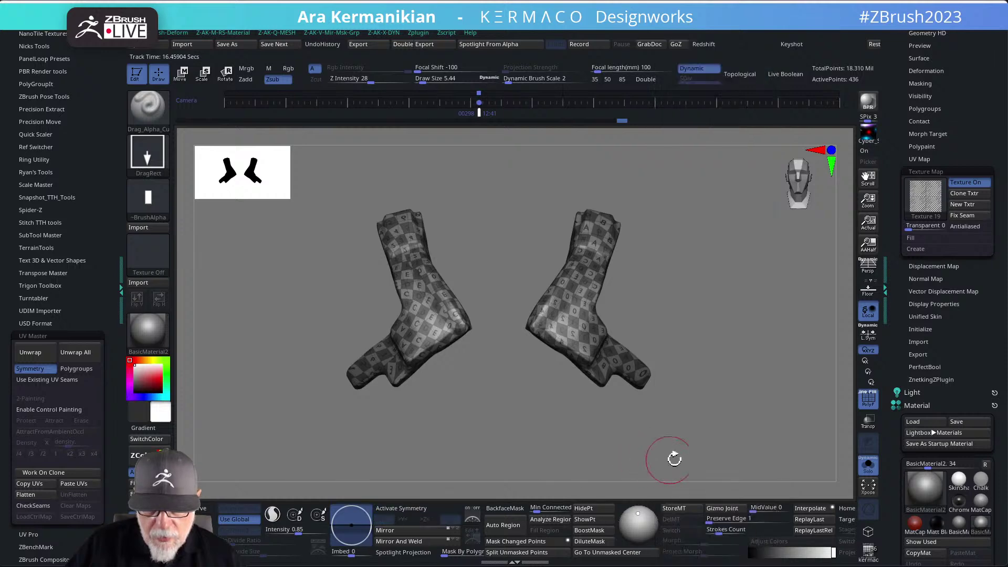
pyautogui.keyDown('ctrl'); pyautogui.keyDown('shift'); pyautogui.moveTo(667, 413); pyautogui.dragTo(482, 152); pyautogui.keyUp('shift'); pyautogui.keyUp('ctrl')
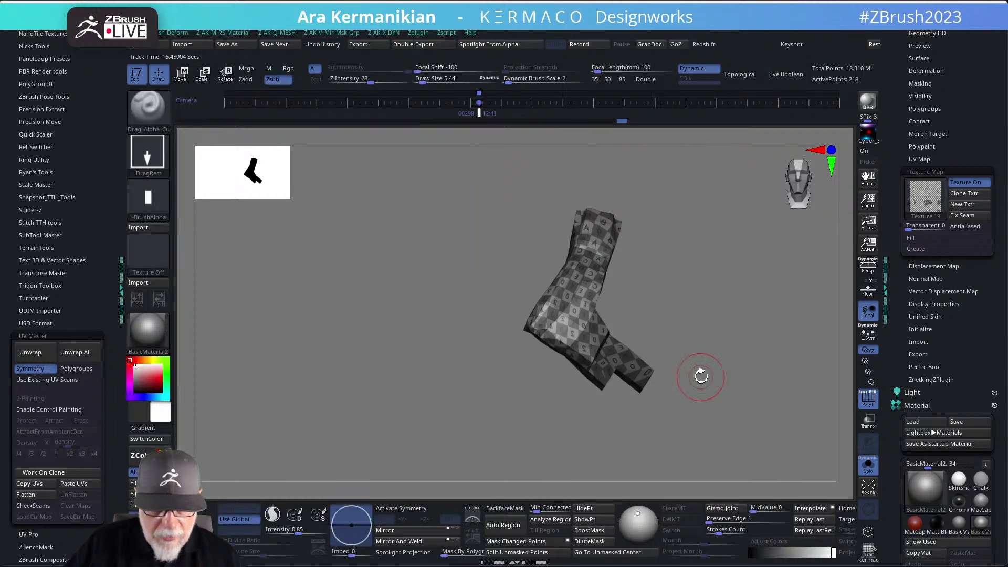
pyautogui.press('b')
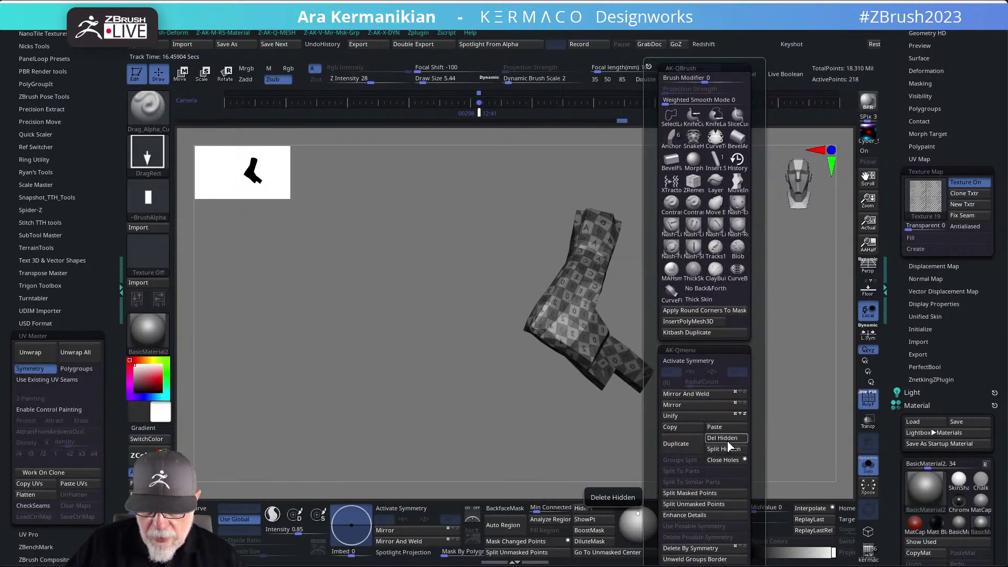
pyautogui.click(728, 444)
# Mirror the remaining chest strap to the other side and unwrap the UVs of the pair.
pyautogui.press('ctrl')
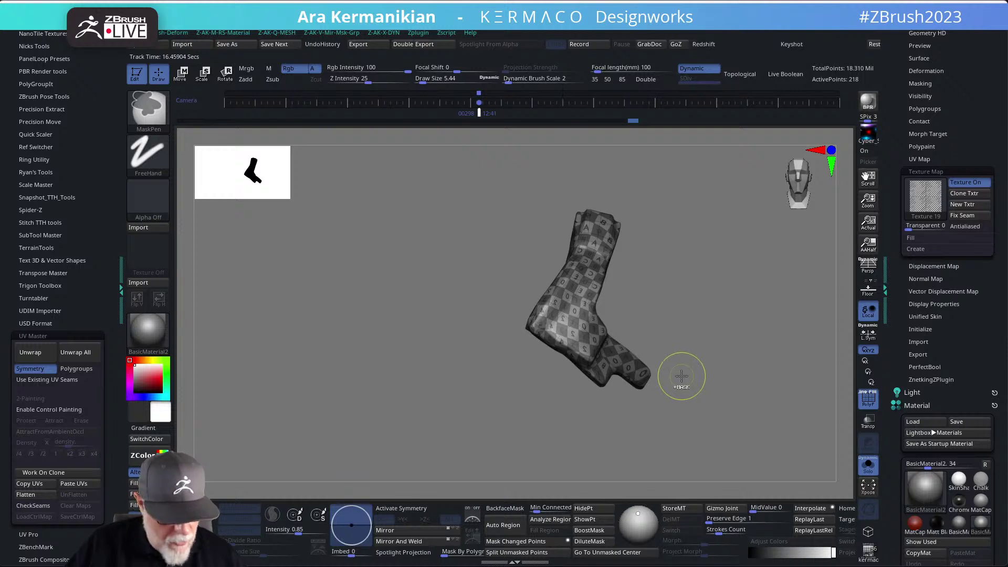
pyautogui.hotkey('ctrl', 'v')
pyautogui.click(683, 397)
pyautogui.moveTo(490, 387); pyautogui.dragTo(517, 390)
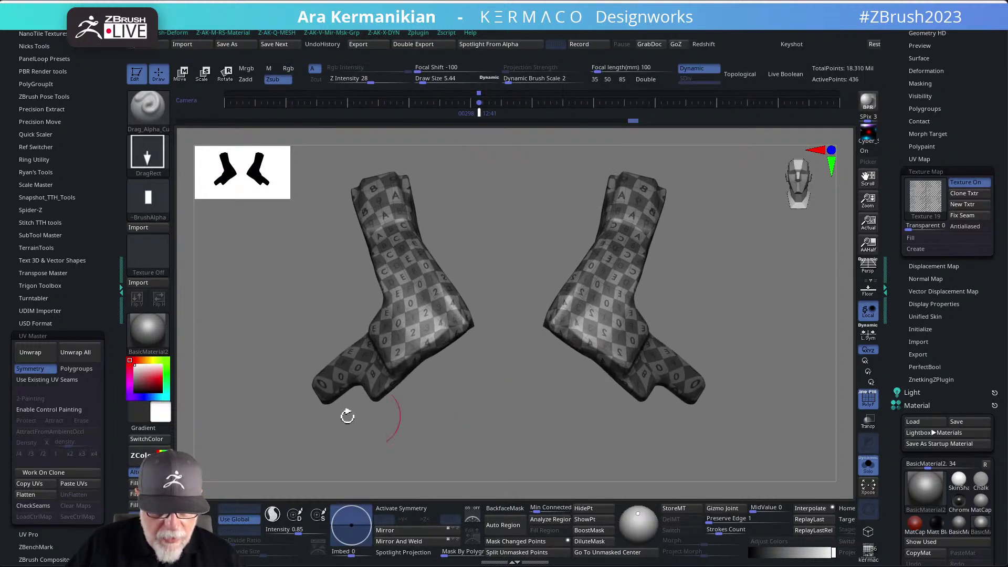
pyautogui.click(40, 352)
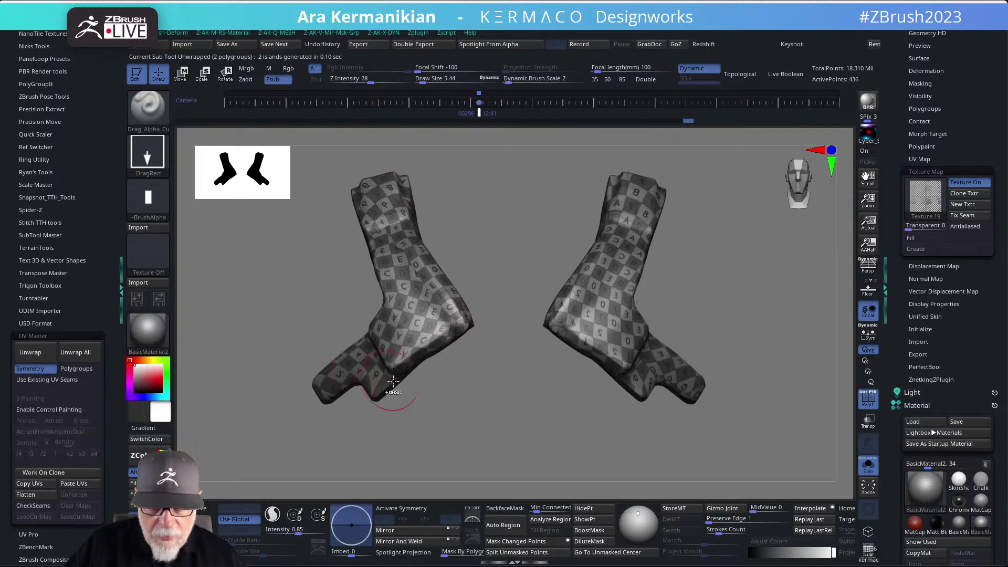
# Morph the chest straps to their UV layout and turn off Dynamic subdivision to examine the islands.
pyautogui.hotkey('ctrl', 'd')
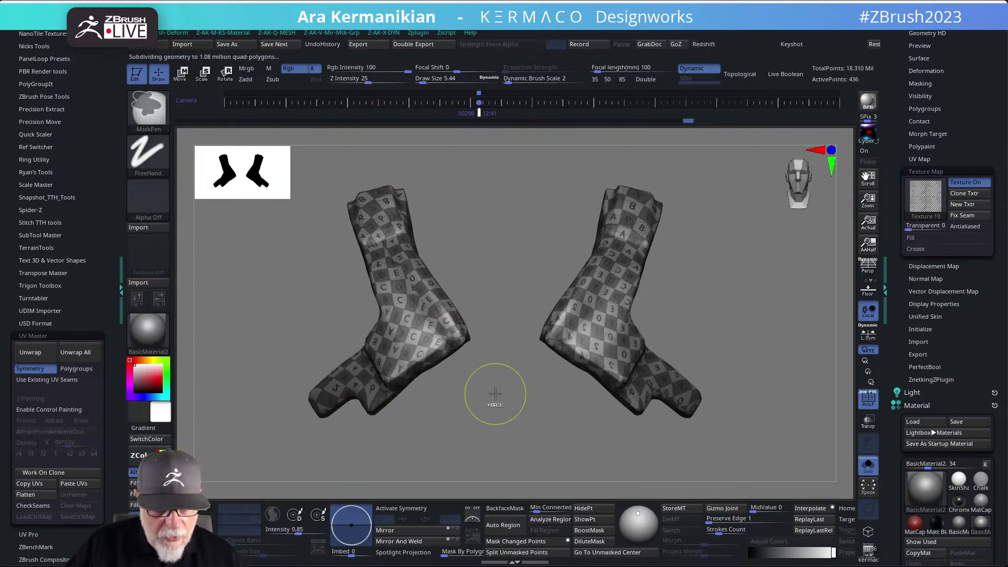
pyautogui.moveTo(517, 387)
pyautogui.mouseDown()
pyautogui.moveTo(491, 382)
pyautogui.moveTo(476, 404)
pyautogui.mouseUp()
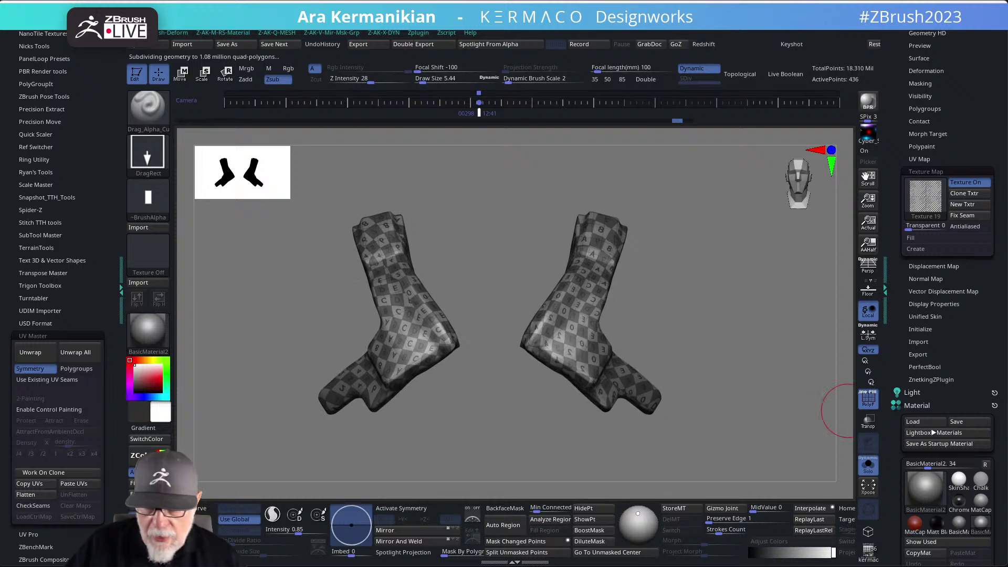
pyautogui.click(920, 159)
pyautogui.click(920, 169)
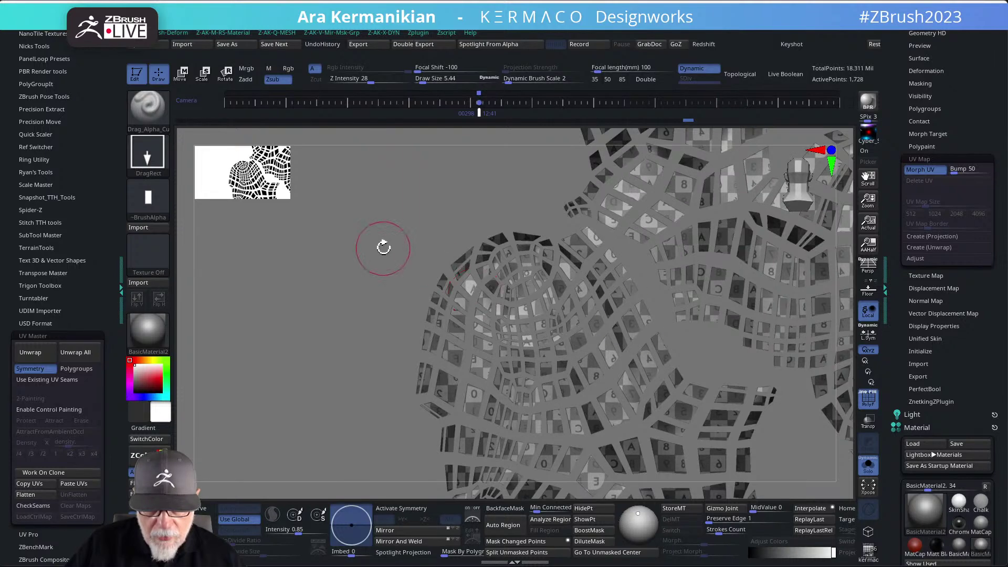
pyautogui.click(693, 69)
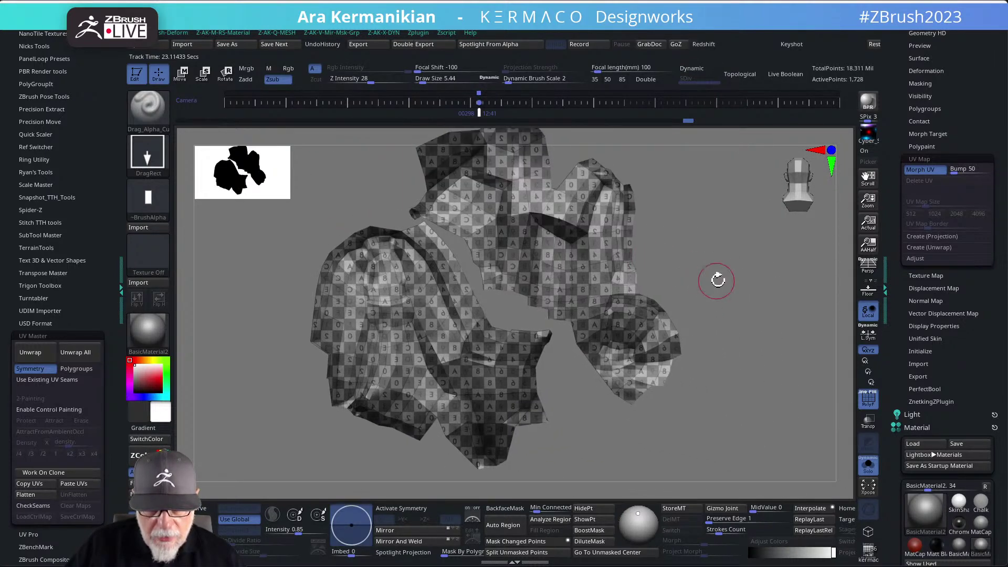
pyautogui.moveTo(709, 280)
pyautogui.keyDown('alt'); pyautogui.mouseDown()
pyautogui.moveTo(721, 278)
pyautogui.moveTo(727, 294)
pyautogui.moveTo(689, 304)
pyautogui.moveTo(694, 275)
pyautogui.mouseUp(); pyautogui.keyUp('alt')
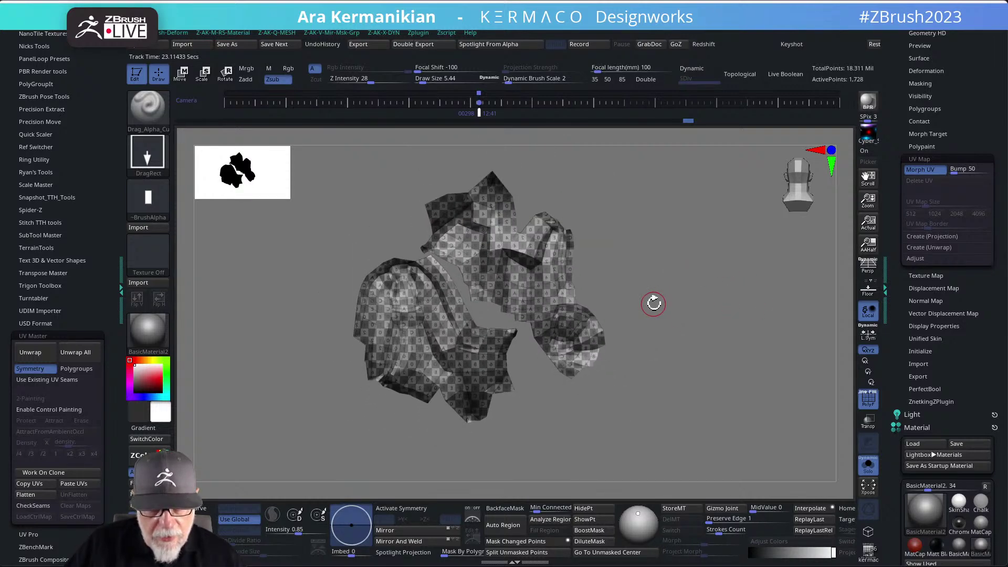
# Unwrap the straps while they are morphed to UV, and return them to their 3D shape.
pyautogui.click(41, 351)
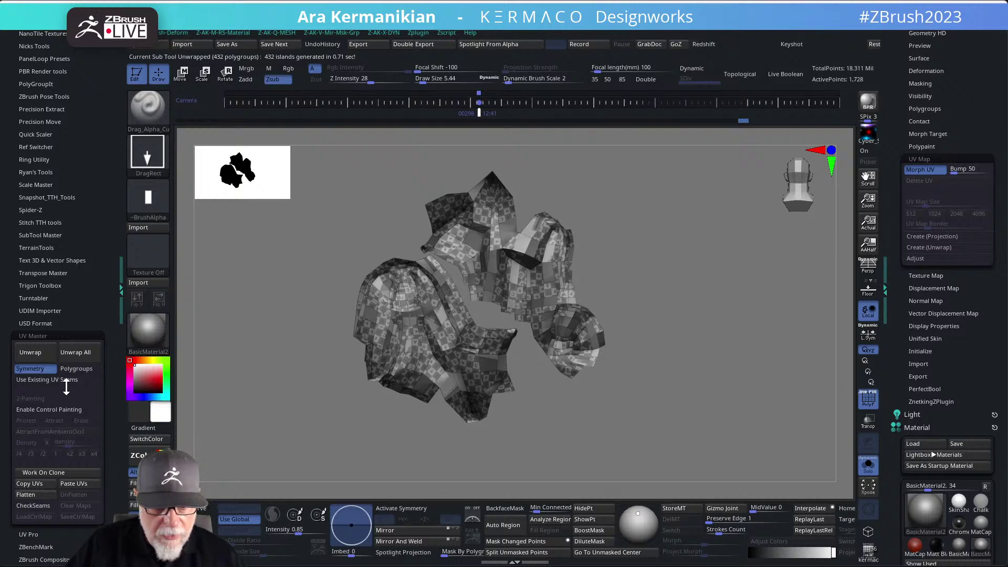
pyautogui.moveTo(741, 315); pyautogui.dragTo(671, 351)
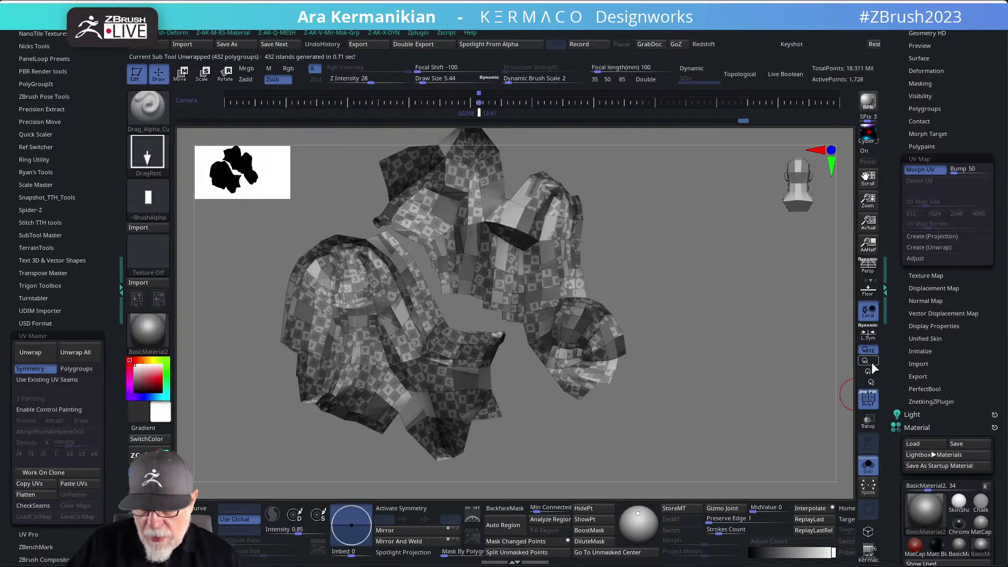
pyautogui.click(868, 468)
pyautogui.keyDown('alt'); pyautogui.moveTo(764, 353); pyautogui.dragTo(614, 345); pyautogui.keyUp('alt')
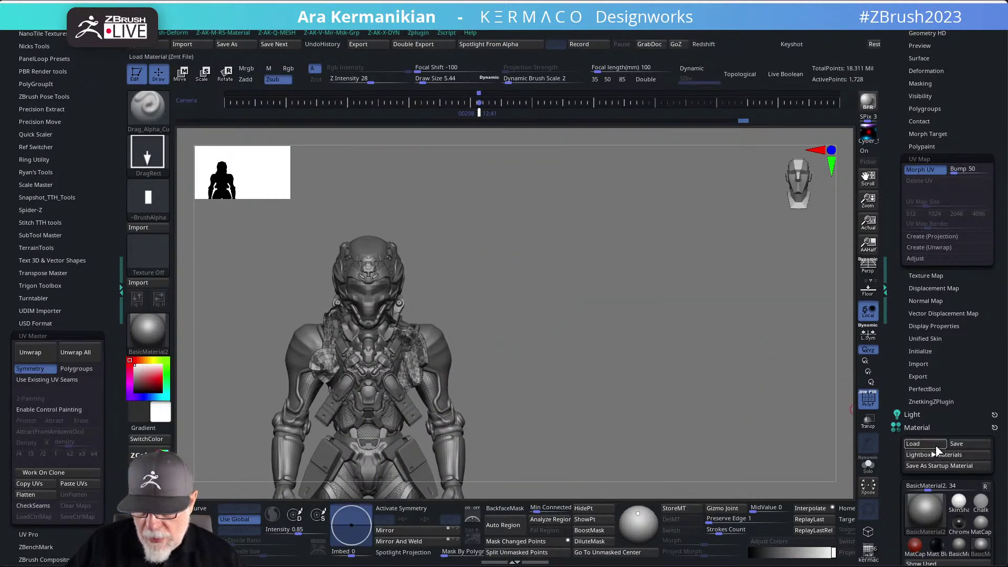
pyautogui.click(922, 169)
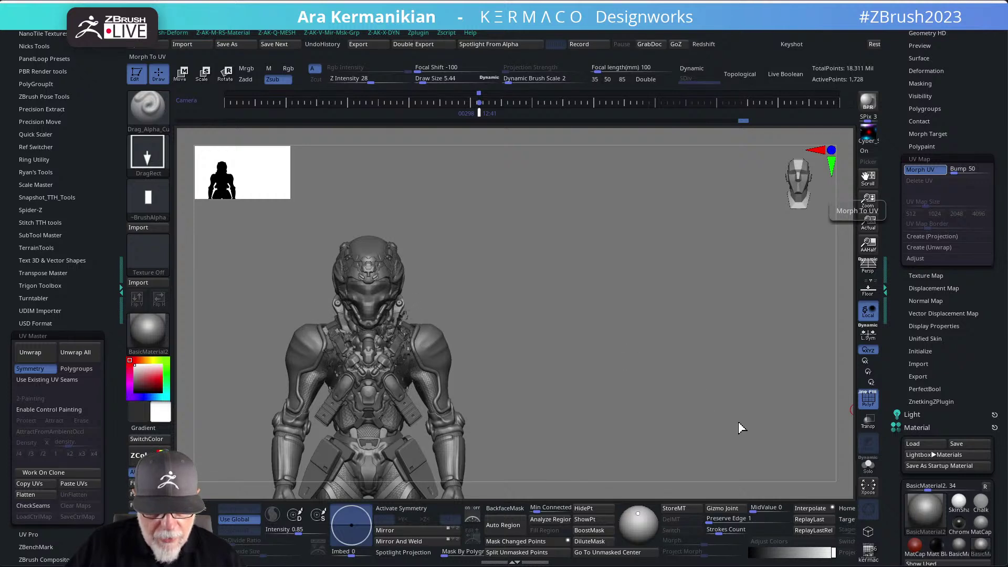
pyautogui.click(868, 464)
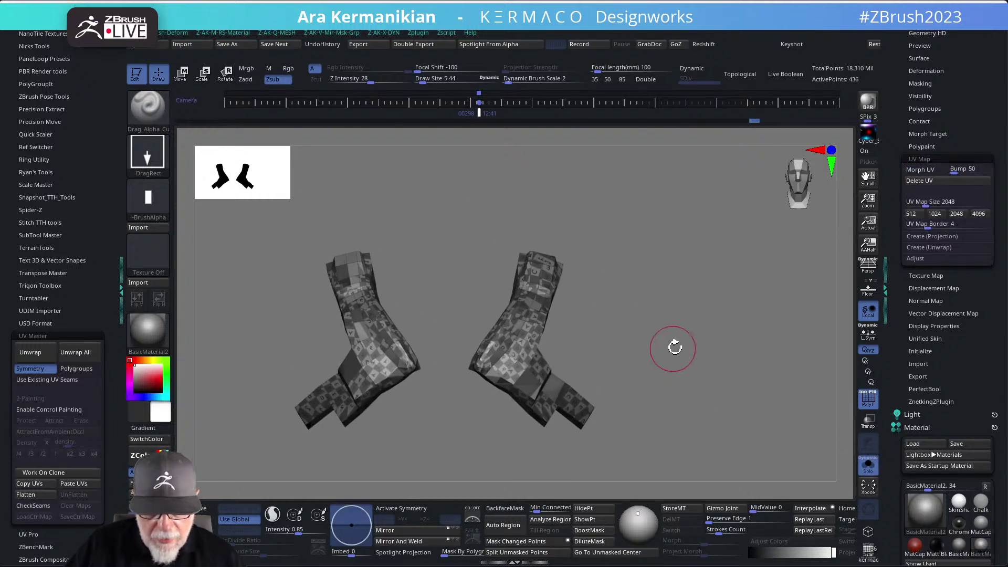
# Check the chest straps' mesh integrity and compare their checker texture with the whole character visible and isolated.
pyautogui.scroll(5, 916, 128)
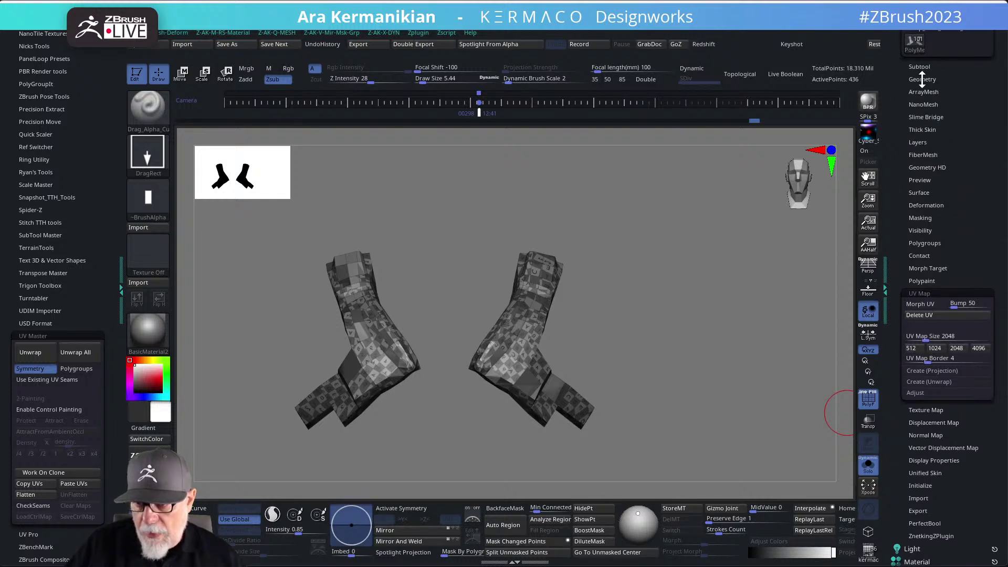
pyautogui.click(923, 79)
pyautogui.click(924, 377)
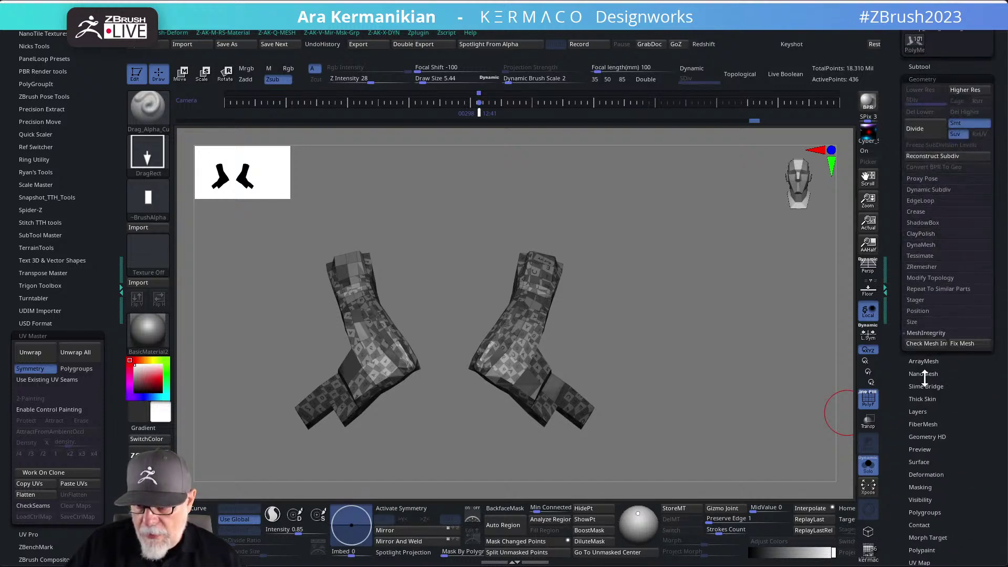
pyautogui.click(927, 345)
pyautogui.moveTo(333, 310); pyautogui.dragTo(448, 261)
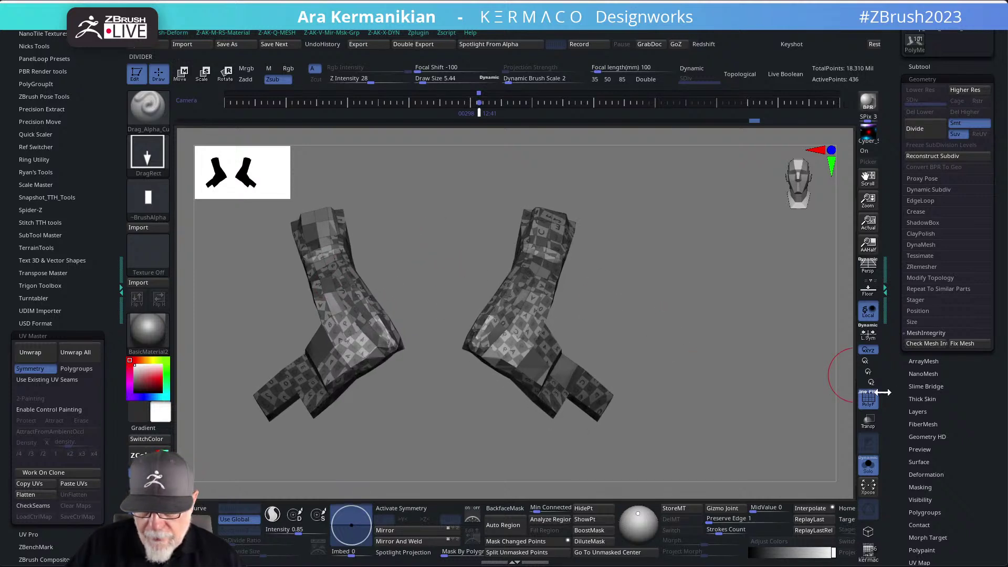
pyautogui.click(869, 468)
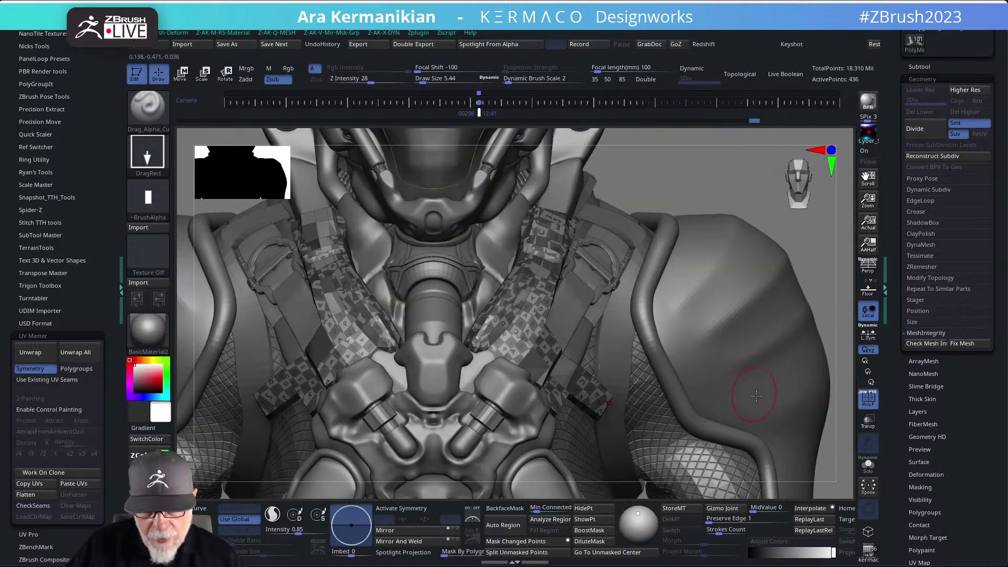
pyautogui.click(869, 465)
# Turn off the checker texture display on the isolated chest straps to show their polygroup colours.
pyautogui.scroll(-10, 911, 404)
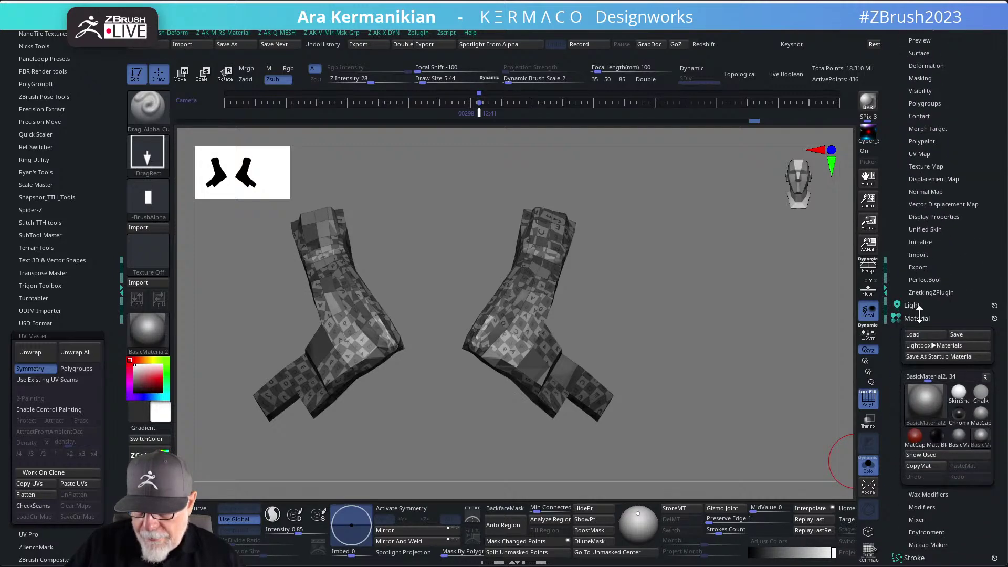
pyautogui.click(919, 315)
pyautogui.click(920, 166)
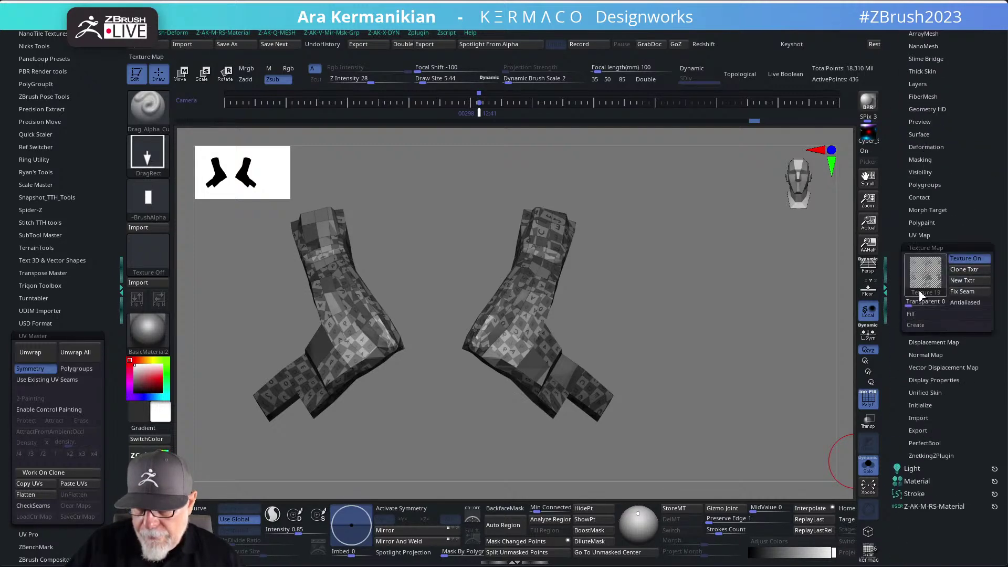
pyautogui.click(961, 260)
pyautogui.moveTo(703, 292); pyautogui.dragTo(671, 312)
pyautogui.press('space')
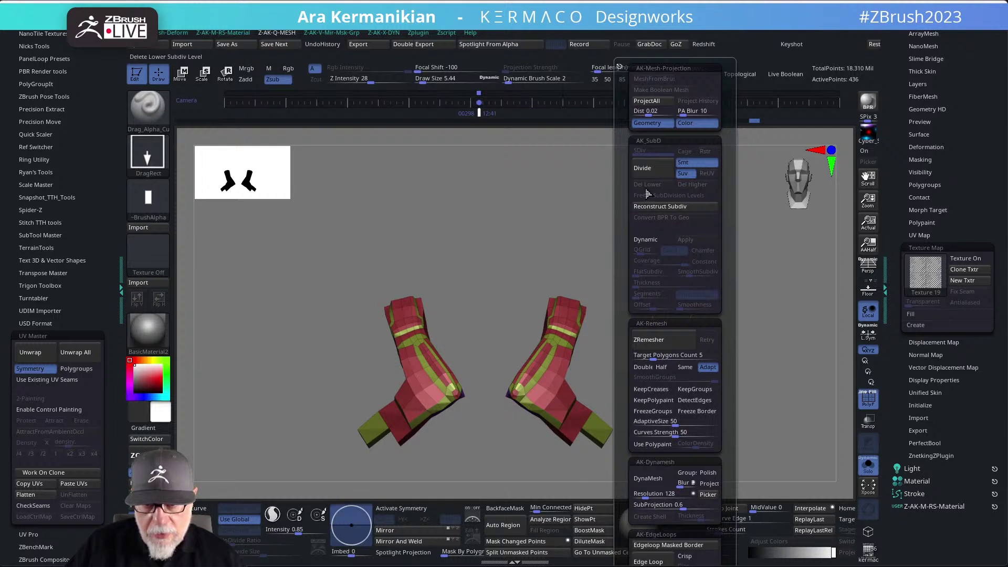
pyautogui.moveTo(630, 247); pyautogui.dragTo(524, 362)
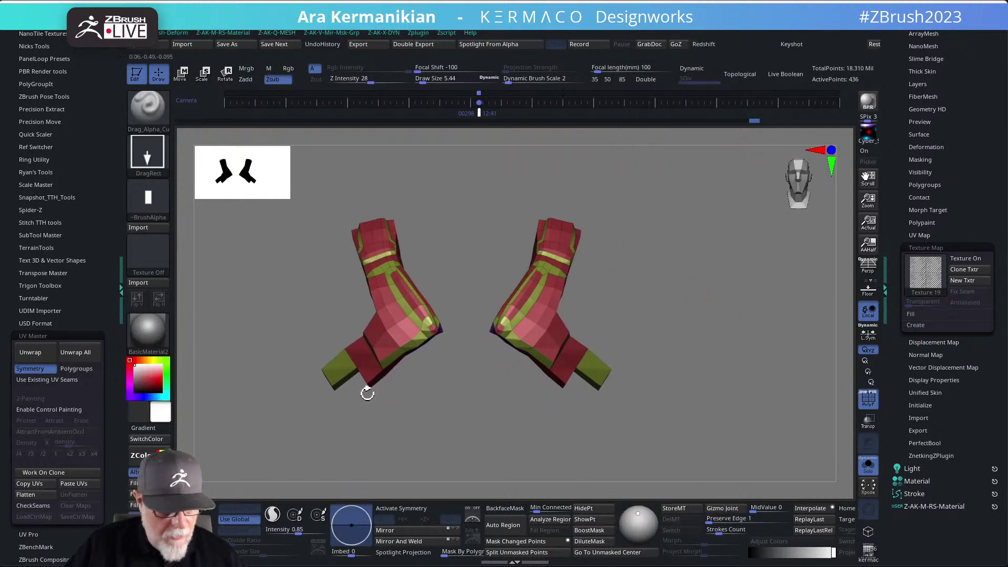
# Unwrap the isolated straps' UVs in their 3D shape and turn the checker texture on to inspect the mapping.
pyautogui.click(50, 354)
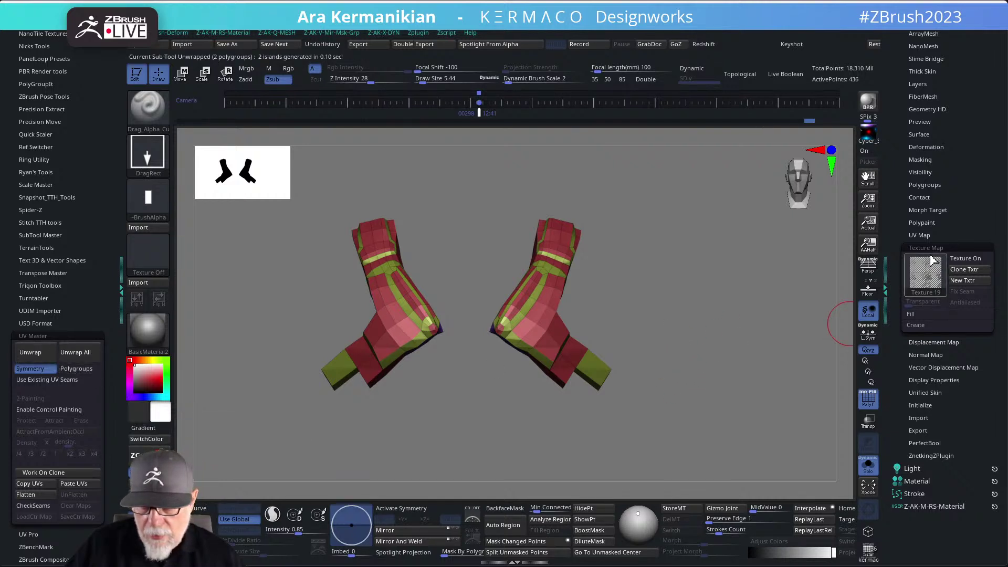
pyautogui.click(961, 258)
pyautogui.moveTo(743, 279)
pyautogui.mouseDown()
pyautogui.moveTo(727, 315)
pyautogui.moveTo(760, 372)
pyautogui.mouseUp()
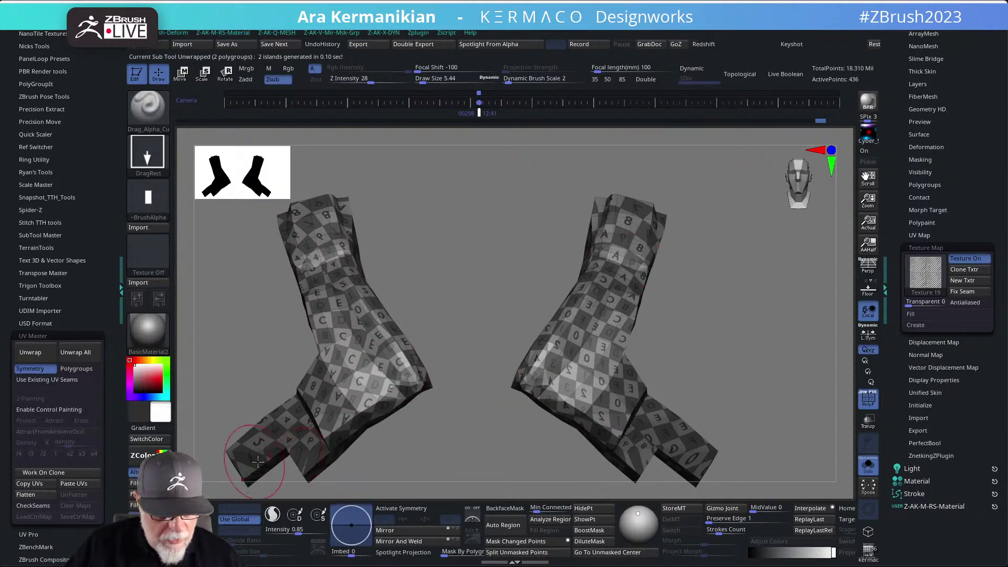
# Turn off the straps' texture display and activate Dynamic Subdiv on the low-resolution mesh.
pyautogui.click(954, 260)
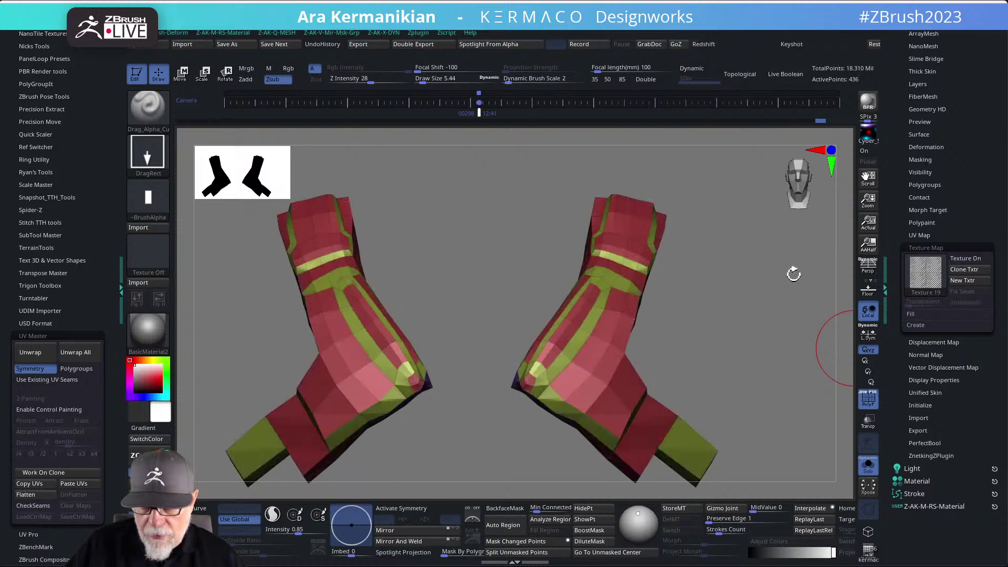
pyautogui.moveTo(329, 443); pyautogui.dragTo(406, 405)
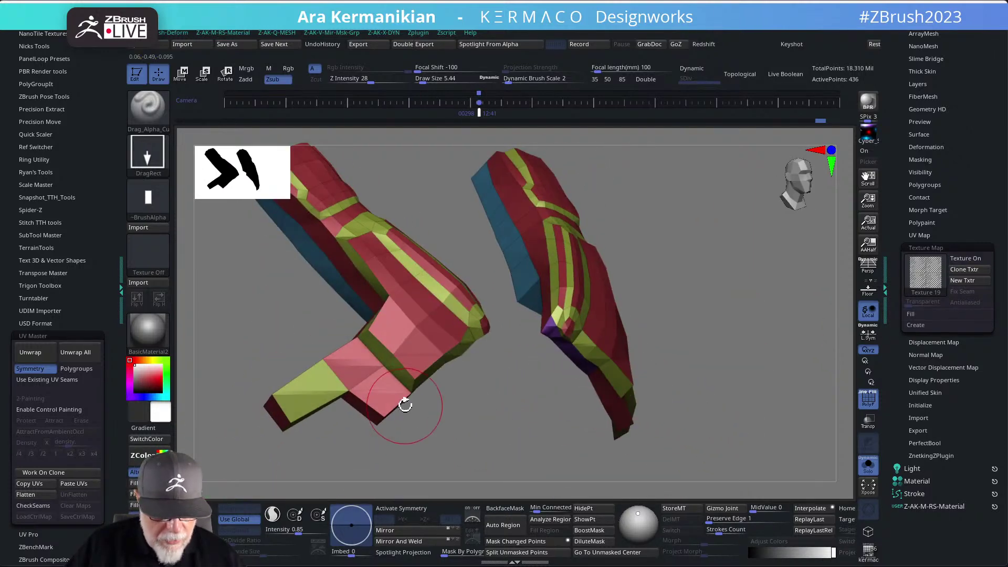
pyautogui.press('d')
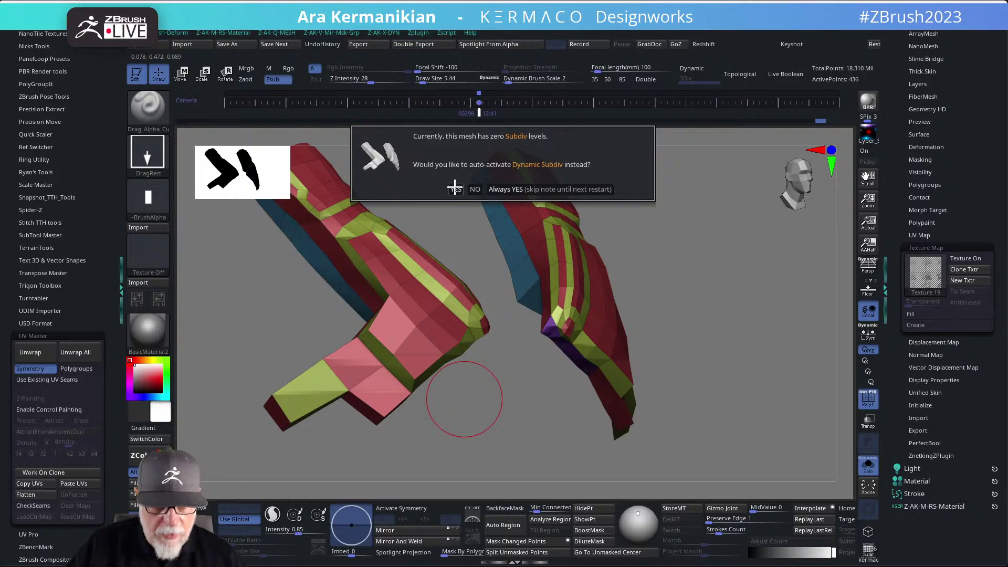
pyautogui.click(455, 188)
pyautogui.moveTo(751, 299); pyautogui.dragTo(687, 393)
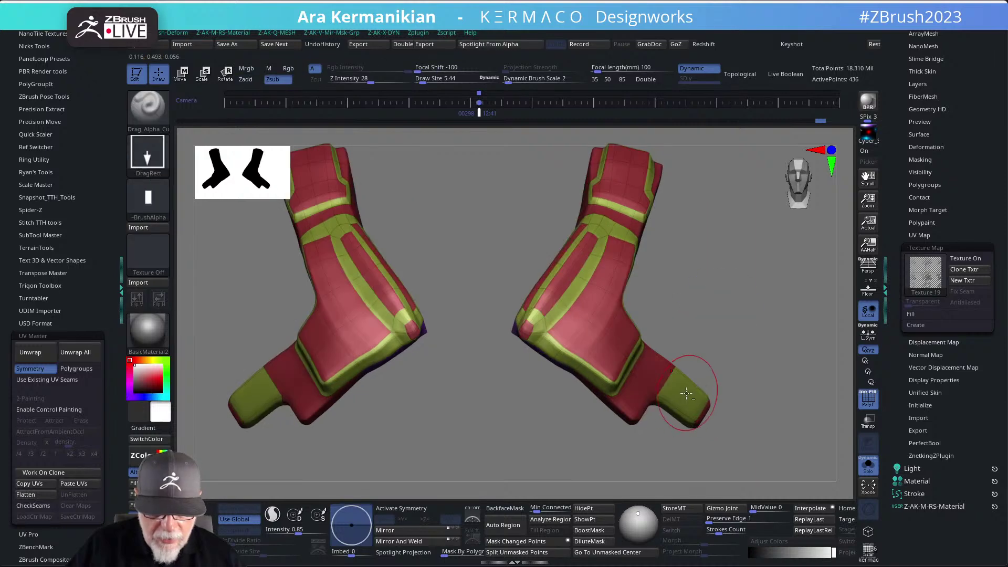
# Remove Texture 19 from the chest straps' texture map.
pyautogui.moveTo(726, 354); pyautogui.dragTo(644, 295)
pyautogui.click(926, 273)
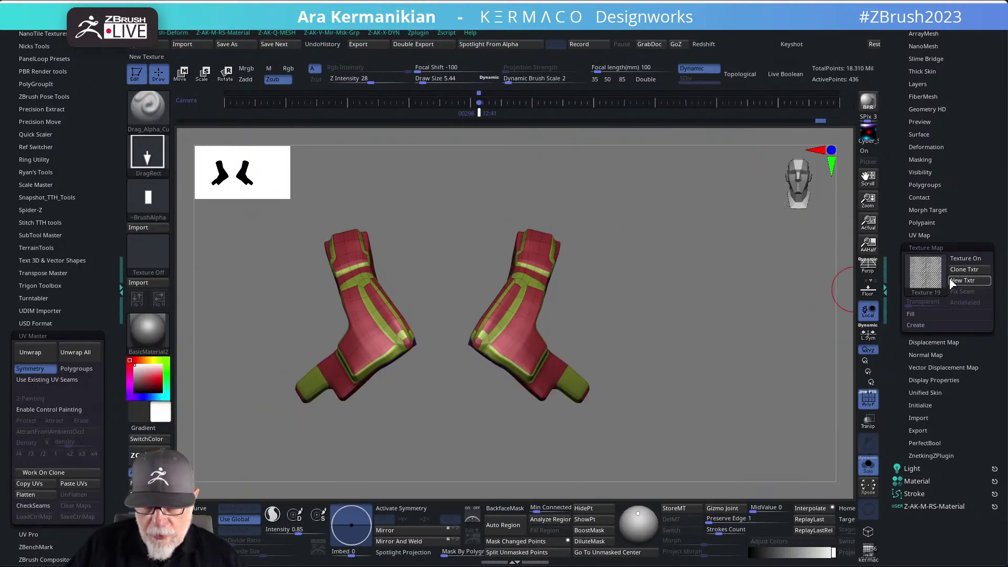
pyautogui.click(925, 272)
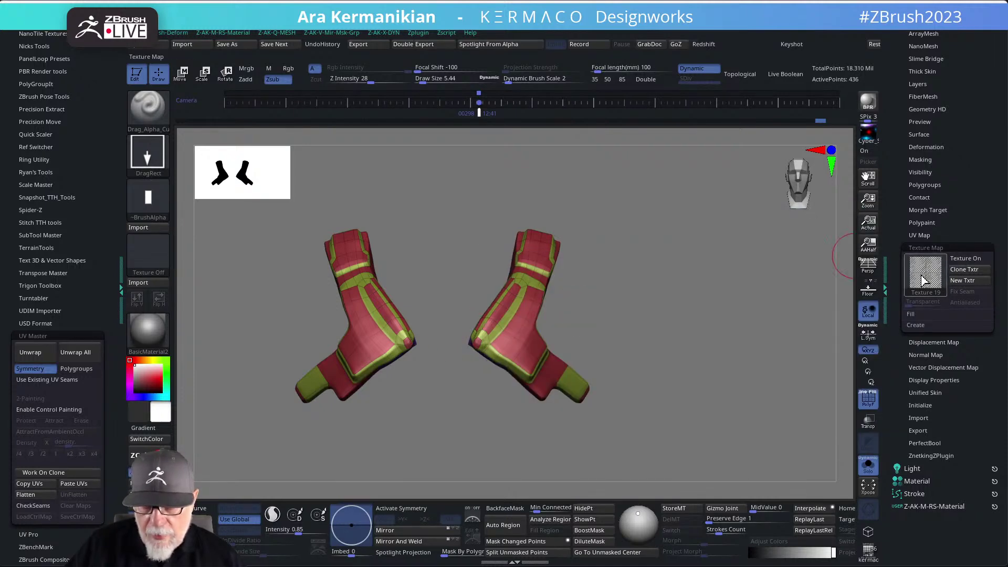
pyautogui.click(926, 272)
pyautogui.click(522, 286)
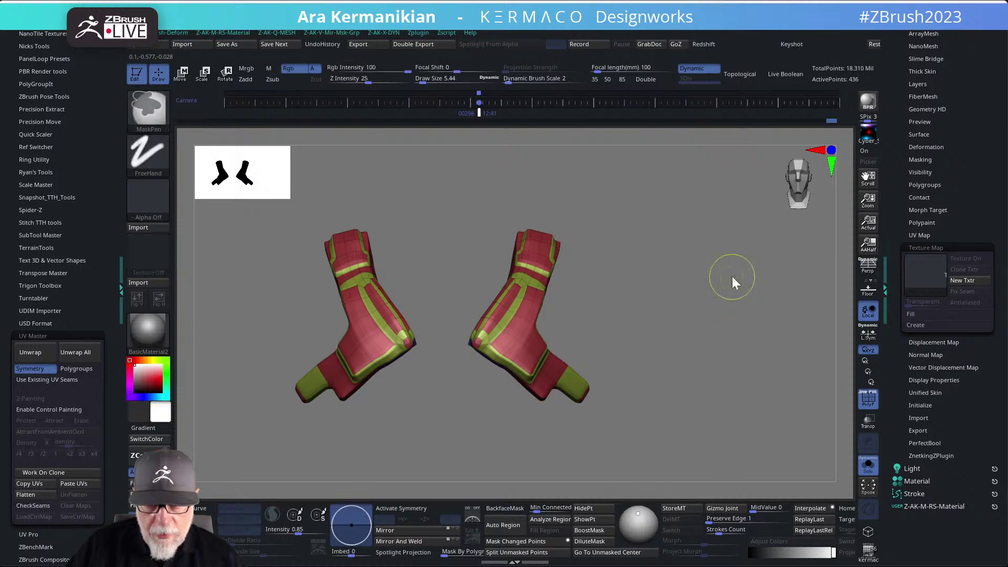
# ZRemesh the chest straps with the Double and KeepGroups options and check the result against the whole character.
pyautogui.hotkey('ctrl', 'q')
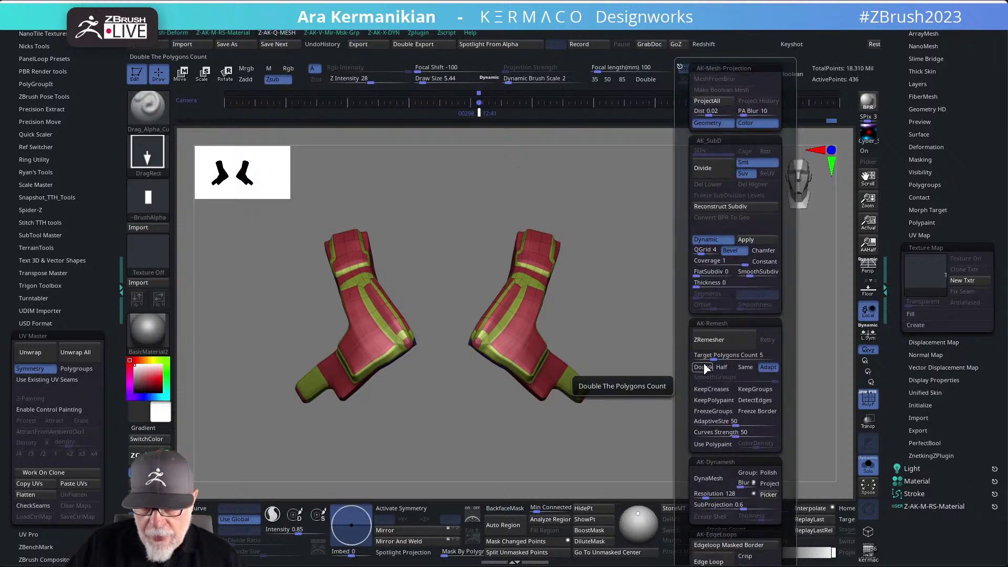
pyautogui.click(748, 367)
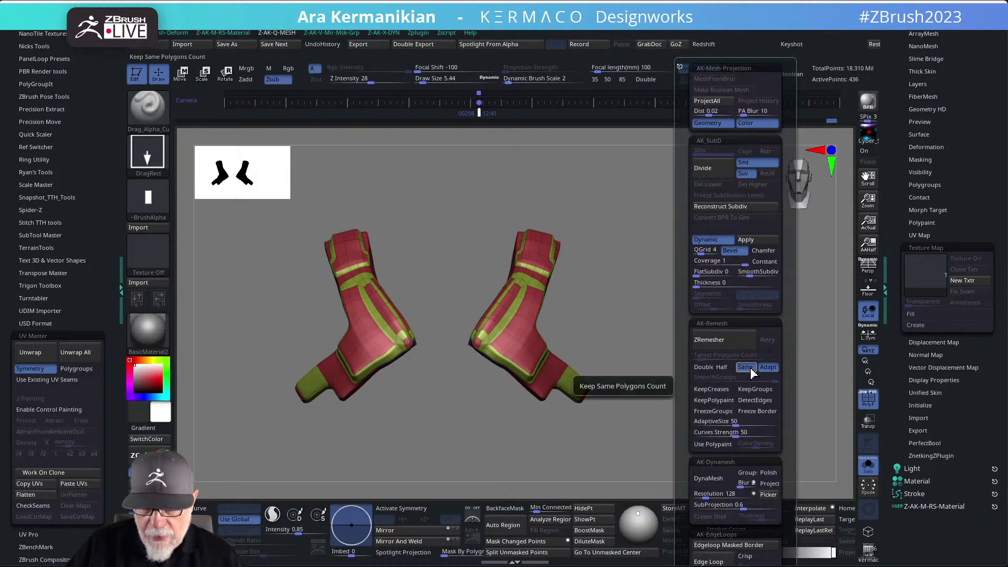
pyautogui.click(704, 367)
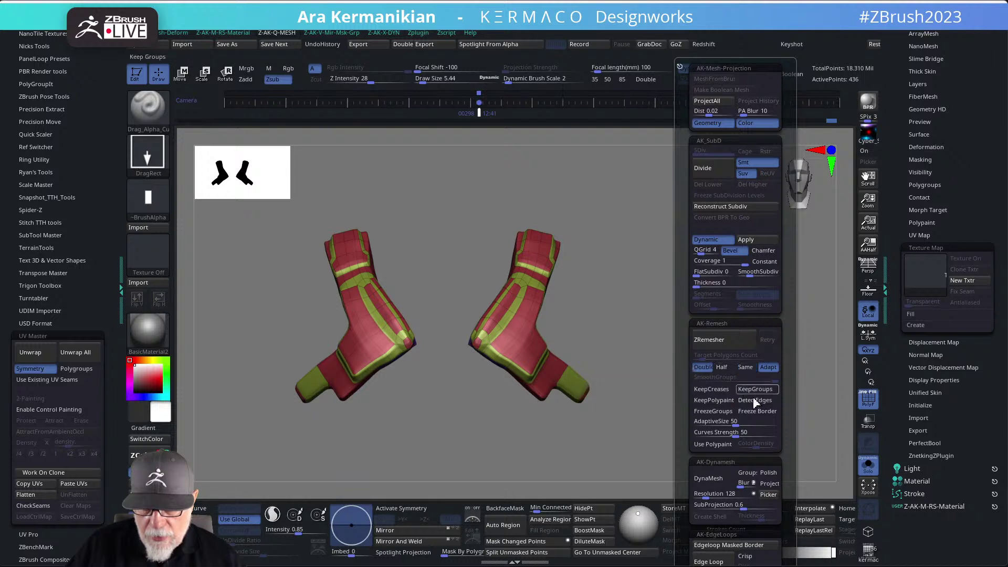
pyautogui.click(712, 341)
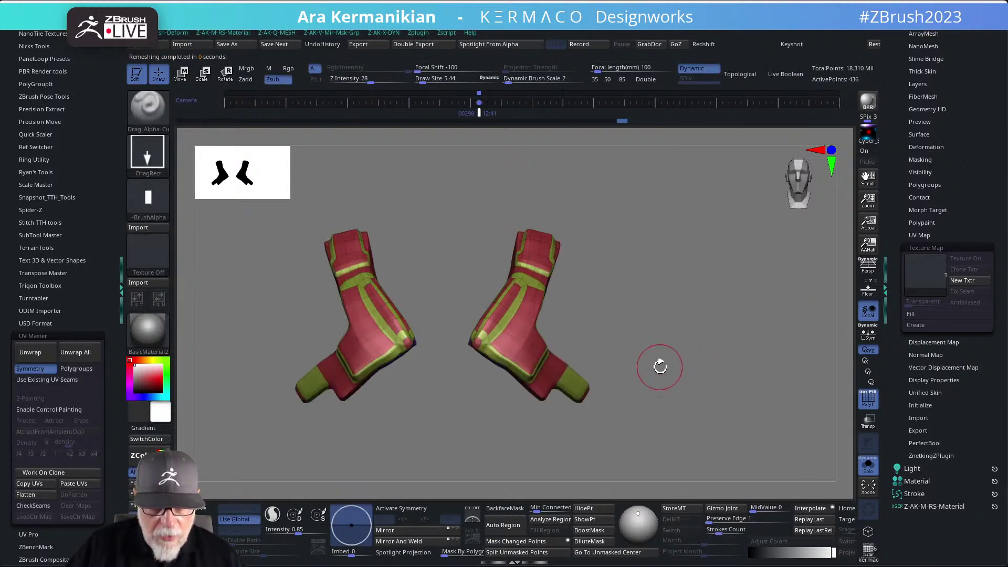
pyautogui.moveTo(670, 279); pyautogui.dragTo(741, 372)
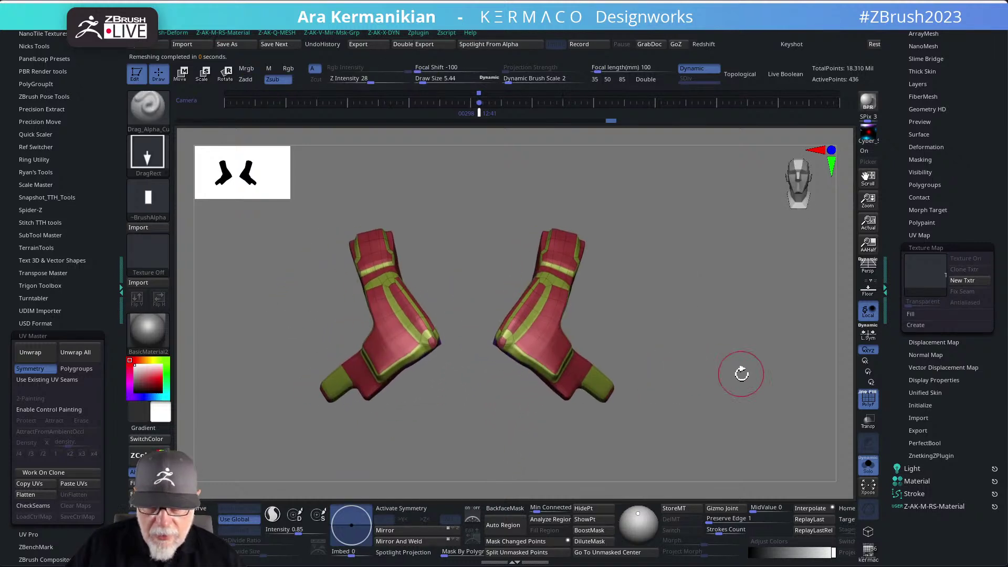
pyautogui.click(867, 471)
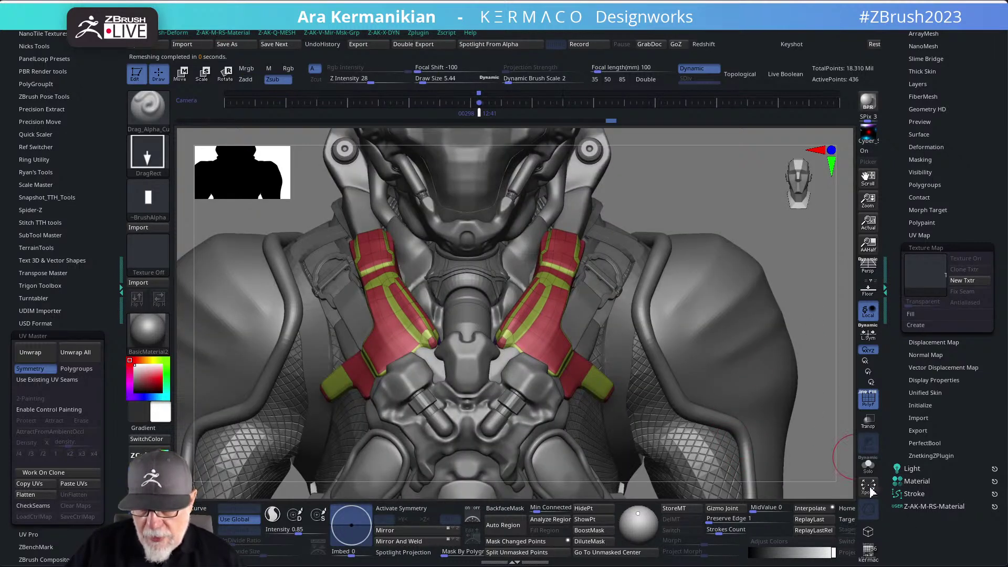
pyautogui.click(868, 469)
# Try to DynaMesh the isolated chest straps at resolution 512.
pyautogui.keyDown('alt'); pyautogui.moveTo(709, 351); pyautogui.dragTo(698, 353); pyautogui.keyUp('alt')
pyautogui.hotkey('ctrl', 'q')
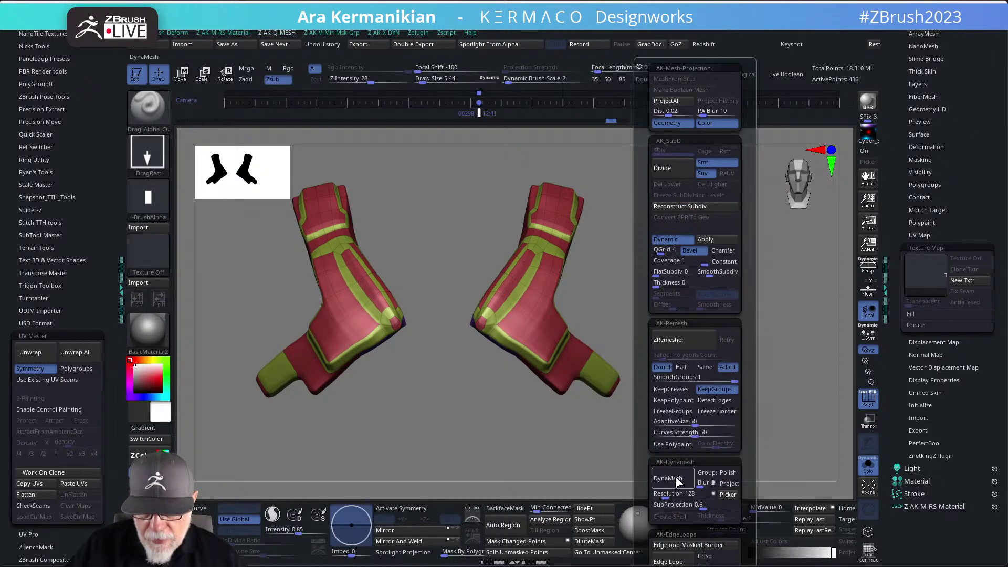
pyautogui.click(670, 495)
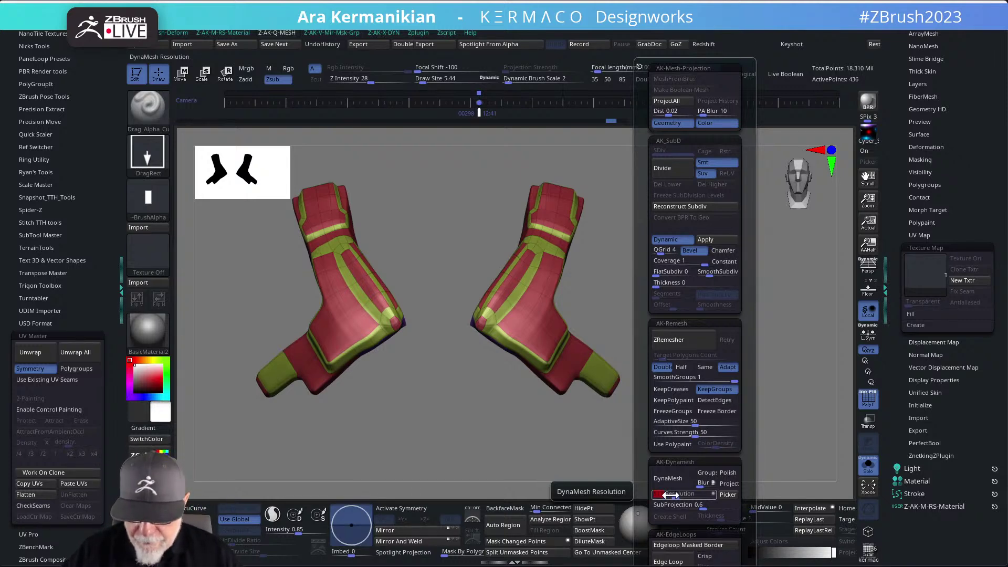
pyautogui.write('512')
pyautogui.press('Return')
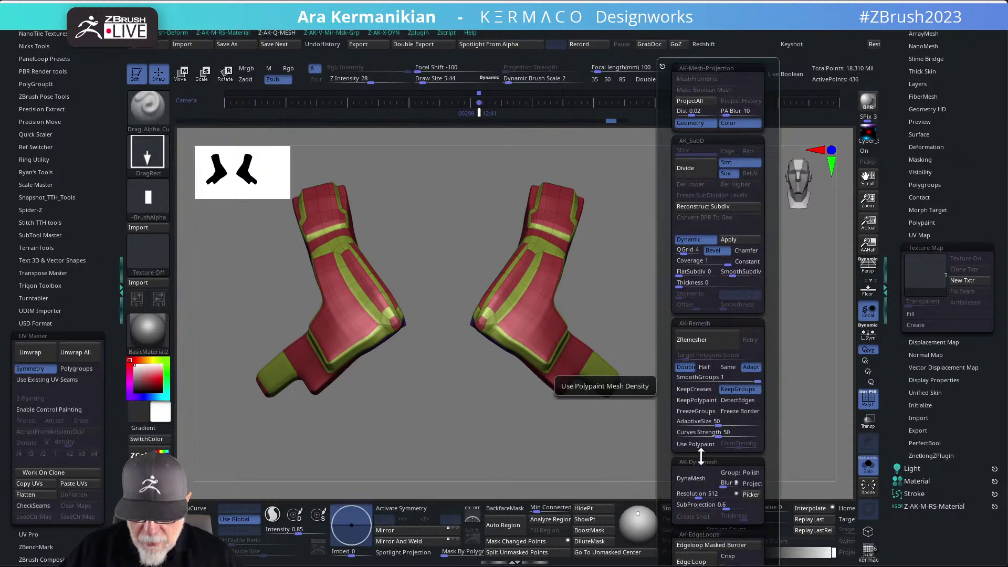
pyautogui.click(701, 481)
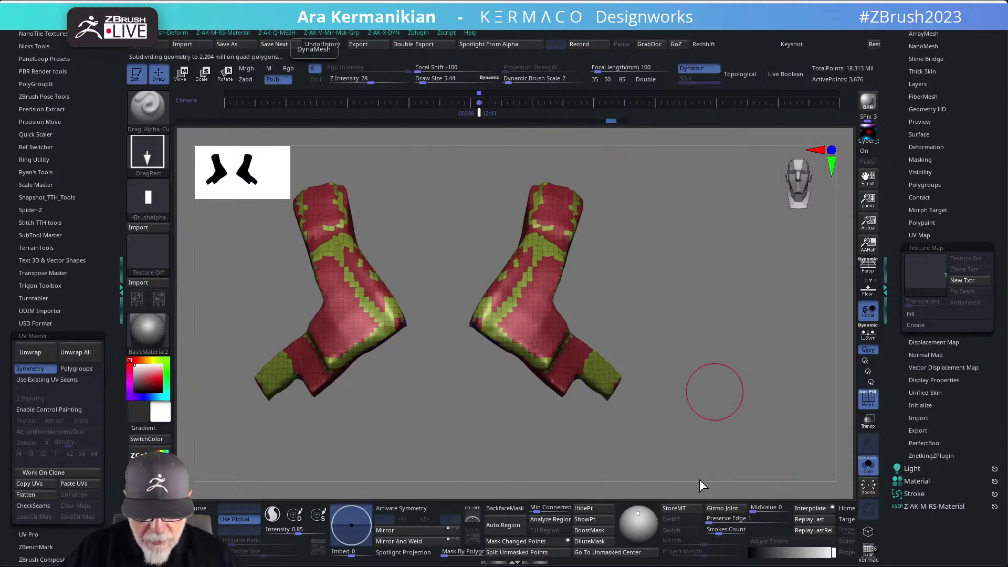
pyautogui.hotkey('ctrl', 'z')
# Try to DynaMesh the straps at resolution 1400 and ZRemesh the result with Double and KeepGroups.
pyautogui.press('q')
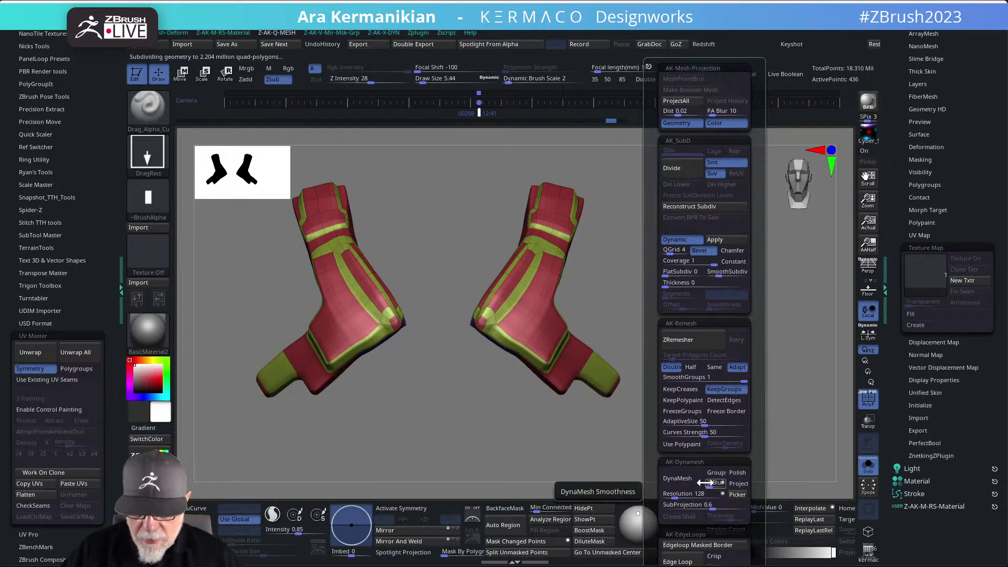
pyautogui.click(691, 494)
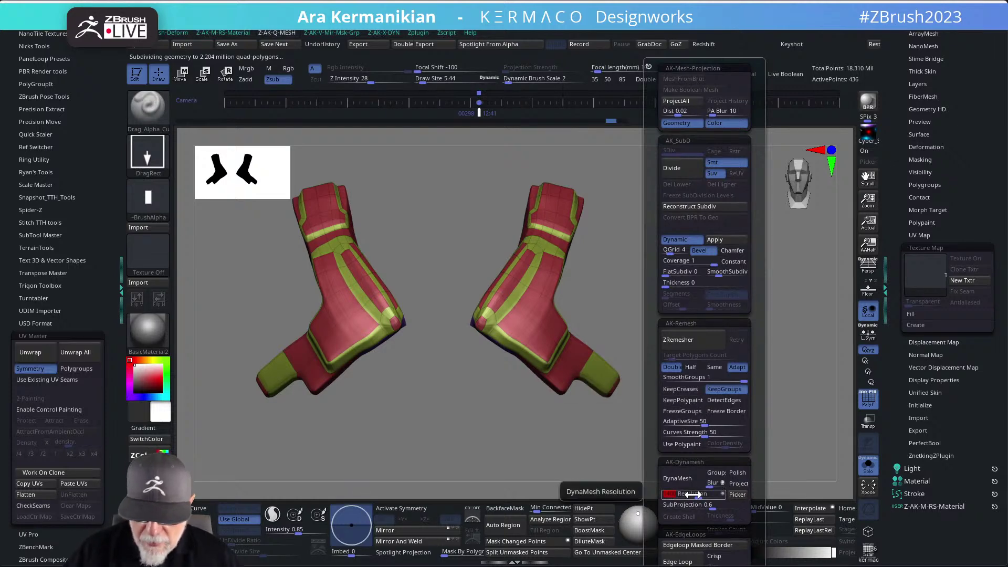
pyautogui.press('x')
pyautogui.click(661, 478)
pyautogui.moveTo(686, 388); pyautogui.dragTo(686, 349)
pyautogui.press('x')
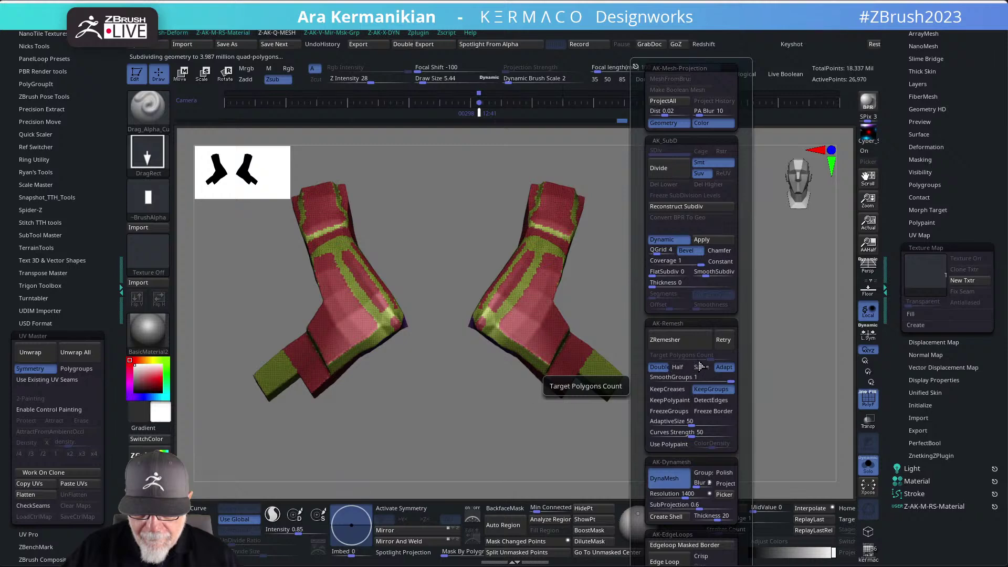
pyautogui.click(686, 348)
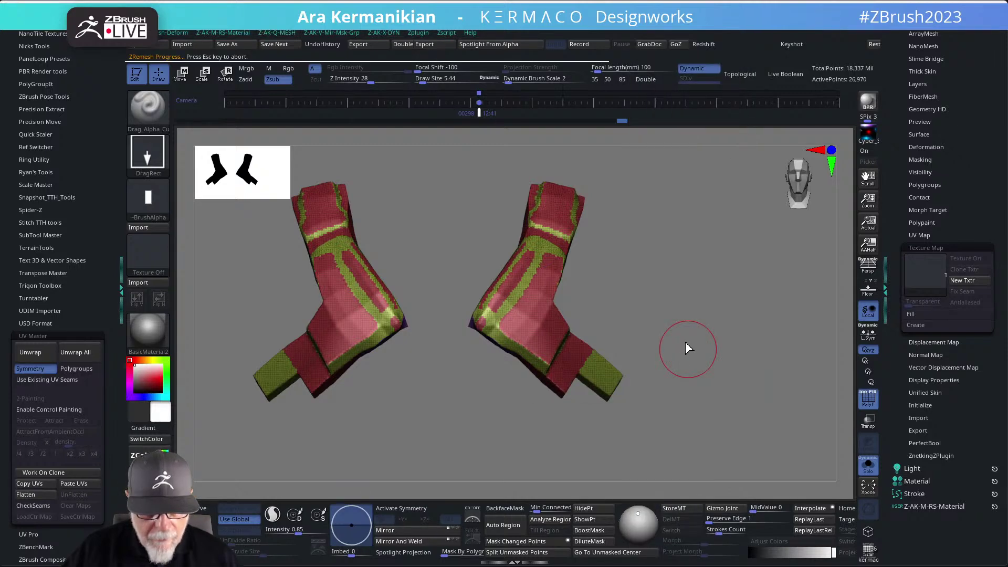
pyautogui.keyDown('alt'); pyautogui.moveTo(687, 334); pyautogui.dragTo(746, 362); pyautogui.keyUp('alt')
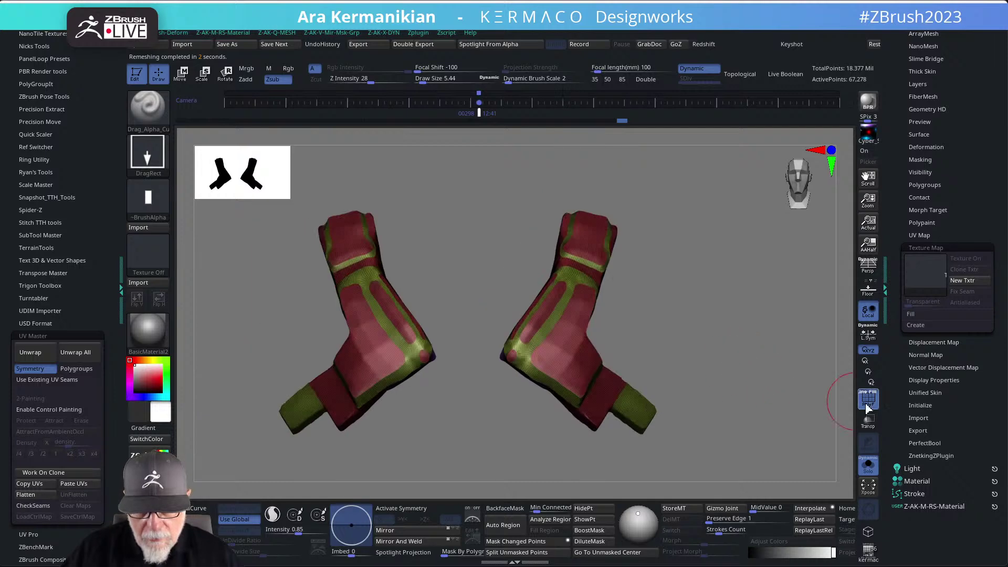
pyautogui.click(868, 399)
pyautogui.hotkey('ctrl', 'z')
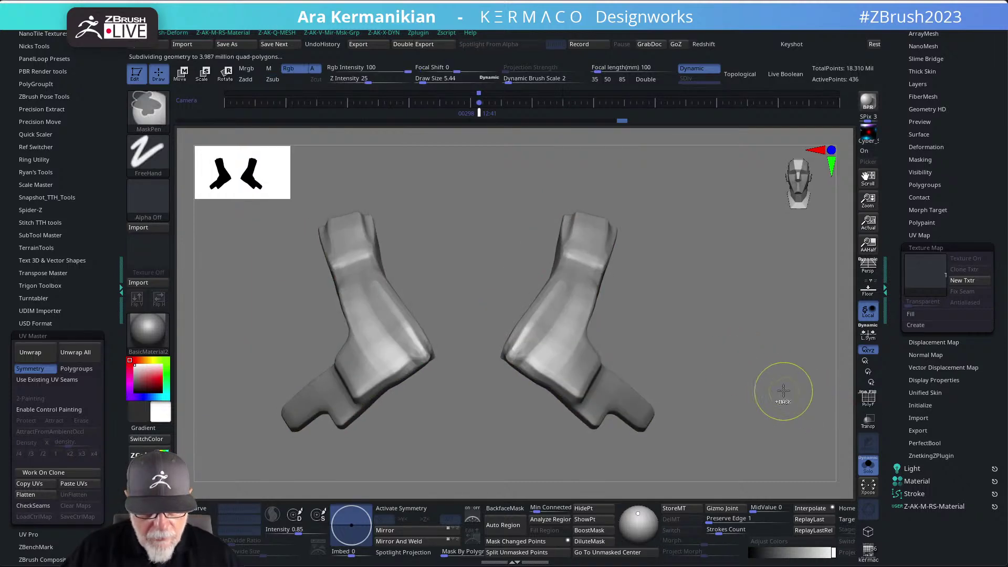
pyautogui.click(867, 401)
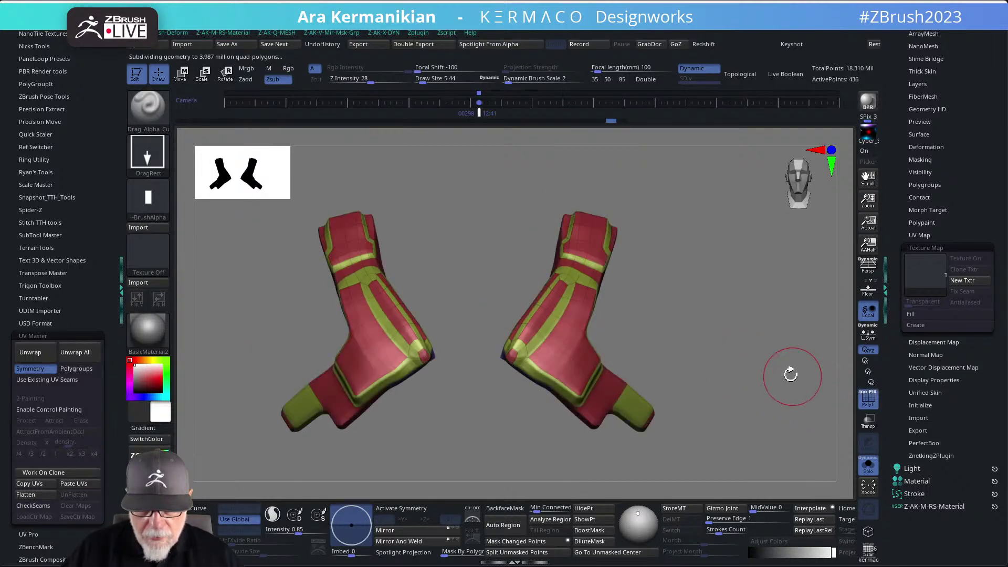
# Convert the straps' Dynamic Subdiv to real subdivision levels and ZRemesh the mesh with Double and KeepGroups.
pyautogui.keyDown('alt'); pyautogui.moveTo(712, 323); pyautogui.dragTo(687, 305); pyautogui.keyUp('alt')
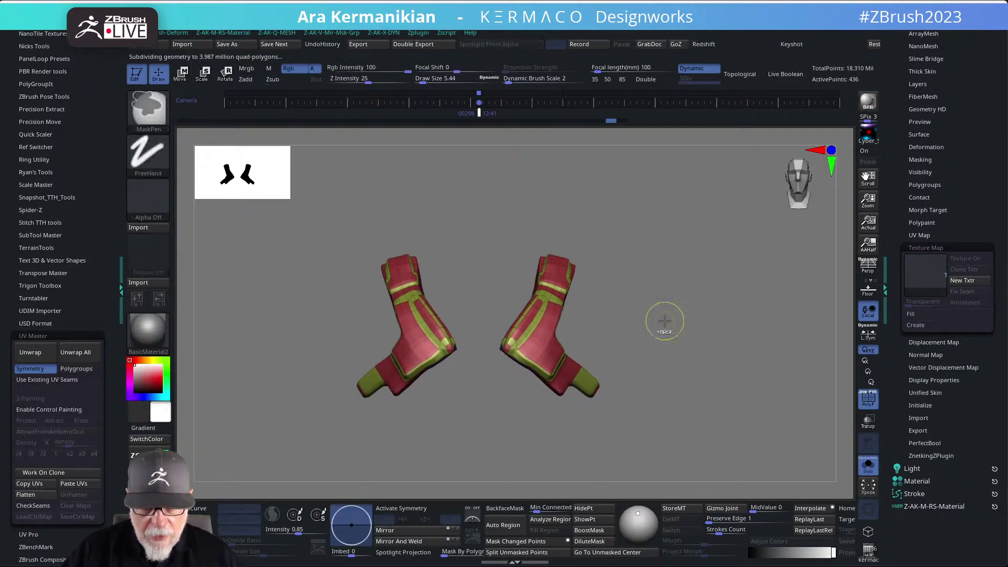
pyautogui.press('space')
pyautogui.click(689, 240)
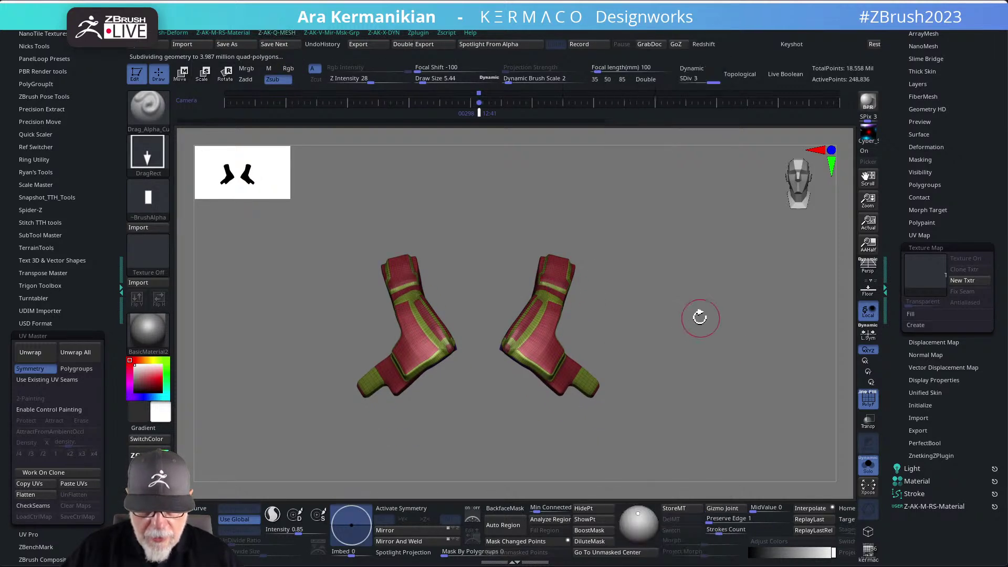
pyautogui.moveTo(668, 335); pyautogui.dragTo(689, 326)
pyautogui.press('ctrl')
pyautogui.press('space')
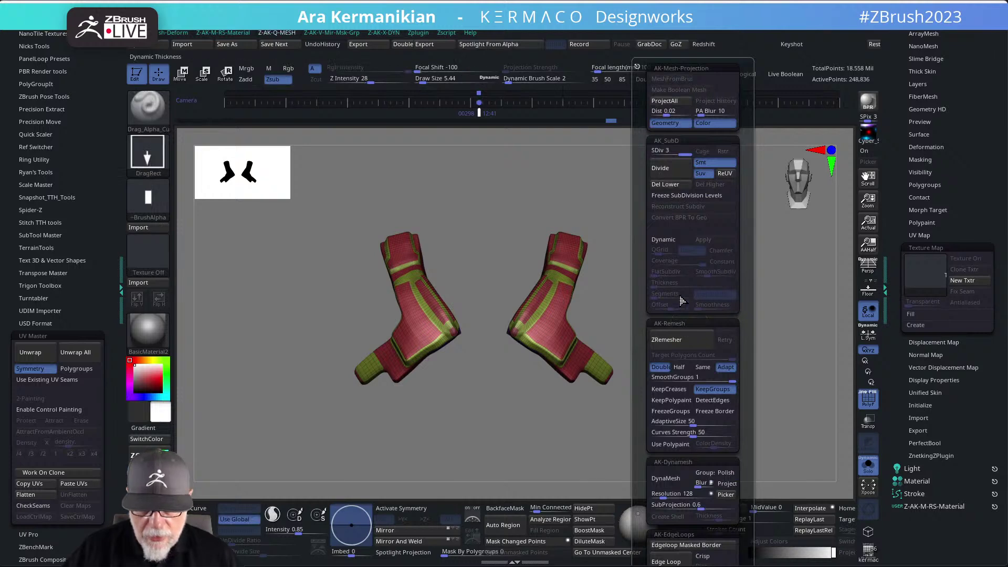
pyautogui.click(678, 340)
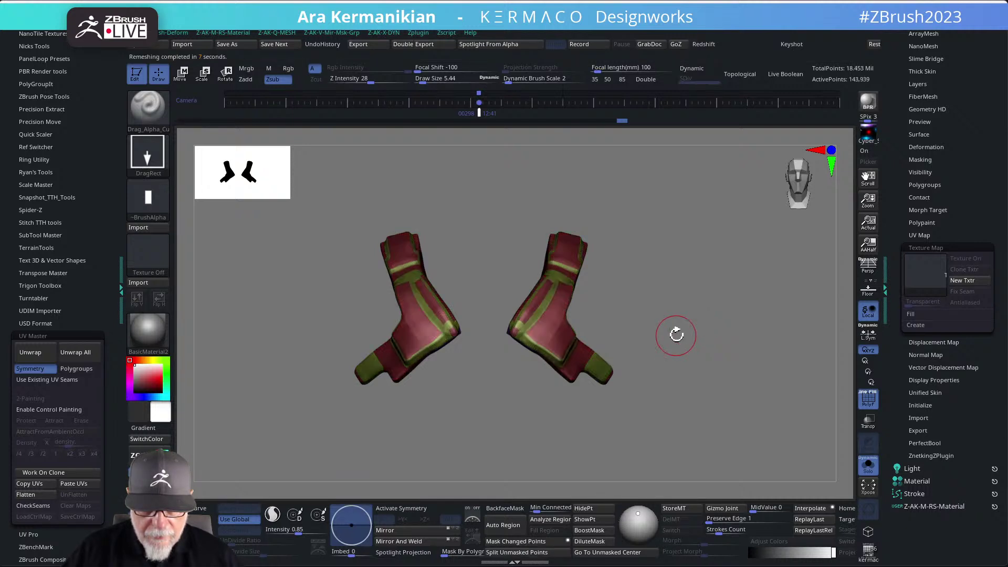
pyautogui.moveTo(677, 324)
pyautogui.mouseDown()
pyautogui.moveTo(742, 398)
pyautogui.moveTo(708, 367)
pyautogui.moveTo(761, 355)
pyautogui.moveTo(666, 309)
pyautogui.mouseUp()
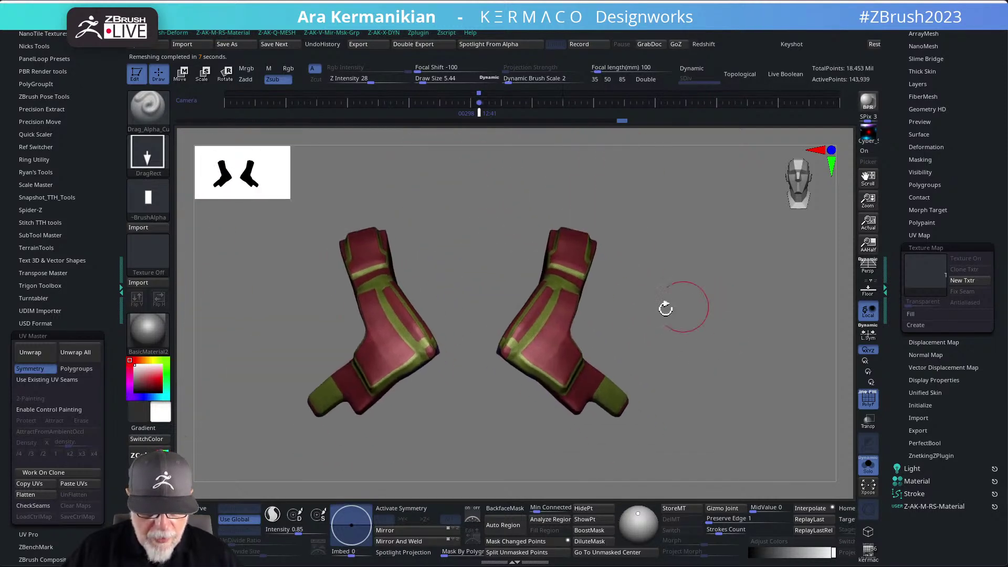
# Merge the red and green polygroups on the remeshed straps and compare them with the whole character.
pyautogui.keyDown('ctrl'); pyautogui.click(445, 402); pyautogui.keyUp('ctrl')
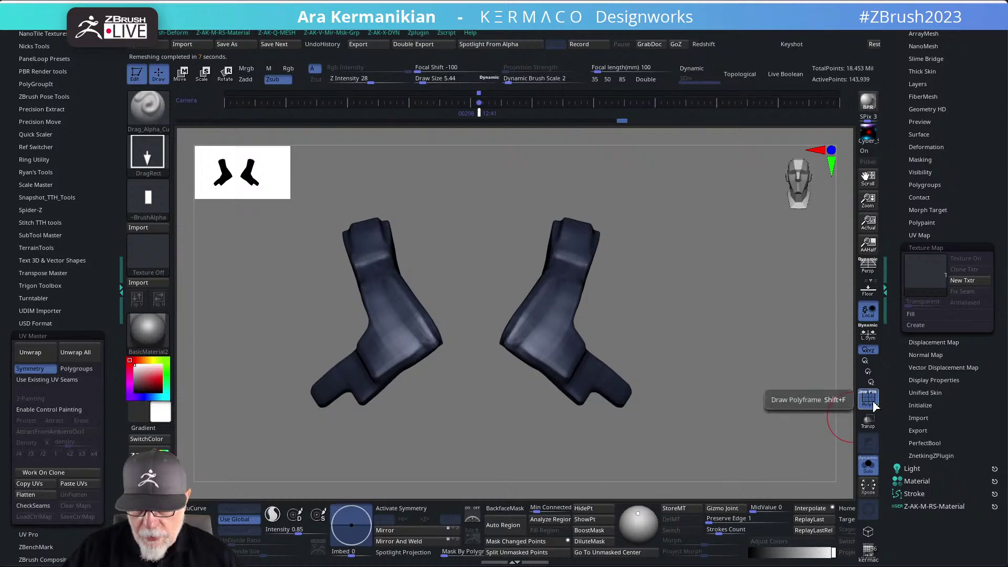
pyautogui.keyDown('ctrl'); pyautogui.click(790, 393); pyautogui.keyUp('ctrl')
pyautogui.click(868, 399)
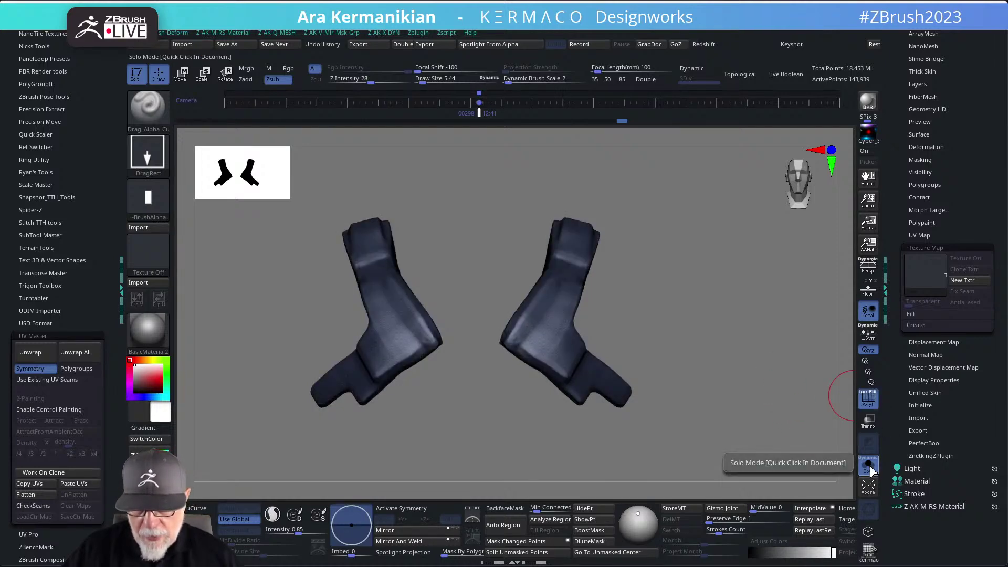
pyautogui.click(868, 465)
pyautogui.keyDown('alt'); pyautogui.moveTo(711, 191); pyautogui.dragTo(677, 367); pyautogui.keyUp('alt')
pyautogui.click(868, 464)
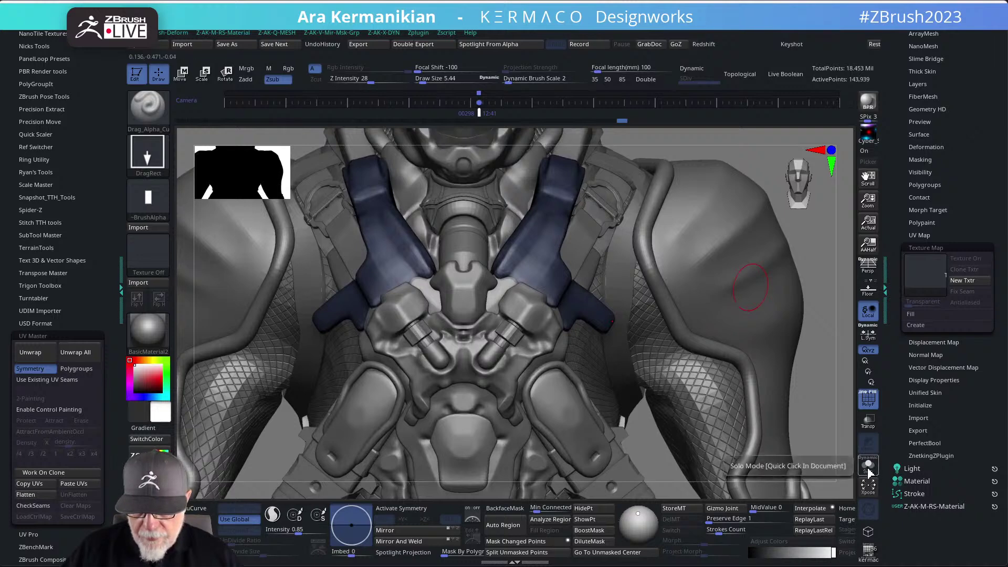
# Unwrap the isolated straps with UV Master and check the mapping with the Texture 19 checker.
pyautogui.click(45, 361)
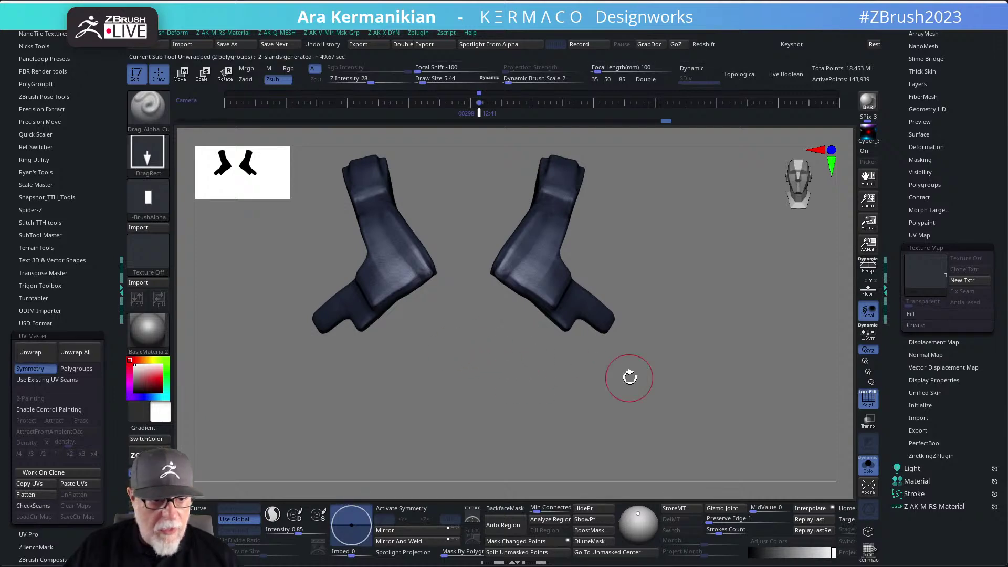
pyautogui.click(932, 279)
pyautogui.click(562, 365)
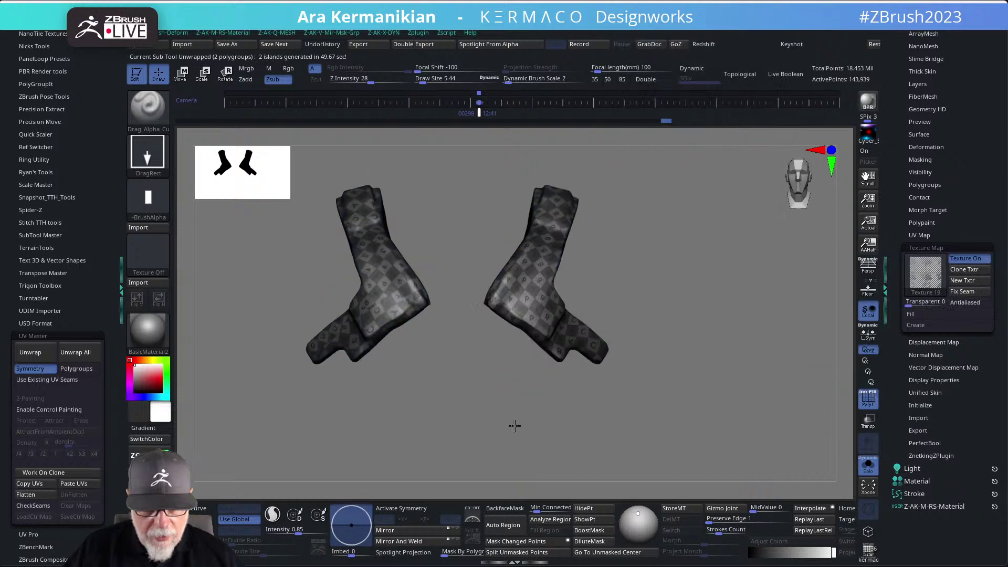
pyautogui.keyDown('alt'); pyautogui.moveTo(480, 408); pyautogui.dragTo(450, 377); pyautogui.keyUp('alt')
pyautogui.click(966, 259)
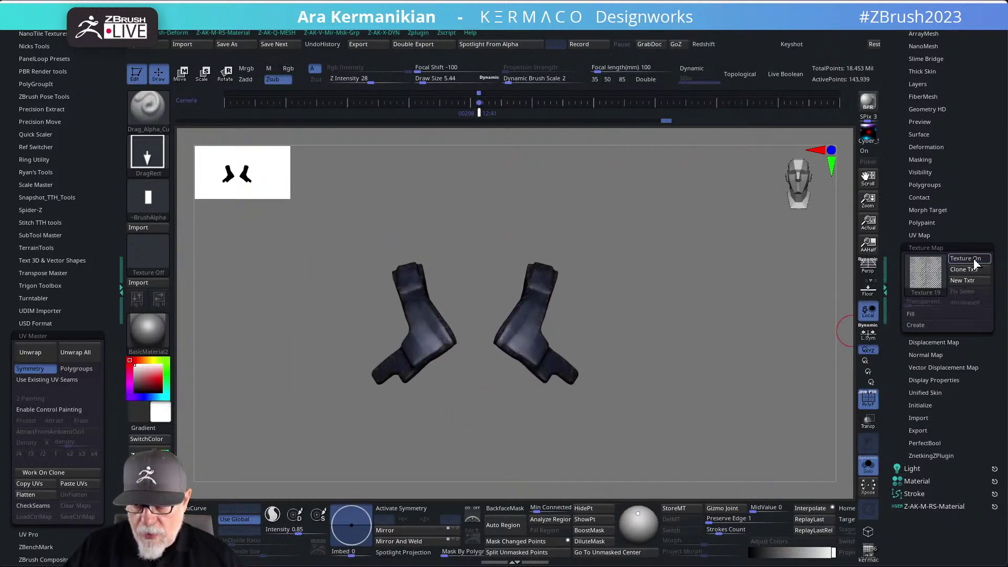
# ZRemesh the straps twice, reducing the density with the Half and KeepGroups options.
pyautogui.press('q')
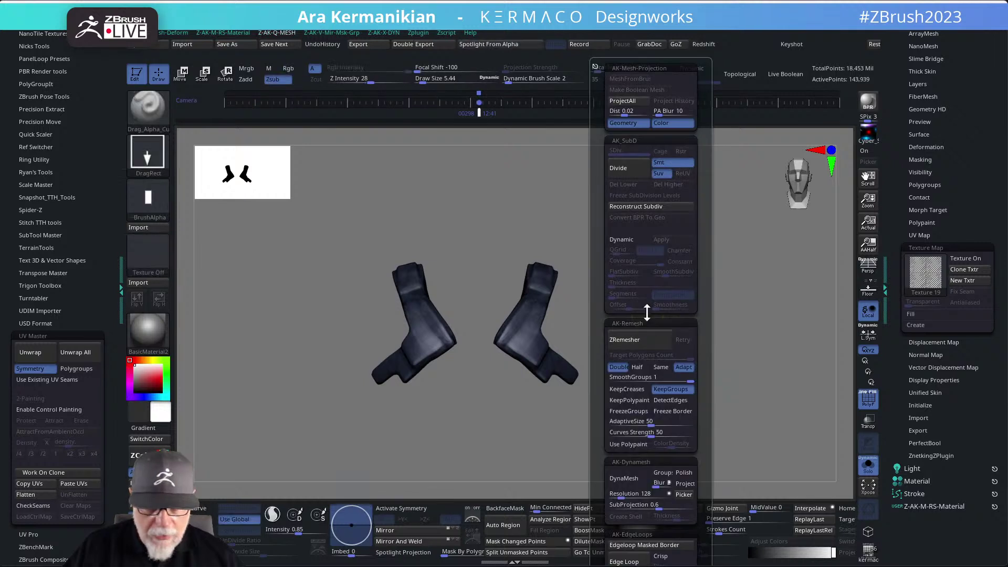
pyautogui.click(645, 339)
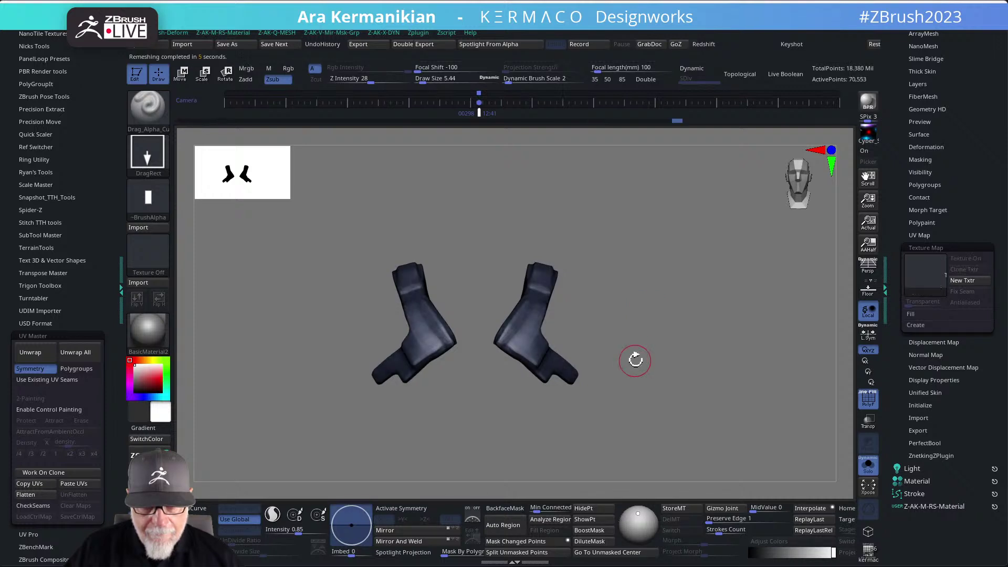
pyautogui.press('f')
pyautogui.press('q')
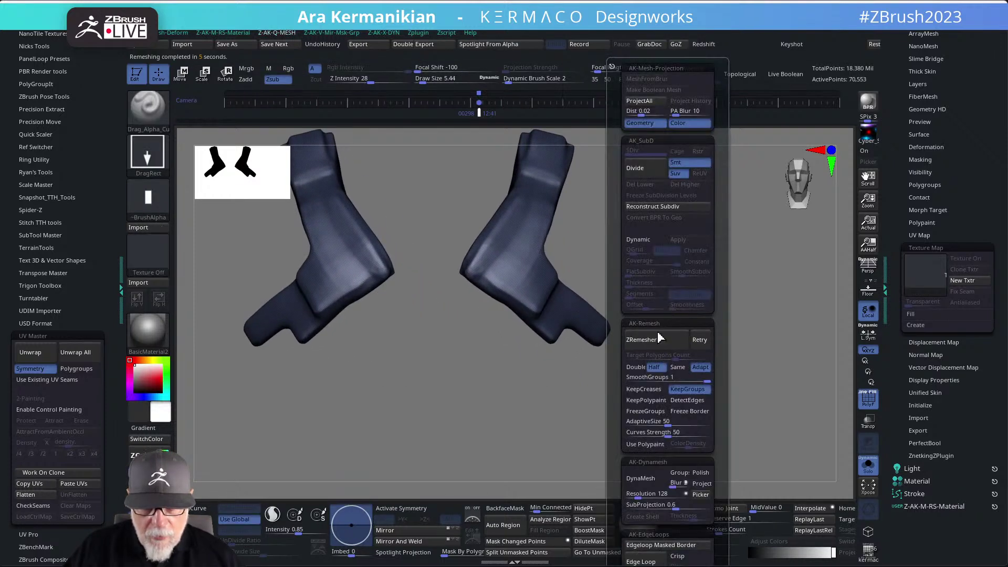
pyautogui.click(655, 345)
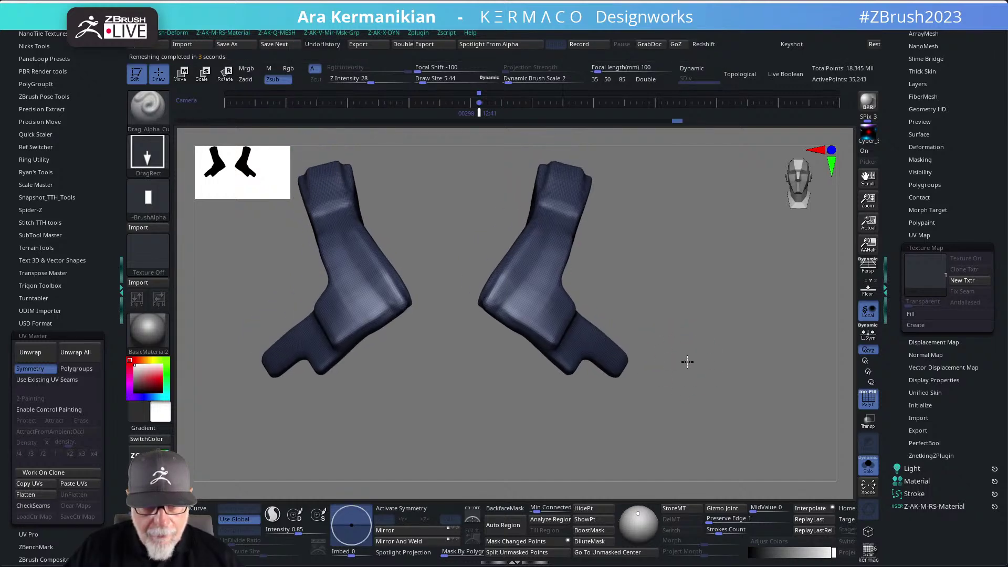
# Undo the remeshing, unwrapping and regrouping back to the low-resolution straps with Dynamic Subdiv.
pyautogui.press('ctrl')
pyautogui.hotkey('ctrl', 'd')
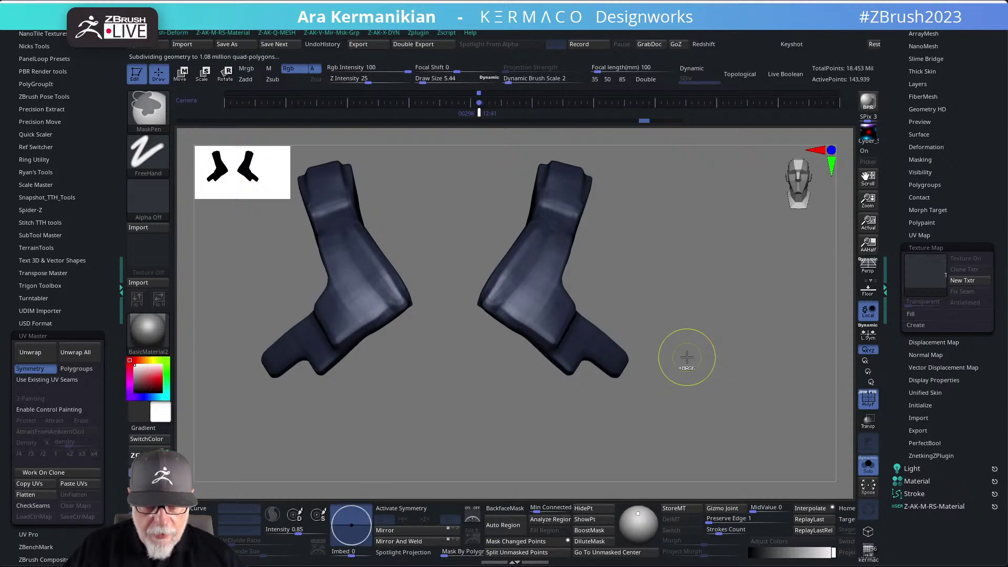
pyautogui.hotkey('shift', 'f')
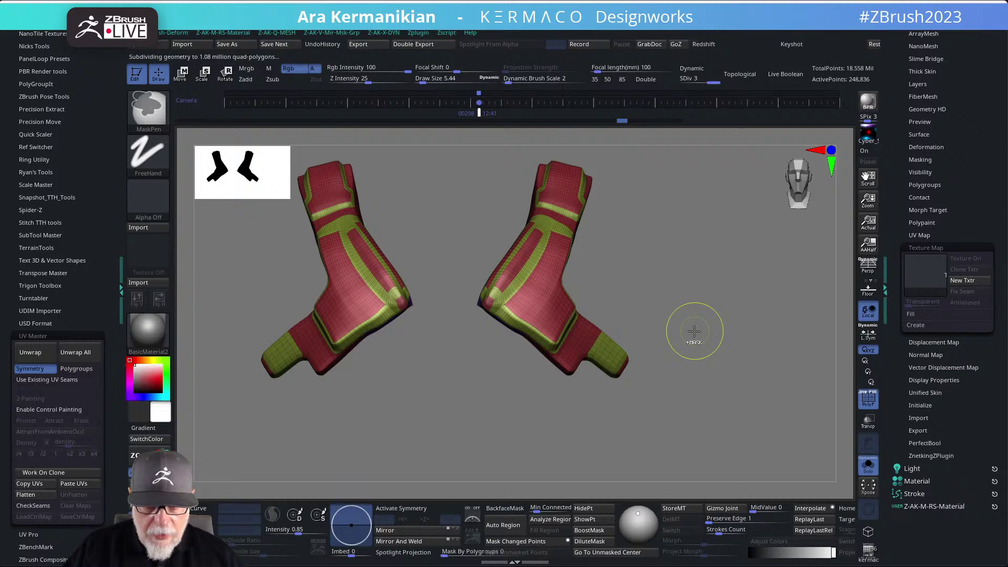
pyautogui.hotkey('ctrl', 'z')
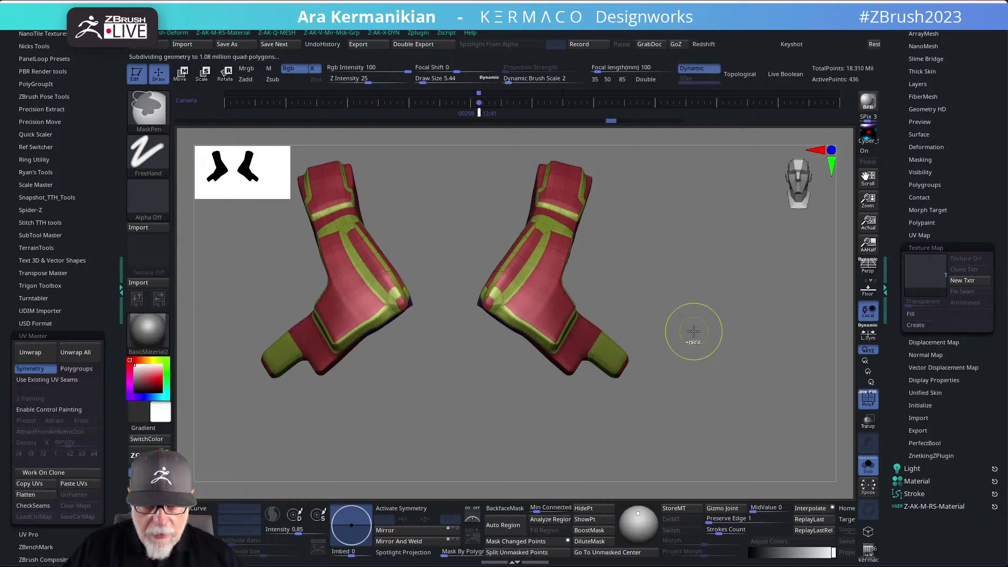
# Isolate part of the straps for inspection with Double-sided display turned on, and show the complete straps again.
pyautogui.moveTo(704, 329)
pyautogui.mouseDown()
pyautogui.moveTo(700, 338)
pyautogui.moveTo(732, 297)
pyautogui.moveTo(752, 289)
pyautogui.moveTo(728, 311)
pyautogui.moveTo(756, 300)
pyautogui.moveTo(692, 285)
pyautogui.mouseUp()
pyautogui.keyDown('ctrl'); pyautogui.keyDown('shift'); pyautogui.moveTo(333, 255); pyautogui.dragTo(736, 295); pyautogui.keyUp('shift'); pyautogui.keyUp('ctrl')
pyautogui.keyDown('ctrl'); pyautogui.keyDown('shift'); pyautogui.click(641, 265); pyautogui.keyUp('shift'); pyautogui.keyUp('ctrl')
pyautogui.keyDown('shift'); pyautogui.moveTo(641, 265); pyautogui.dragTo(751, 414); pyautogui.keyUp('shift')
pyautogui.click(655, 80)
pyautogui.moveTo(659, 220); pyautogui.dragTo(716, 275)
pyautogui.keyDown('ctrl'); pyautogui.keyDown('shift'); pyautogui.click(641, 286); pyautogui.keyUp('shift'); pyautogui.keyUp('ctrl')
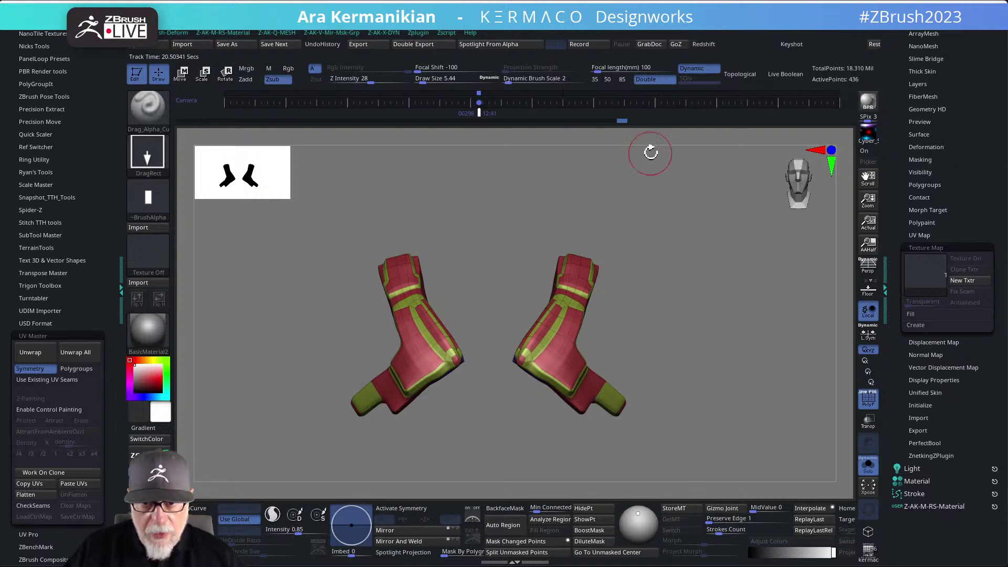
# Turn off Dynamic Subdiv and unwrap the low-resolution straps in UV Master with Symmetry and Polygroups enabled.
pyautogui.moveTo(580, 223); pyautogui.dragTo(553, 254)
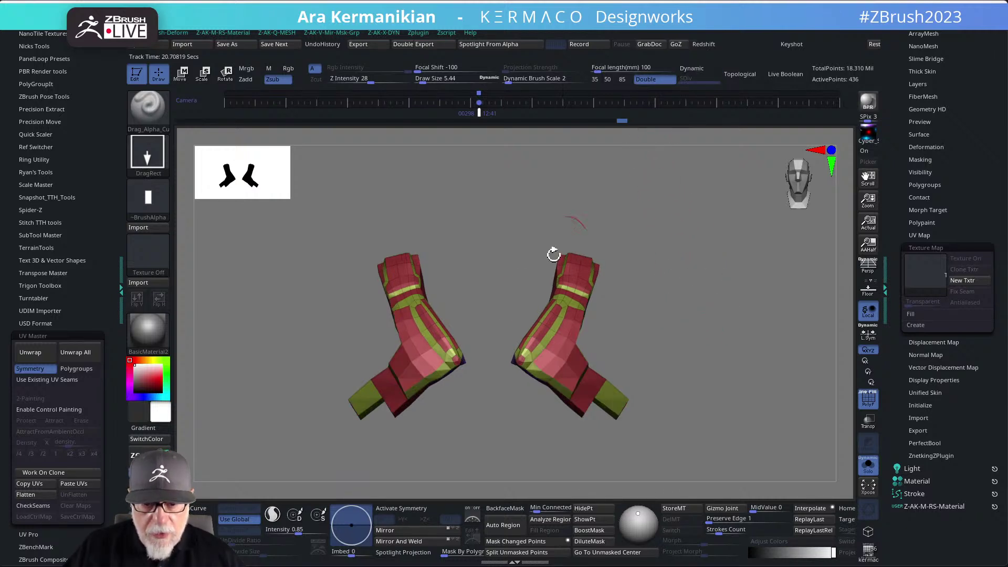
pyautogui.click(71, 368)
pyautogui.click(32, 353)
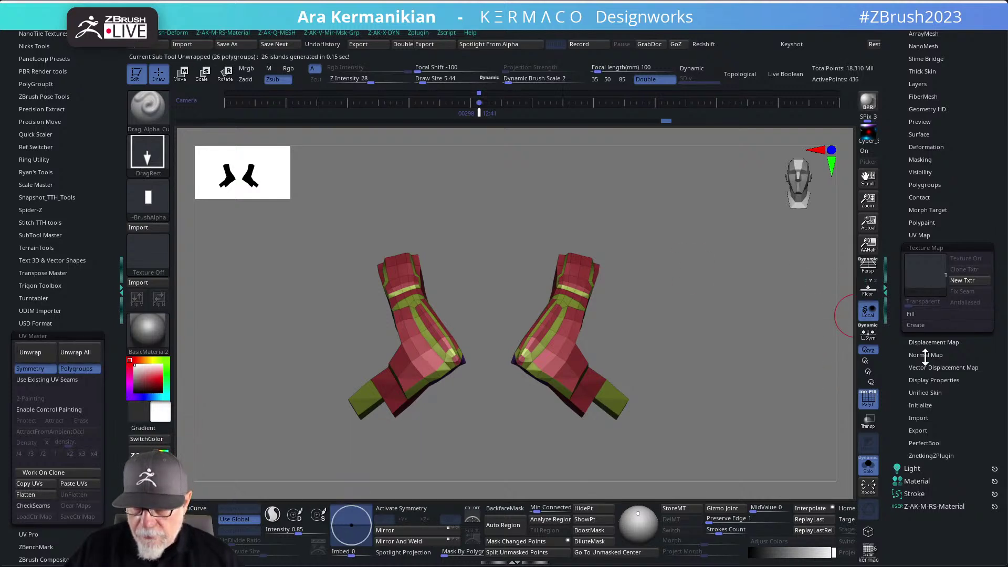
# Inspect the straps' flattened UV layout with Morph UV, return to the 3D shape and reactivate Dynamic Subdiv.
pyautogui.click(920, 235)
pyautogui.click(918, 246)
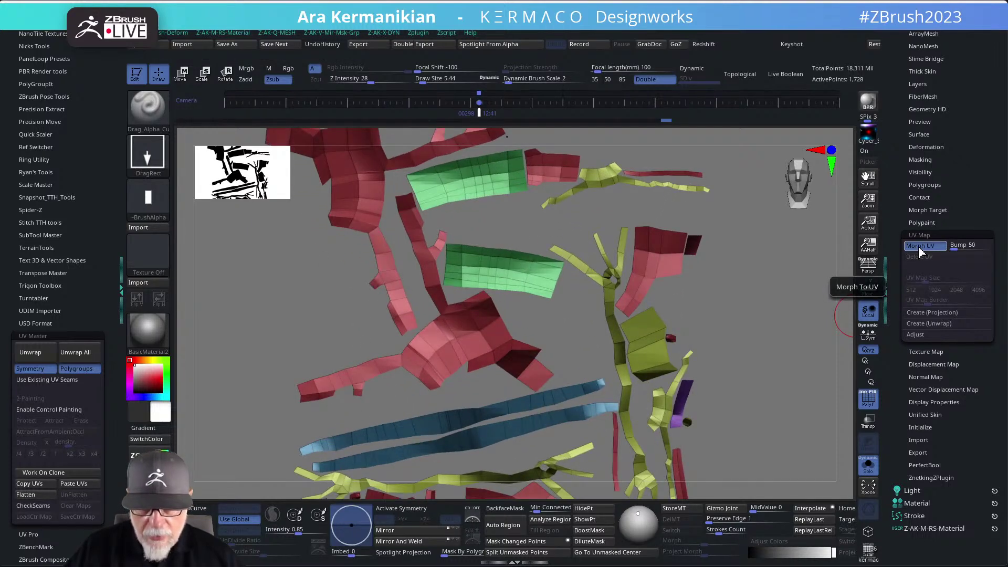
pyautogui.click(918, 247)
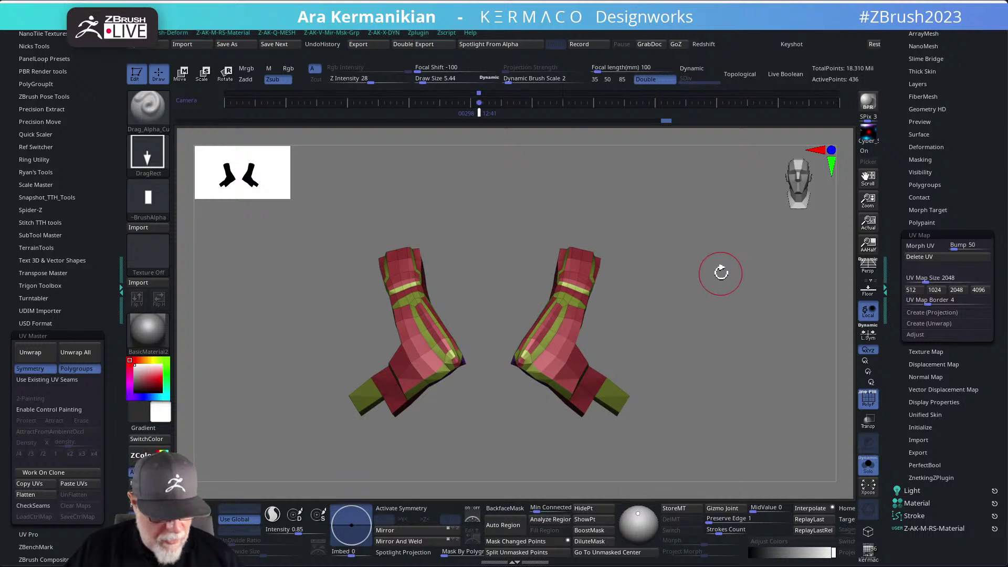
pyautogui.click(688, 72)
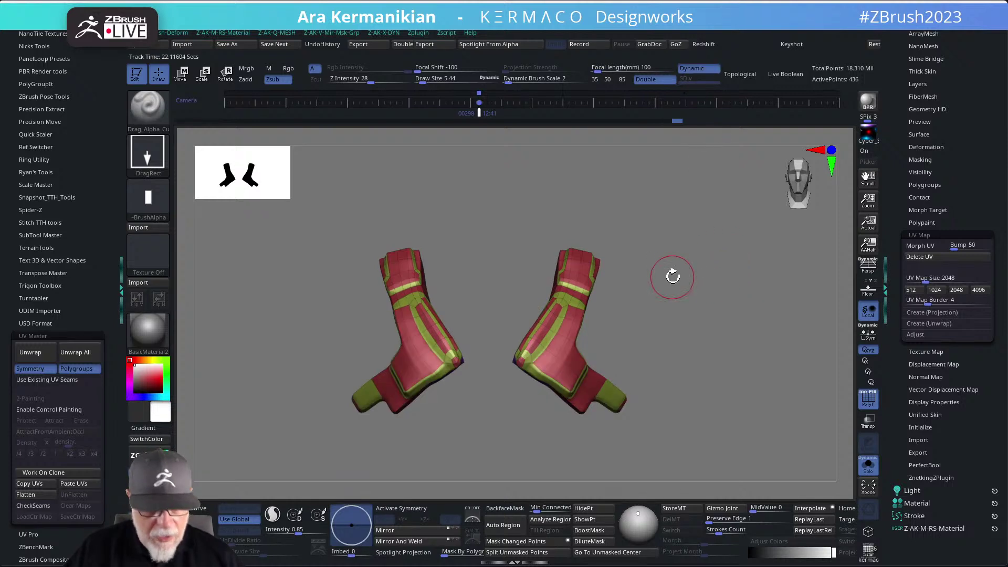
# Convert the straps' Dynamic Subdiv into real subdivision levels at SDiv 3 and check their flattened UVs with Morph UV.
pyautogui.hotkey('ctrl', 'q')
pyautogui.click(685, 240)
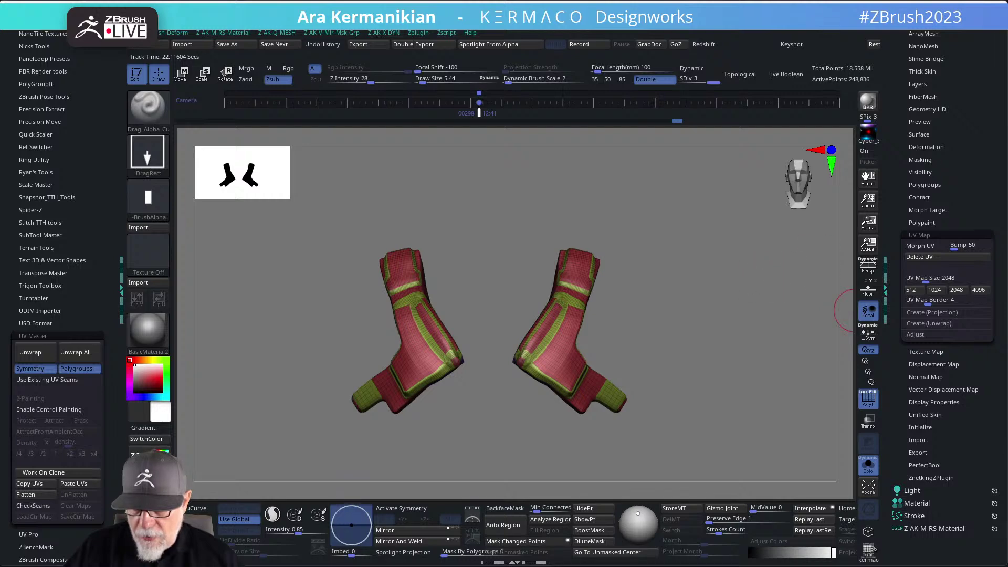
pyautogui.click(928, 247)
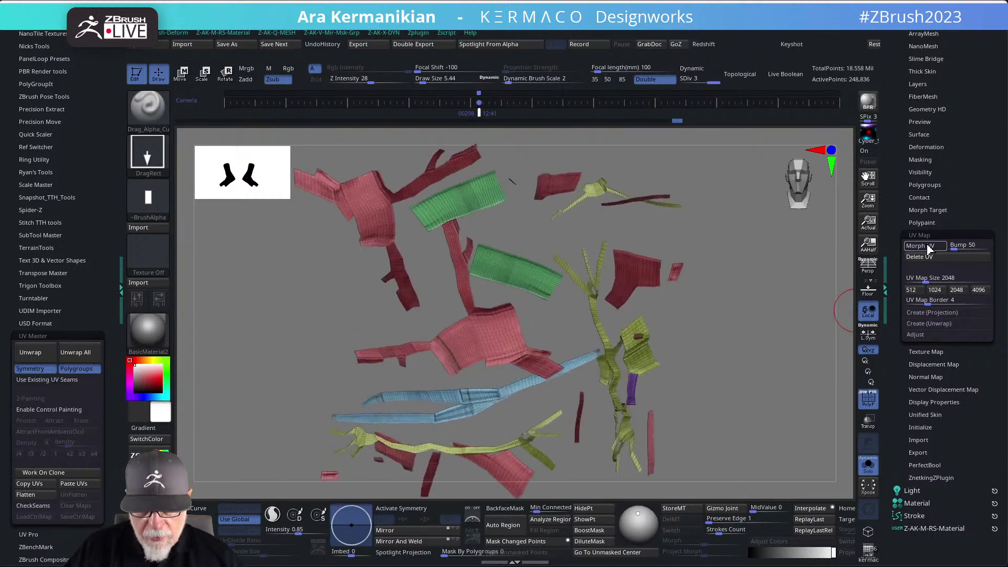
pyautogui.click(927, 247)
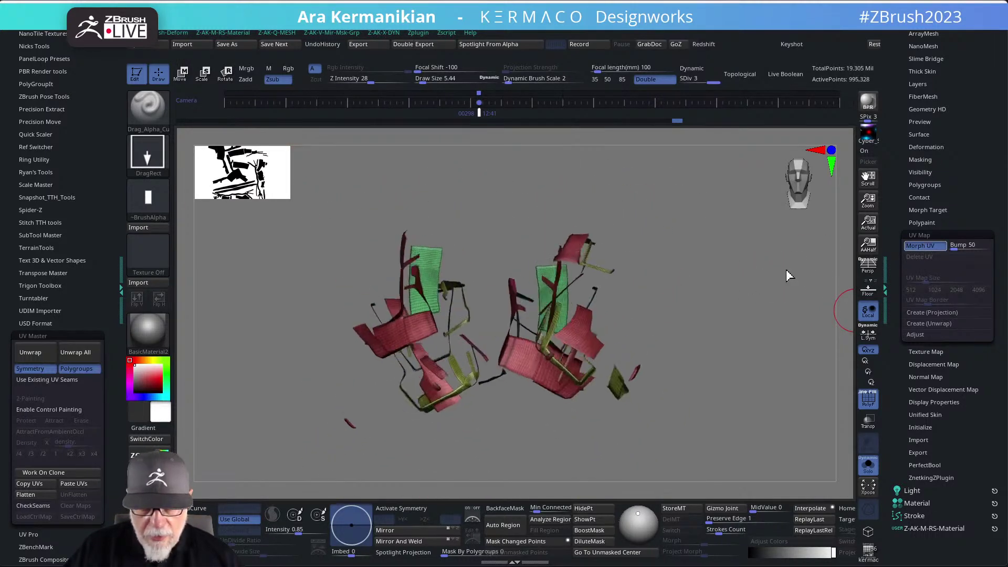
# Assign the checkered Texture 19 as the straps' texture map and inspect the UV distribution on both straps.
pyautogui.click(926, 351)
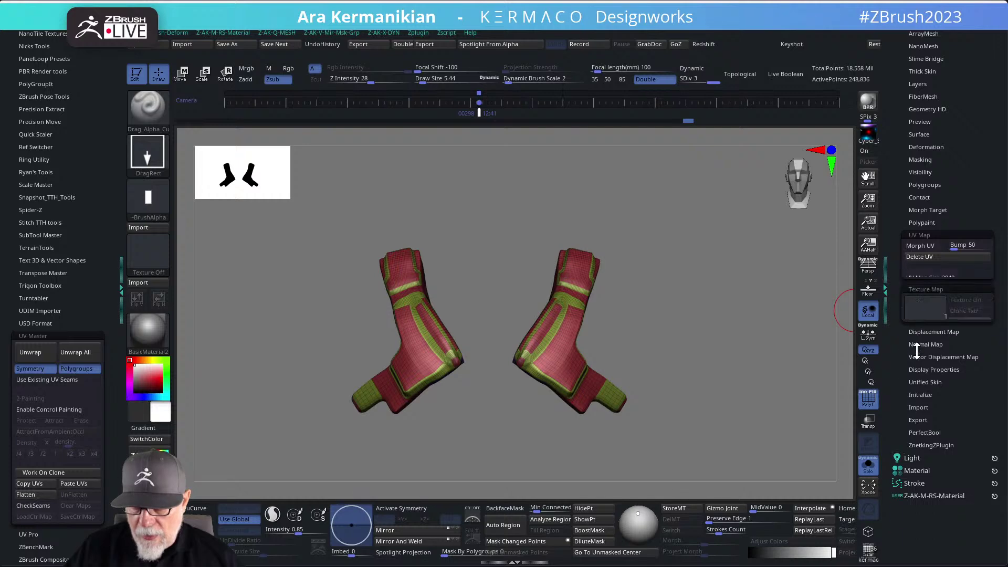
pyautogui.click(925, 275)
pyautogui.click(569, 363)
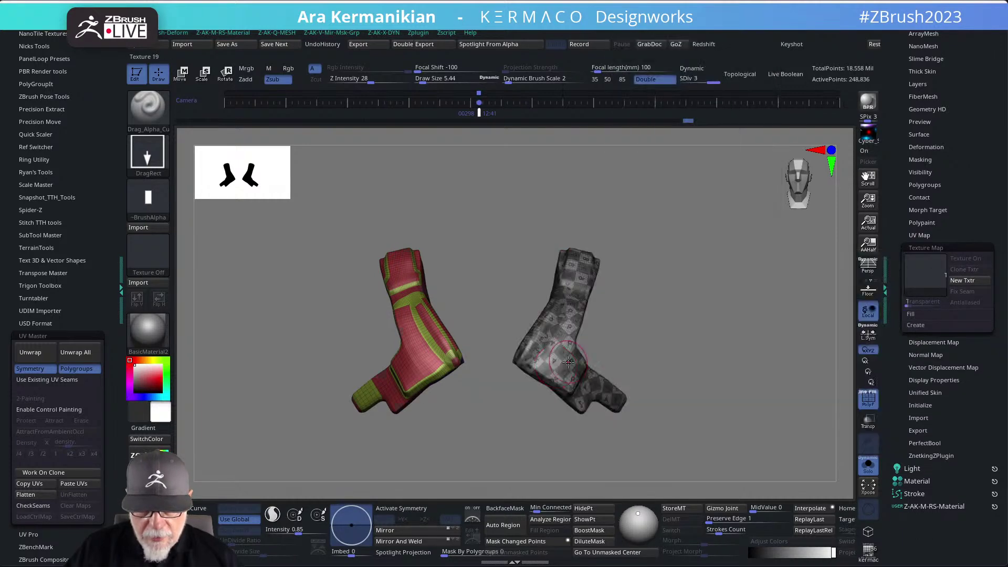
pyautogui.moveTo(693, 298)
pyautogui.keyDown('alt'); pyautogui.mouseDown()
pyautogui.moveTo(695, 309)
pyautogui.moveTo(744, 287)
pyautogui.moveTo(698, 252)
pyautogui.moveTo(583, 223)
pyautogui.moveTo(603, 203)
pyautogui.moveTo(689, 208)
pyautogui.moveTo(693, 216)
pyautogui.moveTo(655, 223)
pyautogui.moveTo(578, 226)
pyautogui.mouseUp(); pyautogui.keyUp('alt')
pyautogui.keyDown('alt'); pyautogui.moveTo(638, 399); pyautogui.dragTo(611, 395); pyautogui.keyUp('alt')
pyautogui.moveTo(639, 292)
pyautogui.keyDown('alt'); pyautogui.mouseDown()
pyautogui.moveTo(498, 244)
pyautogui.moveTo(848, 265)
pyautogui.mouseUp(); pyautogui.keyUp('alt')
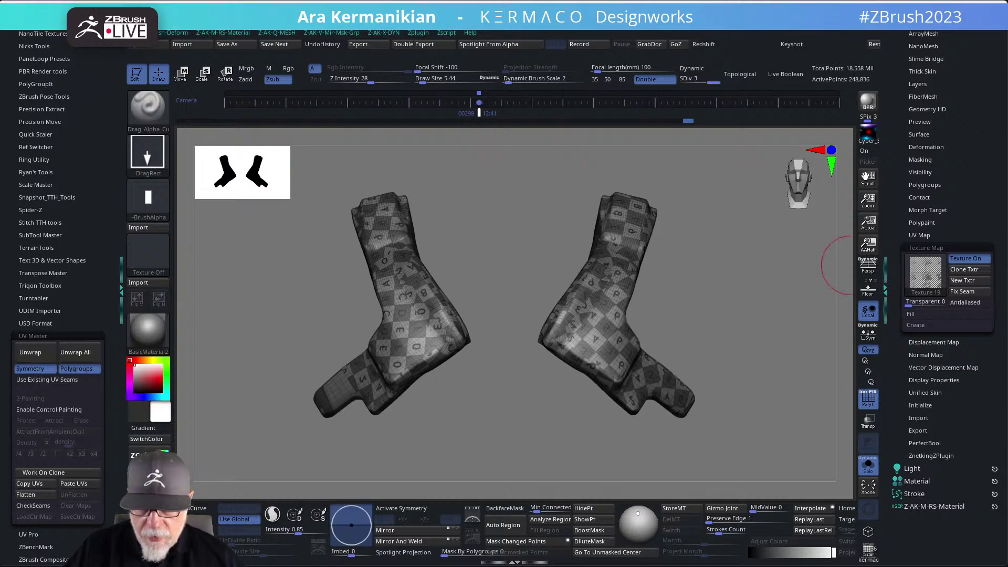
# Isolate the strap on one side of the body with symmetry off and try to delete the hidden strap.
pyautogui.moveTo(749, 448)
pyautogui.keyDown('ctrl'); pyautogui.keyDown('shift'); pyautogui.mouseDown()
pyautogui.moveTo(562, 286)
pyautogui.moveTo(507, 177)
pyautogui.moveTo(720, 370)
pyautogui.mouseUp(); pyautogui.keyUp('shift'); pyautogui.keyUp('ctrl')
pyautogui.rightClick(757, 392)
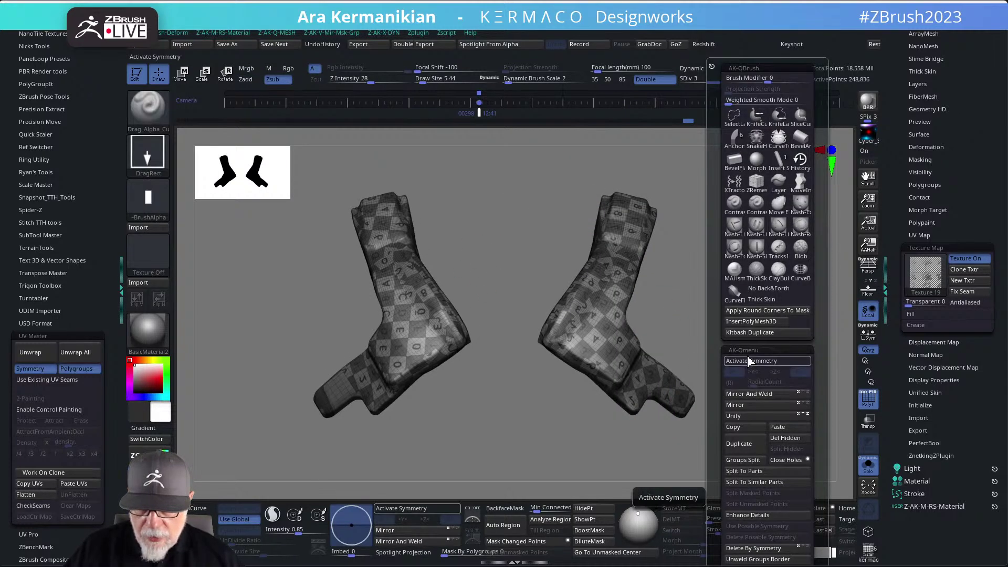
pyautogui.click(748, 360)
pyautogui.keyDown('ctrl'); pyautogui.keyDown('shift'); pyautogui.moveTo(762, 469); pyautogui.dragTo(475, 160); pyautogui.keyUp('shift'); pyautogui.keyUp('ctrl')
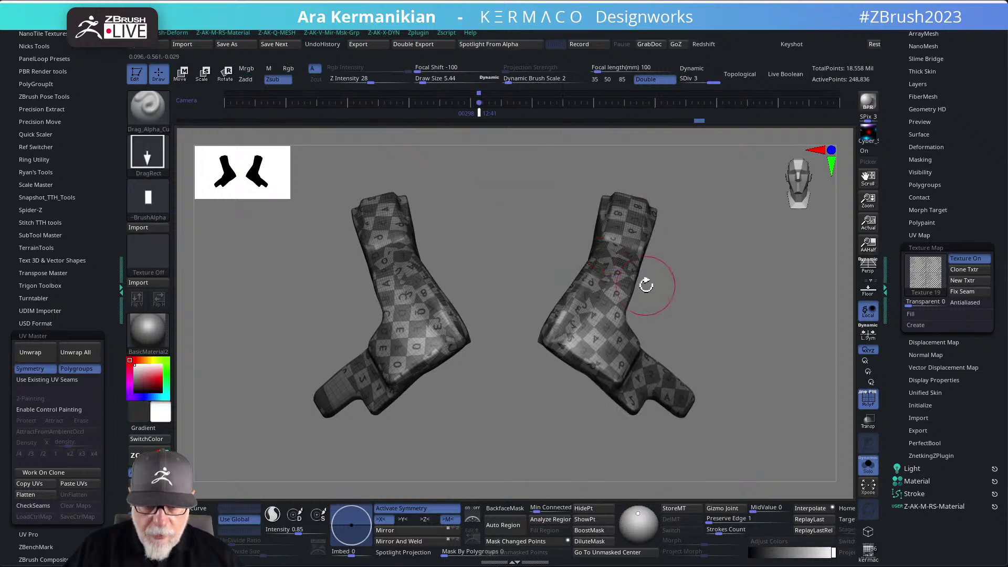
pyautogui.rightClick(693, 342)
pyautogui.click(686, 362)
pyautogui.keyDown('ctrl'); pyautogui.keyDown('shift'); pyautogui.moveTo(758, 457); pyautogui.dragTo(500, 155); pyautogui.keyUp('shift'); pyautogui.keyUp('ctrl')
pyautogui.rightClick(681, 357)
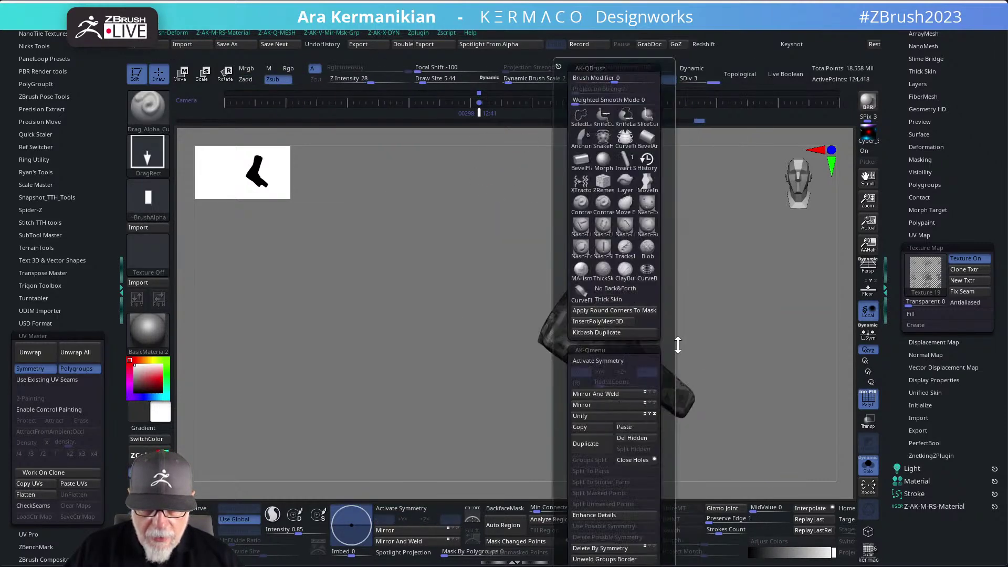
pyautogui.click(625, 439)
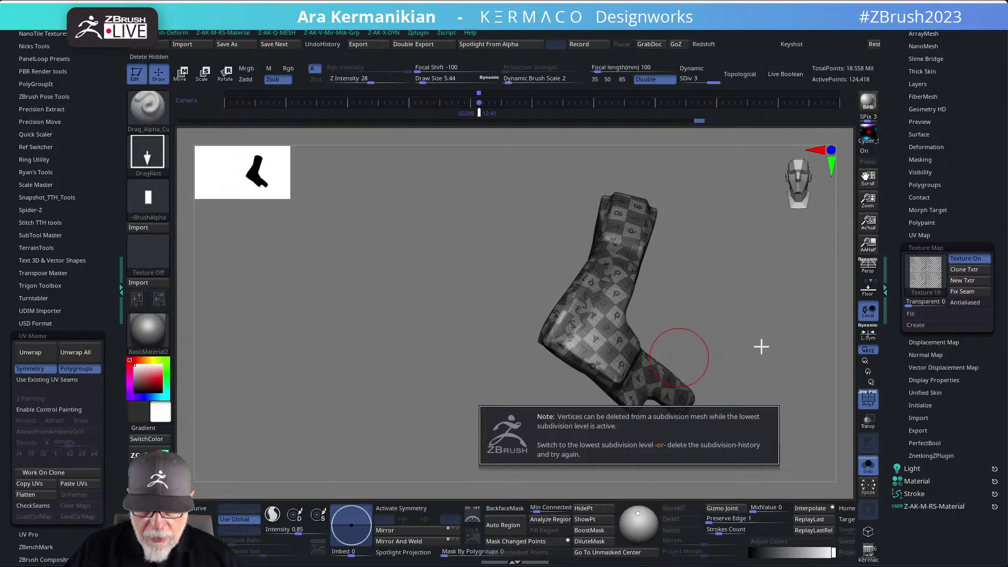
# Lower the visible strap to SDiv 1 and delete its higher subdivision levels.
pyautogui.press('space')
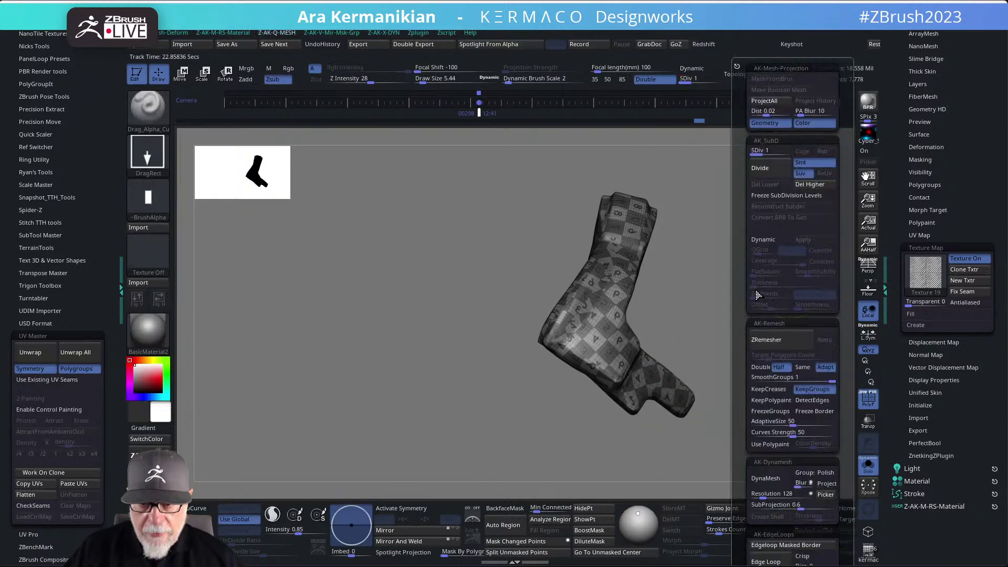
pyautogui.hotkey('ctrl', 'space')
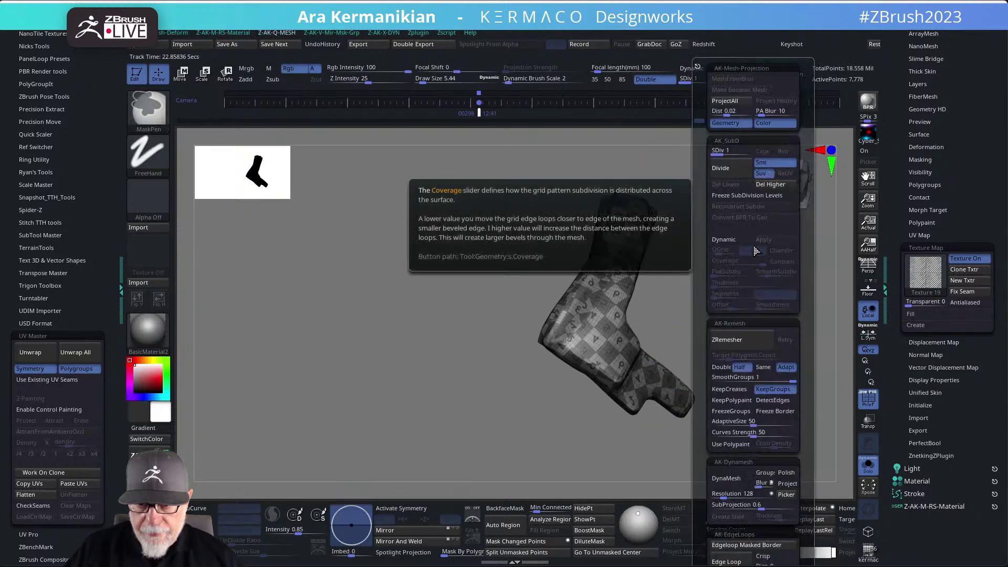
pyautogui.hotkey('ctrl', 'space')
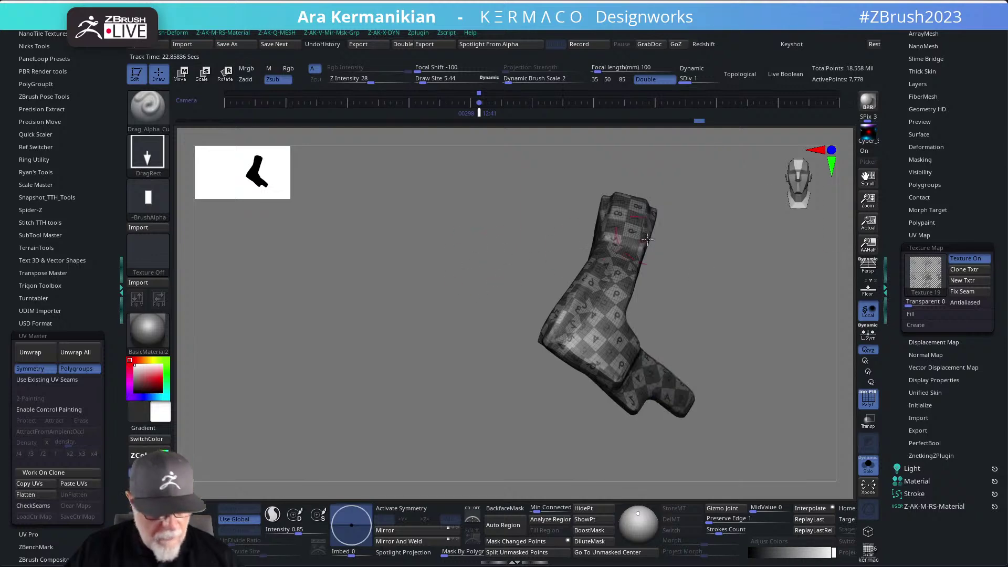
pyautogui.press('space')
pyautogui.click(792, 184)
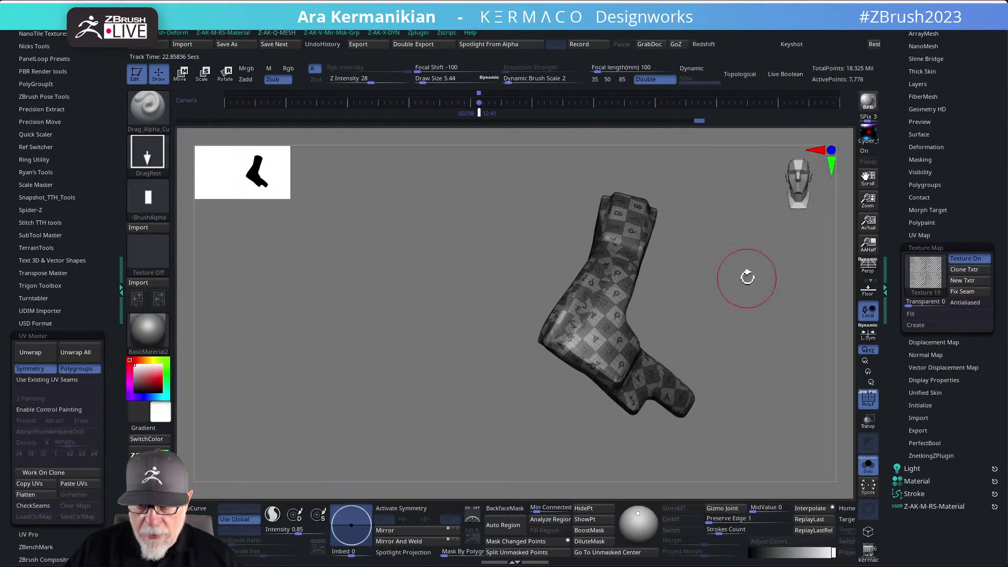
pyautogui.hotkey('ctrl', 'space')
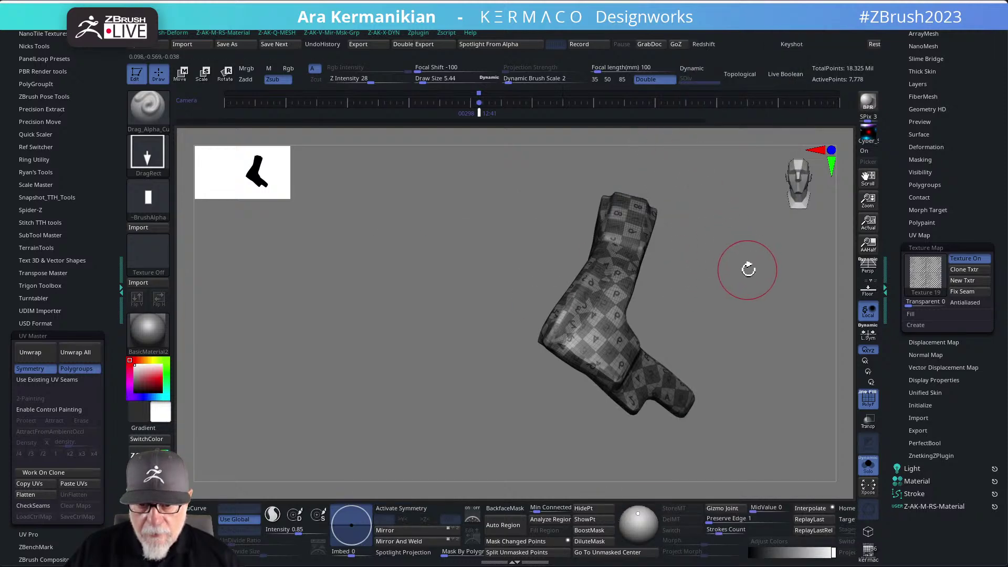
# Delete the hidden strap and recreate it with Mirror And Weld from the remaining one.
pyautogui.press('ctrl')
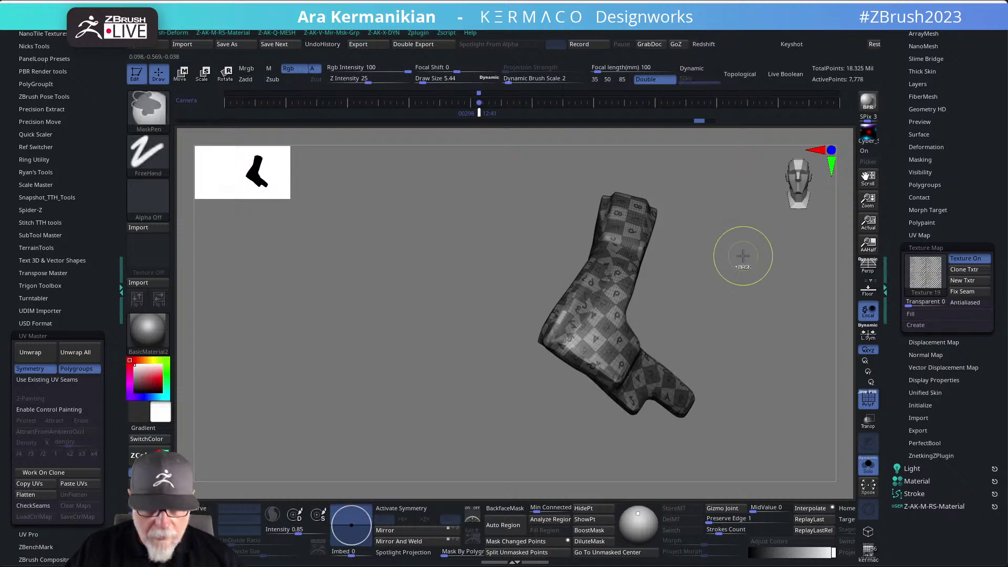
pyautogui.press('space')
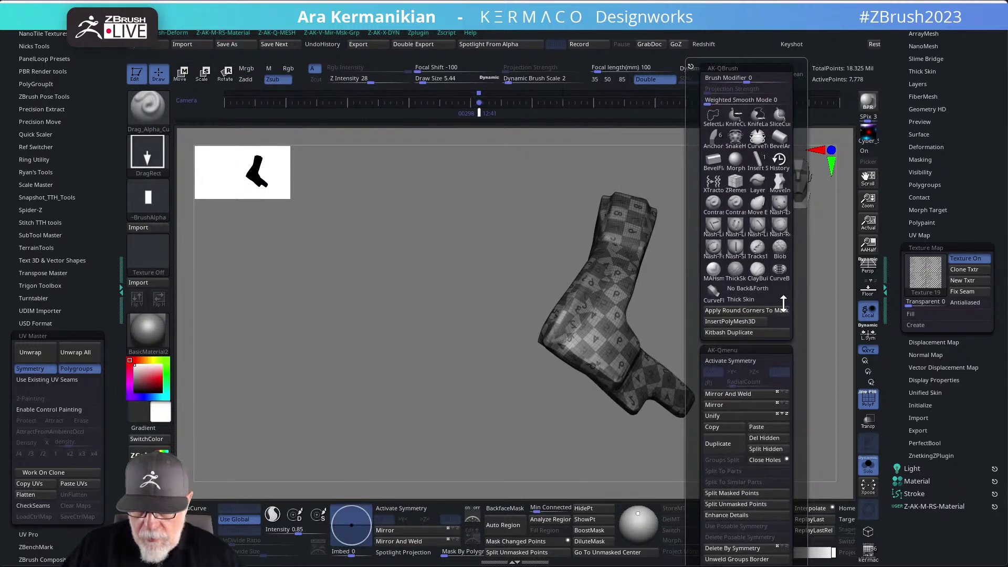
pyautogui.click(765, 449)
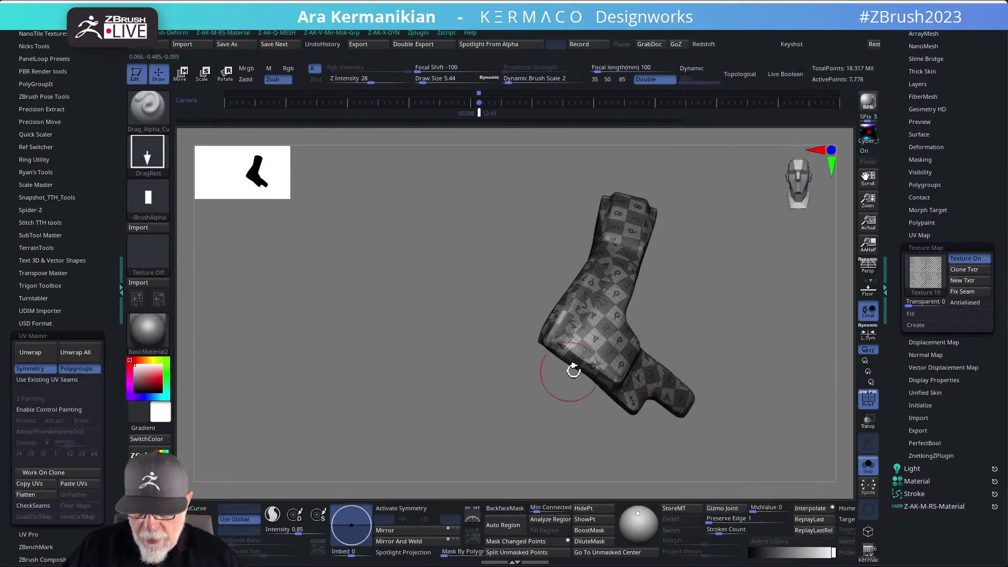
pyautogui.press('space')
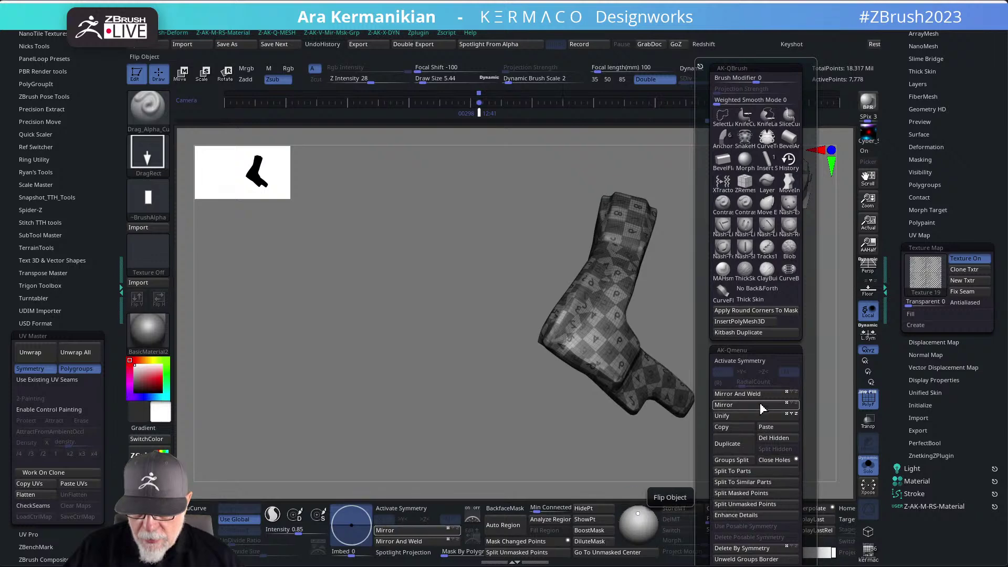
pyautogui.click(737, 394)
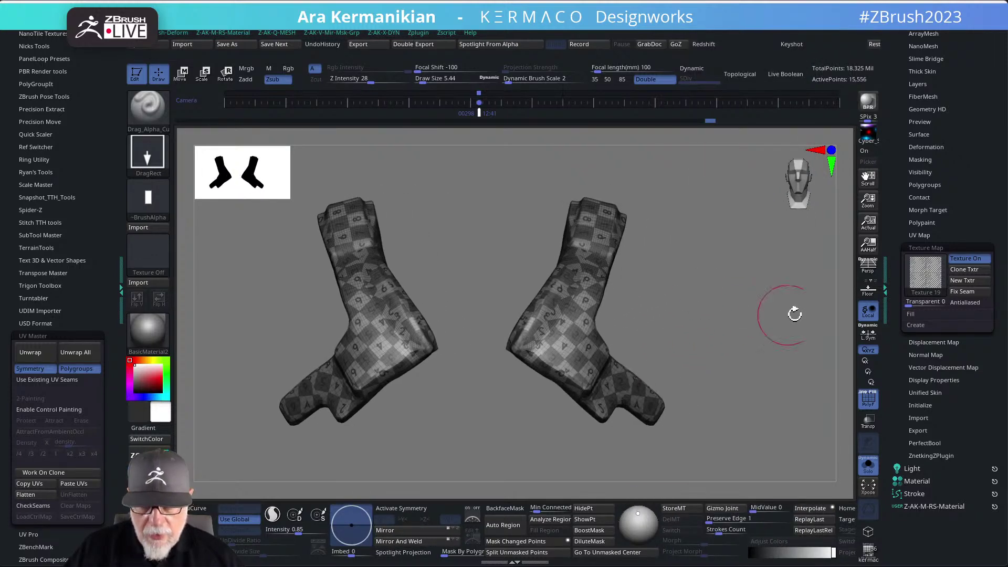
# Subdivide the mirrored straps twice to reach SDiv 3.
pyautogui.click(927, 274)
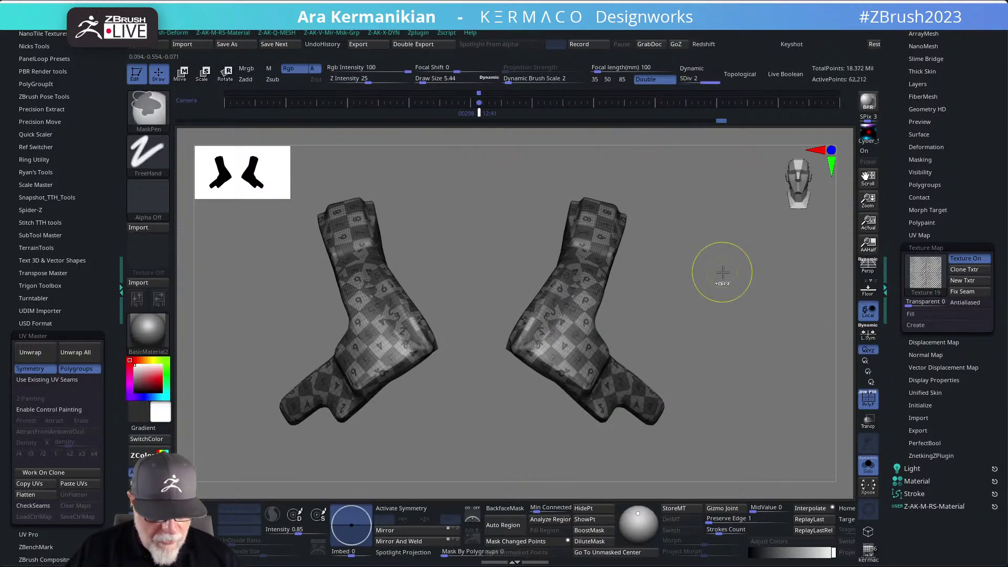
pyautogui.hotkey('ctrl', 'd')
pyautogui.hotkey('ctrl', 'd')
# Hide the polyframe, leave Solo mode to show the whole character, and set the straps' texture map to Texture Off.
pyautogui.click(868, 399)
pyautogui.click(868, 464)
pyautogui.keyDown('alt'); pyautogui.moveTo(733, 274); pyautogui.dragTo(666, 232); pyautogui.keyUp('alt')
pyautogui.click(929, 273)
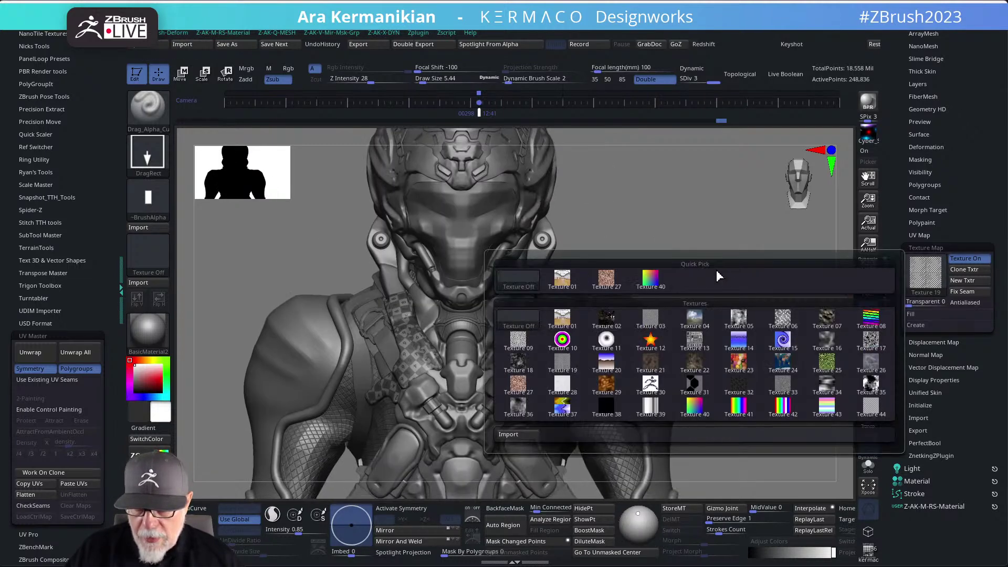
pyautogui.click(529, 314)
# Select the BevelFlat brush for working on the chest straps.
pyautogui.moveTo(736, 275); pyautogui.dragTo(688, 248)
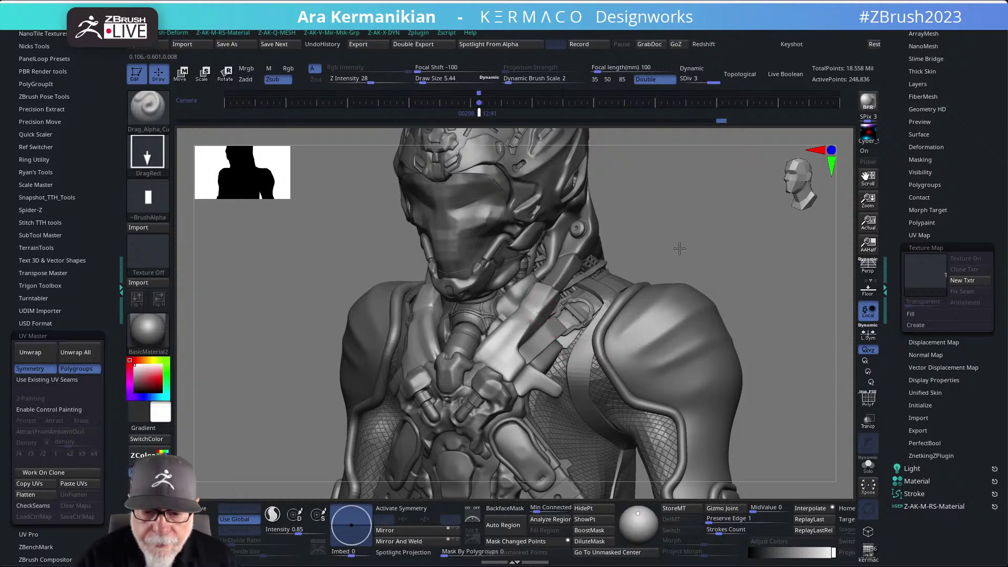
pyautogui.moveTo(682, 255); pyautogui.dragTo(675, 256)
pyautogui.press('ctrl')
pyautogui.press('space')
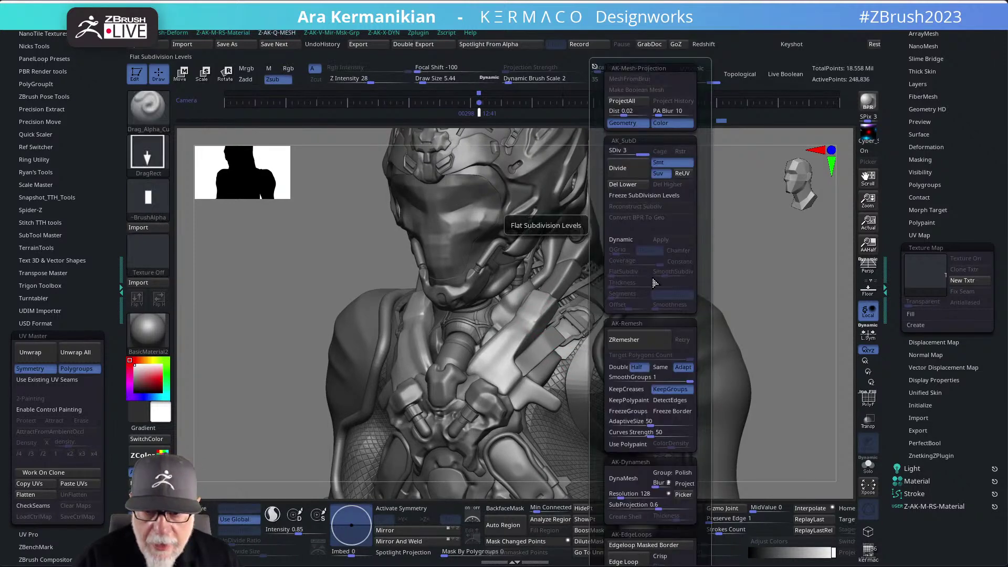
pyautogui.press('b')
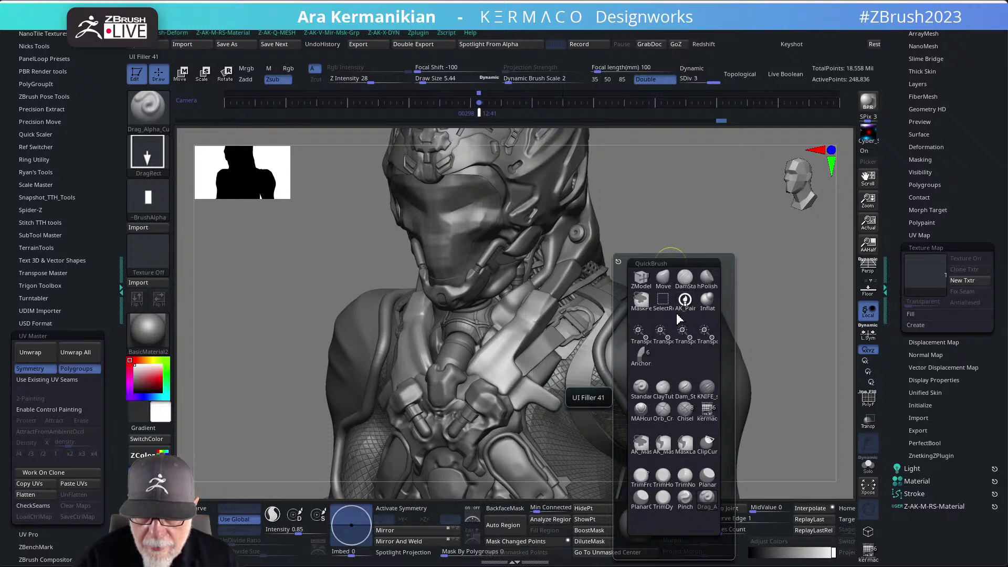
pyautogui.click(682, 302)
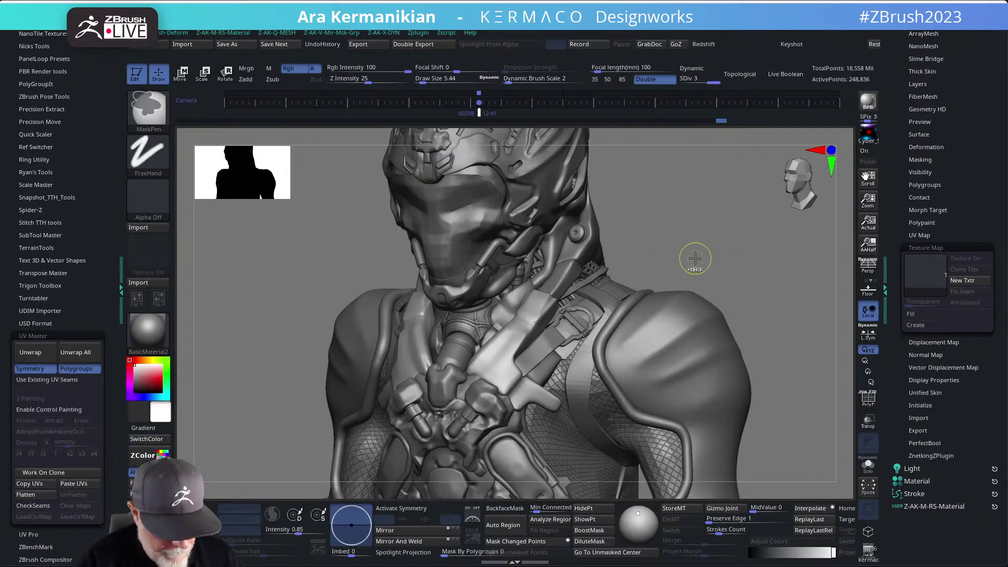
pyautogui.press('b')
pyautogui.click(666, 161)
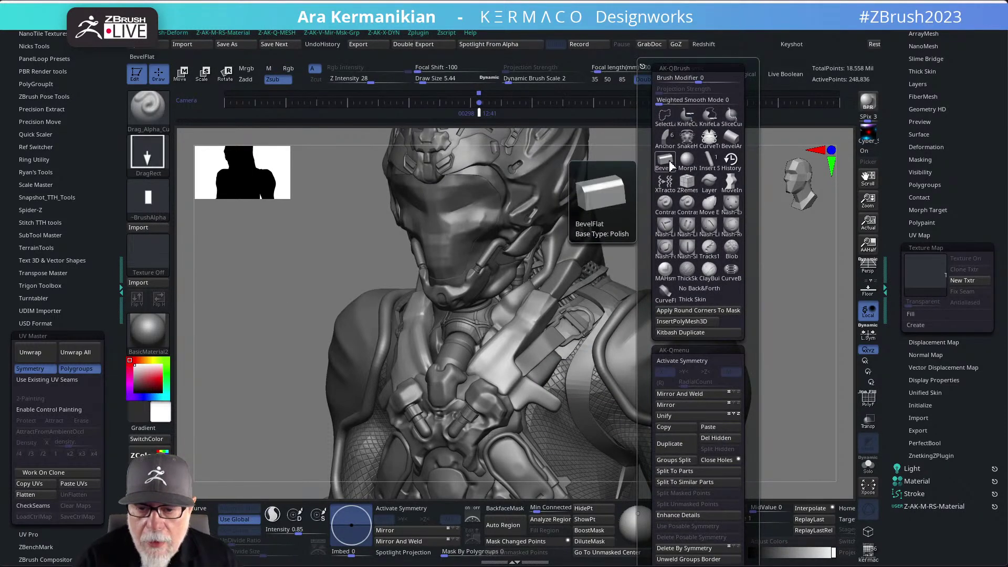
pyautogui.click(665, 161)
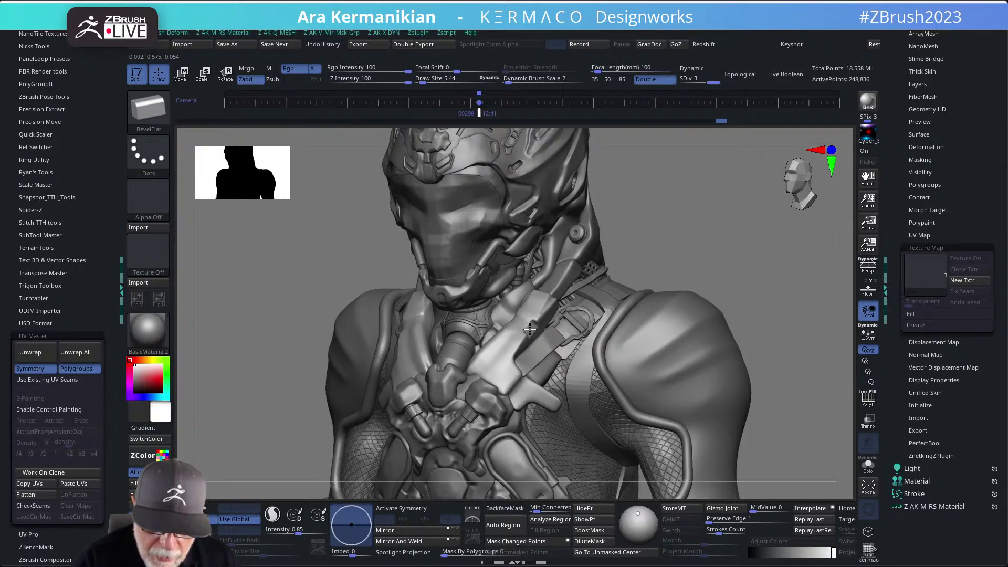
# Activate X symmetry for sculpting both chest straps together.
pyautogui.press('f')
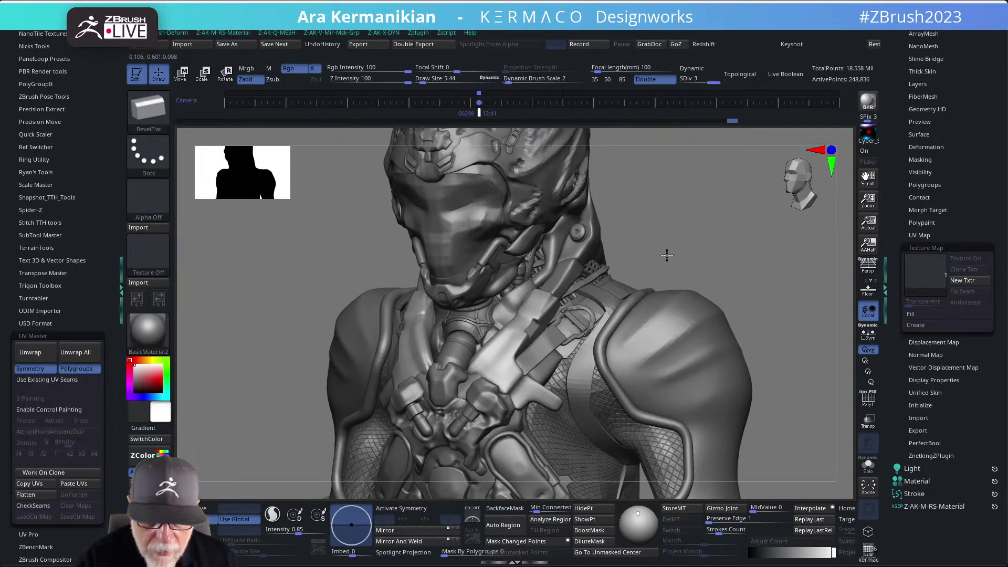
pyautogui.press('ctrl')
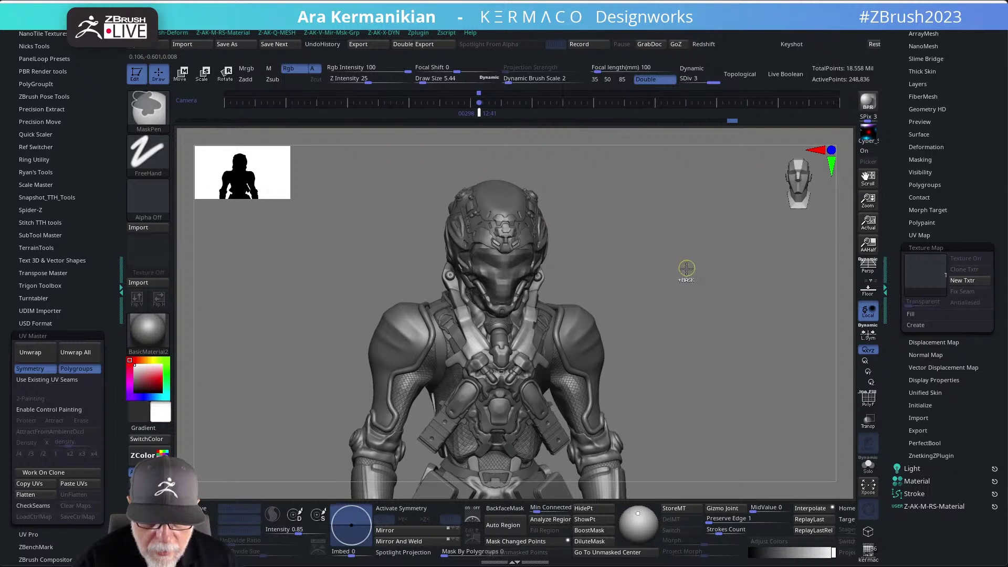
pyautogui.hotkey('ctrl', 'v')
pyautogui.click(670, 402)
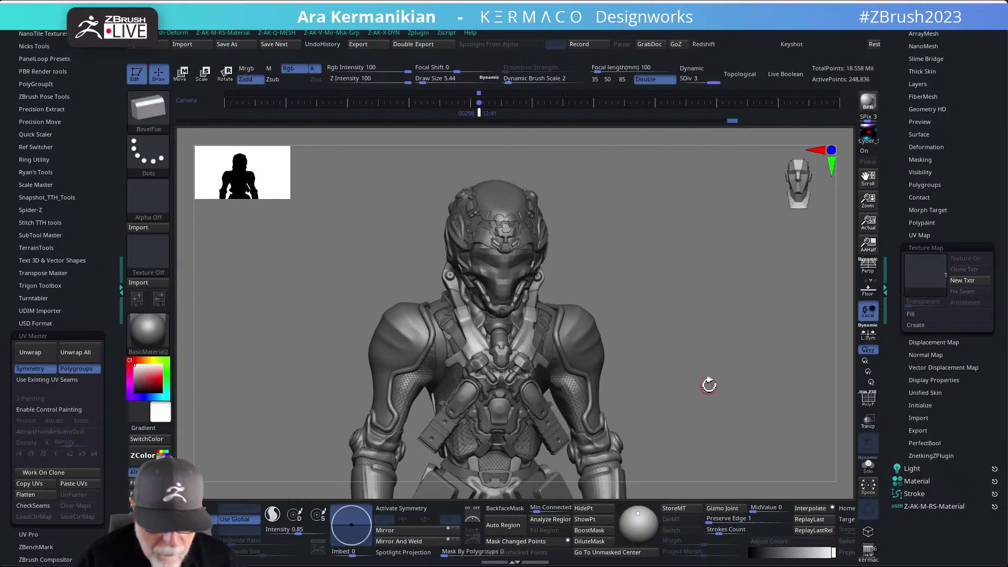
pyautogui.press('space')
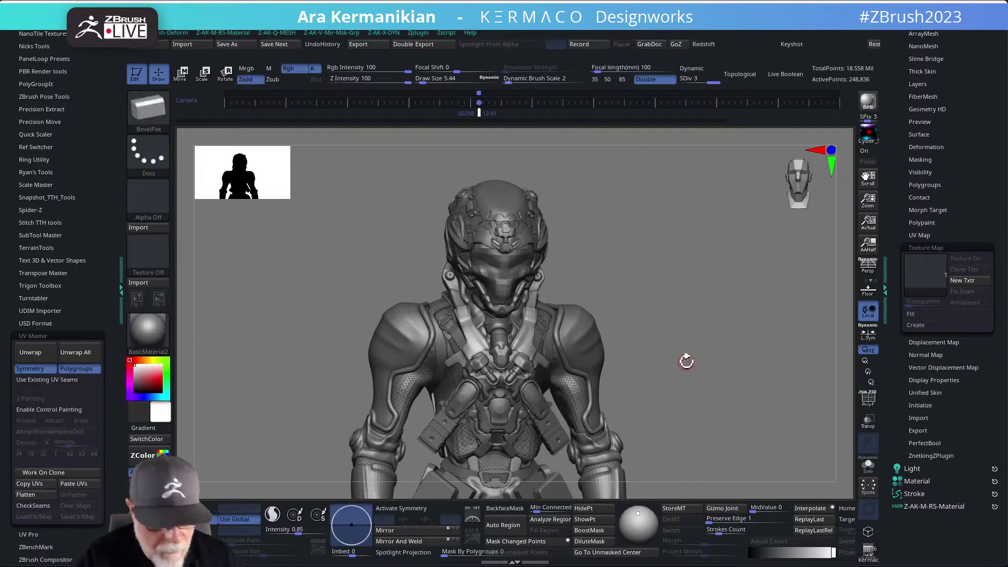
pyautogui.press('space')
pyautogui.click(689, 353)
pyautogui.moveTo(647, 275)
pyautogui.mouseDown()
pyautogui.moveTo(636, 296)
pyautogui.moveTo(533, 349)
pyautogui.mouseUp()
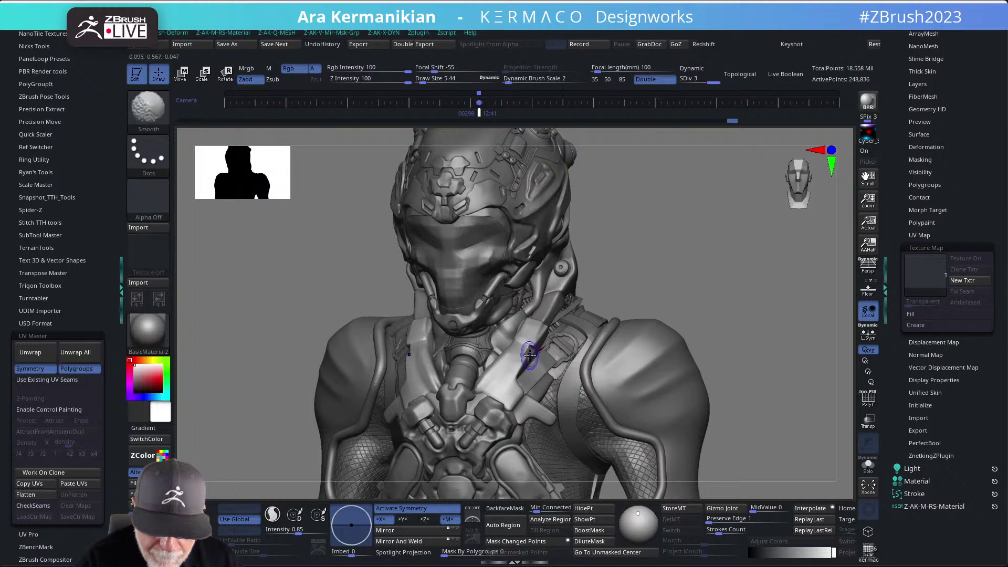
# Sculpt the edges of the chest straps' upper sections with BevelFlat at draw size 3.84, smoothing the strokes.
pyautogui.press('s')
pyautogui.moveTo(527, 354); pyautogui.dragTo(527, 352)
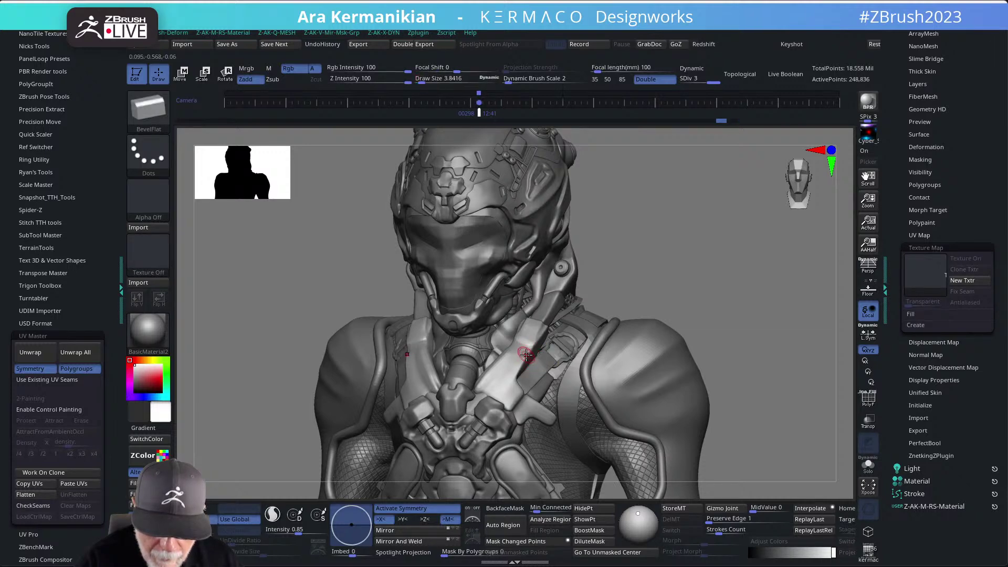
pyautogui.click(531, 355)
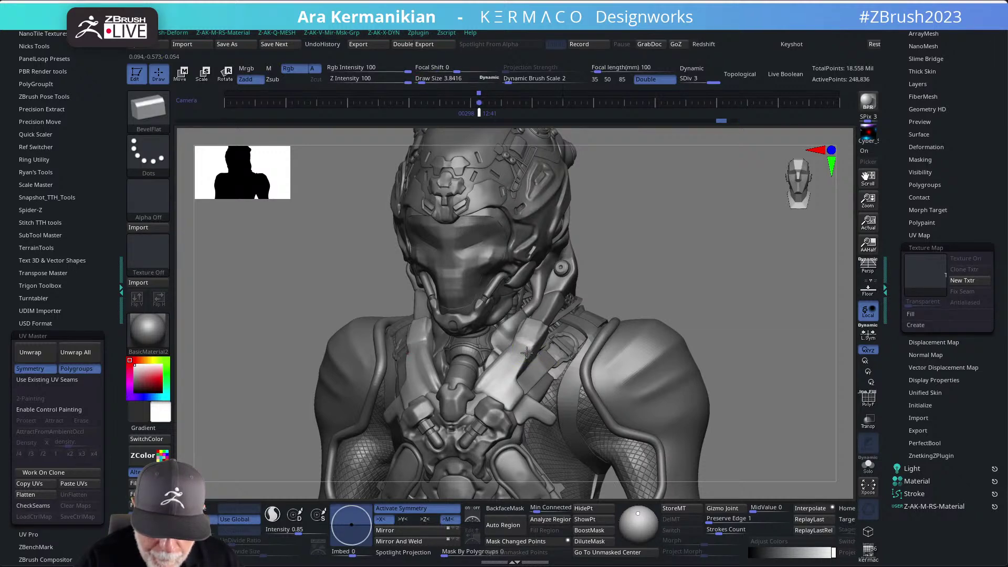
pyautogui.press('shift')
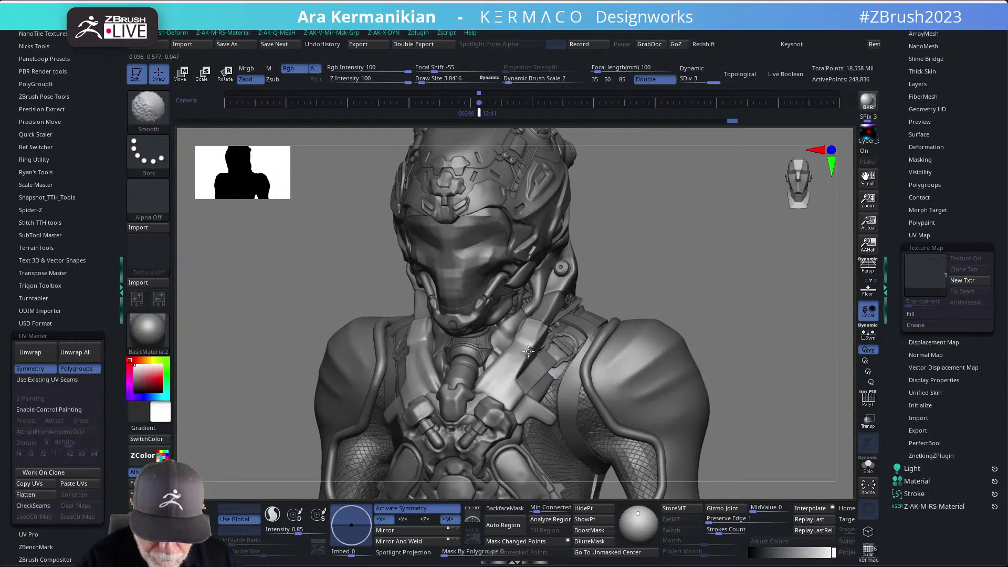
pyautogui.press('f')
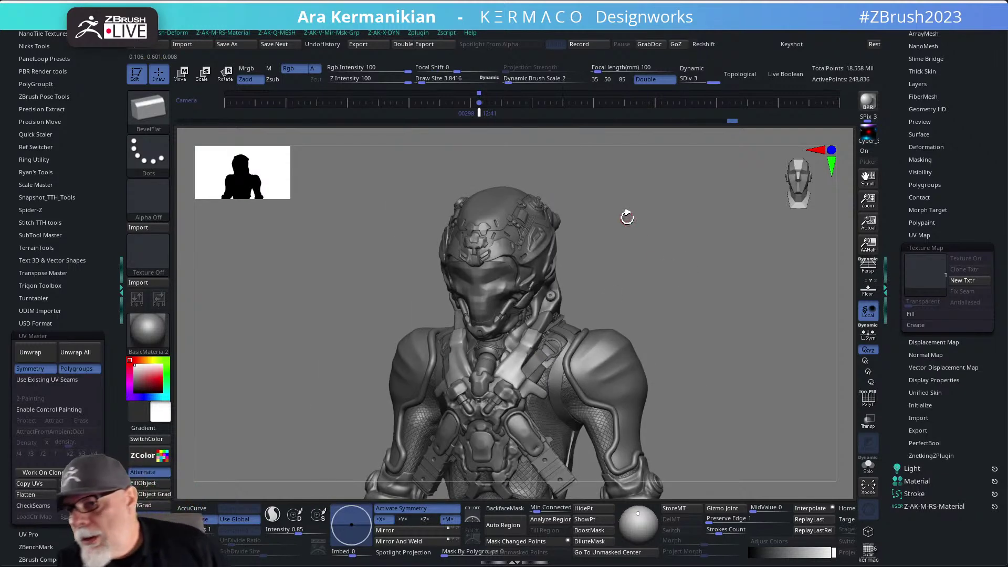
pyautogui.moveTo(639, 250); pyautogui.dragTo(525, 339)
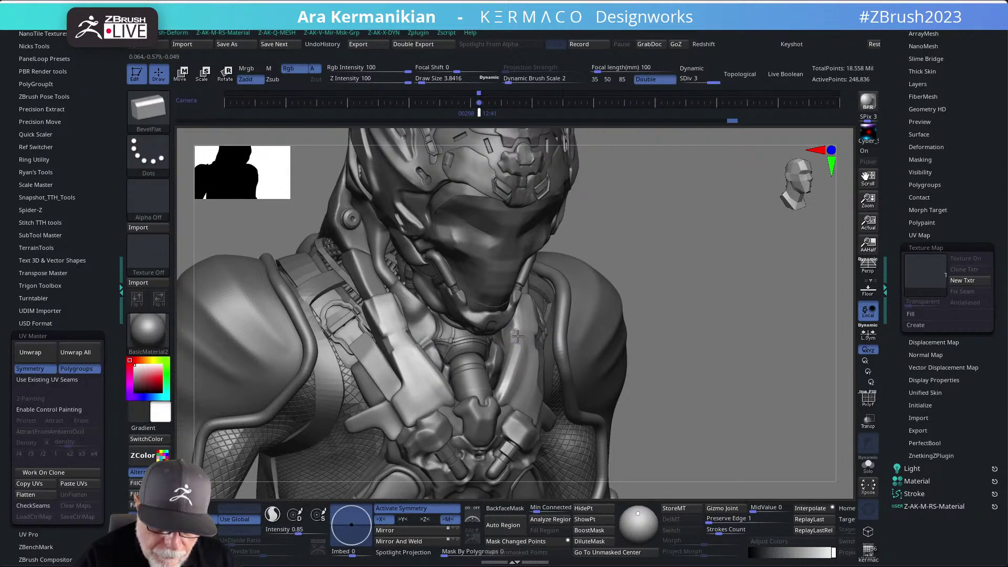
# Adjust the chest straps' shape near the collar with the Move brush and smooth them.
pyautogui.keyDown('shift'); pyautogui.moveTo(682, 248); pyautogui.dragTo(517, 344); pyautogui.keyUp('shift')
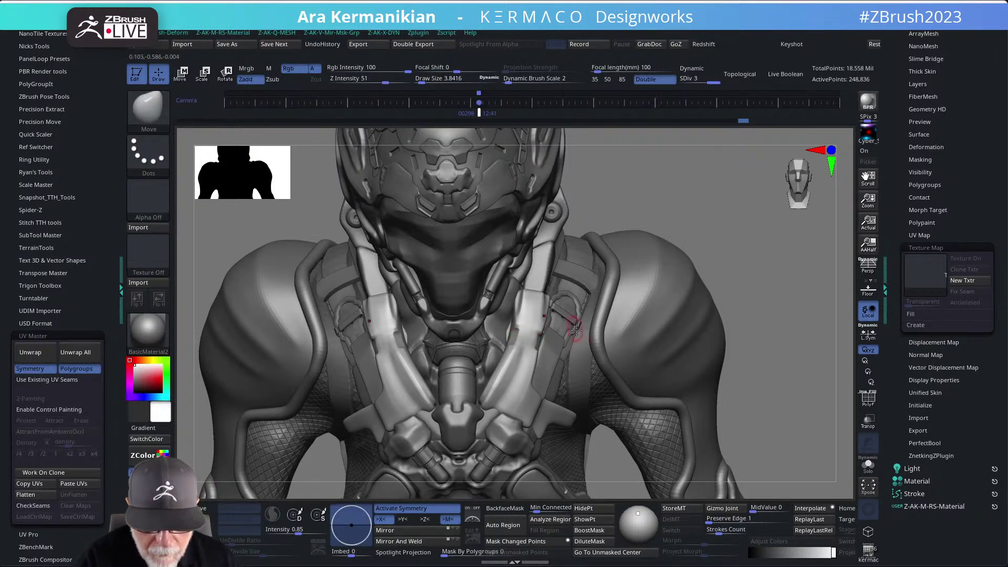
pyautogui.press('shift')
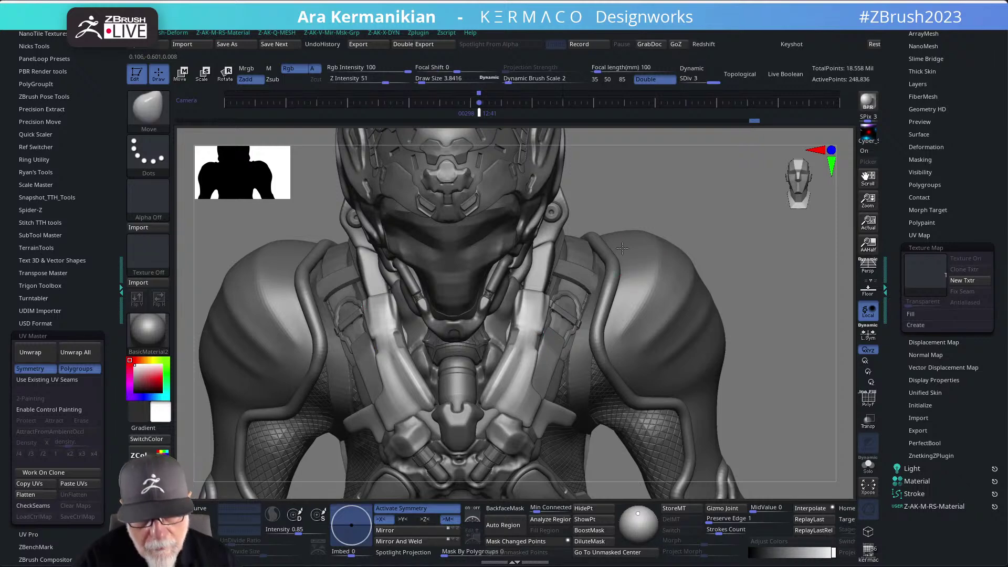
pyautogui.press('f')
pyautogui.moveTo(664, 241); pyautogui.dragTo(485, 355)
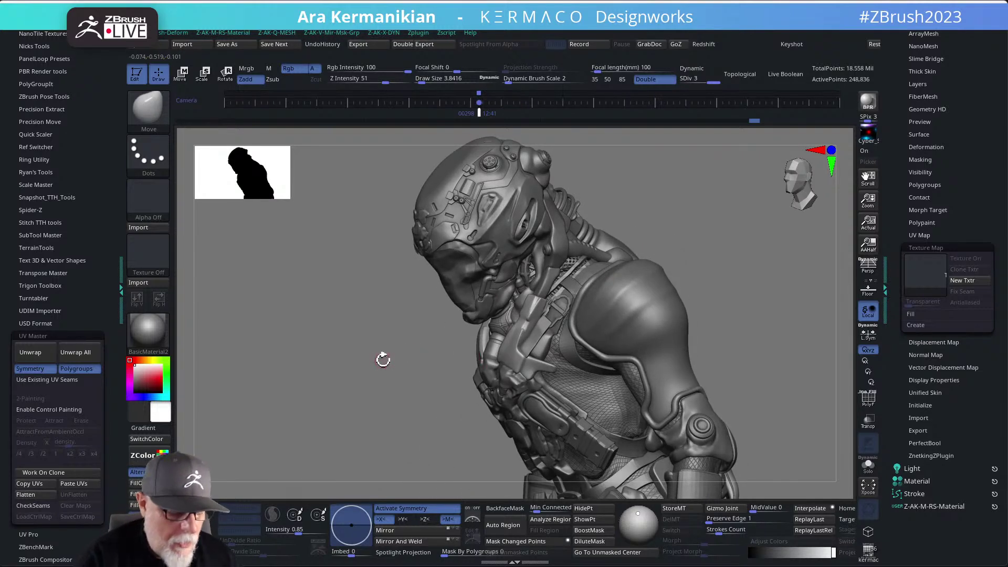
# Subdivide the chest straps to SDiv 4 and select the Drag_Alpha_Custom_Brush.
pyautogui.press('d')
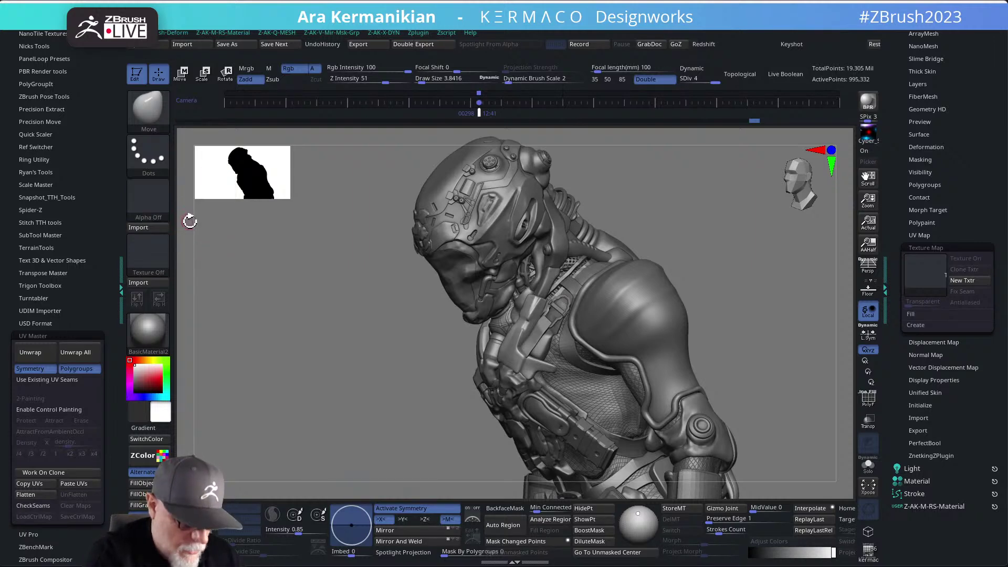
pyautogui.press('b')
pyautogui.press('b')
pyautogui.click(269, 516)
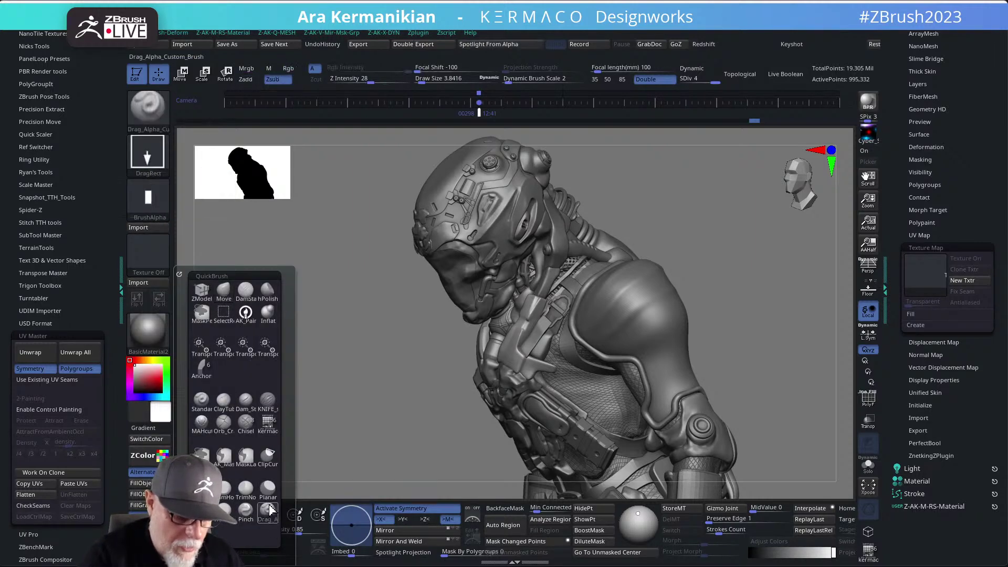
pyautogui.click(149, 253)
pyautogui.moveTo(695, 238)
pyautogui.keyDown('alt'); pyautogui.mouseDown()
pyautogui.moveTo(706, 238)
pyautogui.moveTo(676, 243)
pyautogui.mouseUp(); pyautogui.keyUp('alt')
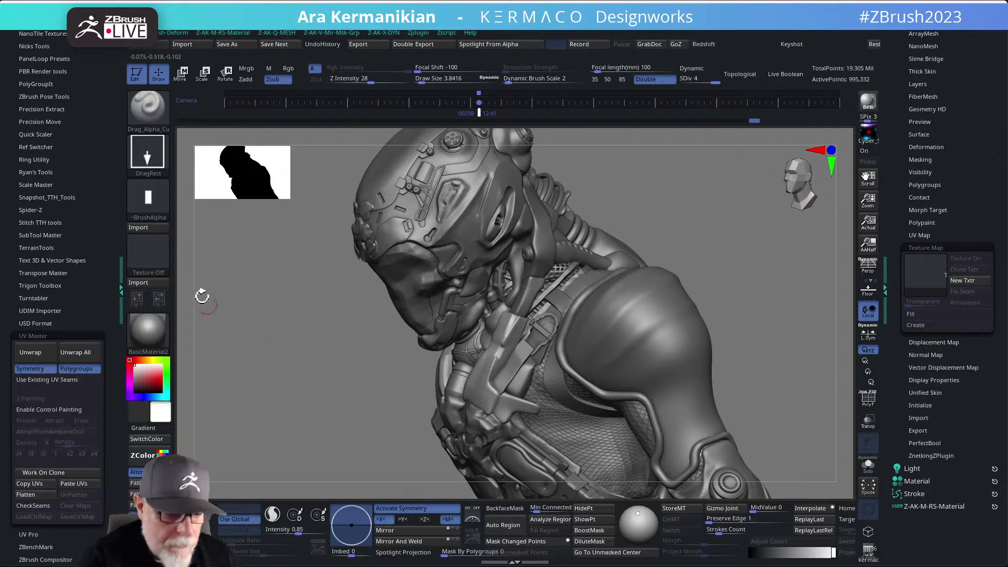
# Try the Ovale and __4 - Copy alphas for stamping detail onto the straps' upper sections.
pyautogui.click(163, 205)
pyautogui.click(294, 384)
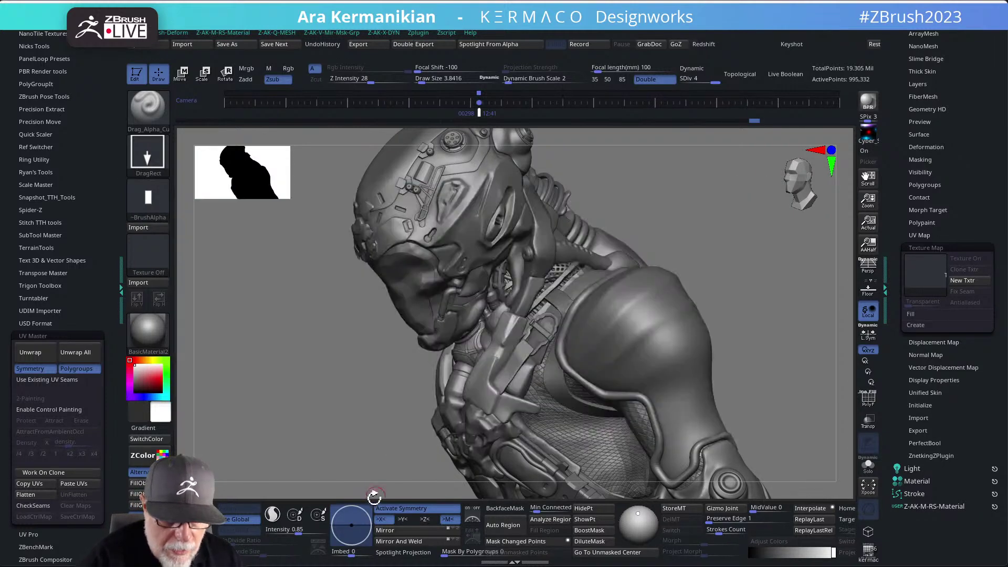
pyautogui.click(148, 198)
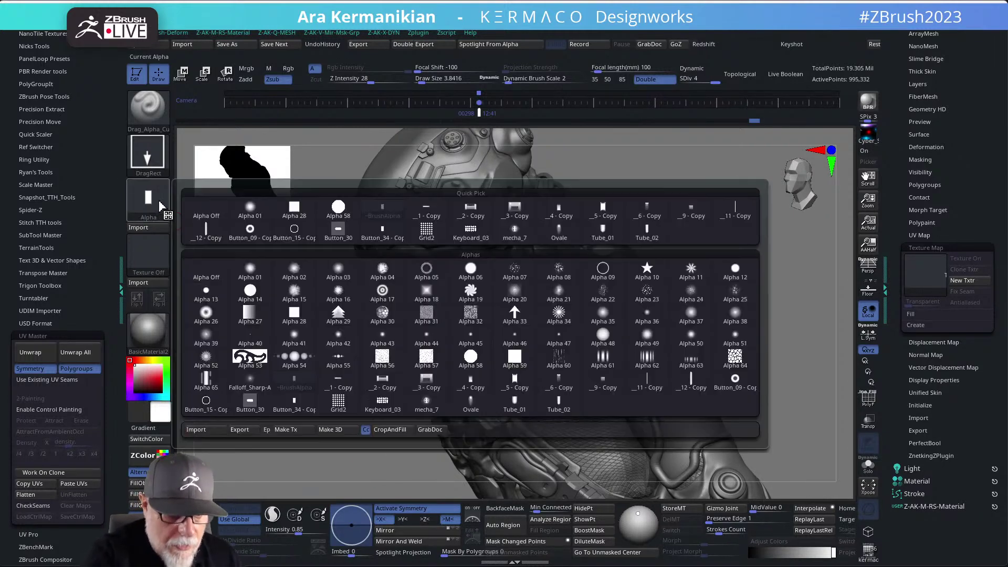
pyautogui.click(481, 404)
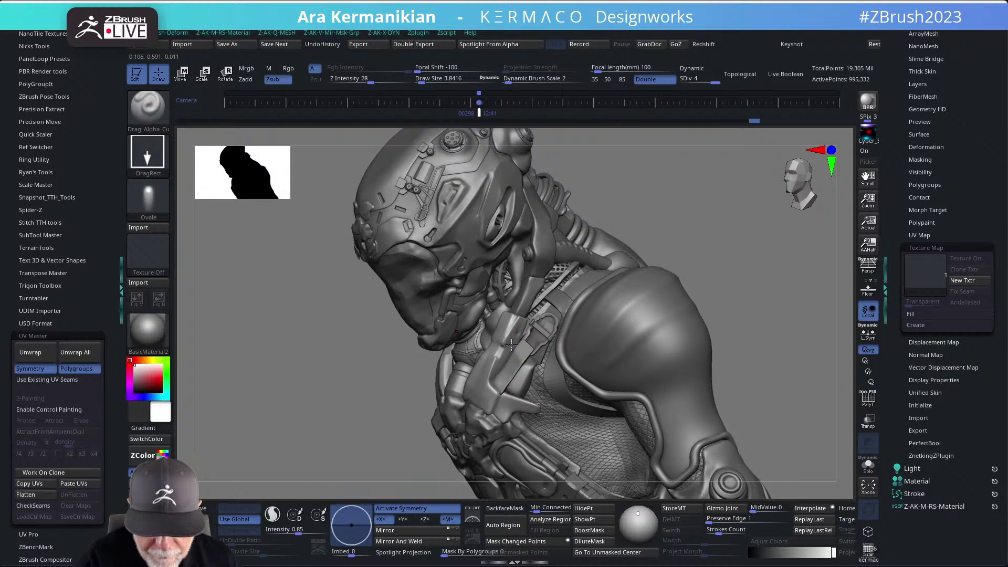
pyautogui.click(163, 204)
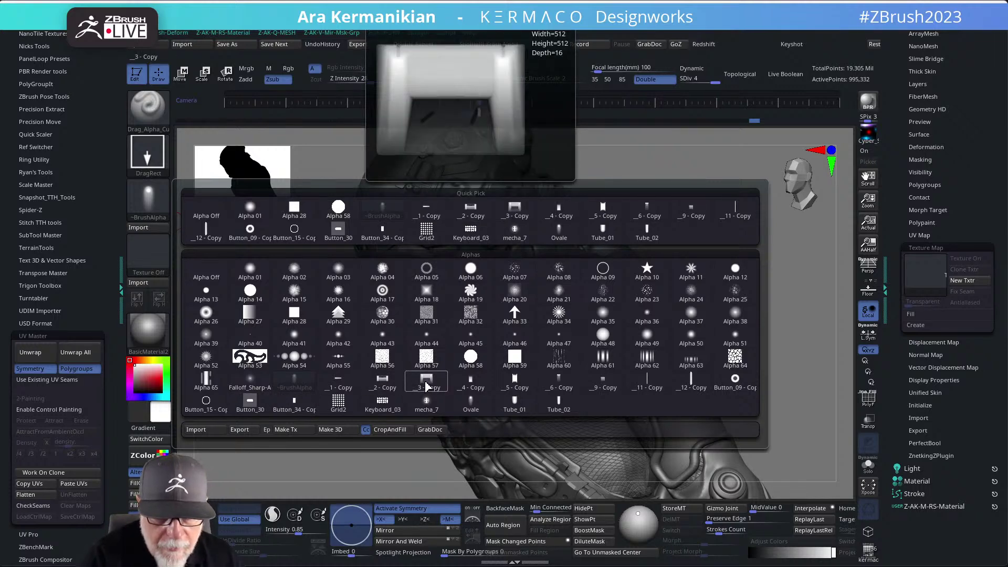
pyautogui.click(471, 386)
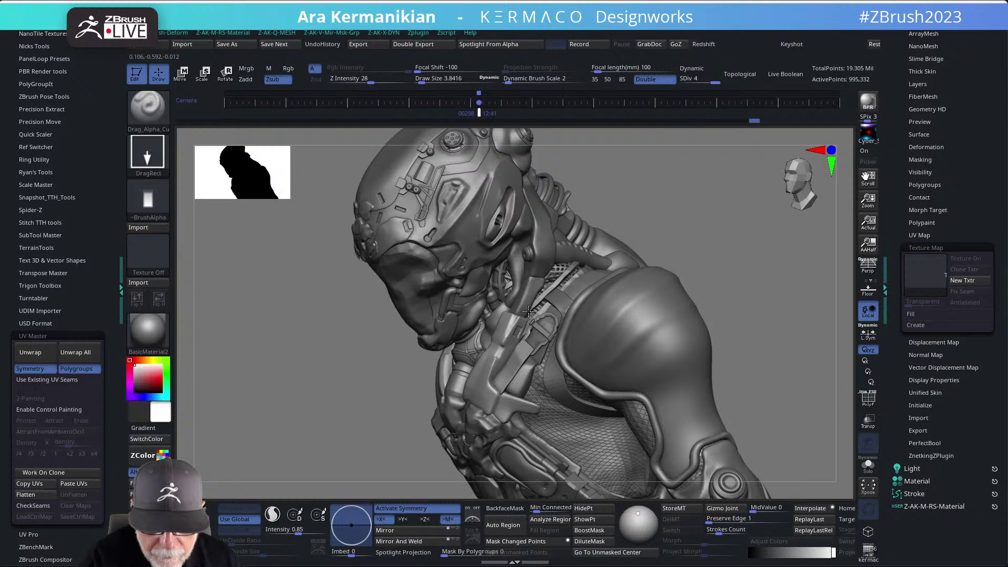
pyautogui.press('shift')
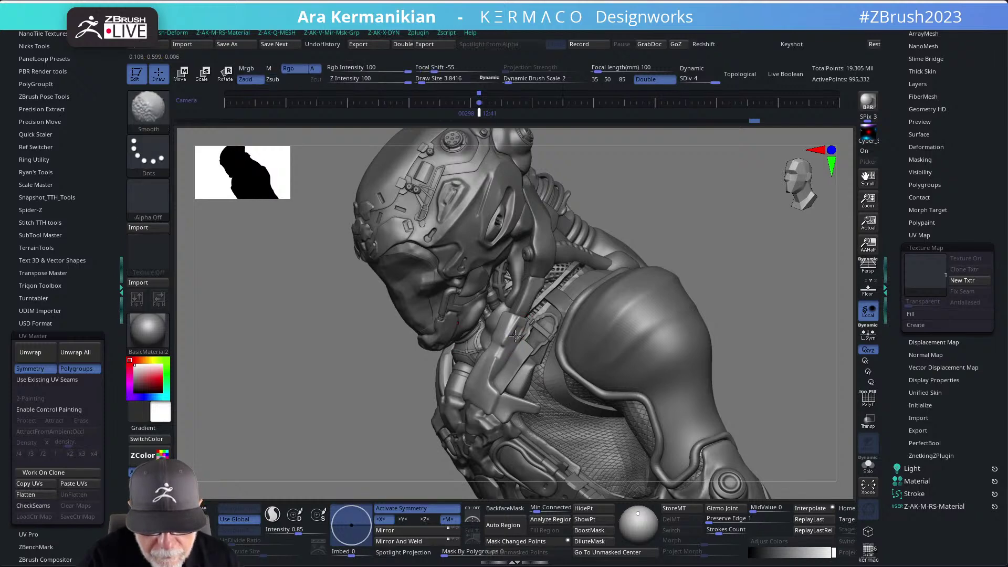
pyautogui.keyDown('shift'); pyautogui.moveTo(520, 327); pyautogui.dragTo(516, 333); pyautogui.keyUp('shift')
pyautogui.moveTo(657, 247)
pyautogui.mouseDown()
pyautogui.moveTo(641, 241)
pyautogui.moveTo(677, 239)
pyautogui.moveTo(666, 227)
pyautogui.moveTo(641, 243)
pyautogui.moveTo(671, 274)
pyautogui.moveTo(637, 234)
pyautogui.moveTo(675, 254)
pyautogui.moveTo(637, 234)
pyautogui.mouseUp()
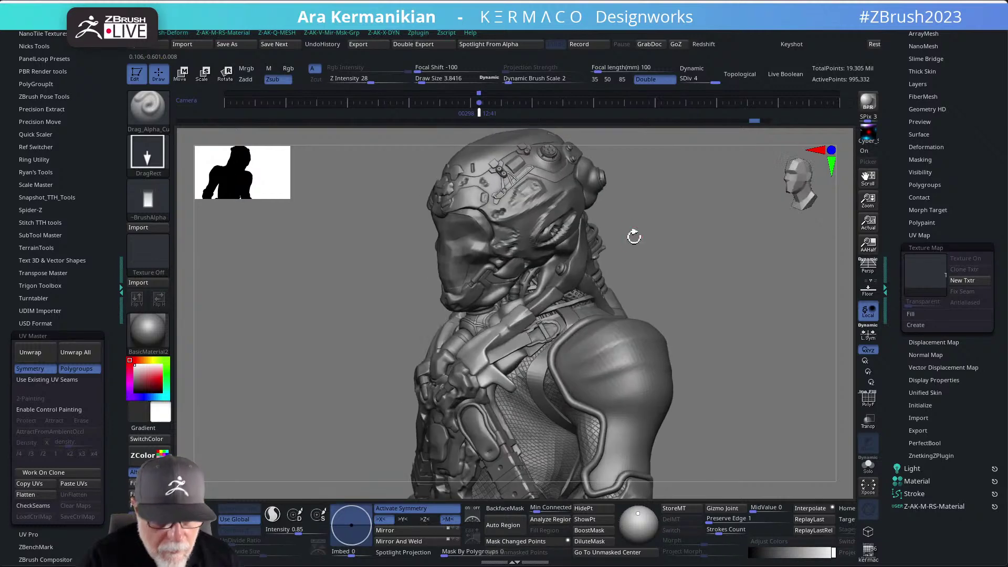
# Stamp the __5 - Copy alpha into the straps' upper sections, undoing the misplaced stamps.
pyautogui.click(148, 201)
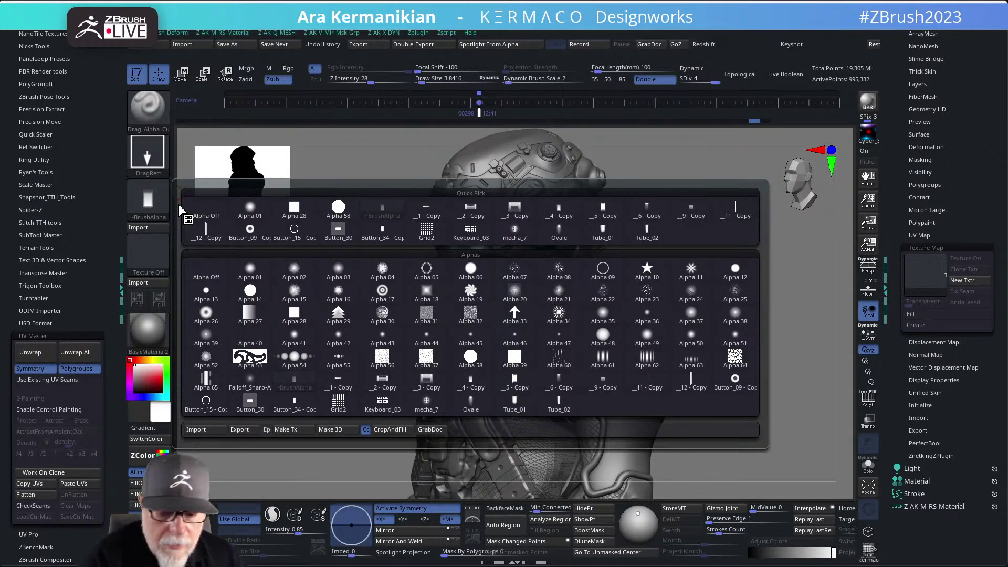
pyautogui.click(512, 379)
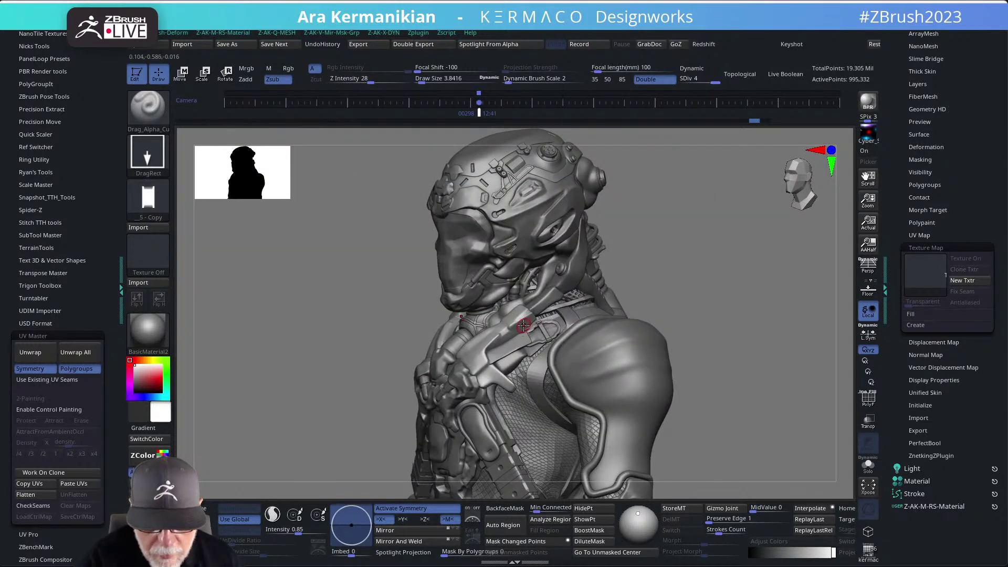
pyautogui.hotkey('ctrl', 'z')
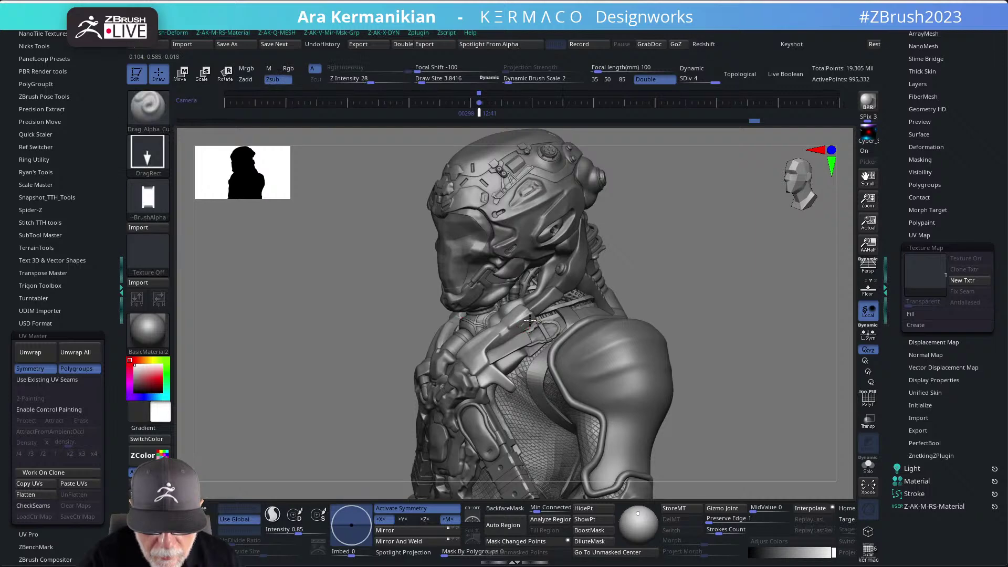
pyautogui.moveTo(534, 318); pyautogui.dragTo(534, 321)
pyautogui.hotkey('ctrl', 'z')
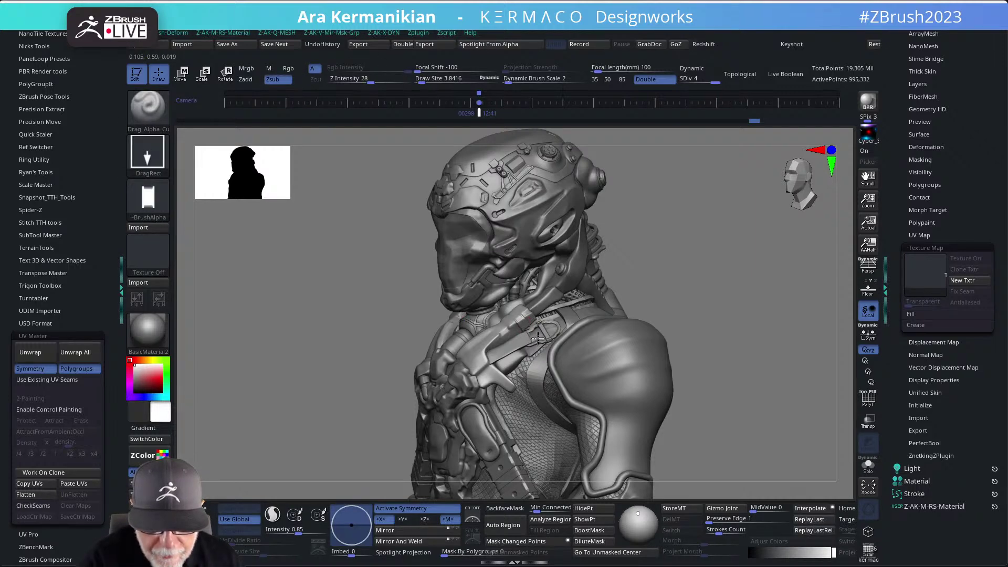
pyautogui.moveTo(636, 261); pyautogui.dragTo(523, 323)
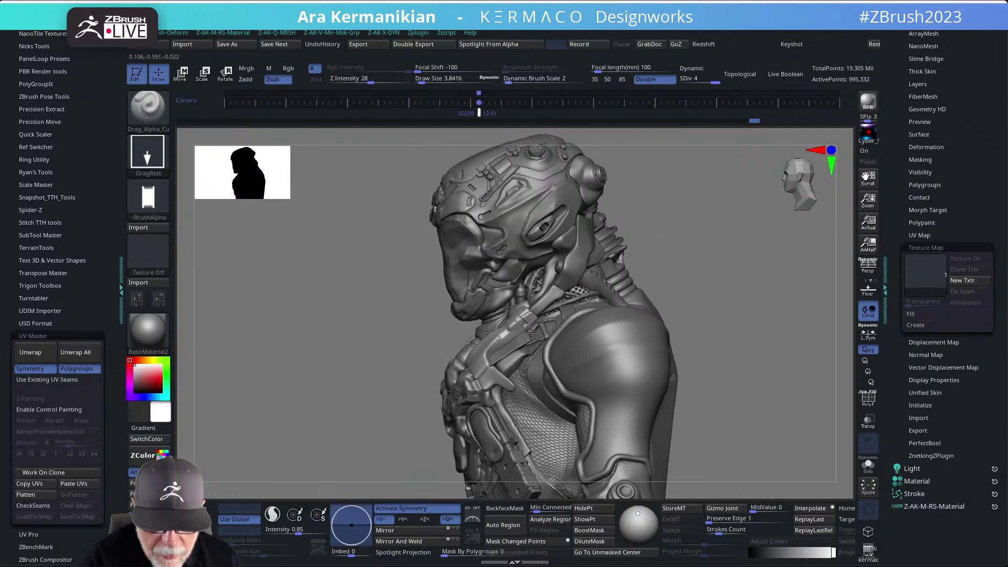
pyautogui.moveTo(700, 237)
pyautogui.mouseDown()
pyautogui.moveTo(710, 232)
pyautogui.moveTo(688, 231)
pyautogui.moveTo(695, 247)
pyautogui.moveTo(683, 265)
pyautogui.mouseUp()
pyautogui.moveTo(614, 281)
pyautogui.keyDown('alt'); pyautogui.mouseDown()
pyautogui.moveTo(623, 250)
pyautogui.moveTo(609, 245)
pyautogui.moveTo(619, 236)
pyautogui.moveTo(646, 241)
pyautogui.moveTo(628, 261)
pyautogui.moveTo(656, 274)
pyautogui.moveTo(632, 282)
pyautogui.mouseUp(); pyautogui.keyUp('alt')
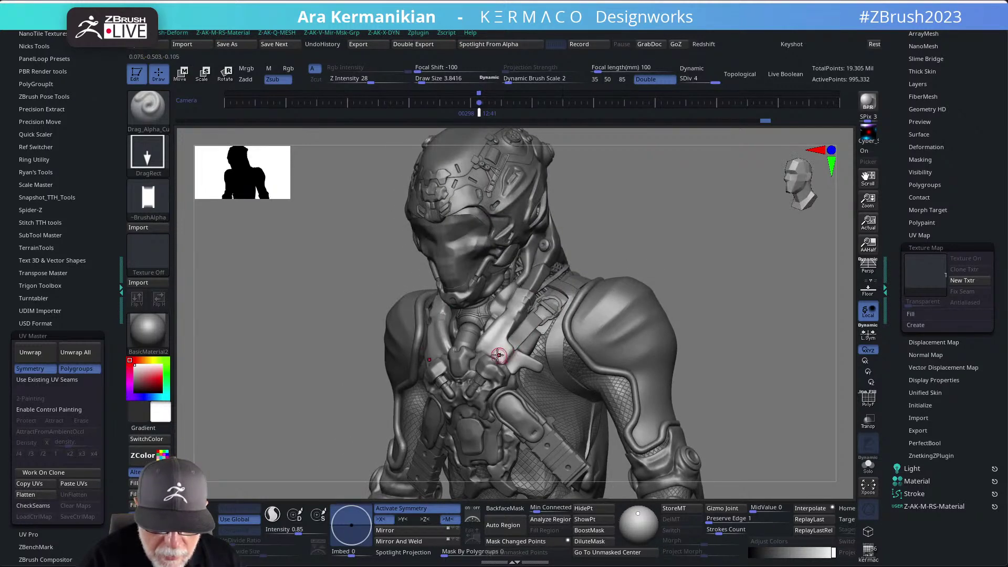
pyautogui.hotkey('ctrl', 'z')
# Stamp the mecha_7 alpha as a round detail on the lower part of both chest straps.
pyautogui.click(162, 205)
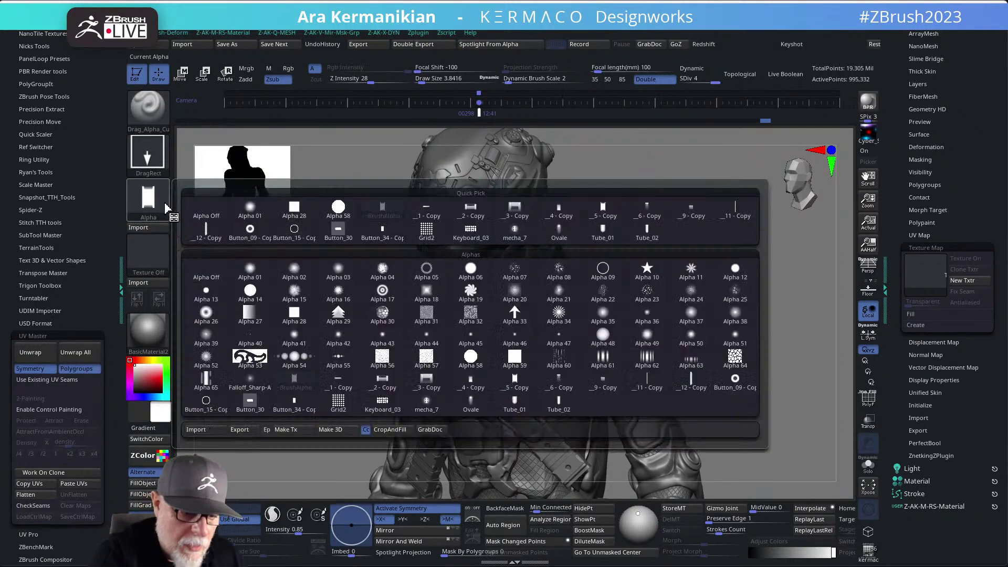
pyautogui.click(442, 406)
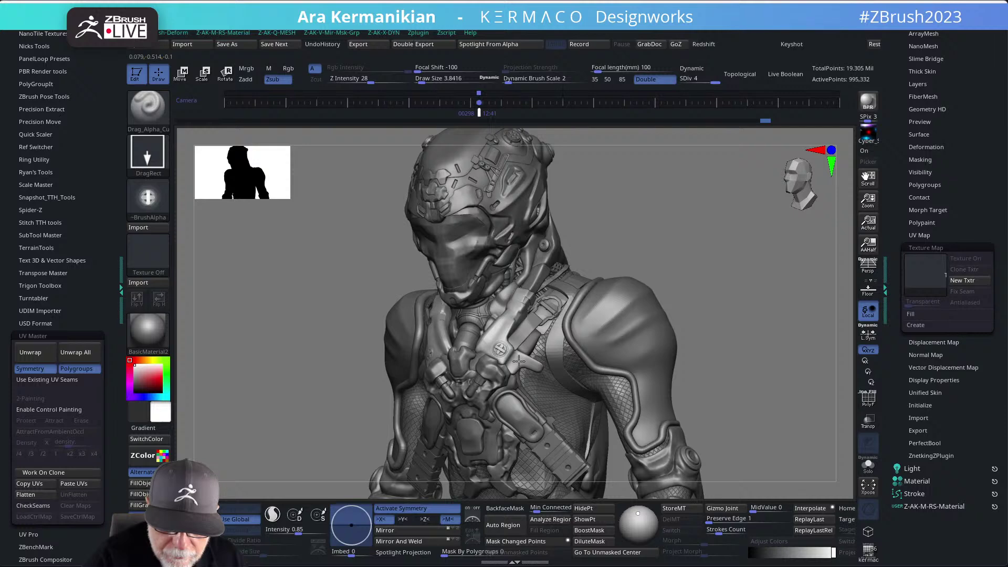
pyautogui.keyDown('shift'); pyautogui.moveTo(677, 244); pyautogui.dragTo(514, 311); pyautogui.keyUp('shift')
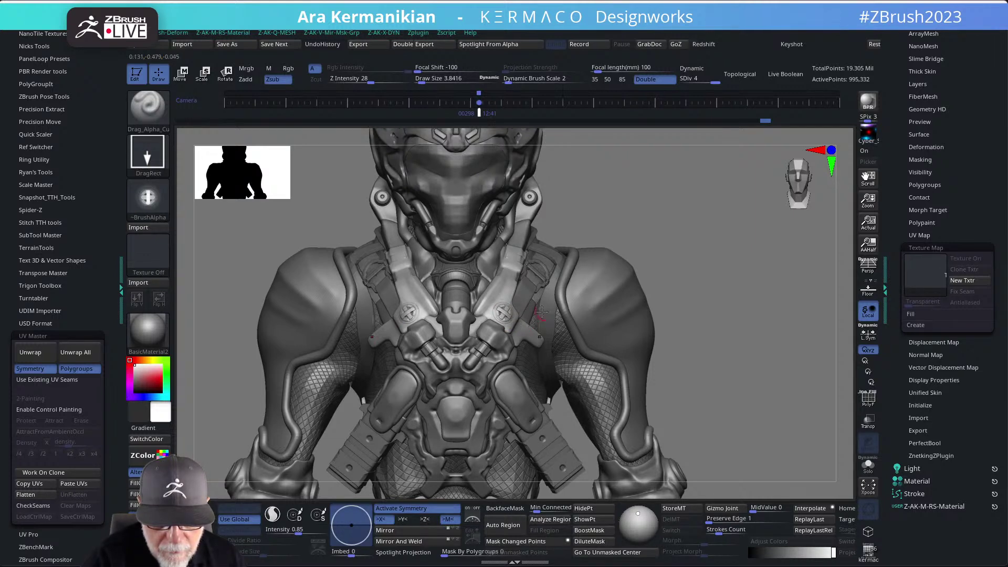
pyautogui.press('f')
pyautogui.moveTo(632, 247)
pyautogui.mouseDown()
pyautogui.moveTo(647, 250)
pyautogui.moveTo(619, 241)
pyautogui.moveTo(507, 316)
pyautogui.mouseUp()
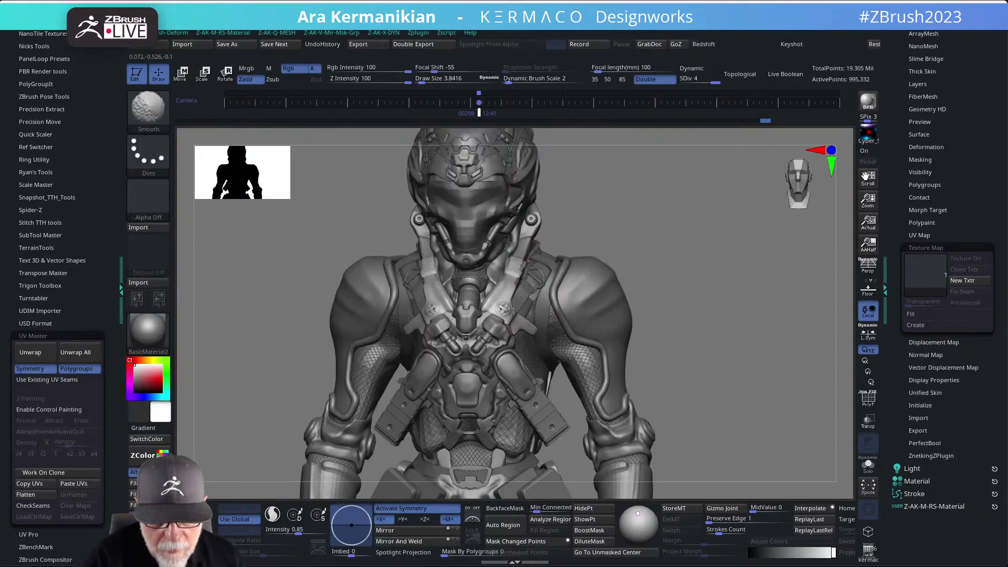
pyautogui.press('f')
pyautogui.moveTo(627, 259)
pyautogui.mouseDown()
pyautogui.moveTo(606, 271)
pyautogui.moveTo(610, 246)
pyautogui.moveTo(671, 261)
pyautogui.moveTo(612, 259)
pyautogui.moveTo(609, 245)
pyautogui.moveTo(630, 238)
pyautogui.moveTo(627, 254)
pyautogui.moveTo(662, 281)
pyautogui.moveTo(520, 310)
pyautogui.mouseUp()
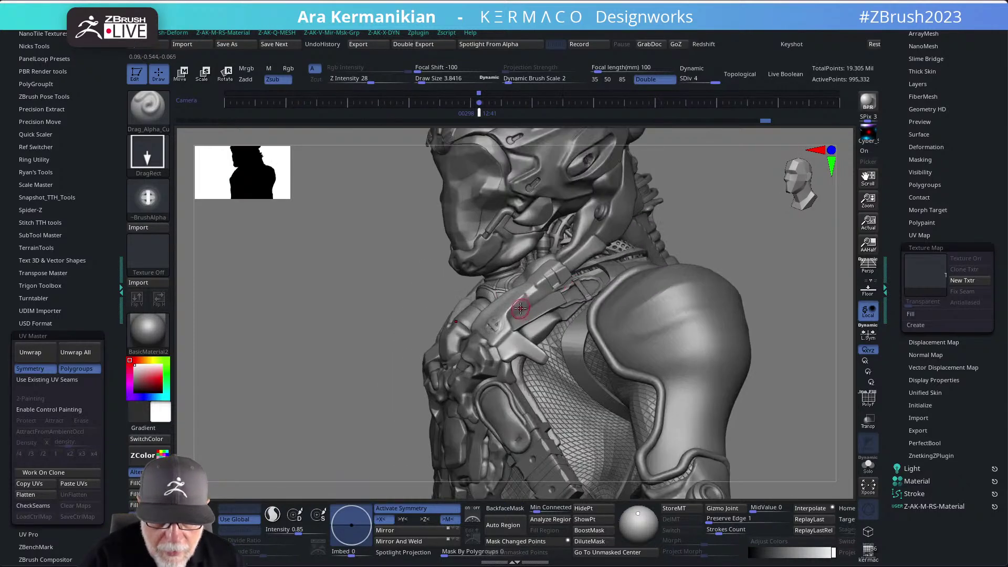
pyautogui.moveTo(675, 226); pyautogui.dragTo(524, 303)
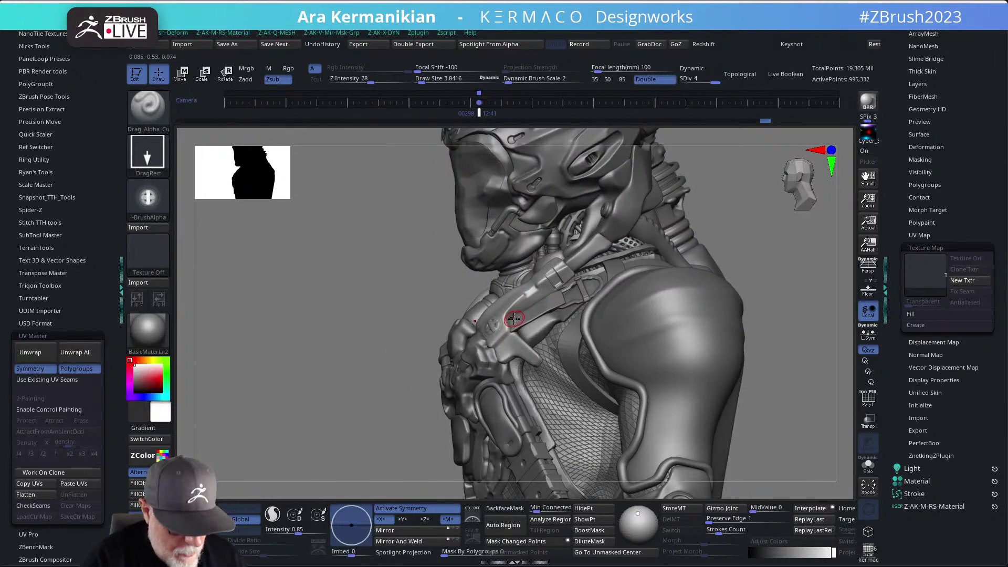
# Carve creases along the outer side of the chest straps with DamStandard and smooth them.
pyautogui.press('b')
pyautogui.press('d')
pyautogui.press('s')
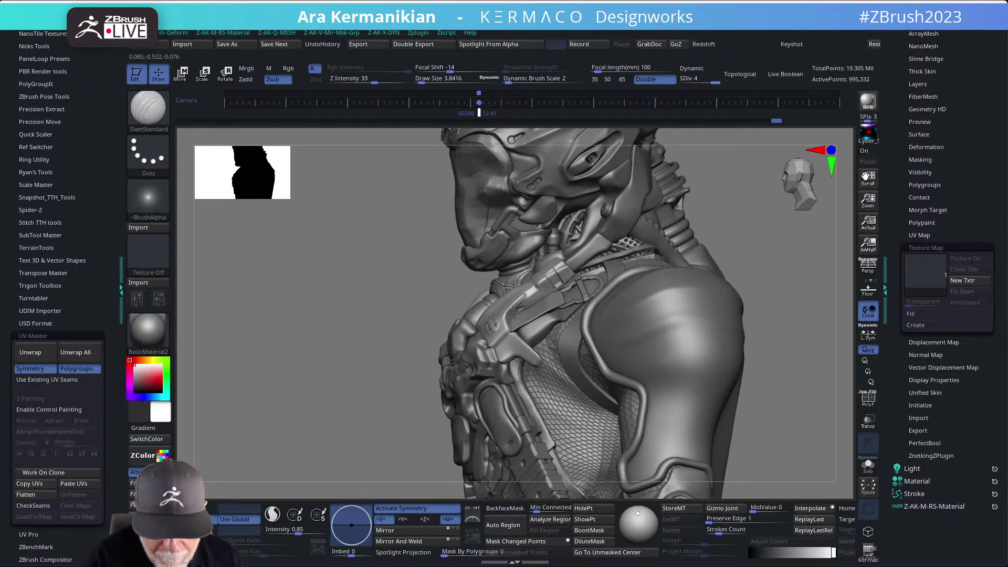
pyautogui.press('shift')
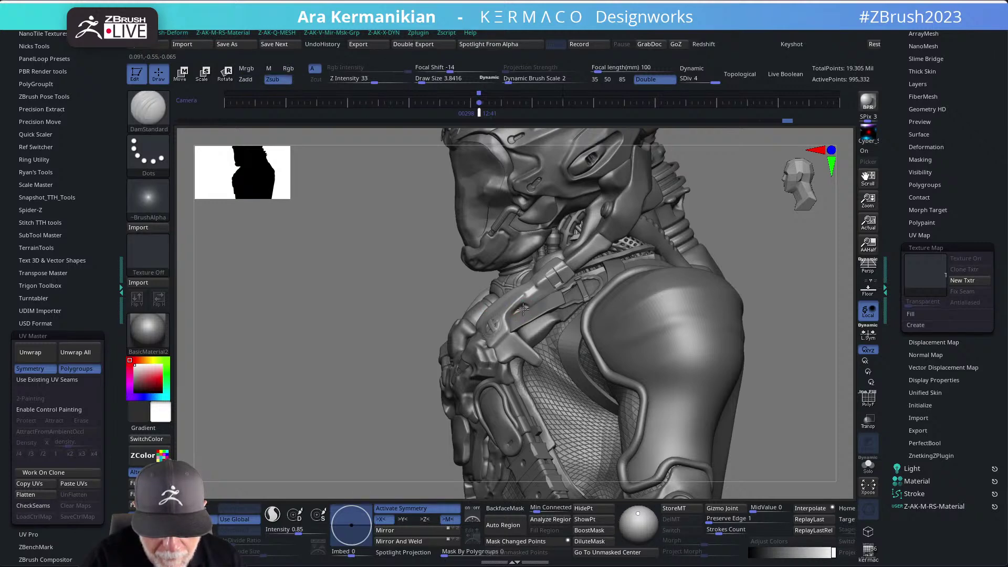
pyautogui.press('shift')
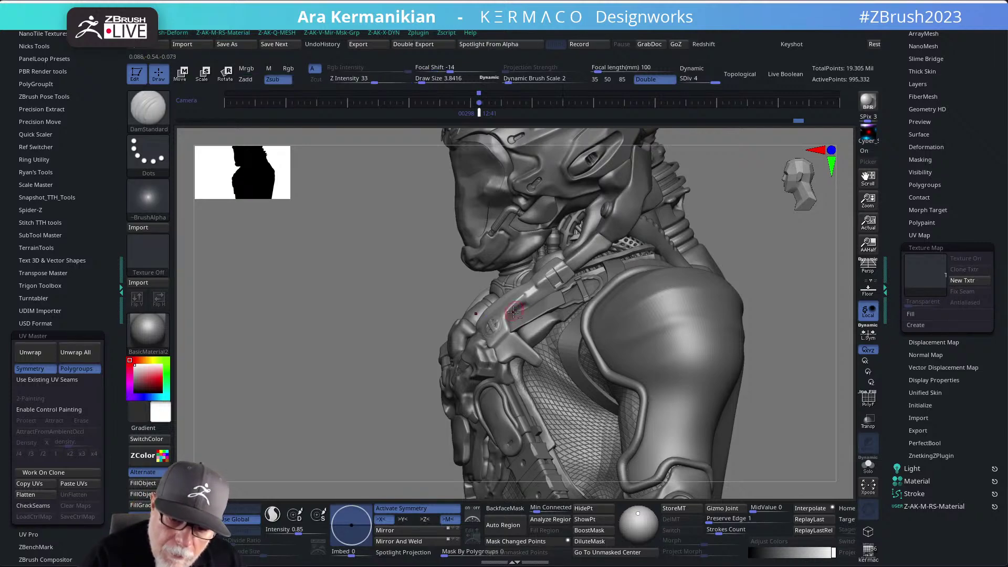
pyautogui.press('shift')
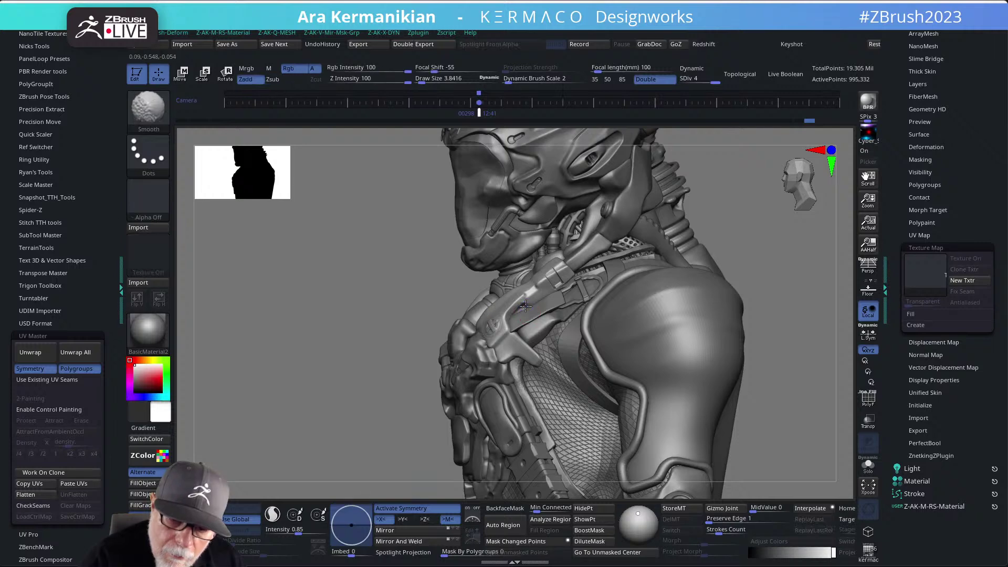
pyautogui.press('f')
pyautogui.moveTo(695, 214)
pyautogui.keyDown('shift'); pyautogui.mouseDown()
pyautogui.moveTo(720, 225)
pyautogui.moveTo(714, 239)
pyautogui.moveTo(673, 233)
pyautogui.moveTo(682, 268)
pyautogui.moveTo(698, 277)
pyautogui.moveTo(546, 282)
pyautogui.mouseUp(); pyautogui.keyUp('shift')
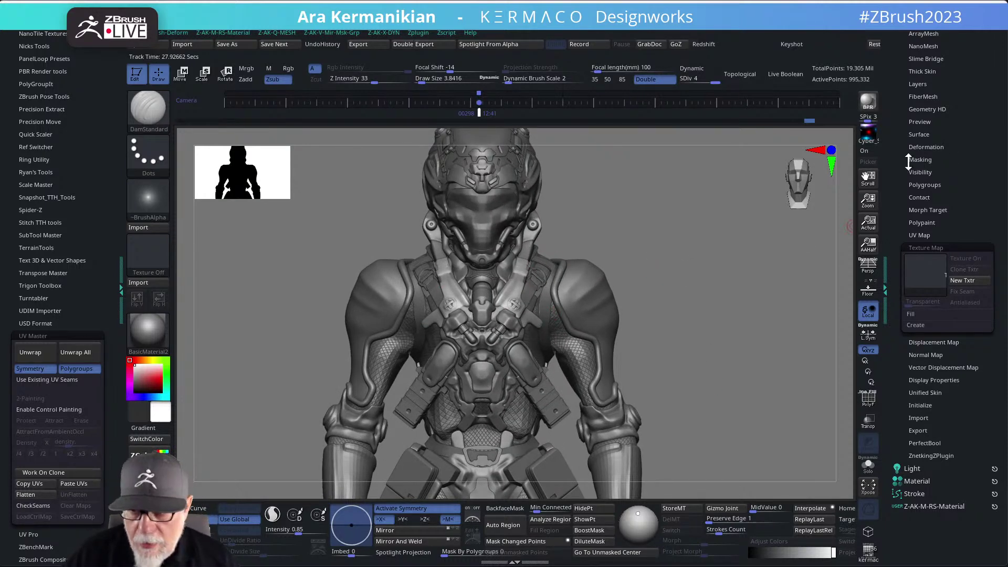
# View the subtools stored in visibility set V8, then return the subtool list to set V1.
pyautogui.moveTo(900, 148); pyautogui.dragTo(892, 285)
pyautogui.click(926, 254)
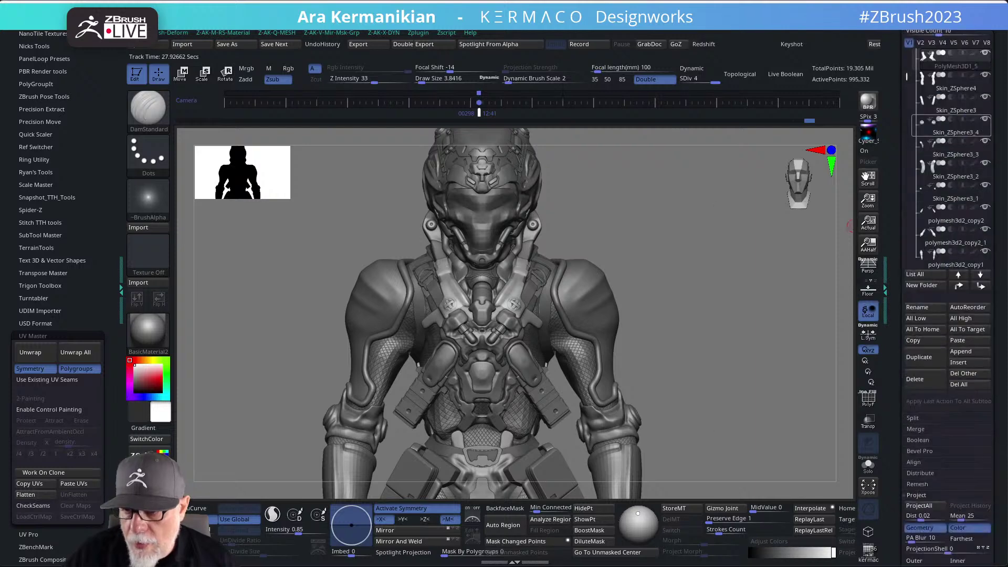
pyautogui.click(987, 43)
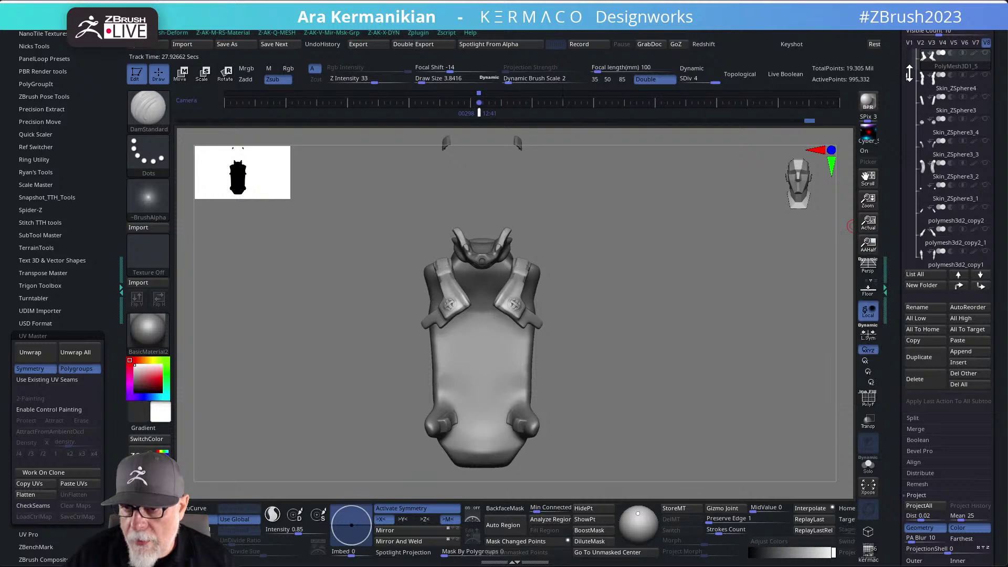
pyautogui.moveTo(908, 78); pyautogui.dragTo(908, 68)
pyautogui.moveTo(973, 126)
pyautogui.click(909, 43)
pyautogui.scroll(-5, 630, 243)
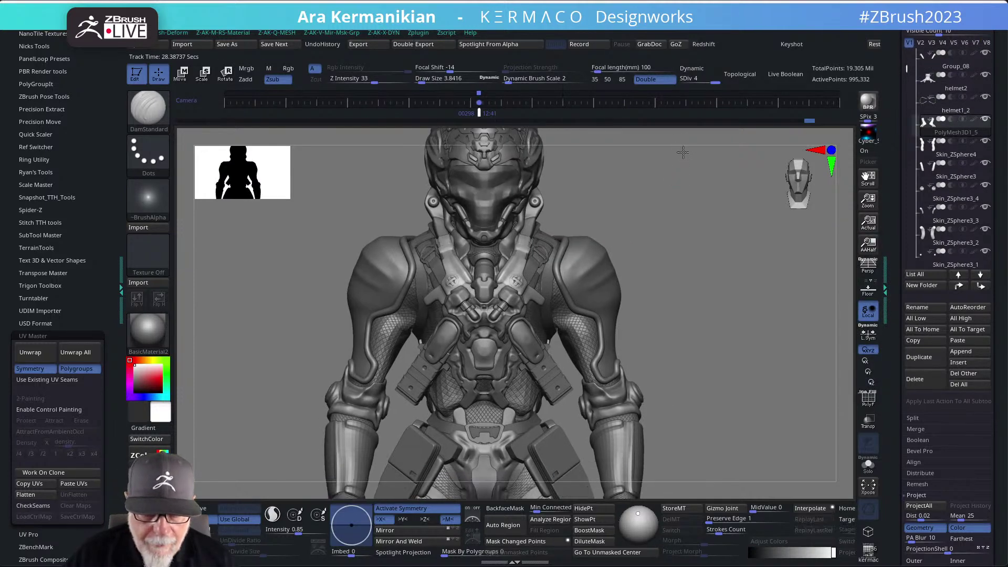
# Isolate the packs3 subtool at the hips and subdivide it to level 3.
pyautogui.moveTo(629, 268); pyautogui.dragTo(529, 335)
pyautogui.keyDown('alt'); pyautogui.click(529, 337); pyautogui.keyUp('alt')
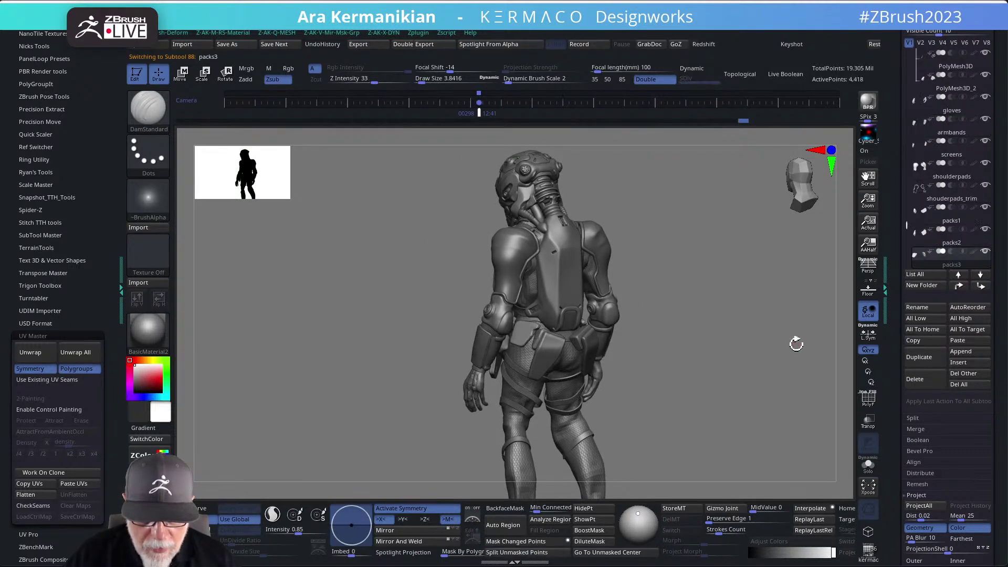
pyautogui.click(869, 463)
pyautogui.moveTo(615, 383)
pyautogui.mouseDown()
pyautogui.moveTo(650, 376)
pyautogui.moveTo(632, 349)
pyautogui.moveTo(664, 340)
pyautogui.moveTo(619, 215)
pyautogui.moveTo(641, 285)
pyautogui.mouseUp()
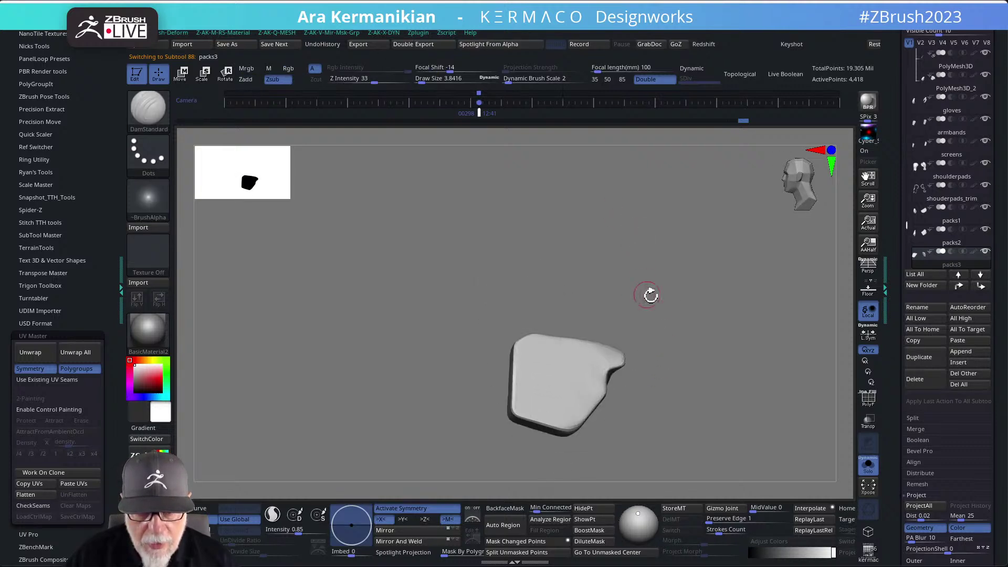
pyautogui.hotkey('ctrl', 'd')
pyautogui.hotkey('ctrl', 'd')
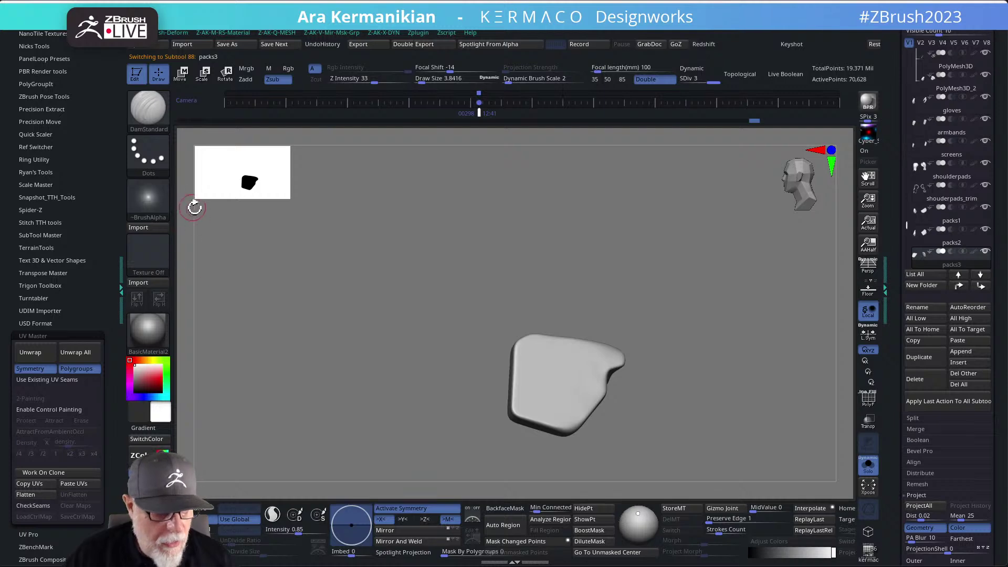
# Try stamping the Keyboard_03 alpha onto the outer face of packs3 with the Drag_Alpha brush, increasing the draw size to about 8.5.
pyautogui.press('b')
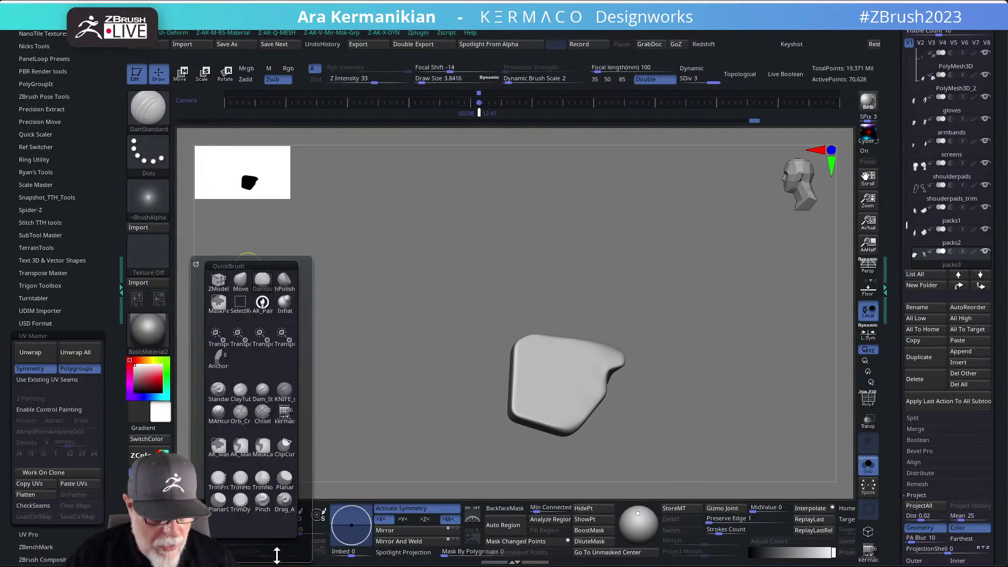
pyautogui.click(287, 505)
pyautogui.click(142, 200)
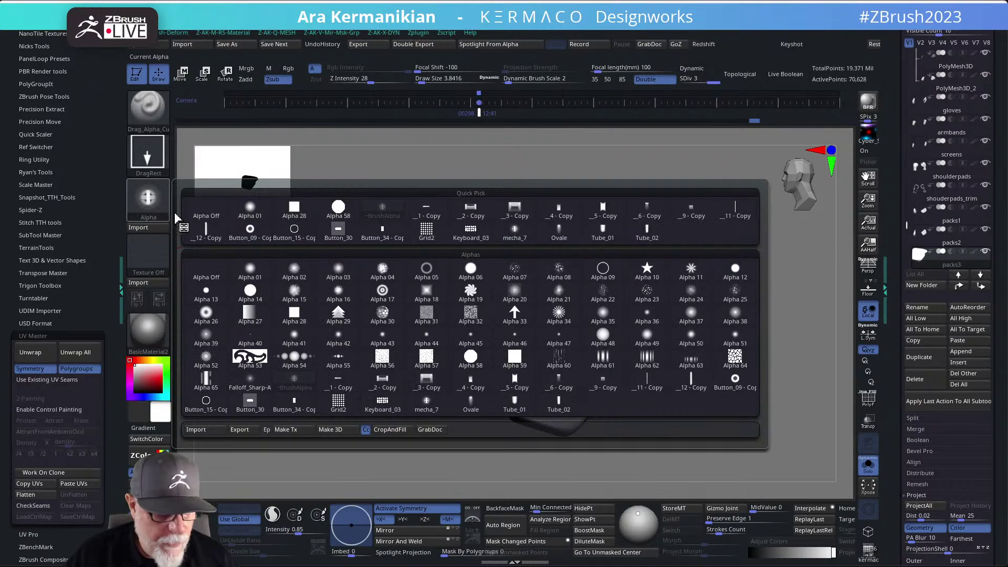
pyautogui.click(383, 403)
pyautogui.moveTo(564, 368); pyautogui.dragTo(547, 424)
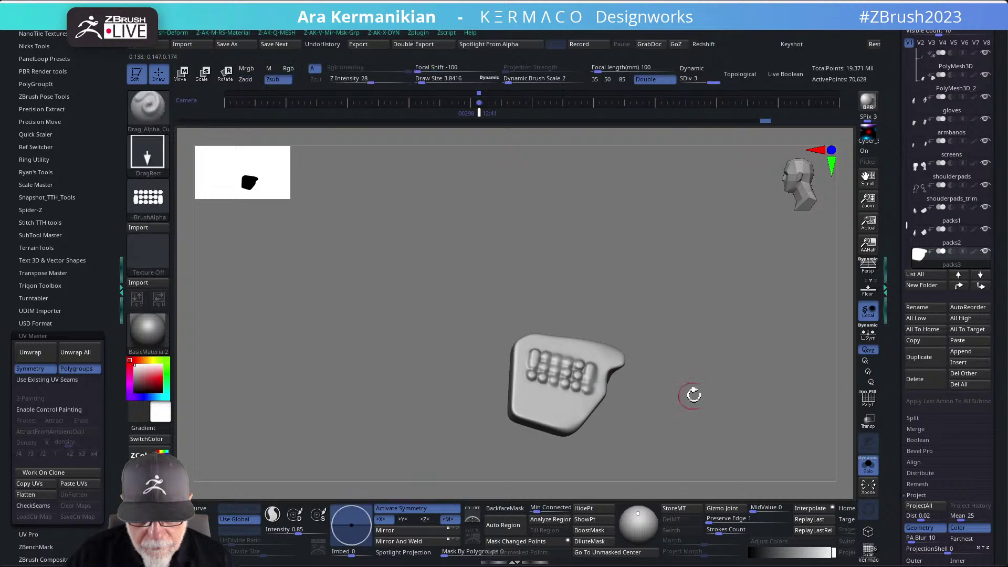
pyautogui.hotkey('ctrl', 'z')
pyautogui.press('s')
pyautogui.moveTo(553, 370); pyautogui.dragTo(545, 421)
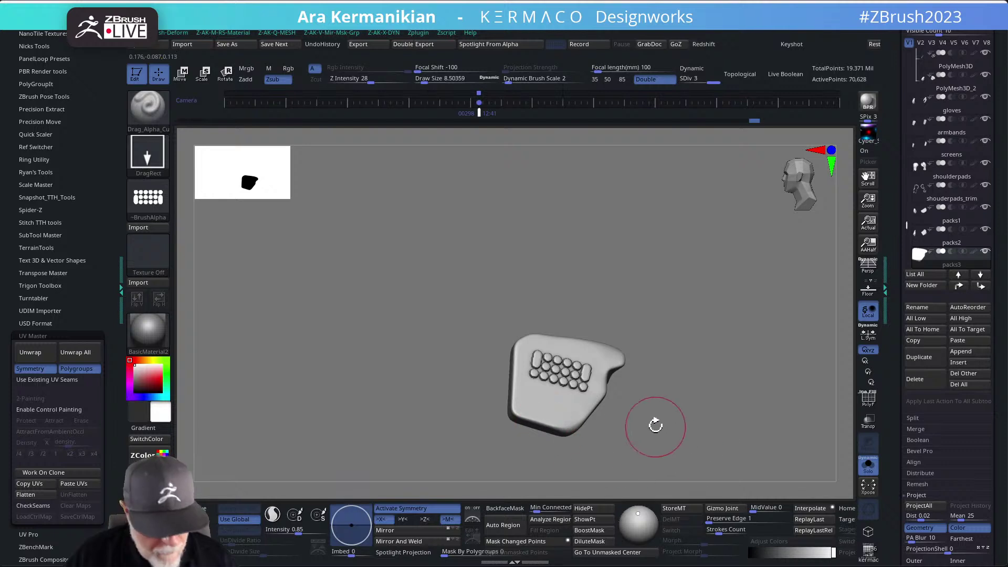
# Subdivide packs3 to level 4, smooth over the stamped area and show the whole character again.
pyautogui.hotkey('ctrl', 'd')
pyautogui.moveTo(560, 359)
pyautogui.keyDown('shift'); pyautogui.mouseDown()
pyautogui.moveTo(551, 368)
pyautogui.moveTo(569, 389)
pyautogui.moveTo(562, 378)
pyautogui.mouseUp(); pyautogui.keyUp('shift')
pyautogui.moveTo(789, 453)
pyautogui.keyDown('alt'); pyautogui.mouseDown()
pyautogui.moveTo(802, 420)
pyautogui.moveTo(756, 382)
pyautogui.moveTo(726, 407)
pyautogui.moveTo(659, 394)
pyautogui.moveTo(655, 369)
pyautogui.mouseUp(); pyautogui.keyUp('alt')
pyautogui.click(867, 466)
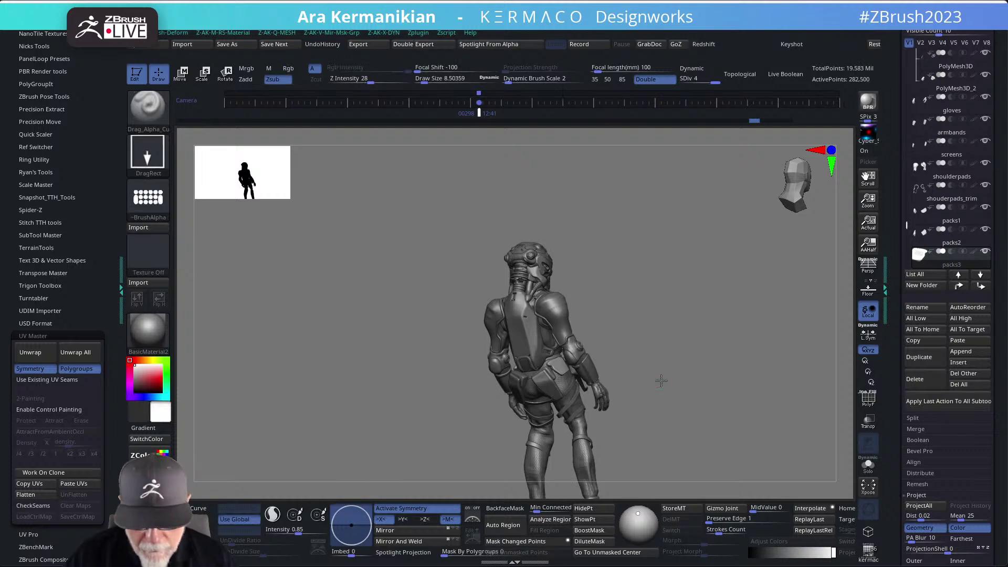
# Stamp the Button_15 alpha as a ring onto the outer faces of the isolated packs3 pieces, undoing the first attempts.
pyautogui.press('d')
pyautogui.click(147, 197)
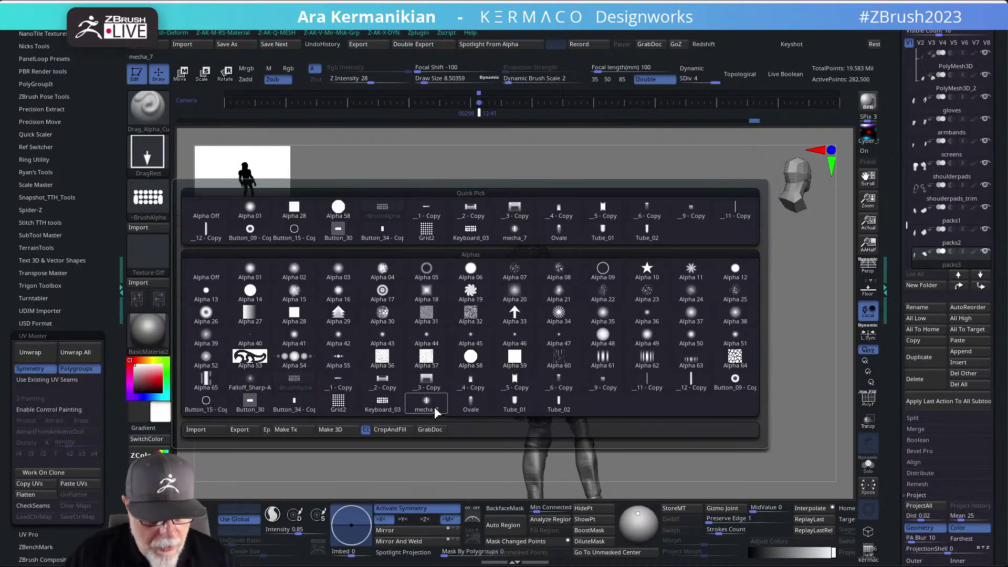
pyautogui.click(205, 406)
pyautogui.moveTo(657, 427); pyautogui.dragTo(679, 414)
pyautogui.click(869, 472)
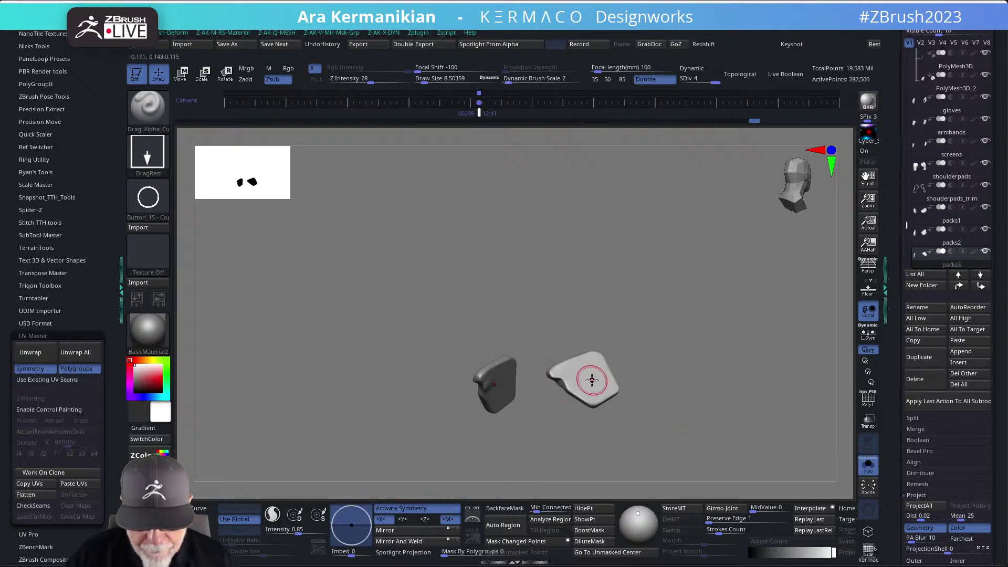
pyautogui.hotkey('ctrl', 'z')
pyautogui.hotkey('ctrl', 'z')
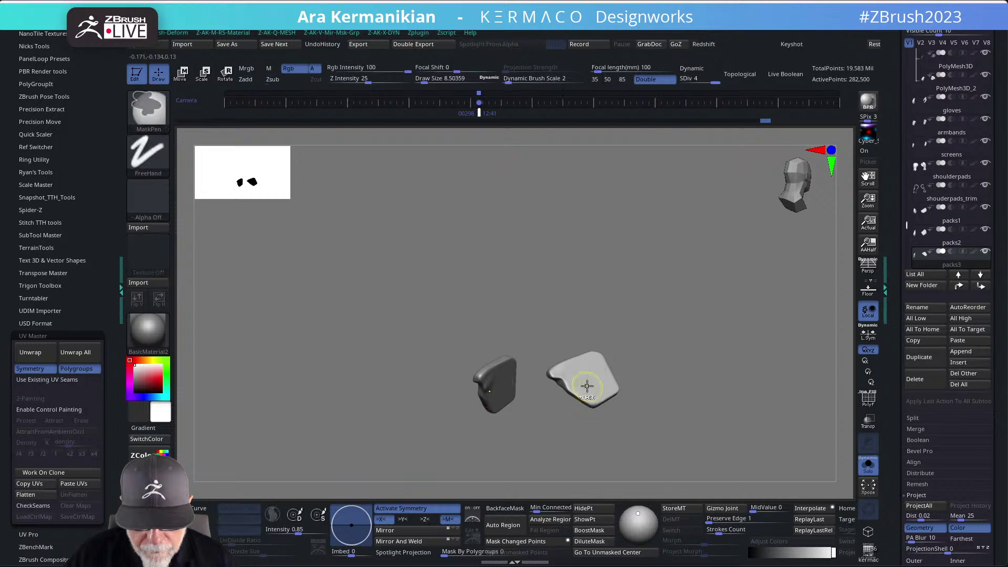
pyautogui.moveTo(607, 407)
pyautogui.mouseDown()
pyautogui.moveTo(626, 399)
pyautogui.moveTo(592, 382)
pyautogui.mouseUp()
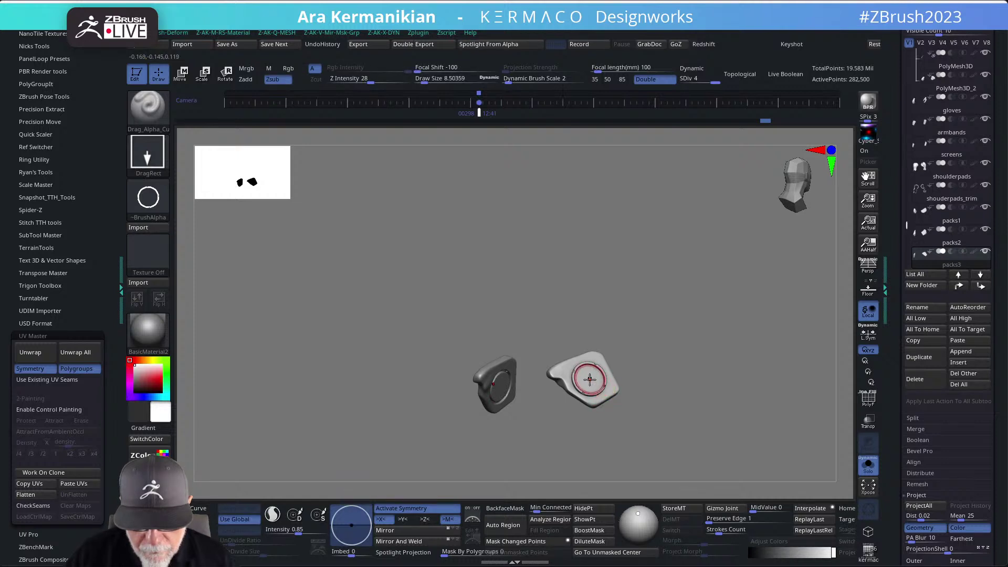
# Examine the ring detail on packs3 from several angles, both on the full character and in isolation.
pyautogui.moveTo(724, 379); pyautogui.dragTo(719, 402)
pyautogui.click(868, 465)
pyautogui.moveTo(721, 388); pyautogui.dragTo(562, 450)
pyautogui.click(868, 465)
pyautogui.keyDown('alt'); pyautogui.moveTo(730, 375); pyautogui.dragTo(624, 375); pyautogui.keyUp('alt')
pyautogui.moveTo(483, 317)
pyautogui.keyDown('shift'); pyautogui.mouseDown()
pyautogui.moveTo(490, 349)
pyautogui.moveTo(492, 335)
pyautogui.moveTo(481, 352)
pyautogui.mouseUp(); pyautogui.keyUp('shift')
pyautogui.keyDown('alt'); pyautogui.moveTo(611, 356); pyautogui.dragTo(651, 370); pyautogui.keyUp('alt')
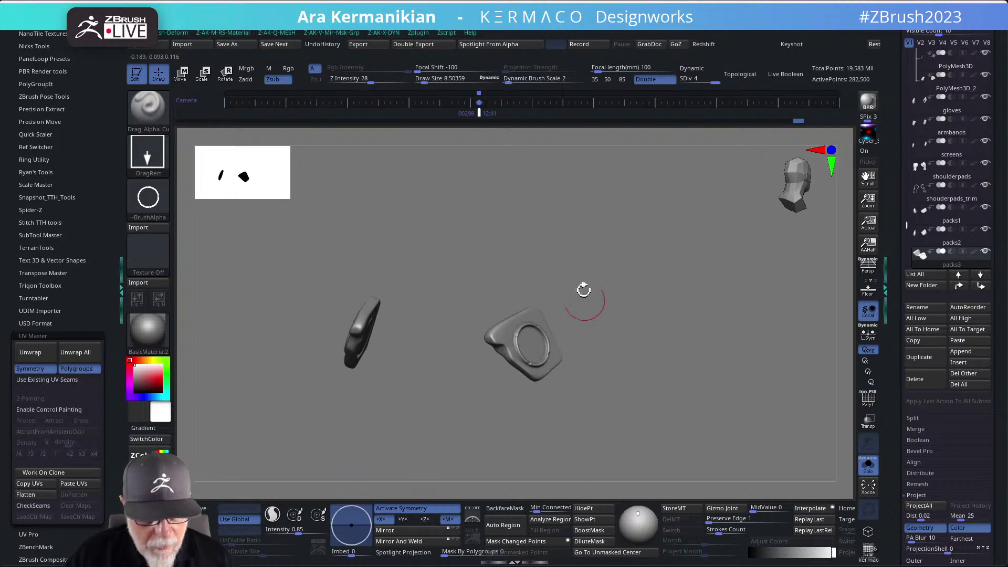
pyautogui.moveTo(628, 335); pyautogui.dragTo(599, 341)
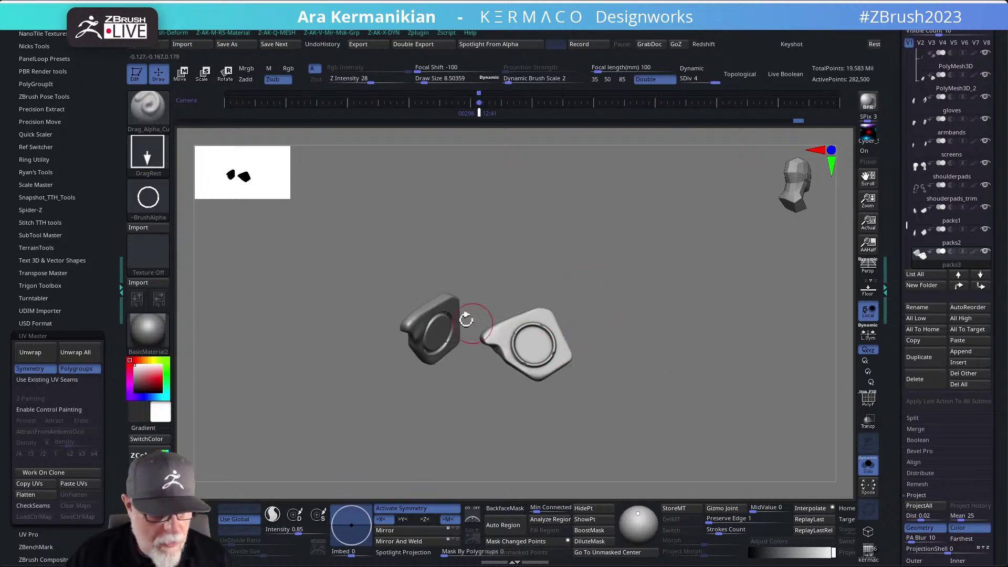
# Load the CrossButton alpha and stamp it inside the rings on both packs, undoing the unsuitable attempts.
pyautogui.moveTo(154, 217)
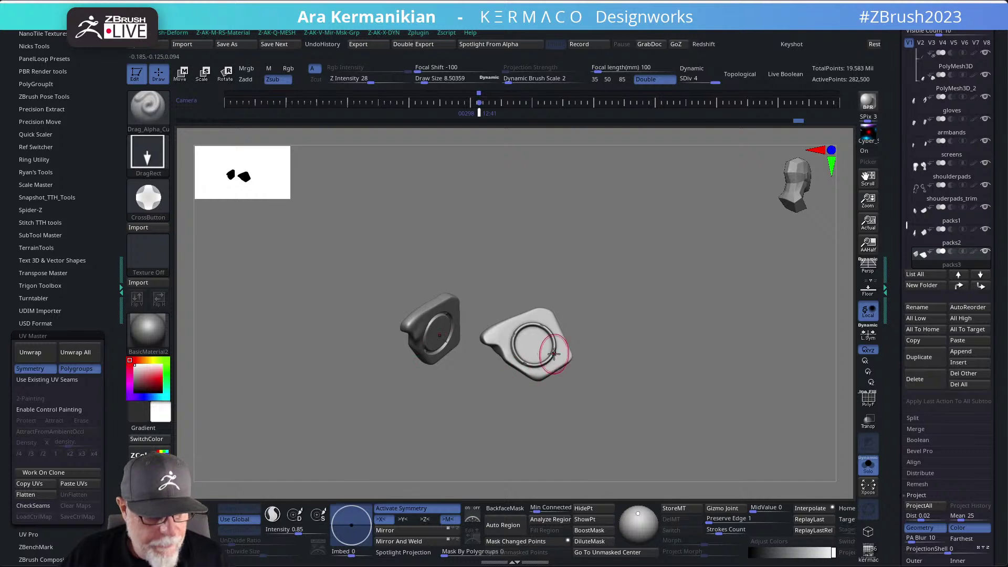
pyautogui.moveTo(534, 346)
pyautogui.mouseDown()
pyautogui.moveTo(540, 370)
pyautogui.moveTo(672, 401)
pyautogui.mouseUp()
pyautogui.hotkey('ctrl', 'z')
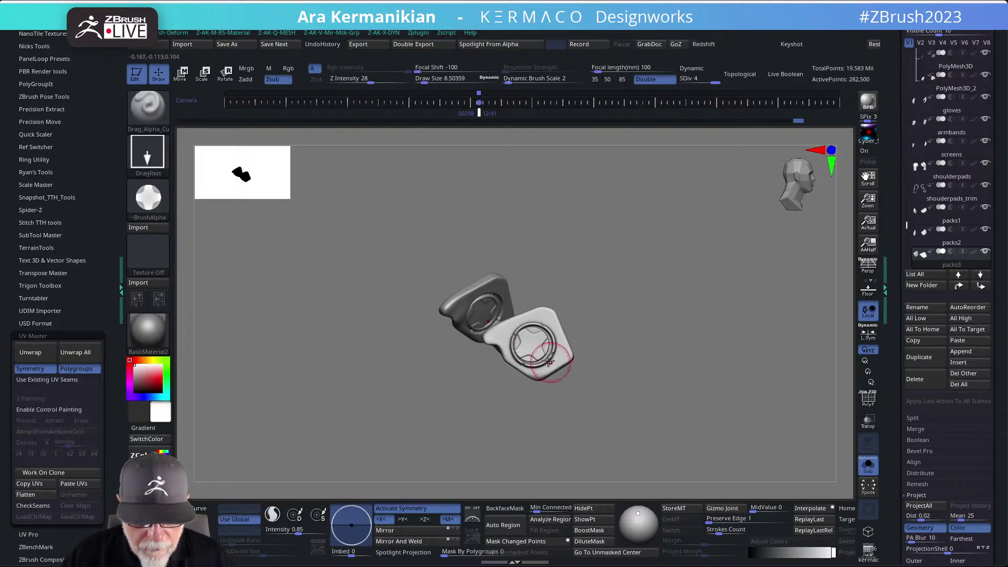
pyautogui.hotkey('ctrl', 'z')
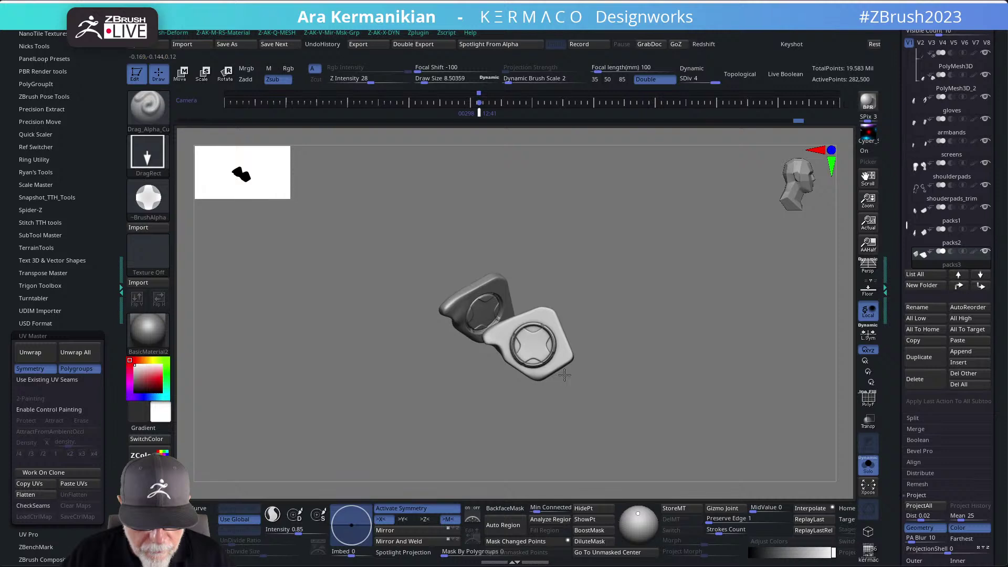
pyautogui.moveTo(625, 398)
pyautogui.mouseDown()
pyautogui.moveTo(619, 383)
pyautogui.moveTo(632, 383)
pyautogui.mouseUp()
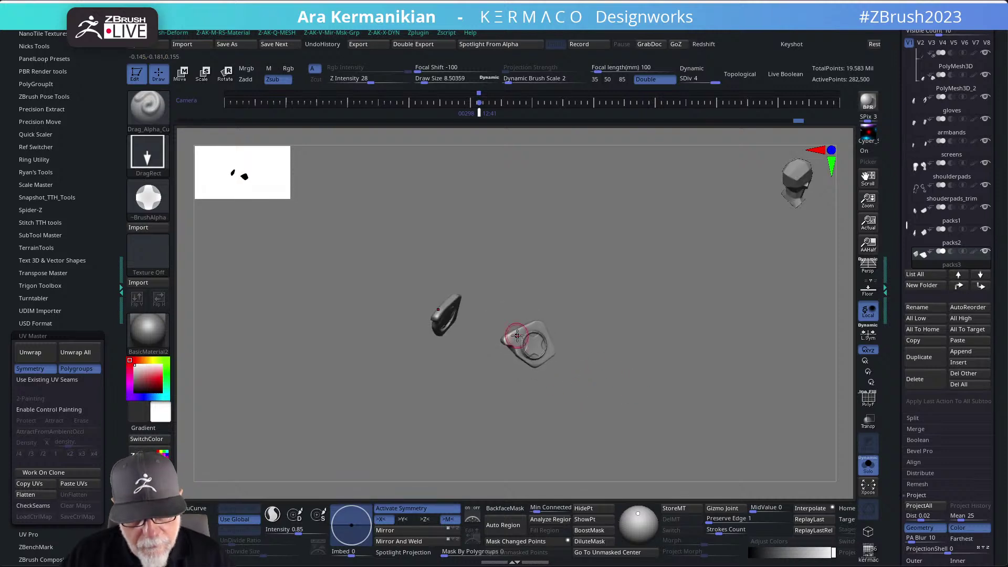
# Switch from packs3 to the packs_back subtool, isolate it and subdivide it to level 3.
pyautogui.click(868, 464)
pyautogui.moveTo(704, 418); pyautogui.dragTo(655, 326)
pyautogui.keyDown('alt'); pyautogui.click(508, 309); pyautogui.keyUp('alt')
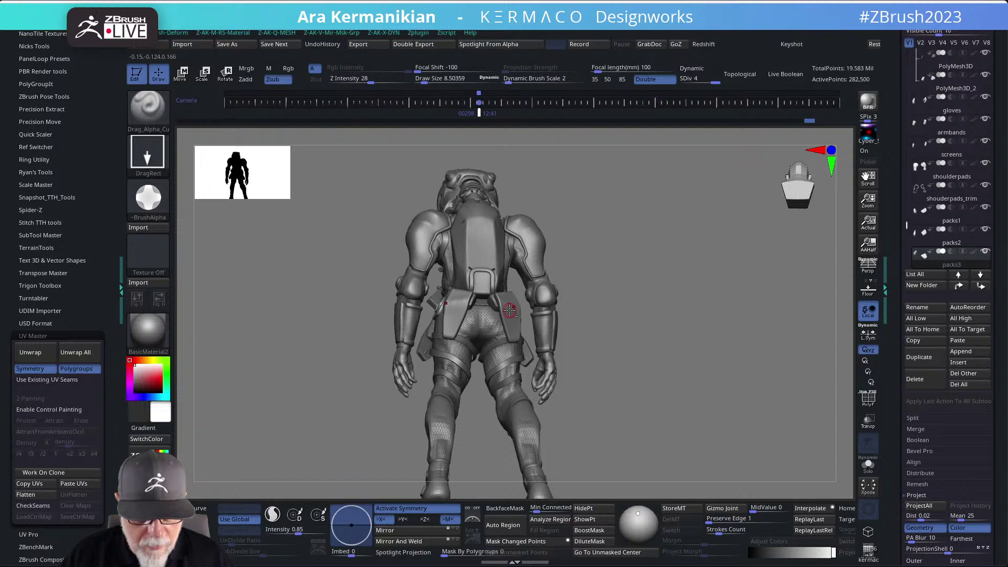
pyautogui.moveTo(689, 342); pyautogui.dragTo(513, 270)
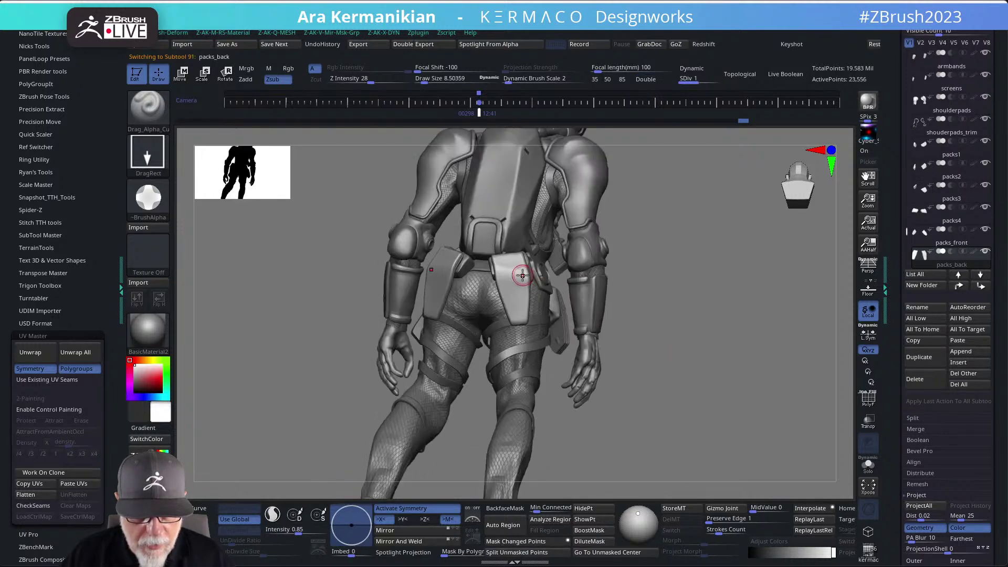
pyautogui.press('f')
pyautogui.press('ctrl')
pyautogui.click(732, 403)
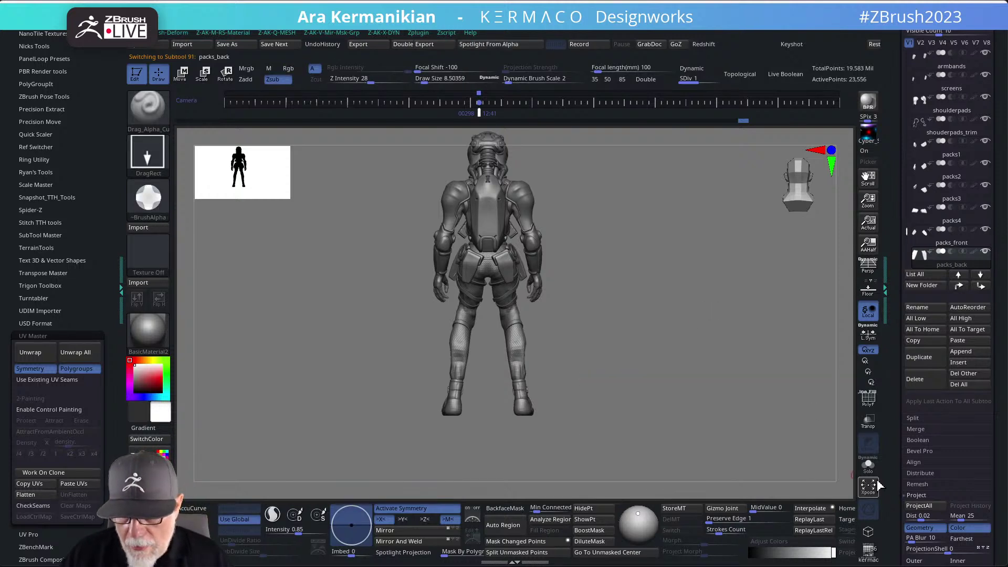
pyautogui.click(868, 464)
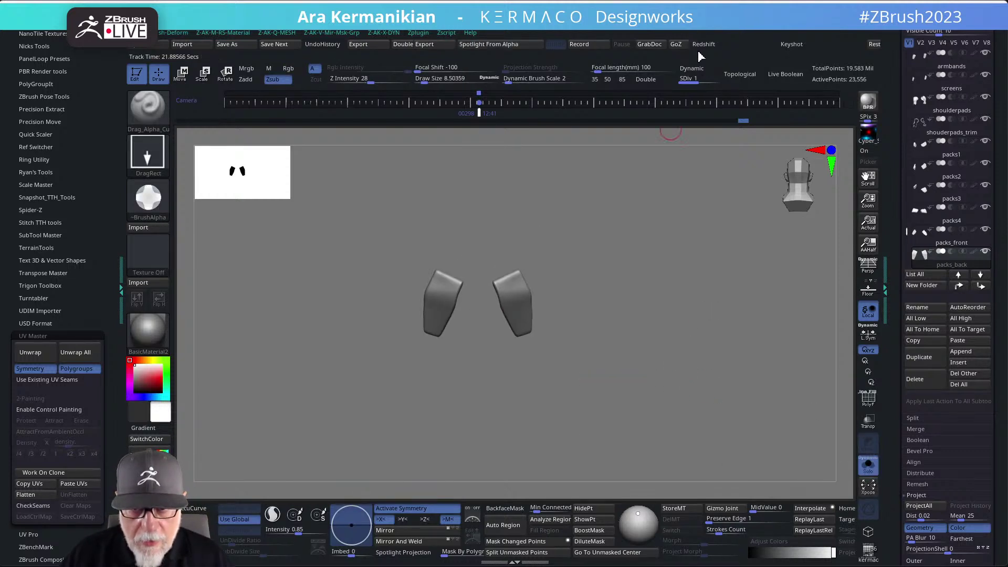
pyautogui.click(711, 78)
pyautogui.hotkey('ctrl', 'd')
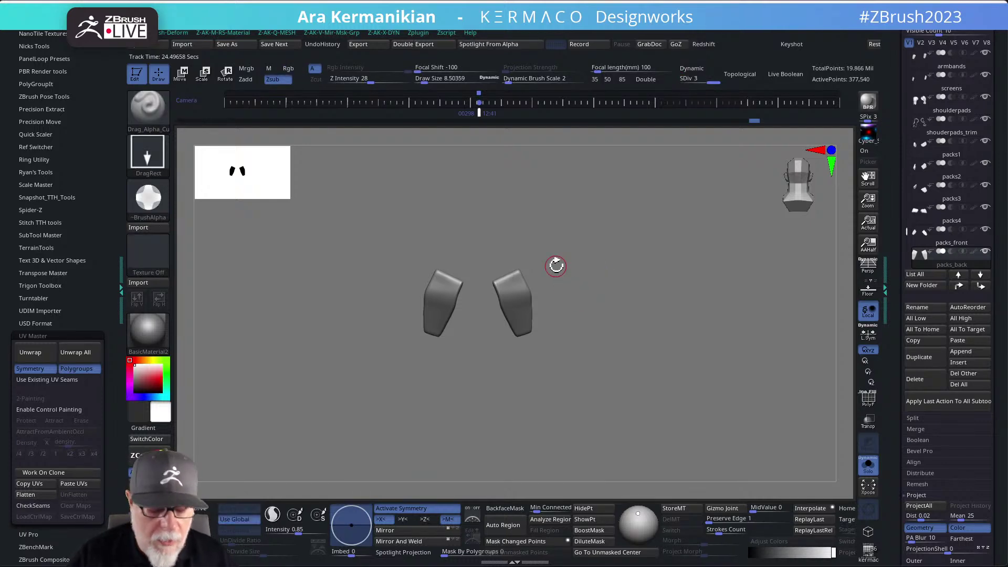
# Look through the loaded alphas and import the Rack_02 alpha for the back packs.
pyautogui.click(156, 208)
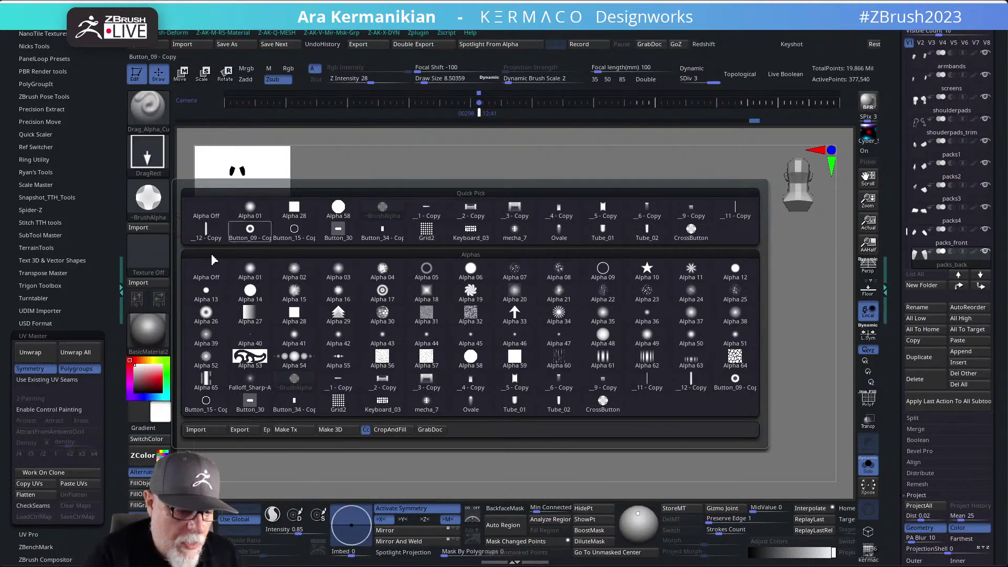
pyautogui.click(149, 202)
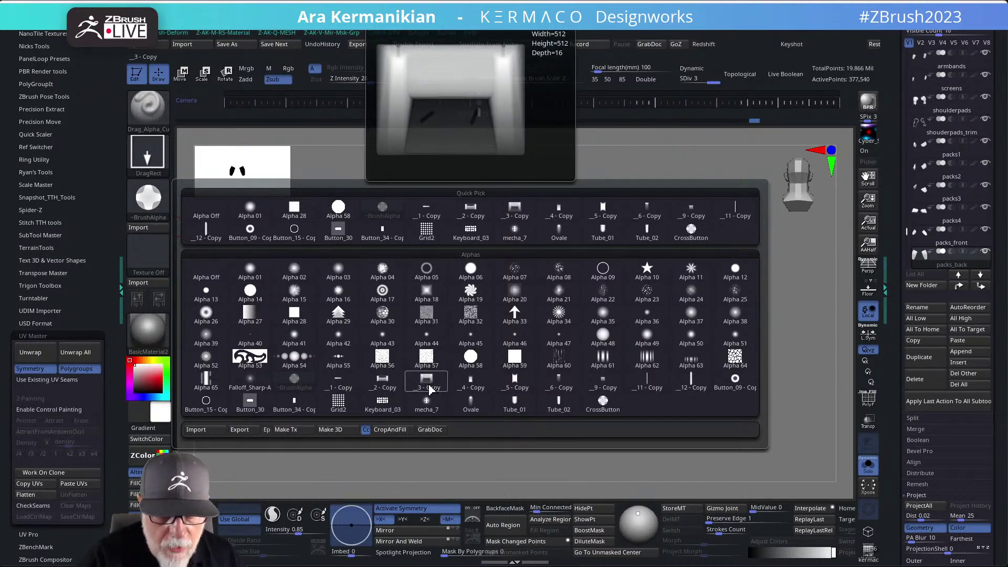
pyautogui.moveTo(396, 388)
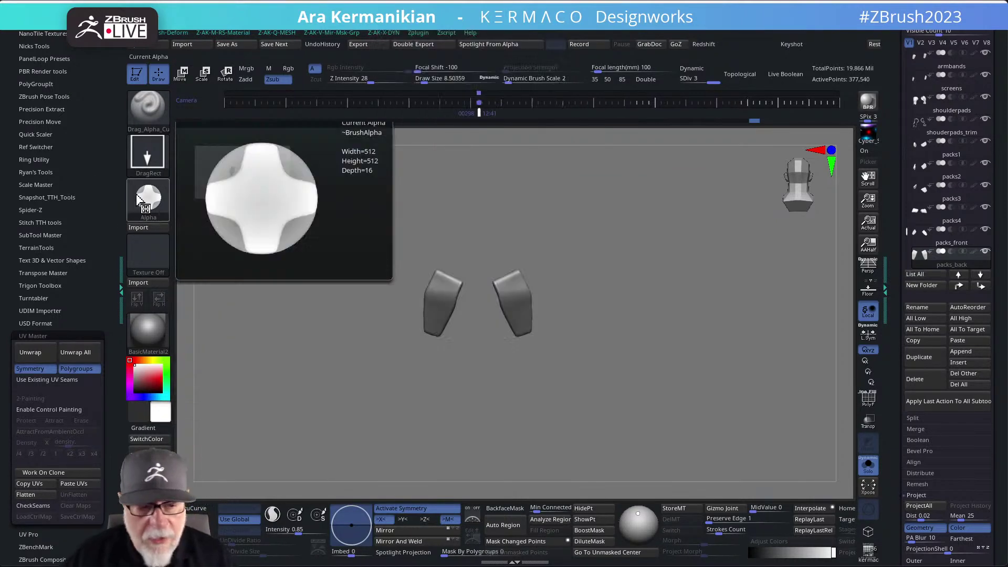
pyautogui.click(156, 229)
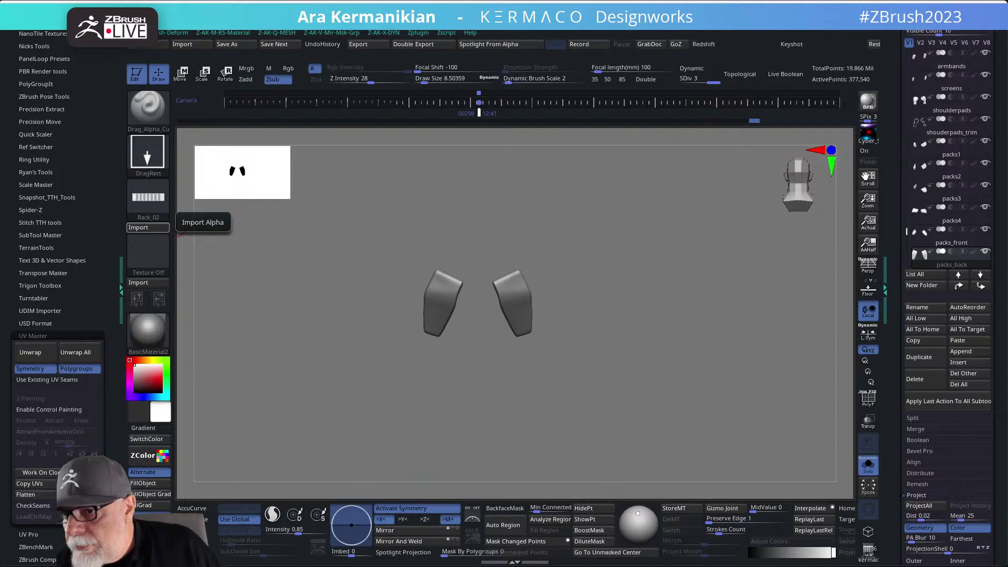
pyautogui.click(138, 227)
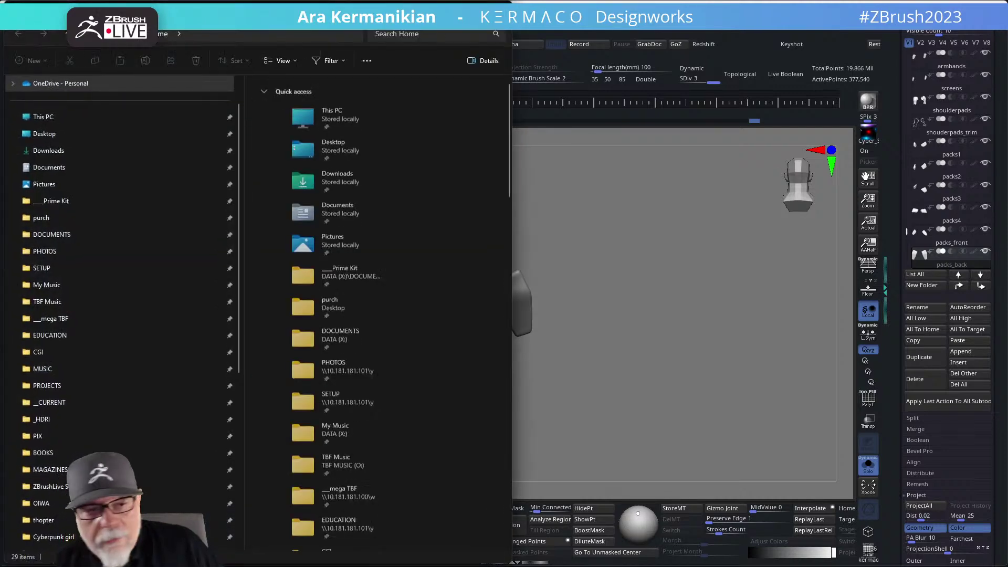
pyautogui.click(499, 50)
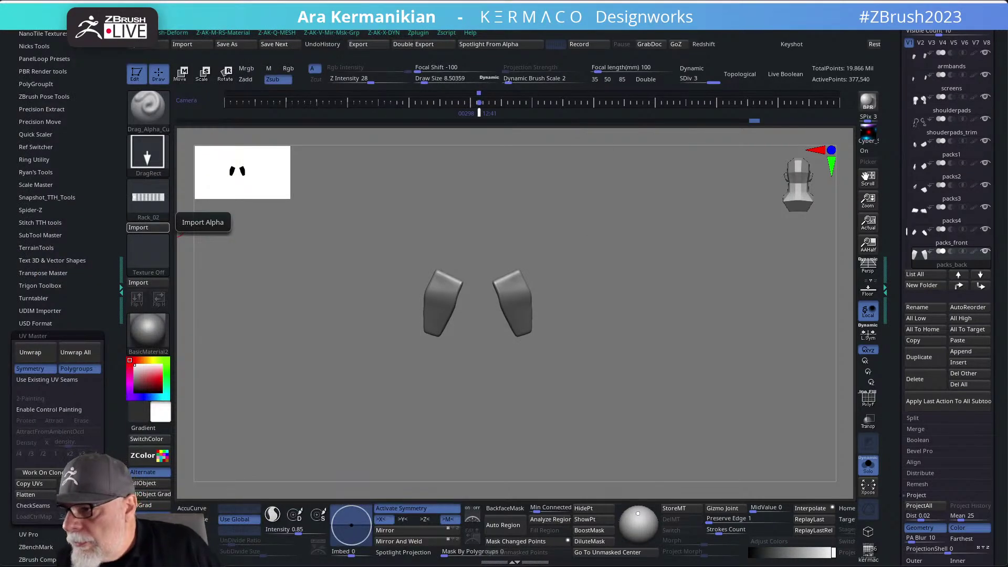
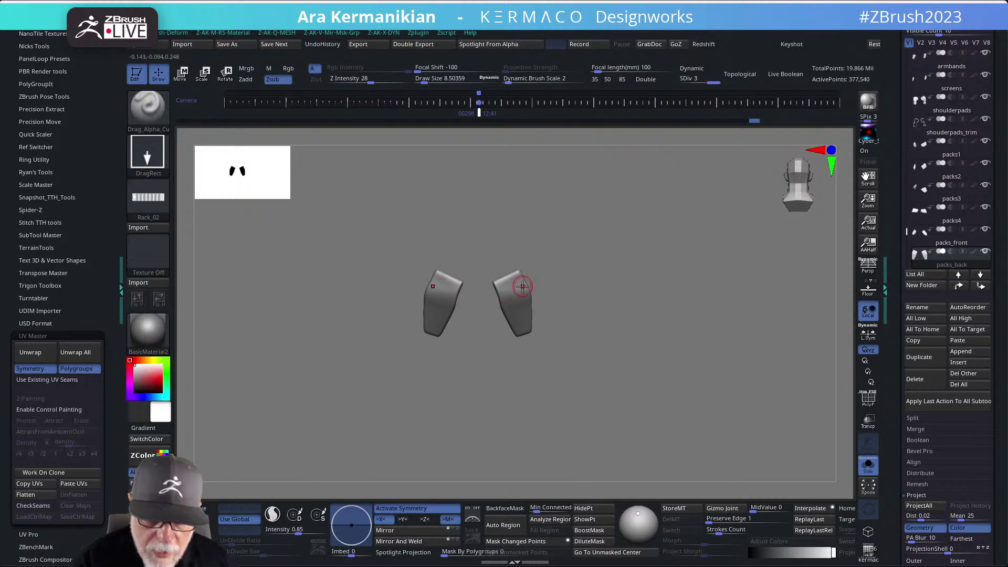
# Stamp the Rack_02 alpha across the upper part of both back packs, undoing the misplaced stamps.
pyautogui.moveTo(525, 306)
pyautogui.mouseDown()
pyautogui.moveTo(516, 307)
pyautogui.moveTo(523, 323)
pyautogui.mouseUp()
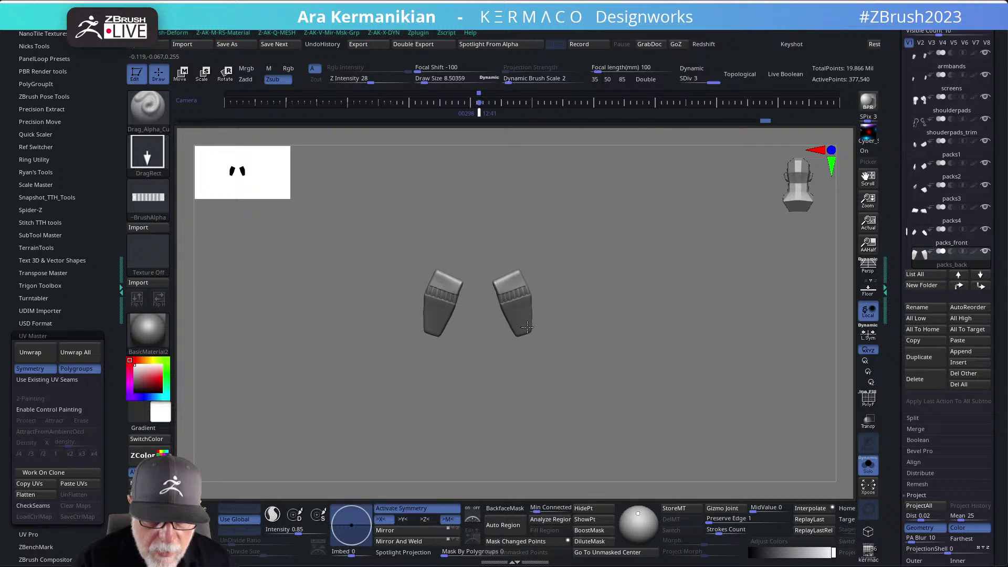
pyautogui.hotkey('ctrl', 'z')
pyautogui.moveTo(553, 252)
pyautogui.mouseDown()
pyautogui.moveTo(540, 272)
pyautogui.moveTo(502, 291)
pyautogui.moveTo(522, 301)
pyautogui.moveTo(514, 286)
pyautogui.moveTo(521, 300)
pyautogui.mouseUp()
pyautogui.hotkey('ctrl', 'z')
pyautogui.hotkey('ctrl', 'z')
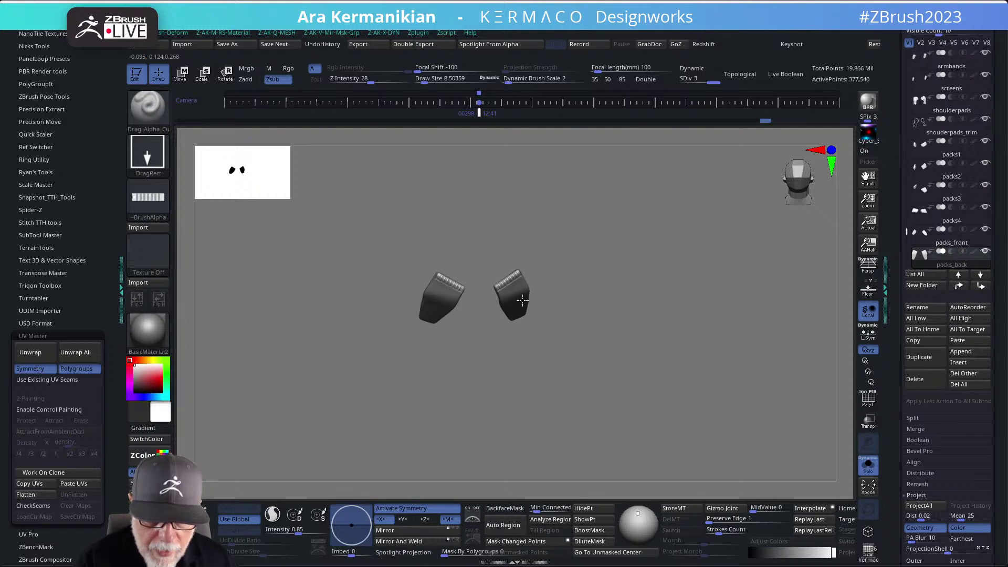
# Bring the whole character back into view and examine the stamped back packs in place from behind and below.
pyautogui.keyDown('alt'); pyautogui.moveTo(612, 252); pyautogui.dragTo(602, 258); pyautogui.keyUp('alt')
pyautogui.moveTo(602, 257); pyautogui.dragTo(615, 265, button='right')
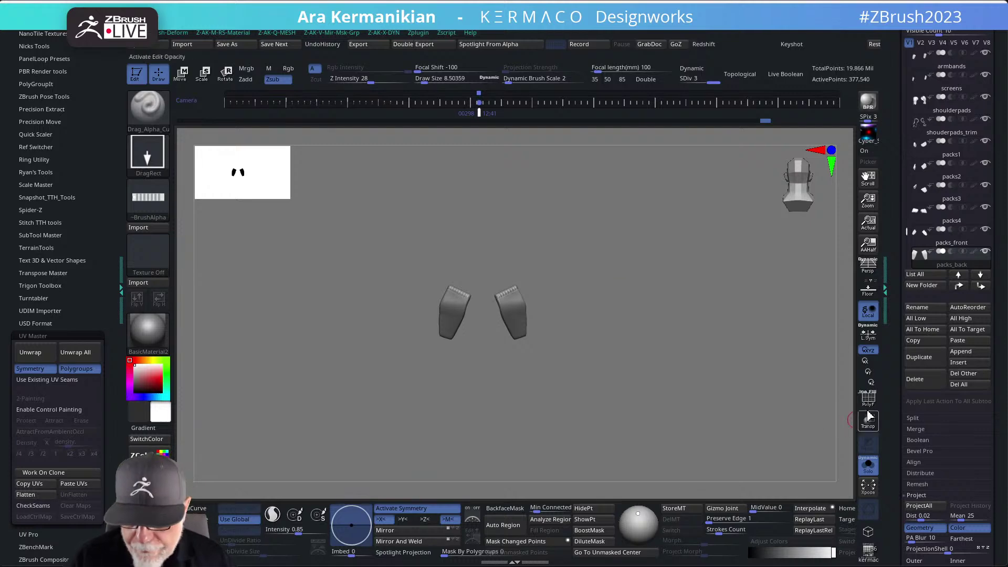
pyautogui.click(868, 466)
pyautogui.moveTo(729, 405)
pyautogui.keyDown('ctrl'); pyautogui.mouseDown(button='right')
pyautogui.moveTo(682, 381)
pyautogui.moveTo(713, 414)
pyautogui.mouseUp(button='right'); pyautogui.keyUp('ctrl')
pyautogui.moveTo(667, 265); pyautogui.dragTo(614, 290, button='right')
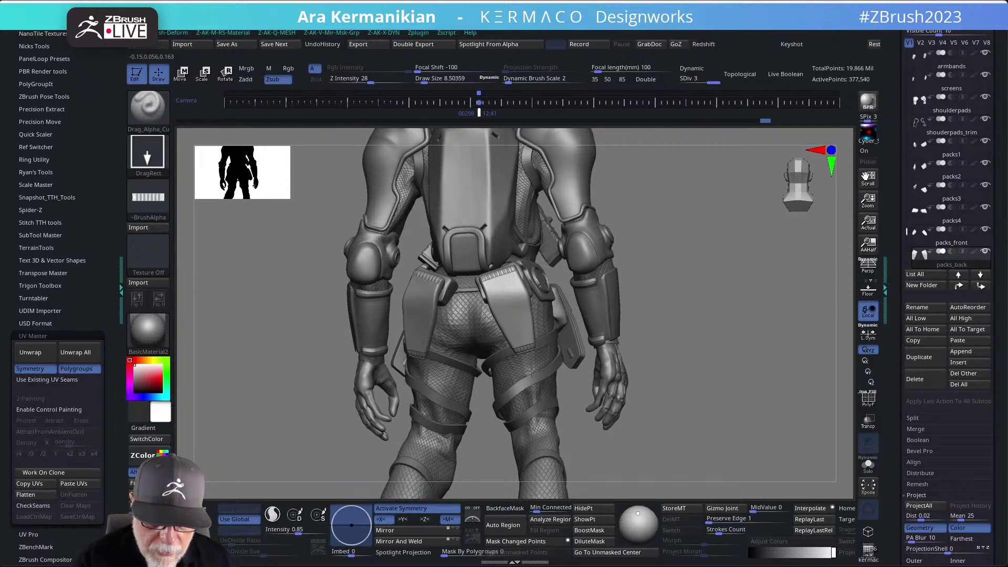
pyautogui.moveTo(532, 370); pyautogui.dragTo(532, 372)
pyautogui.moveTo(660, 281); pyautogui.dragTo(651, 246, button='right')
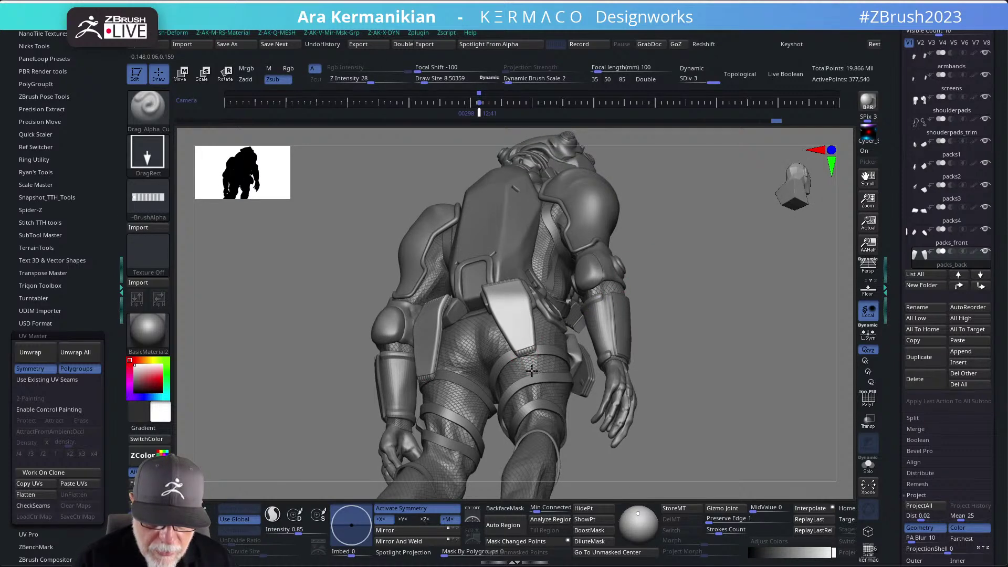
pyautogui.moveTo(663, 270)
pyautogui.keyDown('shift'); pyautogui.mouseDown(button='right')
pyautogui.moveTo(666, 304)
pyautogui.moveTo(660, 281)
pyautogui.moveTo(629, 289)
pyautogui.moveTo(660, 278)
pyautogui.mouseUp(button='right'); pyautogui.keyUp('shift')
pyautogui.moveTo(660, 278)
pyautogui.mouseDown()
pyautogui.moveTo(593, 301)
pyautogui.moveTo(558, 289)
pyautogui.moveTo(648, 270)
pyautogui.moveTo(628, 266)
pyautogui.moveTo(657, 277)
pyautogui.mouseUp()
# Switch to the Extract2 subtool, the armor piece over the pelvis, and isolate it.
pyautogui.keyDown('alt'); pyautogui.click(546, 317); pyautogui.keyUp('alt')
pyautogui.keyDown('alt'); pyautogui.moveTo(727, 245); pyautogui.dragTo(702, 254); pyautogui.keyUp('alt')
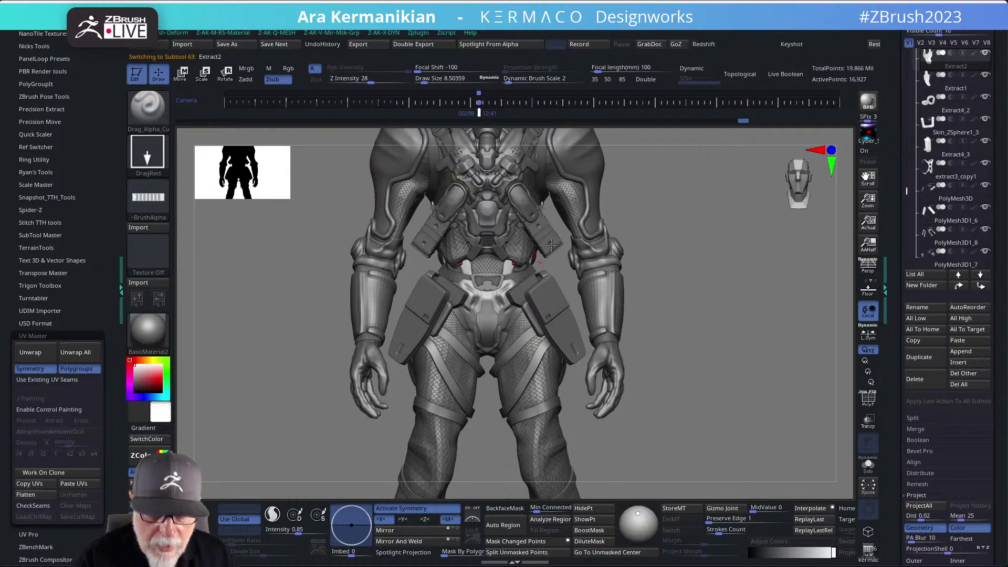
pyautogui.click(868, 464)
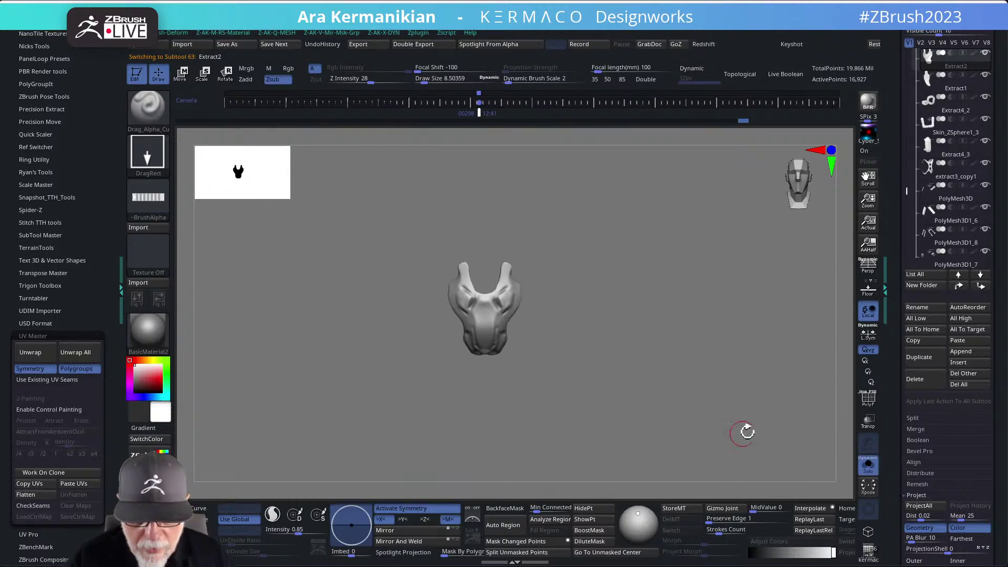
pyautogui.moveTo(791, 423); pyautogui.dragTo(772, 438)
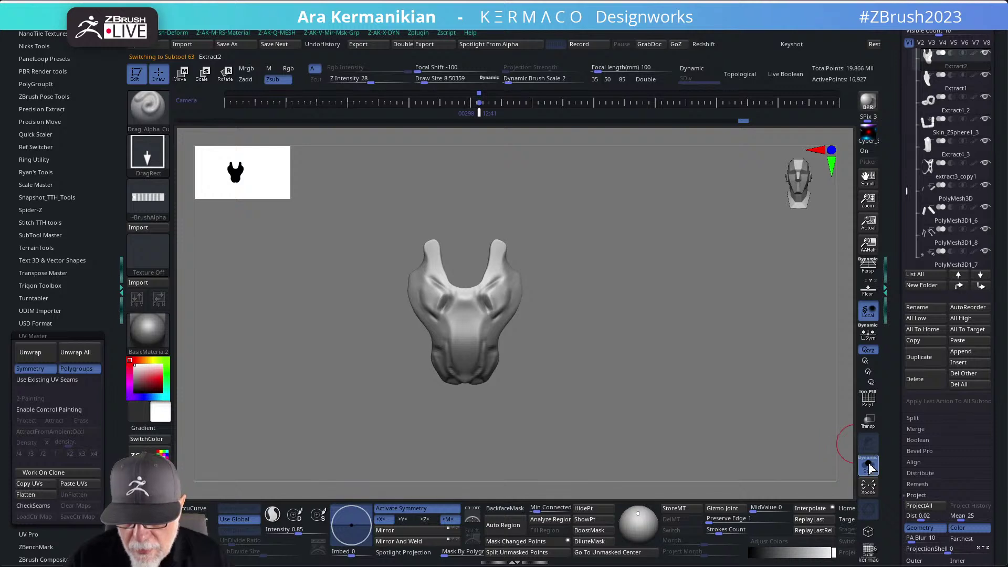
# Turn on PolyFrame for the isolated pelvis piece, check its mesh from front and back, and bring up the custom subdivision and remeshing commands.
pyautogui.click(868, 399)
pyautogui.moveTo(636, 383); pyautogui.dragTo(631, 327)
pyautogui.moveTo(678, 327); pyautogui.dragTo(584, 345)
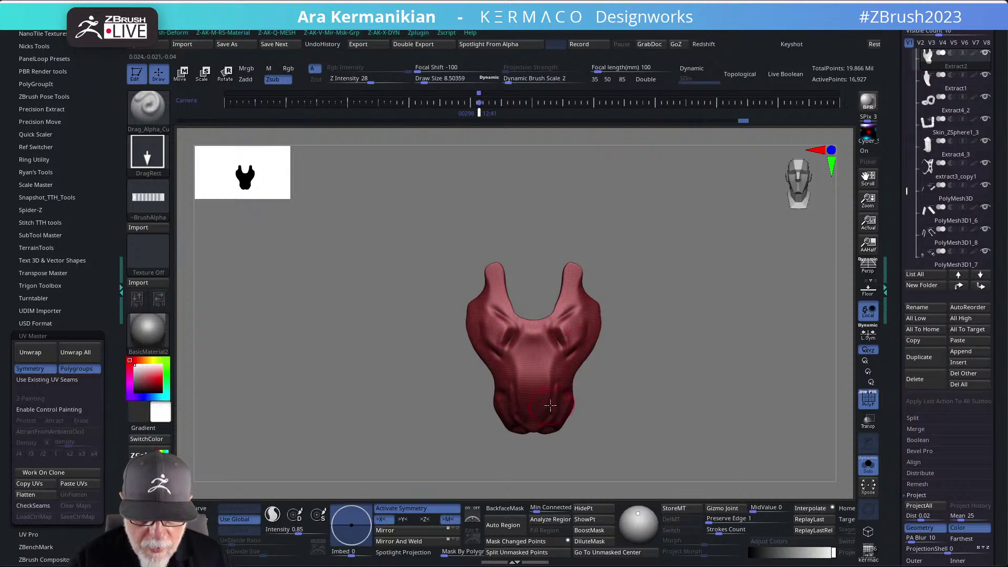
pyautogui.moveTo(656, 307)
pyautogui.mouseDown()
pyautogui.moveTo(589, 327)
pyautogui.moveTo(696, 315)
pyautogui.moveTo(704, 297)
pyautogui.moveTo(693, 311)
pyautogui.mouseUp()
pyautogui.press('space')
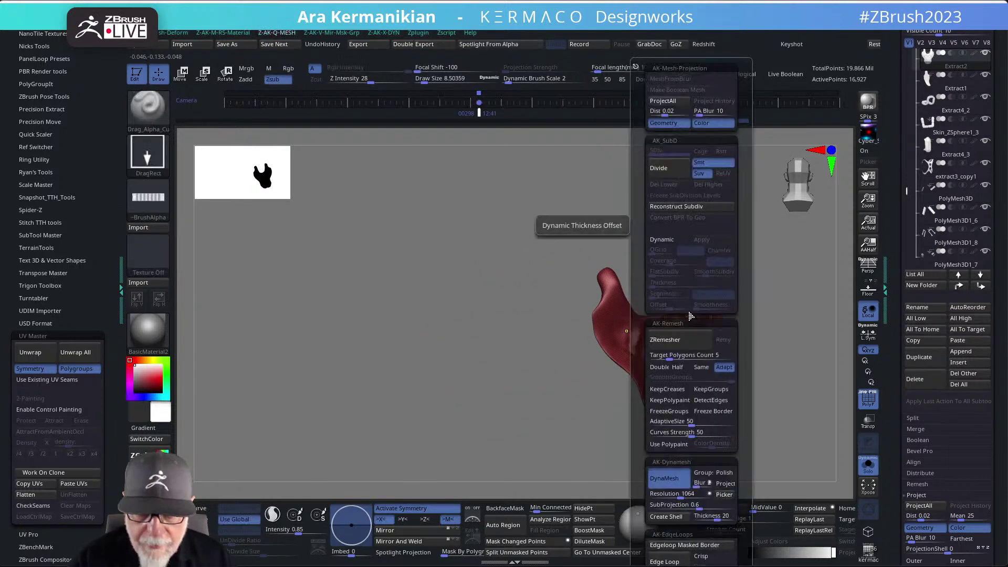
# Inflate the back of the red groin plate using the Inflat brush with Draw Size about 12.4.
pyautogui.click(697, 294)
pyautogui.press('b')
pyautogui.press('i')
pyautogui.press('n')
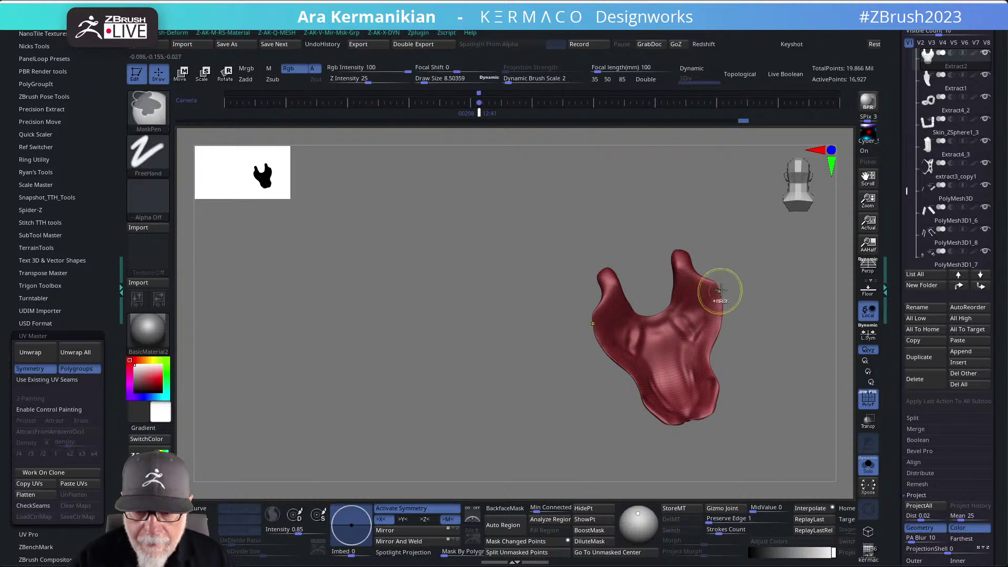
pyautogui.press('space')
pyautogui.press('s')
pyautogui.moveTo(641, 333)
pyautogui.mouseDown()
pyautogui.moveTo(654, 333)
pyautogui.moveTo(606, 367)
pyautogui.mouseUp()
pyautogui.moveTo(698, 336)
pyautogui.mouseDown()
pyautogui.moveTo(682, 378)
pyautogui.moveTo(648, 382)
pyautogui.moveTo(706, 389)
pyautogui.moveTo(648, 399)
pyautogui.moveTo(672, 352)
pyautogui.moveTo(708, 399)
pyautogui.mouseUp()
pyautogui.moveTo(758, 378)
pyautogui.mouseDown()
pyautogui.moveTo(662, 367)
pyautogui.moveTo(645, 401)
pyautogui.moveTo(640, 348)
pyautogui.mouseUp()
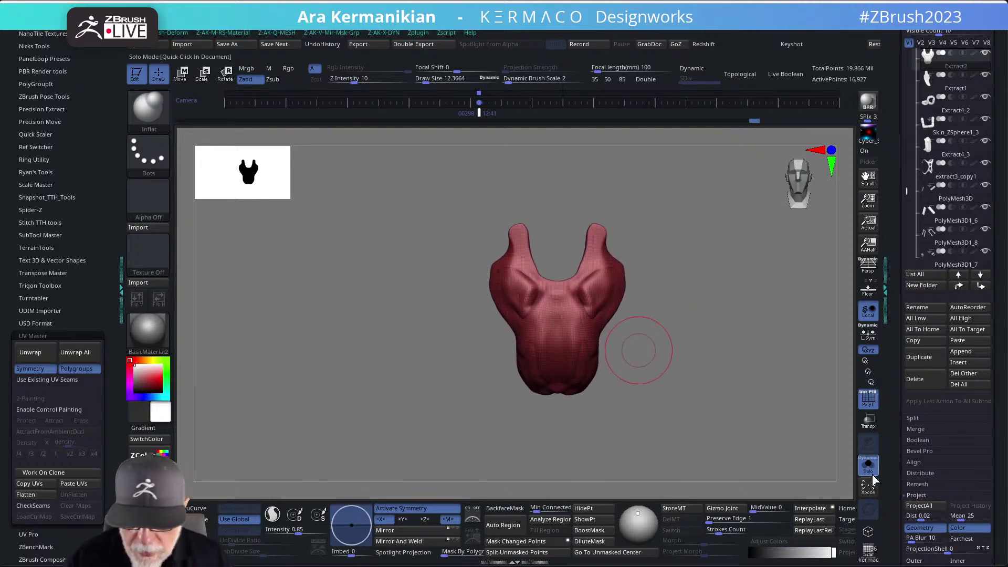
# Leave Solo mode to show the full character and smooth the red groin plate with dynamic subdivision.
pyautogui.click(868, 465)
pyautogui.press('ctrl')
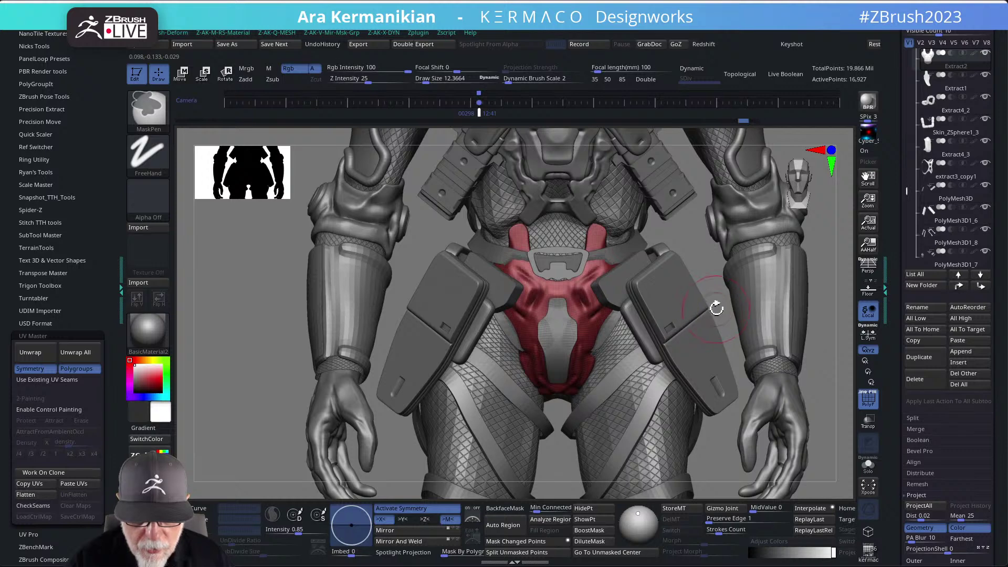
pyautogui.hotkey('ctrl', 'd')
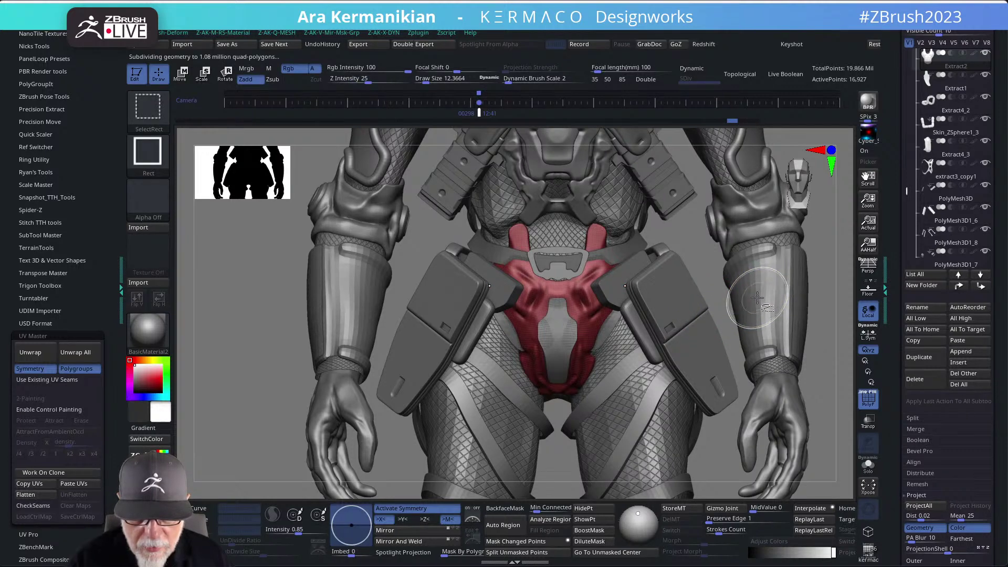
pyautogui.press('ctrl')
# Isolate the red groin plate in Solo mode and inspect its shape from behind, the side and the front.
pyautogui.click(872, 471)
pyautogui.moveTo(695, 419); pyautogui.dragTo(655, 306)
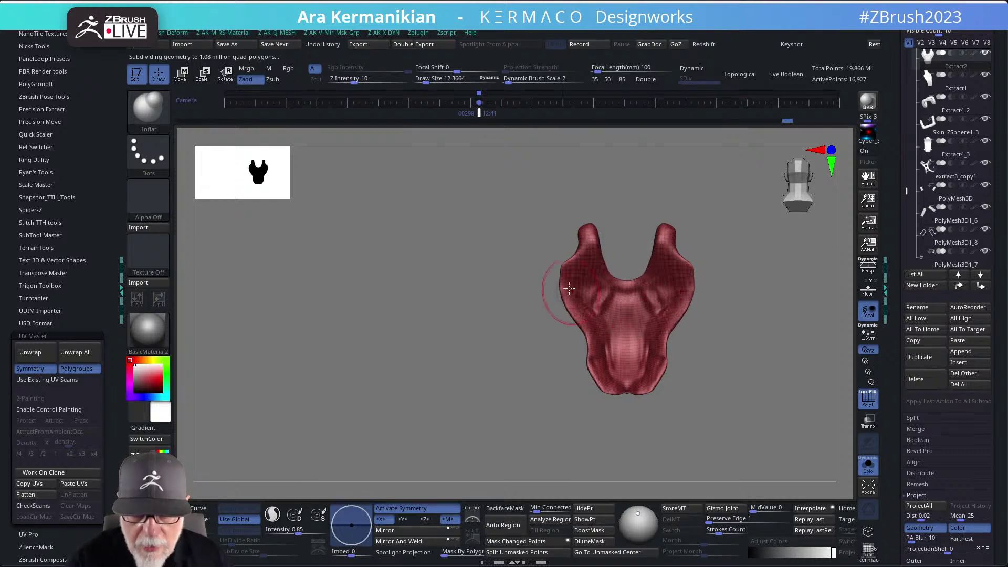
pyautogui.moveTo(684, 284)
pyautogui.mouseDown(button='right')
pyautogui.moveTo(738, 285)
pyautogui.moveTo(656, 283)
pyautogui.moveTo(525, 345)
pyautogui.moveTo(709, 292)
pyautogui.moveTo(657, 272)
pyautogui.moveTo(551, 293)
pyautogui.moveTo(563, 283)
pyautogui.mouseUp(button='right')
pyautogui.moveTo(613, 324); pyautogui.dragTo(704, 283, button='right')
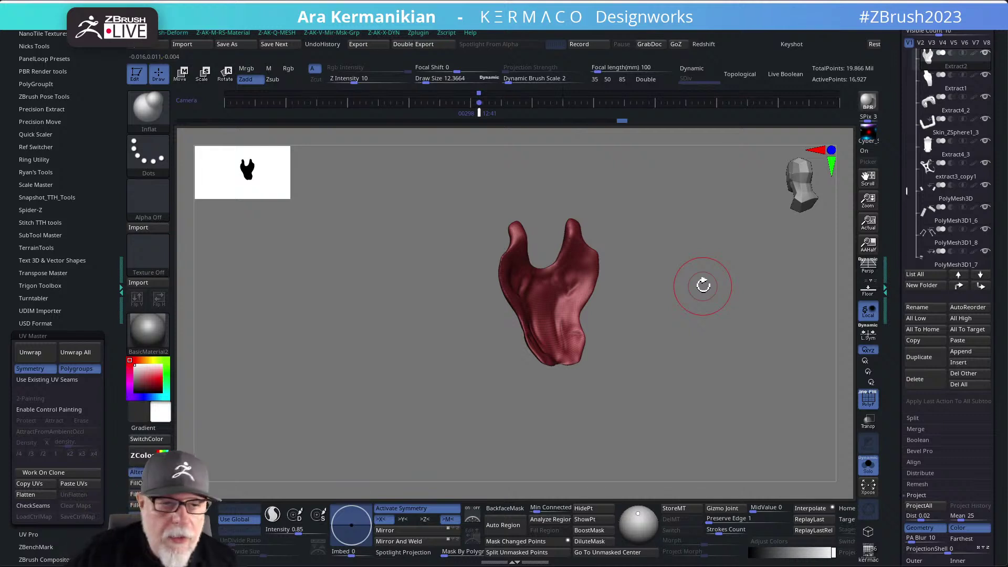
pyautogui.moveTo(663, 353); pyautogui.dragTo(683, 320)
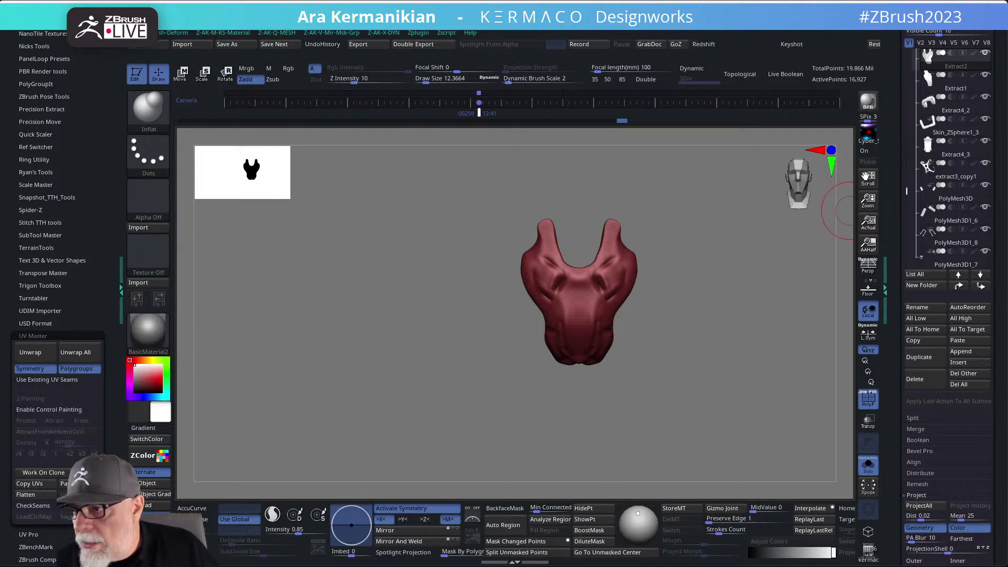
# Switch to the web browser and look over the Mecha Alpha Library product page on the Keos Masons shop.
pyautogui.hotkey('alt', 'Tab')
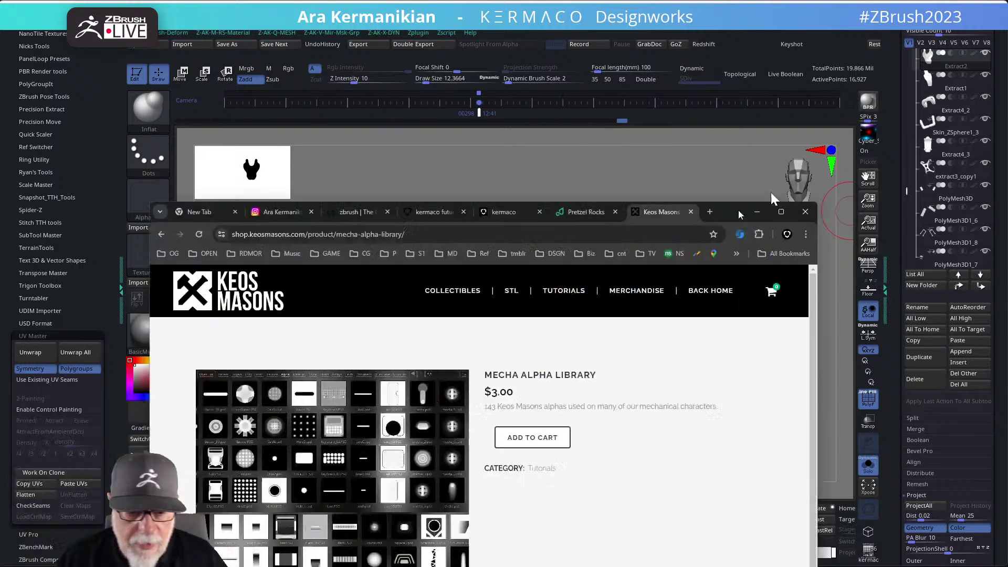
pyautogui.scroll(-1, 322, 238)
pyautogui.scroll(1, 336, 279)
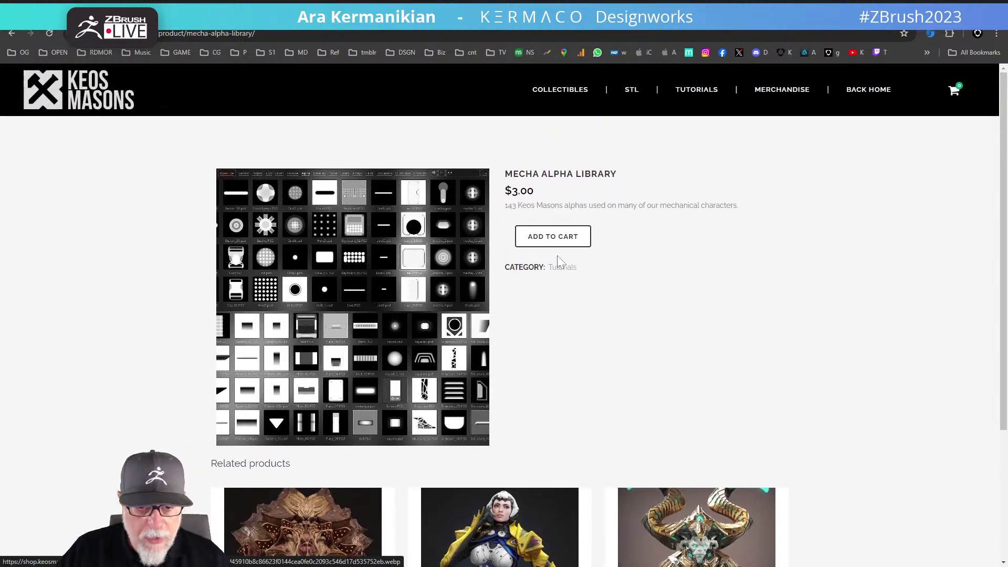
pyautogui.scroll(-4, 551, 264)
pyautogui.scroll(4, 762, 294)
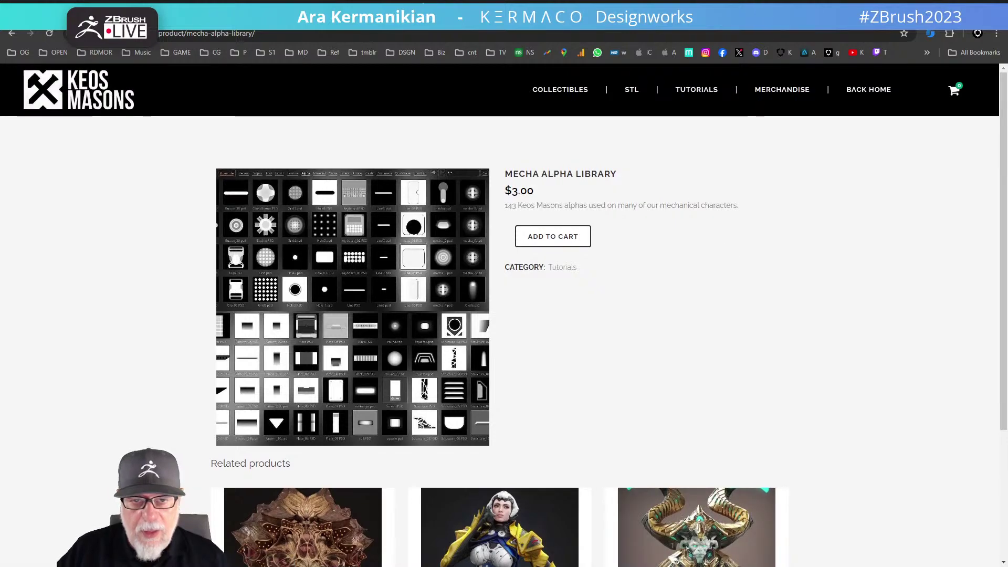
# Show the ZBrush tutorial listing on The Gnomon Workshop site and look through its courses.
pyautogui.click(787, 12)
pyautogui.moveTo(787, 12); pyautogui.dragTo(0, 336)
pyautogui.moveTo(1007, 84); pyautogui.dragTo(1007, 21)
pyautogui.moveTo(1007, 209); pyautogui.dragTo(724, 0)
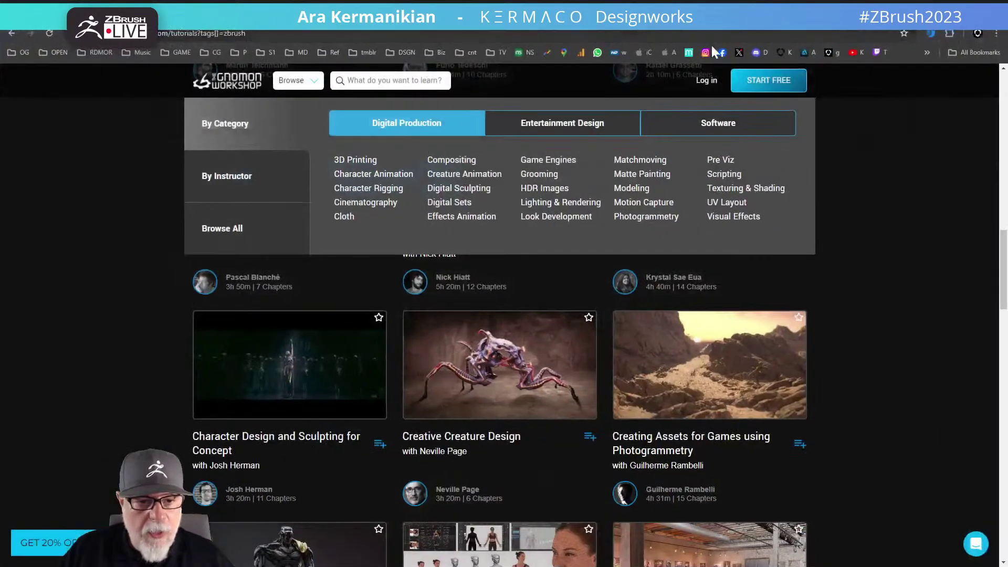
# Browse the project gallery on the Kermaco portfolio home page and show the kermaco Gumroad store.
pyautogui.hotkey('ctrl', 'Tab')
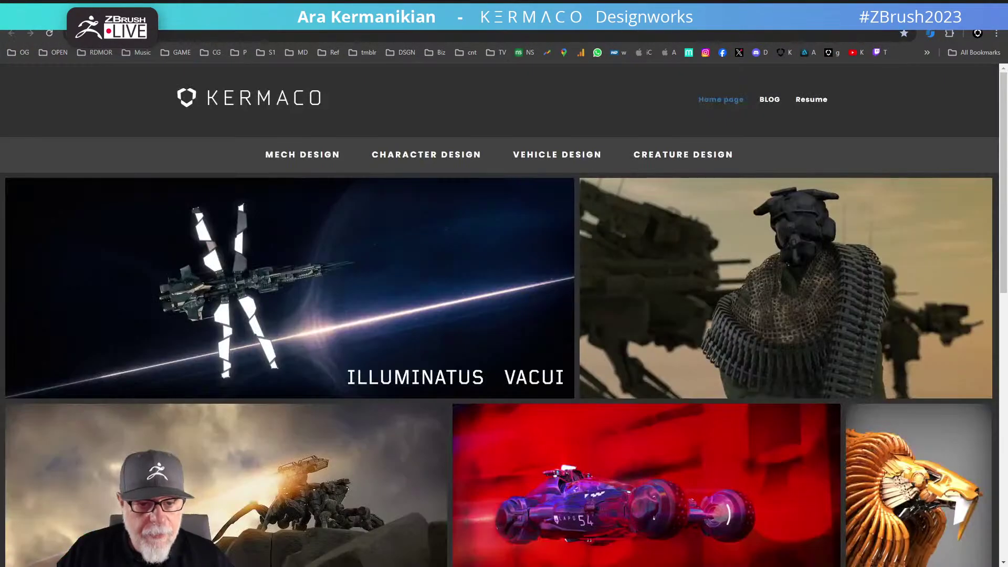
pyautogui.hotkey('ctrl', 'Tab')
pyautogui.hotkey('ctrl', 'shift', 'Tab')
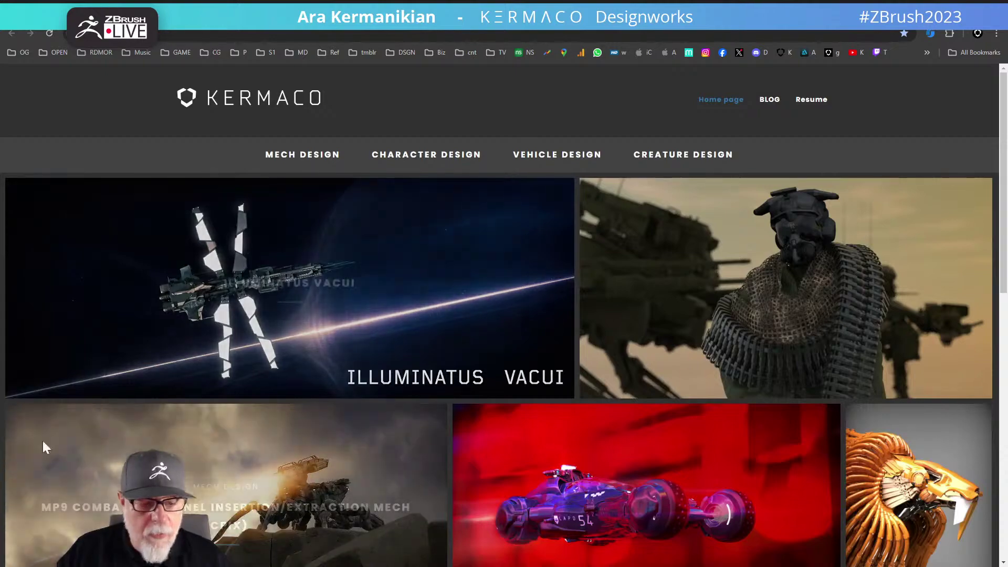
pyautogui.scroll(-1, 546, 471)
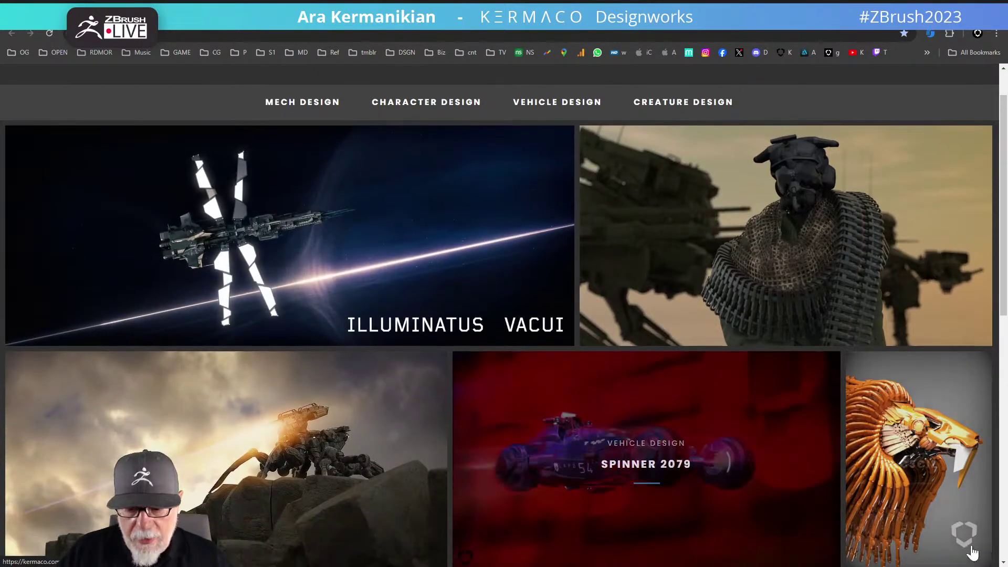
pyautogui.scroll(-7, 677, 491)
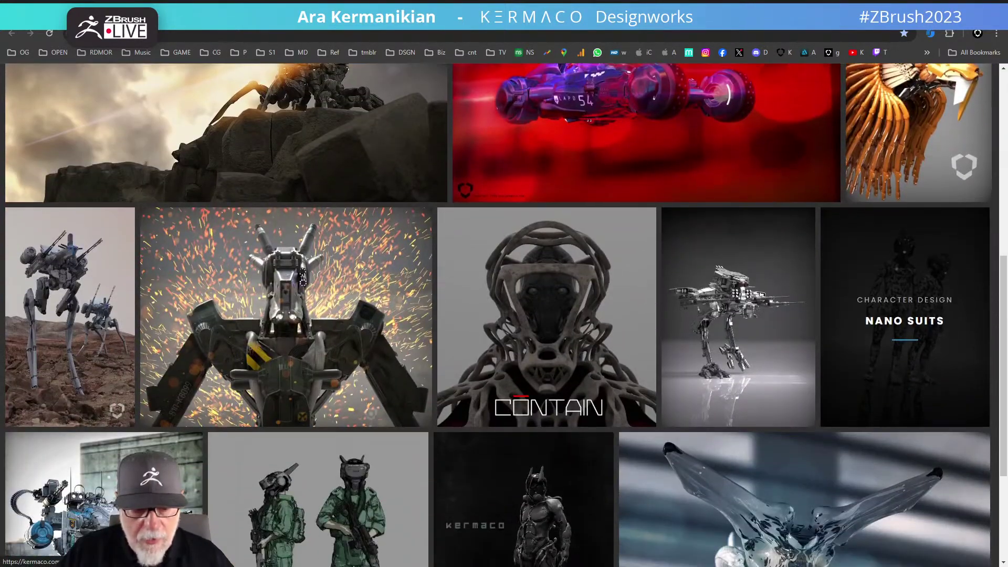
pyautogui.scroll(-3, 803, 472)
pyautogui.click(966, 534)
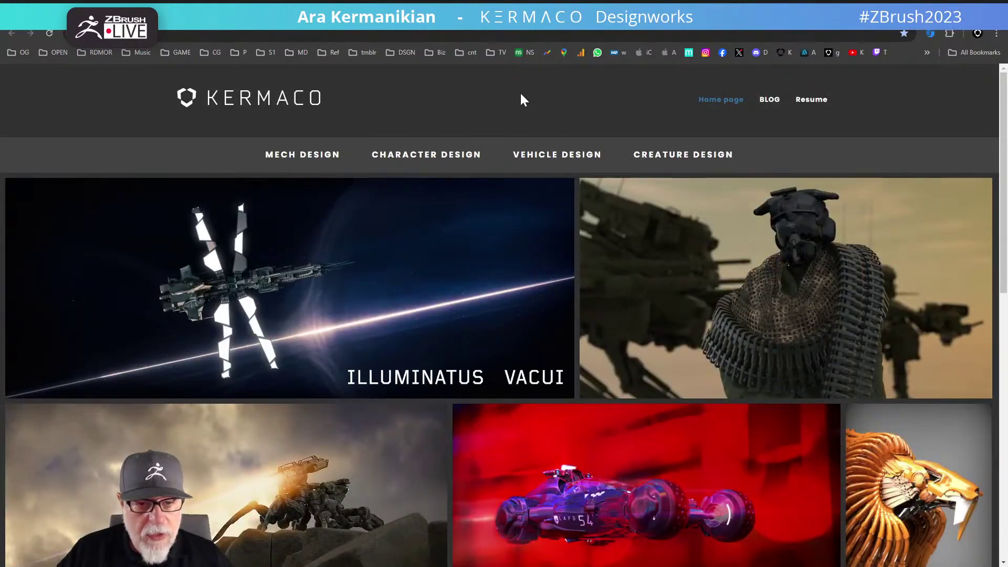
pyautogui.click(479, 13)
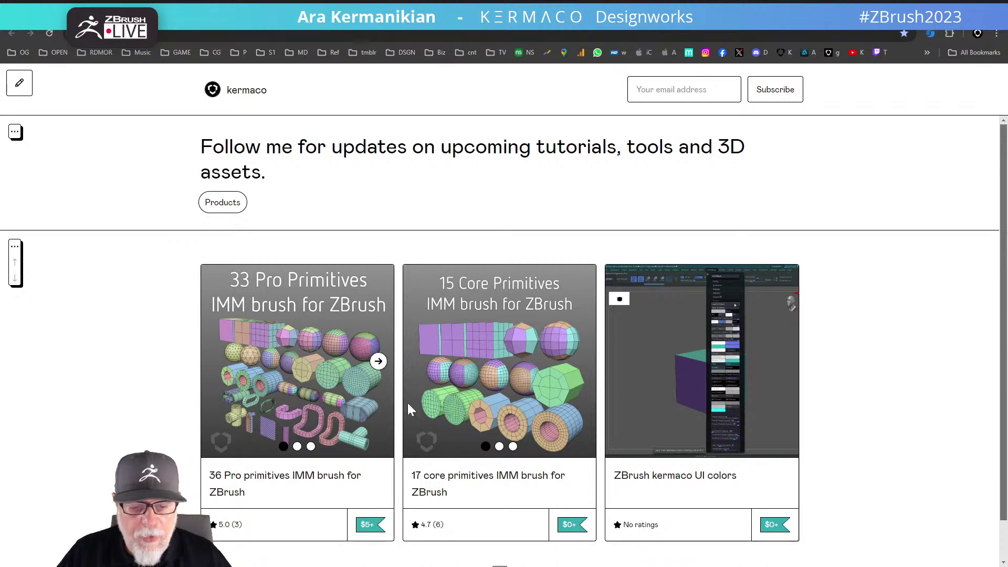
# Show the kermaco Instagram profile and view the radial fuselage post, closing it again.
pyautogui.click(247, 13)
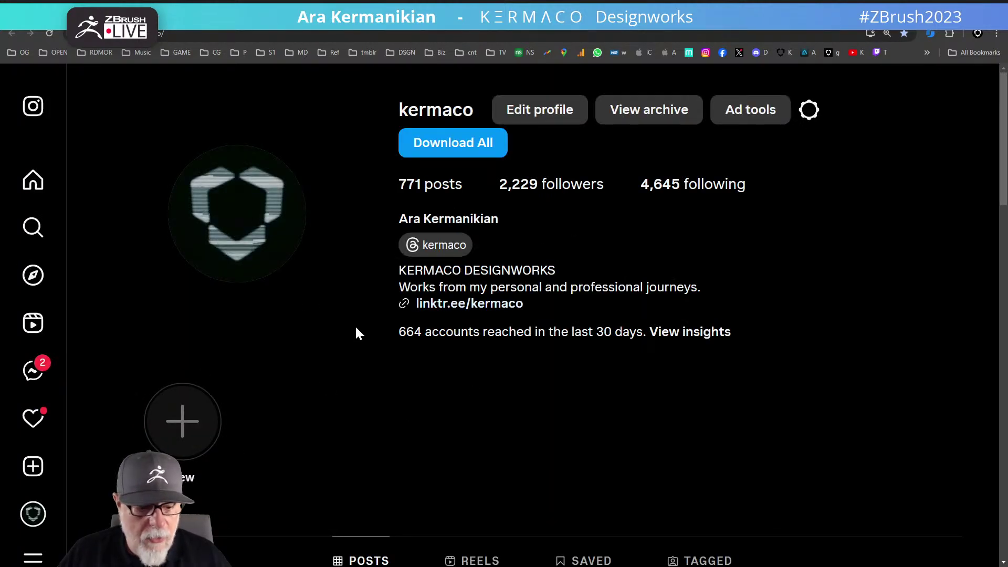
pyautogui.scroll(-7, 338, 322)
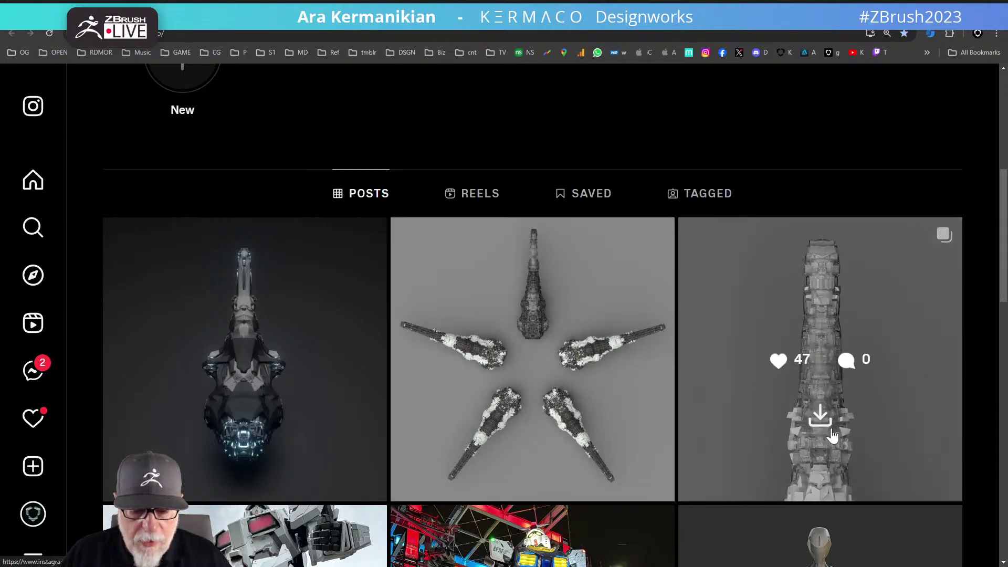
pyautogui.click(552, 314)
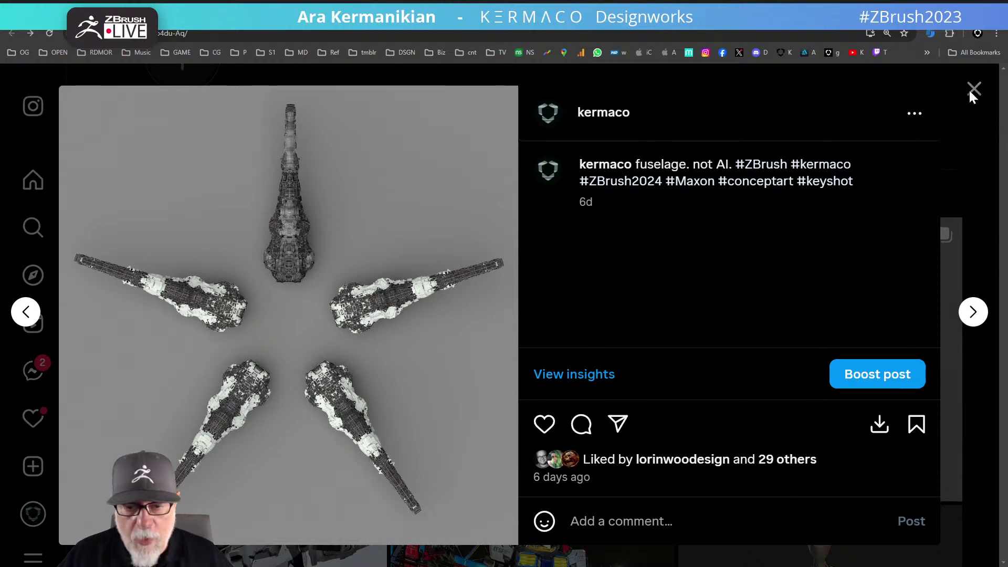
pyautogui.click(972, 94)
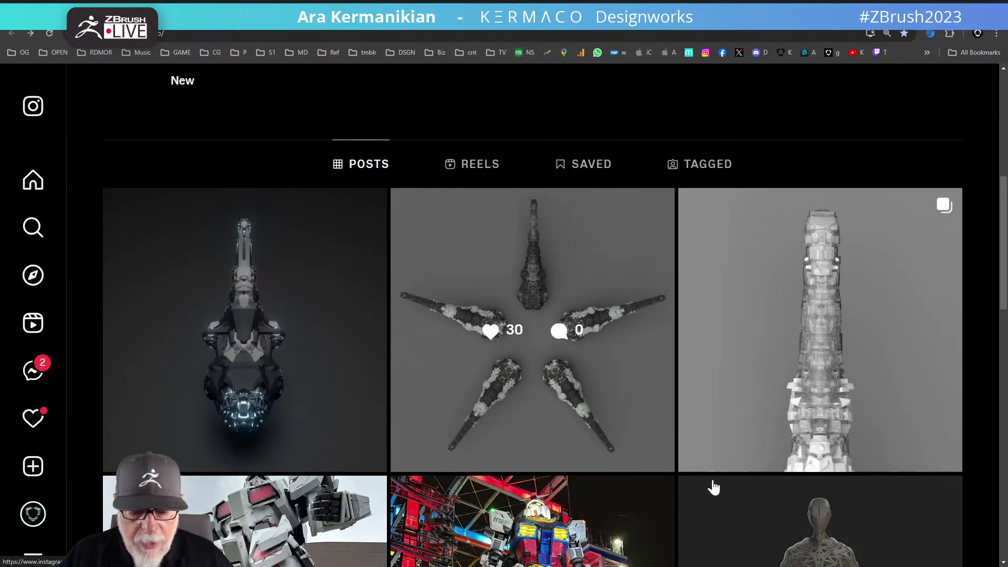
# Look through the Instagram post grid at a smaller page zoom and return to the profile header.
pyautogui.scroll(-6, 714, 488)
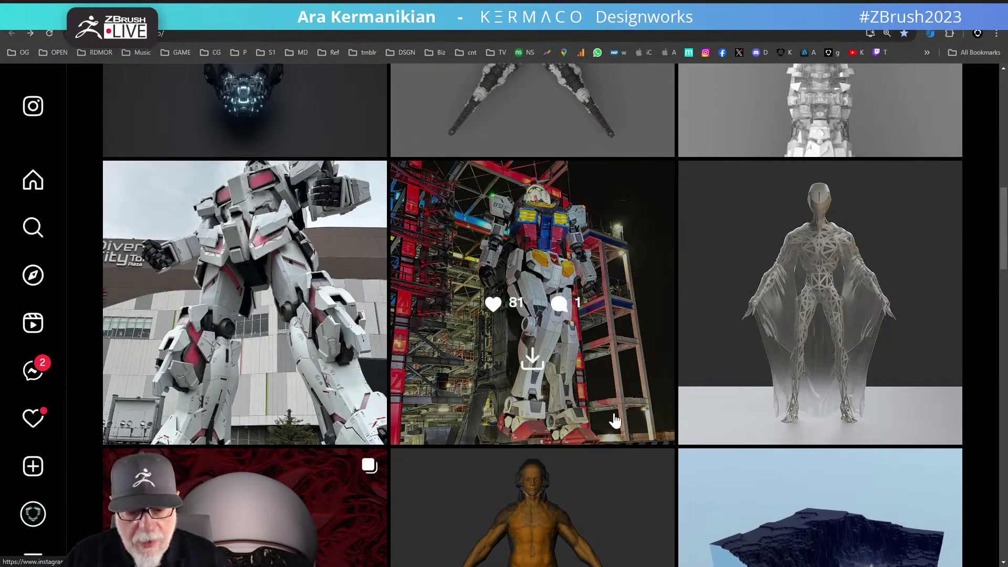
pyautogui.scroll(-2, 585, 420)
pyautogui.scroll(10, 583, 414)
pyautogui.scroll(-2, 586, 415)
pyautogui.keyDown('ctrl'); pyautogui.scroll(-2, 584, 414); pyautogui.keyUp('ctrl')
pyautogui.scroll(-2, 585, 415)
pyautogui.scroll(6, 585, 414)
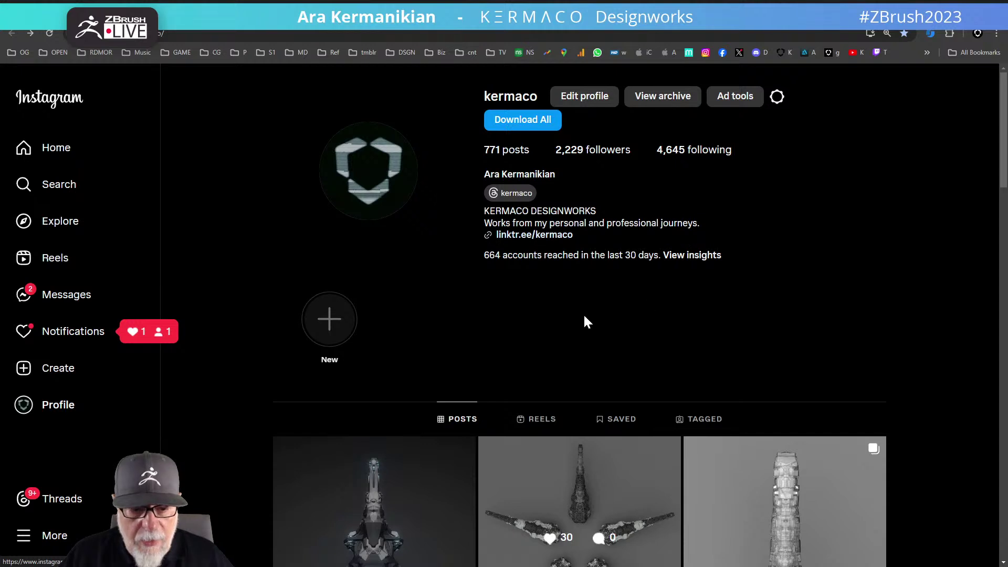
# Show the Linktree page linked in the profile, and revisit the Kermaco portfolio and Gumroad store.
pyautogui.click(545, 235)
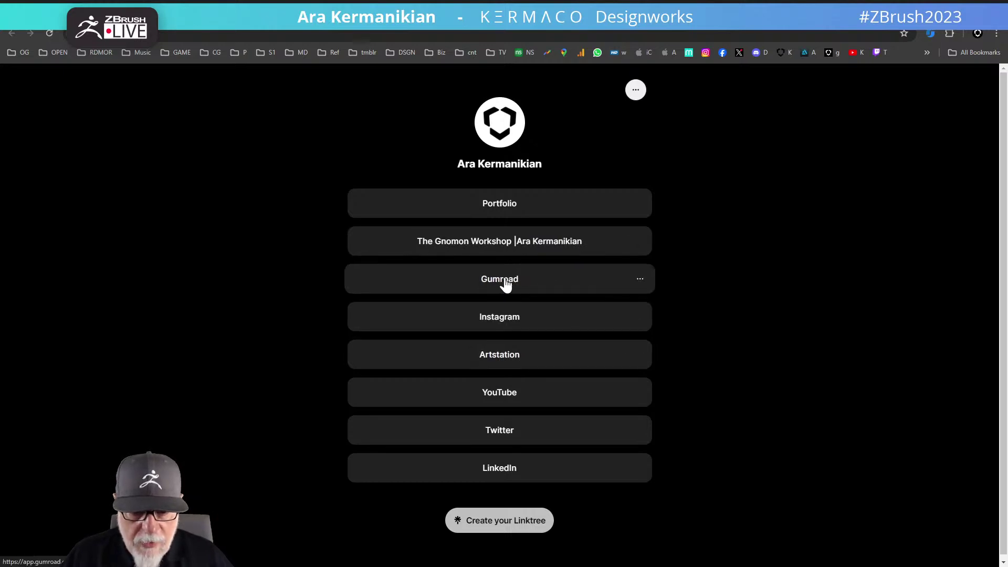
pyautogui.click(469, 5)
pyautogui.click(530, 8)
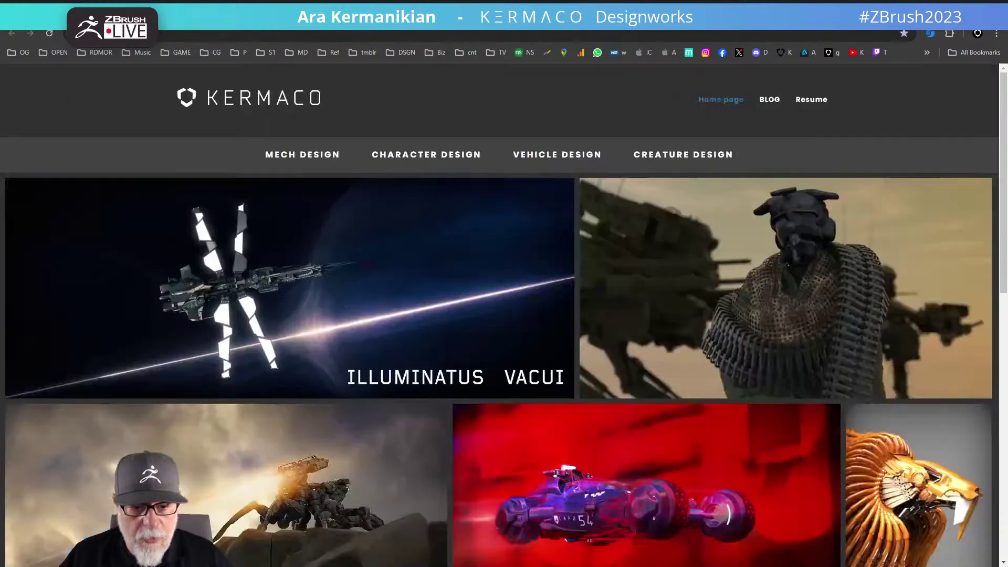
pyautogui.click(592, 6)
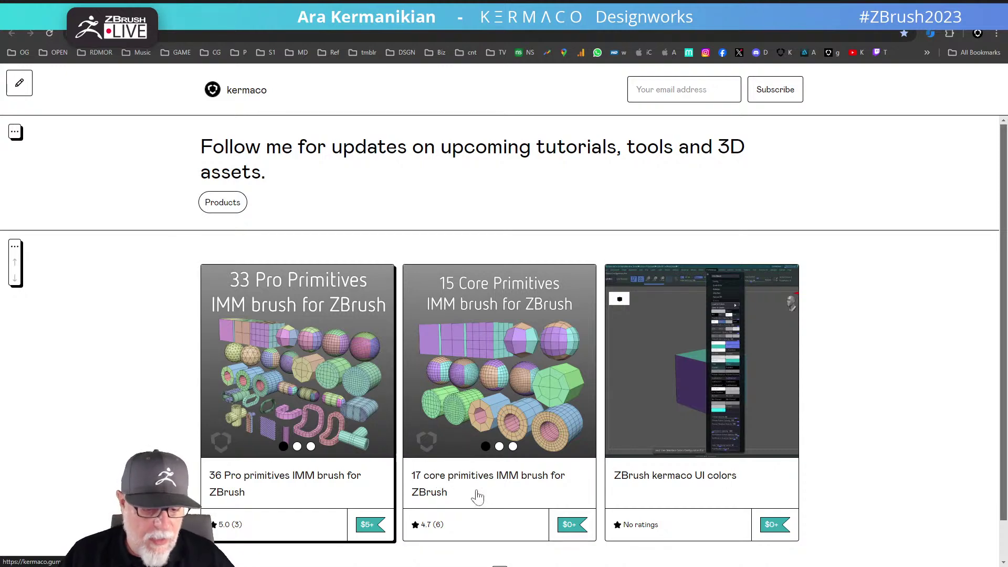
# Return to ZBrush, reduce the Inflat brush's Draw Size to about 4.6 and enable BackfaceMask for the groin plate.
pyautogui.press('super+Down')
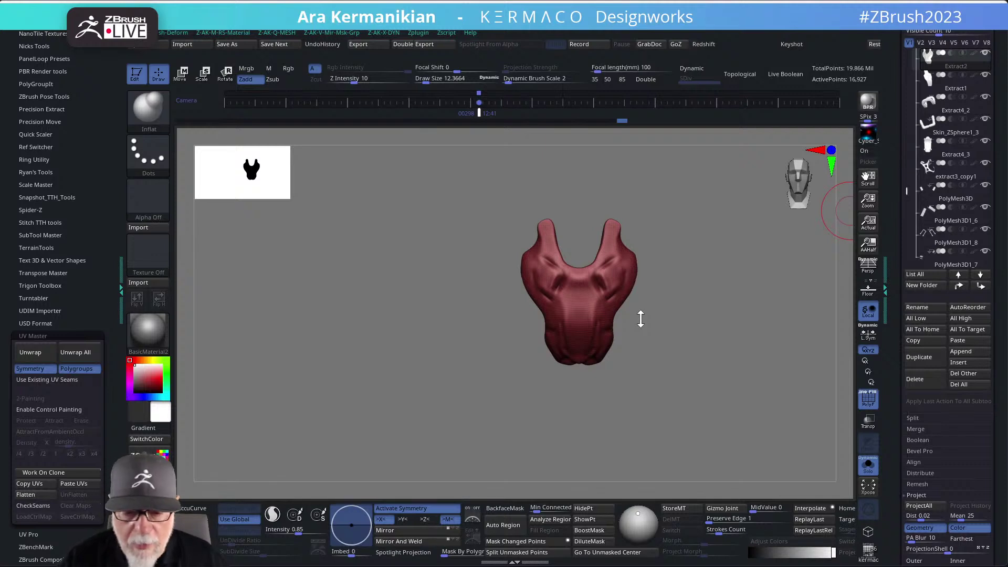
pyautogui.moveTo(685, 290)
pyautogui.mouseDown()
pyautogui.moveTo(664, 299)
pyautogui.moveTo(695, 281)
pyautogui.moveTo(650, 310)
pyautogui.moveTo(635, 278)
pyautogui.mouseUp()
pyautogui.moveTo(708, 339)
pyautogui.keyDown('alt'); pyautogui.mouseDown()
pyautogui.moveTo(657, 353)
pyautogui.moveTo(617, 314)
pyautogui.mouseUp(); pyautogui.keyUp('alt')
pyautogui.moveTo(690, 291)
pyautogui.mouseDown()
pyautogui.moveTo(664, 286)
pyautogui.moveTo(498, 336)
pyautogui.moveTo(596, 315)
pyautogui.moveTo(634, 292)
pyautogui.moveTo(520, 304)
pyautogui.mouseUp()
pyautogui.press('s')
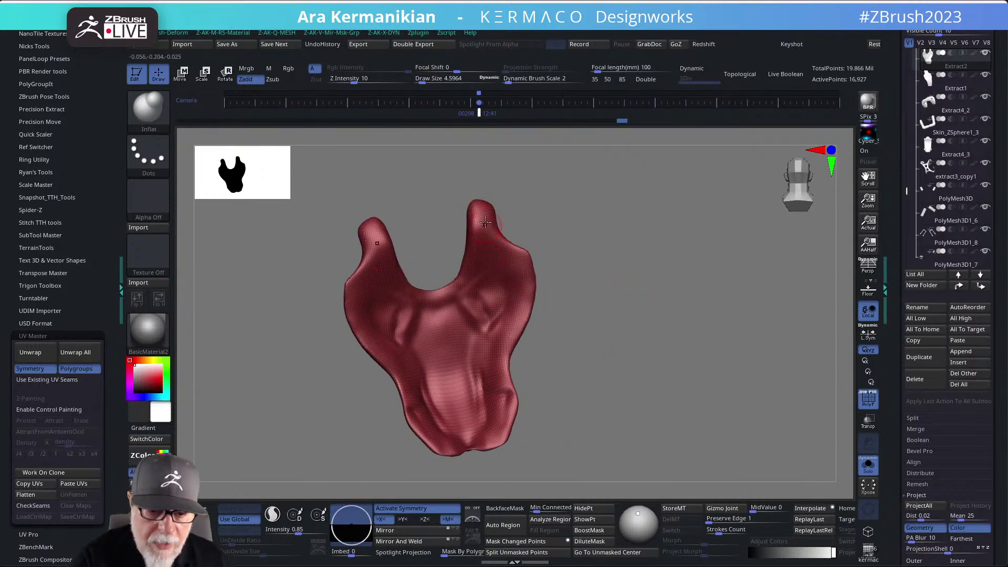
pyautogui.moveTo(587, 345)
pyautogui.mouseDown()
pyautogui.moveTo(618, 342)
pyautogui.moveTo(612, 347)
pyautogui.mouseUp()
pyautogui.moveTo(516, 494)
pyautogui.mouseDown()
pyautogui.moveTo(556, 371)
pyautogui.moveTo(552, 341)
pyautogui.mouseUp()
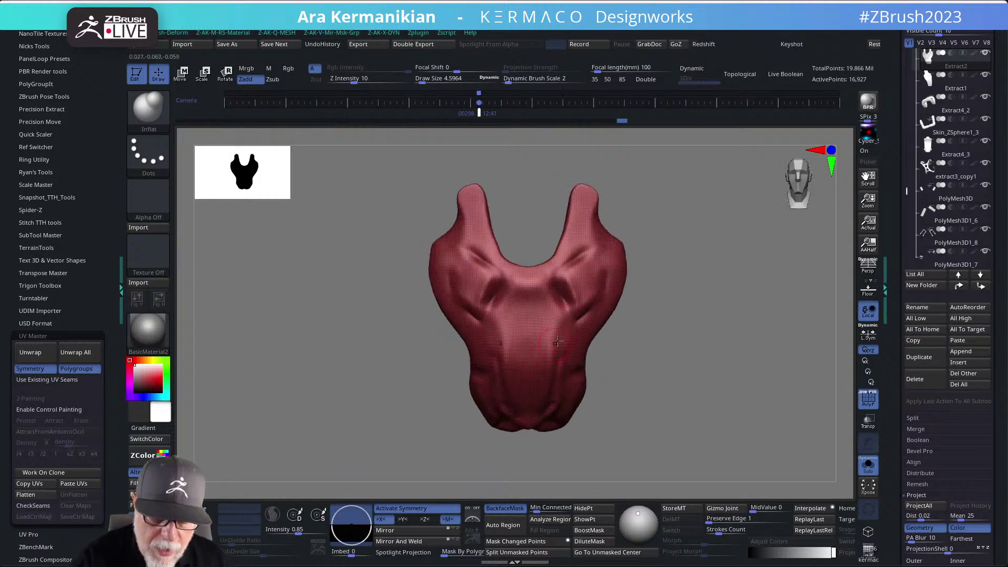
# Turn off the polyframe display and paint a mask over the front of the groin plate with MaskPen.
pyautogui.press('ctrl')
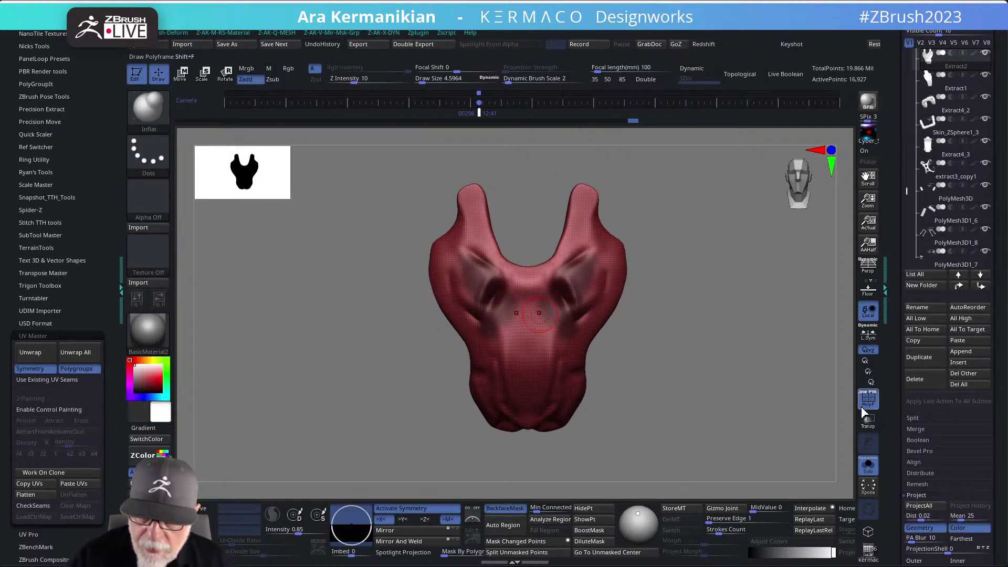
pyautogui.hotkey('shift', 'f')
pyautogui.keyDown('ctrl'); pyautogui.moveTo(574, 250); pyautogui.dragTo(583, 190); pyautogui.keyUp('ctrl')
pyautogui.moveTo(465, 283)
pyautogui.keyDown('ctrl'); pyautogui.mouseDown()
pyautogui.moveTo(443, 309)
pyautogui.moveTo(473, 399)
pyautogui.moveTo(506, 425)
pyautogui.moveTo(525, 326)
pyautogui.moveTo(545, 410)
pyautogui.mouseUp(); pyautogui.keyUp('ctrl')
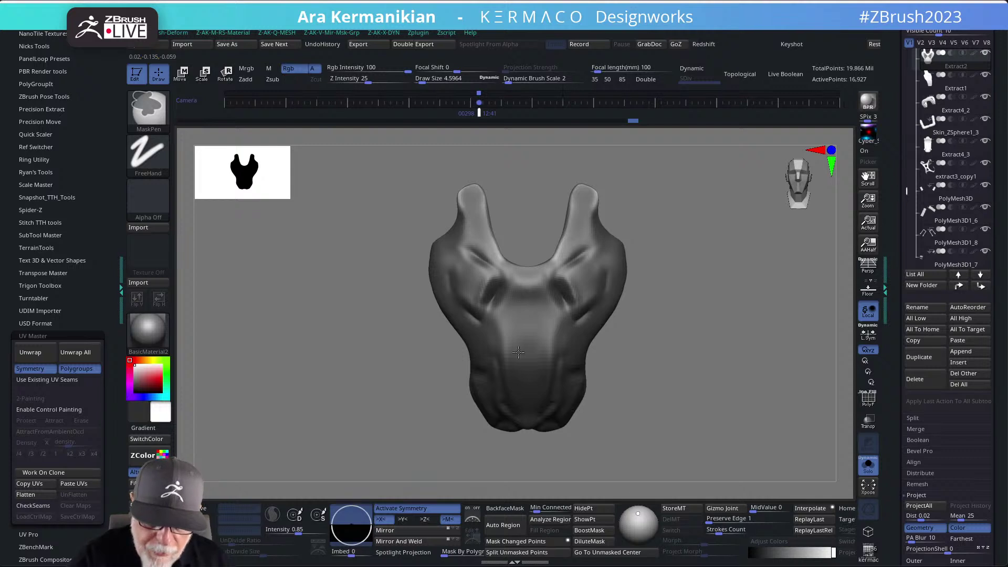
pyautogui.moveTo(723, 252)
pyautogui.mouseDown()
pyautogui.moveTo(617, 263)
pyautogui.moveTo(720, 250)
pyautogui.moveTo(579, 187)
pyautogui.mouseUp()
pyautogui.moveTo(711, 252)
pyautogui.mouseDown()
pyautogui.moveTo(757, 315)
pyautogui.moveTo(692, 301)
pyautogui.moveTo(691, 274)
pyautogui.moveTo(689, 304)
pyautogui.moveTo(679, 277)
pyautogui.mouseUp()
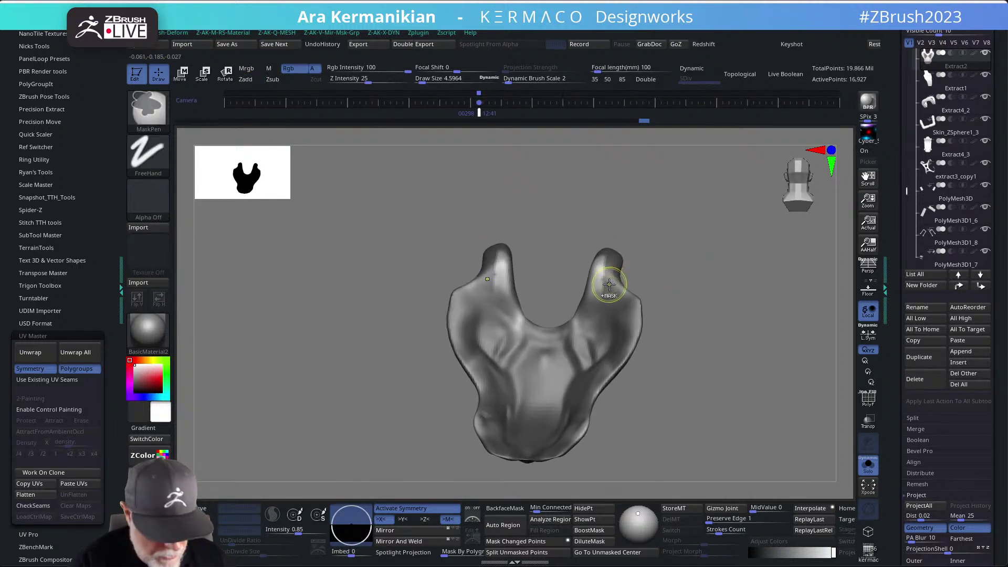
# Erase the painted mask from the groin plate and bring the piece back to a front view.
pyautogui.moveTo(607, 306)
pyautogui.keyDown('ctrl'); pyautogui.keyDown('alt'); pyautogui.mouseDown()
pyautogui.moveTo(607, 257)
pyautogui.moveTo(620, 309)
pyautogui.moveTo(596, 351)
pyautogui.moveTo(524, 366)
pyautogui.moveTo(525, 446)
pyautogui.mouseUp(); pyautogui.keyUp('alt'); pyautogui.keyUp('ctrl')
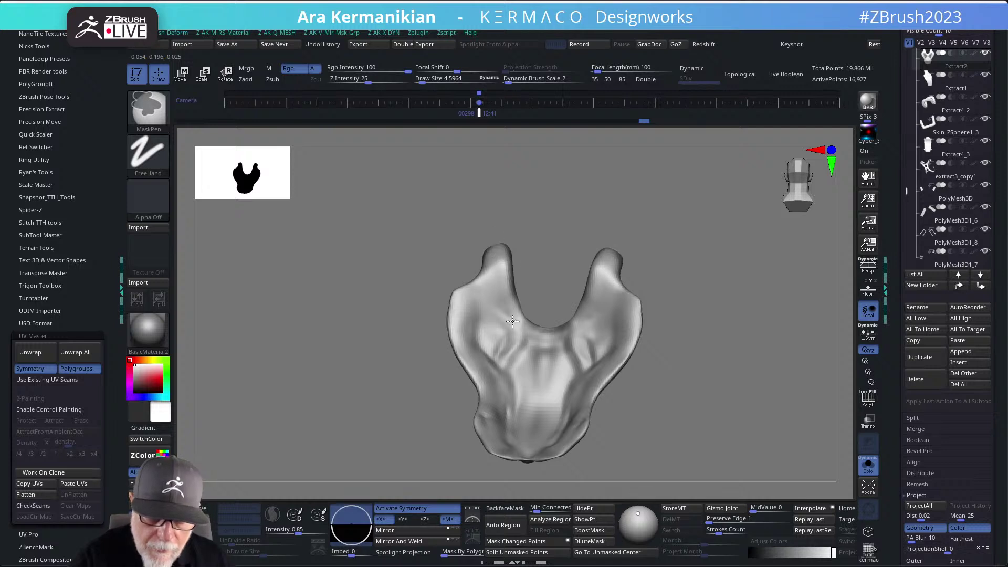
pyautogui.moveTo(715, 310)
pyautogui.mouseDown()
pyautogui.moveTo(724, 227)
pyautogui.moveTo(755, 277)
pyautogui.moveTo(698, 297)
pyautogui.moveTo(724, 326)
pyautogui.moveTo(675, 330)
pyautogui.moveTo(663, 310)
pyautogui.moveTo(638, 322)
pyautogui.moveTo(659, 315)
pyautogui.moveTo(676, 292)
pyautogui.mouseUp()
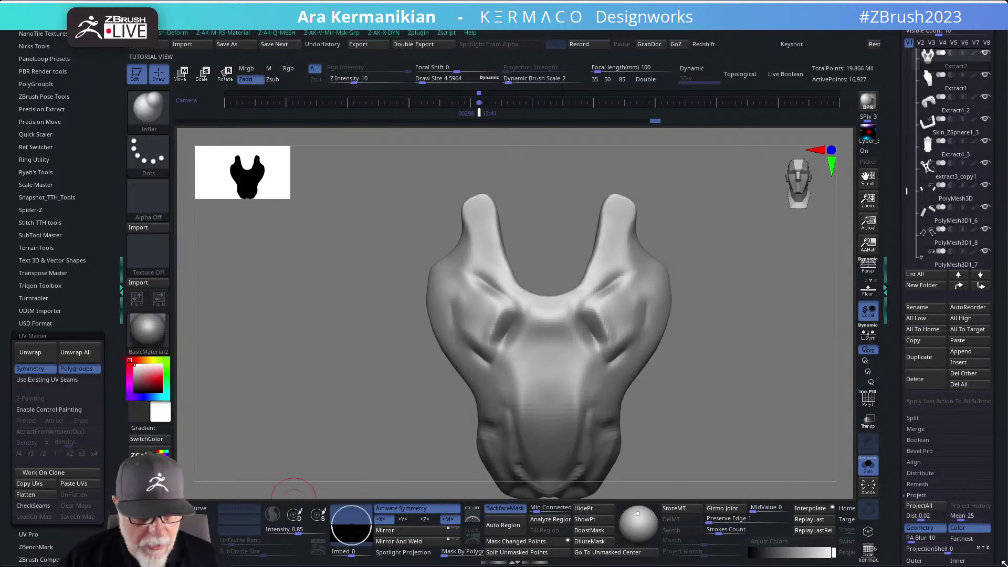
pyautogui.moveTo(716, 239)
pyautogui.keyDown('alt'); pyautogui.mouseDown()
pyautogui.moveTo(747, 342)
pyautogui.moveTo(707, 311)
pyautogui.moveTo(663, 225)
pyautogui.moveTo(669, 239)
pyautogui.mouseUp(); pyautogui.keyUp('alt')
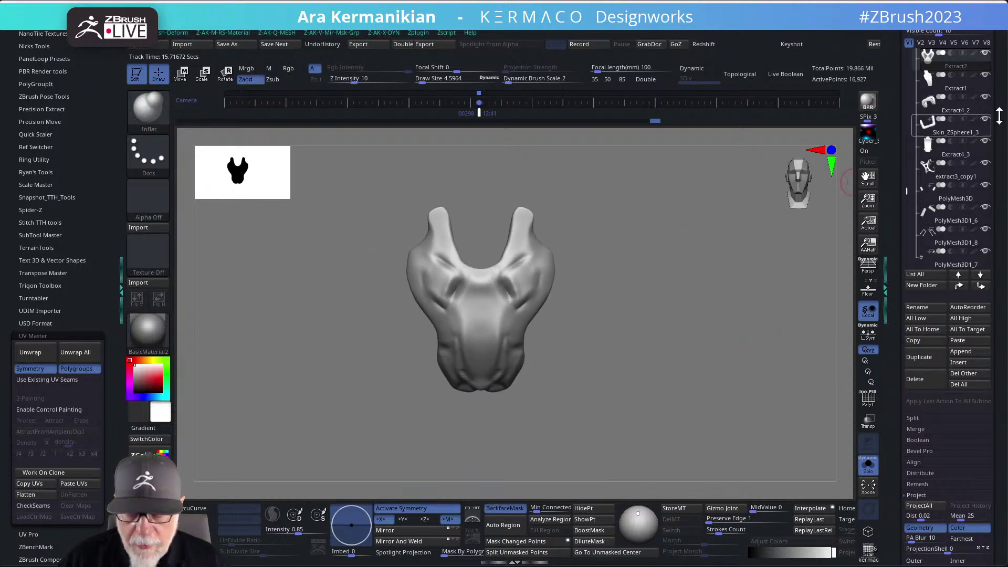
# Duplicate the Extract2 groin plate and ZRemesh the copy, showing its polyframe.
pyautogui.moveTo(937, 66)
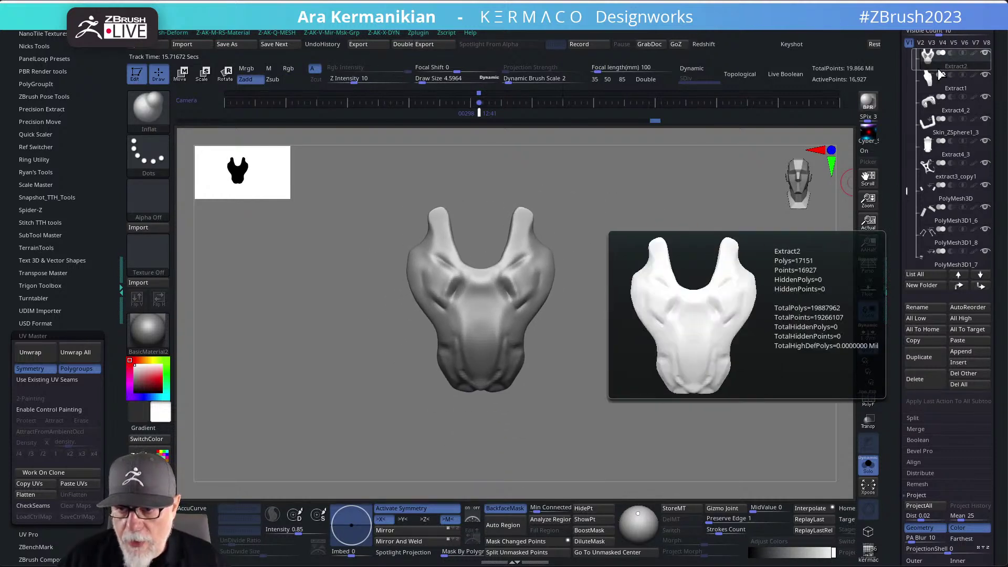
pyautogui.click(919, 357)
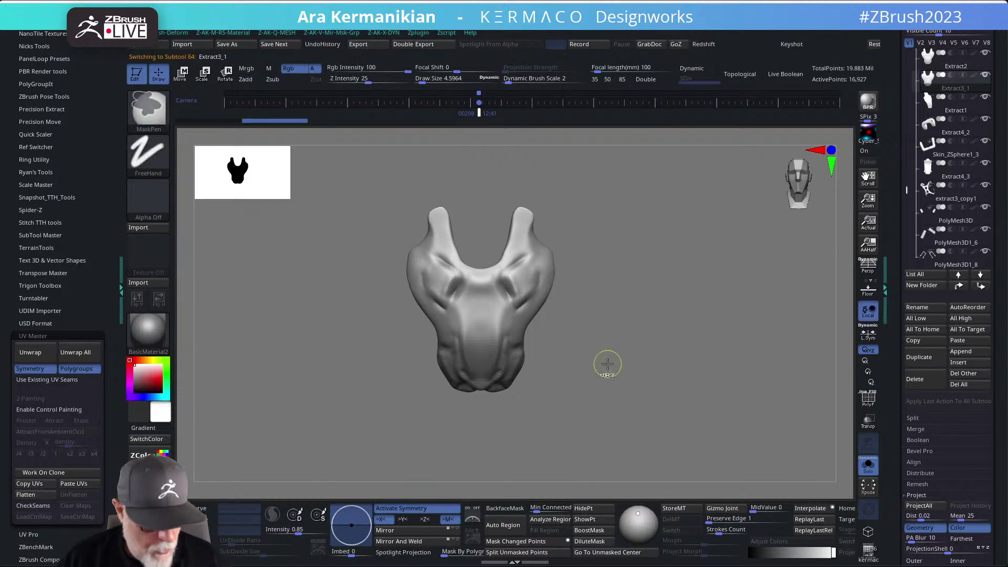
pyautogui.hotkey('ctrl', 'q')
pyautogui.click(600, 345)
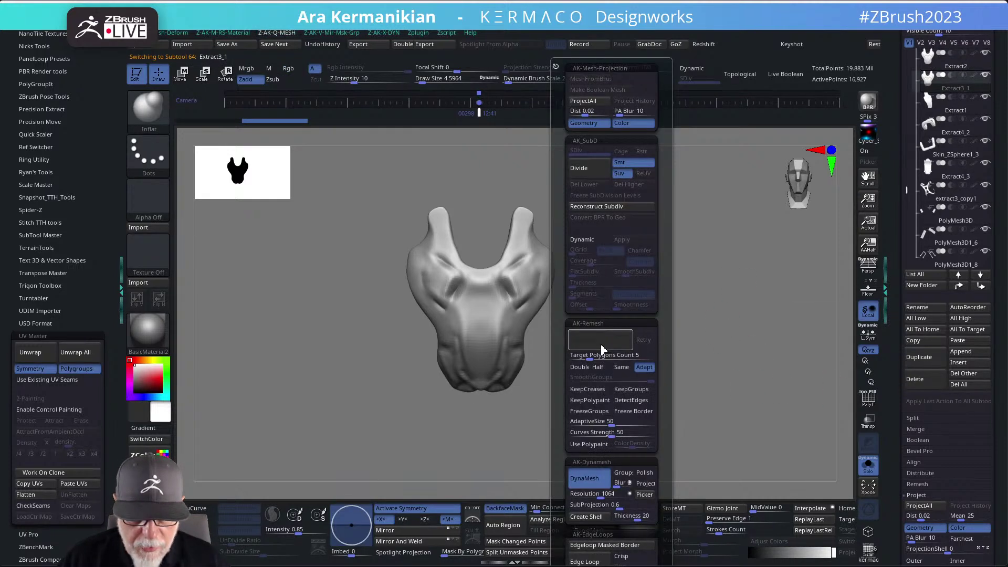
pyautogui.hotkey('shift', 'f')
pyautogui.moveTo(660, 337); pyautogui.dragTo(562, 299)
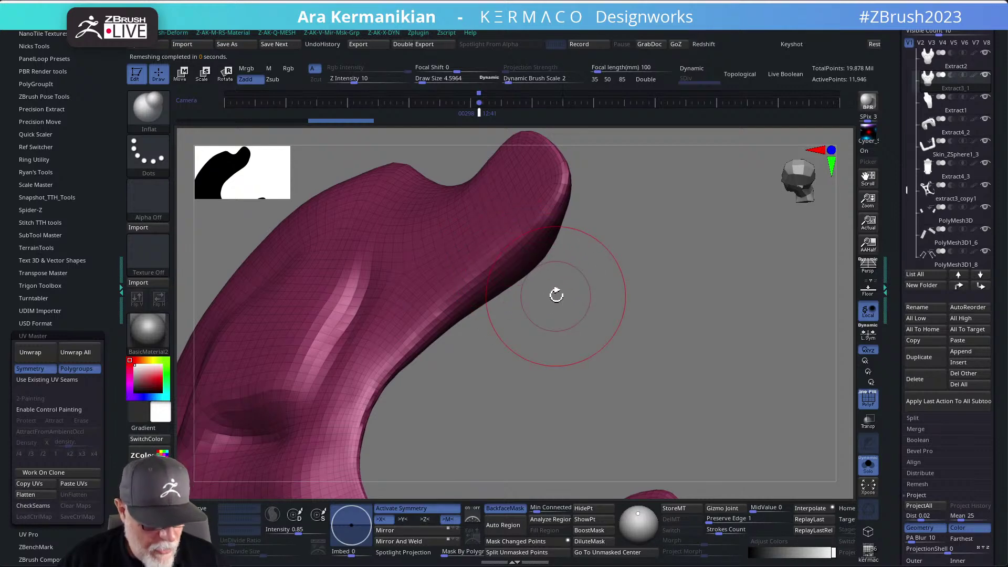
# Set the ZModeler brush's polygon action to PolyGroup with the Polyloop target for the remeshed groin plate.
pyautogui.press('b')
pyautogui.press('z')
pyautogui.press('m')
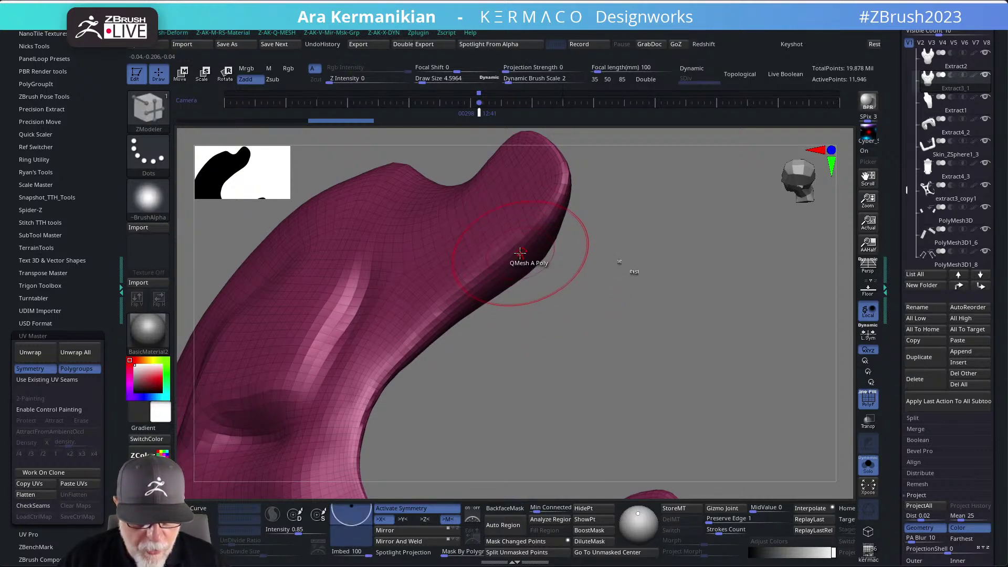
pyautogui.press('space')
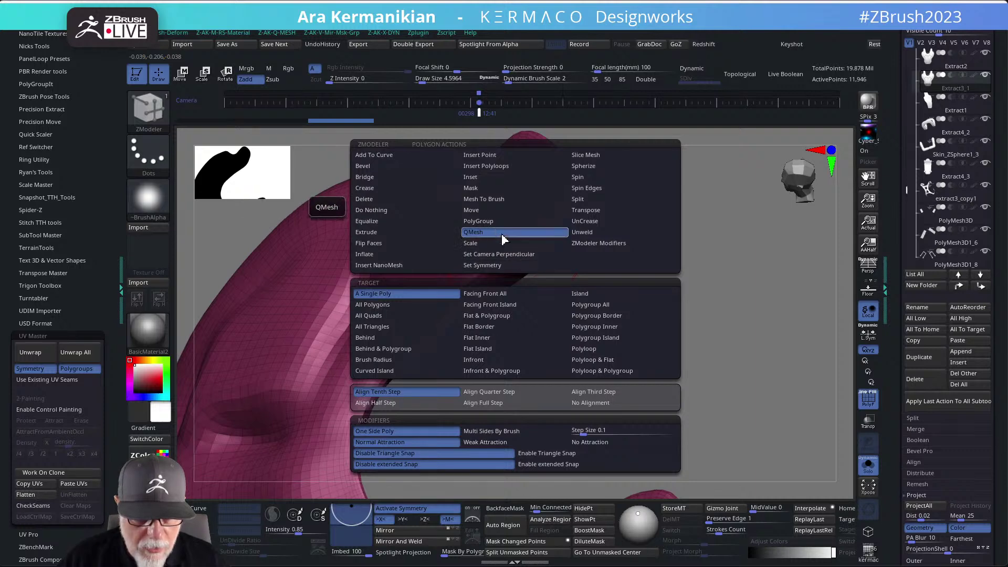
pyautogui.click(489, 221)
pyautogui.click(584, 338)
pyautogui.moveTo(620, 346); pyautogui.dragTo(503, 220)
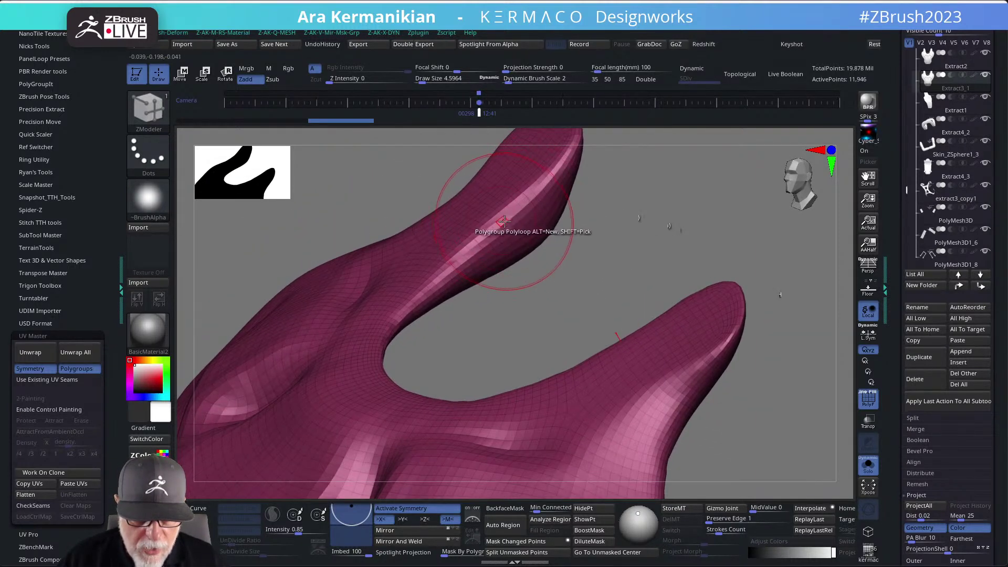
# Try a separate polygroup on a polyloop running along the groin plate's rim, and undo the attempt.
pyautogui.click(502, 221)
pyautogui.moveTo(652, 270)
pyautogui.mouseDown()
pyautogui.moveTo(619, 265)
pyautogui.moveTo(740, 294)
pyautogui.moveTo(670, 297)
pyautogui.moveTo(690, 280)
pyautogui.moveTo(597, 298)
pyautogui.mouseUp()
pyautogui.moveTo(713, 322)
pyautogui.mouseDown()
pyautogui.moveTo(686, 340)
pyautogui.moveTo(691, 329)
pyautogui.moveTo(707, 349)
pyautogui.moveTo(701, 296)
pyautogui.mouseUp()
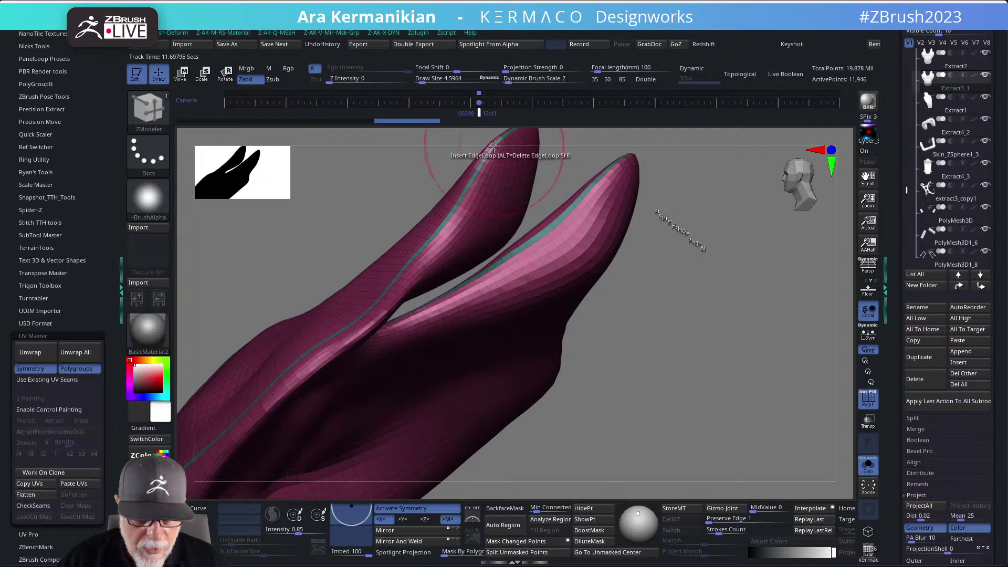
pyautogui.moveTo(765, 300); pyautogui.dragTo(765, 344)
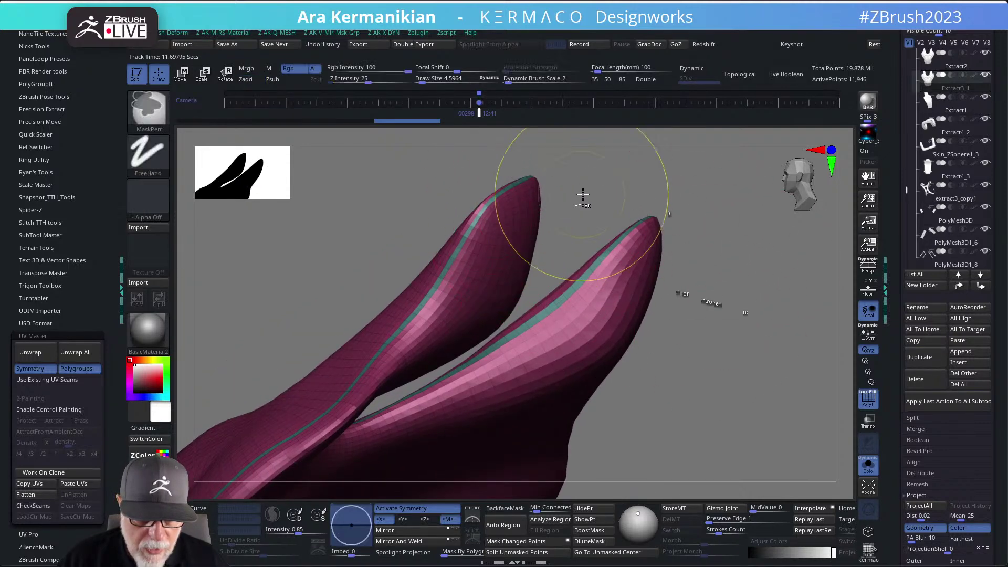
pyautogui.hotkey('ctrl', 'z')
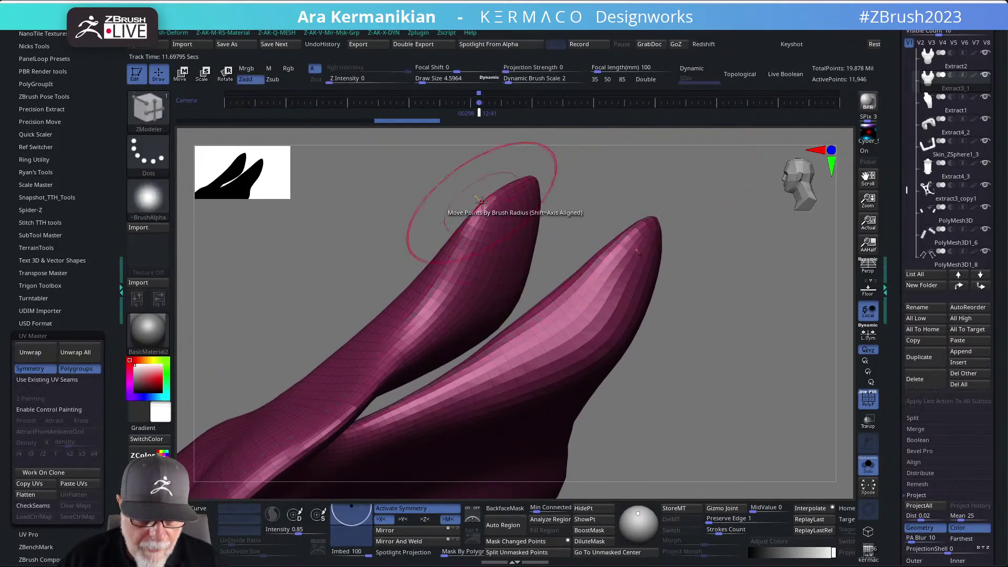
pyautogui.hotkey('ctrl', 'z')
# Assign a new polygroup to the polyloop running around the groin plate's outer rim.
pyautogui.moveTo(632, 189)
pyautogui.mouseDown()
pyautogui.moveTo(637, 216)
pyautogui.moveTo(524, 221)
pyautogui.mouseUp()
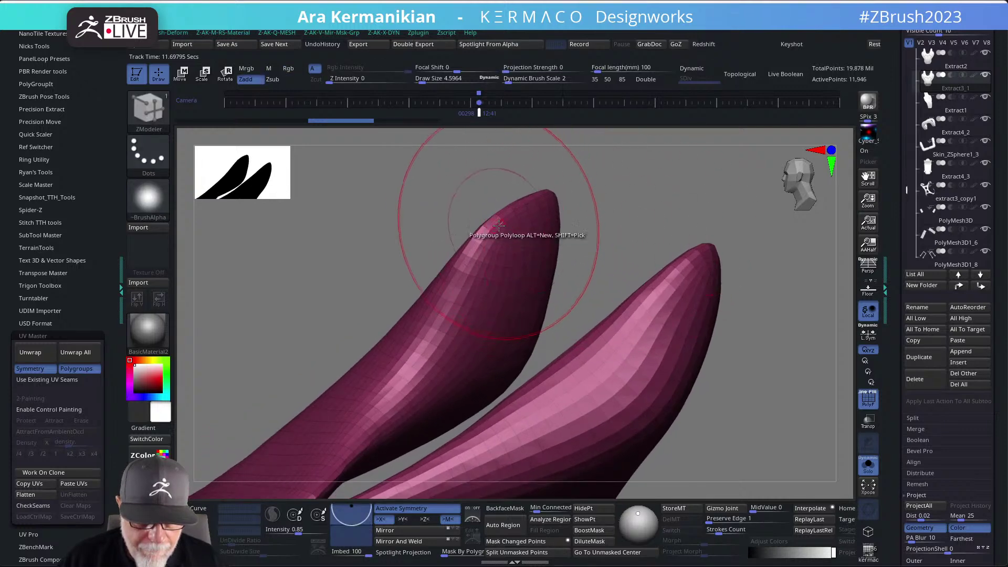
pyautogui.click(496, 224)
pyautogui.moveTo(731, 209)
pyautogui.mouseDown()
pyautogui.moveTo(650, 255)
pyautogui.moveTo(711, 221)
pyautogui.moveTo(760, 236)
pyautogui.moveTo(753, 267)
pyautogui.moveTo(715, 275)
pyautogui.moveTo(694, 222)
pyautogui.moveTo(698, 285)
pyautogui.moveTo(574, 251)
pyautogui.mouseUp()
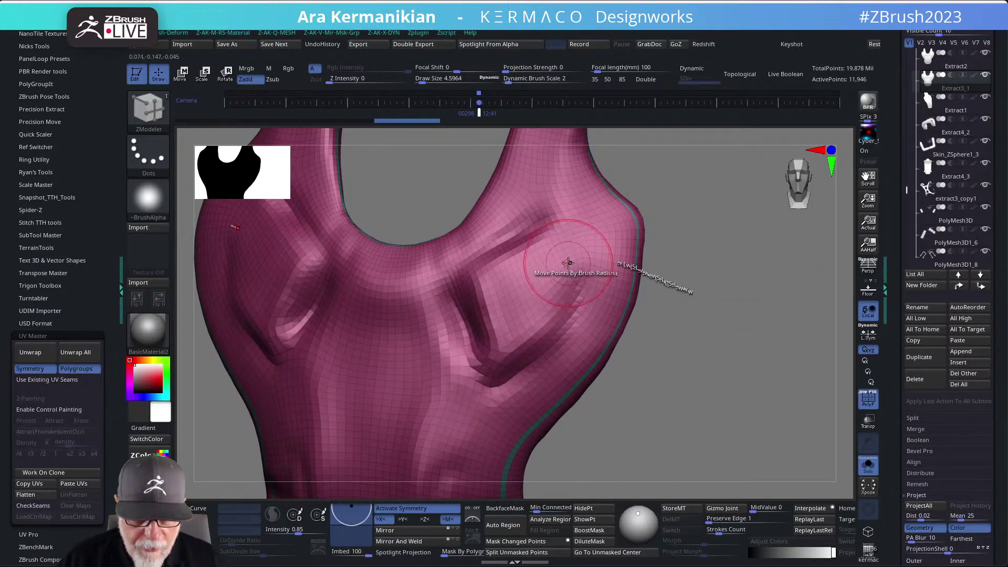
# Fill the groin plate's front surface with its own polygroup using the PolyGroup Fill target, and isolate that group.
pyautogui.press('space')
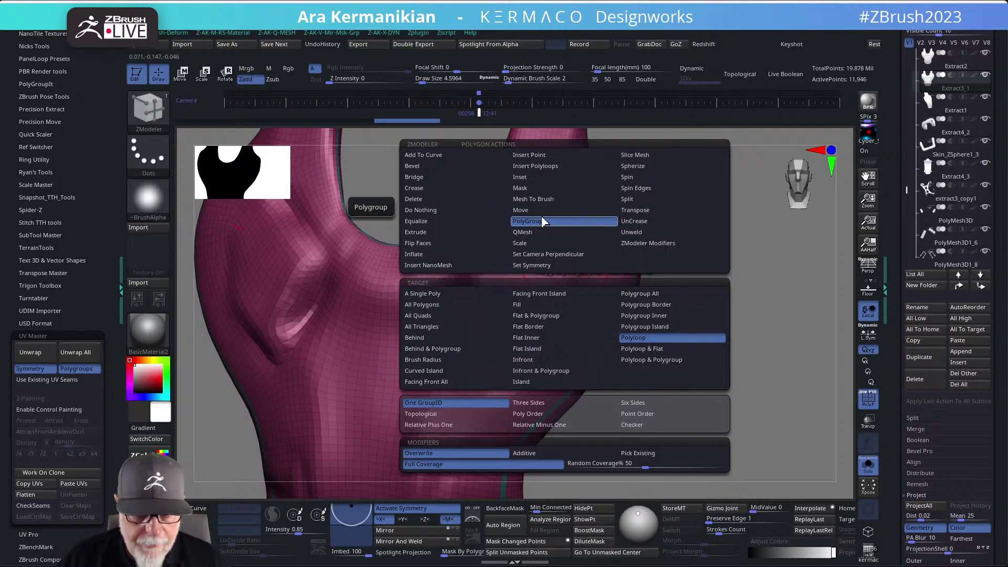
pyautogui.click(522, 305)
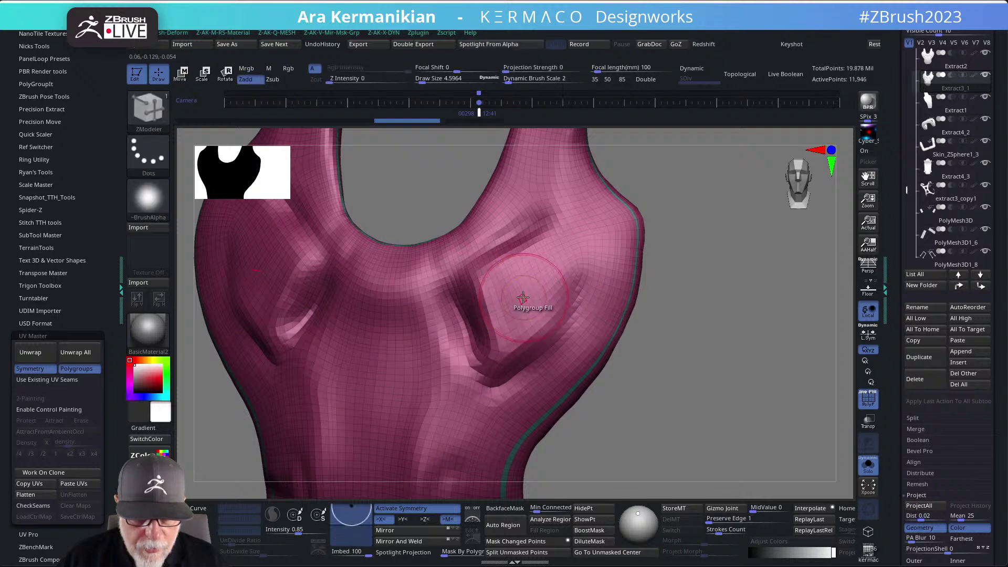
pyautogui.click(524, 298)
pyautogui.moveTo(706, 340); pyautogui.dragTo(718, 310)
pyautogui.keyDown('ctrl'); pyautogui.keyDown('shift'); pyautogui.click(527, 304); pyautogui.keyUp('shift'); pyautogui.keyUp('ctrl')
pyautogui.moveTo(696, 367); pyautogui.dragTo(682, 336)
# Expand the visible front surface slightly past its polygroup border and delete the hidden back geometry.
pyautogui.press('v')
pyautogui.click(735, 437)
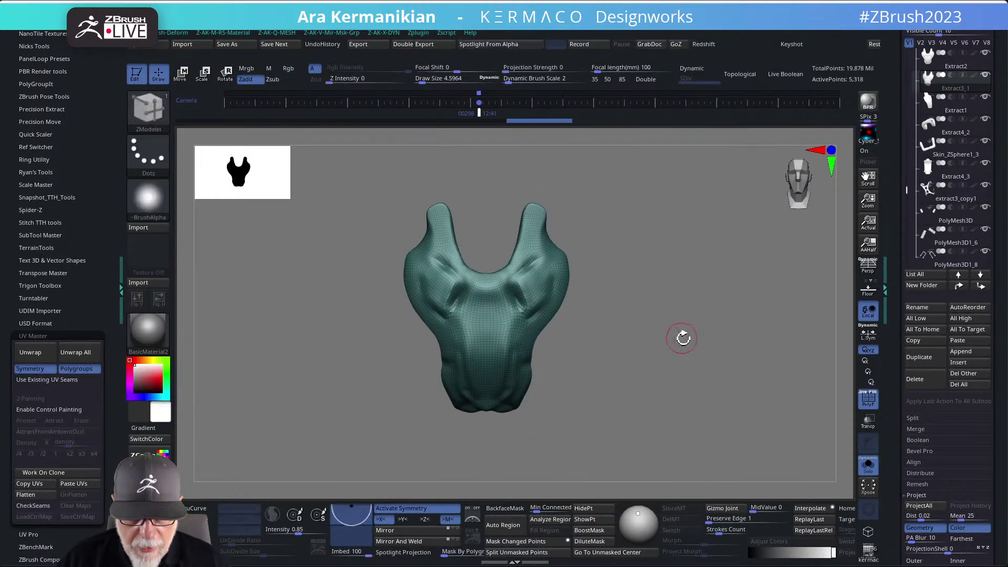
pyautogui.moveTo(895, 466); pyautogui.dragTo(939, 355)
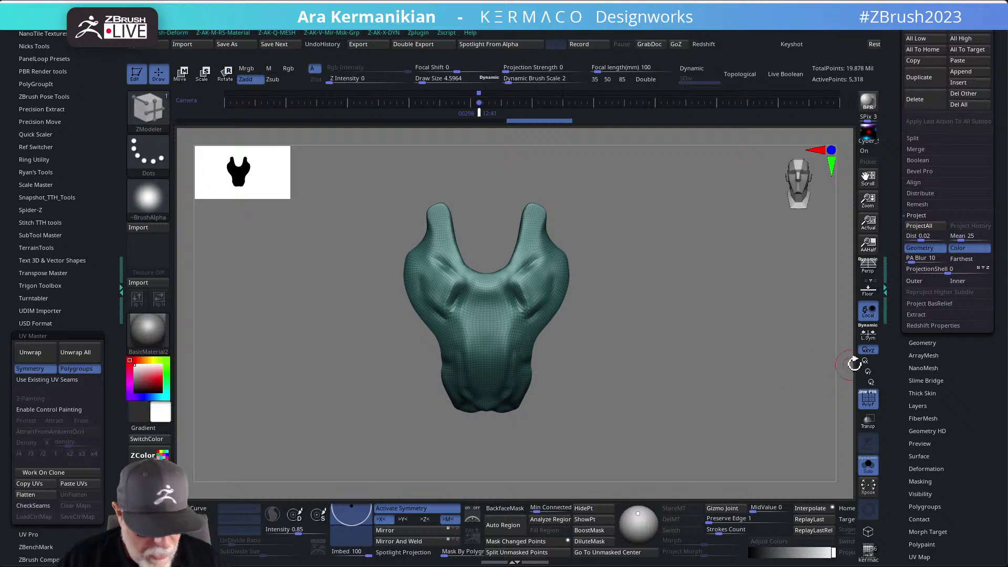
pyautogui.hotkey('ctrl', 'shift')
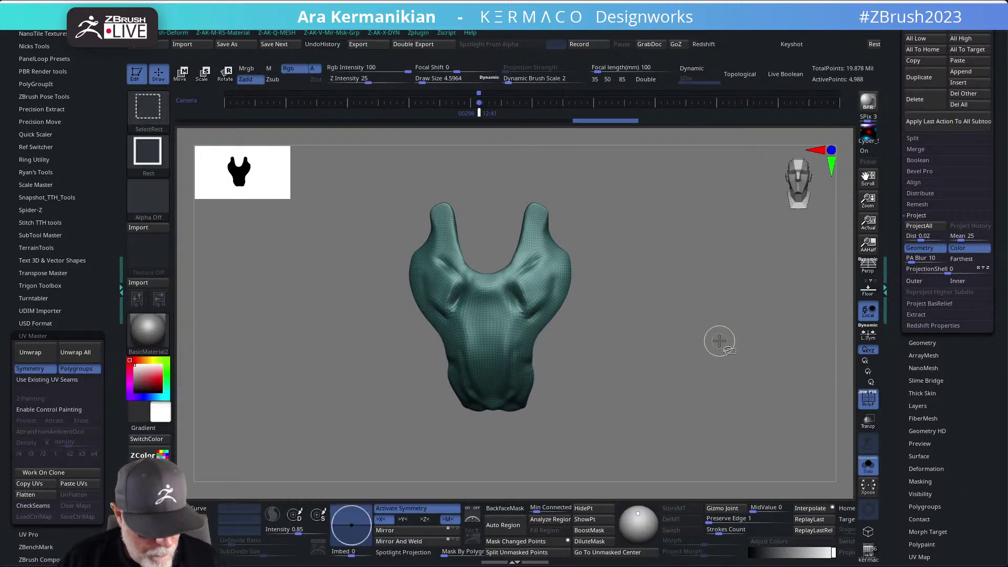
pyautogui.moveTo(724, 337)
pyautogui.mouseDown()
pyautogui.moveTo(670, 333)
pyautogui.moveTo(723, 322)
pyautogui.moveTo(672, 354)
pyautogui.moveTo(646, 326)
pyautogui.moveTo(710, 326)
pyautogui.moveTo(691, 320)
pyautogui.mouseUp()
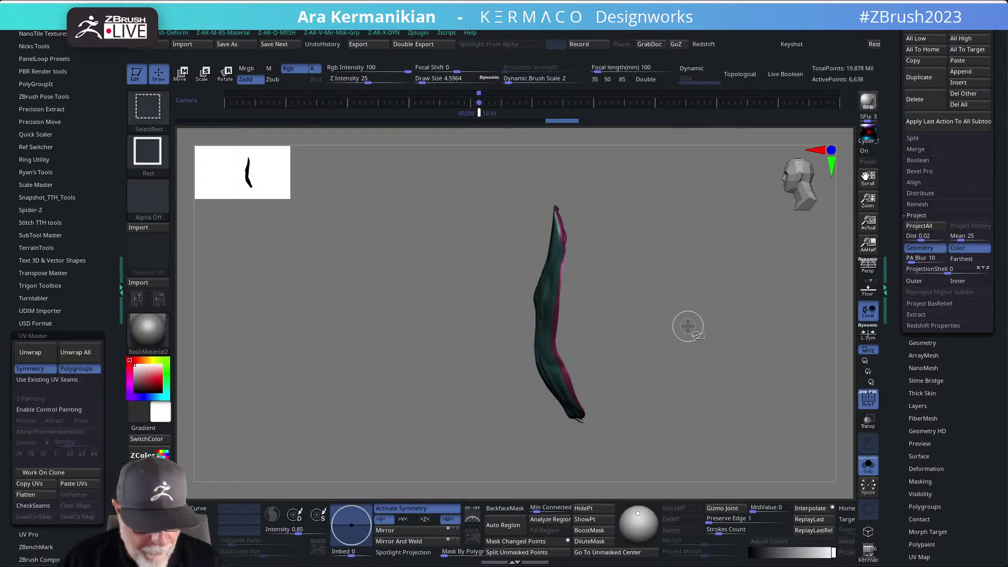
pyautogui.moveTo(672, 328); pyautogui.dragTo(715, 327)
pyautogui.press('q')
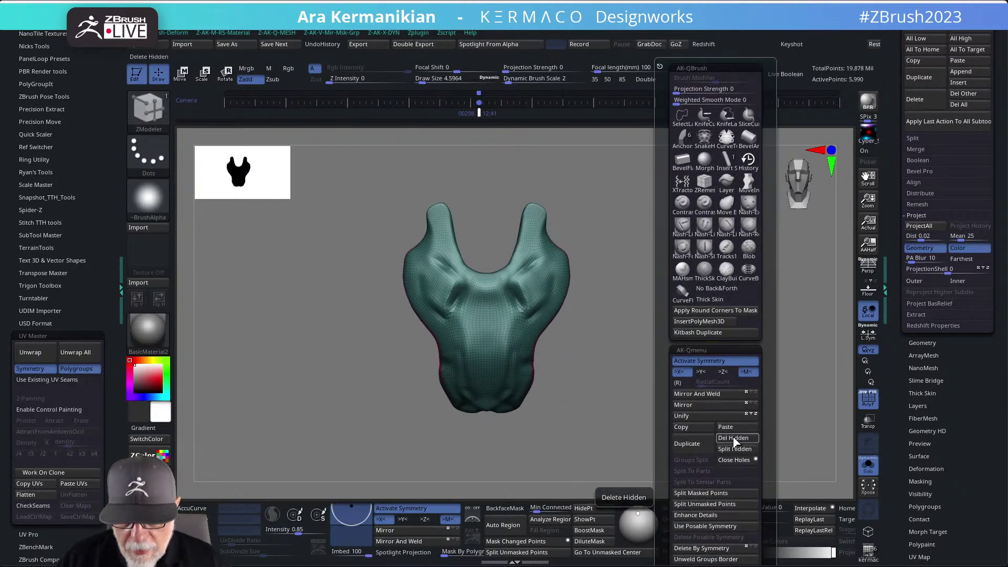
pyautogui.click(732, 436)
# Isolate the groin plate's front polygroup and delete the hidden strip around its border.
pyautogui.keyDown('alt'); pyautogui.moveTo(649, 355); pyautogui.dragTo(668, 362); pyautogui.keyUp('alt')
pyautogui.press('f')
pyautogui.moveTo(690, 326); pyautogui.dragTo(810, 264)
pyautogui.moveTo(683, 266)
pyautogui.mouseDown()
pyautogui.moveTo(637, 252)
pyautogui.moveTo(691, 252)
pyautogui.moveTo(716, 282)
pyautogui.moveTo(651, 238)
pyautogui.moveTo(525, 246)
pyautogui.moveTo(462, 234)
pyautogui.moveTo(612, 294)
pyautogui.moveTo(655, 338)
pyautogui.moveTo(672, 339)
pyautogui.moveTo(609, 315)
pyautogui.mouseUp()
pyautogui.hotkey('ctrl', 'shift')
pyautogui.hotkey('ctrl', 'shift', 'z')
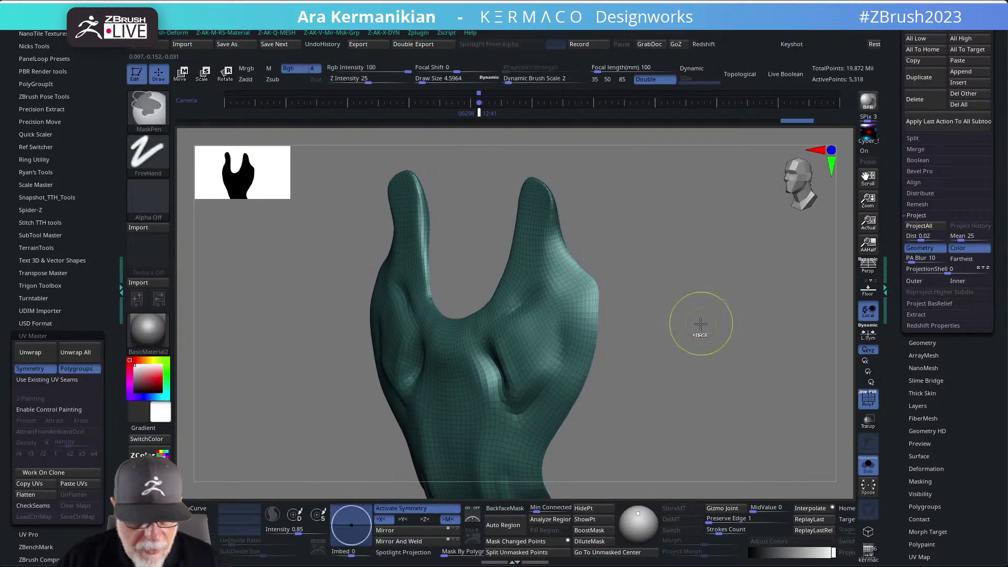
pyautogui.press('v')
pyautogui.click(731, 159)
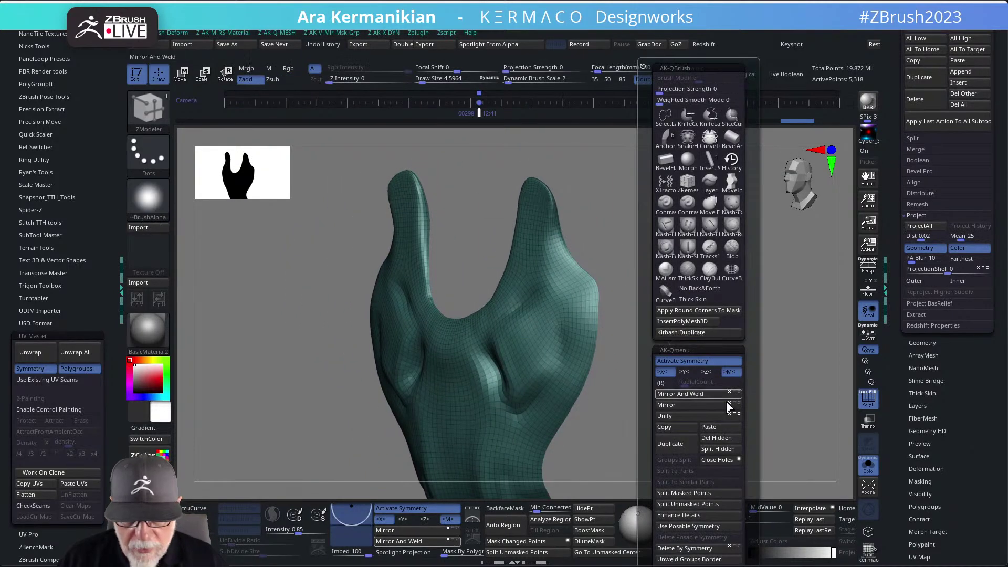
pyautogui.click(727, 440)
pyautogui.moveTo(620, 404)
pyautogui.mouseDown()
pyautogui.moveTo(686, 432)
pyautogui.moveTo(729, 292)
pyautogui.moveTo(684, 302)
pyautogui.moveTo(598, 412)
pyautogui.mouseUp()
# Turn off Solo mode to show the full character and hide the original Extract2 groin plate.
pyautogui.click(873, 474)
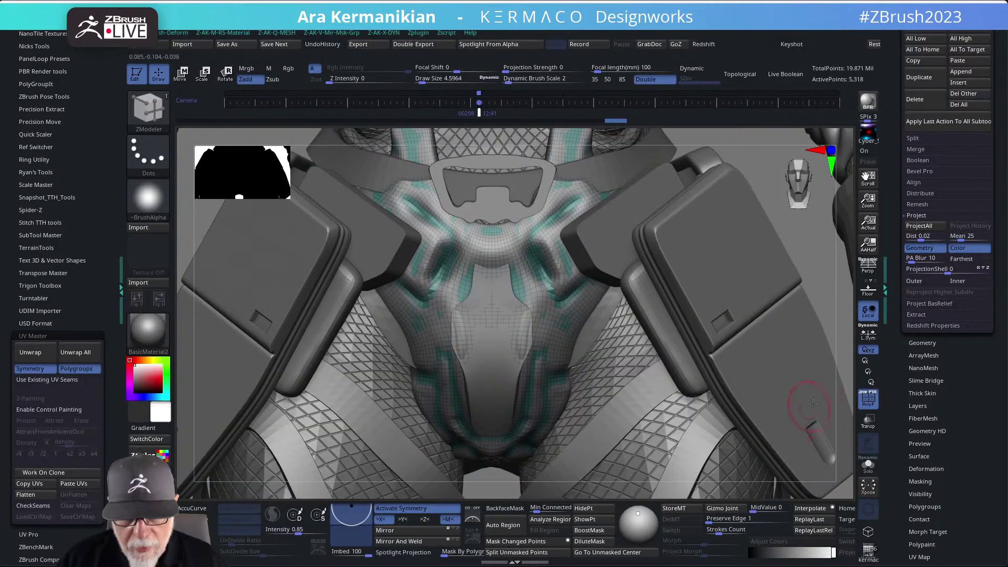
pyautogui.scroll(6, 918, 123)
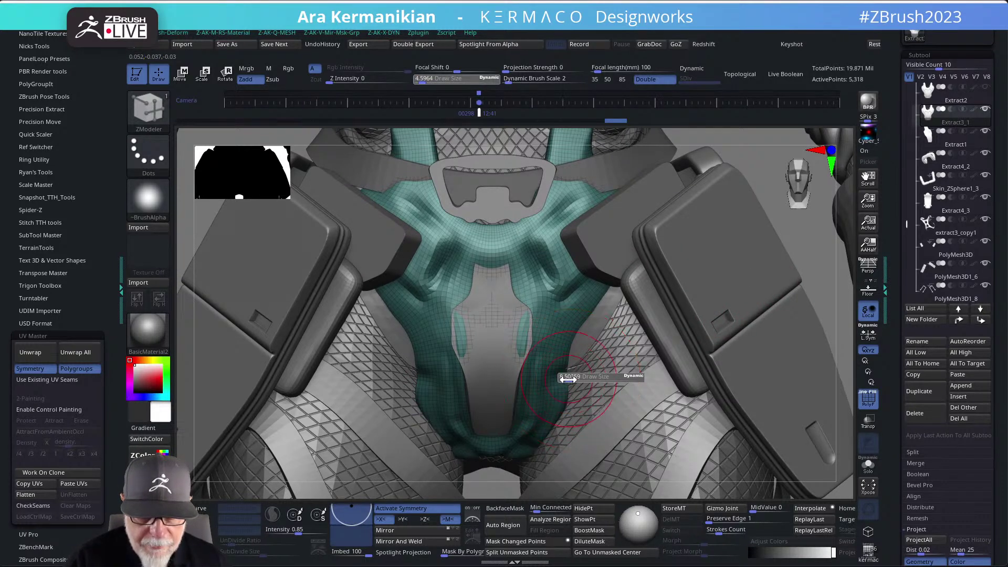
pyautogui.moveTo(792, 251); pyautogui.dragTo(767, 246, button='right')
pyautogui.moveTo(831, 243)
pyautogui.mouseDown(button='right')
pyautogui.moveTo(778, 224)
pyautogui.moveTo(806, 268)
pyautogui.moveTo(776, 320)
pyautogui.moveTo(686, 310)
pyautogui.mouseUp(button='right')
# Switch to the Move brush with Draw Size about 12.4 and pull the groin plate's upper area toward the belt buckle.
pyautogui.press('b')
pyautogui.press('m')
pyautogui.press('v')
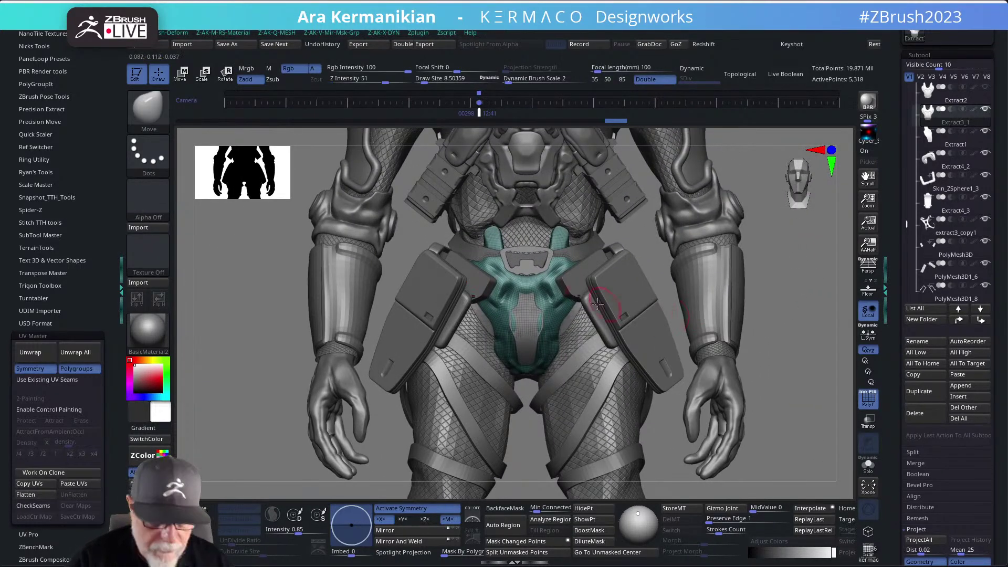
pyautogui.moveTo(542, 282)
pyautogui.mouseDown()
pyautogui.moveTo(522, 265)
pyautogui.moveTo(568, 264)
pyautogui.moveTo(553, 265)
pyautogui.mouseUp()
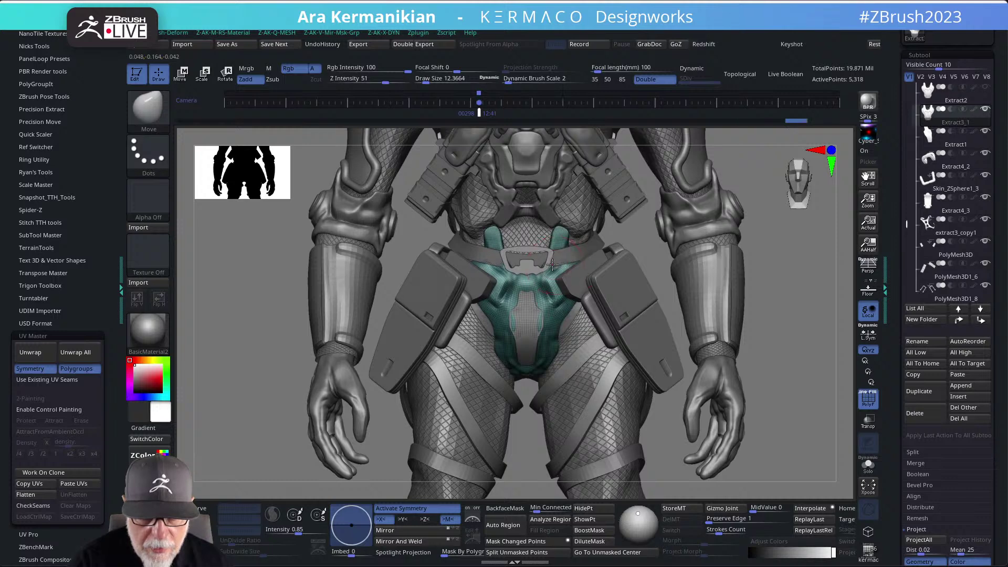
# Inspect the belt_buckle subtool alone and from a low angle, and reselect the Extract3_1 groin plate.
pyautogui.keyDown('alt'); pyautogui.click(546, 267); pyautogui.keyUp('alt')
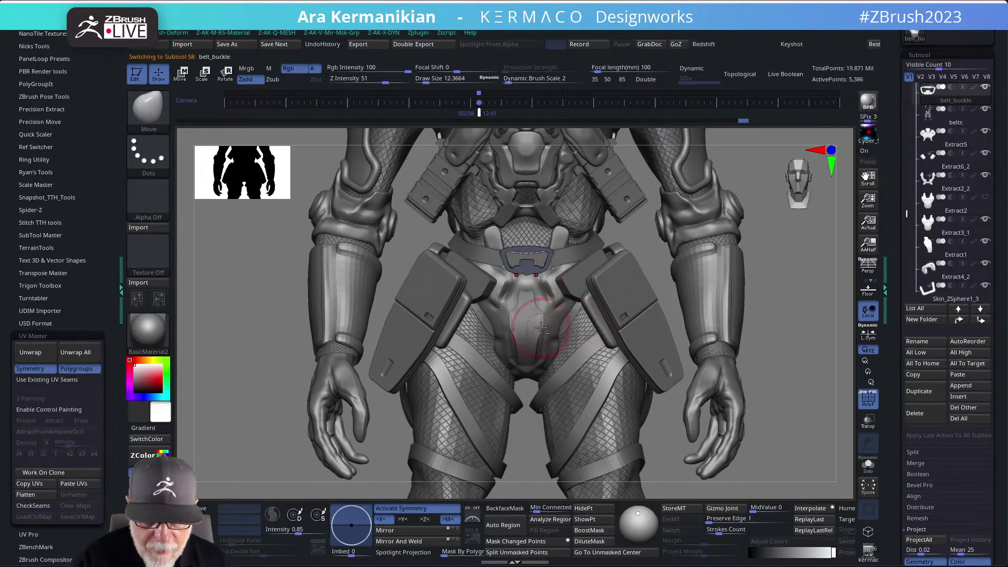
pyautogui.moveTo(709, 281); pyautogui.dragTo(544, 326)
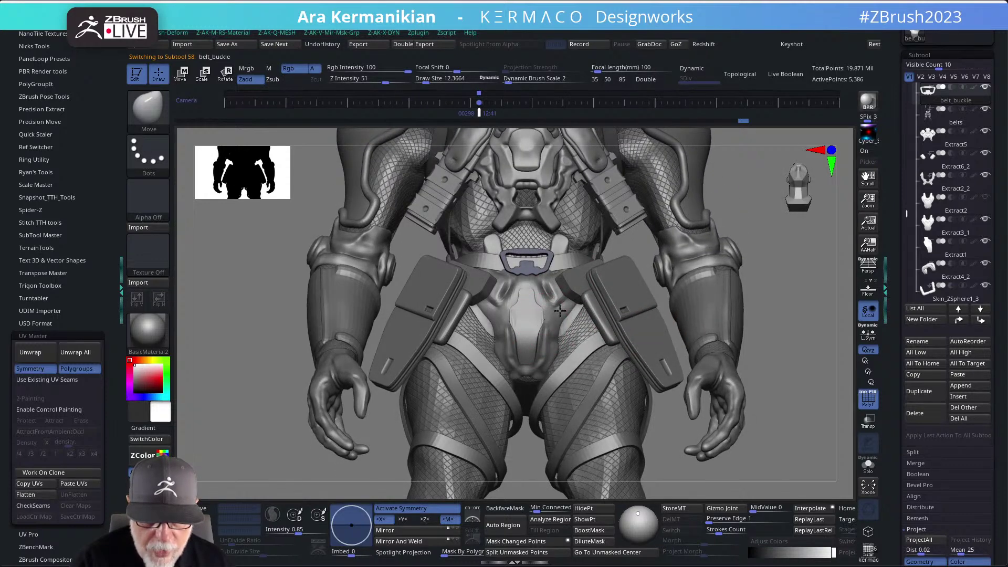
pyautogui.press(']')
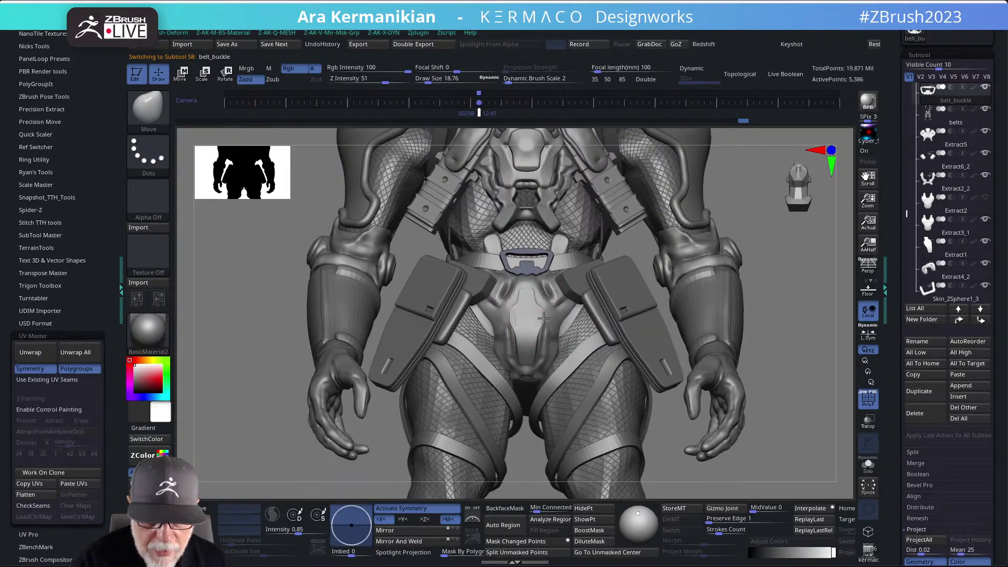
pyautogui.click(868, 465)
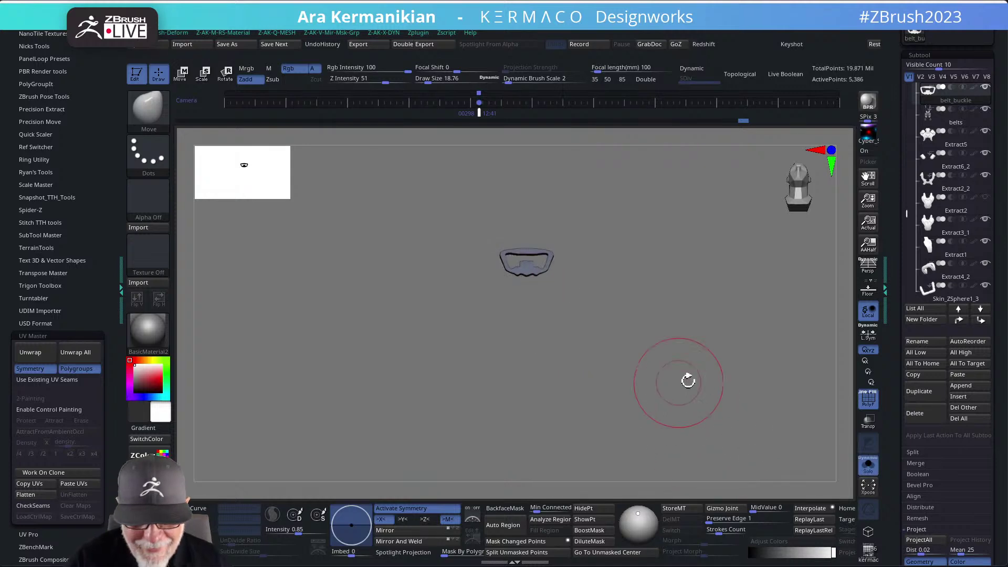
pyautogui.click(869, 468)
pyautogui.keyDown('alt'); pyautogui.click(544, 321); pyautogui.keyUp('alt')
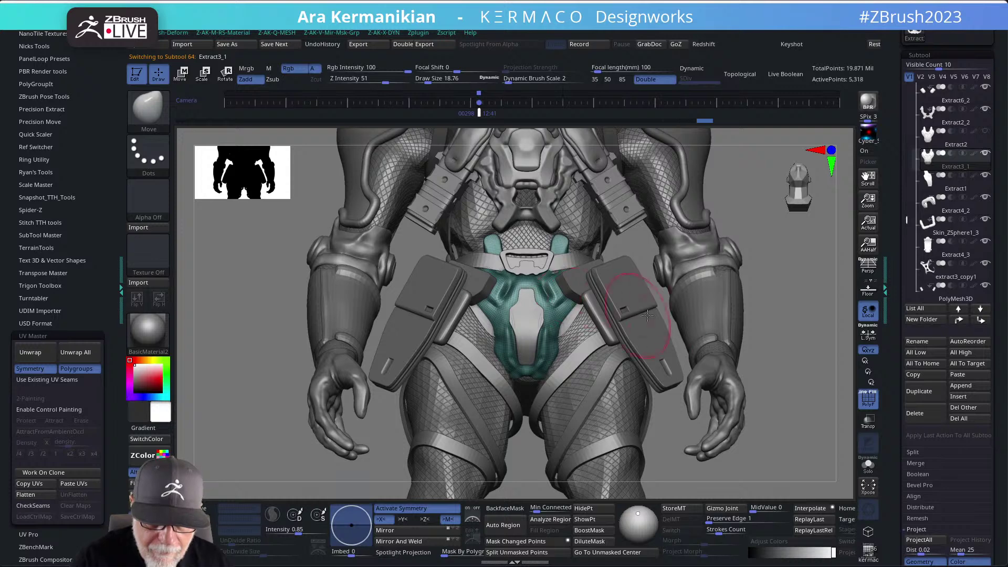
# Reshape the groin plate's upper edge around the belt buckle using the Move brush with Draw Size about 15.4.
pyautogui.moveTo(761, 279); pyautogui.dragTo(630, 328)
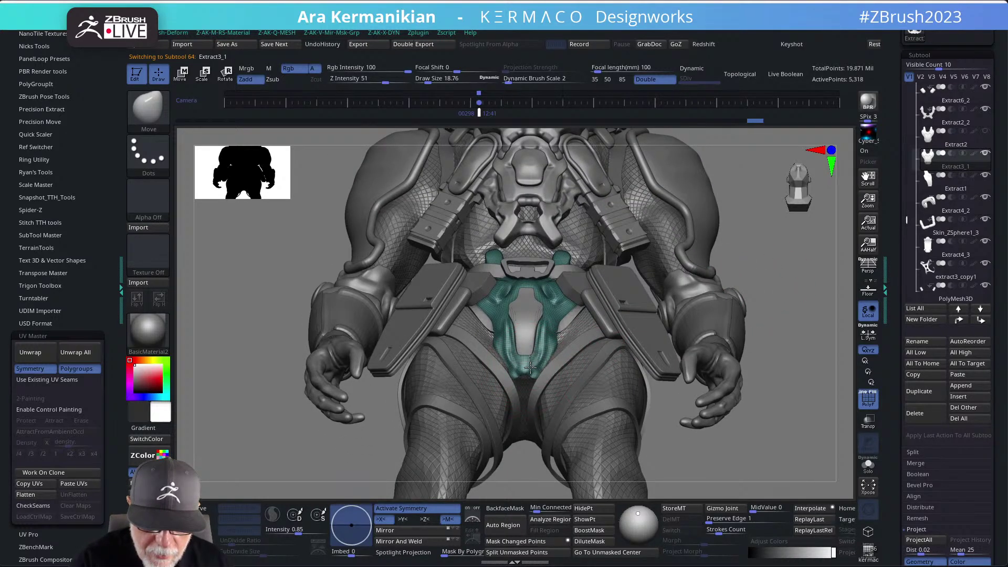
pyautogui.moveTo(759, 258); pyautogui.dragTo(760, 312)
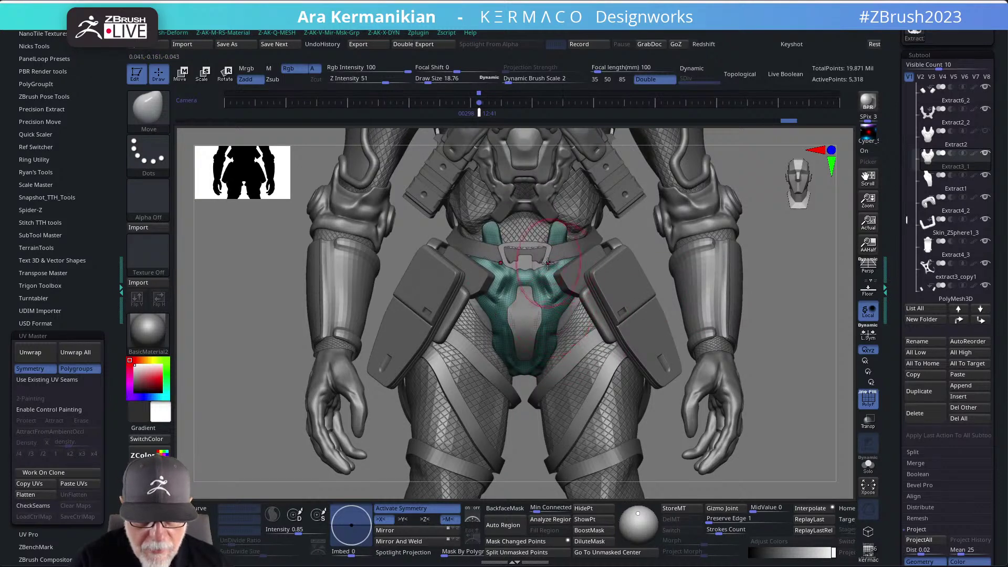
pyautogui.moveTo(752, 225); pyautogui.dragTo(683, 236)
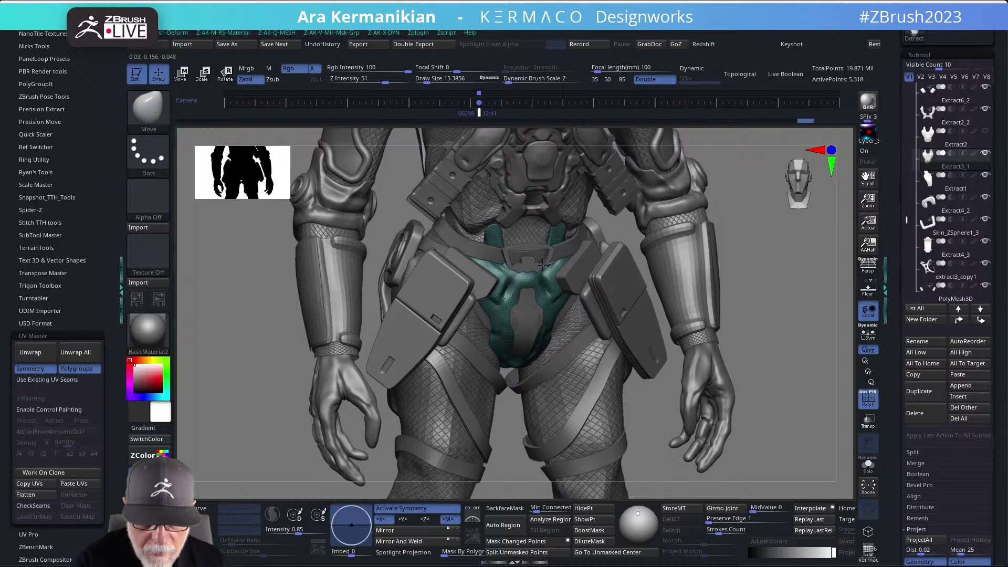
pyautogui.moveTo(725, 259); pyautogui.dragTo(559, 263)
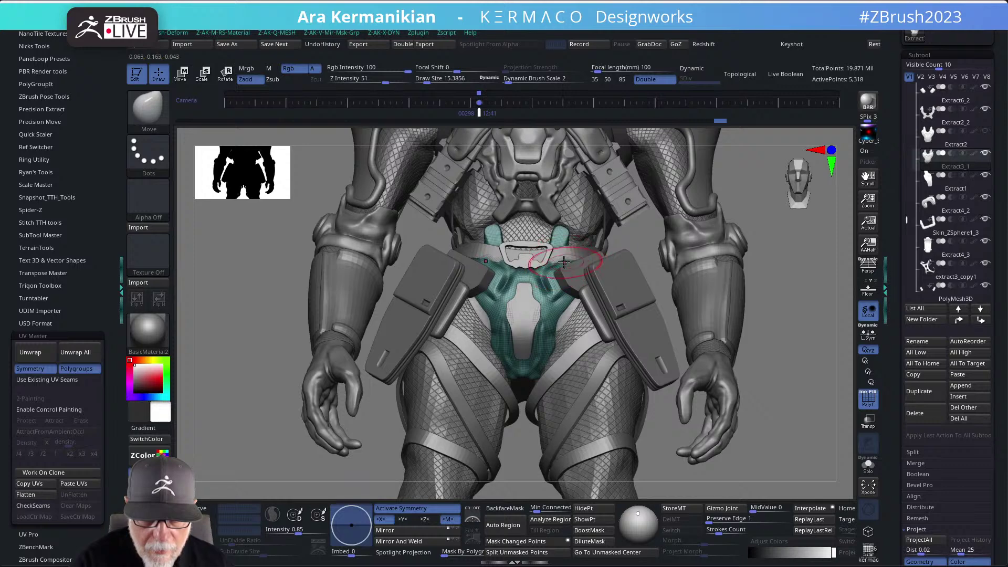
pyautogui.press('shift')
pyautogui.moveTo(768, 261)
pyautogui.keyDown('alt'); pyautogui.mouseDown()
pyautogui.moveTo(735, 282)
pyautogui.moveTo(671, 221)
pyautogui.mouseUp(); pyautogui.keyUp('alt')
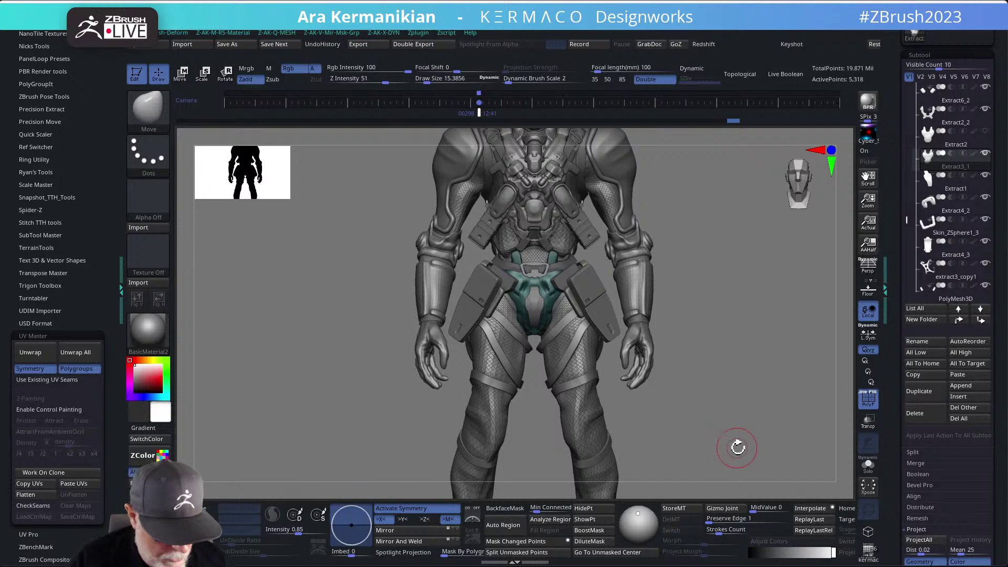
# Subdivide the groin plate twice to SDiv 3 and isolate it in Solo mode.
pyautogui.hotkey('ctrl', 'd')
pyautogui.hotkey('ctrl', 'd')
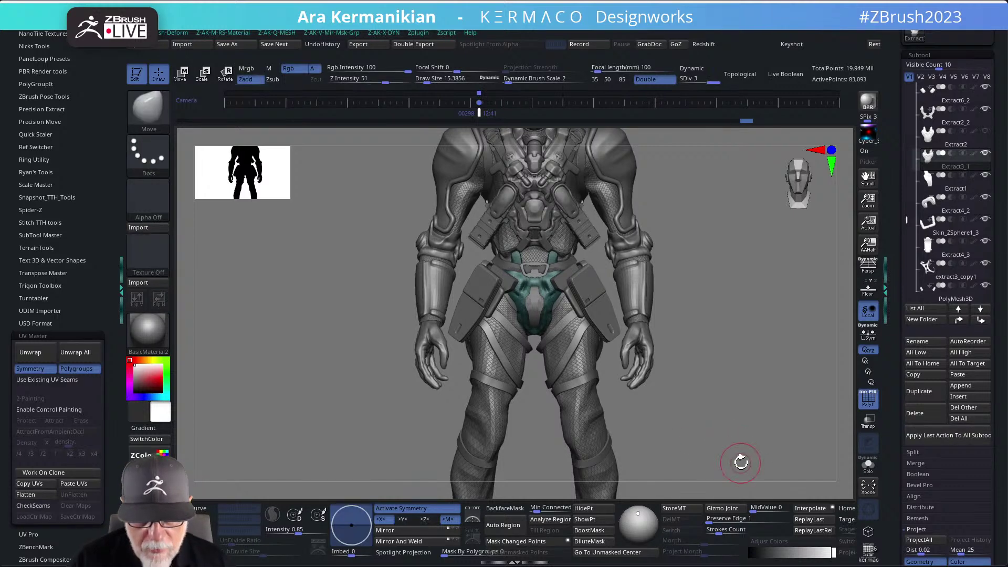
pyautogui.click(867, 467)
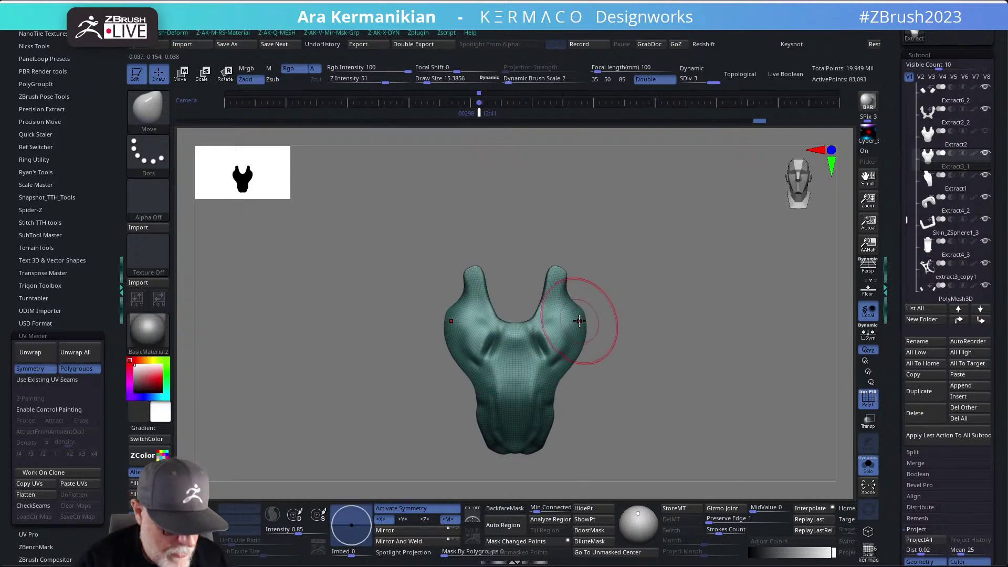
# Deepen the mirrored creases beside the groin plate's centre with the DamStandard brush and turn off the polyframe display.
pyautogui.press('b')
pyautogui.press('d')
pyautogui.press('s')
pyautogui.moveTo(542, 334); pyautogui.dragTo(553, 357)
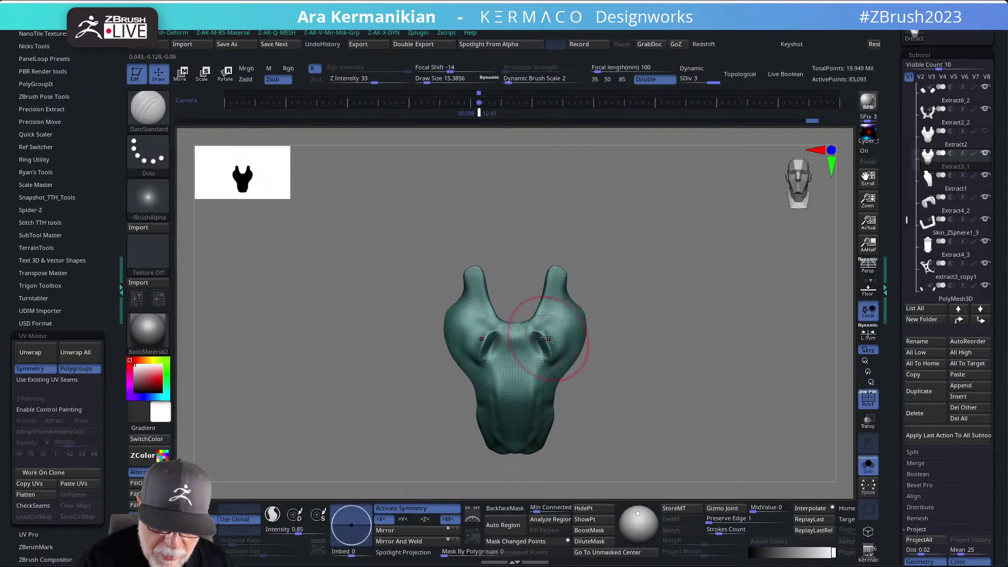
pyautogui.press('[')
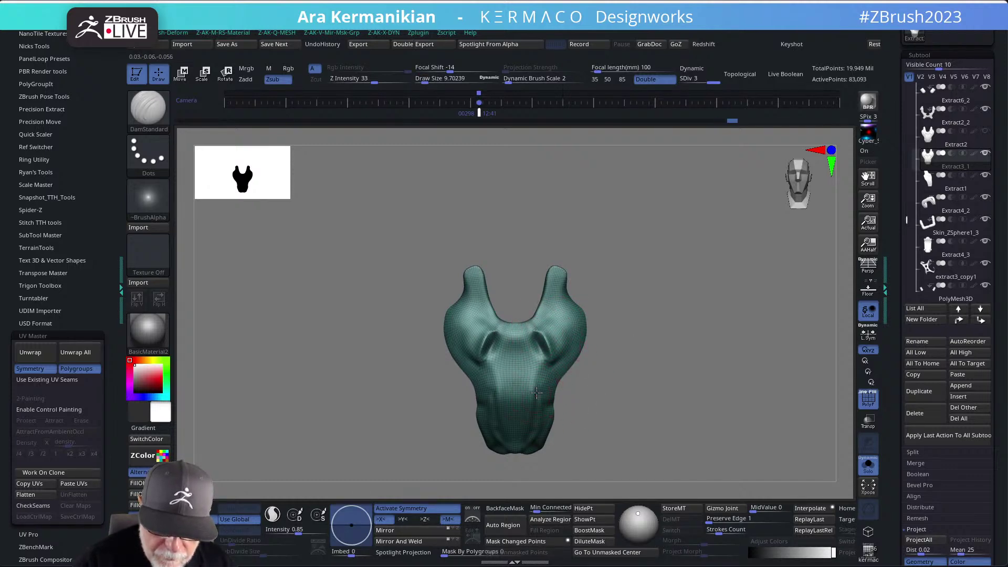
pyautogui.click(871, 468)
pyautogui.click(871, 468)
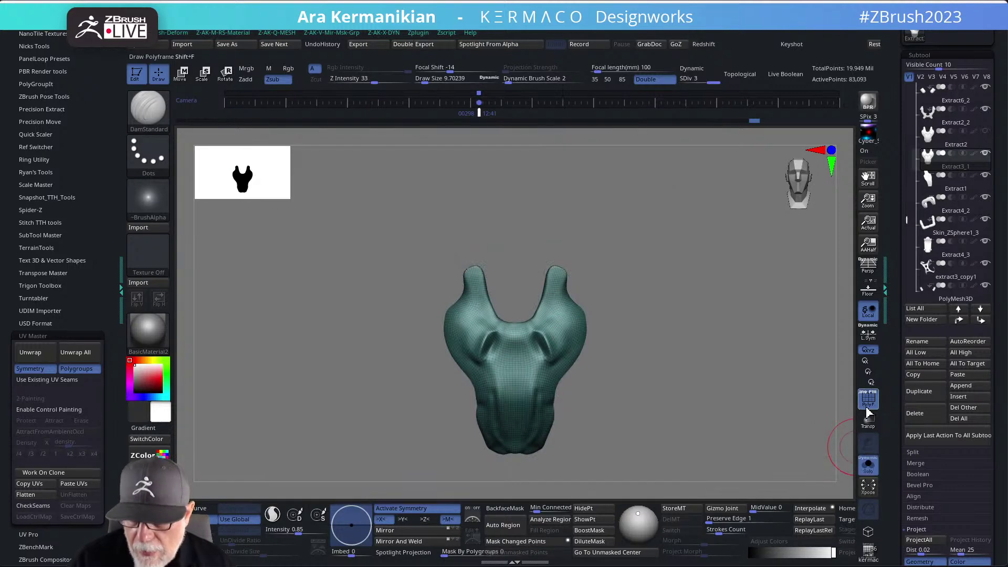
pyautogui.click(868, 399)
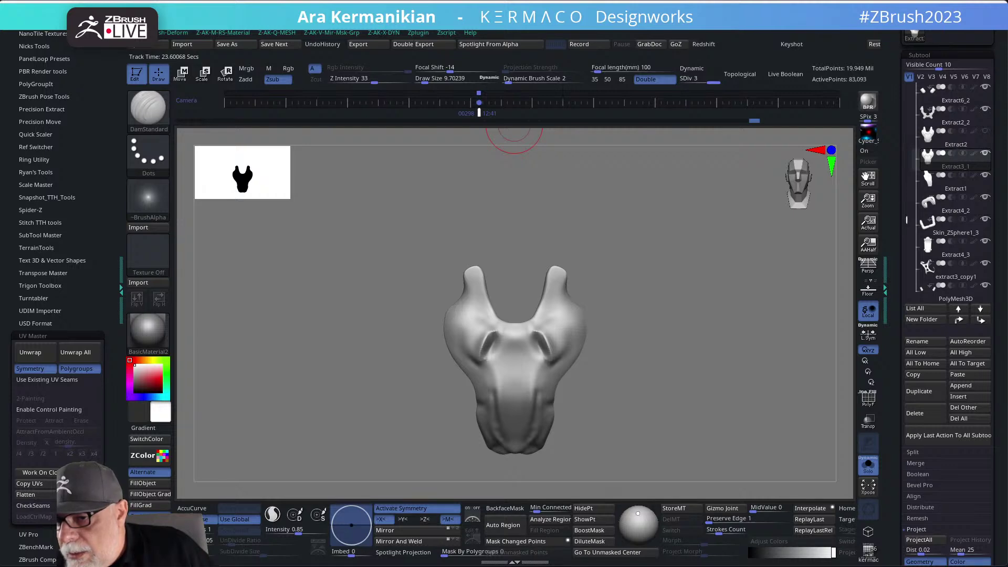
pyautogui.press('super+Right')
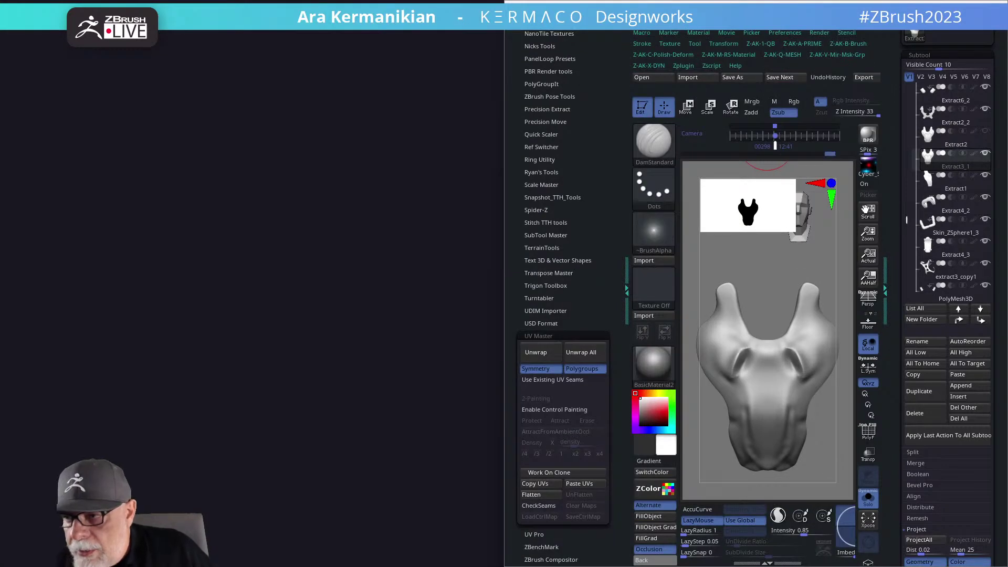
pyautogui.press('super+Up')
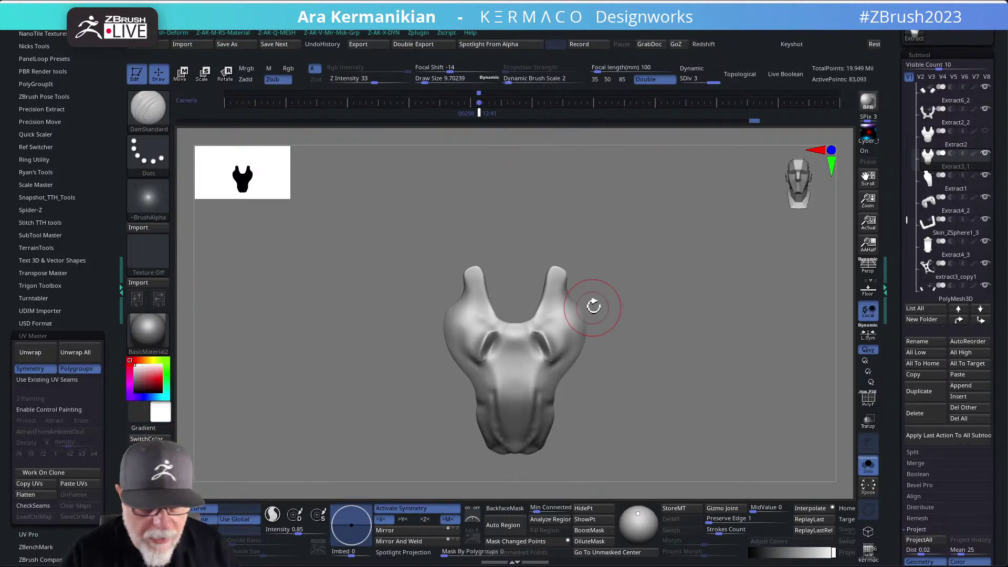
# Reshape the groin plate's upper prongs with the Move brush, using Draw Size about 13.8 and then about 9.7.
pyautogui.press('b')
pyautogui.press('m')
pyautogui.press('v')
pyautogui.press('s')
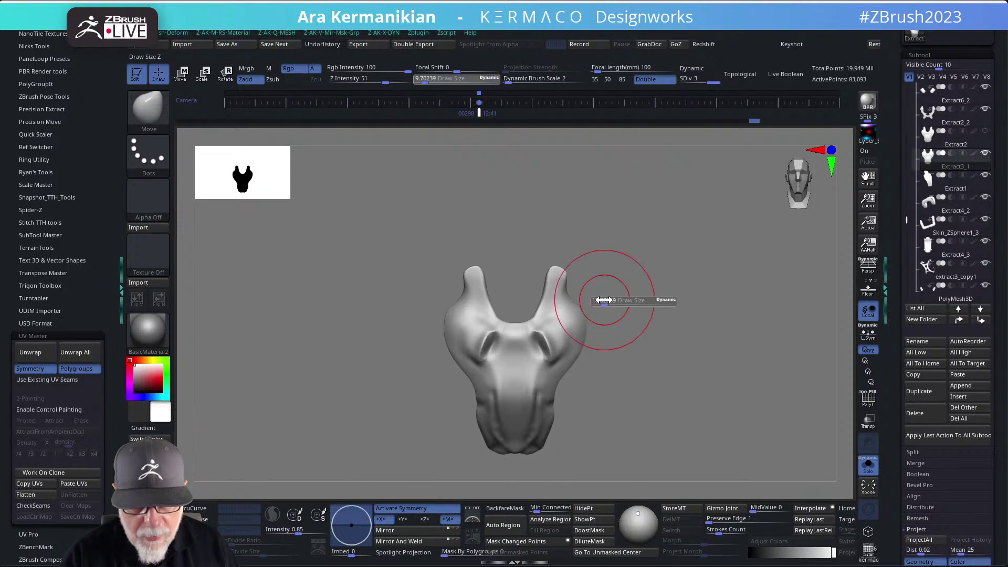
pyautogui.moveTo(602, 300); pyautogui.dragTo(605, 300)
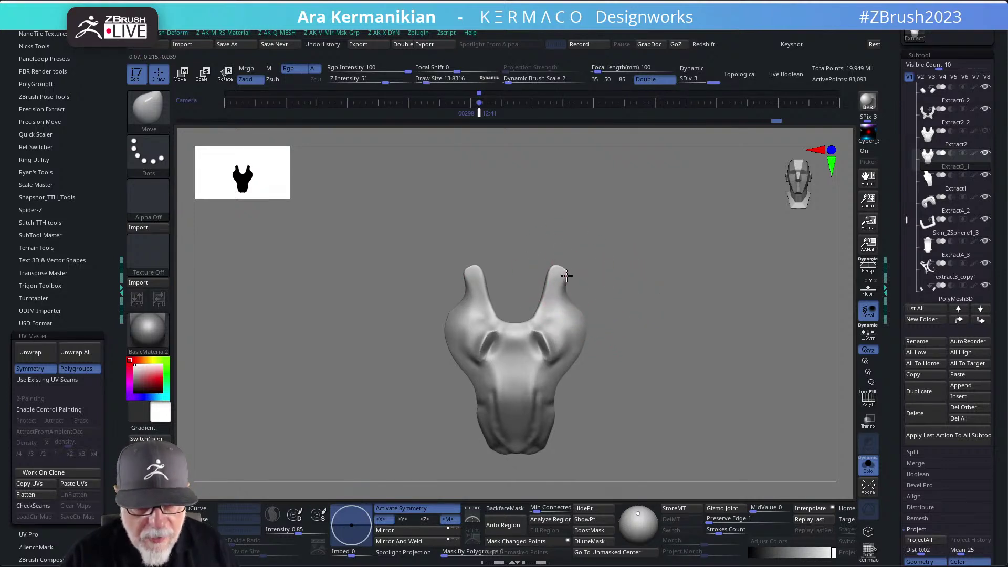
pyautogui.press('s')
pyautogui.moveTo(543, 315); pyautogui.dragTo(535, 316)
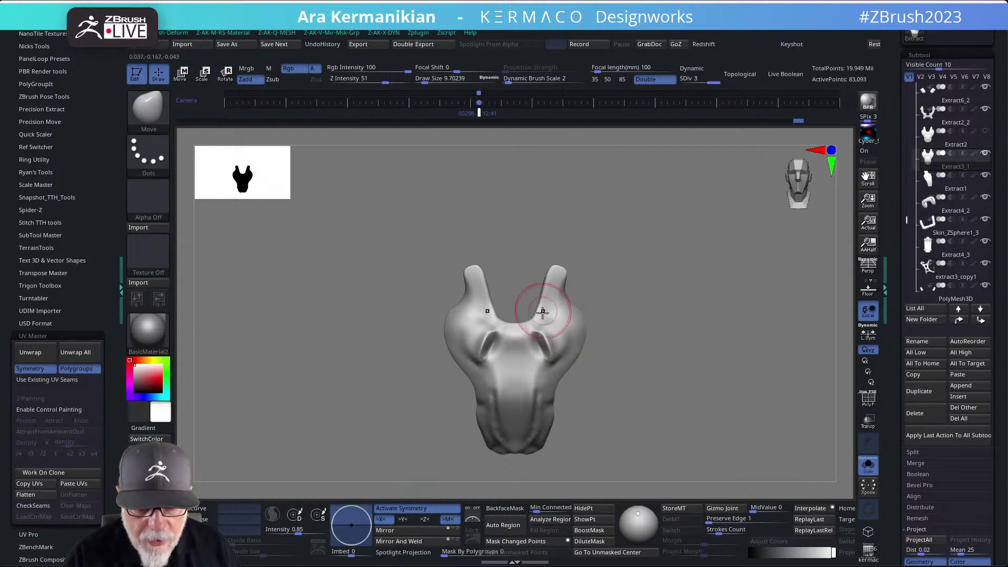
# Refine the U-shaped notch between the prongs with the Move brush at Draw Size 5.44 and smooth its rim.
pyautogui.press('s')
pyautogui.moveTo(528, 322); pyautogui.dragTo(520, 322)
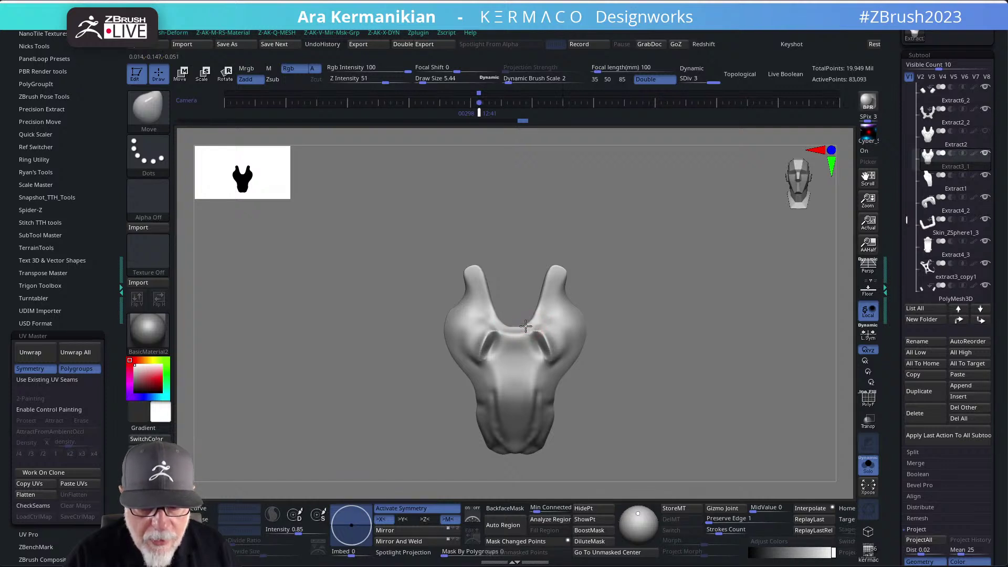
pyautogui.press('shift')
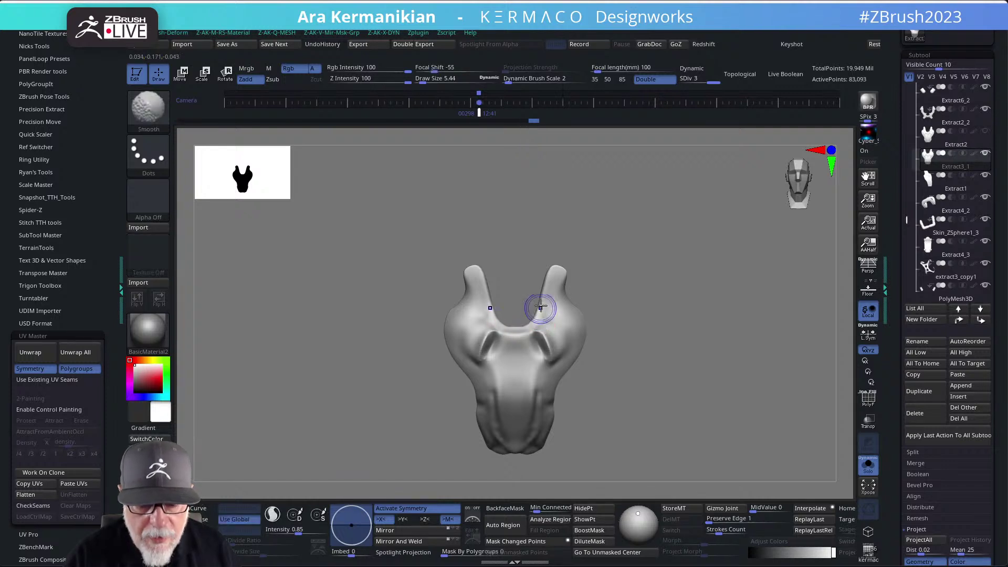
pyautogui.keyDown('shift'); pyautogui.moveTo(537, 316); pyautogui.dragTo(519, 328); pyautogui.keyUp('shift')
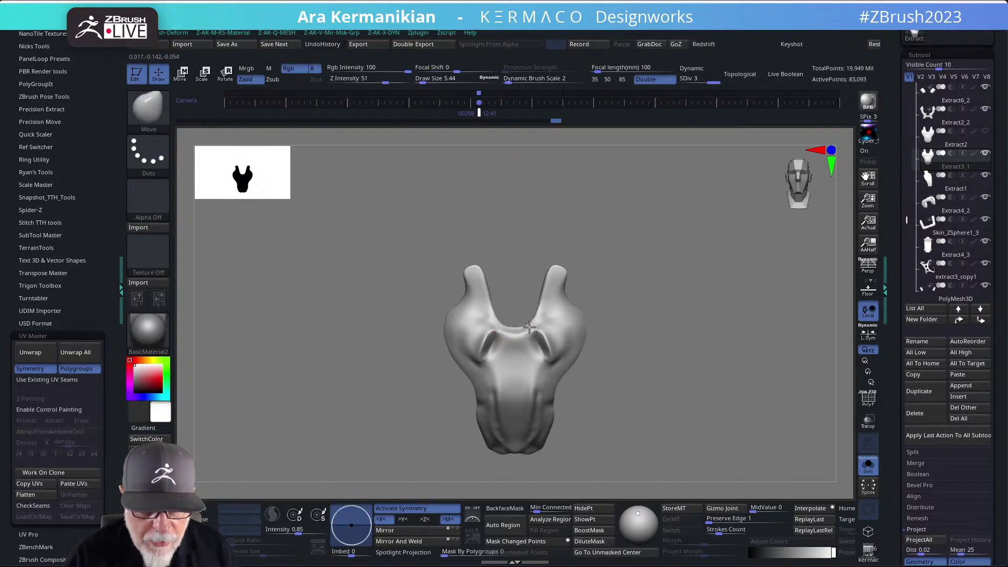
pyautogui.moveTo(625, 273)
pyautogui.keyDown('alt'); pyautogui.mouseDown()
pyautogui.moveTo(637, 276)
pyautogui.moveTo(639, 295)
pyautogui.mouseUp(); pyautogui.keyUp('alt')
pyautogui.keyDown('shift'); pyautogui.moveTo(563, 292); pyautogui.dragTo(558, 313); pyautogui.keyUp('shift')
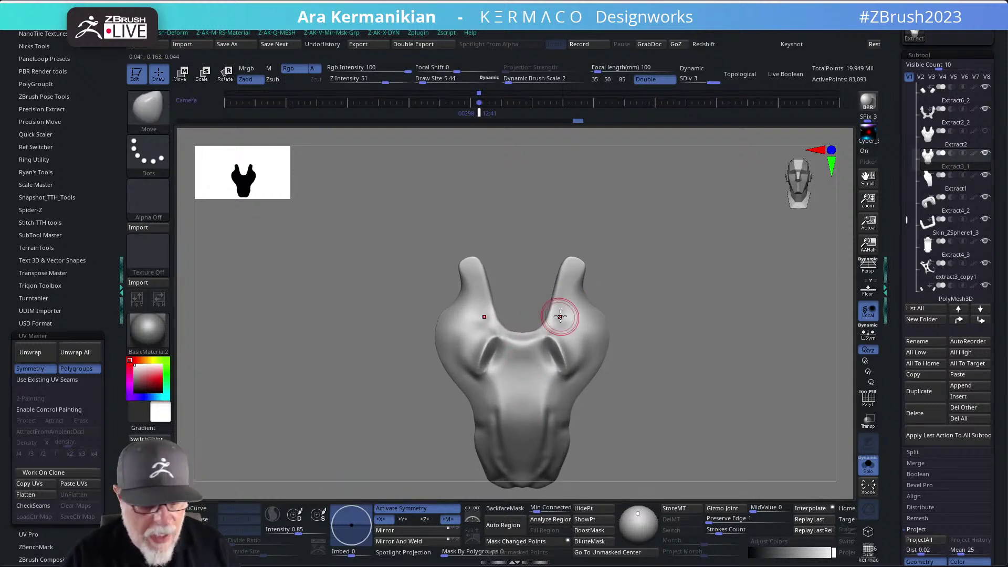
# Carve a crease along the inner edge of the prongs and notch with DamStandard at Draw Size 5.44, and smooth it.
pyautogui.press('b')
pyautogui.press('d')
pyautogui.press('s')
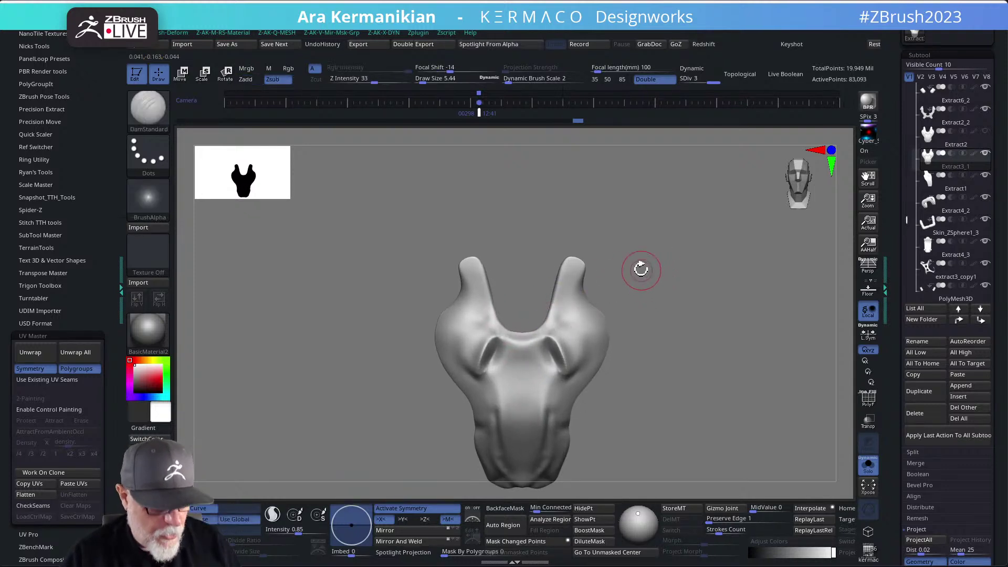
pyautogui.moveTo(560, 282)
pyautogui.mouseDown()
pyautogui.moveTo(547, 327)
pyautogui.moveTo(525, 340)
pyautogui.moveTo(540, 332)
pyautogui.mouseUp()
pyautogui.moveTo(564, 273); pyautogui.dragTo(557, 317)
pyautogui.moveTo(564, 272)
pyautogui.mouseDown()
pyautogui.moveTo(583, 263)
pyautogui.moveTo(567, 266)
pyautogui.mouseUp()
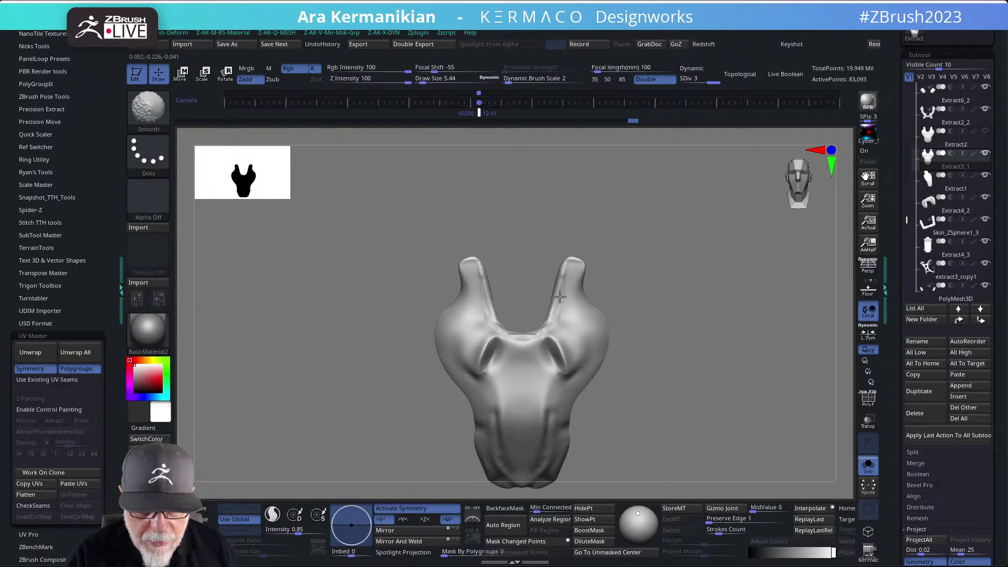
pyautogui.keyDown('shift'); pyautogui.moveTo(513, 331); pyautogui.dragTo(522, 322); pyautogui.keyUp('shift')
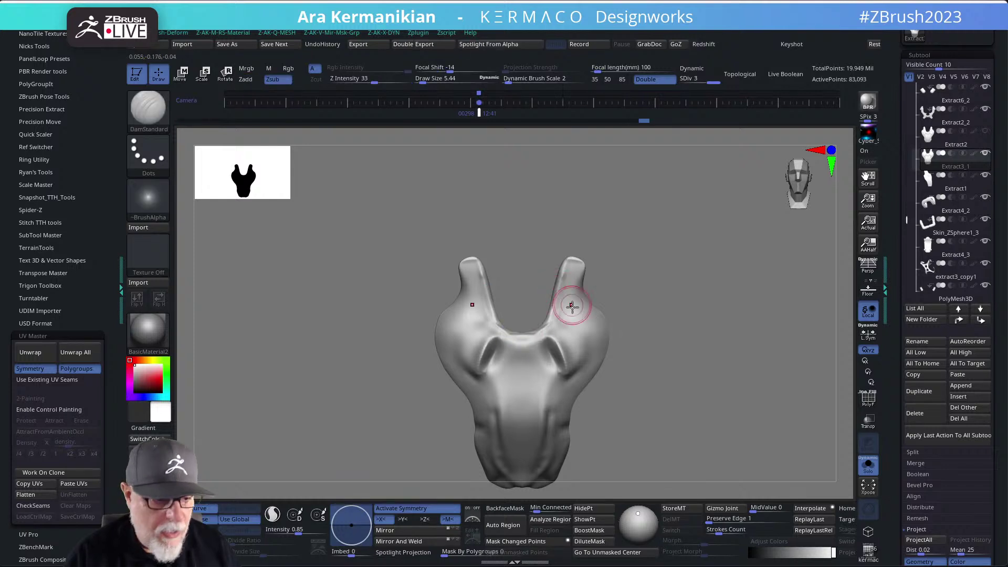
# Switch back to the Move brush and smooth the bottom corners of the notch between the prongs.
pyautogui.press('b')
pyautogui.press('m')
pyautogui.press('v')
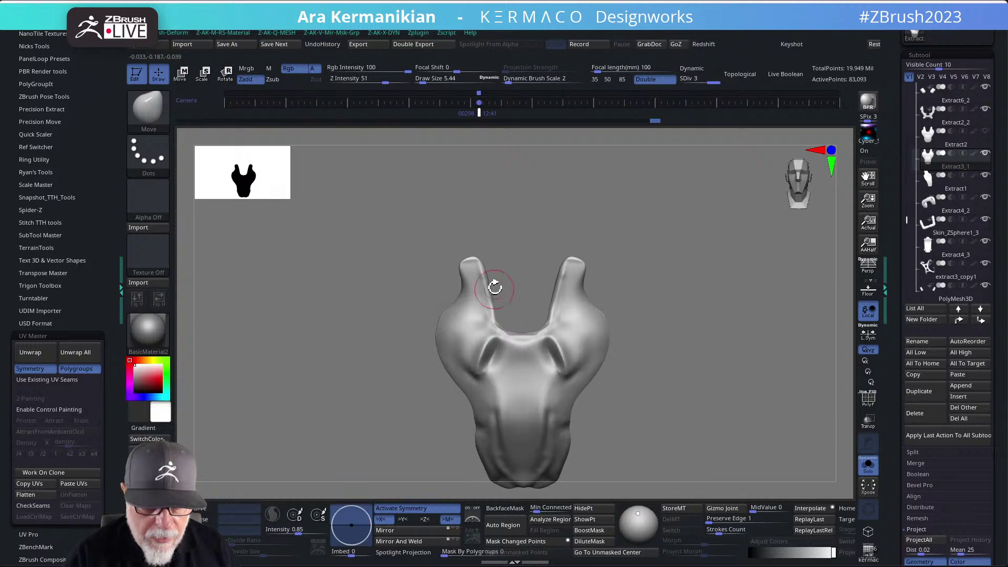
pyautogui.press('shift')
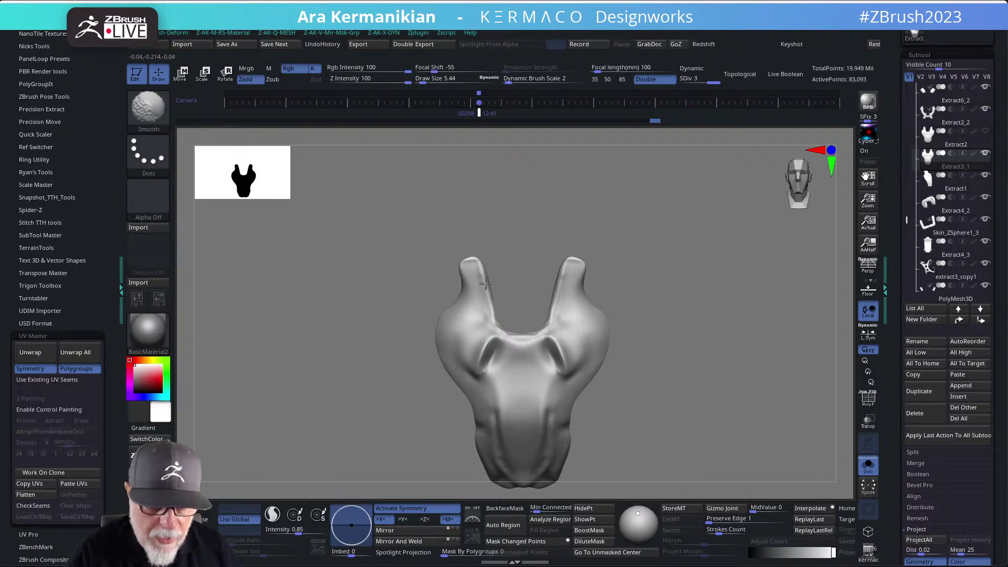
pyautogui.keyDown('shift'); pyautogui.moveTo(499, 335); pyautogui.dragTo(503, 326); pyautogui.keyUp('shift')
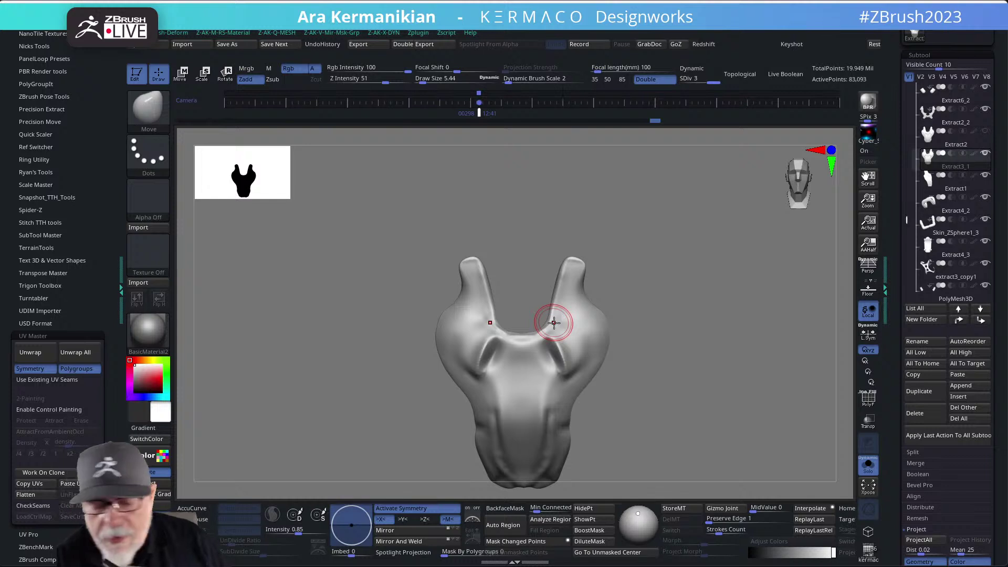
pyautogui.press('shift')
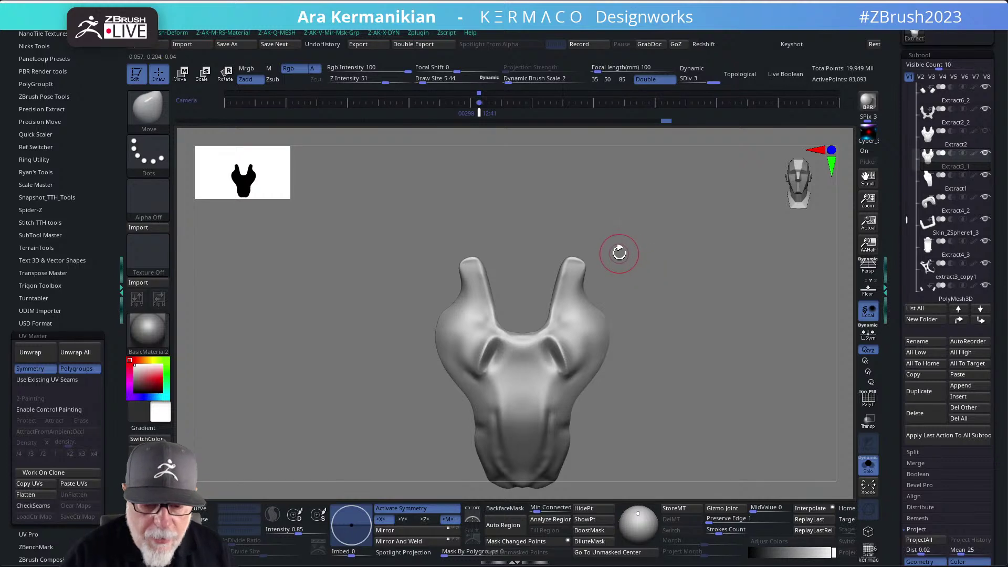
# Try to choose a different masking brush for the groin plate.
pyautogui.press('ctrl')
pyautogui.press('ctrl')
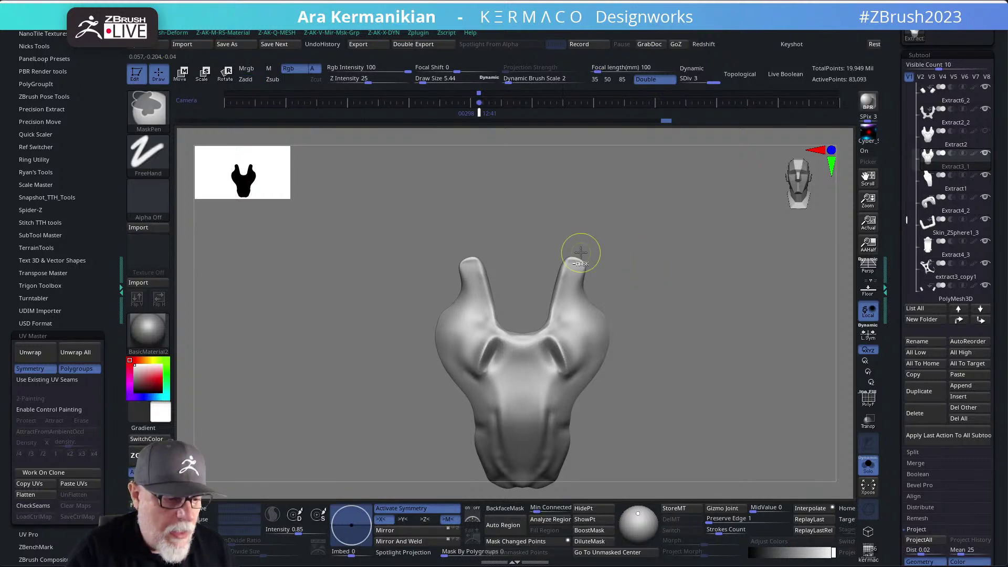
pyautogui.keyDown('ctrl'); pyautogui.keyDown('alt'); pyautogui.click(157, 109); pyautogui.keyUp('alt'); pyautogui.keyUp('ctrl')
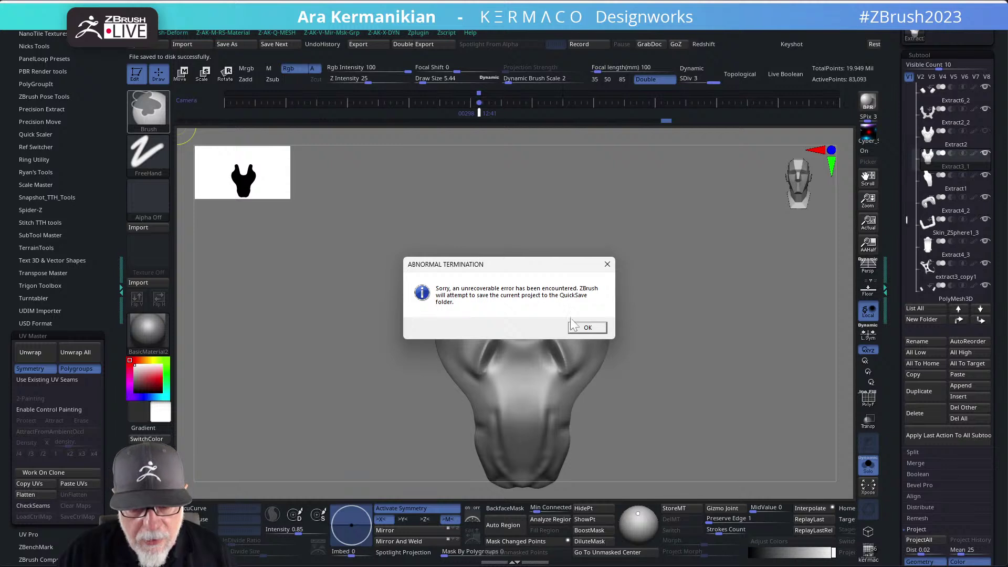
# Acknowledge the abnormal termination dialogs and enlarge the relaunched program window to fill the screen.
pyautogui.click(587, 328)
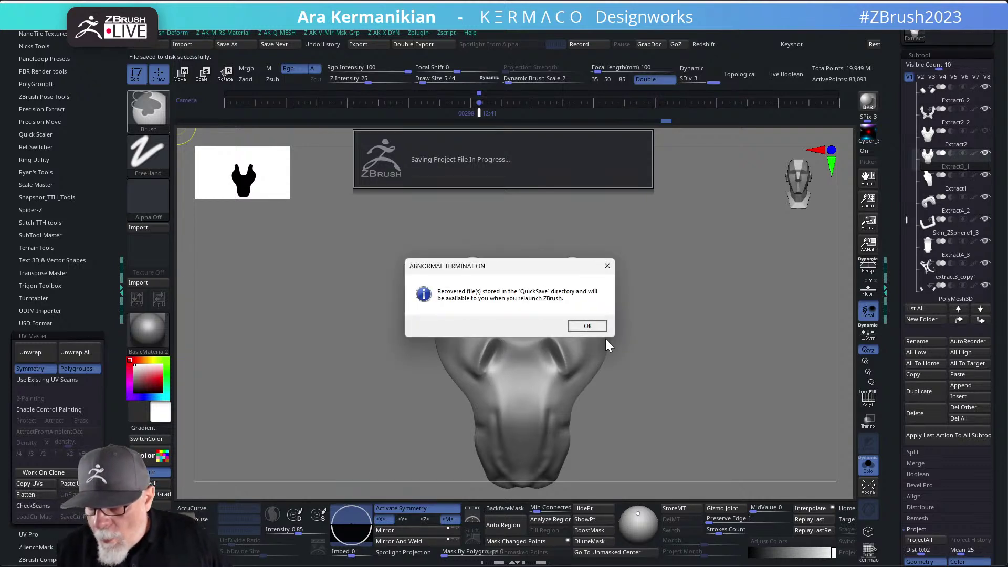
pyautogui.click(587, 326)
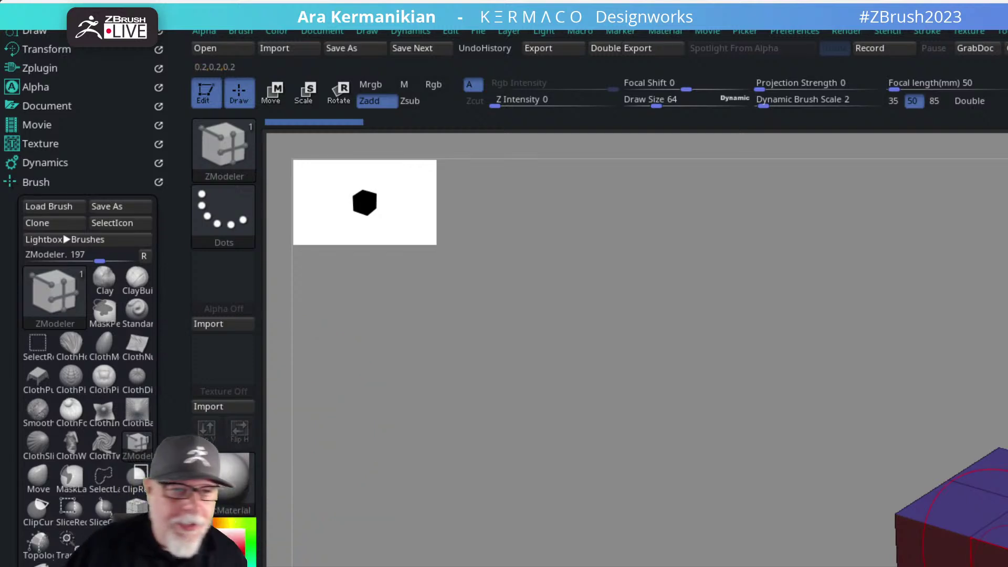
pyautogui.moveTo(1, 8); pyautogui.dragTo(933, 348)
pyautogui.moveTo(997, 356); pyautogui.dragTo(51, 9)
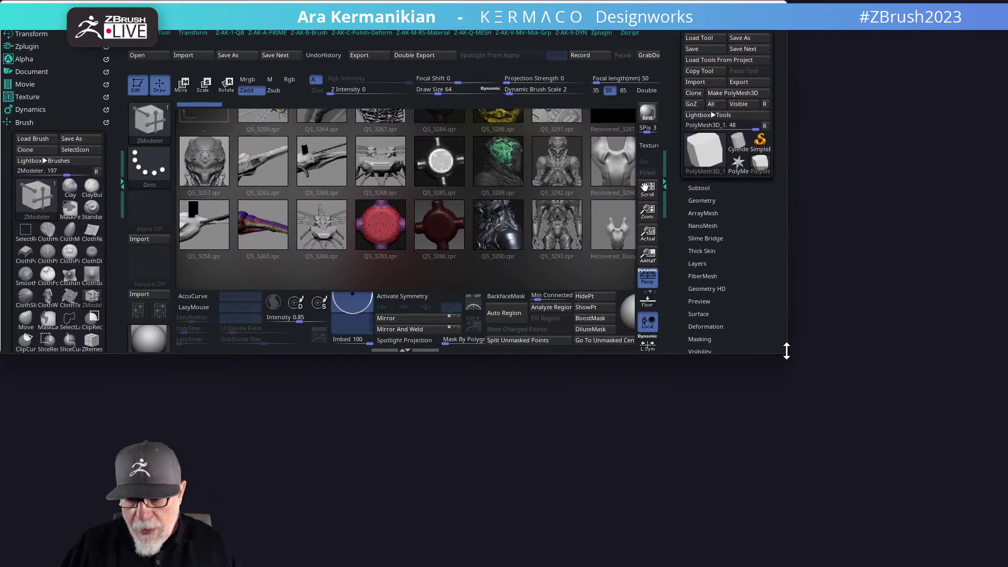
pyautogui.moveTo(788, 353); pyautogui.dragTo(1004, 563)
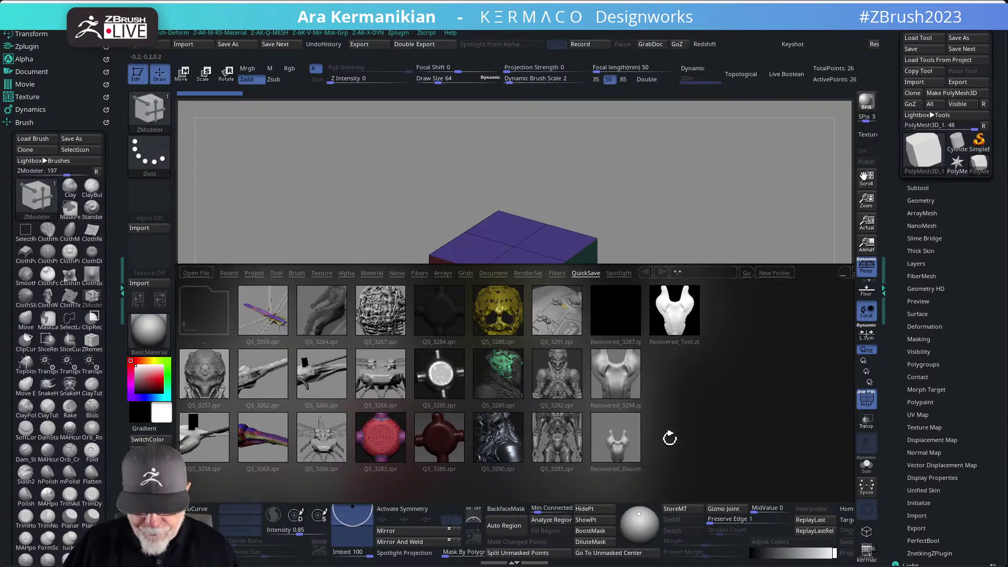
# Open Recovered_3294.zpr from the QuickSave files and replace its undersized canvas with a new document.
pyautogui.doubleClick(608, 361)
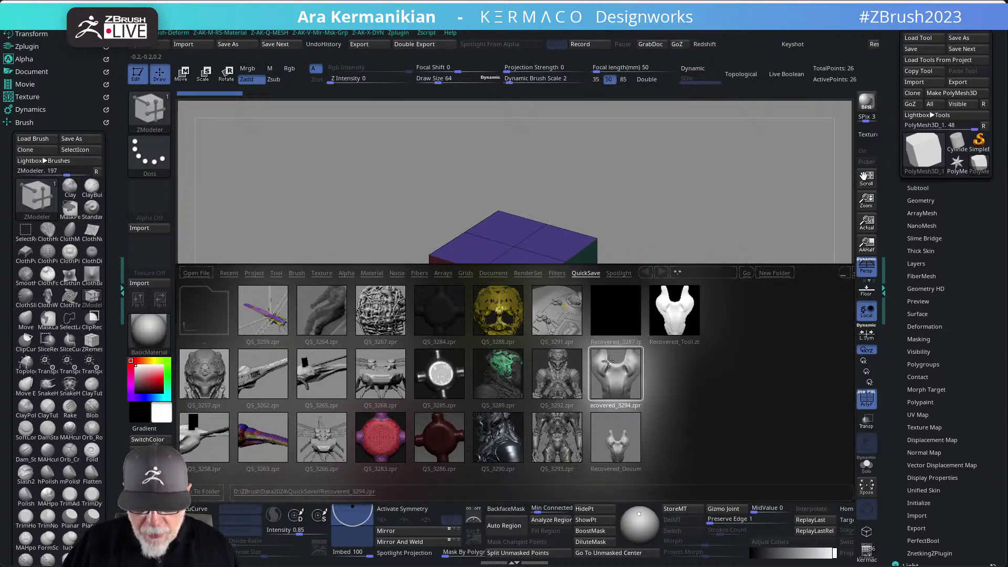
pyautogui.click(543, 326)
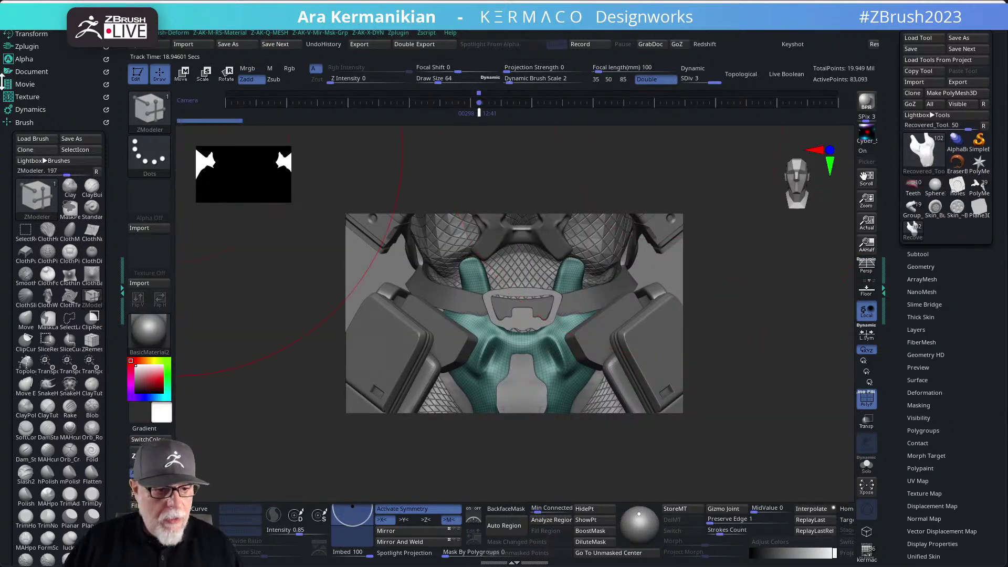
pyautogui.moveTo(220, 37); pyautogui.dragTo(212, 36)
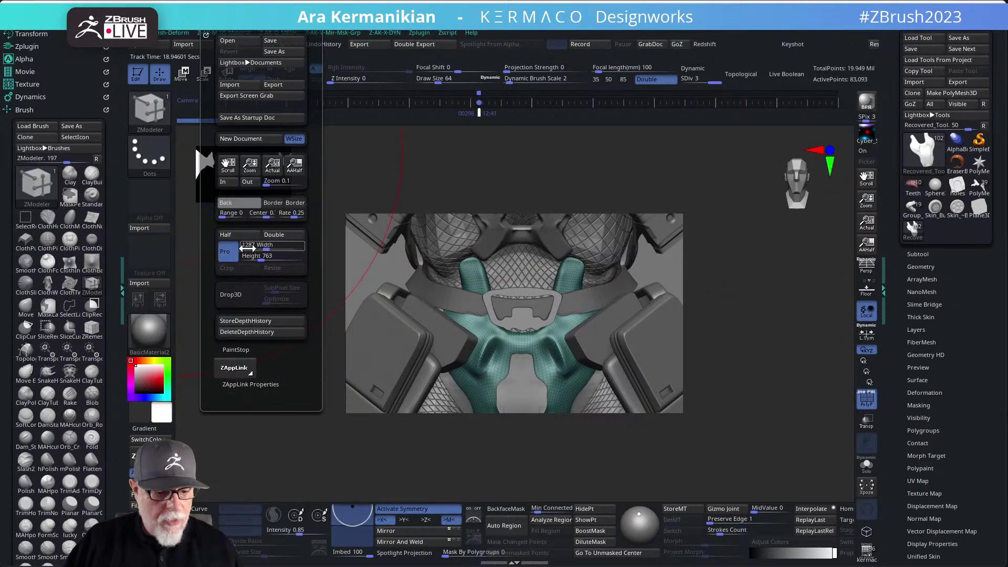
pyautogui.click(249, 139)
pyautogui.click(534, 324)
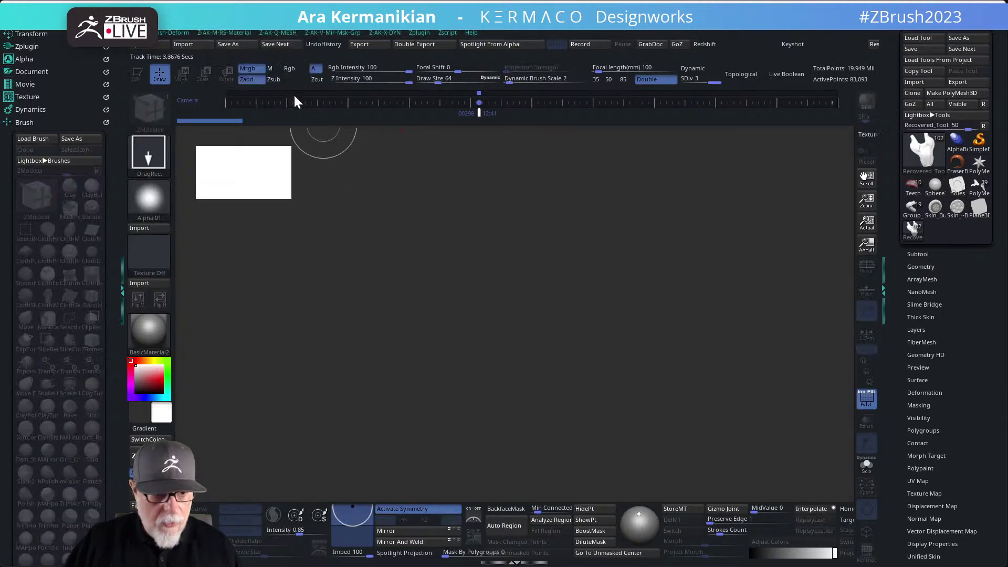
# Draw the recovered character on the new canvas in Edit mode, framed on the torso, and lighten the background to mid-grey.
pyautogui.click(218, 33)
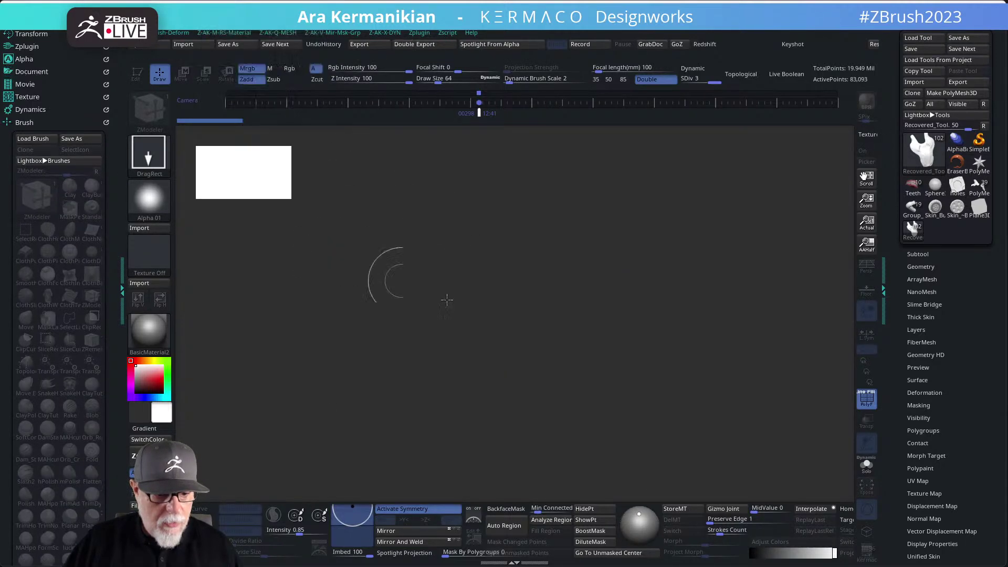
pyautogui.moveTo(519, 294); pyautogui.dragTo(522, 397)
pyautogui.press('t')
pyautogui.press('f')
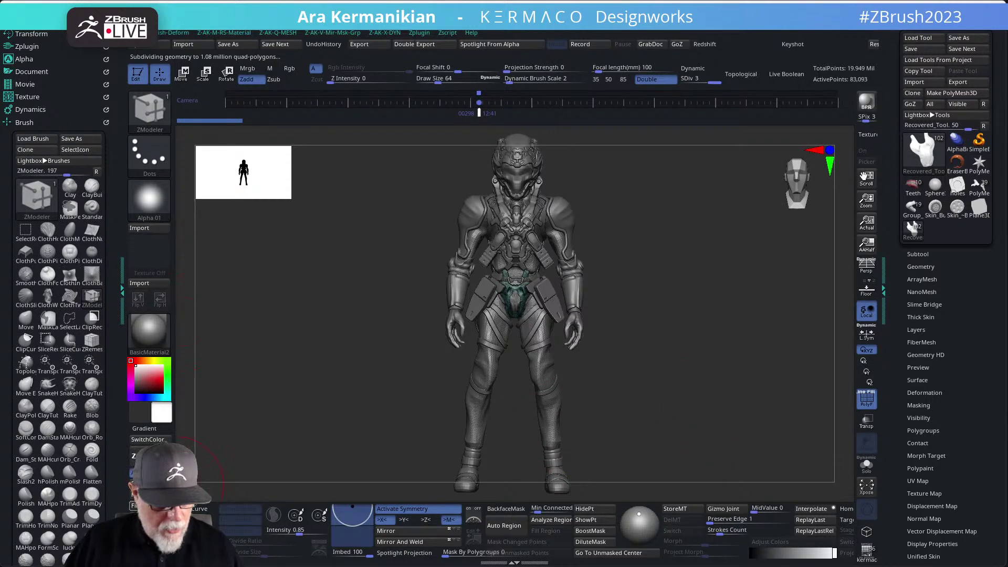
pyautogui.moveTo(819, 554); pyautogui.dragTo(780, 554)
pyautogui.keyDown('alt'); pyautogui.moveTo(649, 291); pyautogui.dragTo(731, 353); pyautogui.keyUp('alt')
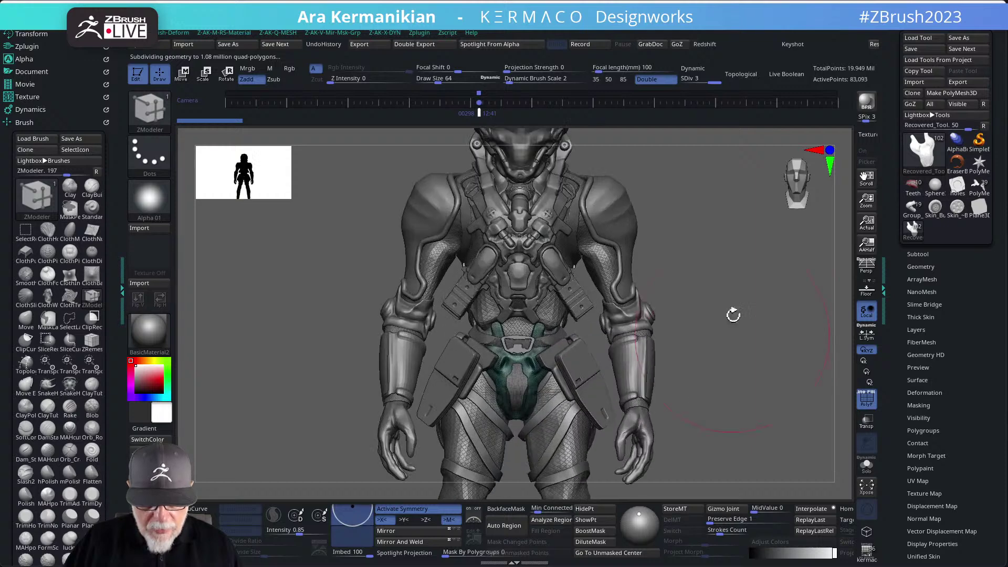
# Frame the character's torso and isolate the groin plate in Solo mode.
pyautogui.keyDown('alt'); pyautogui.moveTo(736, 290); pyautogui.dragTo(723, 345); pyautogui.keyUp('alt')
pyautogui.click(867, 223)
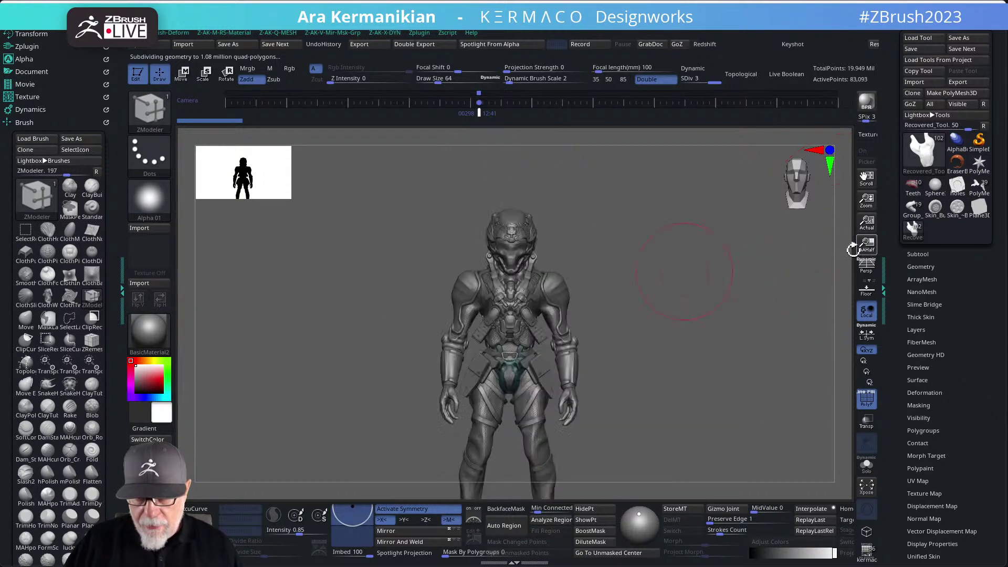
pyautogui.moveTo(750, 311)
pyautogui.keyDown('alt'); pyautogui.mouseDown()
pyautogui.moveTo(708, 307)
pyautogui.moveTo(678, 370)
pyautogui.mouseUp(); pyautogui.keyUp('alt')
pyautogui.press('s')
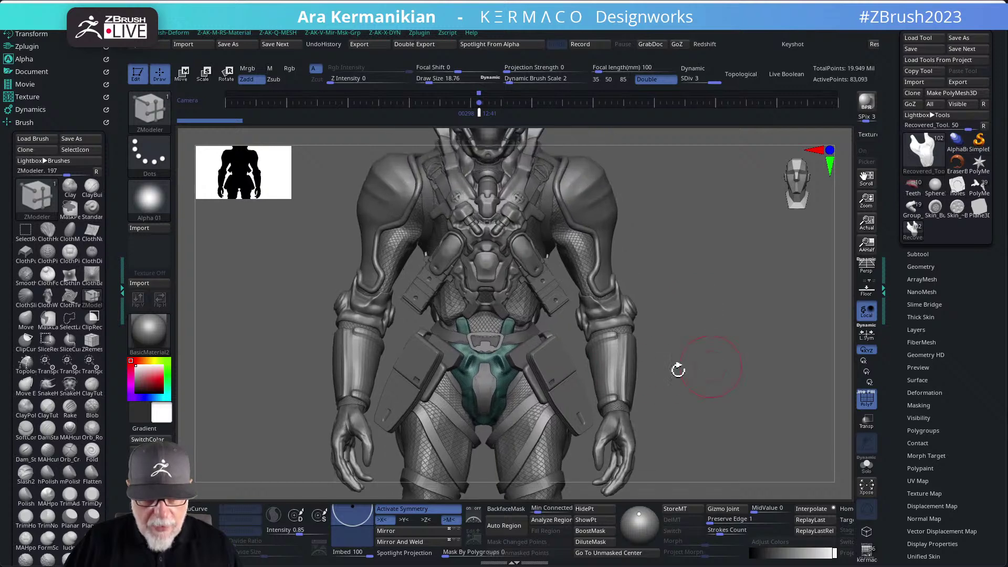
pyautogui.click(866, 464)
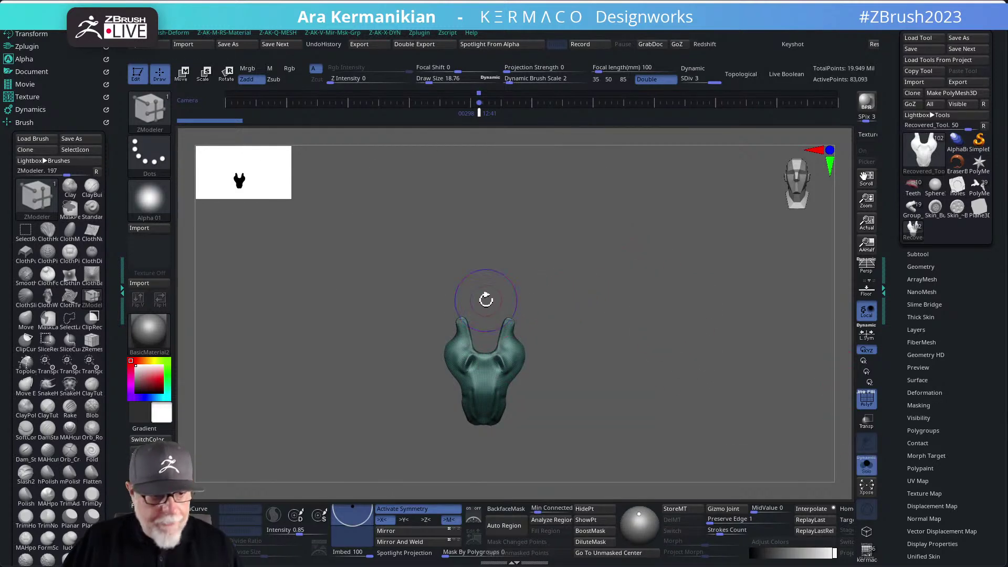
# Try to cut across the tip of the groin plate's upper prong with the KnifeCurve brush.
pyautogui.hotkey('ctrl', 'shift')
pyautogui.press('b')
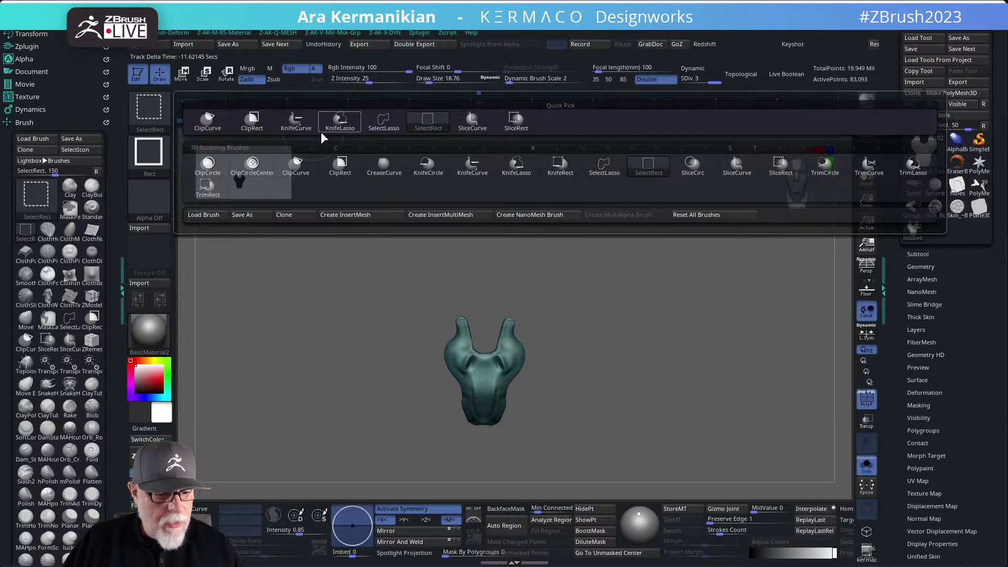
pyautogui.click(297, 122)
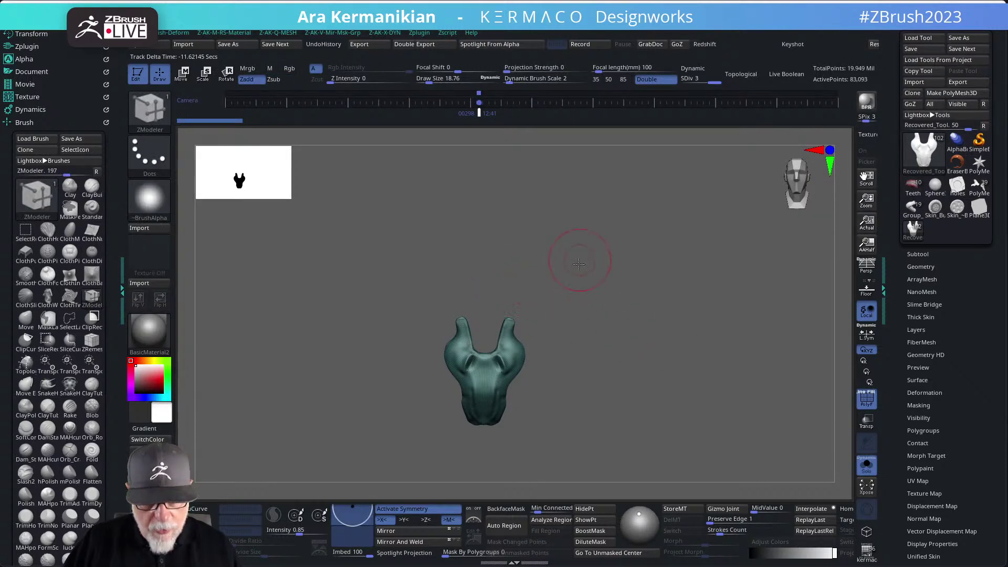
pyautogui.keyDown('ctrl'); pyautogui.keyDown('shift'); pyautogui.moveTo(464, 286); pyautogui.dragTo(627, 332); pyautogui.keyUp('shift'); pyautogui.keyUp('ctrl')
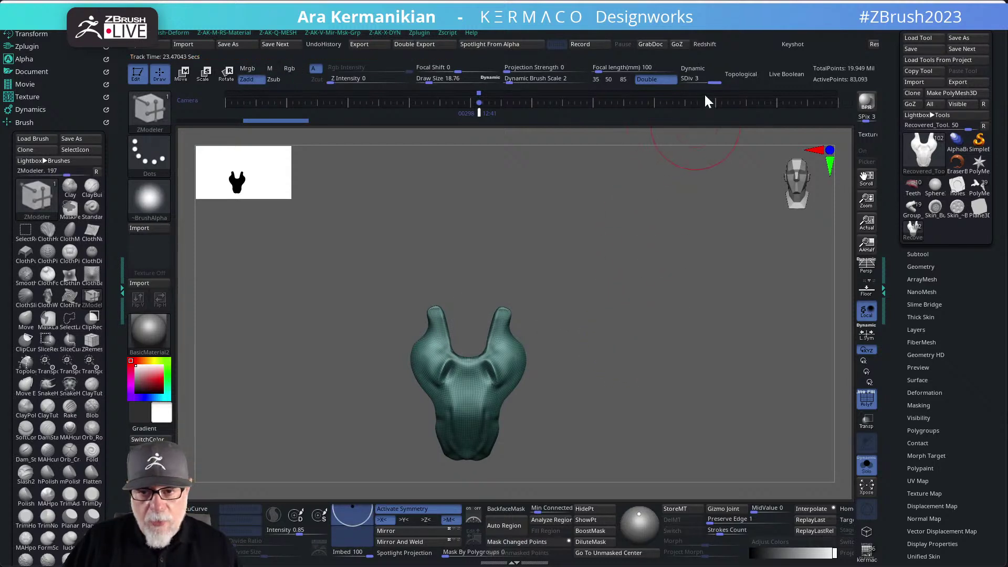
# Set the groin plate to subdivision level 1 and delete its higher subdivision levels.
pyautogui.click(682, 80)
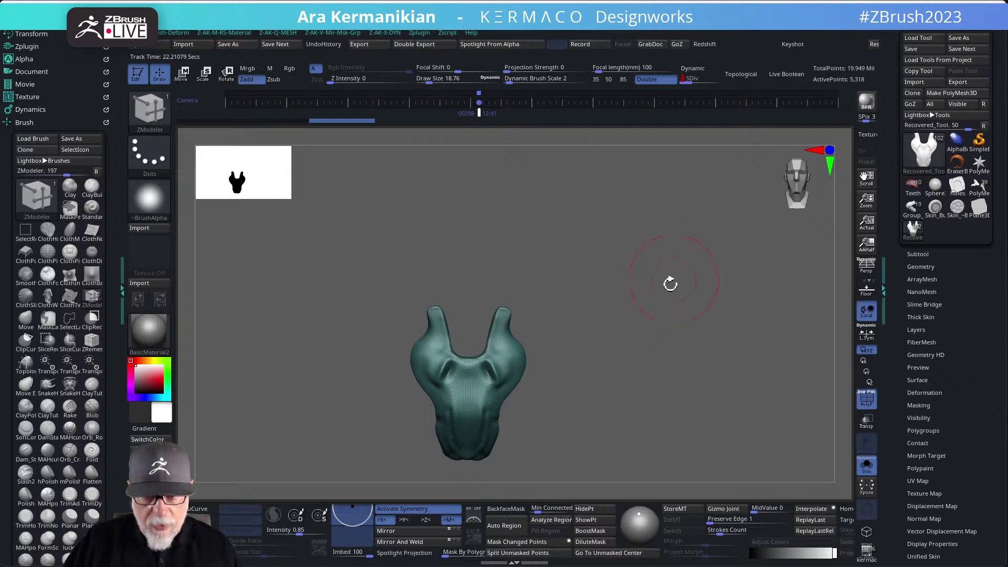
pyautogui.hotkey('ctrl', 'q')
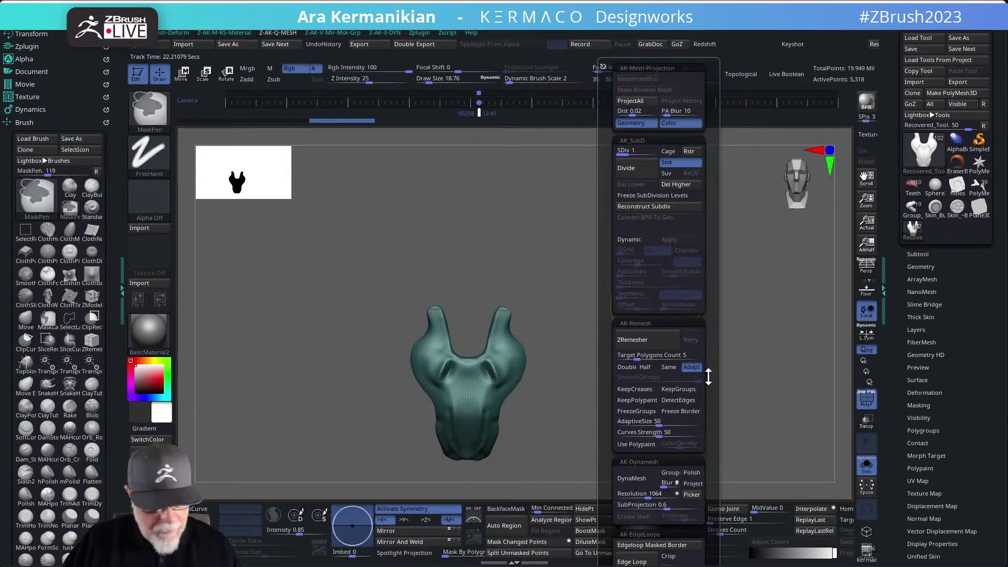
pyautogui.hotkey('ctrl', 'w')
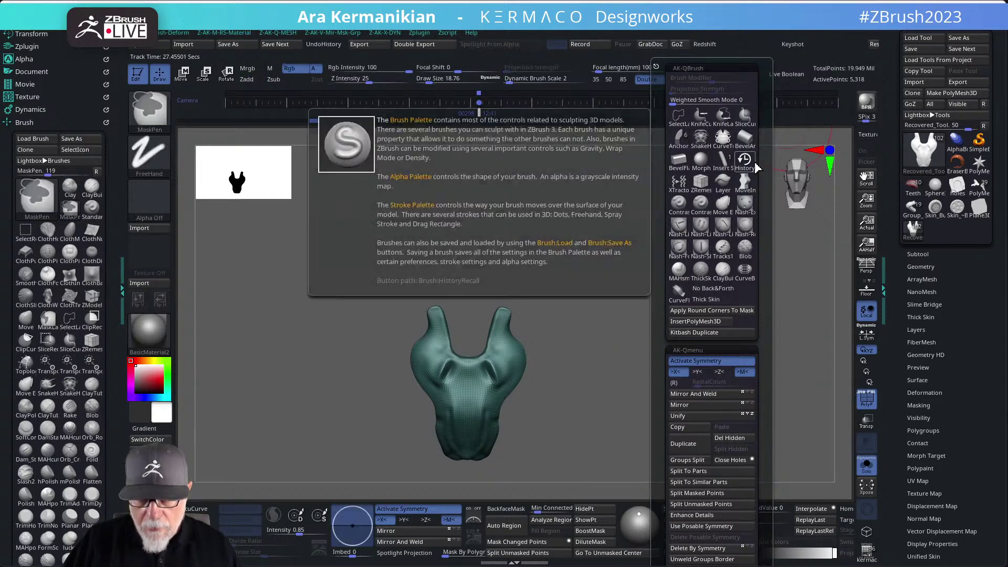
pyautogui.hotkey('ctrl', 'q')
pyautogui.click(761, 188)
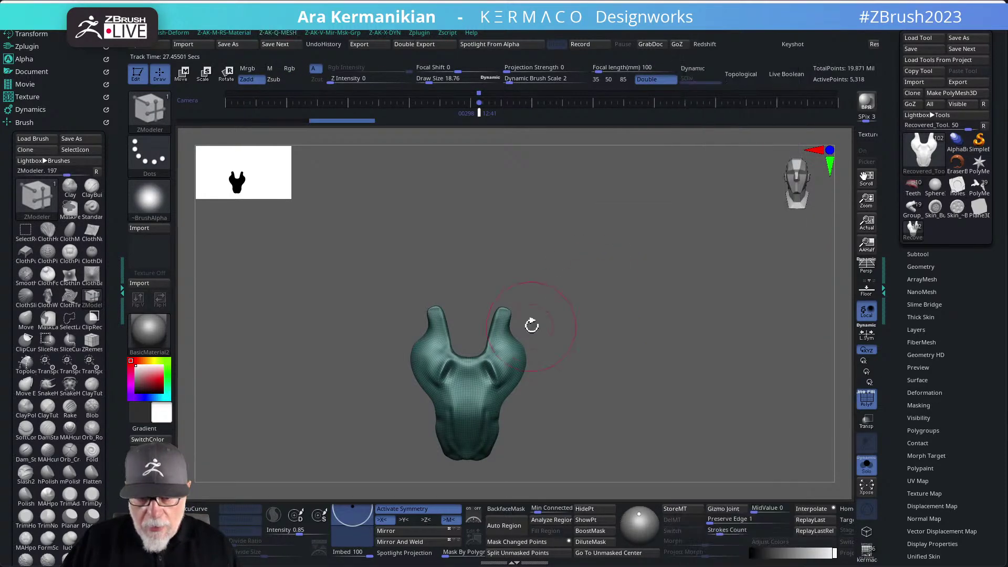
# Slice the prong tip of the single-level plate with KnifeCurve, inspect the cut up close and undo it.
pyautogui.moveTo(453, 279)
pyautogui.keyDown('ctrl'); pyautogui.mouseDown()
pyautogui.moveTo(574, 297)
pyautogui.moveTo(594, 322)
pyautogui.mouseUp(); pyautogui.keyUp('ctrl')
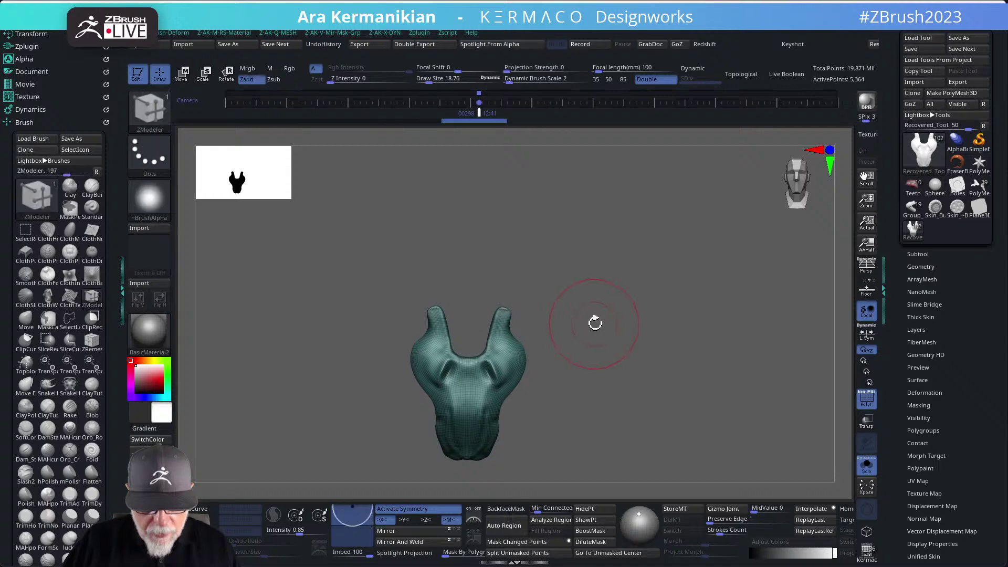
pyautogui.keyDown('ctrl'); pyautogui.moveTo(624, 284); pyautogui.dragTo(633, 310, button='right'); pyautogui.keyUp('ctrl')
pyautogui.keyDown('alt'); pyautogui.moveTo(639, 286); pyautogui.dragTo(652, 325); pyautogui.keyUp('alt')
pyautogui.moveTo(657, 268)
pyautogui.mouseDown()
pyautogui.moveTo(628, 268)
pyautogui.moveTo(663, 274)
pyautogui.moveTo(654, 286)
pyautogui.mouseUp()
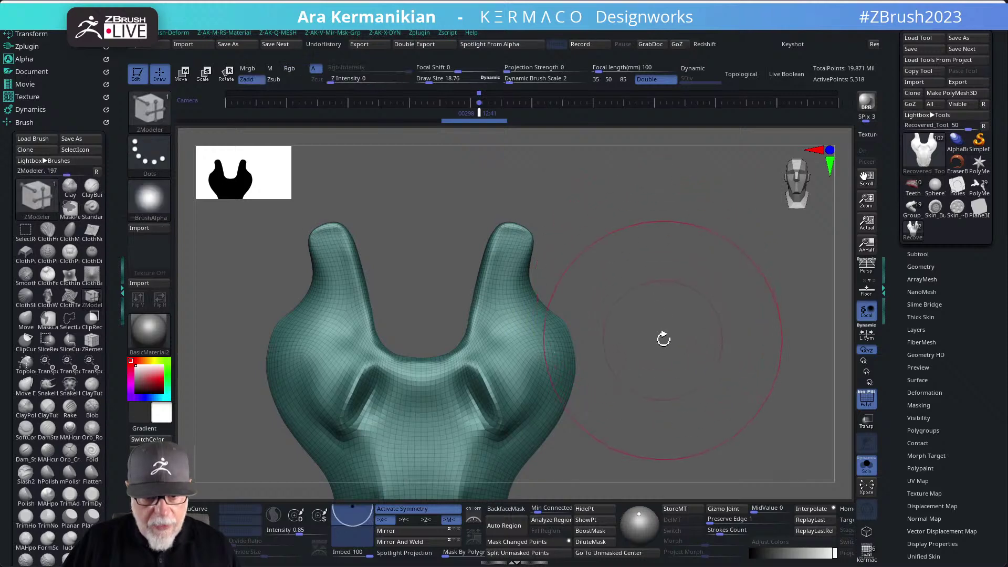
pyautogui.hotkey('ctrl', 'z')
# Check KnifeCurve's Split To Parts option, try the prong-tip cut again and undo it.
pyautogui.keyDown('ctrl'); pyautogui.keyDown('shift'); pyautogui.moveTo(580, 231); pyautogui.dragTo(632, 257); pyautogui.keyUp('shift'); pyautogui.keyUp('ctrl')
pyautogui.press('space')
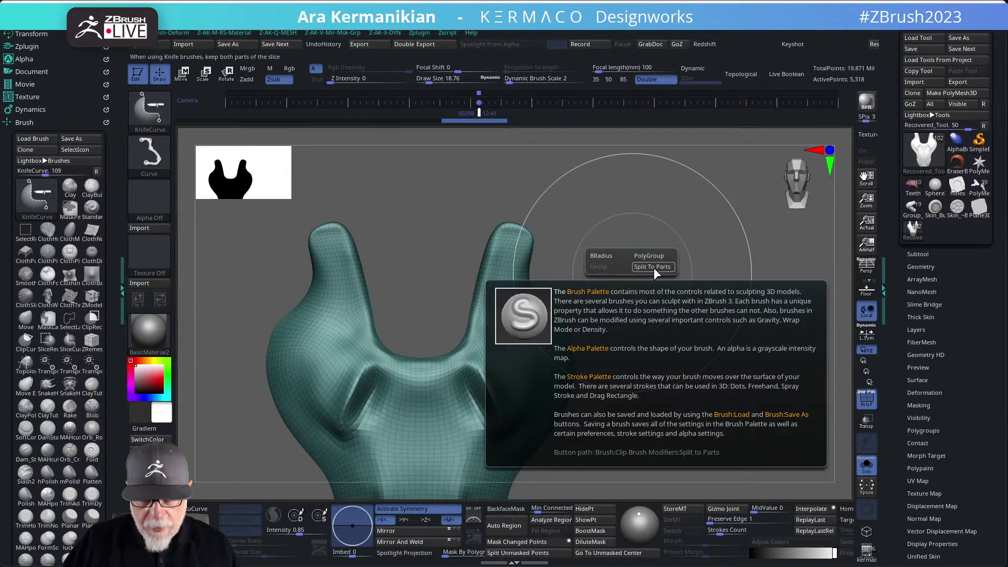
pyautogui.keyDown('ctrl'); pyautogui.keyDown('shift'); pyautogui.moveTo(461, 205); pyautogui.dragTo(623, 257); pyautogui.keyUp('shift'); pyautogui.keyUp('ctrl')
pyautogui.hotkey('ctrl', 'z')
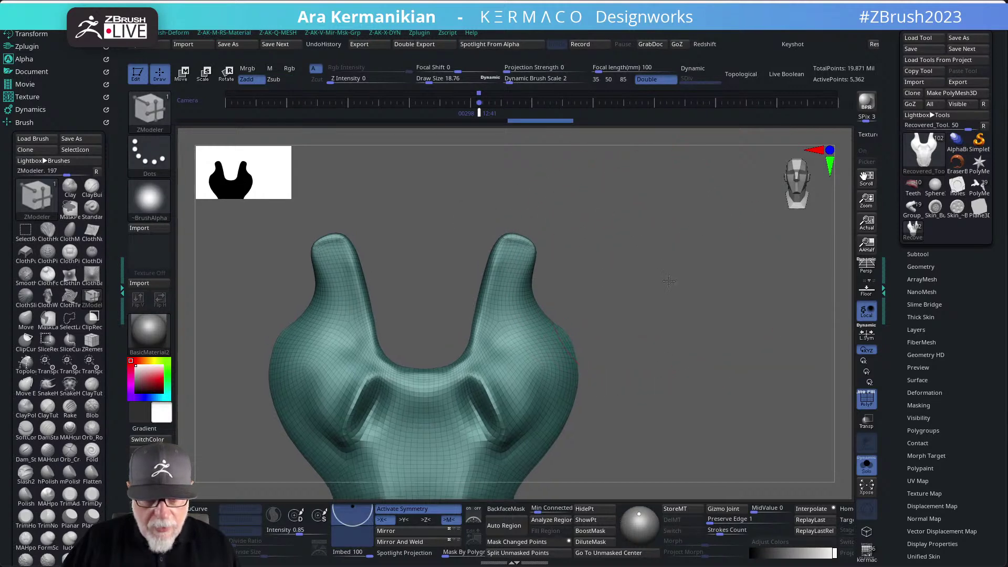
pyautogui.keyDown('ctrl'); pyautogui.moveTo(630, 260); pyautogui.dragTo(702, 290, button='right'); pyautogui.keyUp('ctrl')
pyautogui.hotkey('ctrl', 'z')
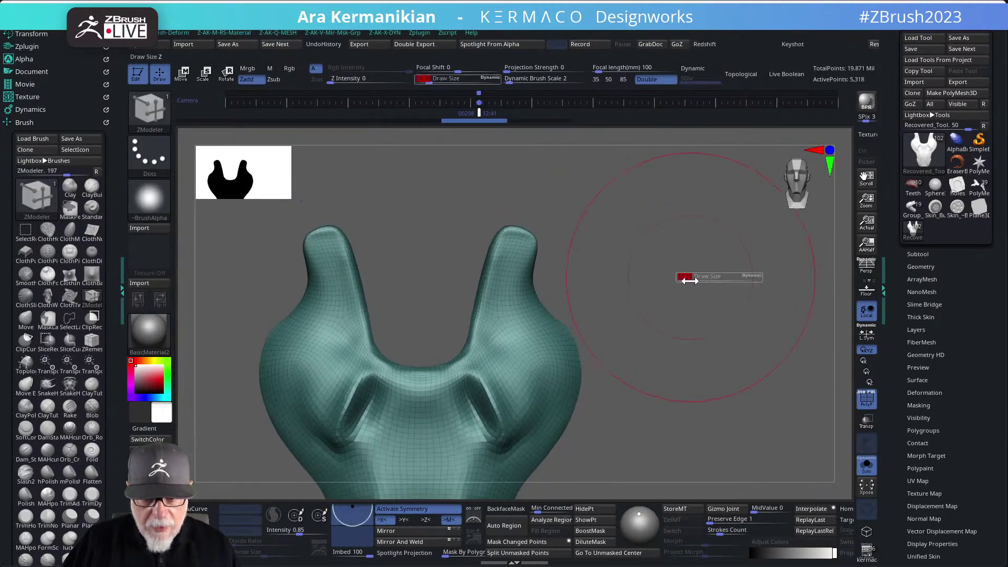
# Switch to the KnifeLasso brush and try to cut off the prong tip with a lasso stroke.
pyautogui.keyDown('ctrl'); pyautogui.keyDown('shift'); pyautogui.click(154, 112); pyautogui.keyUp('shift'); pyautogui.keyUp('ctrl')
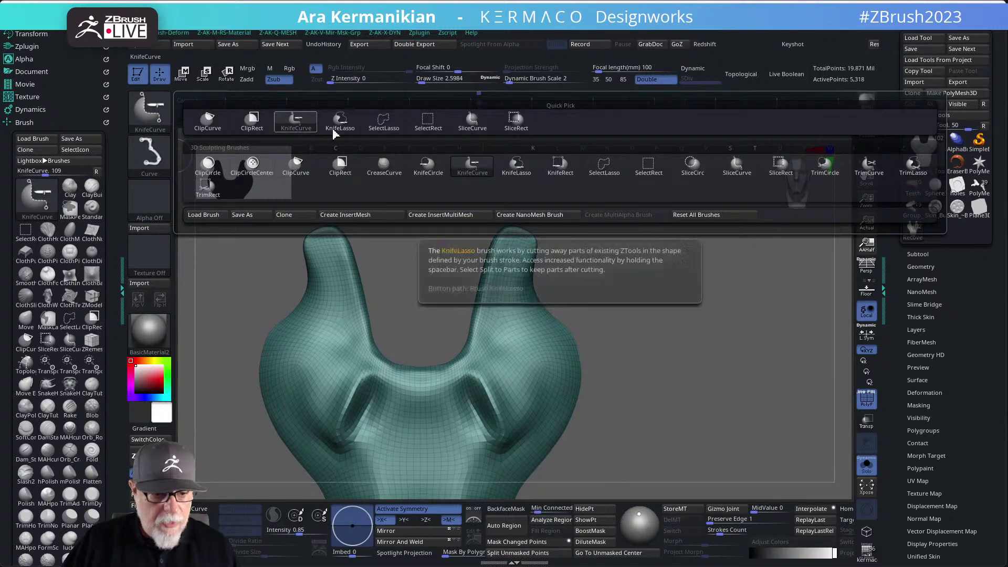
pyautogui.moveTo(507, 133)
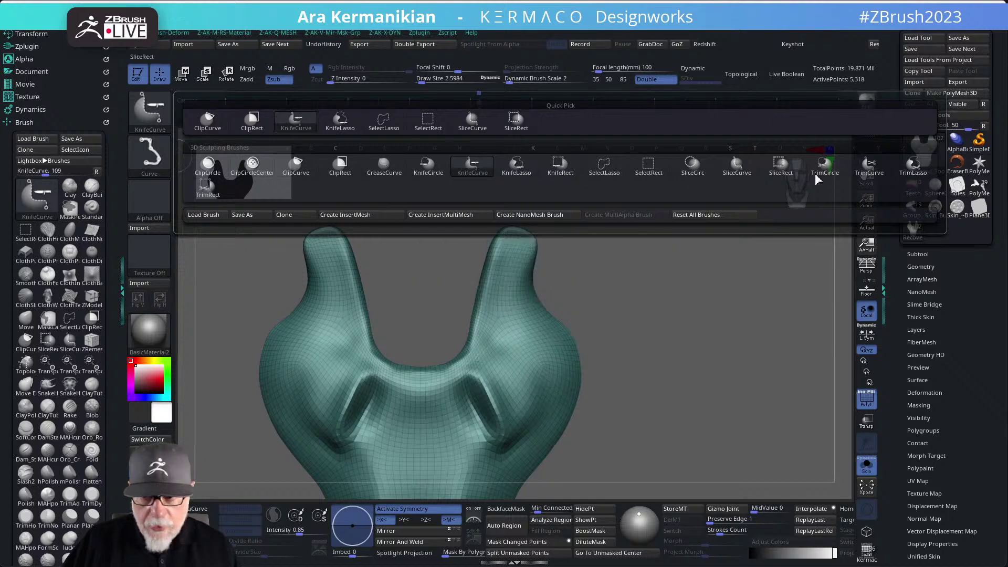
pyautogui.moveTo(486, 178)
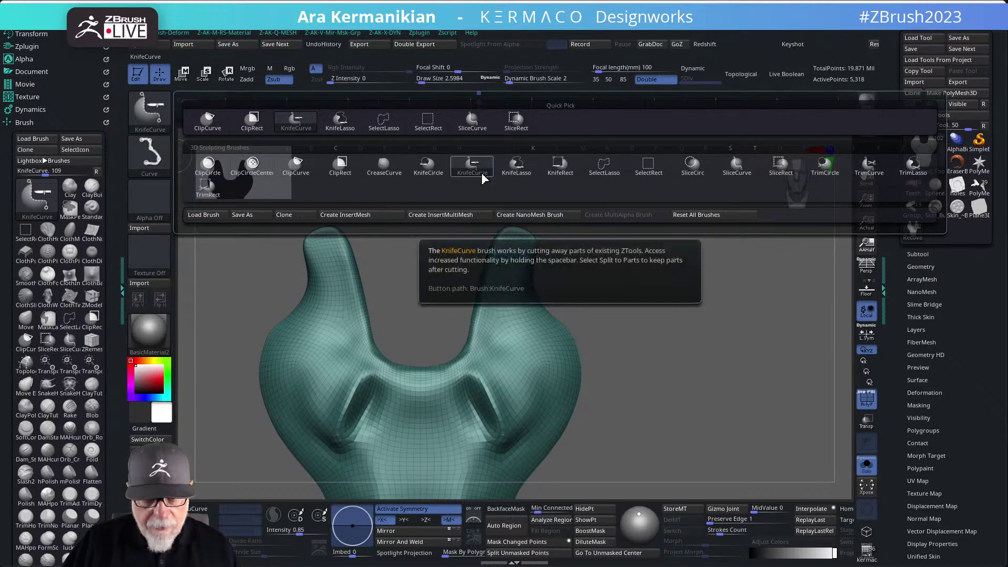
pyautogui.keyDown('ctrl'); pyautogui.keyDown('shift'); pyautogui.click(518, 170); pyautogui.keyUp('shift'); pyautogui.keyUp('ctrl')
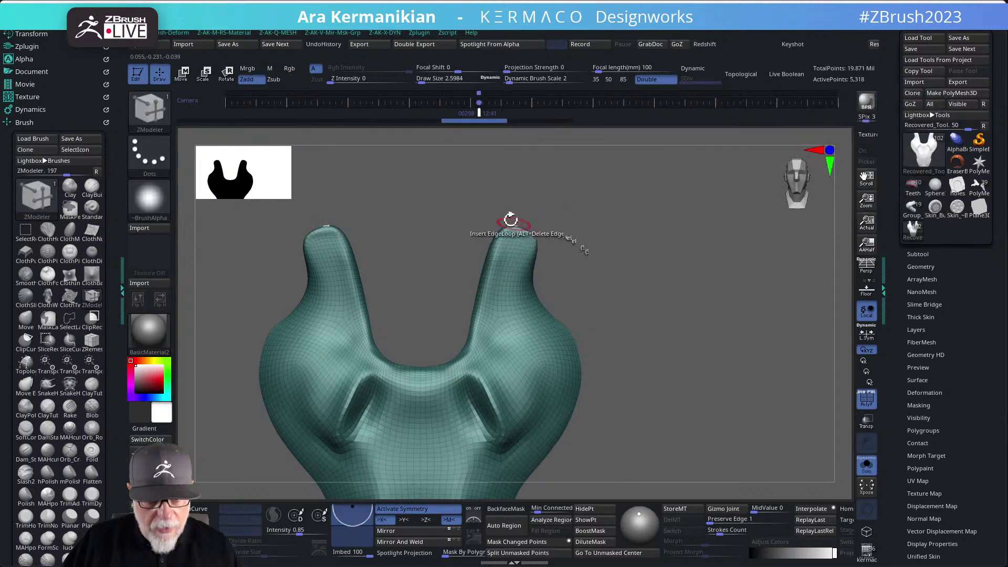
pyautogui.keyDown('ctrl'); pyautogui.keyDown('shift'); pyautogui.moveTo(480, 207); pyautogui.dragTo(640, 237); pyautogui.keyUp('shift'); pyautogui.keyUp('ctrl')
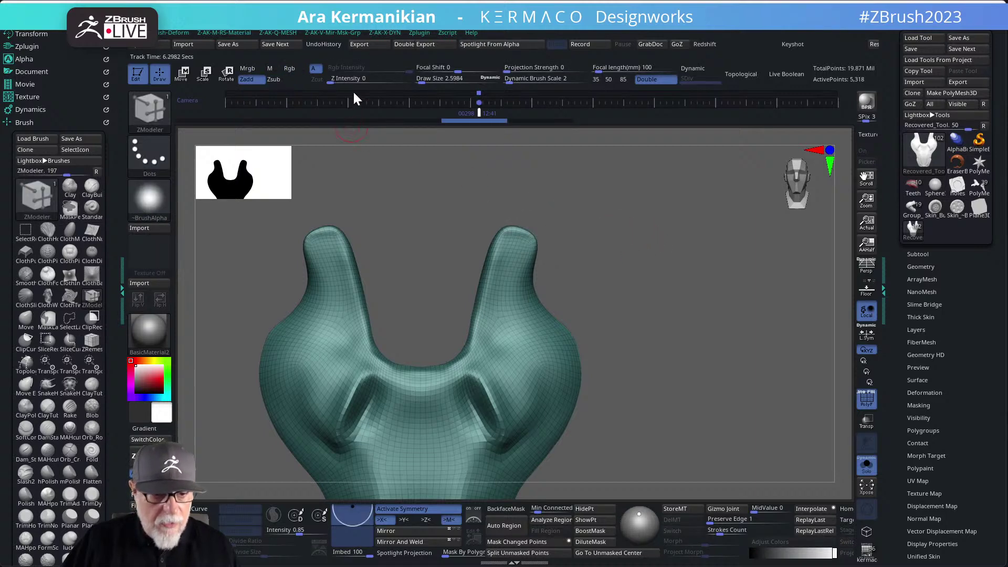
pyautogui.hotkey('ctrl', 'shift')
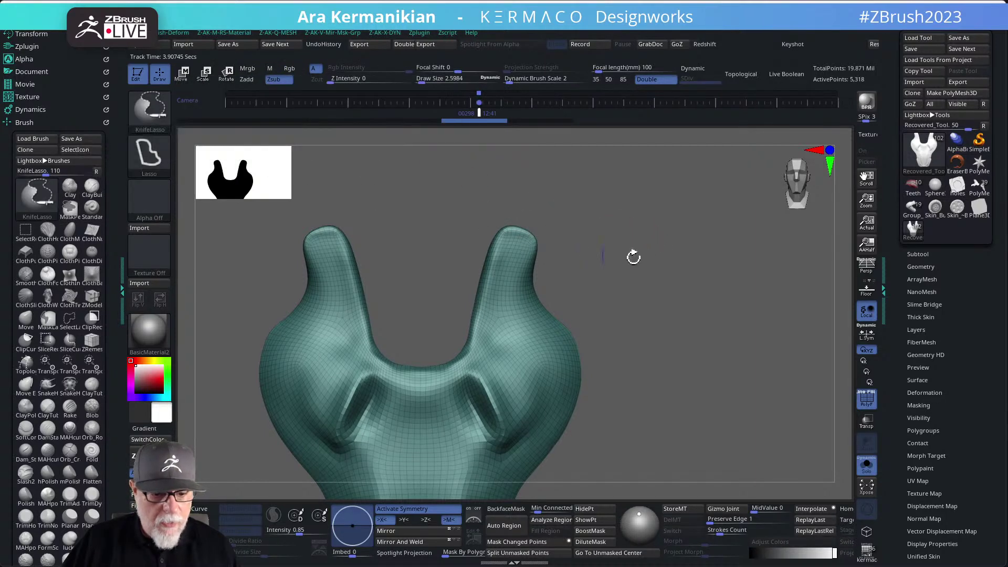
pyautogui.moveTo(702, 286)
pyautogui.mouseDown()
pyautogui.moveTo(725, 255)
pyautogui.moveTo(711, 288)
pyautogui.moveTo(730, 294)
pyautogui.moveTo(588, 288)
pyautogui.moveTo(709, 289)
pyautogui.moveTo(650, 244)
pyautogui.mouseUp()
# Switch to the TrimCurve brush and trim the rounded tip of one upper prong to a flat end.
pyautogui.hotkey('ctrl', 'shift')
pyautogui.click(152, 112)
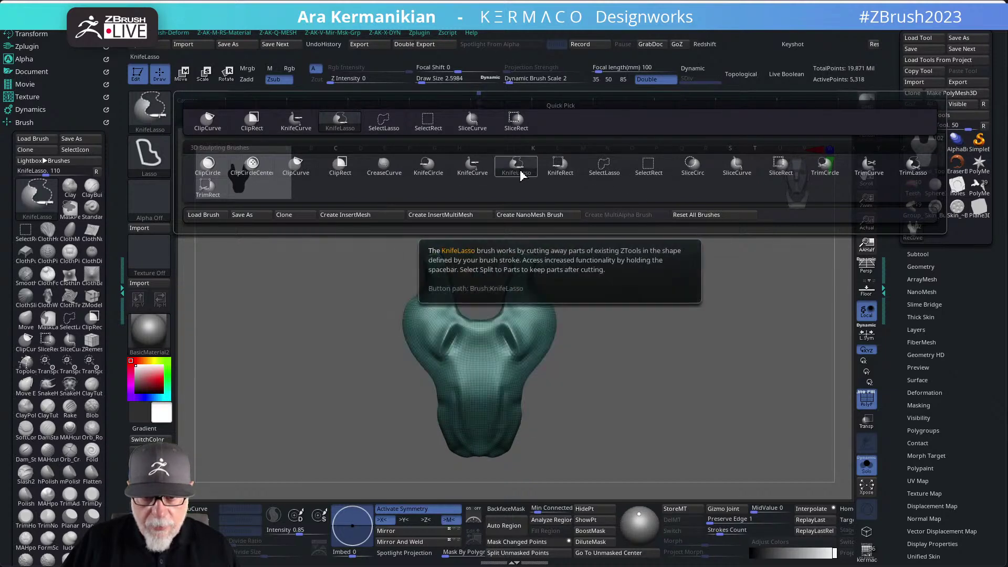
pyautogui.click(870, 167)
pyautogui.moveTo(480, 242)
pyautogui.mouseDown()
pyautogui.moveTo(642, 253)
pyautogui.moveTo(652, 288)
pyautogui.moveTo(648, 264)
pyautogui.moveTo(488, 260)
pyautogui.mouseUp()
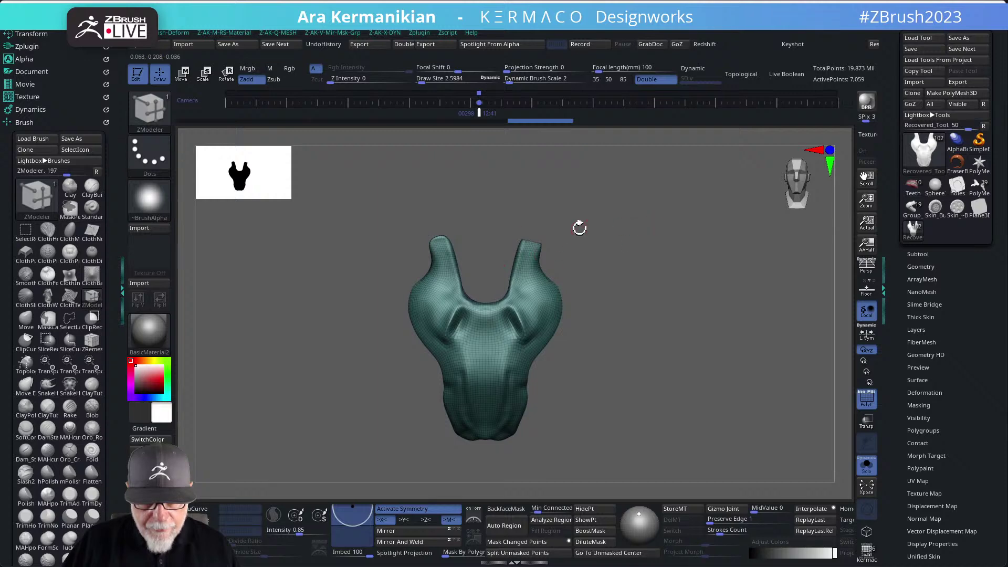
pyautogui.press('space')
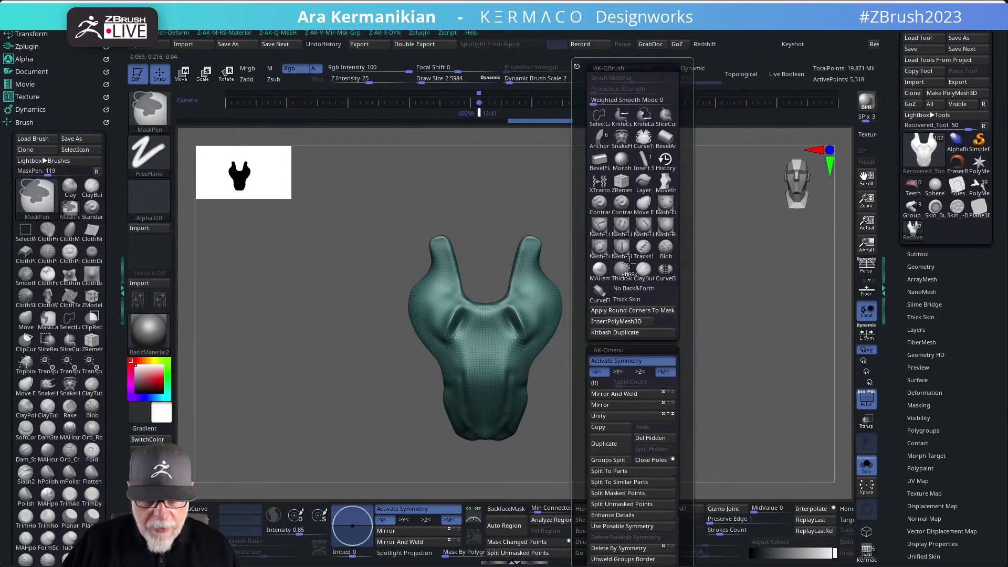
pyautogui.keyDown('alt'); pyautogui.moveTo(669, 412); pyautogui.dragTo(537, 330); pyautogui.keyUp('alt')
pyautogui.keyDown('shift'); pyautogui.moveTo(753, 383); pyautogui.dragTo(726, 351); pyautogui.keyUp('shift')
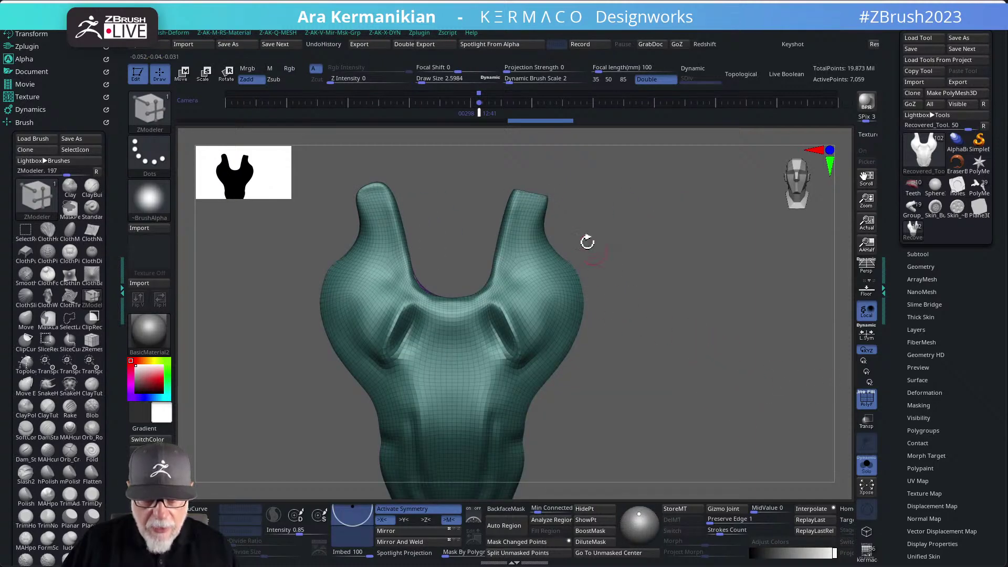
# Try a TrimCurve cut following the flat-tipped prong's inner edge into the notch between the prongs.
pyautogui.hotkey('ctrl', 'shift')
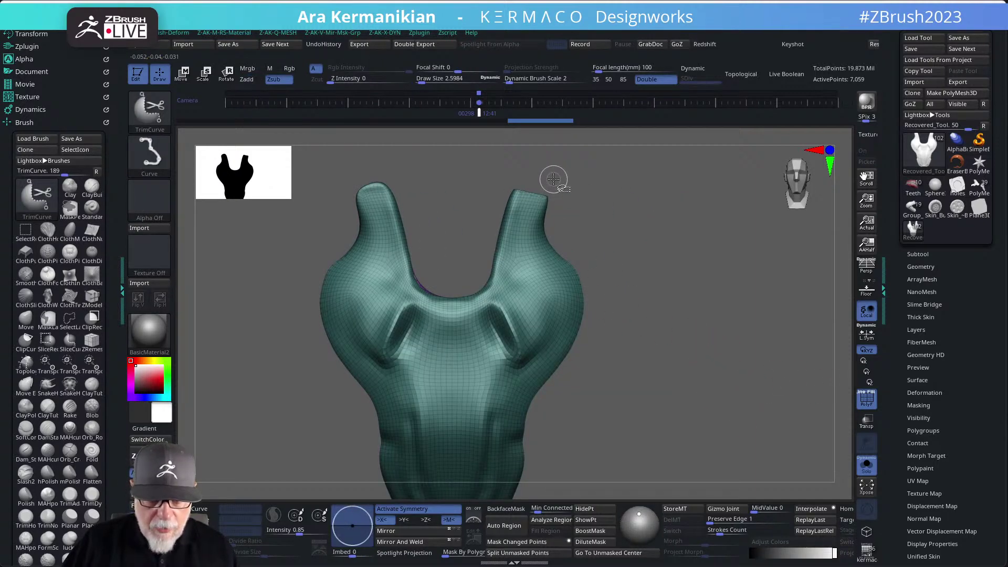
pyautogui.moveTo(709, 281)
pyautogui.mouseDown()
pyautogui.moveTo(720, 284)
pyautogui.moveTo(706, 280)
pyautogui.mouseUp()
pyautogui.hotkey('ctrl', 'shift')
pyautogui.hotkey('ctrl', 'shift')
pyautogui.keyDown('ctrl'); pyautogui.keyDown('shift'); pyautogui.moveTo(519, 174); pyautogui.dragTo(477, 294); pyautogui.keyUp('shift'); pyautogui.keyUp('ctrl')
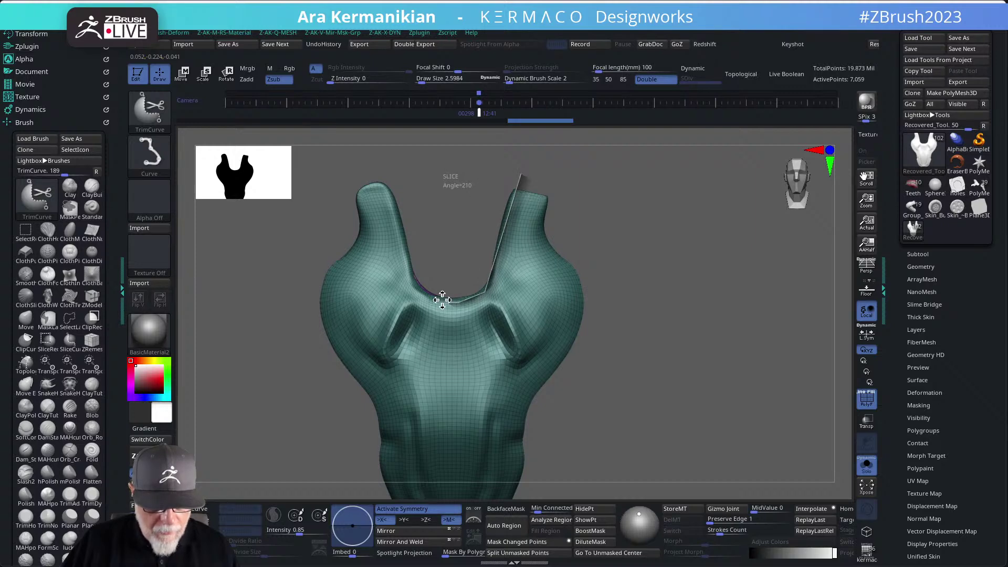
pyautogui.keyDown('ctrl'); pyautogui.keyDown('shift'); pyautogui.moveTo(447, 298); pyautogui.dragTo(446, 298); pyautogui.keyUp('shift'); pyautogui.keyUp('ctrl')
# Try to trim the whole U-shaped notch between both prongs with TrimCurve, undo it and retry from the flat tip.
pyautogui.moveTo(655, 281)
pyautogui.keyDown('alt'); pyautogui.mouseDown()
pyautogui.moveTo(723, 320)
pyautogui.moveTo(632, 302)
pyautogui.moveTo(604, 259)
pyautogui.mouseUp(); pyautogui.keyUp('alt')
pyautogui.keyDown('ctrl'); pyautogui.keyDown('shift'); pyautogui.moveTo(426, 246); pyautogui.dragTo(517, 236); pyautogui.keyUp('shift'); pyautogui.keyUp('ctrl')
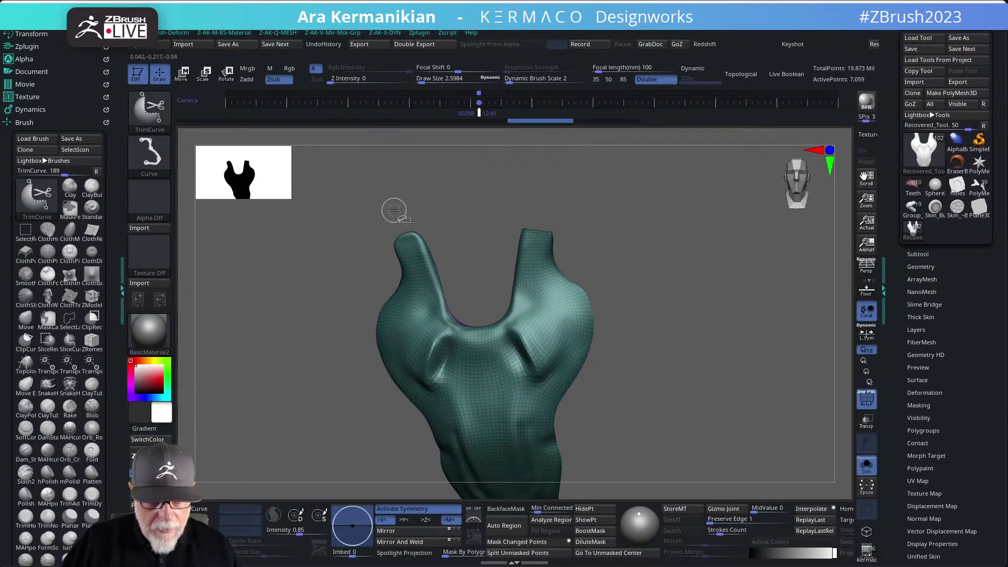
pyautogui.moveTo(657, 286); pyautogui.dragTo(549, 193)
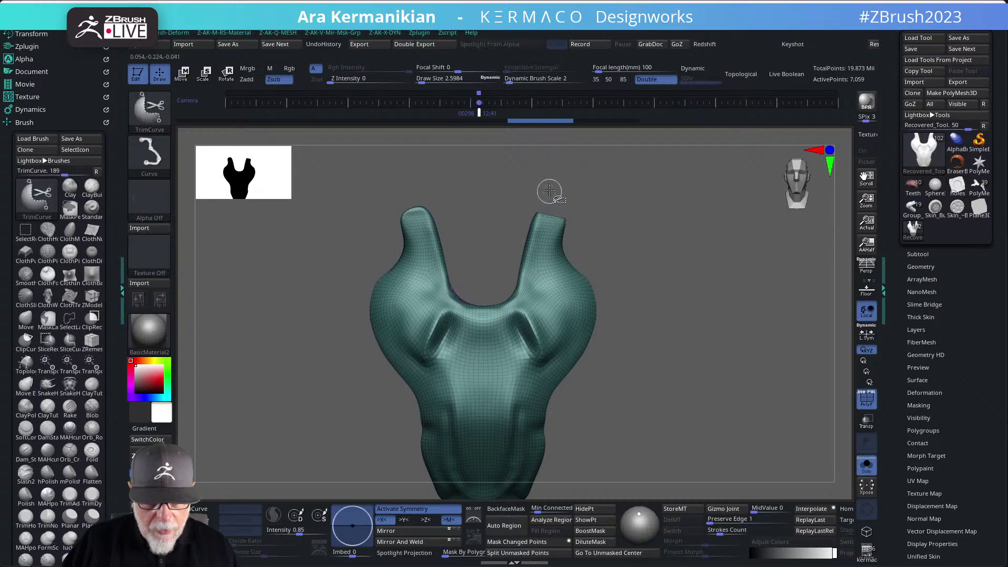
pyautogui.keyDown('ctrl'); pyautogui.keyDown('shift'); pyautogui.moveTo(524, 253); pyautogui.dragTo(517, 290); pyautogui.keyUp('shift'); pyautogui.keyUp('ctrl')
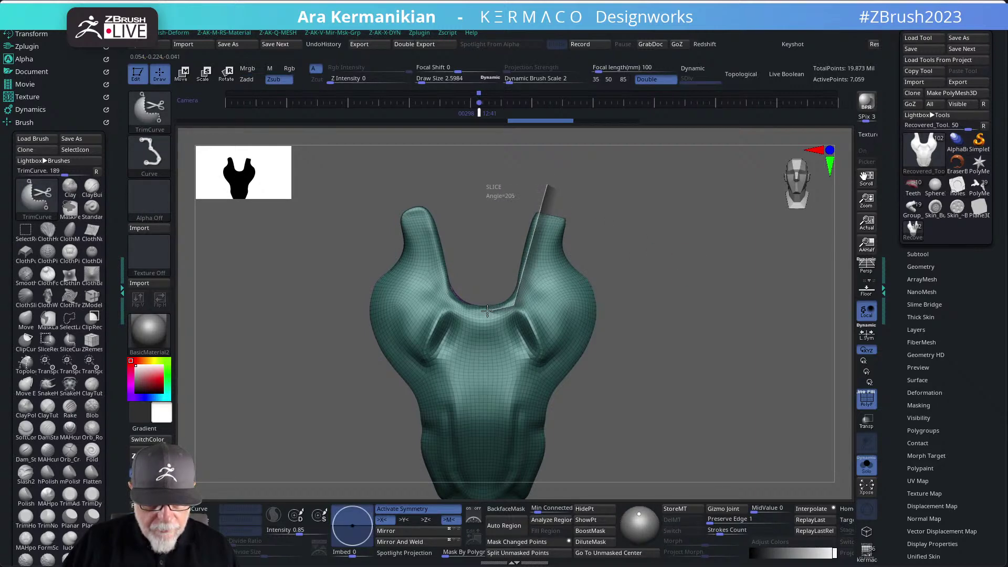
pyautogui.keyDown('ctrl'); pyautogui.keyDown('shift'); pyautogui.moveTo(443, 293); pyautogui.dragTo(412, 178); pyautogui.keyUp('shift'); pyautogui.keyUp('ctrl')
pyautogui.hotkey('ctrl', 'z')
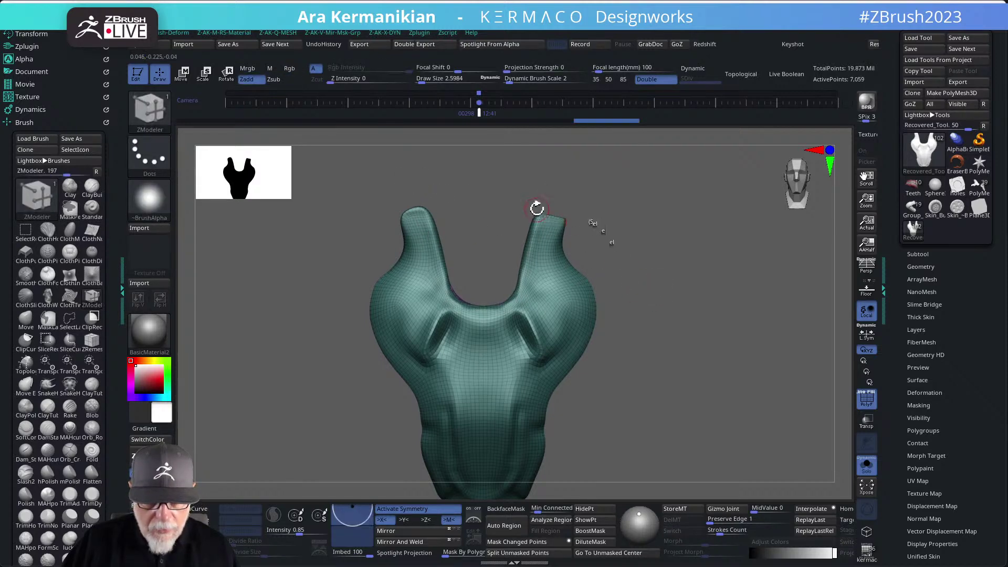
pyautogui.moveTo(545, 187)
pyautogui.keyDown('ctrl'); pyautogui.keyDown('shift'); pyautogui.mouseDown()
pyautogui.moveTo(529, 198)
pyautogui.moveTo(502, 178)
pyautogui.moveTo(551, 178)
pyautogui.moveTo(543, 210)
pyautogui.moveTo(544, 153)
pyautogui.moveTo(507, 168)
pyautogui.moveTo(480, 130)
pyautogui.moveTo(491, 198)
pyautogui.moveTo(466, 182)
pyautogui.moveTo(456, 332)
pyautogui.moveTo(664, 247)
pyautogui.mouseUp(); pyautogui.keyUp('shift'); pyautogui.keyUp('ctrl')
# Try Delete By Symmetry on the groin plate and undo the deletion of its trimmed half.
pyautogui.moveTo(731, 279)
pyautogui.keyDown('alt'); pyautogui.mouseDown()
pyautogui.moveTo(686, 252)
pyautogui.moveTo(669, 265)
pyautogui.moveTo(676, 312)
pyautogui.mouseUp(); pyautogui.keyUp('alt')
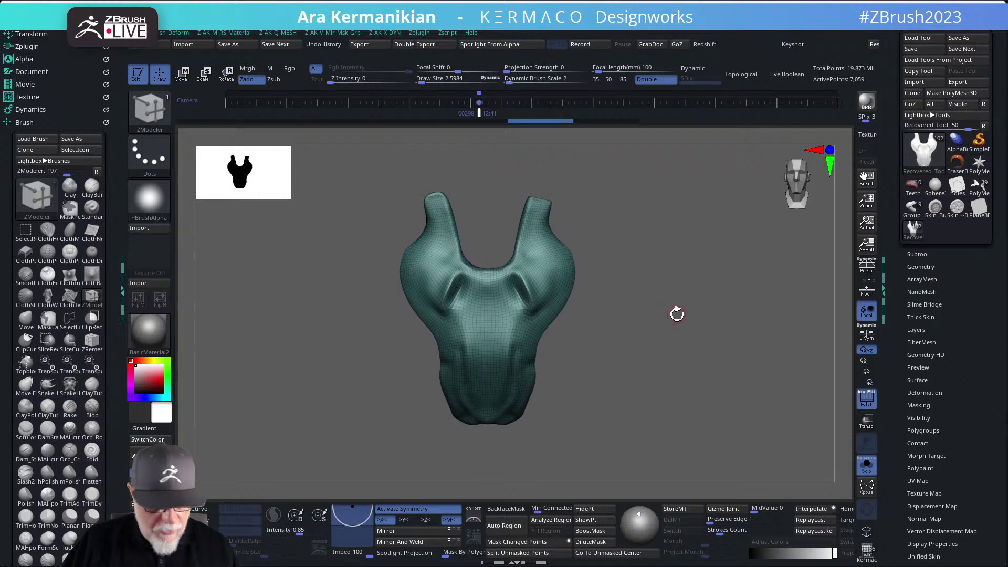
pyautogui.press('space')
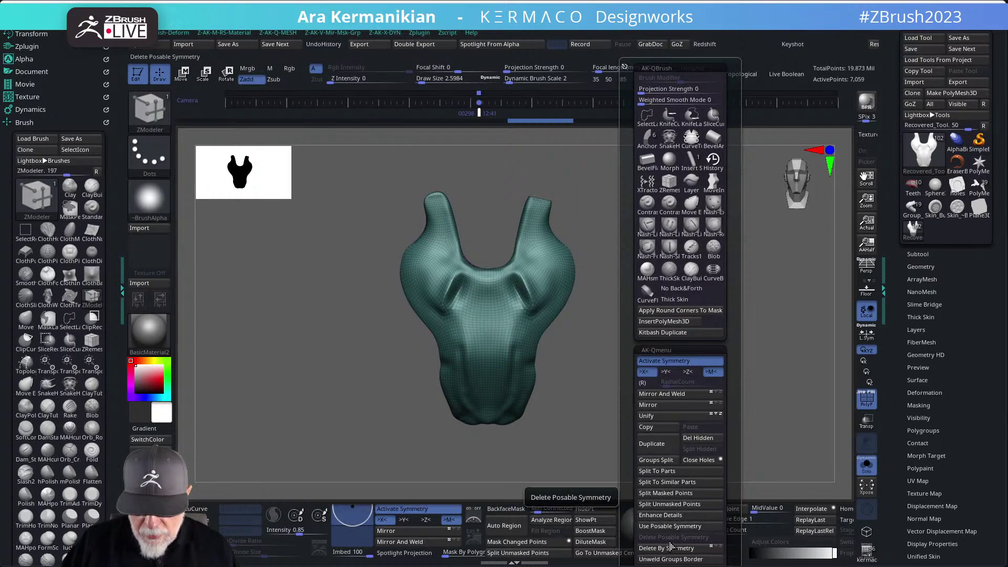
pyautogui.click(679, 551)
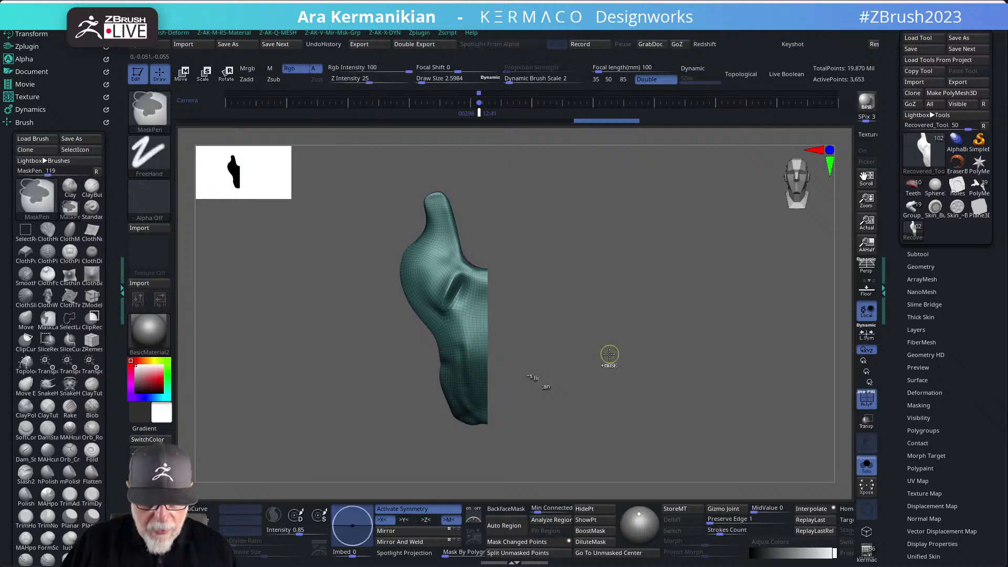
pyautogui.hotkey('ctrl', 'z')
# Mirror the groin plate so the flat-tipped prong moves to the opposite side.
pyautogui.press('space')
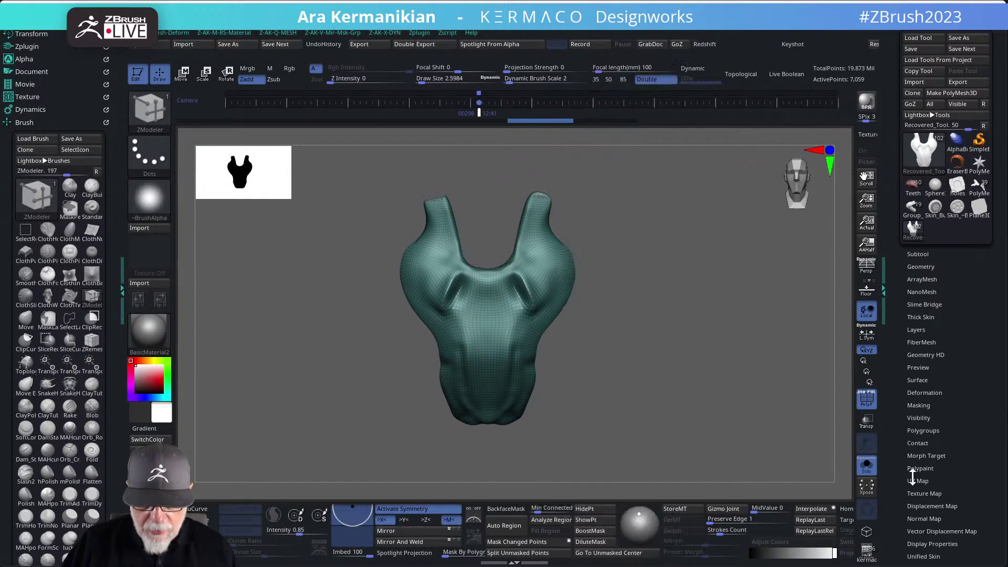
# Use Delete By Symmetry on the mirrored groin plate to keep only the half with the flat-tipped prong.
pyautogui.hotkey('ctrl', 'z')
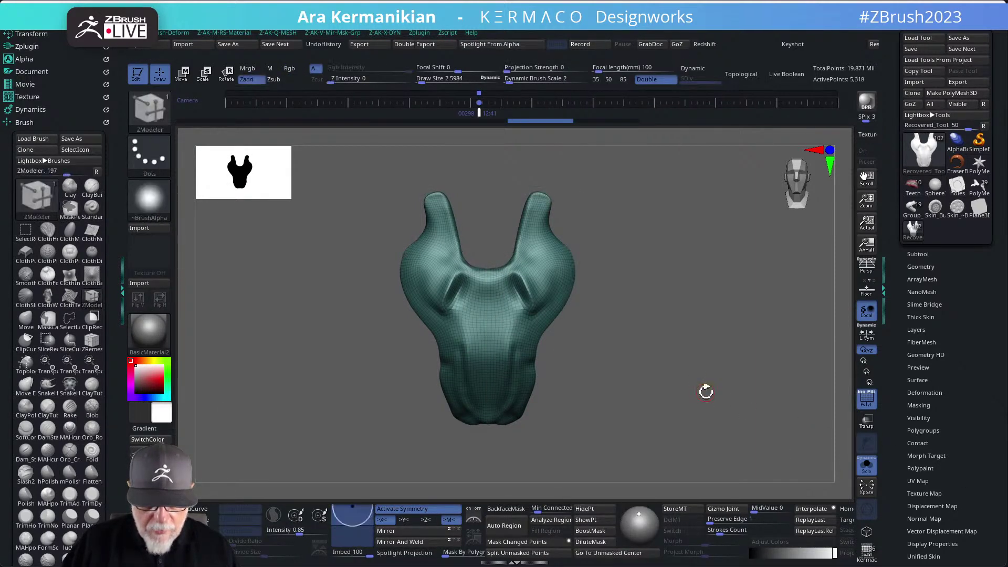
pyautogui.hotkey('ctrl', 'shift', 'z')
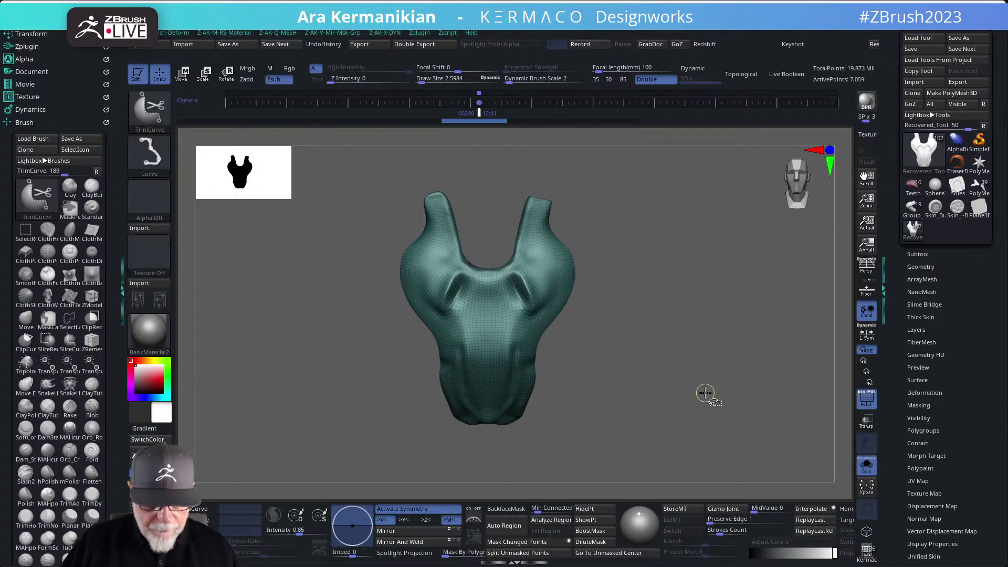
pyautogui.press('space')
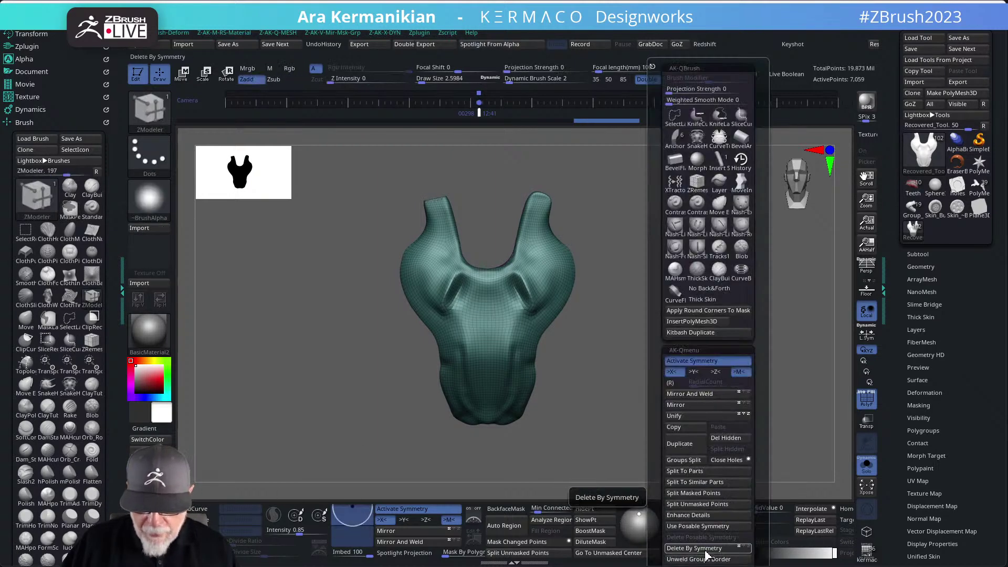
pyautogui.click(699, 548)
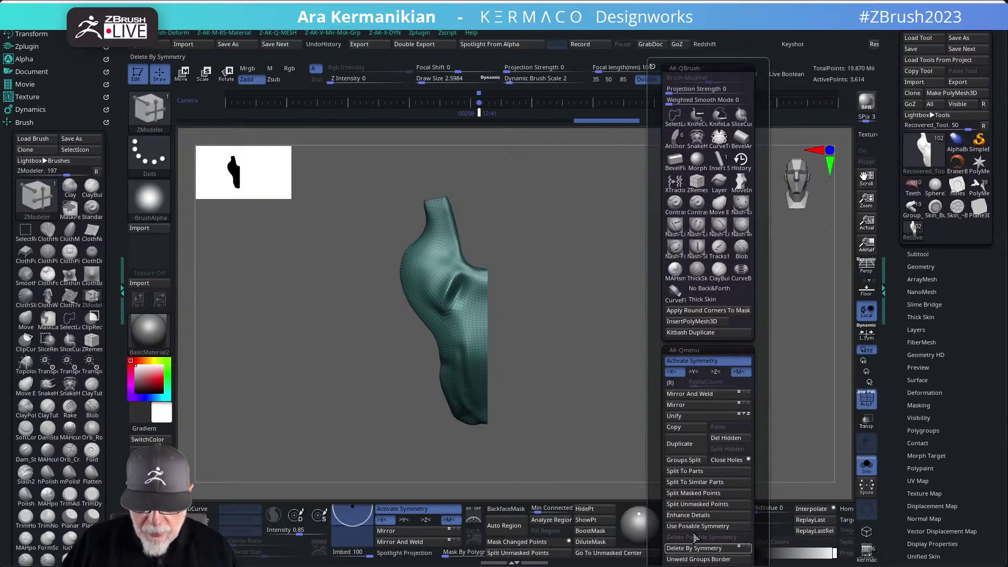
# Trim the half plate's inner edge with TrimCurve from the flat tip down into the notch.
pyautogui.keyDown('ctrl'); pyautogui.keyDown('shift'); pyautogui.moveTo(436, 178); pyautogui.dragTo(462, 225); pyautogui.keyUp('shift'); pyautogui.keyUp('ctrl')
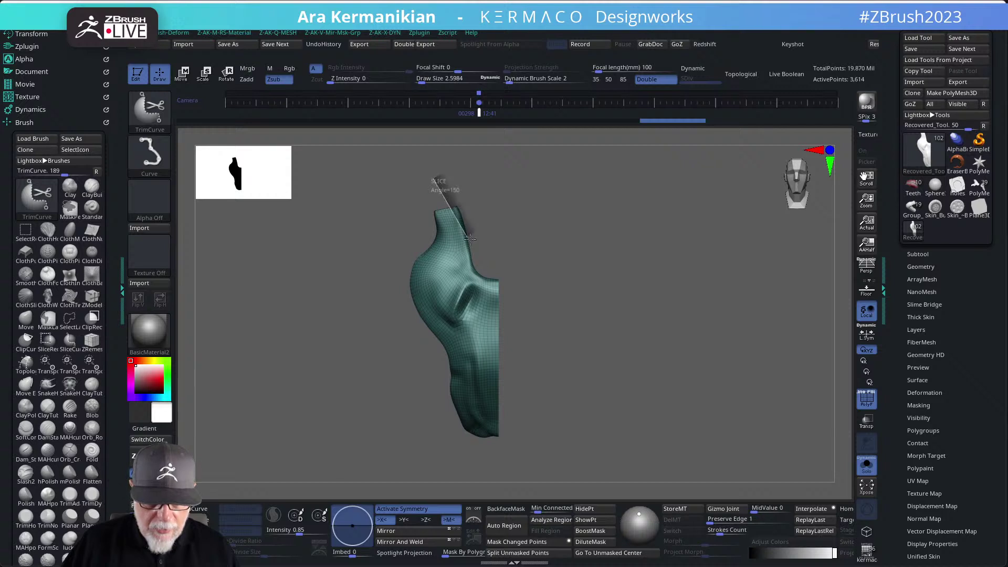
pyautogui.moveTo(480, 269)
pyautogui.keyDown('ctrl'); pyautogui.keyDown('shift'); pyautogui.mouseDown()
pyautogui.moveTo(506, 261)
pyautogui.moveTo(452, 175)
pyautogui.moveTo(473, 275)
pyautogui.mouseUp(); pyautogui.keyUp('shift'); pyautogui.keyUp('ctrl')
pyautogui.keyDown('ctrl'); pyautogui.keyDown('shift'); pyautogui.moveTo(542, 307); pyautogui.dragTo(552, 309); pyautogui.keyUp('shift'); pyautogui.keyUp('ctrl')
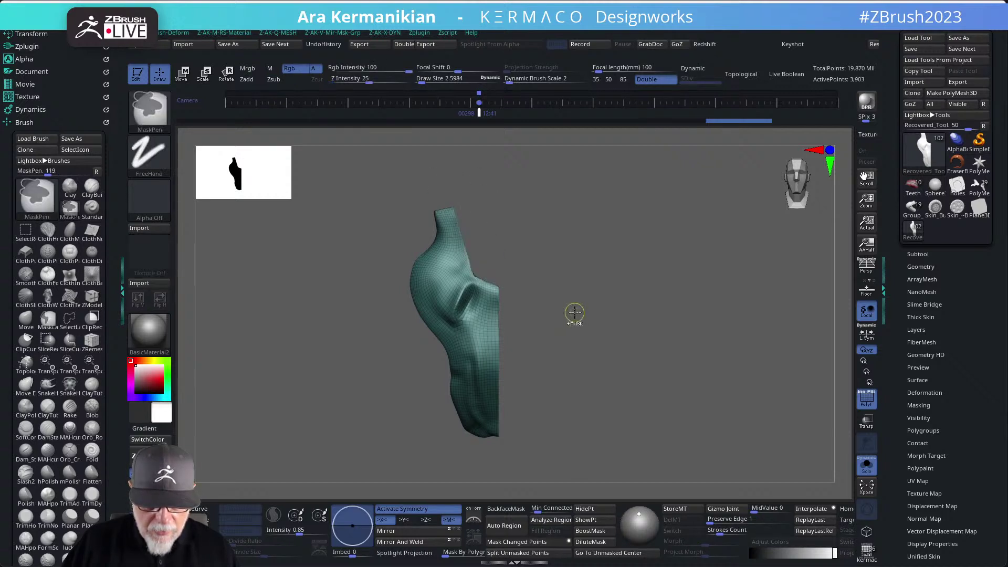
pyautogui.moveTo(603, 285)
pyautogui.mouseDown()
pyautogui.moveTo(570, 301)
pyautogui.moveTo(603, 292)
pyautogui.moveTo(533, 296)
pyautogui.moveTo(597, 310)
pyautogui.mouseUp()
pyautogui.moveTo(689, 319); pyautogui.dragTo(679, 300)
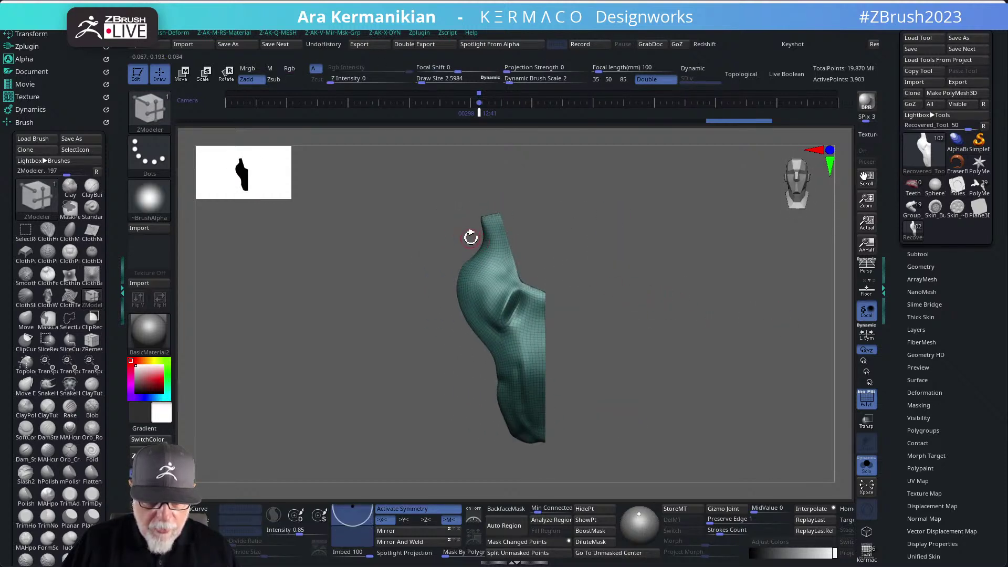
# Trim the prong's outer edge with TrimCurve, cutting from beside the shoulder bulge up past the flat tip.
pyautogui.hotkey('ctrl', 'shift')
pyautogui.moveTo(458, 256)
pyautogui.keyDown('ctrl'); pyautogui.keyDown('shift'); pyautogui.mouseDown()
pyautogui.moveTo(405, 130)
pyautogui.moveTo(443, 173)
pyautogui.moveTo(491, 153)
pyautogui.moveTo(450, 150)
pyautogui.moveTo(473, 148)
pyautogui.moveTo(457, 151)
pyautogui.moveTo(462, 145)
pyautogui.mouseUp(); pyautogui.keyUp('shift'); pyautogui.keyUp('ctrl')
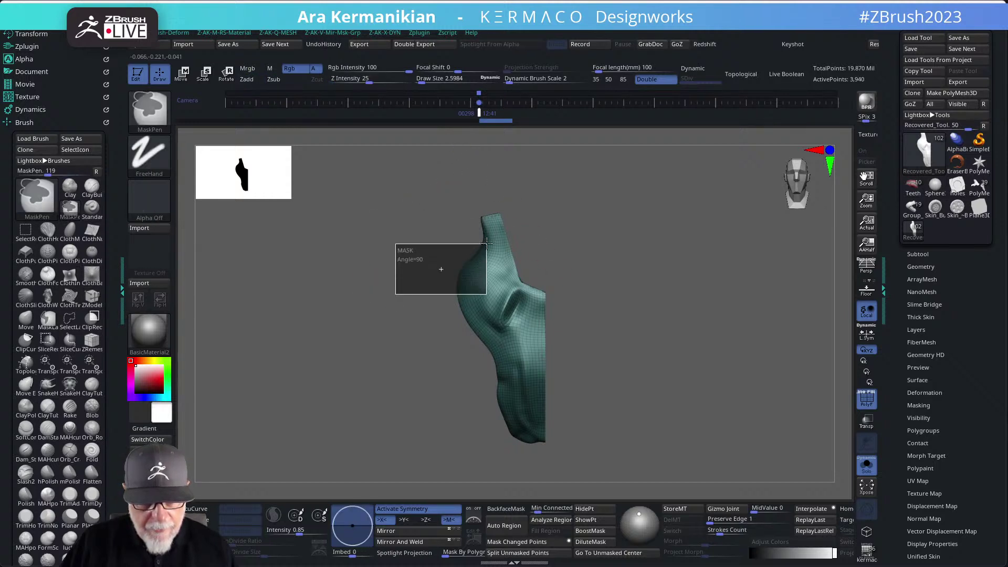
pyautogui.moveTo(375, 278)
pyautogui.keyDown('ctrl'); pyautogui.keyDown('shift'); pyautogui.mouseDown()
pyautogui.moveTo(477, 221)
pyautogui.moveTo(476, 247)
pyautogui.moveTo(489, 228)
pyautogui.moveTo(484, 252)
pyautogui.moveTo(489, 240)
pyautogui.mouseUp(); pyautogui.keyUp('shift'); pyautogui.keyUp('ctrl')
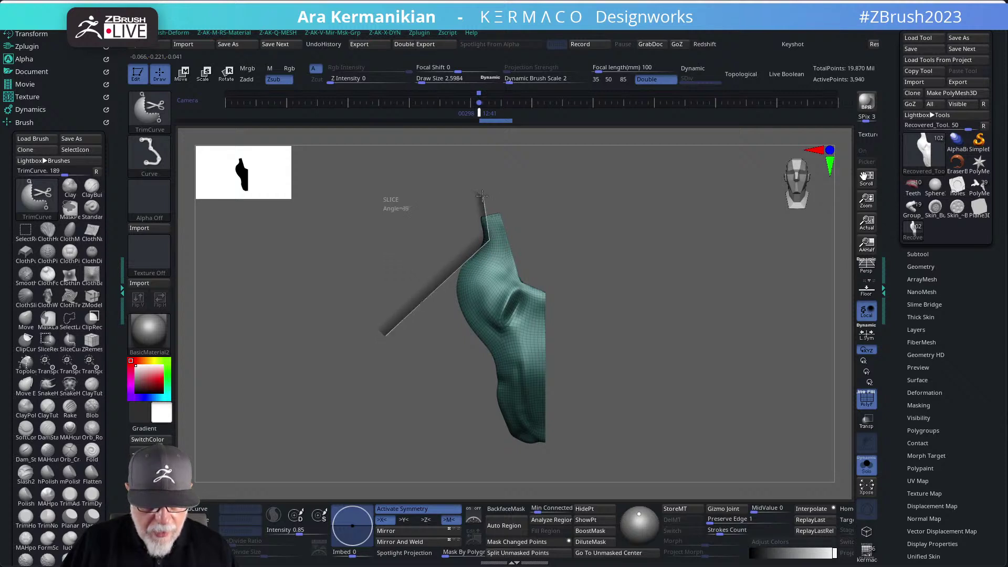
pyautogui.keyDown('ctrl'); pyautogui.keyDown('shift'); pyautogui.moveTo(476, 187); pyautogui.dragTo(477, 188); pyautogui.keyUp('shift'); pyautogui.keyUp('ctrl')
pyautogui.moveTo(587, 246)
pyautogui.mouseDown()
pyautogui.moveTo(612, 246)
pyautogui.moveTo(616, 217)
pyautogui.moveTo(647, 191)
pyautogui.moveTo(651, 199)
pyautogui.moveTo(570, 238)
pyautogui.moveTo(587, 238)
pyautogui.mouseUp()
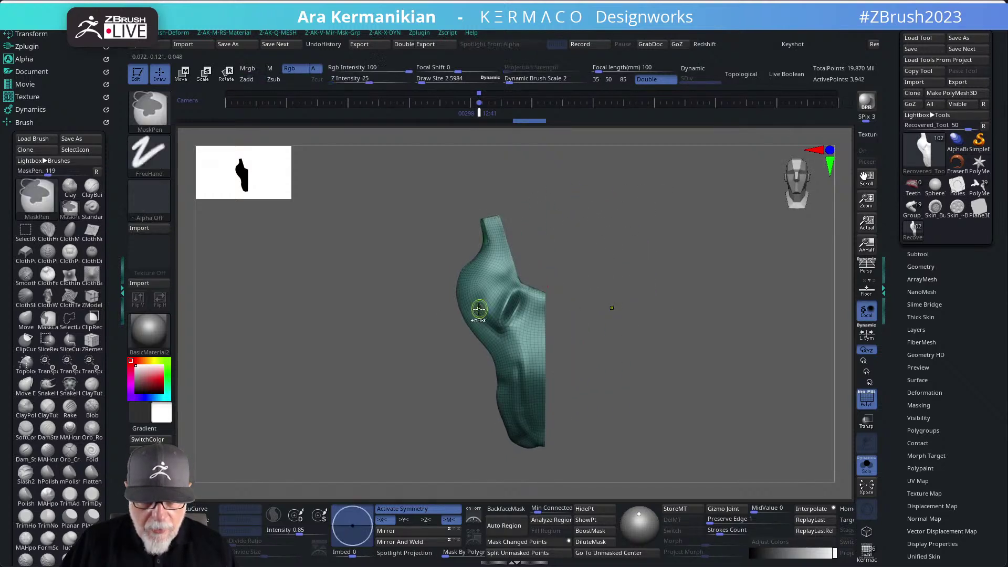
# Switch to SelectRect, isolate the half plate's front surface and delete the hidden cut faces.
pyautogui.keyDown('ctrl'); pyautogui.keyDown('shift'); pyautogui.click(489, 292); pyautogui.keyUp('shift'); pyautogui.keyUp('ctrl')
pyautogui.hotkey('ctrl', 'z')
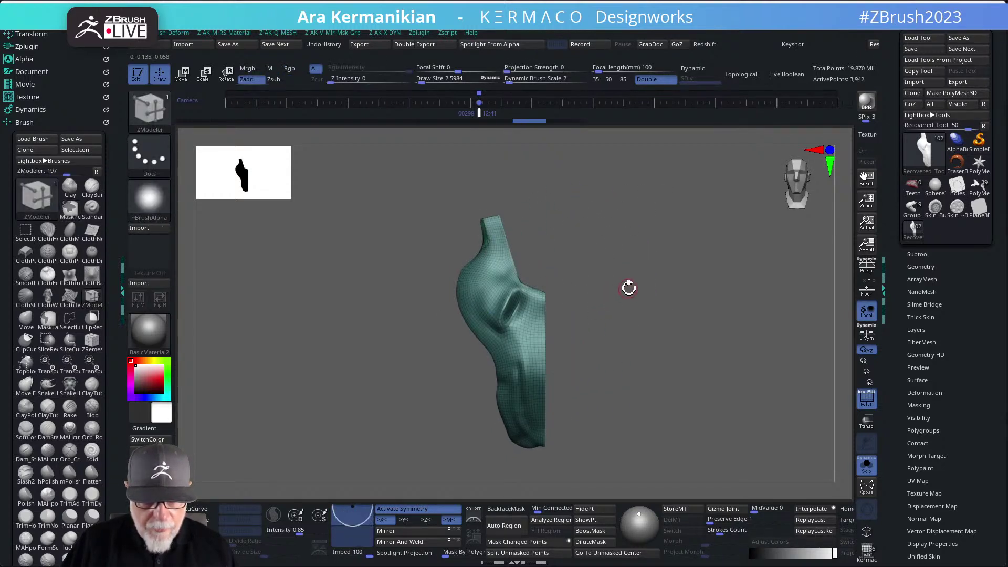
pyautogui.hotkey('ctrl', 'shift')
pyautogui.click(152, 111)
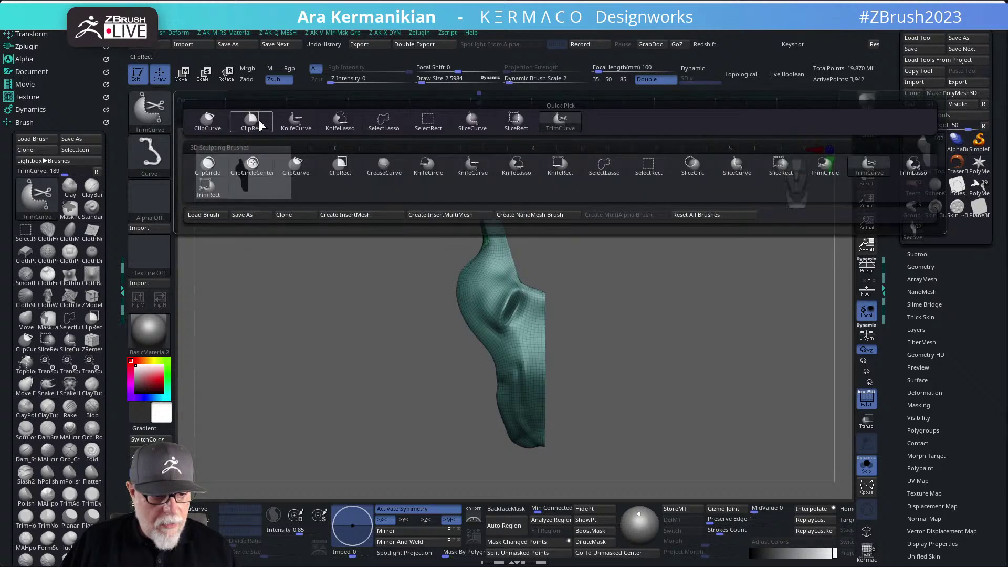
pyautogui.keyDown('ctrl'); pyautogui.keyDown('shift'); pyautogui.click(428, 122); pyautogui.keyUp('shift'); pyautogui.keyUp('ctrl')
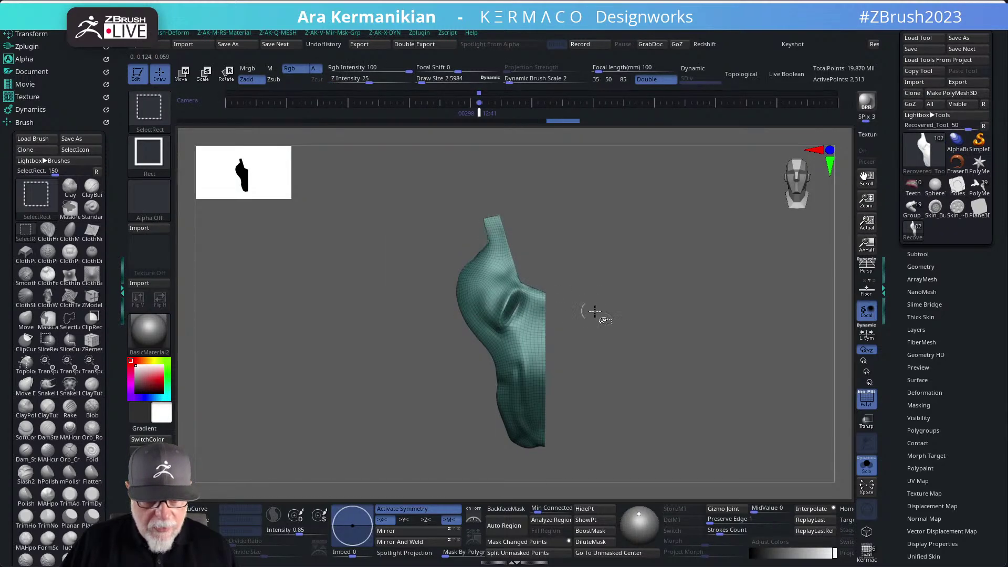
pyautogui.press('space')
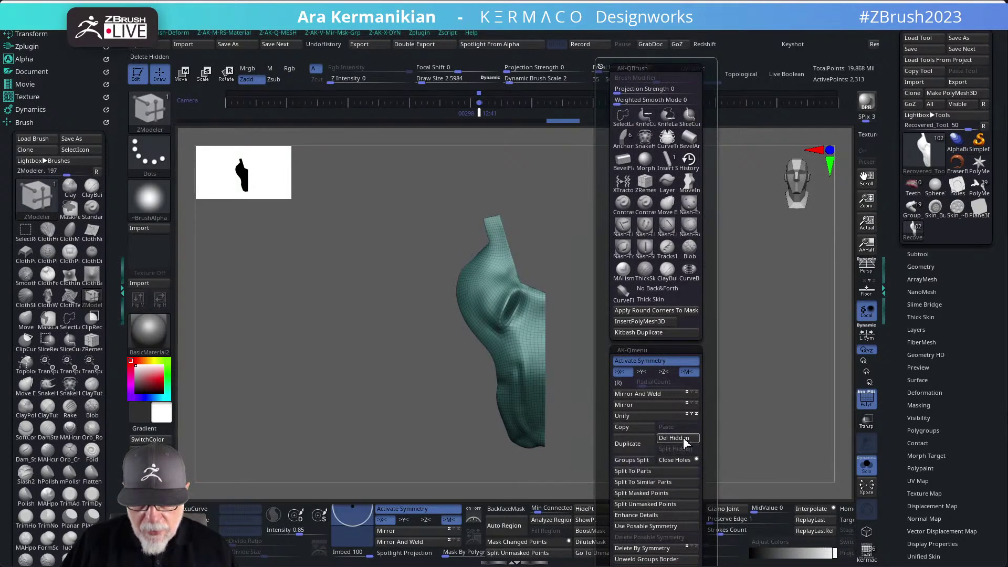
pyautogui.click(681, 460)
pyautogui.moveTo(599, 237); pyautogui.dragTo(627, 272)
# Mirror and weld the trimmed half into a full symmetrical groin plate.
pyautogui.press('space')
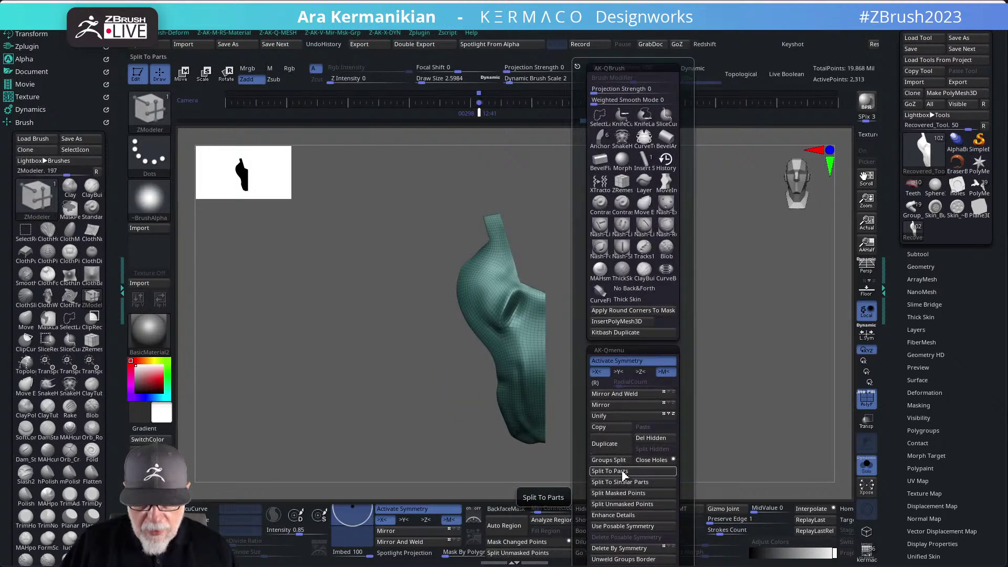
pyautogui.click(622, 393)
pyautogui.moveTo(515, 221); pyautogui.dragTo(509, 241)
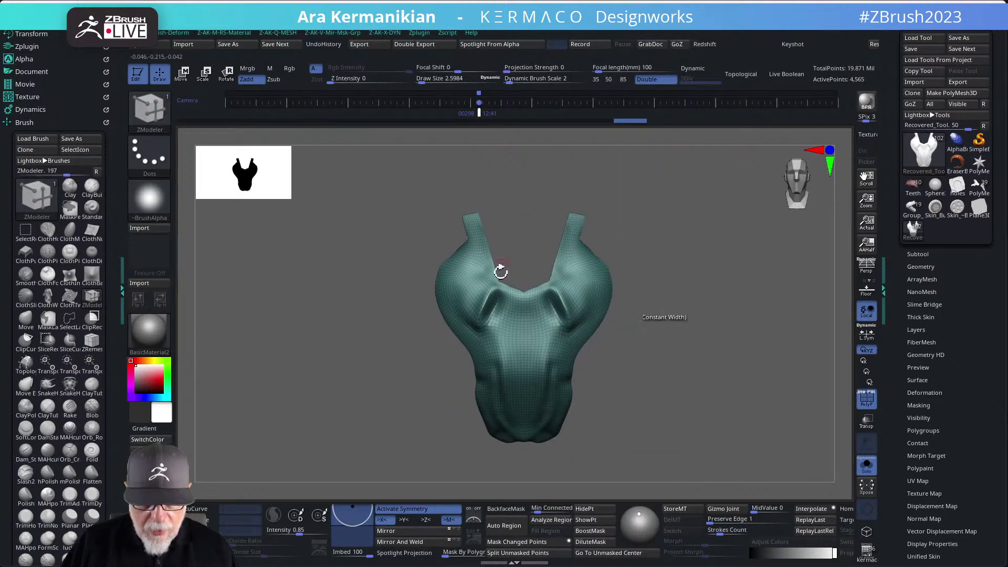
# Switch to the Move brush and smooth the edge at the centre of the notch between the prongs.
pyautogui.press('b')
pyautogui.press('m')
pyautogui.press('v')
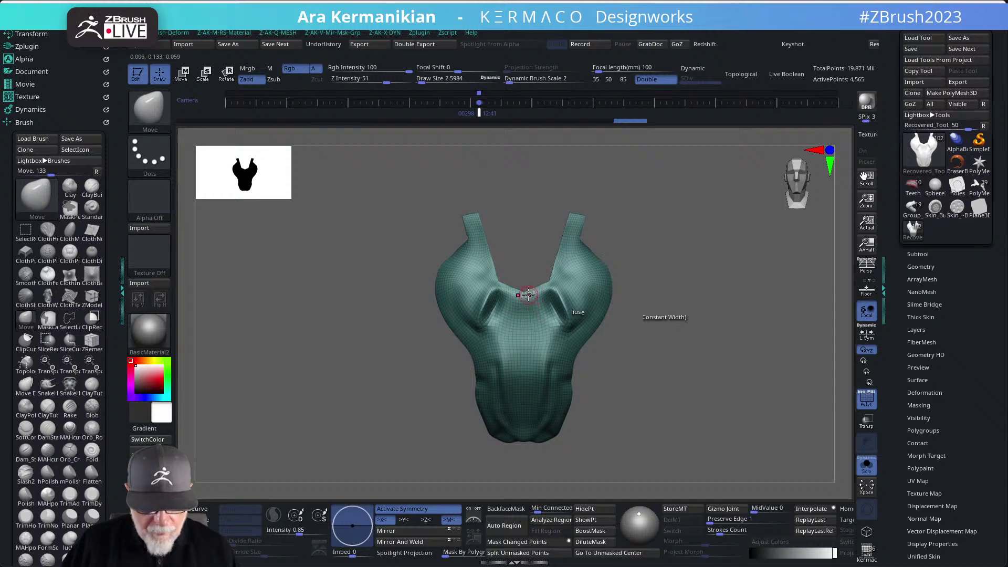
pyautogui.press('shift')
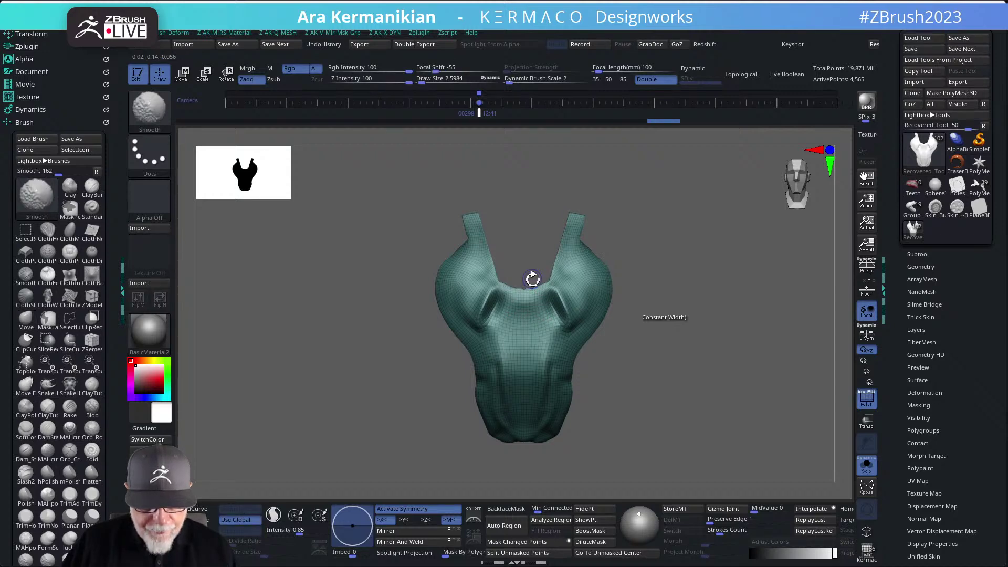
pyautogui.press('space')
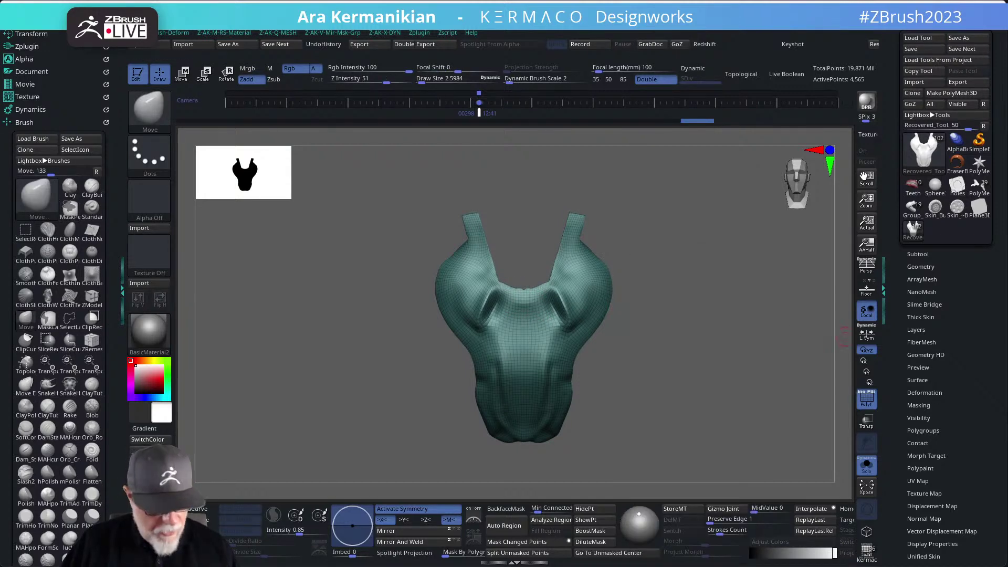
# Try ZRemesher on the groin plate with a target polygons count of 5 and undo it.
pyautogui.press('q')
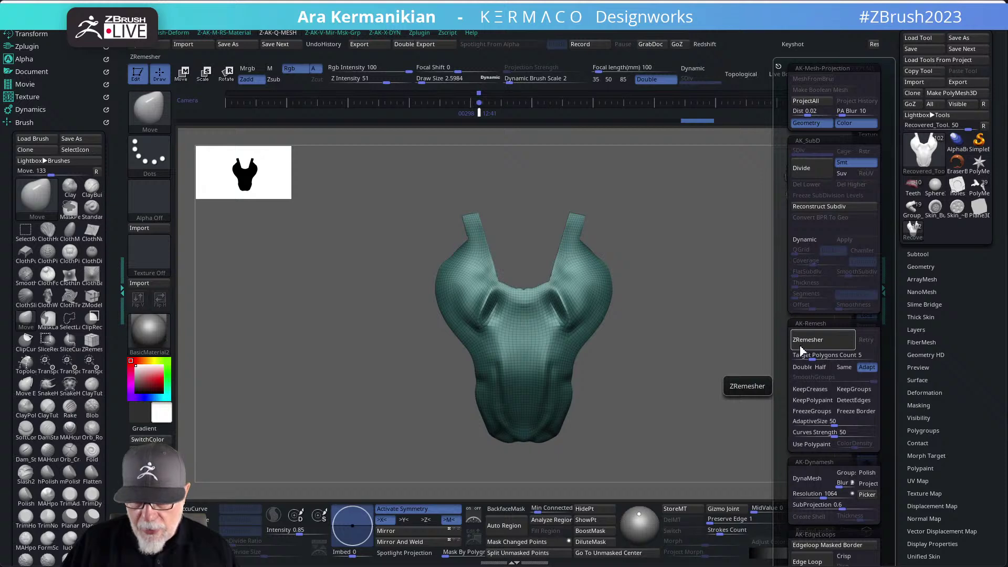
pyautogui.moveTo(739, 318)
pyautogui.keyDown('alt'); pyautogui.mouseDown()
pyautogui.moveTo(711, 311)
pyautogui.moveTo(729, 320)
pyautogui.mouseUp(); pyautogui.keyUp('alt')
pyautogui.hotkey('ctrl', 'z')
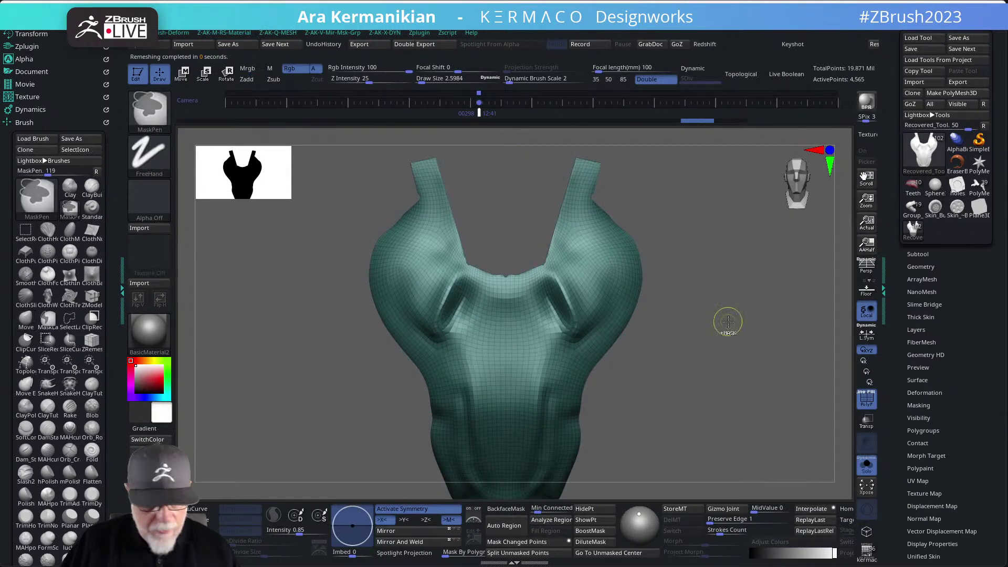
pyautogui.hotkey('shift', 'q')
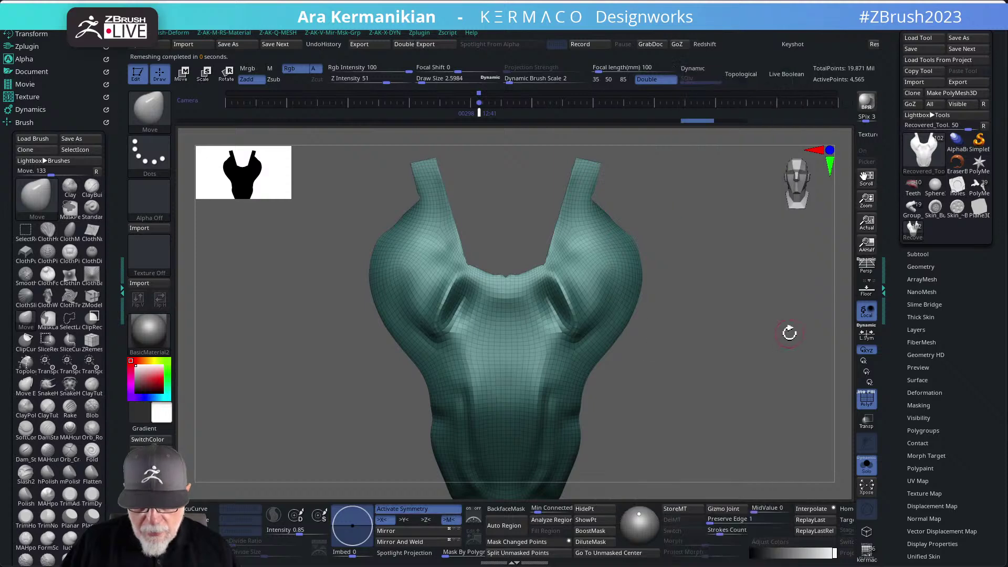
# Remesh the groin plate twice with ZRemesher set to Half the polygon count.
pyautogui.keyDown('alt'); pyautogui.moveTo(734, 347); pyautogui.dragTo(691, 330); pyautogui.keyUp('alt')
pyautogui.press('q')
pyautogui.click(697, 367)
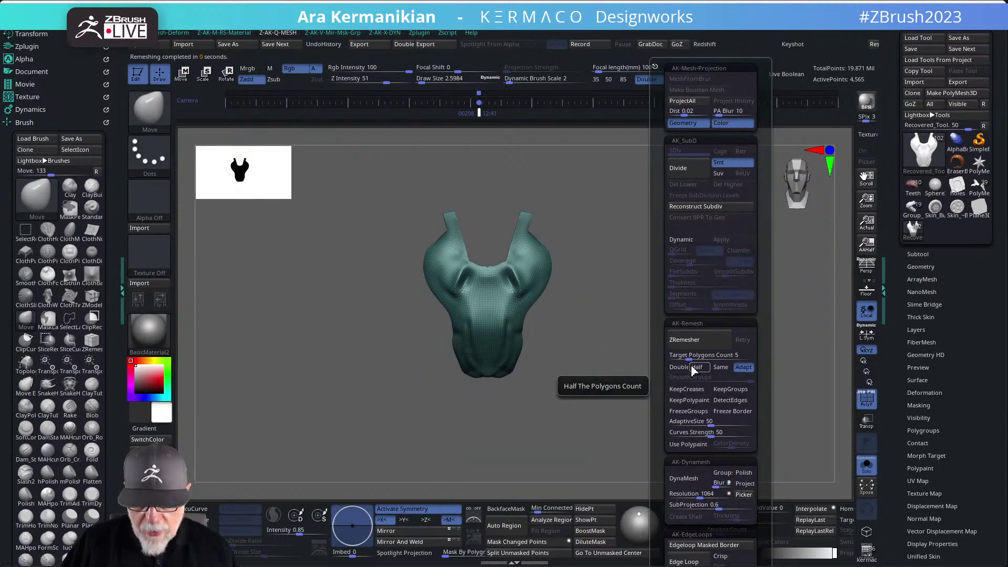
pyautogui.click(700, 347)
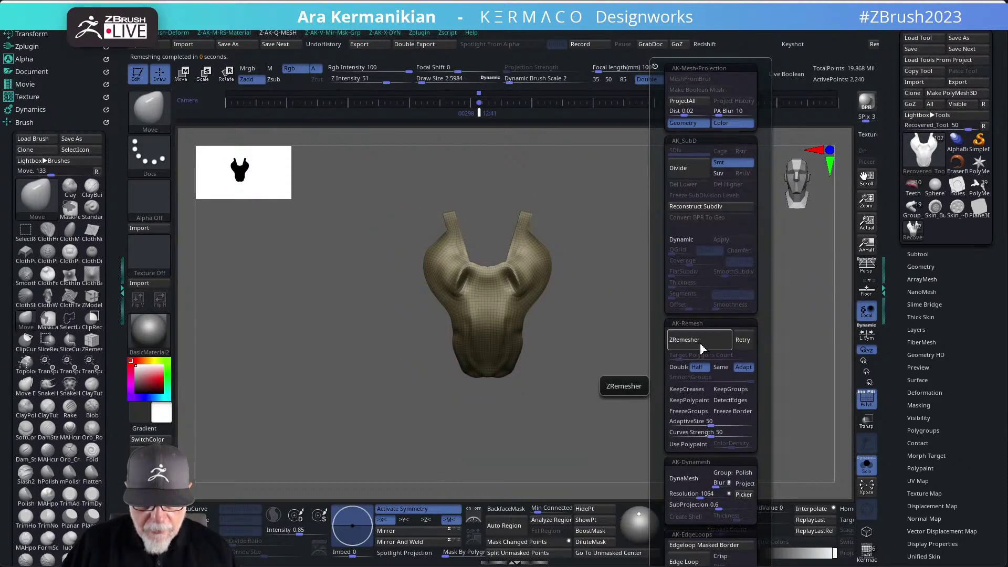
pyautogui.click(701, 349)
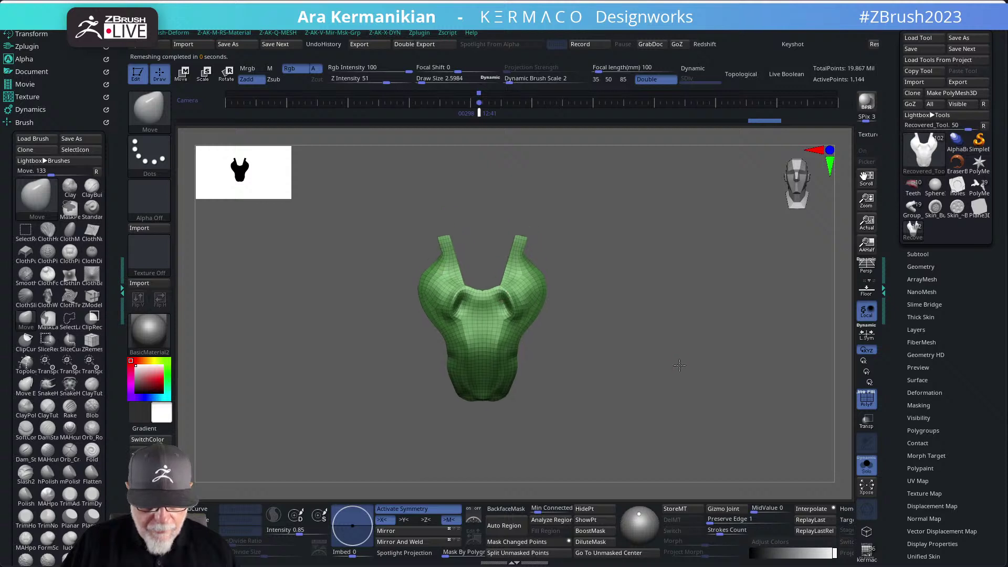
# Reduce the Move brush's draw size to about 1.4.
pyautogui.keyDown('alt'); pyautogui.moveTo(682, 360); pyautogui.dragTo(698, 369); pyautogui.keyUp('alt')
pyautogui.press('s')
pyautogui.moveTo(504, 294); pyautogui.dragTo(490, 295)
pyautogui.keyDown('alt'); pyautogui.moveTo(725, 373); pyautogui.dragTo(739, 338); pyautogui.keyUp('alt')
# Examine the remeshed plate's fit around the belt buckle on the whole character, and isolate the plate again.
pyautogui.click(866, 466)
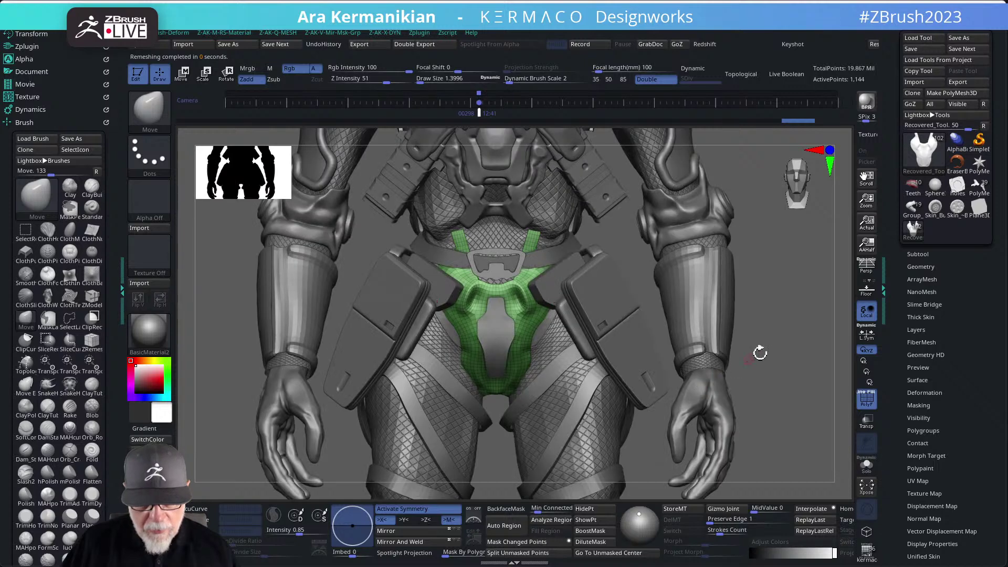
pyautogui.press('f')
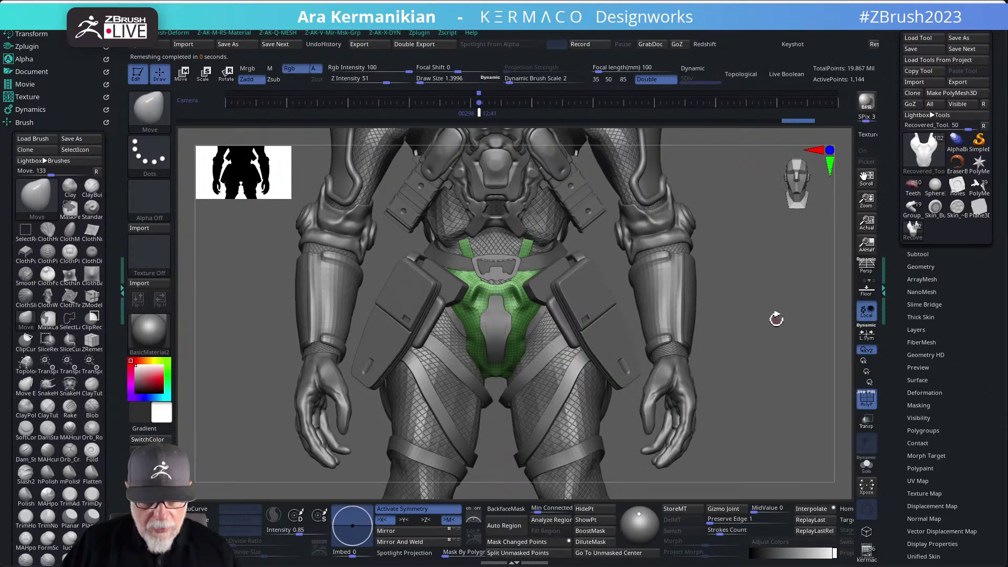
pyautogui.hotkey('ctrl', 'z')
pyautogui.click(867, 467)
pyautogui.moveTo(731, 357)
pyautogui.keyDown('alt'); pyautogui.mouseDown()
pyautogui.moveTo(686, 351)
pyautogui.moveTo(734, 369)
pyautogui.mouseUp(); pyautogui.keyUp('alt')
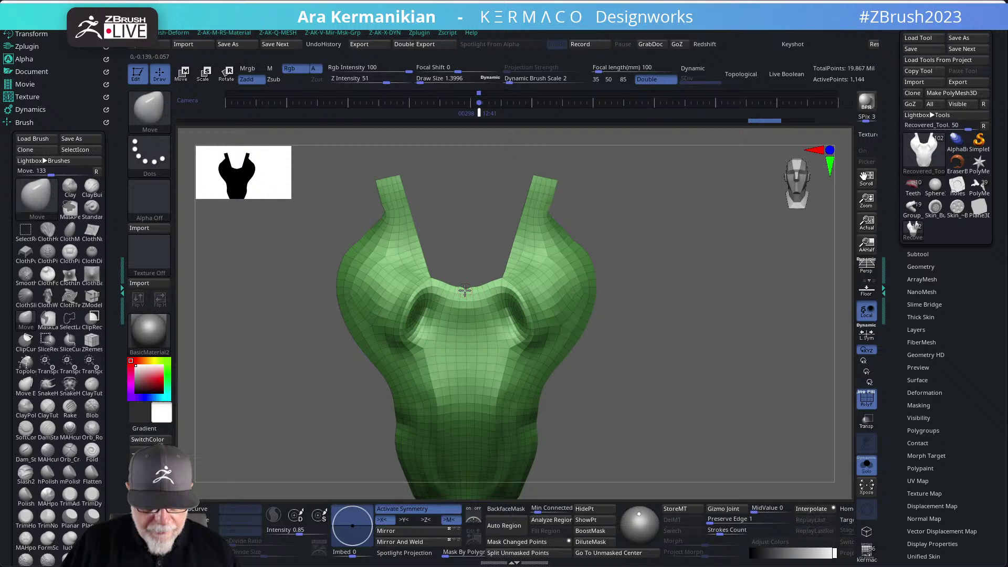
pyautogui.keyDown('alt'); pyautogui.moveTo(722, 362); pyautogui.dragTo(680, 331); pyautogui.keyUp('alt')
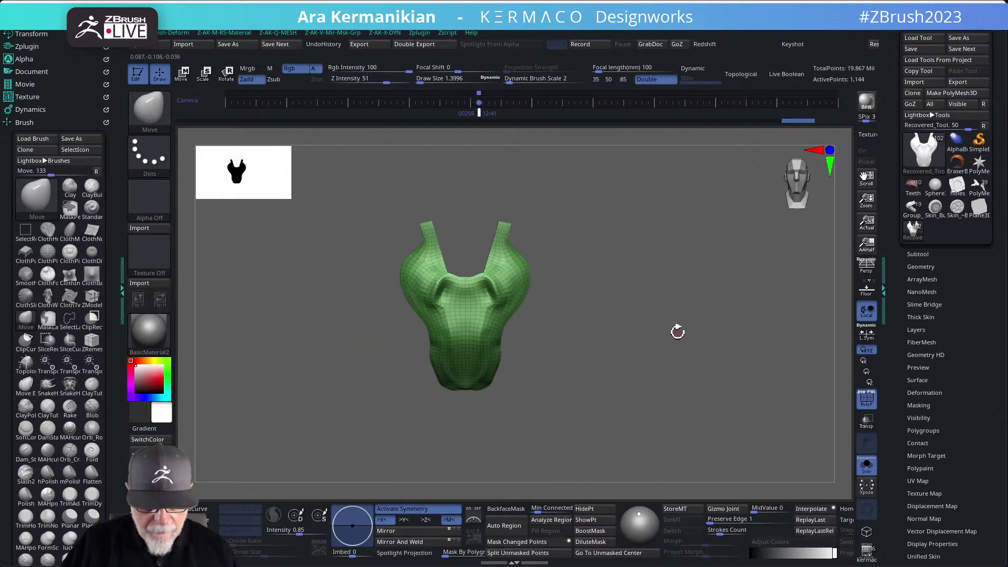
# Subdivide the groin plate twice to subdivision level 3.
pyautogui.hotkey('ctrl', 'd')
pyautogui.hotkey('ctrl', 'd')
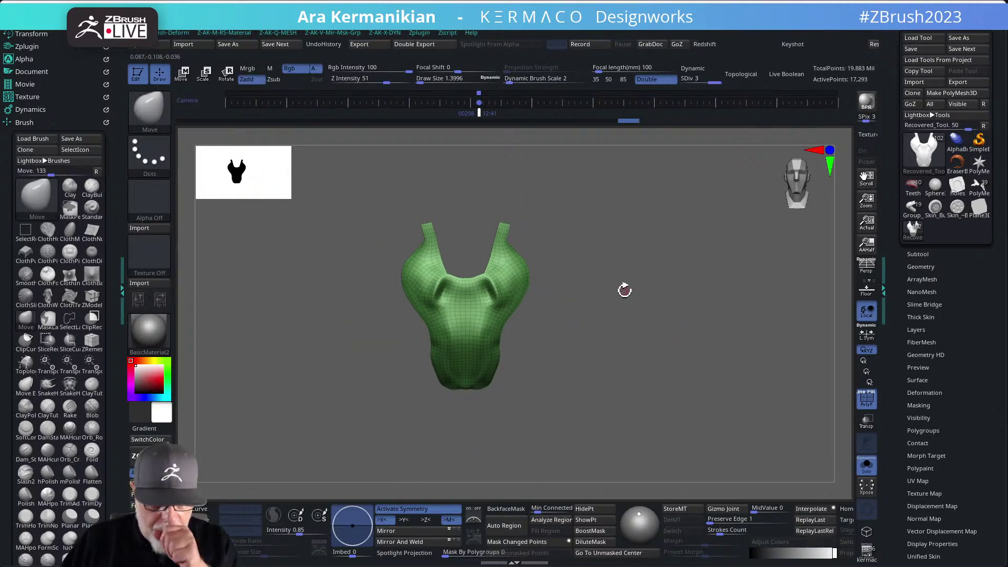
pyautogui.moveTo(625, 276); pyautogui.dragTo(609, 298)
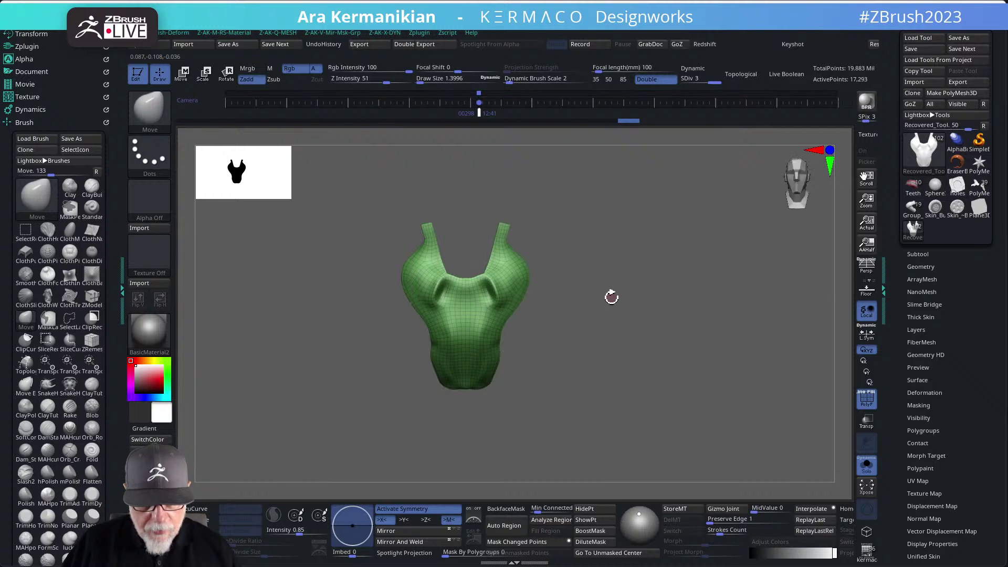
# Enable Dynamic subdivision on the groin plate.
pyautogui.hotkey('ctrl', 'q')
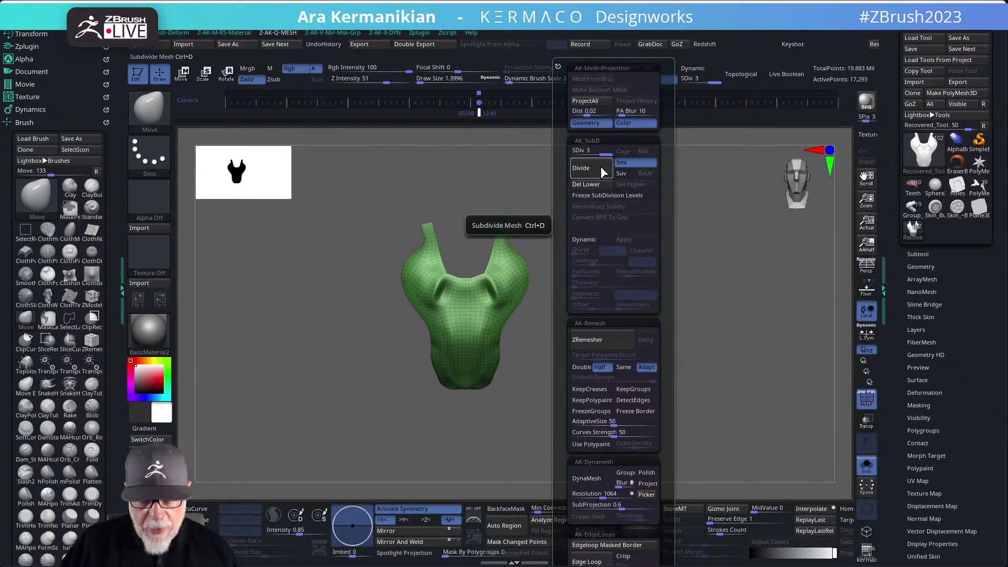
pyautogui.click(592, 237)
pyautogui.moveTo(575, 285); pyautogui.dragTo(630, 282)
pyautogui.hotkey('ctrl', 'q')
pyautogui.moveTo(704, 326); pyautogui.dragTo(756, 333)
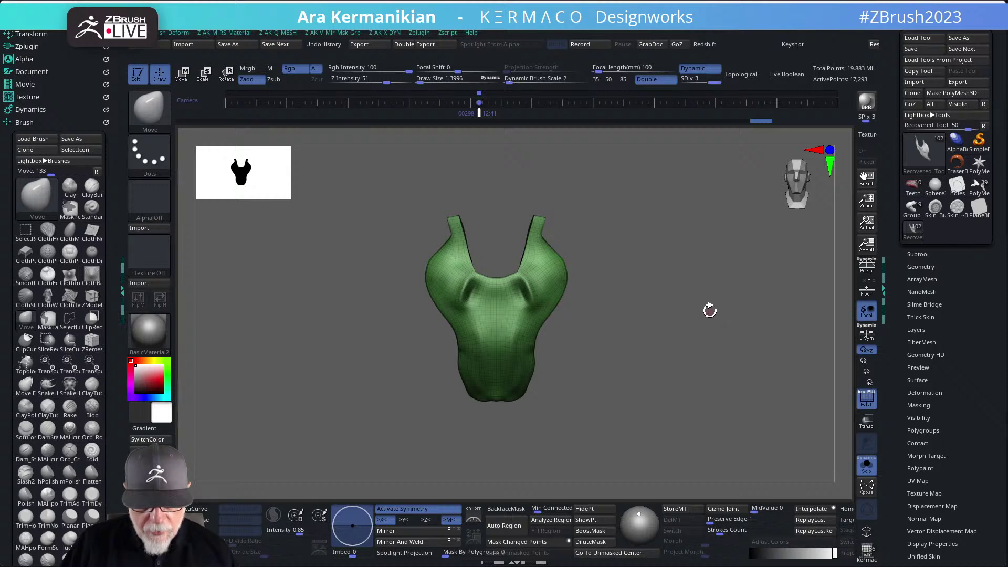
# Turn off the wireframe display and solo mode to examine the plate's prongs around the belt buckle.
pyautogui.click(866, 399)
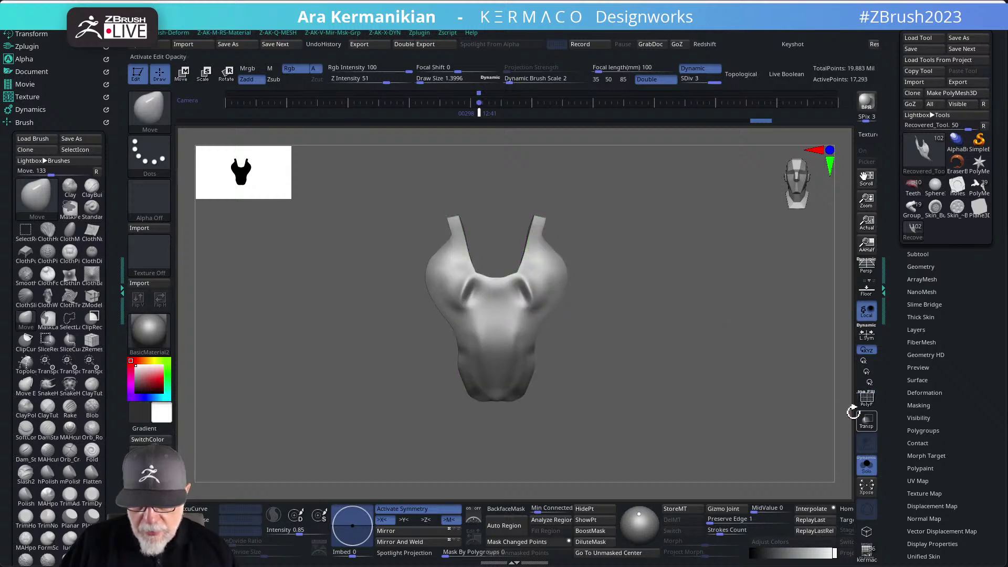
pyautogui.click(866, 466)
pyautogui.moveTo(828, 350); pyautogui.dragTo(785, 386)
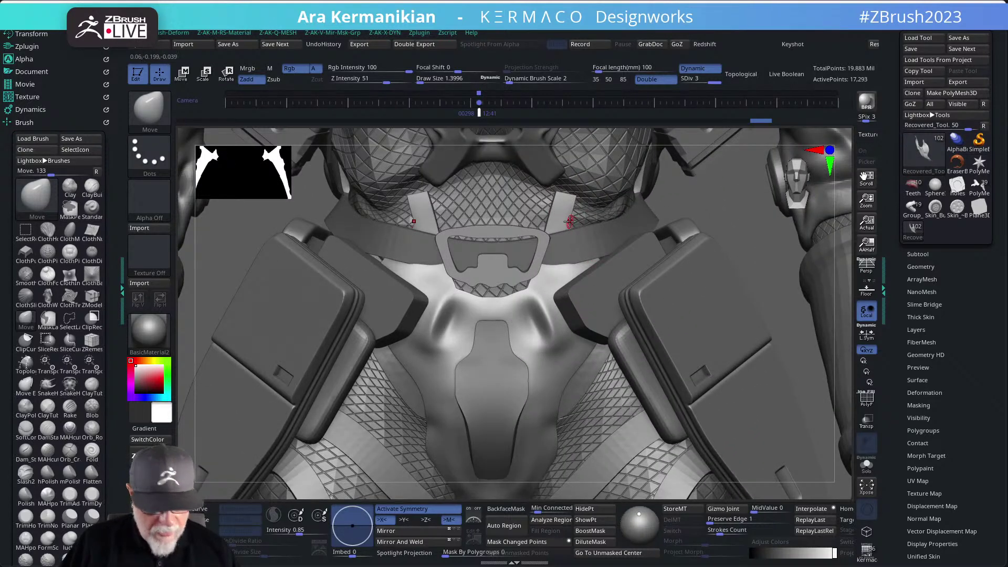
# Reshape the groin plate's prongs and raise its notch edge behind the belt buckle with the Move brush at draw size 7.39.
pyautogui.press('s')
pyautogui.moveTo(570, 228); pyautogui.dragTo(571, 228)
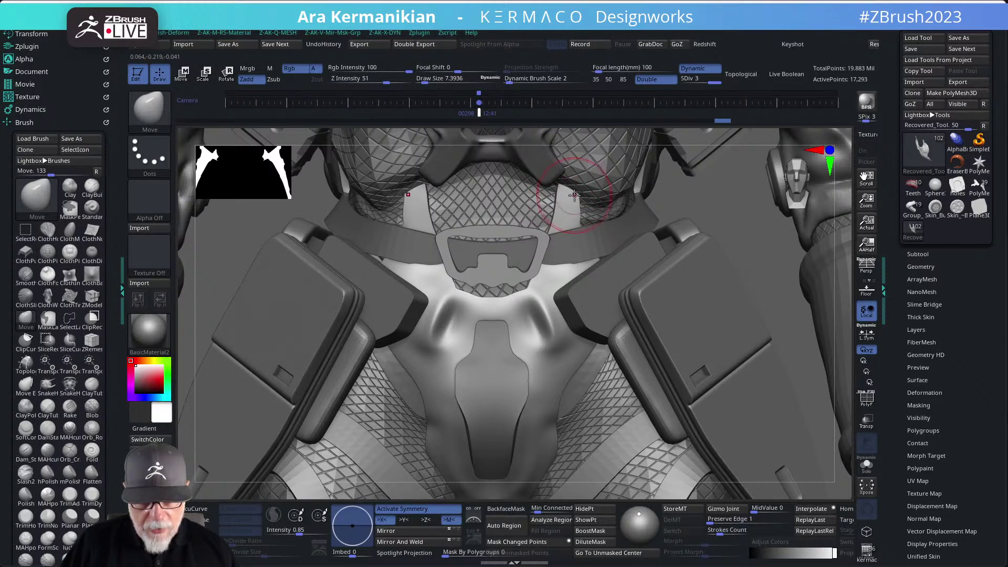
pyautogui.moveTo(520, 304)
pyautogui.mouseDown()
pyautogui.moveTo(452, 289)
pyautogui.moveTo(518, 288)
pyautogui.mouseUp()
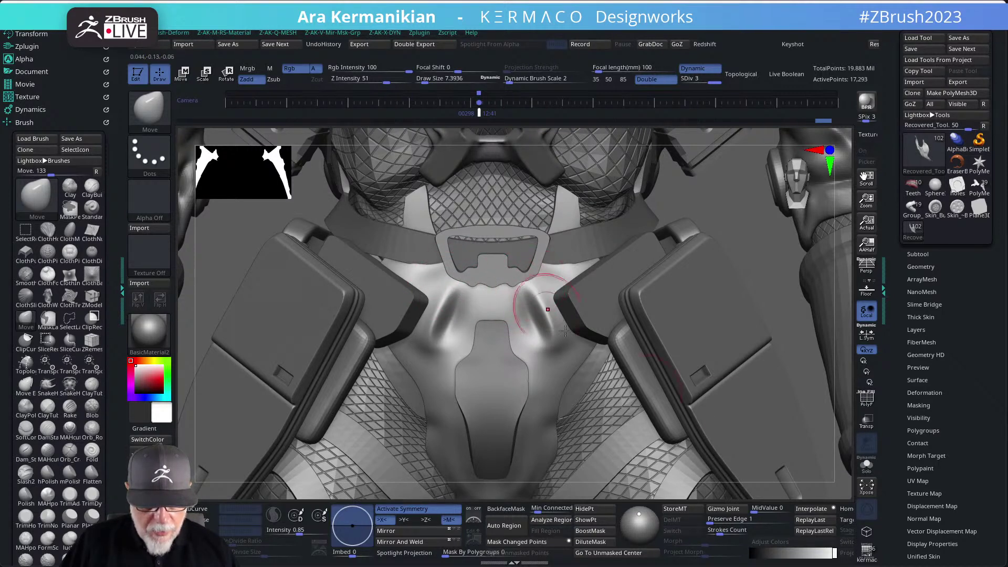
# Examine the groin plate on the character from the front and from below, with the brush draw size at 8.5.
pyautogui.scroll(-5, 787, 368)
pyautogui.moveTo(805, 393); pyautogui.dragTo(798, 367)
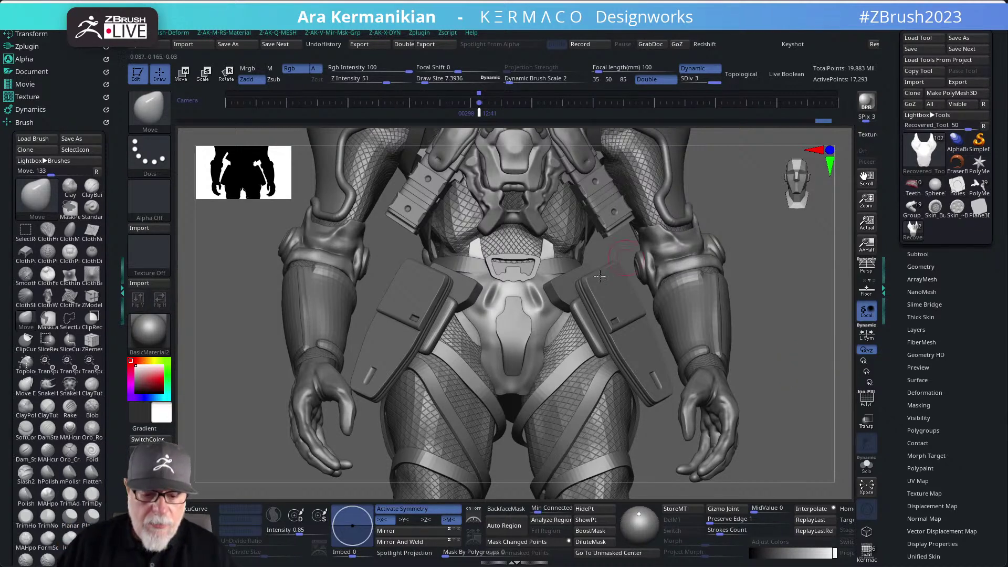
pyautogui.moveTo(792, 418)
pyautogui.mouseDown()
pyautogui.moveTo(745, 408)
pyautogui.moveTo(765, 416)
pyautogui.moveTo(504, 304)
pyautogui.moveTo(496, 289)
pyautogui.mouseUp()
pyautogui.press('s')
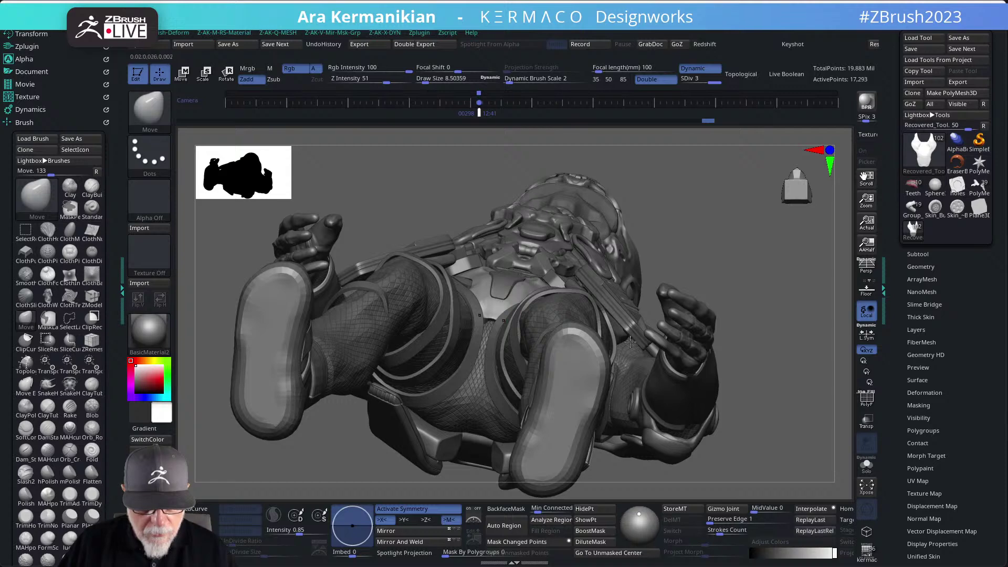
pyautogui.moveTo(778, 291); pyautogui.dragTo(473, 305)
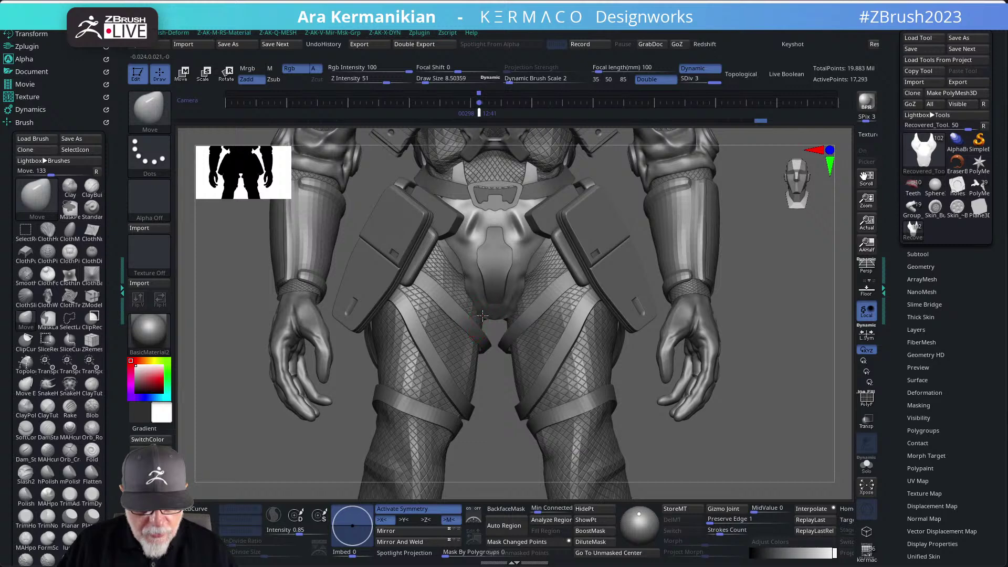
# Isolate the groin plate and smooth the jagged edge of its lower tip.
pyautogui.click(866, 467)
pyautogui.moveTo(741, 432)
pyautogui.mouseDown()
pyautogui.moveTo(745, 310)
pyautogui.moveTo(638, 247)
pyautogui.moveTo(506, 293)
pyautogui.mouseUp()
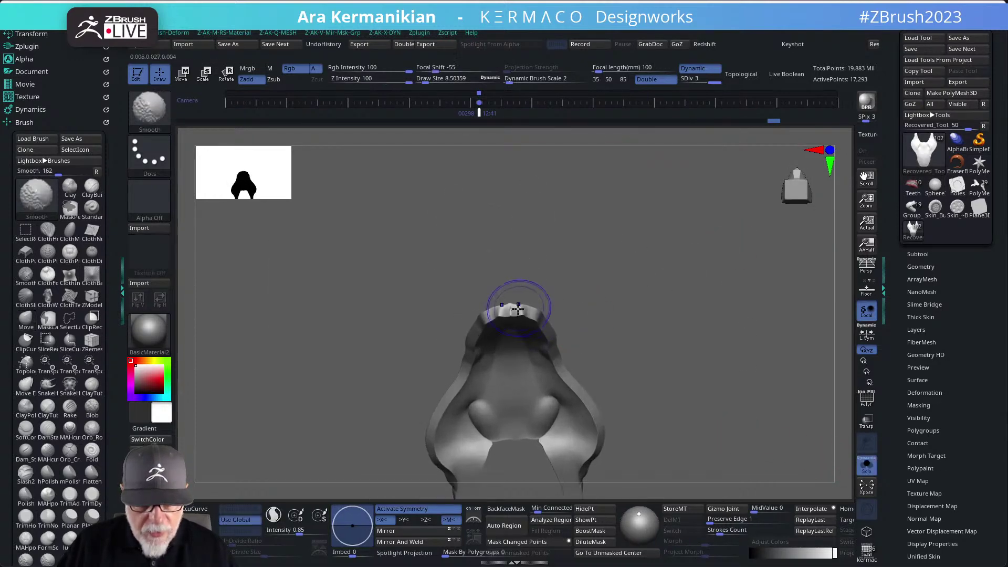
pyautogui.moveTo(583, 362)
pyautogui.mouseDown()
pyautogui.moveTo(661, 397)
pyautogui.moveTo(629, 292)
pyautogui.moveTo(656, 367)
pyautogui.moveTo(632, 408)
pyautogui.mouseUp()
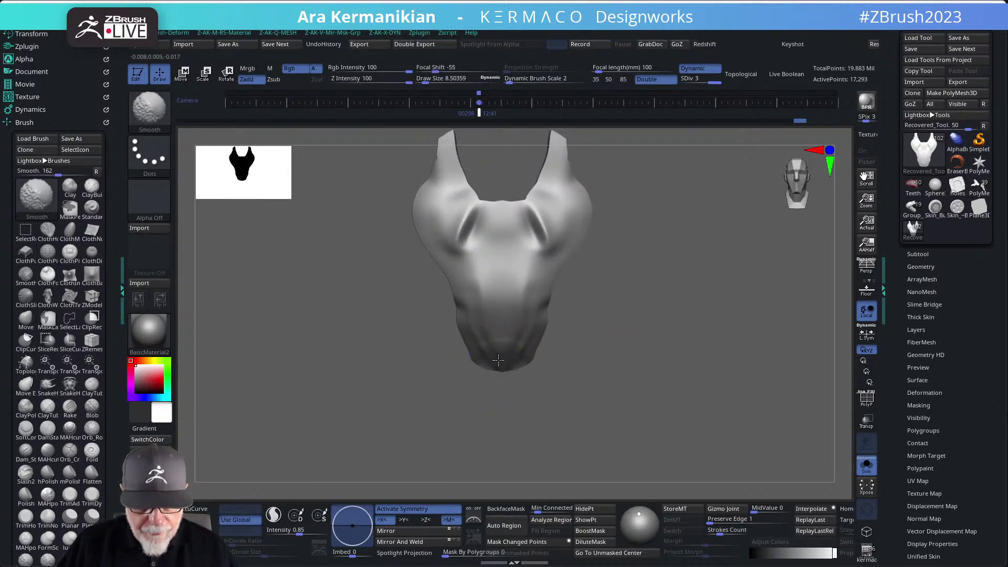
pyautogui.moveTo(623, 369)
pyautogui.keyDown('ctrl'); pyautogui.keyDown('shift'); pyautogui.mouseDown()
pyautogui.moveTo(378, 379)
pyautogui.moveTo(528, 440)
pyautogui.mouseUp(); pyautogui.keyUp('shift'); pyautogui.keyUp('ctrl')
pyautogui.keyDown('ctrl'); pyautogui.keyDown('shift'); pyautogui.click(667, 364); pyautogui.keyUp('shift'); pyautogui.keyUp('ctrl')
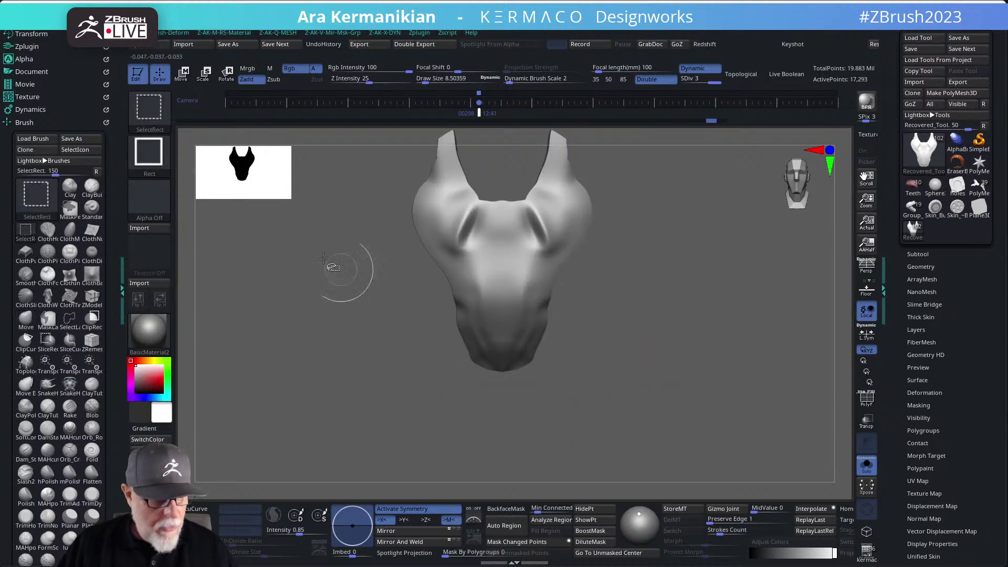
pyautogui.hotkey('ctrl', 'shift')
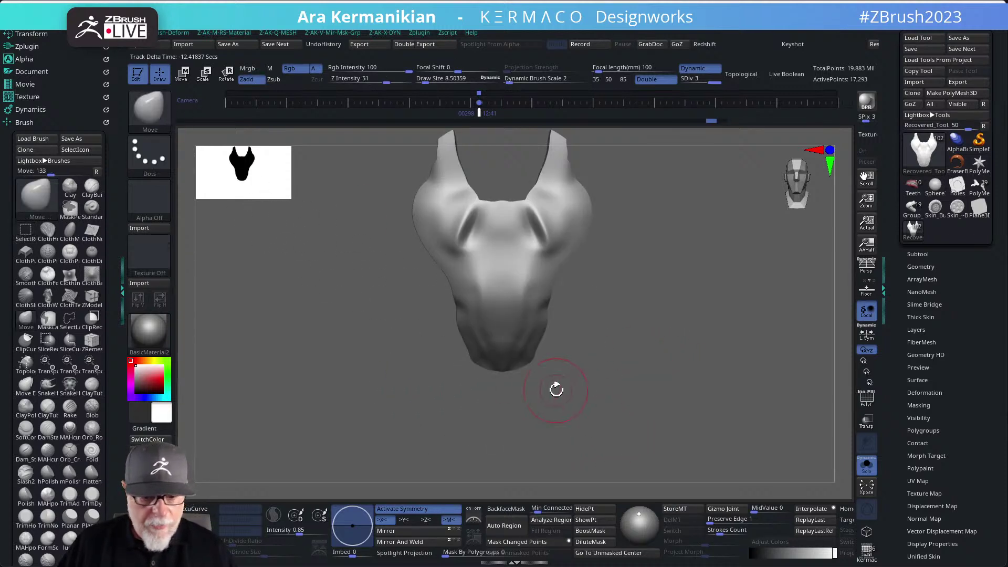
# Smooth the uneven center of the plate's lower tip from below, using a draw size of about 4.6.
pyautogui.moveTo(503, 371)
pyautogui.mouseDown()
pyautogui.moveTo(553, 249)
pyautogui.moveTo(575, 293)
pyautogui.moveTo(584, 259)
pyautogui.moveTo(538, 338)
pyautogui.mouseUp()
pyautogui.moveTo(482, 396)
pyautogui.mouseDown()
pyautogui.moveTo(533, 273)
pyautogui.moveTo(542, 293)
pyautogui.mouseUp()
pyautogui.press('shift')
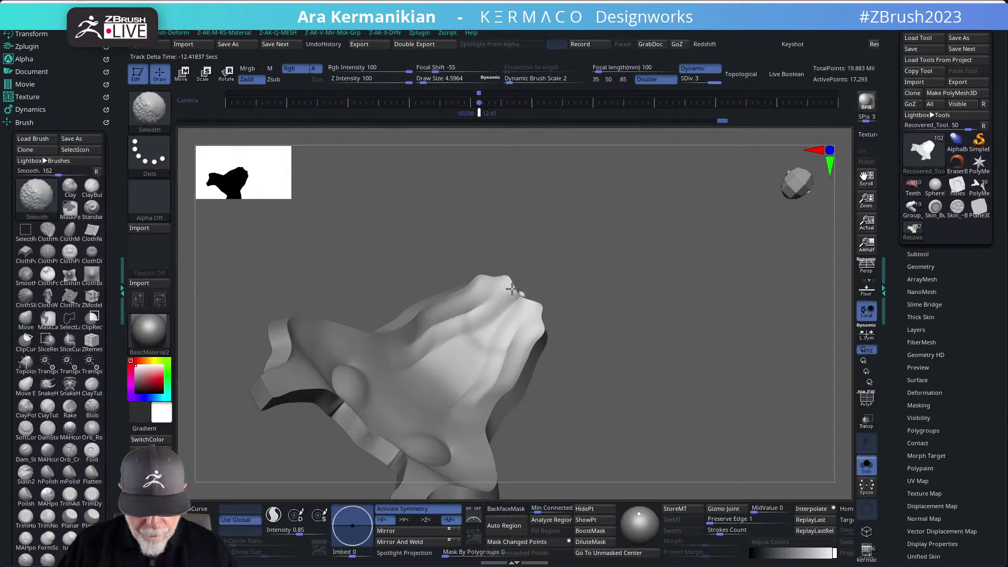
pyautogui.moveTo(641, 218); pyautogui.dragTo(506, 315)
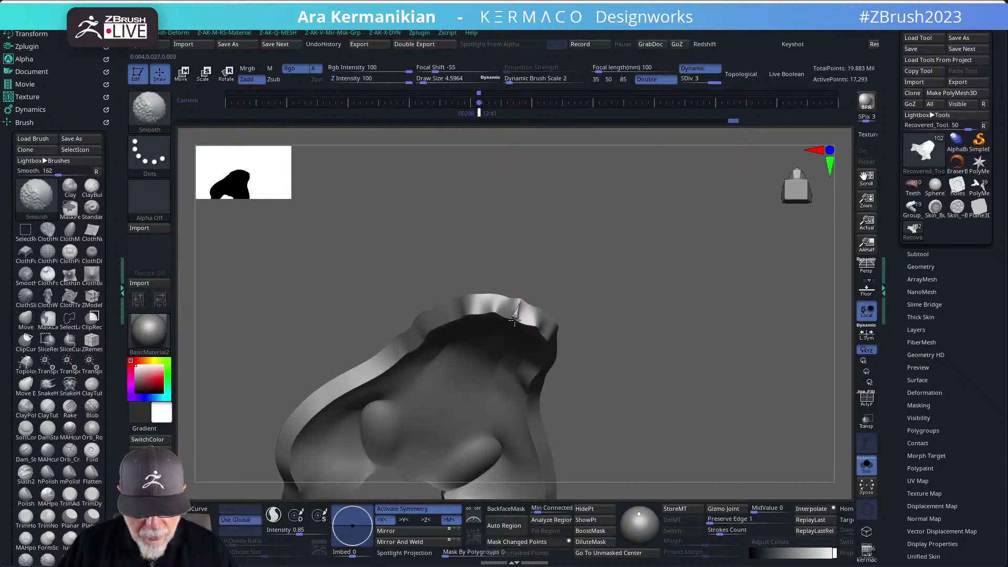
# Try a different dynamic thickness offset on the groin plate.
pyautogui.press('q')
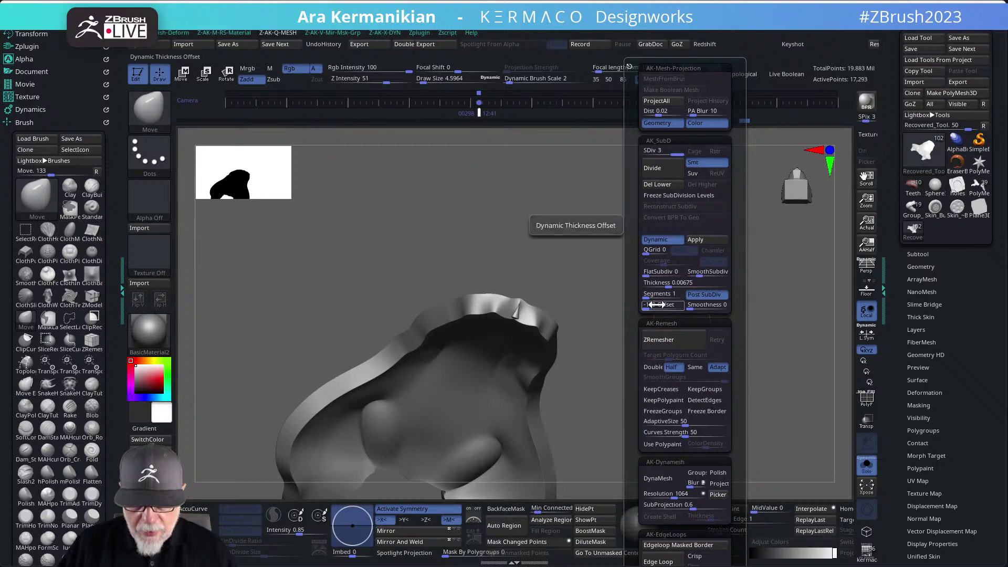
pyautogui.moveTo(645, 306); pyautogui.dragTo(664, 309)
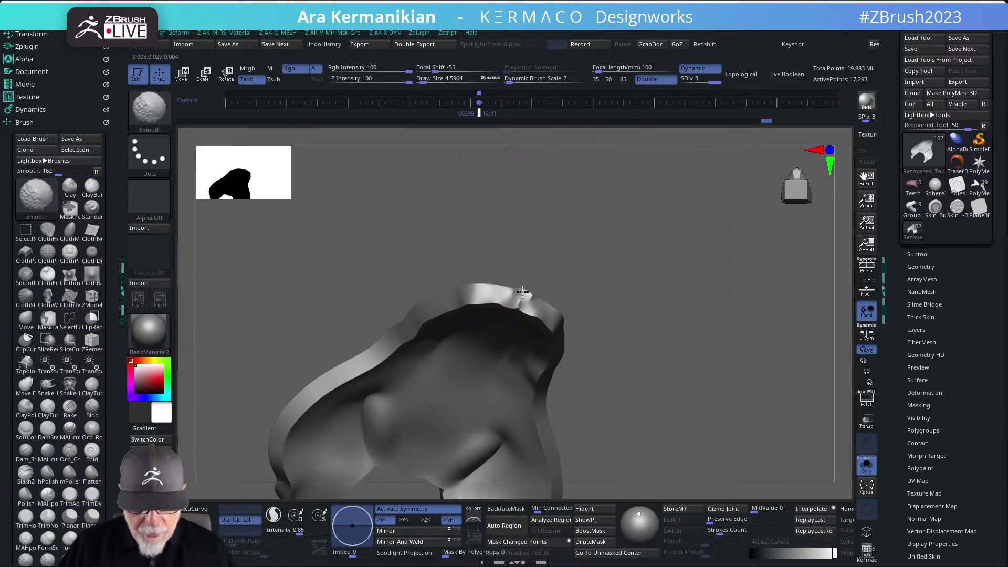
pyautogui.moveTo(598, 222); pyautogui.dragTo(651, 415)
pyautogui.hotkey('ctrl', 'q')
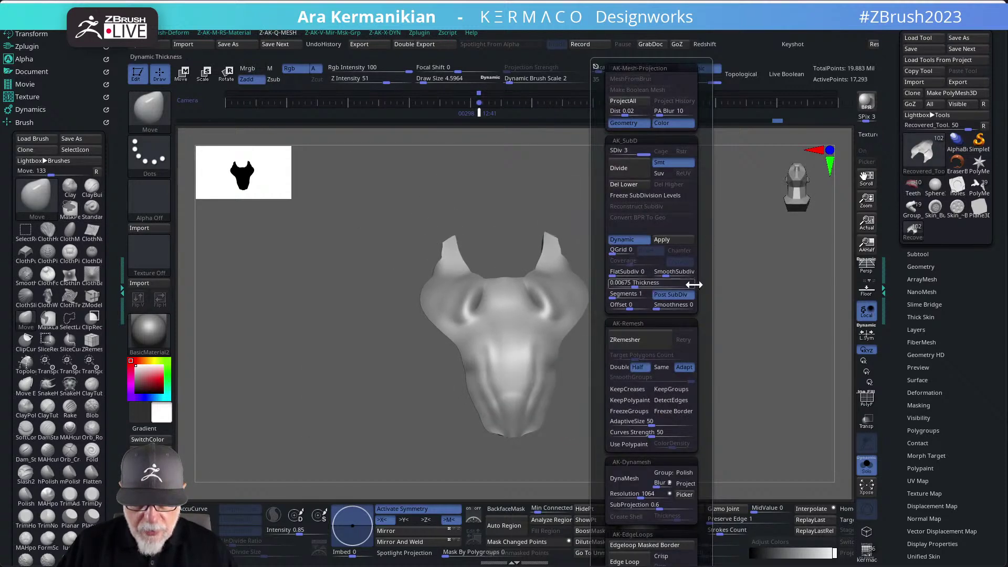
pyautogui.press('ctrl')
pyautogui.moveTo(716, 270)
pyautogui.mouseDown()
pyautogui.moveTo(711, 300)
pyautogui.moveTo(689, 310)
pyautogui.moveTo(677, 301)
pyautogui.mouseUp()
pyautogui.hotkey('ctrl', 'q')
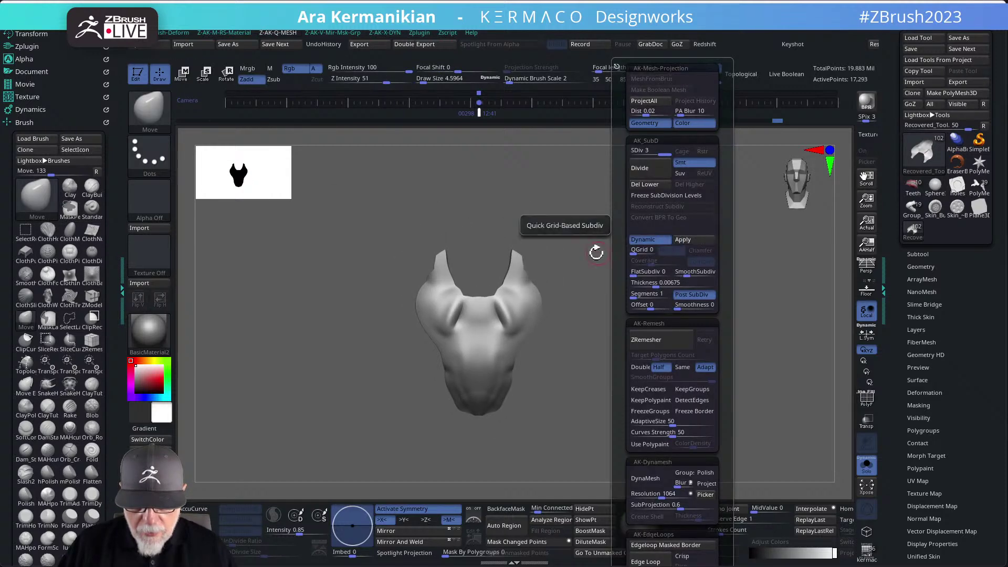
pyautogui.hotkey('ctrl', 'q')
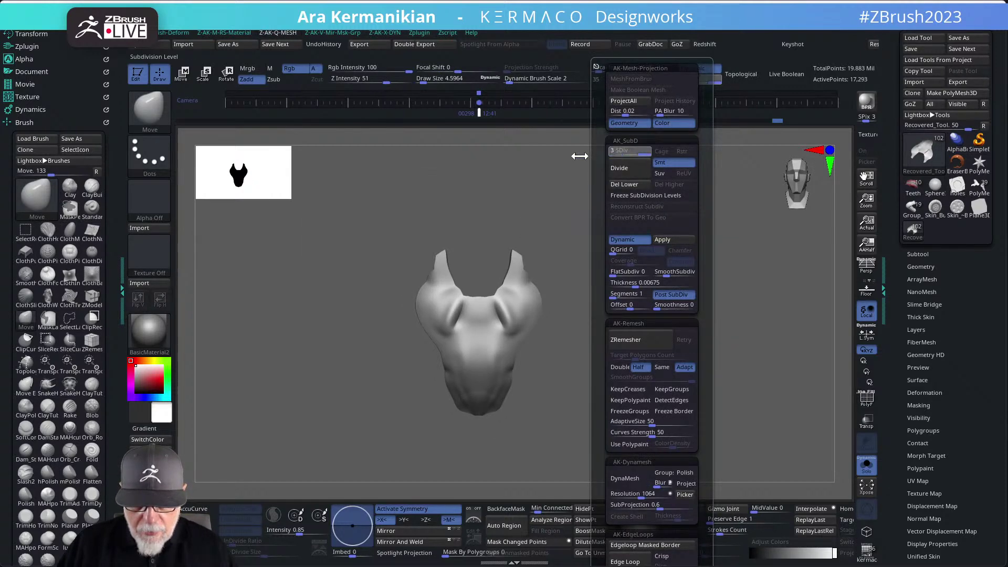
# Lower the plate to subdivision level 1, delete the higher levels and turn off Dynamic subdivision.
pyautogui.click(598, 153)
pyautogui.hotkey('ctrl', 'q')
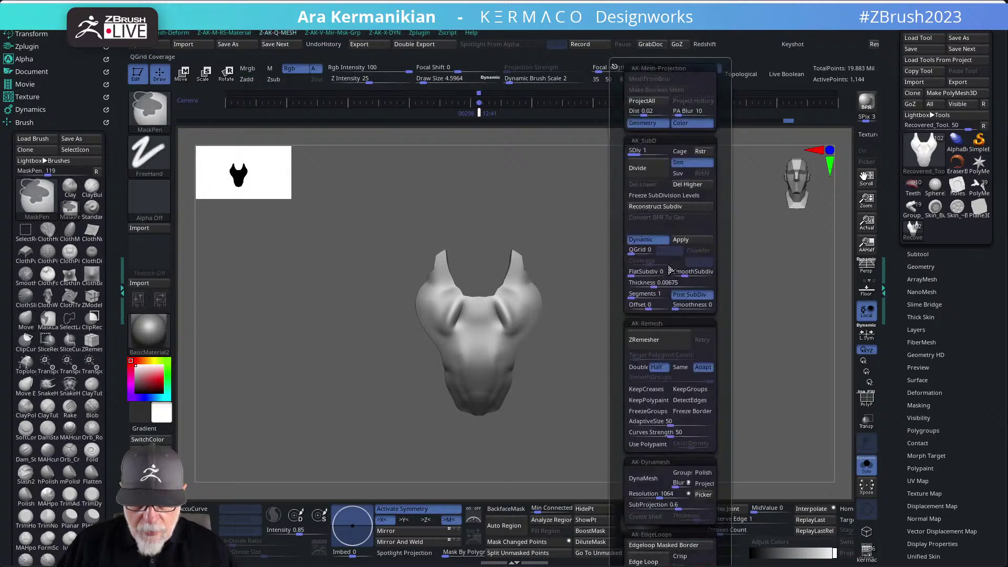
pyautogui.click(688, 184)
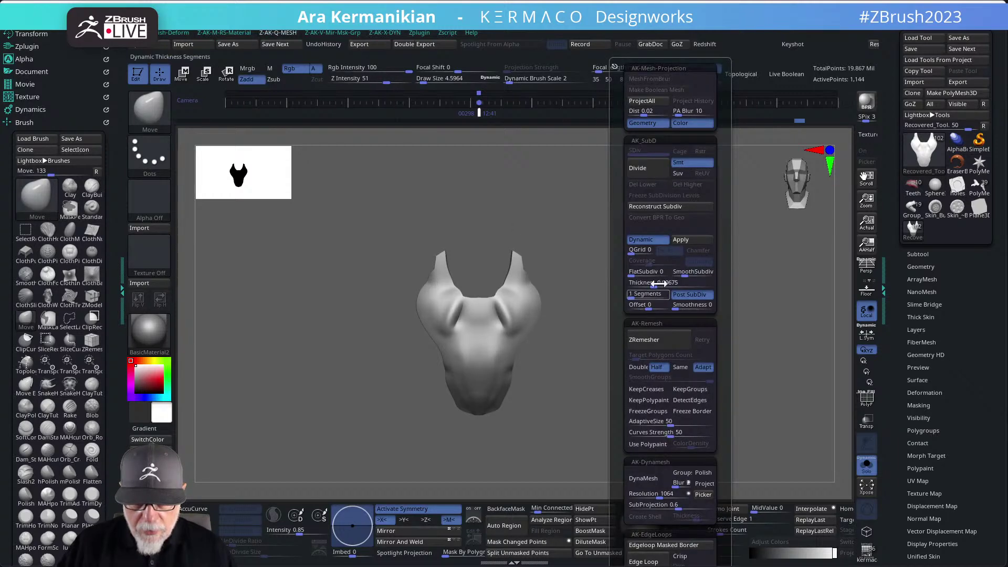
pyautogui.click(660, 245)
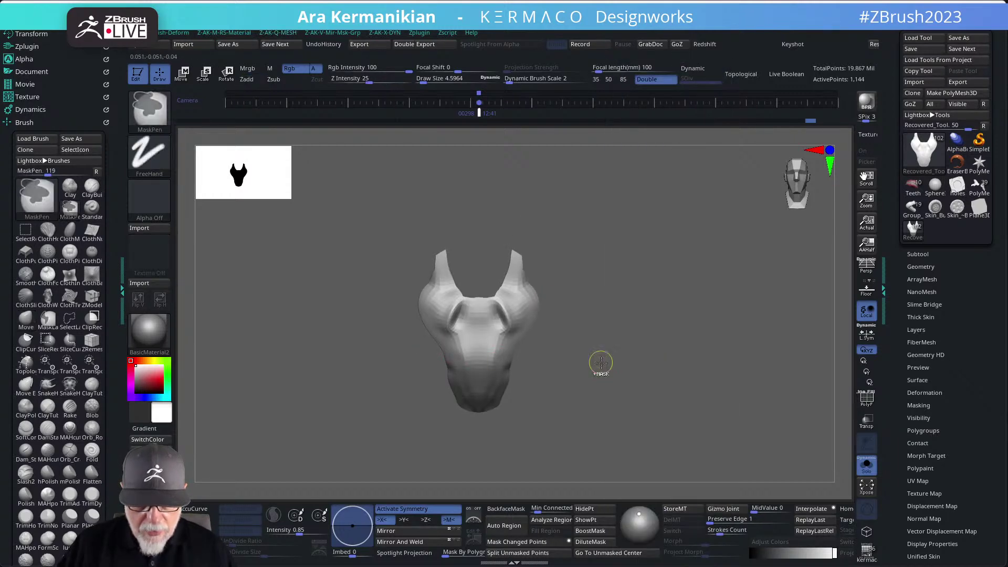
pyautogui.hotkey('ctrl', 'q')
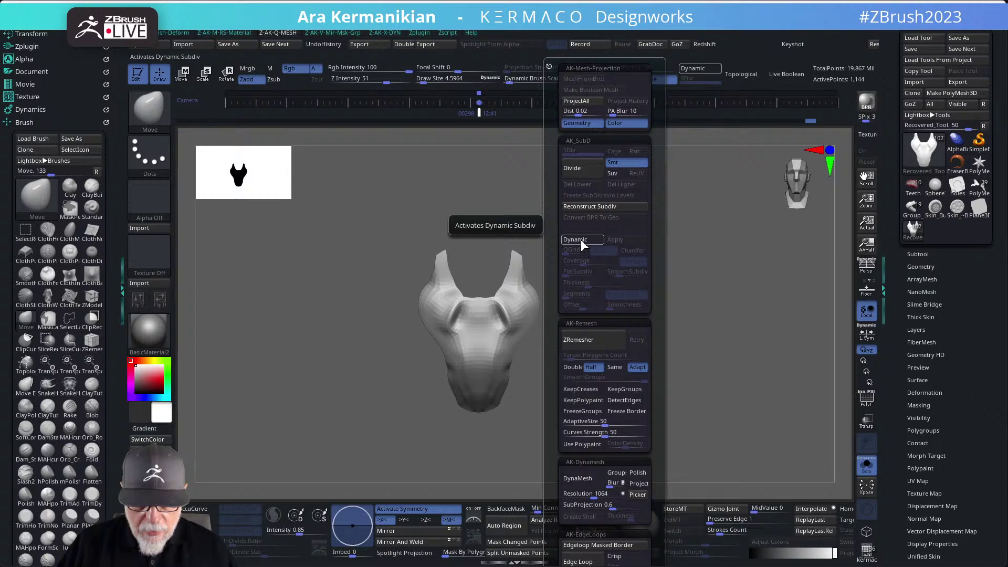
# Remesh the groin plate with ZRemesher using the Same polygon count option.
pyautogui.hotkey('ctrl', 'q')
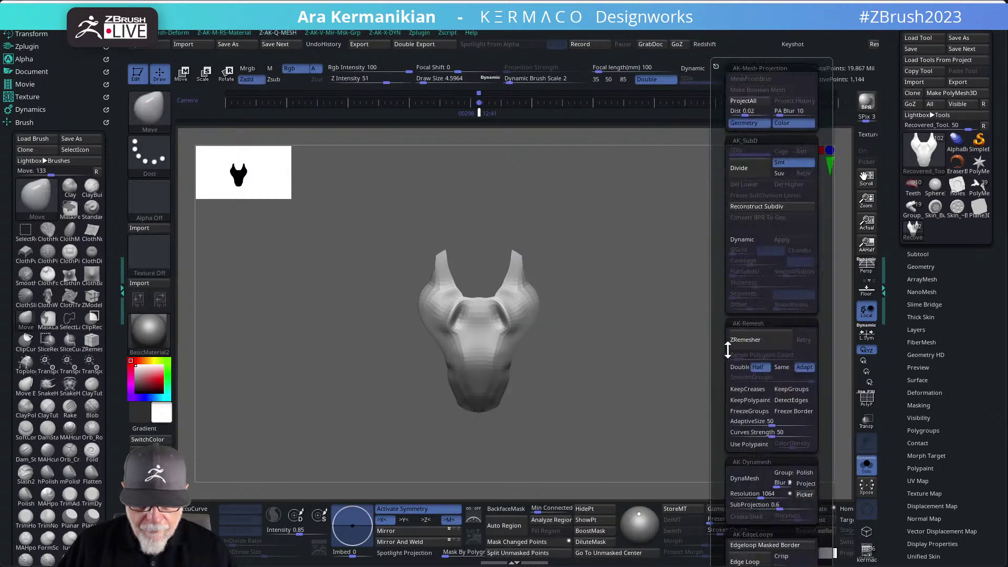
pyautogui.click(781, 367)
pyautogui.click(763, 341)
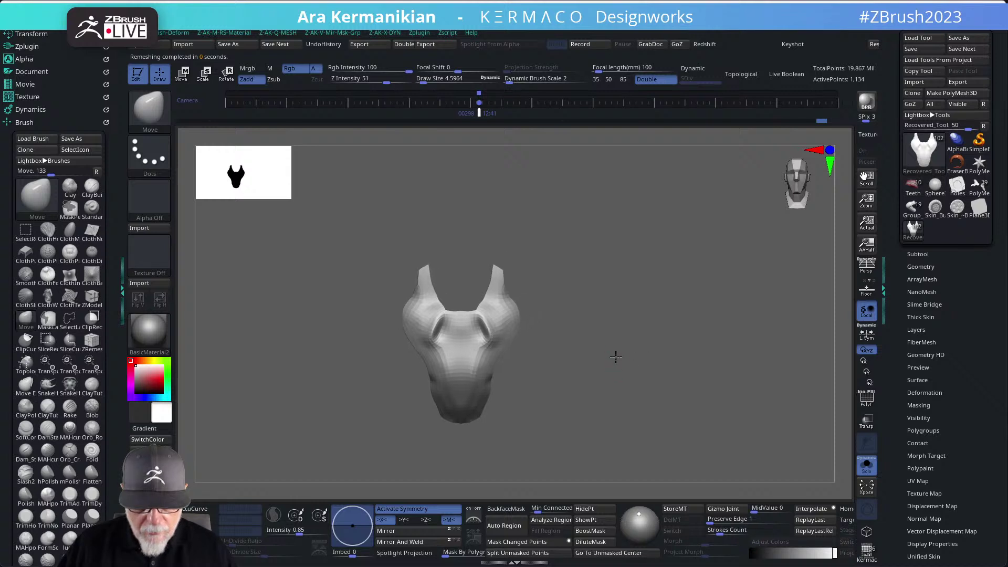
# Refine the edge of the plate's lower tip with the Move brush at a draw size of about 1.7.
pyautogui.moveTo(604, 402)
pyautogui.mouseDown()
pyautogui.moveTo(429, 418)
pyautogui.moveTo(462, 393)
pyautogui.moveTo(477, 405)
pyautogui.mouseUp()
pyautogui.moveTo(583, 420); pyautogui.dragTo(630, 341)
pyautogui.moveTo(508, 358)
pyautogui.mouseDown()
pyautogui.moveTo(466, 311)
pyautogui.moveTo(441, 293)
pyautogui.moveTo(430, 299)
pyautogui.mouseUp()
pyautogui.press('s')
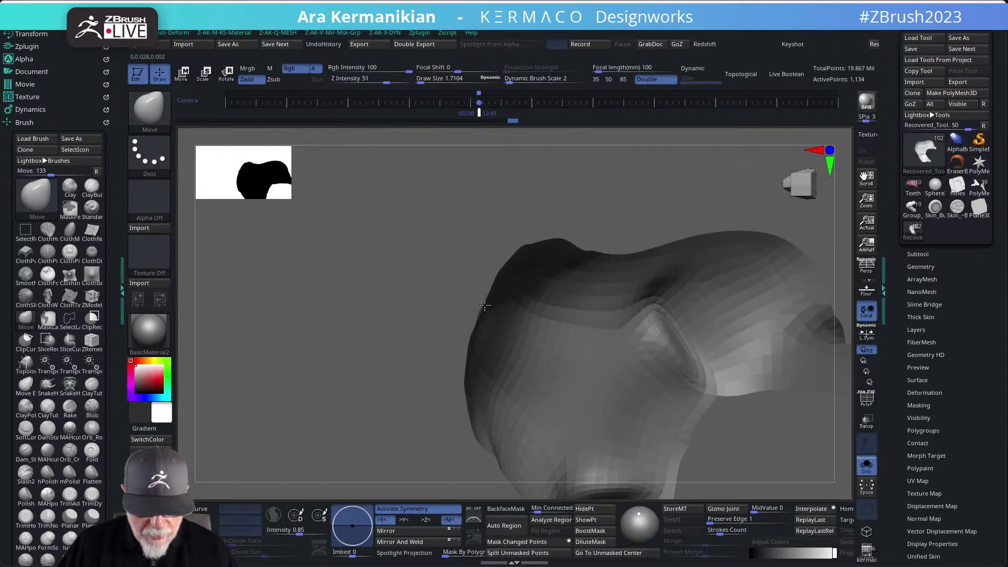
pyautogui.moveTo(406, 286); pyautogui.dragTo(471, 301)
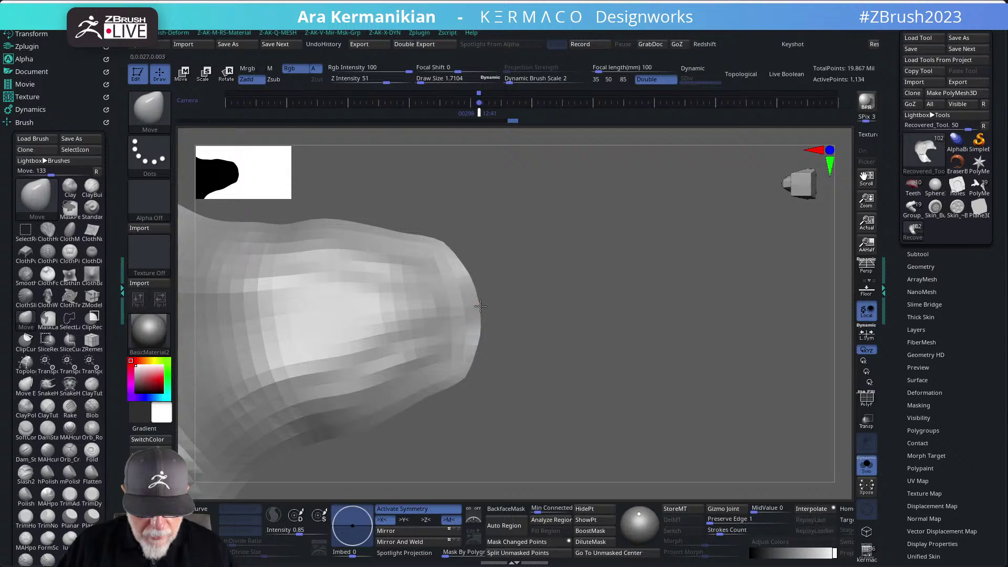
pyautogui.moveTo(693, 387); pyautogui.dragTo(698, 286)
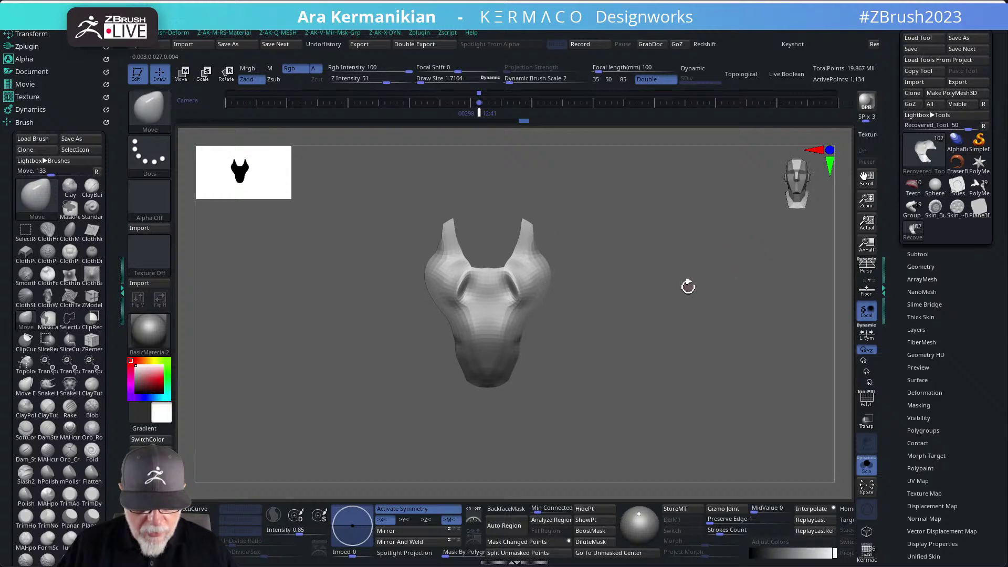
# Turn off solo mode, set the Move brush draw size to 5.44 and check the plate on the character.
pyautogui.moveTo(655, 363); pyautogui.dragTo(495, 277)
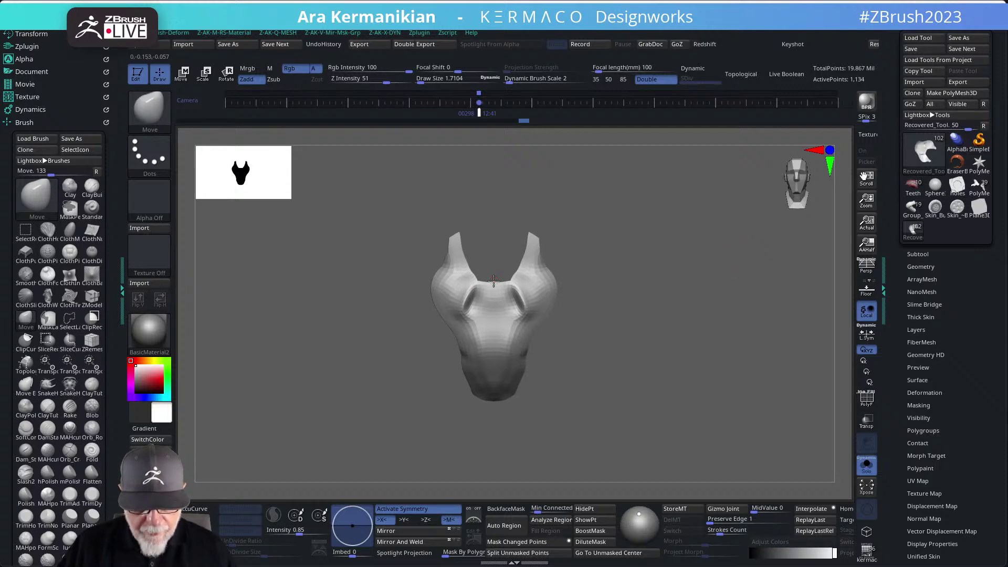
pyautogui.click(867, 464)
pyautogui.moveTo(789, 402)
pyautogui.keyDown('alt'); pyautogui.mouseDown()
pyautogui.moveTo(762, 397)
pyautogui.moveTo(781, 360)
pyautogui.moveTo(737, 343)
pyautogui.mouseUp(); pyautogui.keyUp('alt')
pyautogui.press('s')
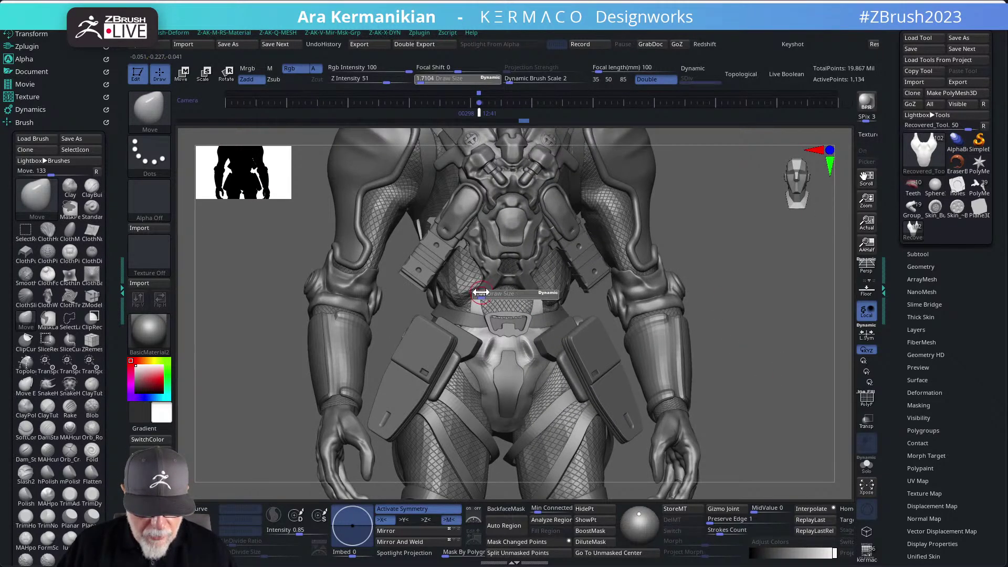
pyautogui.click(481, 292)
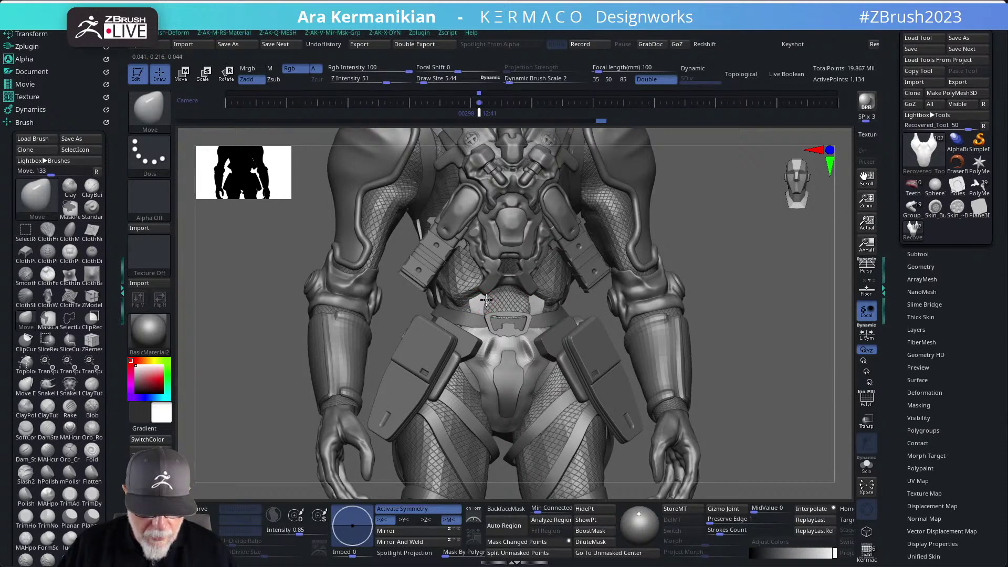
pyautogui.moveTo(789, 352)
pyautogui.mouseDown()
pyautogui.moveTo(737, 359)
pyautogui.moveTo(749, 354)
pyautogui.moveTo(755, 367)
pyautogui.moveTo(776, 353)
pyautogui.mouseUp()
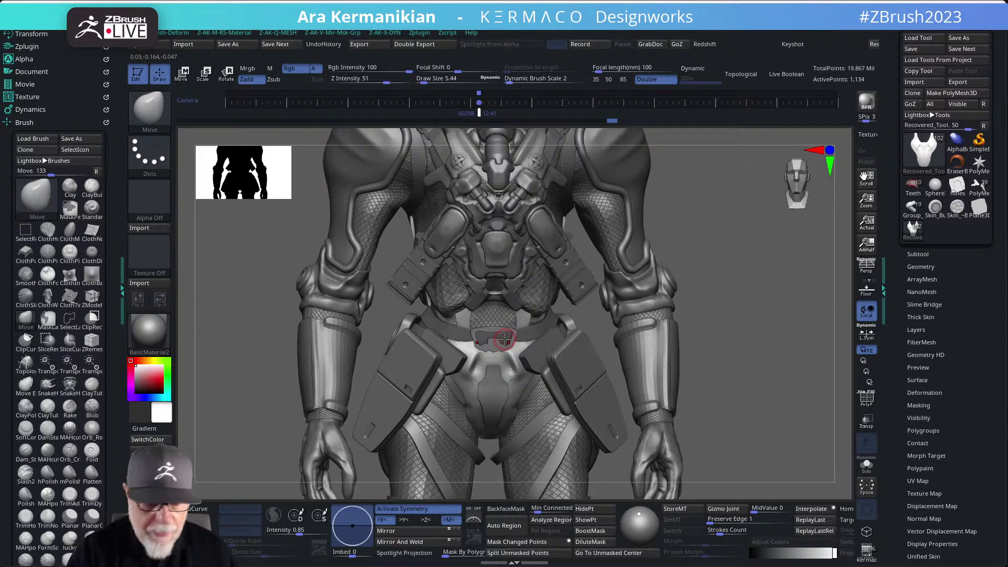
# Switch the sculpting brush to DamStandard.
pyautogui.press('b')
pyautogui.press('d')
pyautogui.press('s')
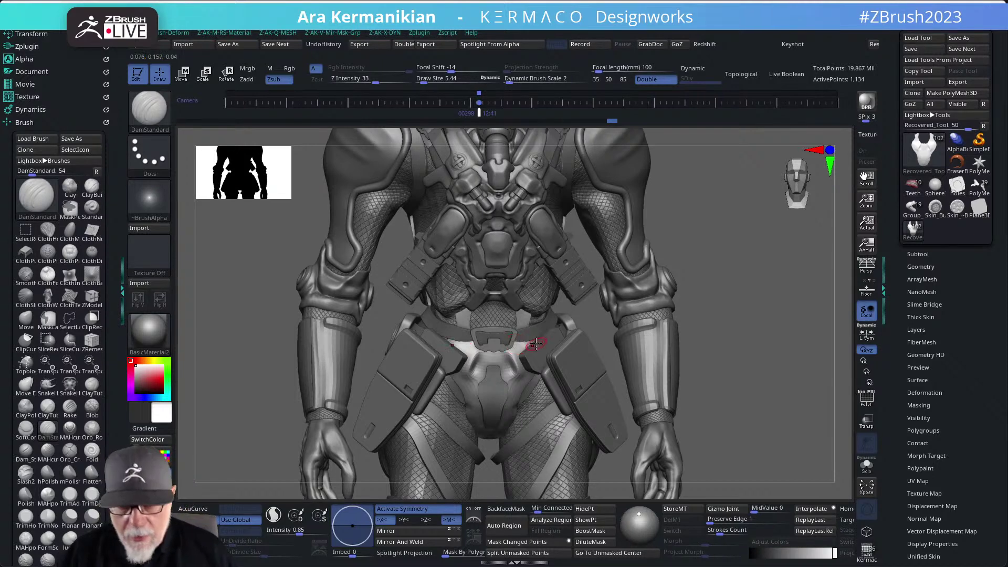
# Bring the whole character into a straight front view and save the project.
pyautogui.moveTo(770, 274); pyautogui.dragTo(762, 266)
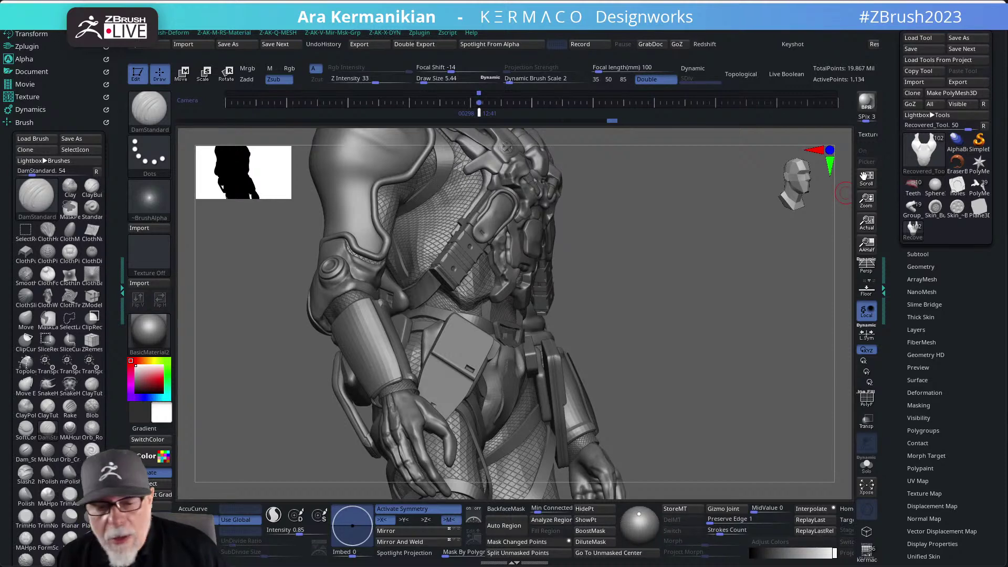
pyautogui.keyDown('shift'); pyautogui.moveTo(726, 292); pyautogui.dragTo(609, 256); pyautogui.keyUp('shift')
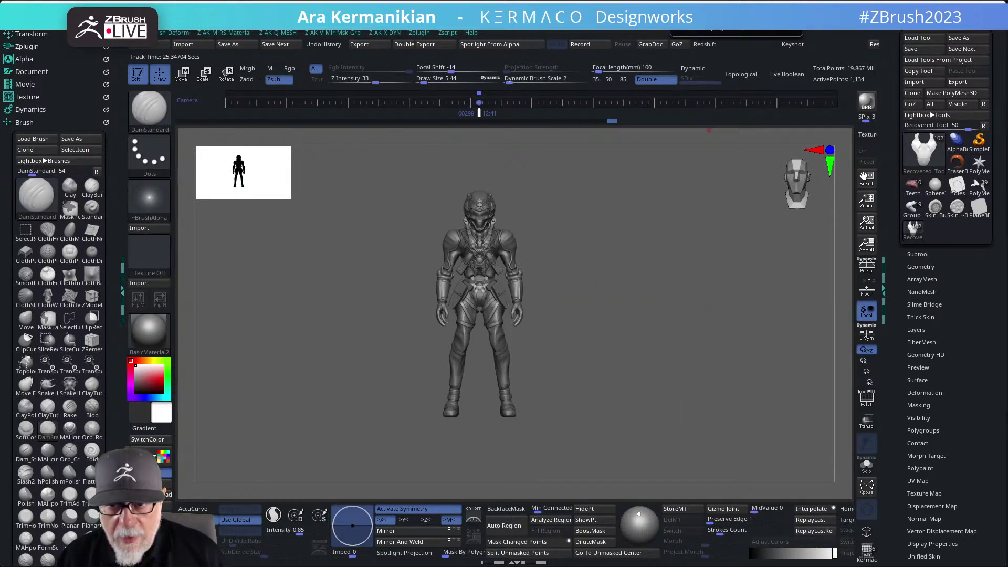
pyautogui.hotkey('ctrl', 's')
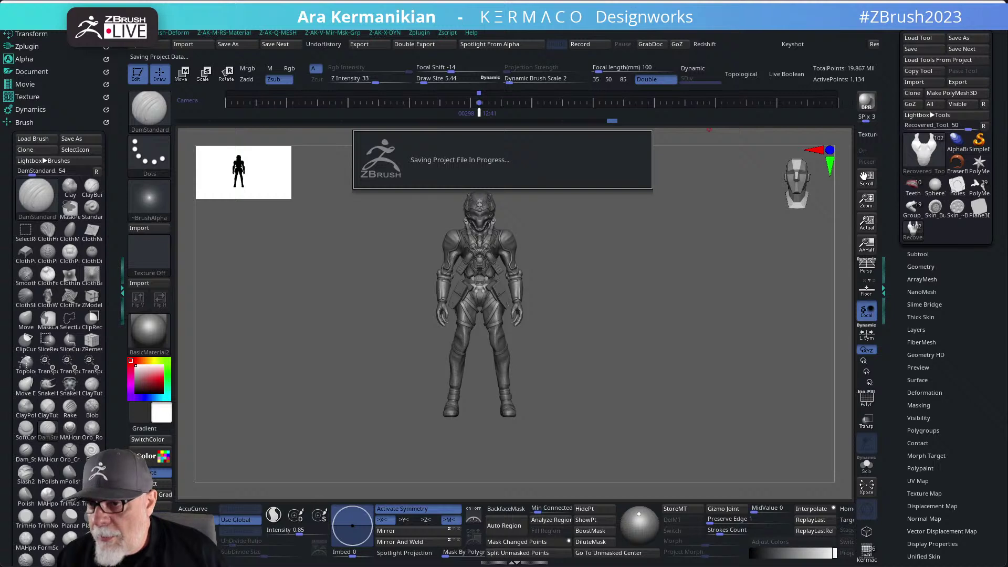
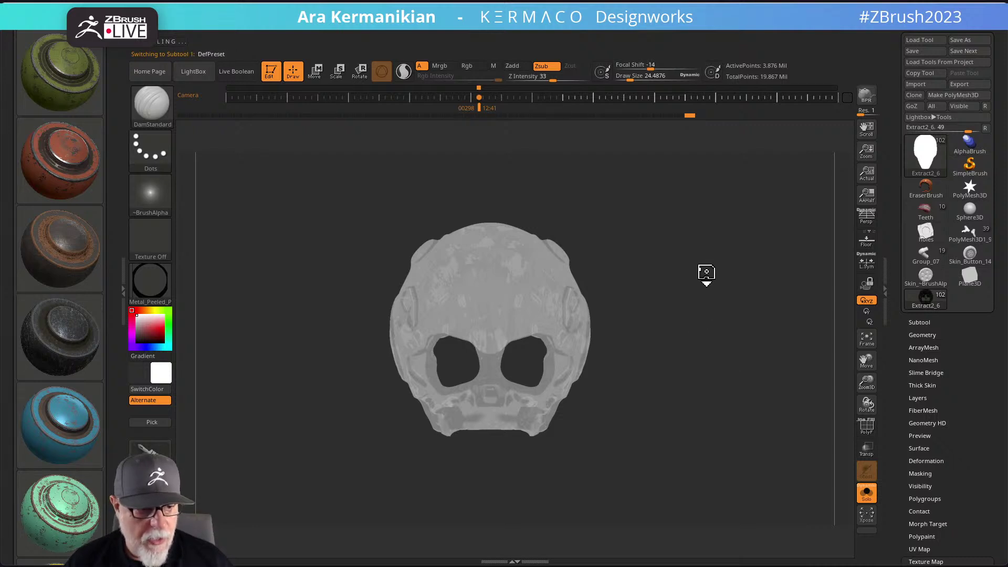
# Frame the isolated helmet shell and examine its peeled-metal material at an angle.
pyautogui.moveTo(677, 263); pyautogui.dragTo(684, 326)
pyautogui.press('f')
pyautogui.moveTo(697, 368)
pyautogui.mouseDown()
pyautogui.moveTo(767, 385)
pyautogui.moveTo(735, 362)
pyautogui.mouseUp()
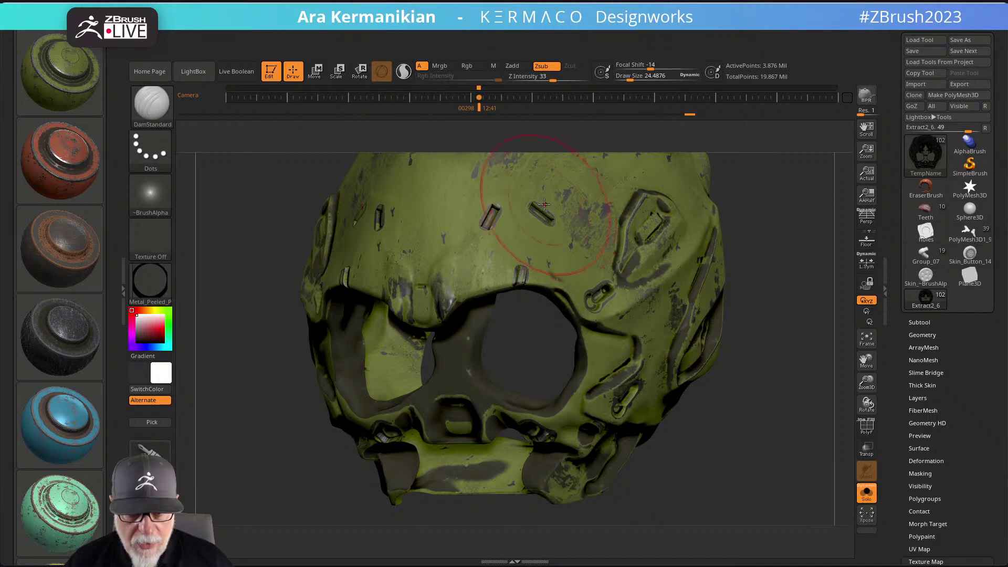
# Set the brush draw size to 5.44 and bring the whole helmet shell into a front view.
pyautogui.press('s')
pyautogui.click(756, 416)
pyautogui.moveTo(746, 493)
pyautogui.mouseDown()
pyautogui.moveTo(753, 449)
pyautogui.moveTo(697, 432)
pyautogui.mouseUp()
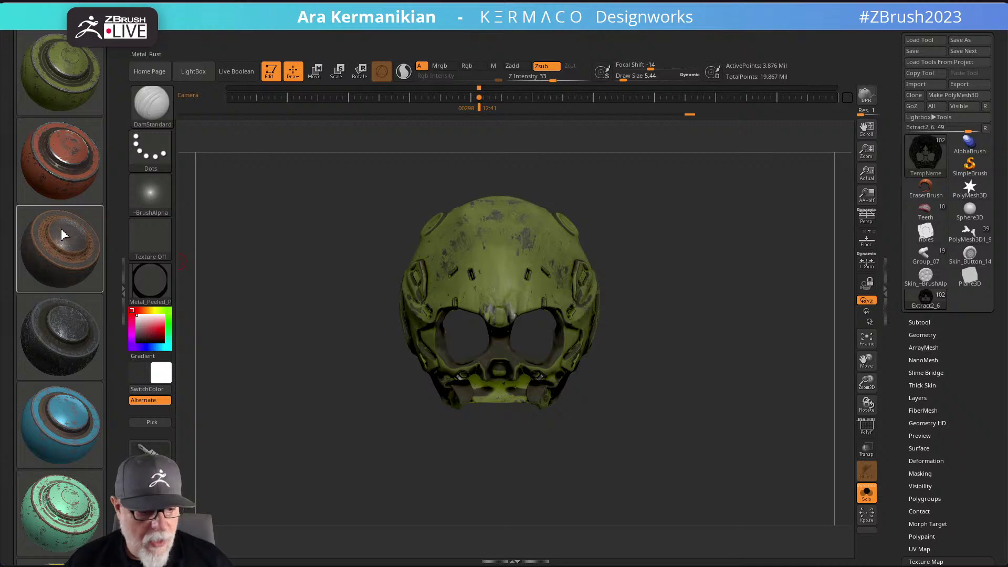
# Load the Metal_Paint_ preset with its default load settings into a new material slot for the helmet shell.
pyautogui.moveTo(107, 247); pyautogui.dragTo(128, 74)
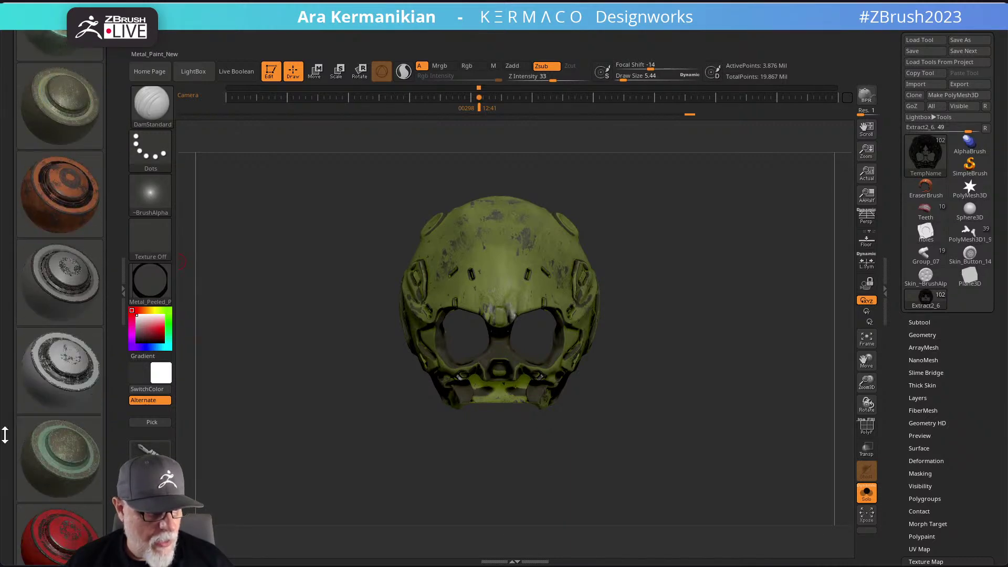
pyautogui.click(81, 200)
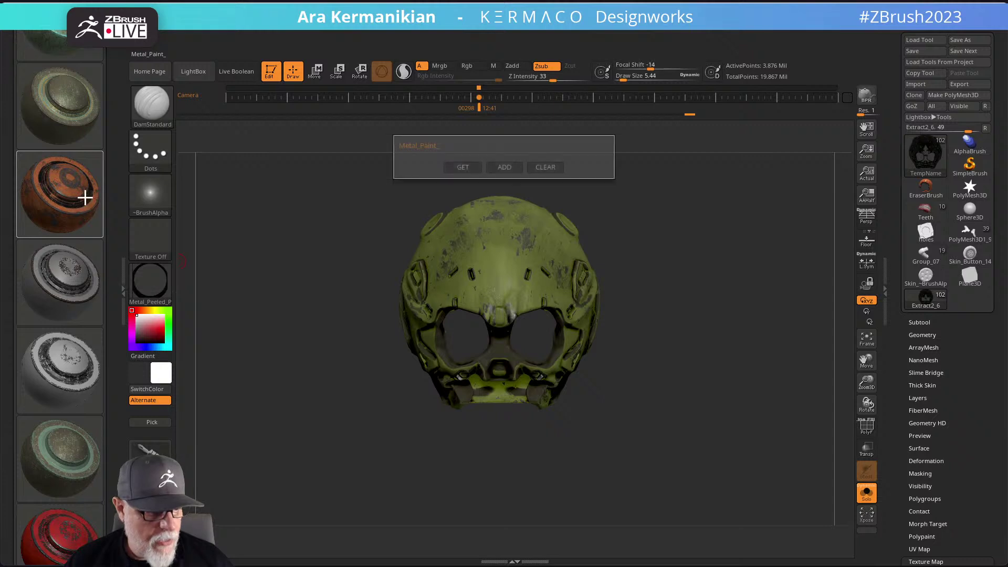
pyautogui.click(457, 165)
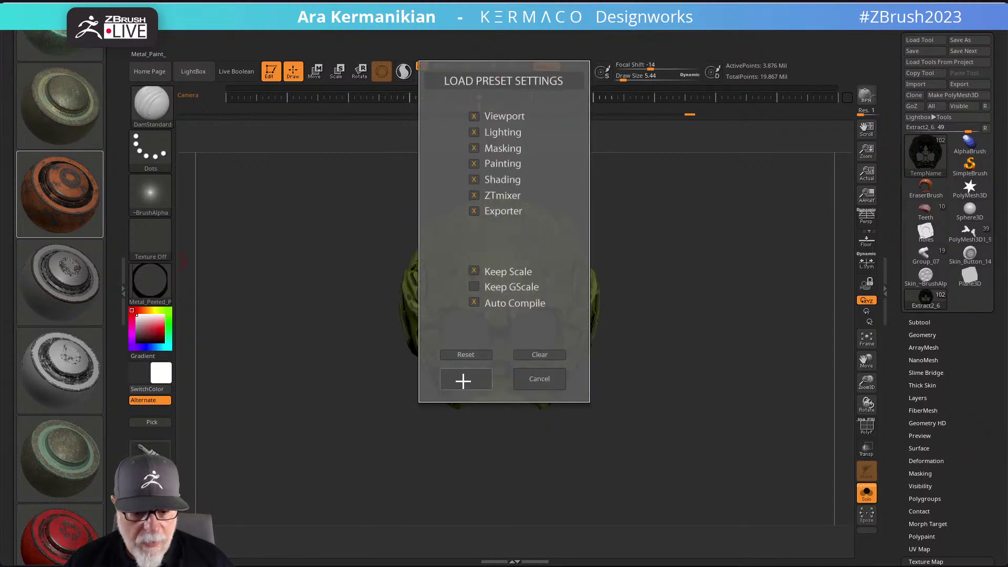
pyautogui.click(463, 383)
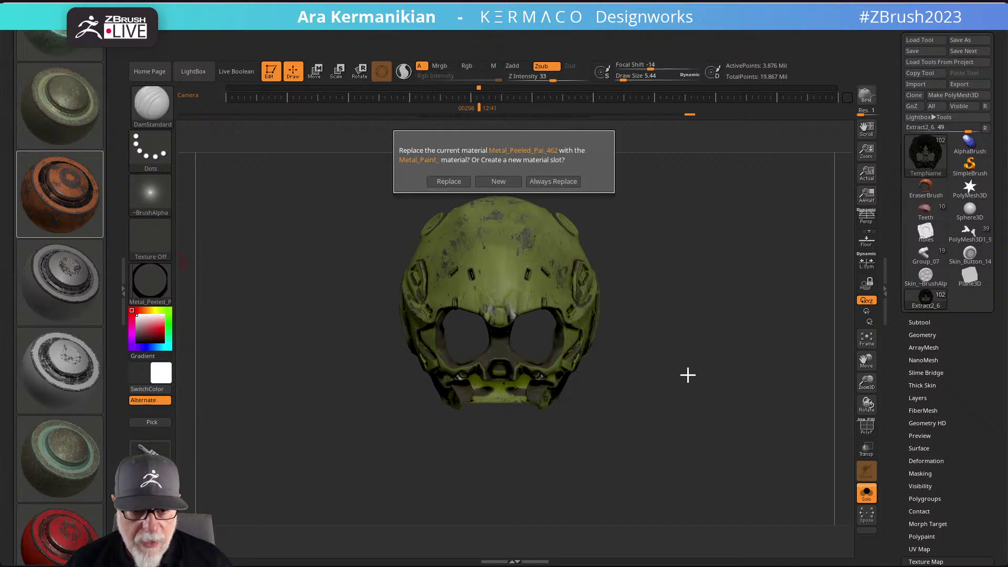
pyautogui.click(497, 181)
pyautogui.click(566, 210)
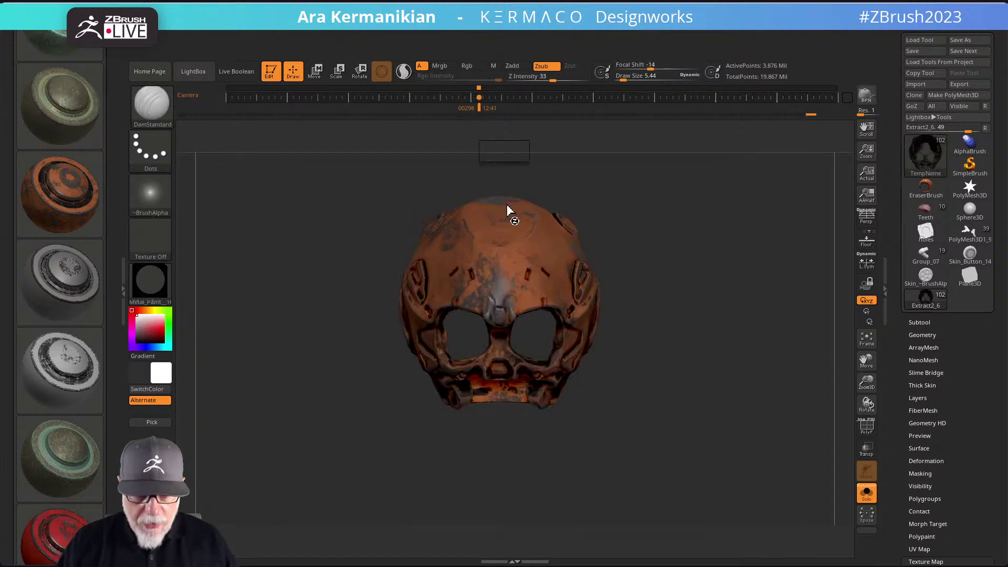
# Check the painted metal from the helmet's side, collapse the Metal preset category and open the material's shading settings.
pyautogui.moveTo(724, 290); pyautogui.dragTo(724, 395)
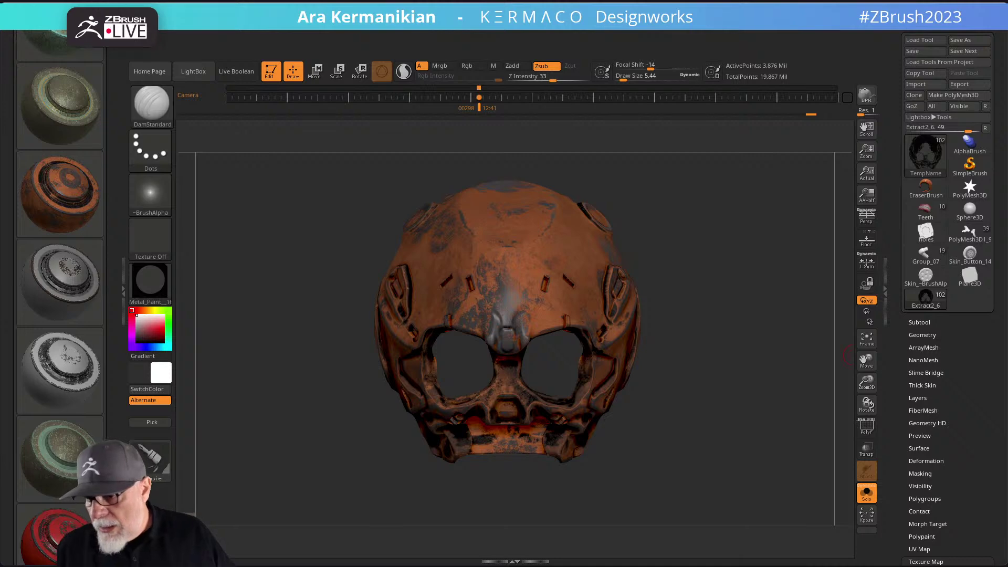
pyautogui.moveTo(792, 298); pyautogui.dragTo(754, 370)
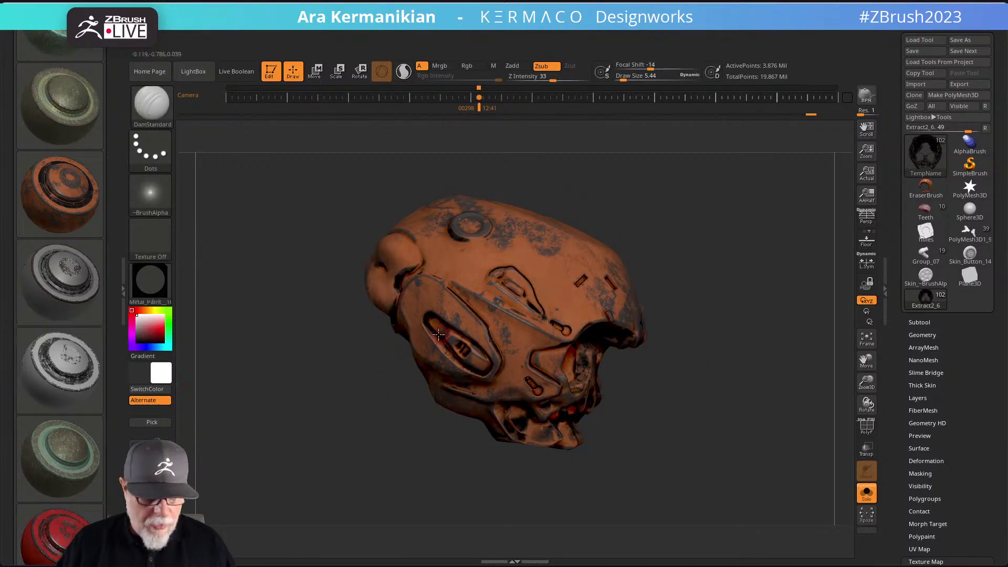
pyautogui.scroll(5, 94, 263)
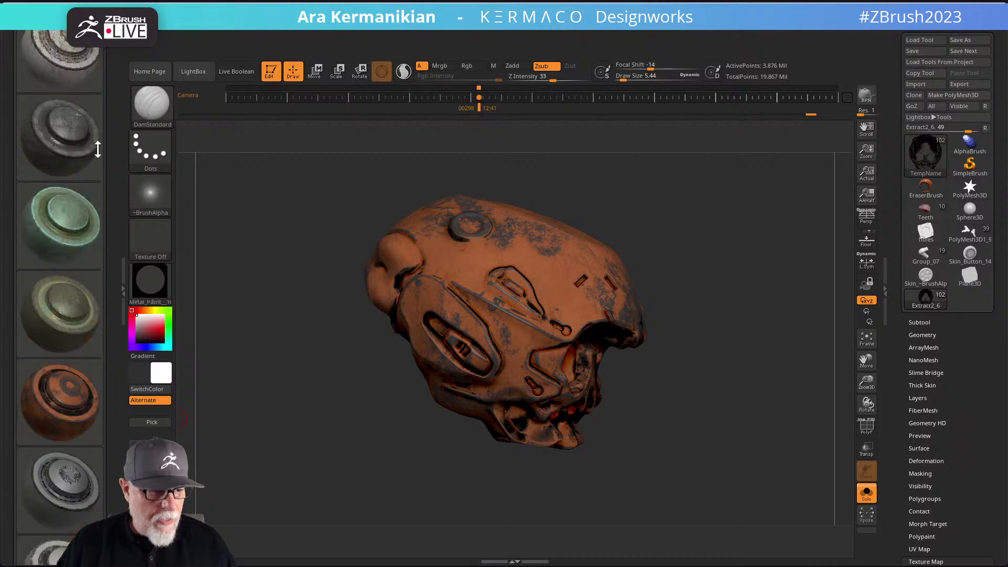
pyautogui.scroll(2, 94, 263)
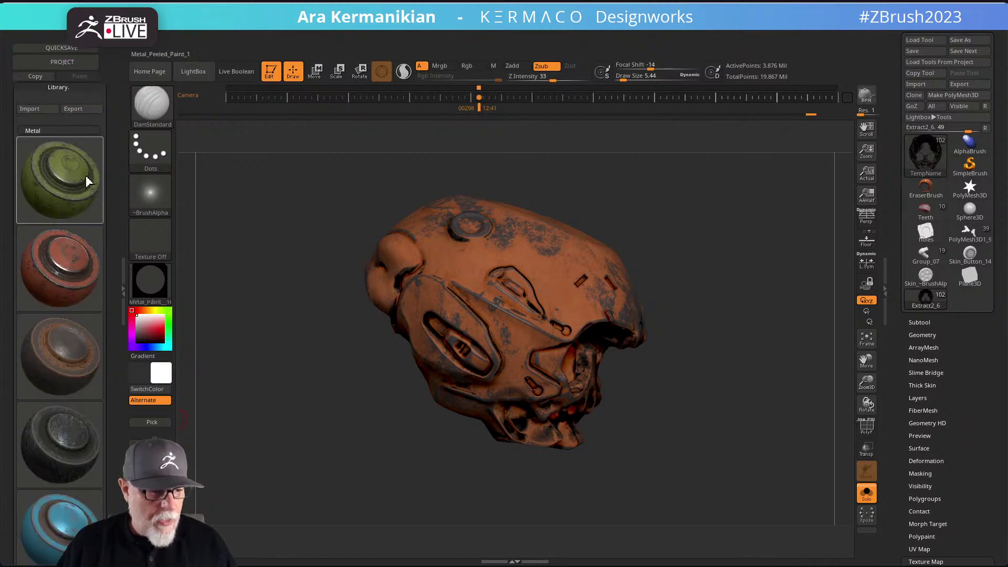
pyautogui.click(50, 128)
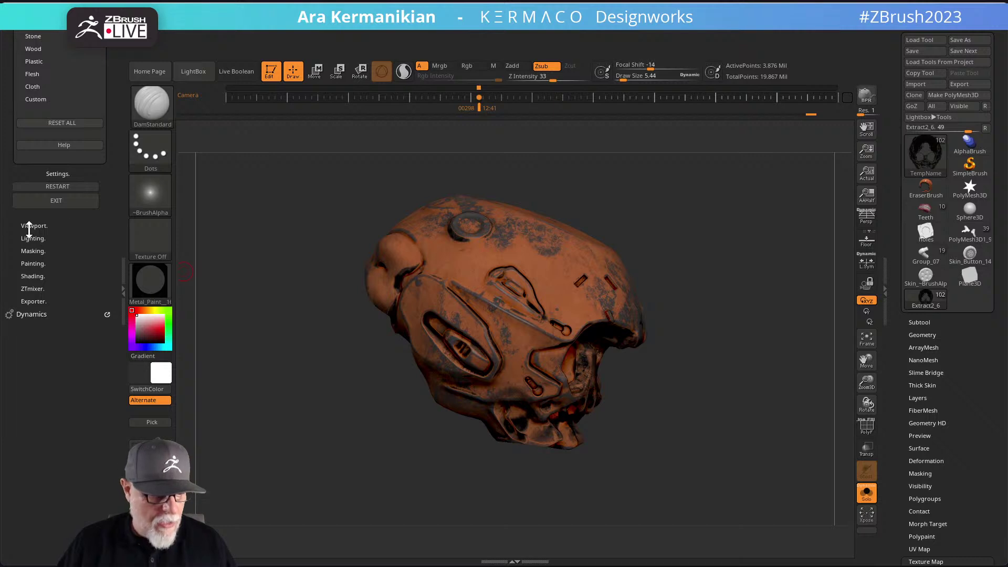
pyautogui.scroll(-5, 33, 278)
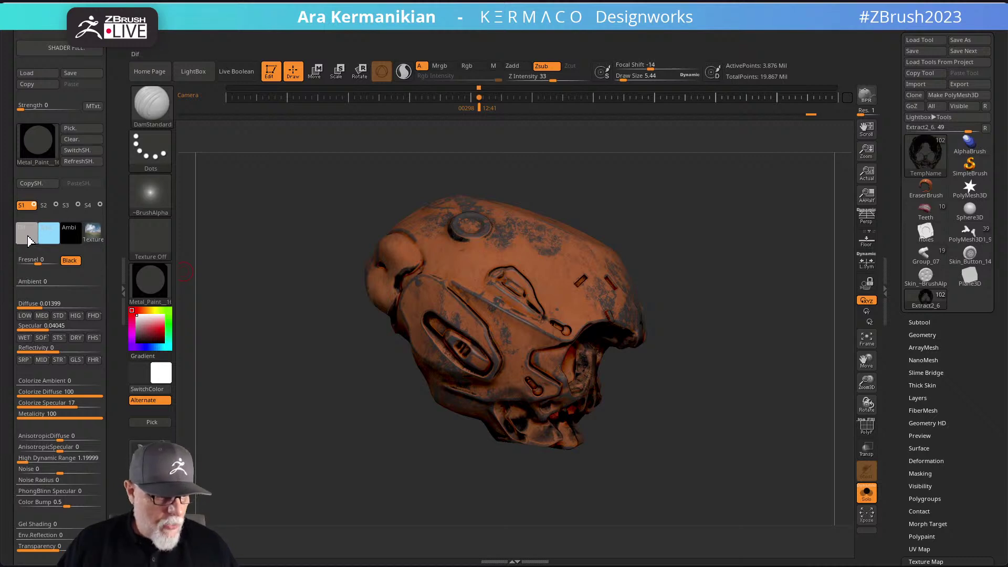
# Inspect the settings of the second, third and fourth shaders of the painted metal material.
pyautogui.click(44, 205)
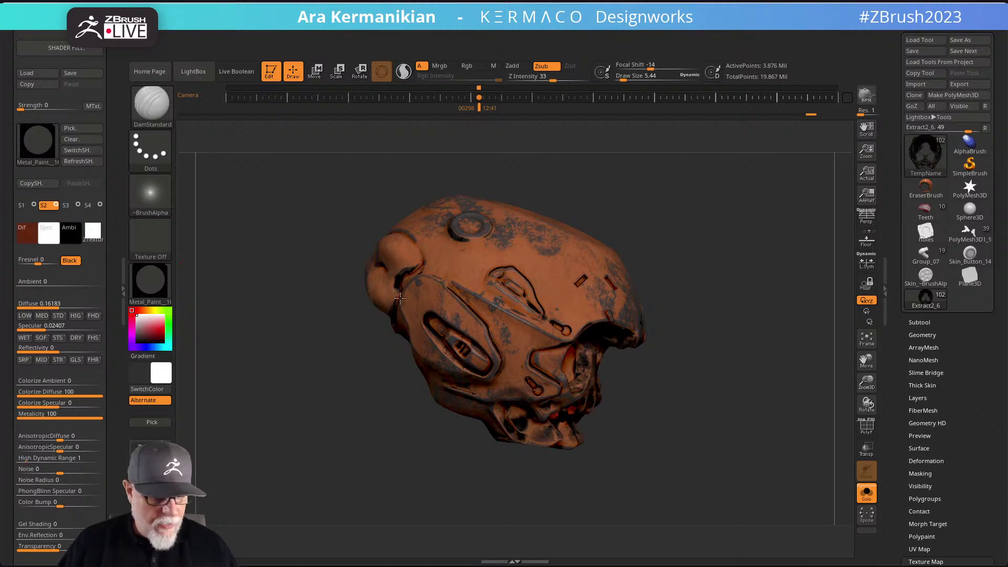
pyautogui.click(66, 205)
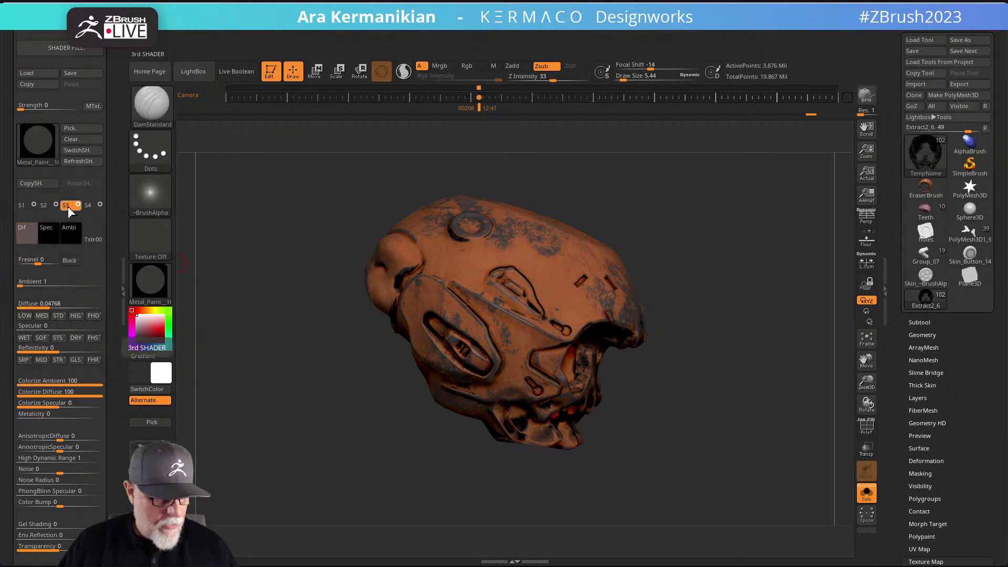
pyautogui.click(88, 205)
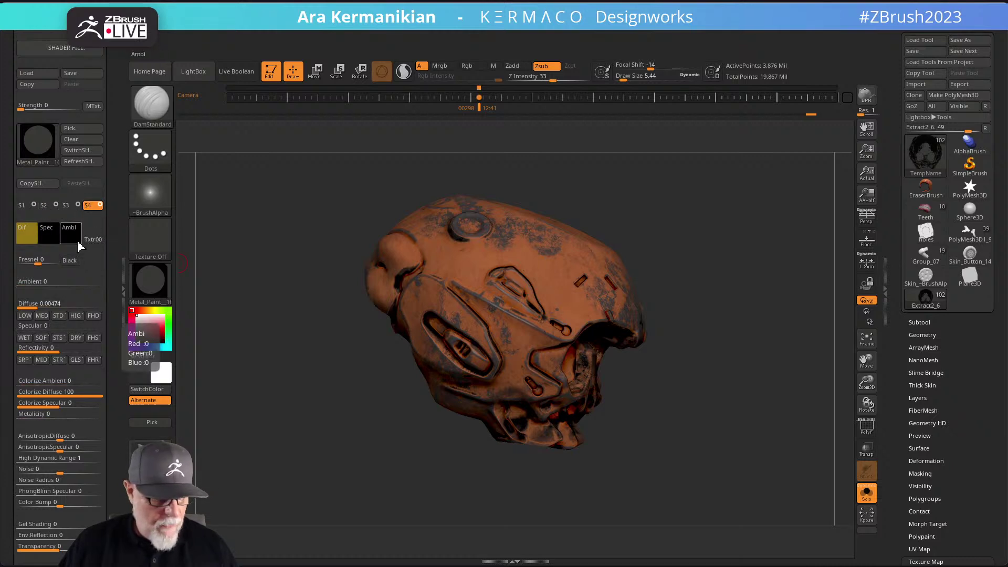
# Change the second shader's diffuse colour to a very dark, almost neutral green.
pyautogui.click(46, 206)
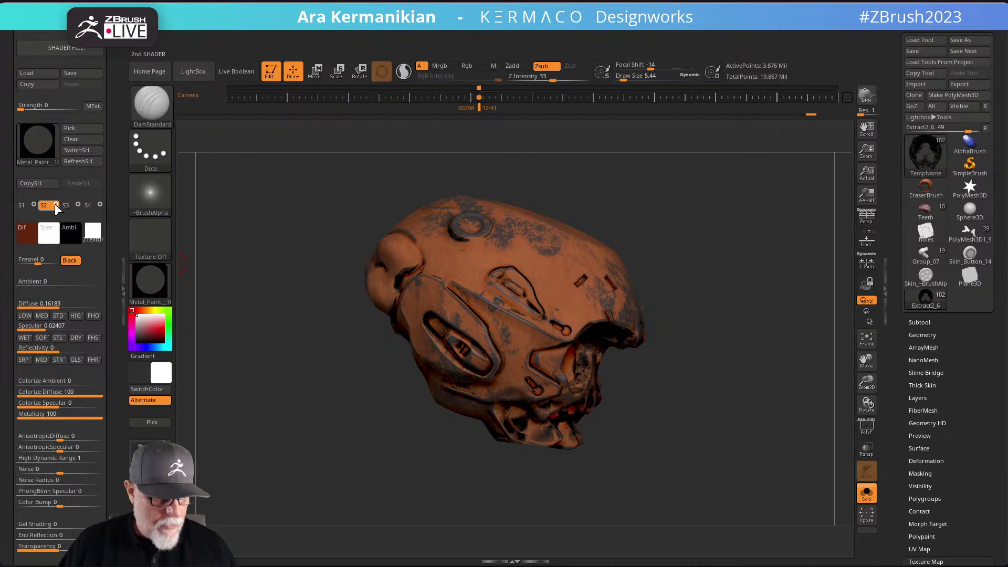
pyautogui.click(56, 205)
pyautogui.keyDown('alt'); pyautogui.moveTo(307, 313); pyautogui.dragTo(265, 308); pyautogui.keyUp('alt')
pyautogui.moveTo(23, 233); pyautogui.dragTo(136, 267)
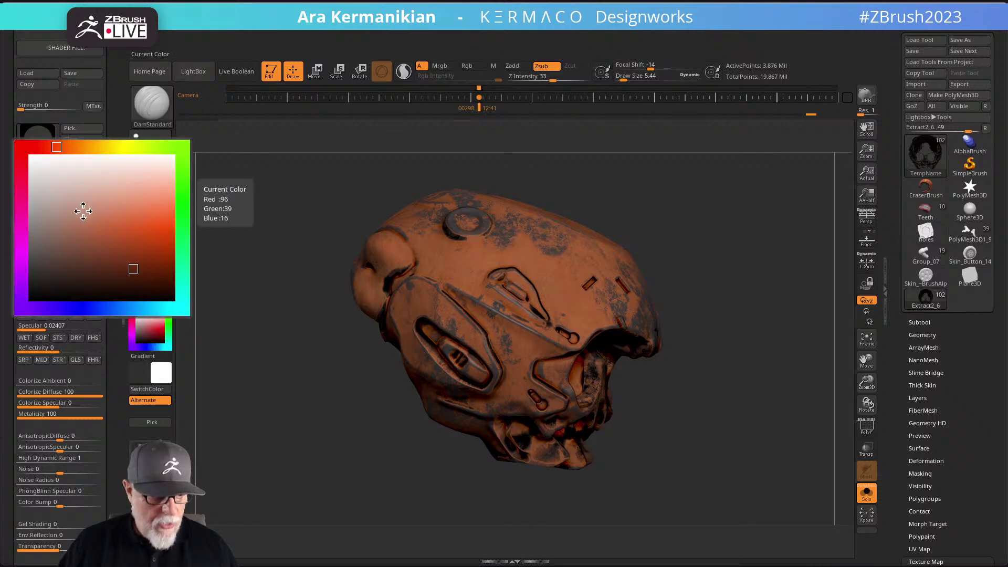
pyautogui.moveTo(62, 146)
pyautogui.mouseDown()
pyautogui.moveTo(142, 140)
pyautogui.moveTo(209, 150)
pyautogui.moveTo(189, 171)
pyautogui.moveTo(180, 307)
pyautogui.moveTo(68, 308)
pyautogui.moveTo(194, 284)
pyautogui.moveTo(180, 153)
pyautogui.moveTo(108, 148)
pyautogui.moveTo(177, 158)
pyautogui.moveTo(155, 152)
pyautogui.moveTo(173, 213)
pyautogui.moveTo(179, 200)
pyautogui.mouseUp()
pyautogui.moveTo(126, 278)
pyautogui.mouseDown()
pyautogui.moveTo(29, 270)
pyautogui.moveTo(25, 284)
pyautogui.moveTo(38, 287)
pyautogui.mouseUp()
# Examine the darkened helmet shell, compare it with the whole character out of solo mode, and isolate it again.
pyautogui.moveTo(331, 279); pyautogui.dragTo(278, 234)
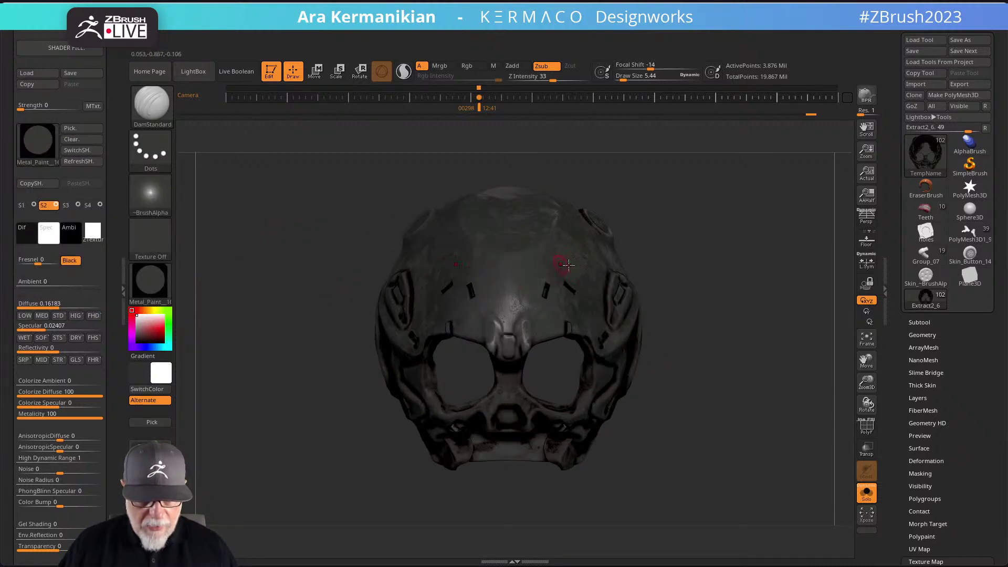
pyautogui.moveTo(812, 404); pyautogui.dragTo(752, 410)
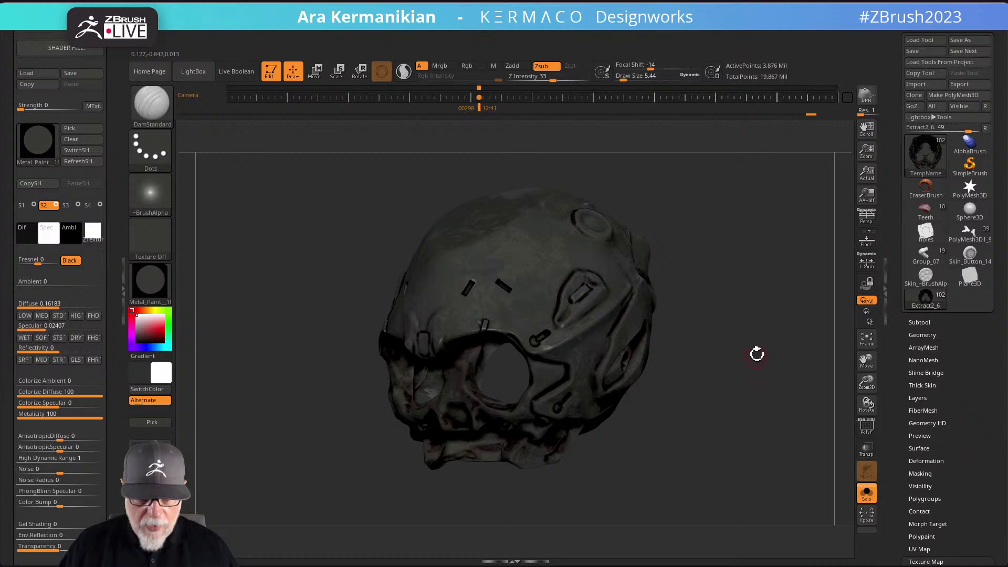
pyautogui.keyDown('shift'); pyautogui.moveTo(683, 403); pyautogui.dragTo(632, 342); pyautogui.keyUp('shift')
pyautogui.click(866, 491)
pyautogui.moveTo(632, 341)
pyautogui.mouseDown()
pyautogui.moveTo(670, 360)
pyautogui.moveTo(661, 382)
pyautogui.moveTo(609, 360)
pyautogui.moveTo(644, 338)
pyautogui.moveTo(641, 360)
pyautogui.moveTo(679, 353)
pyautogui.moveTo(720, 309)
pyautogui.moveTo(720, 319)
pyautogui.moveTo(746, 321)
pyautogui.mouseUp()
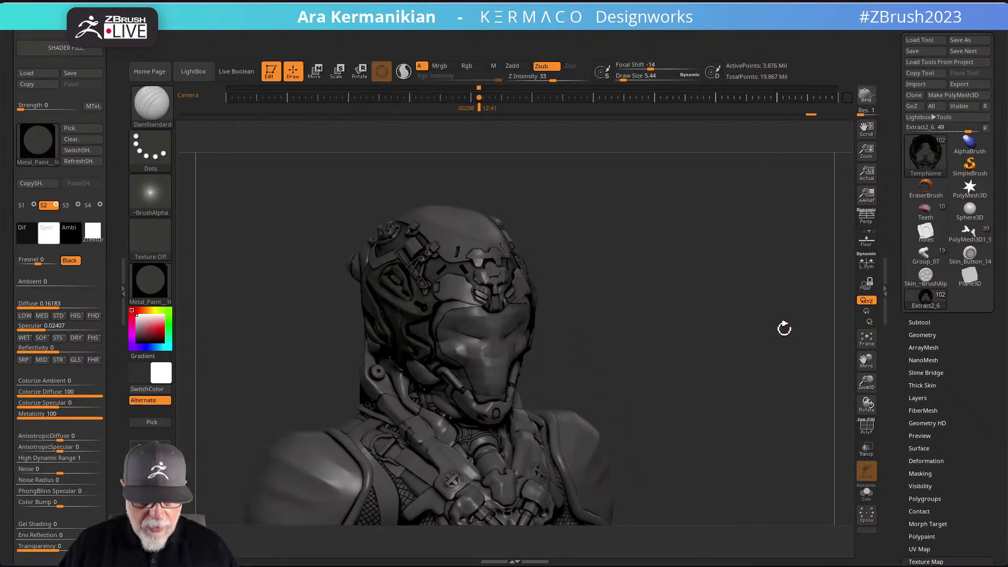
pyautogui.moveTo(552, 355)
pyautogui.mouseDown()
pyautogui.moveTo(612, 294)
pyautogui.moveTo(645, 279)
pyautogui.mouseUp()
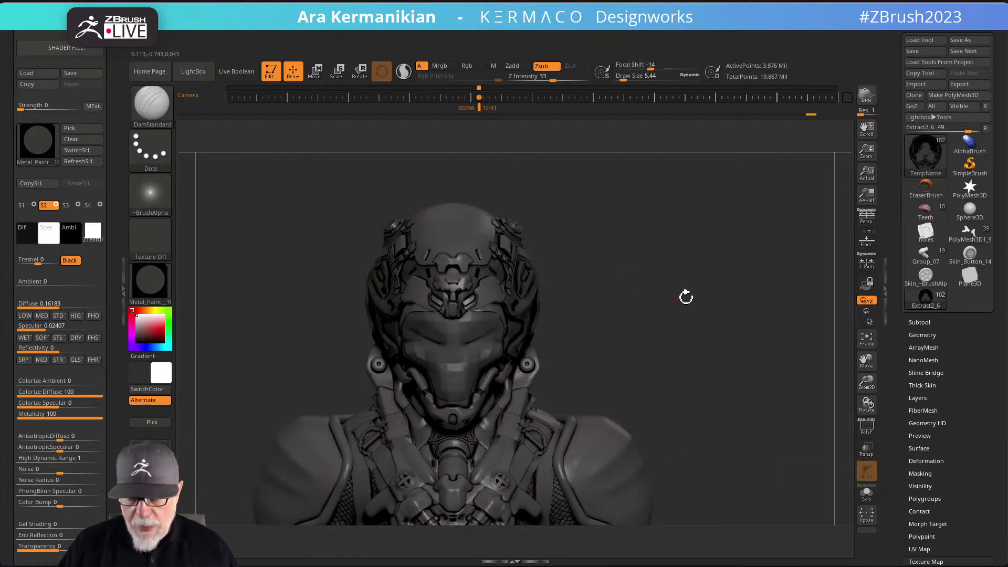
pyautogui.click(866, 493)
pyautogui.moveTo(630, 424); pyautogui.dragTo(510, 376)
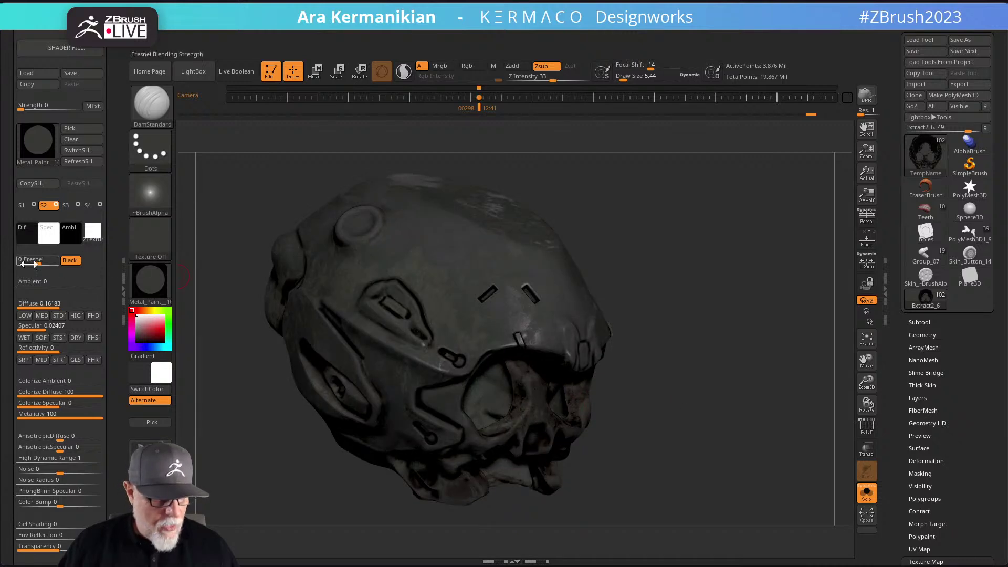
# Set the fourth shader's diffuse colour to dark grey, RGB 51, 51, 51.
pyautogui.click(27, 205)
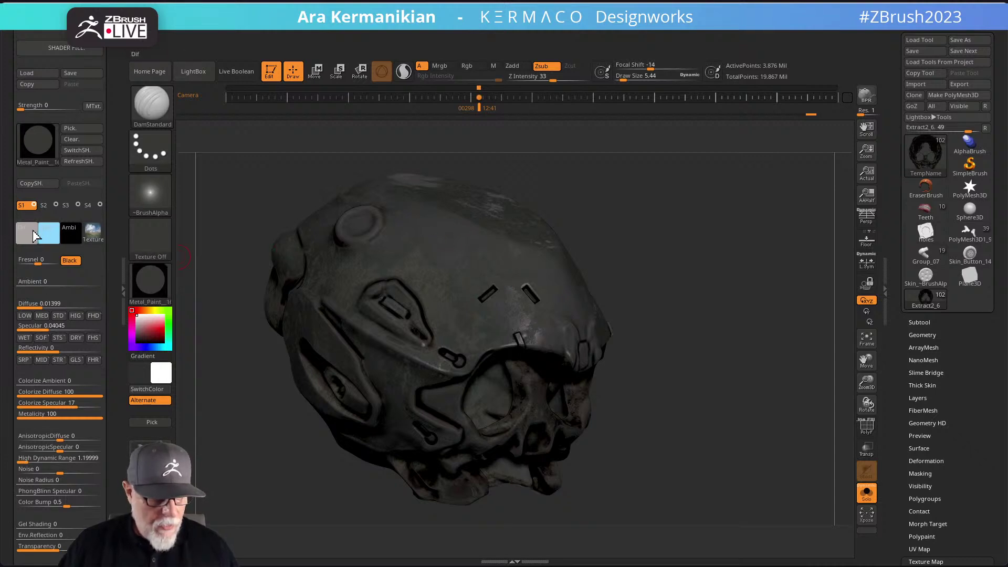
pyautogui.click(34, 205)
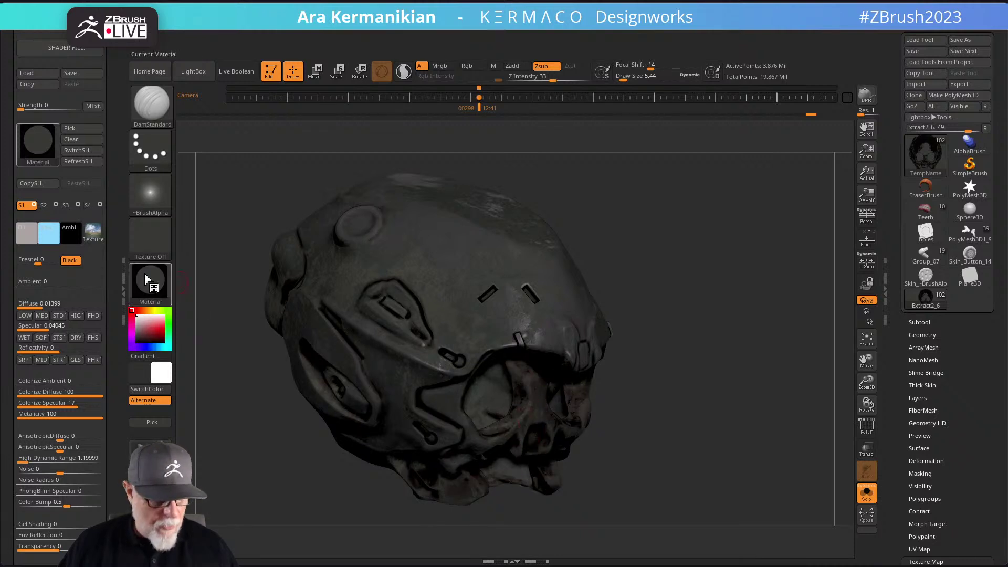
pyautogui.click(86, 204)
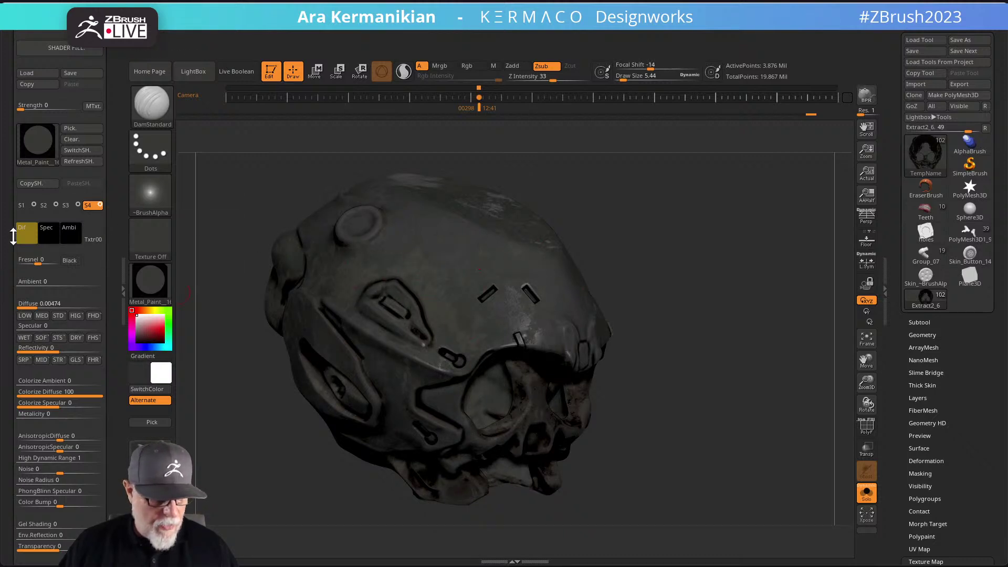
pyautogui.moveTo(27, 238)
pyautogui.mouseDown()
pyautogui.moveTo(79, 254)
pyautogui.moveTo(61, 273)
pyautogui.moveTo(18, 276)
pyautogui.moveTo(40, 284)
pyautogui.moveTo(31, 291)
pyautogui.mouseUp()
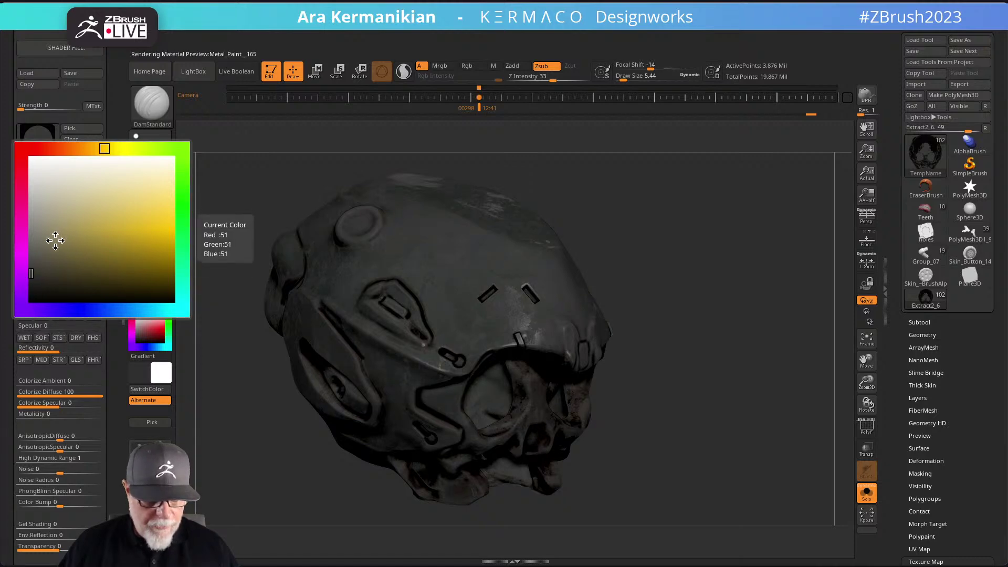
# Examine the recoloured metal's worn highlights on the helmet's forehead, side and crown from several angles.
pyautogui.moveTo(684, 306); pyautogui.dragTo(508, 353)
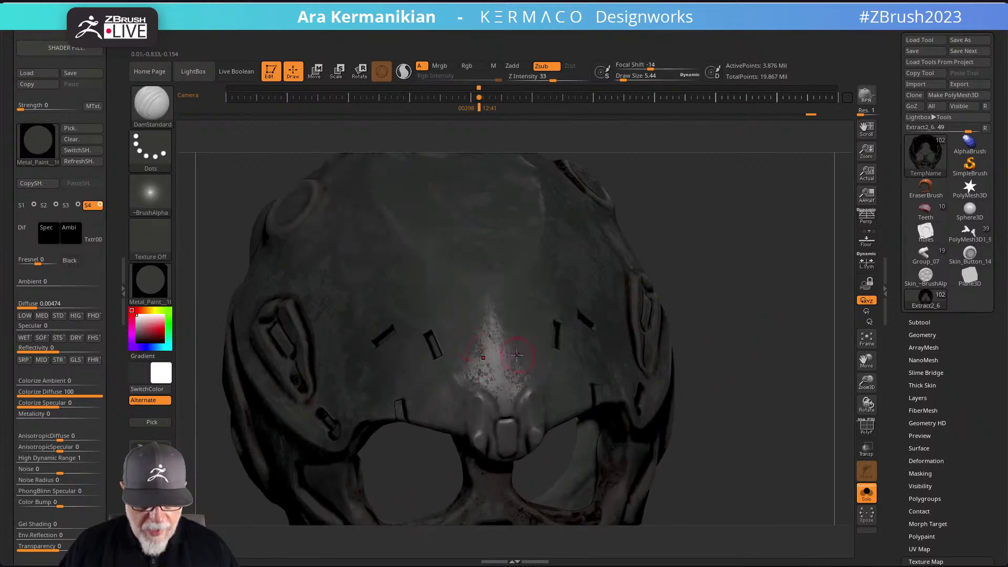
pyautogui.moveTo(725, 331); pyautogui.dragTo(542, 375)
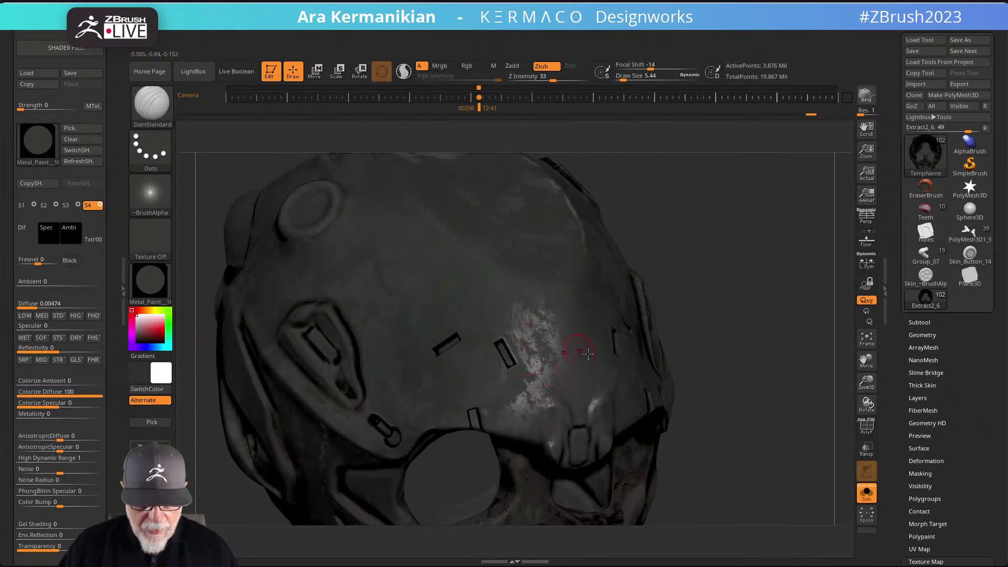
pyautogui.moveTo(766, 376); pyautogui.dragTo(400, 261)
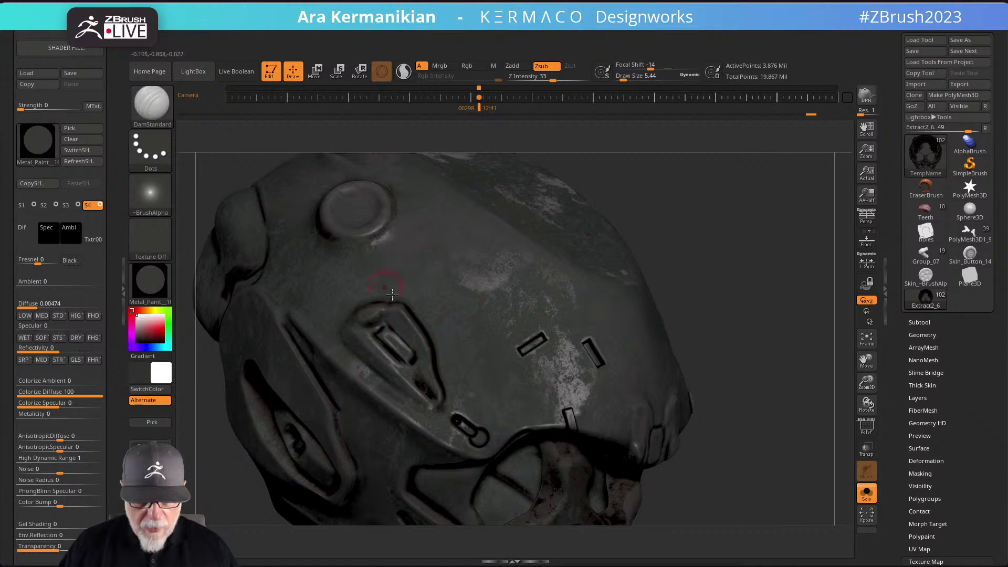
pyautogui.moveTo(732, 303); pyautogui.dragTo(400, 259)
pyautogui.moveTo(765, 371); pyautogui.dragTo(715, 355)
pyautogui.moveTo(665, 196); pyautogui.dragTo(694, 298)
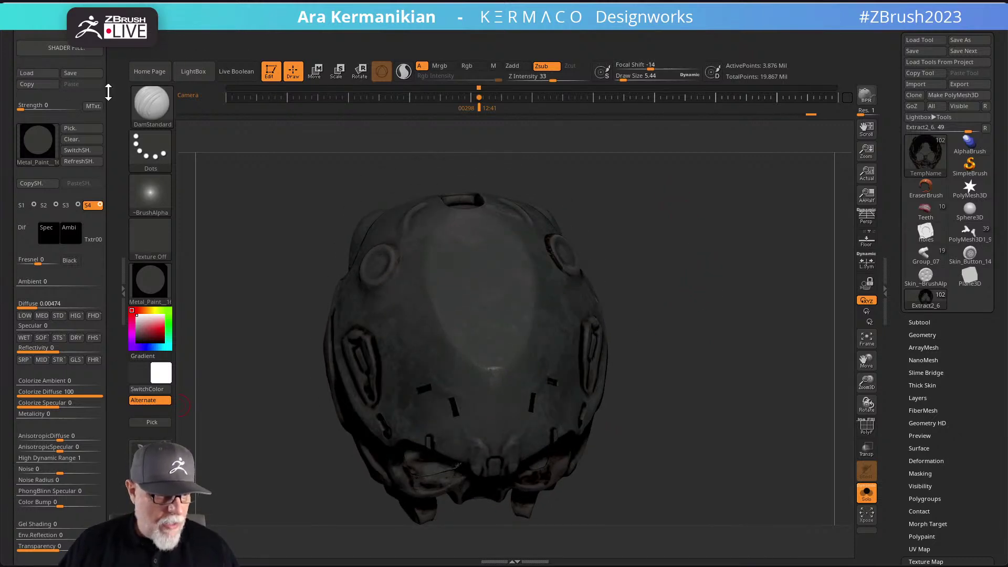
# Review the first and second shaders' settings and check the material's highlights on the helmet's forehead.
pyautogui.scroll(-2, 116, 79)
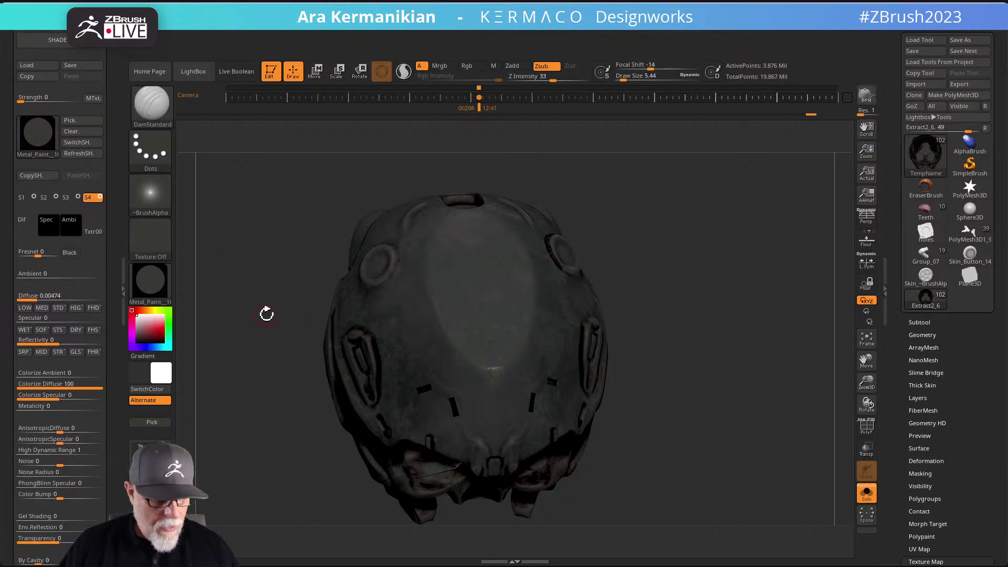
pyautogui.click(22, 198)
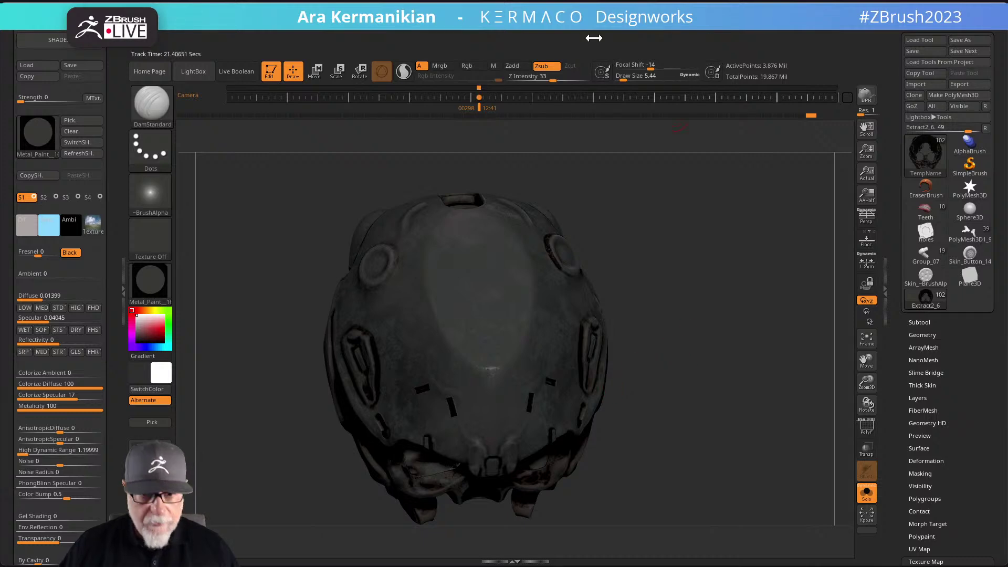
pyautogui.click(736, 35)
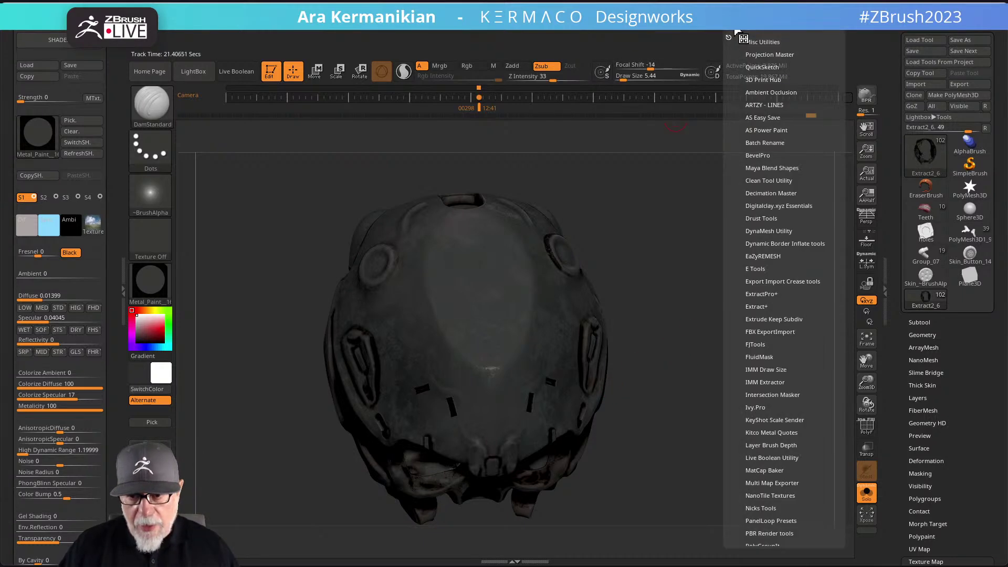
pyautogui.click(742, 38)
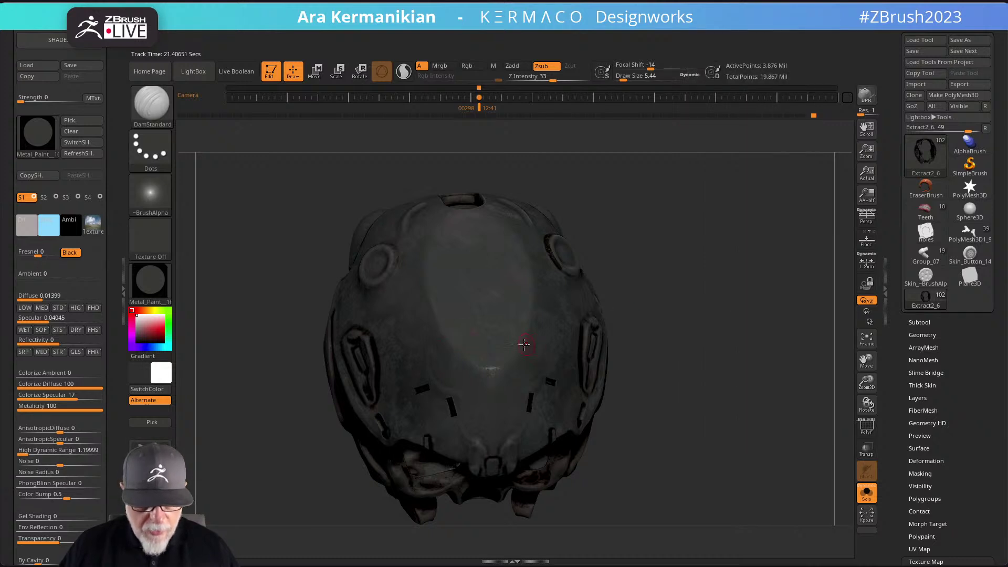
pyautogui.moveTo(688, 341); pyautogui.dragTo(637, 320)
pyautogui.click(44, 197)
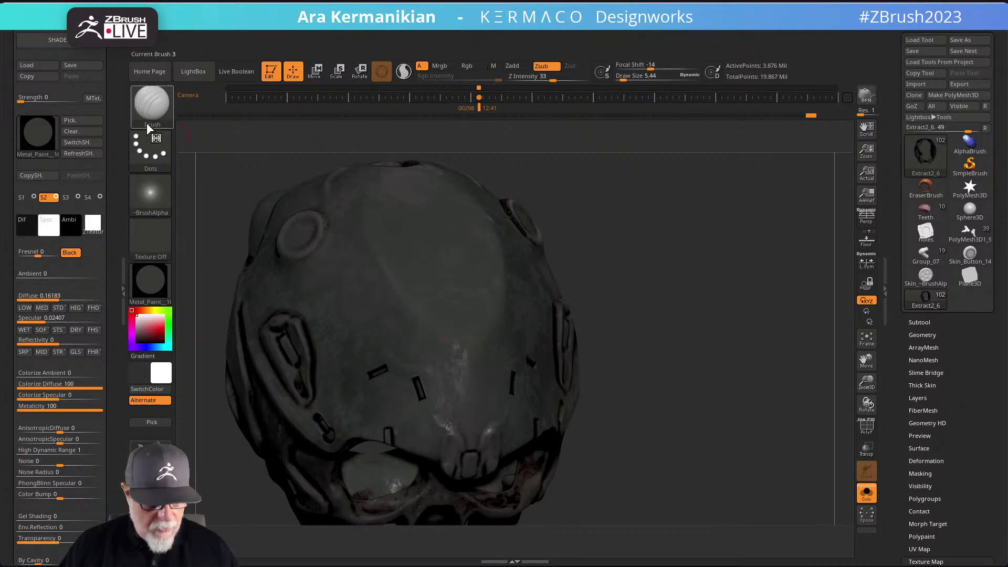
# Select the Standard brush and set it to paint colour only, without adding or subtracting depth.
pyautogui.click(152, 104)
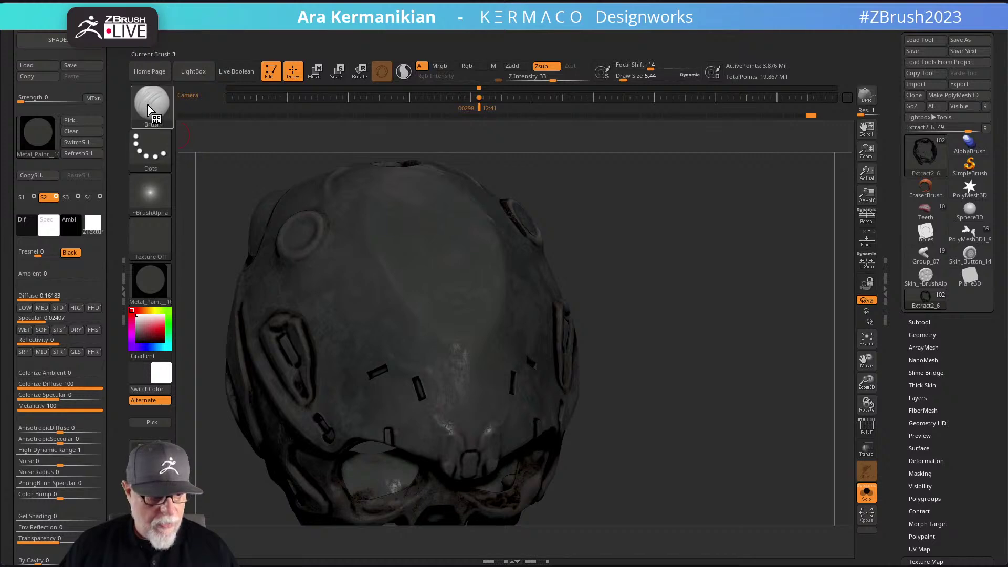
pyautogui.click(148, 107)
pyautogui.press('s')
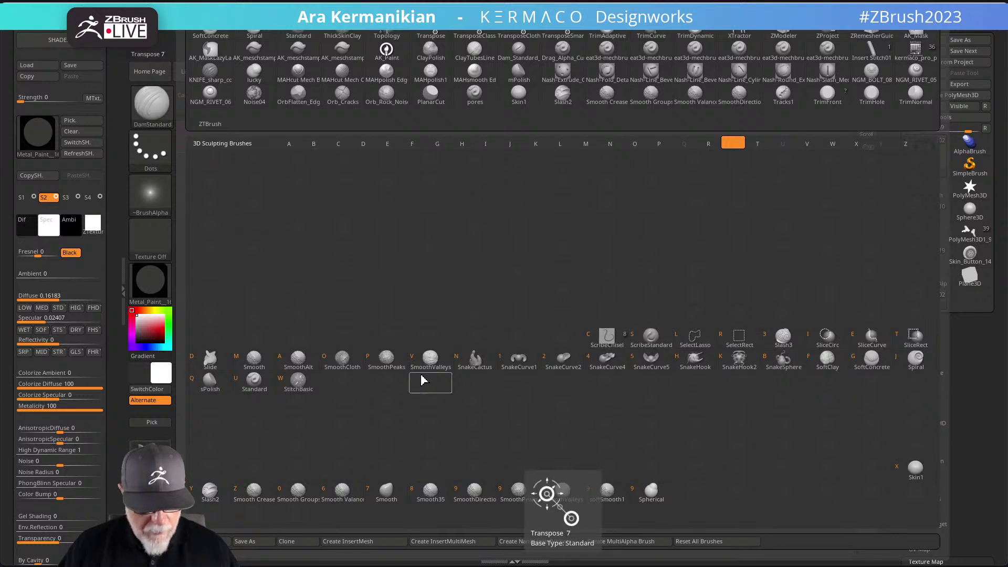
pyautogui.click(253, 382)
pyautogui.click(519, 67)
pyautogui.click(471, 67)
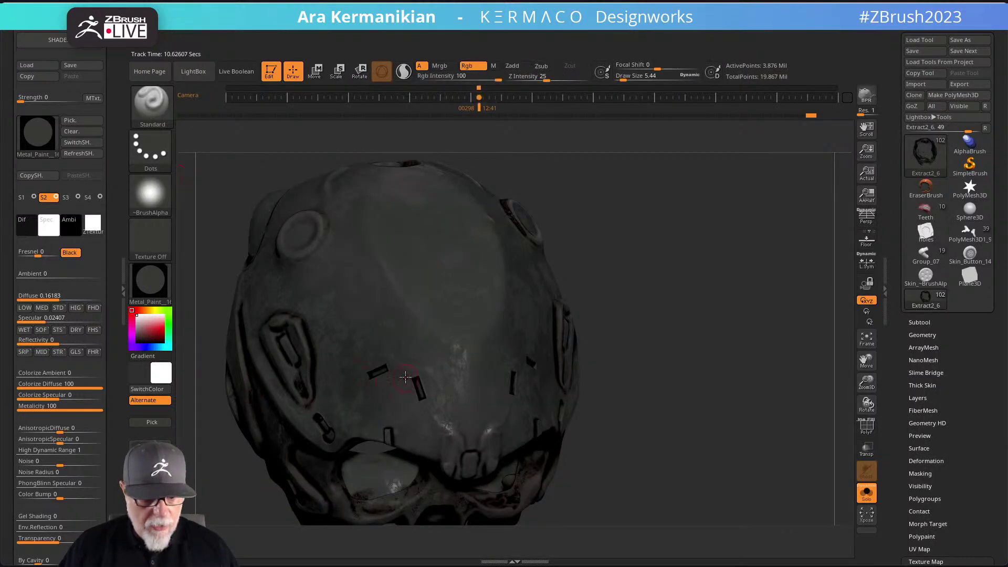
# Paint a white test dab on the helmet's forehead and undo it.
pyautogui.moveTo(460, 358); pyautogui.dragTo(461, 355)
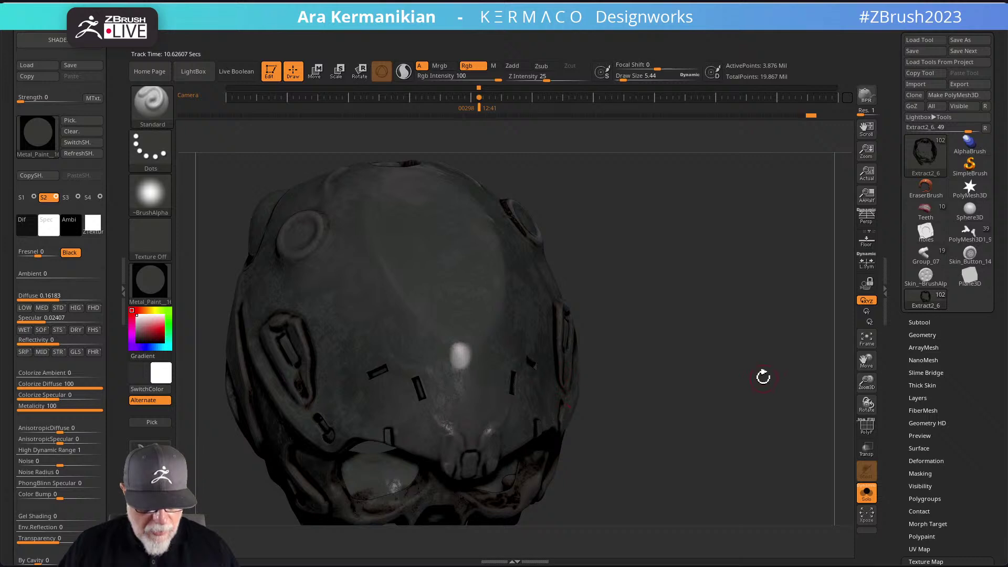
pyautogui.moveTo(765, 379); pyautogui.dragTo(735, 341)
pyautogui.hotkey('ctrl', 'z')
pyautogui.moveTo(257, 182)
pyautogui.mouseDown()
pyautogui.moveTo(241, 176)
pyautogui.moveTo(252, 166)
pyautogui.mouseUp()
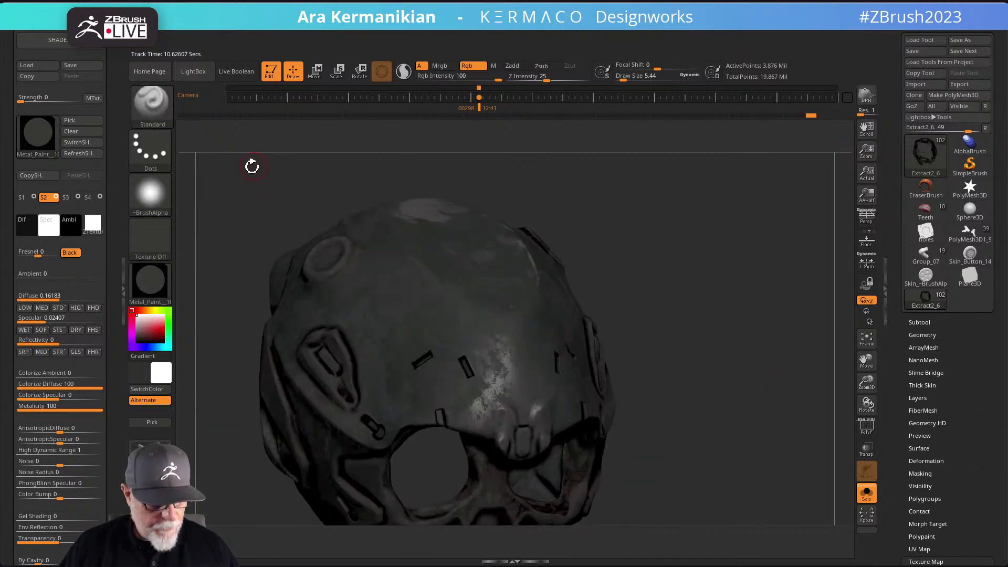
# Sample the first and second shaders' diffuse colours into the main painting colour.
pyautogui.click(22, 196)
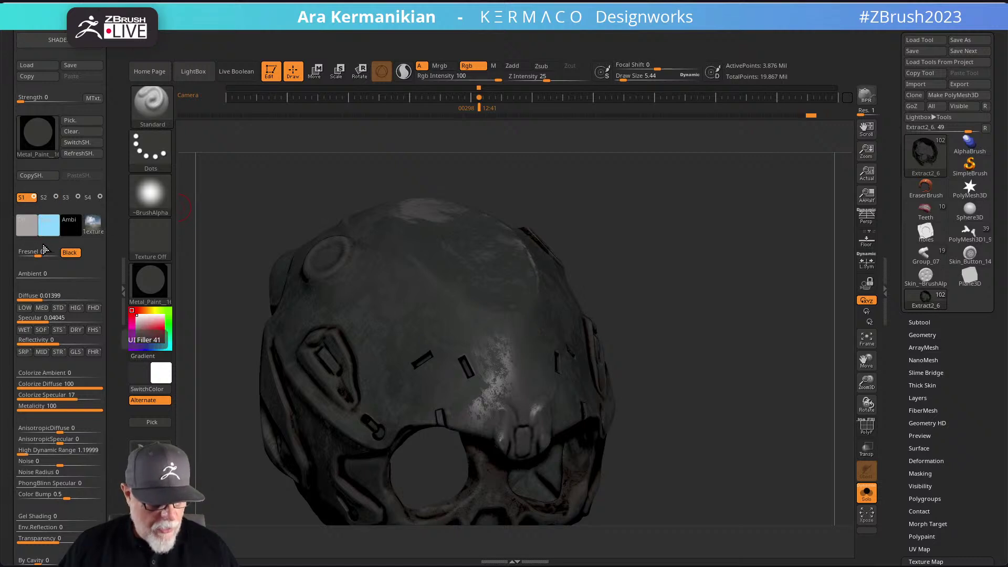
pyautogui.moveTo(157, 373)
pyautogui.mouseDown()
pyautogui.moveTo(18, 212)
pyautogui.moveTo(24, 226)
pyautogui.mouseUp()
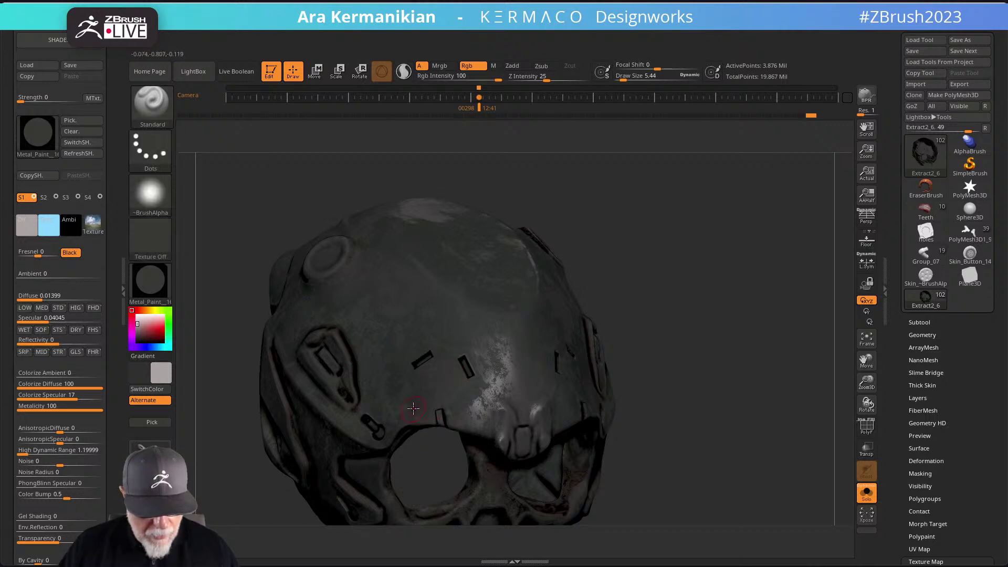
pyautogui.click(44, 197)
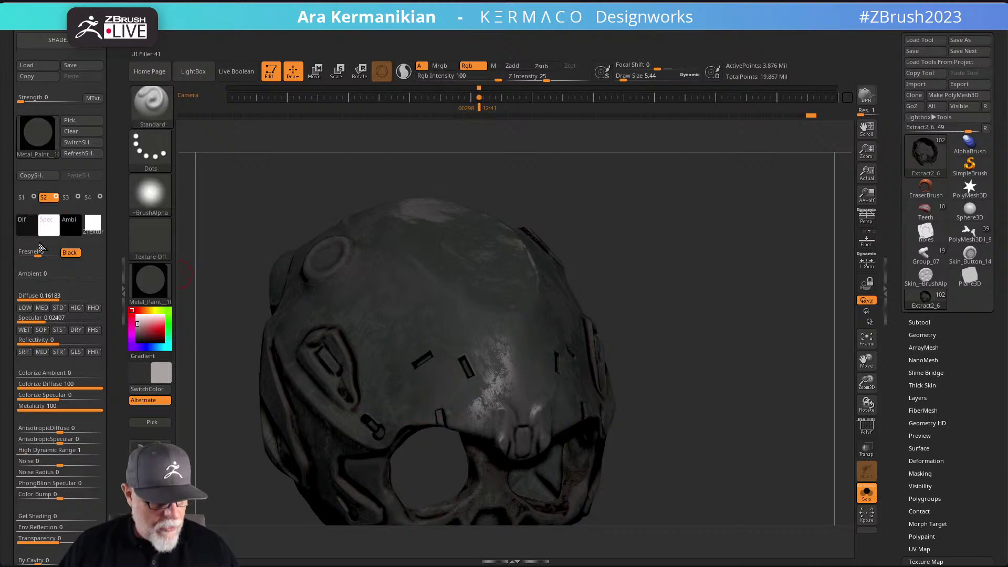
pyautogui.moveTo(30, 224)
pyautogui.mouseDown()
pyautogui.moveTo(113, 279)
pyautogui.moveTo(159, 371)
pyautogui.moveTo(30, 238)
pyautogui.mouseUp()
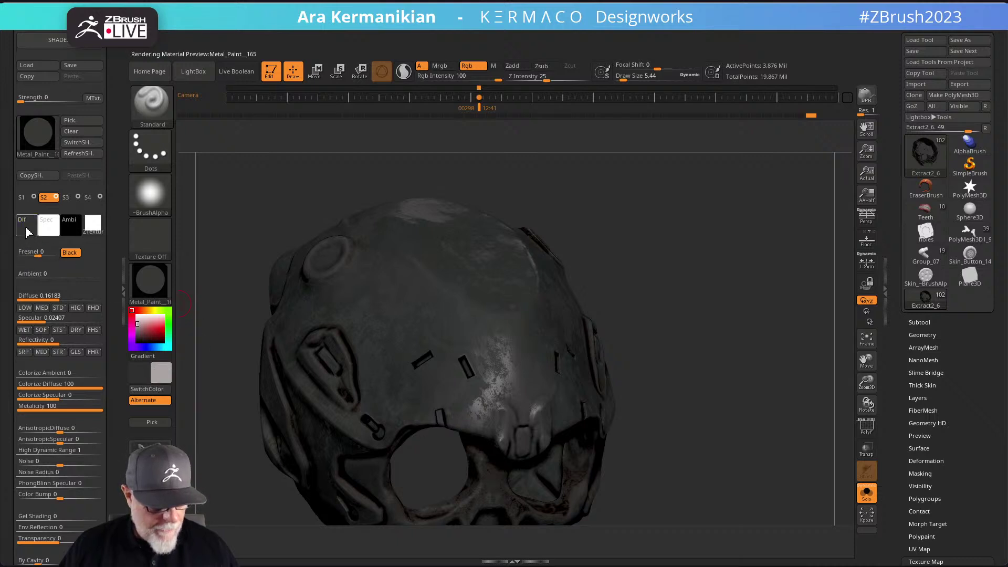
pyautogui.moveTo(162, 377); pyautogui.dragTo(26, 236)
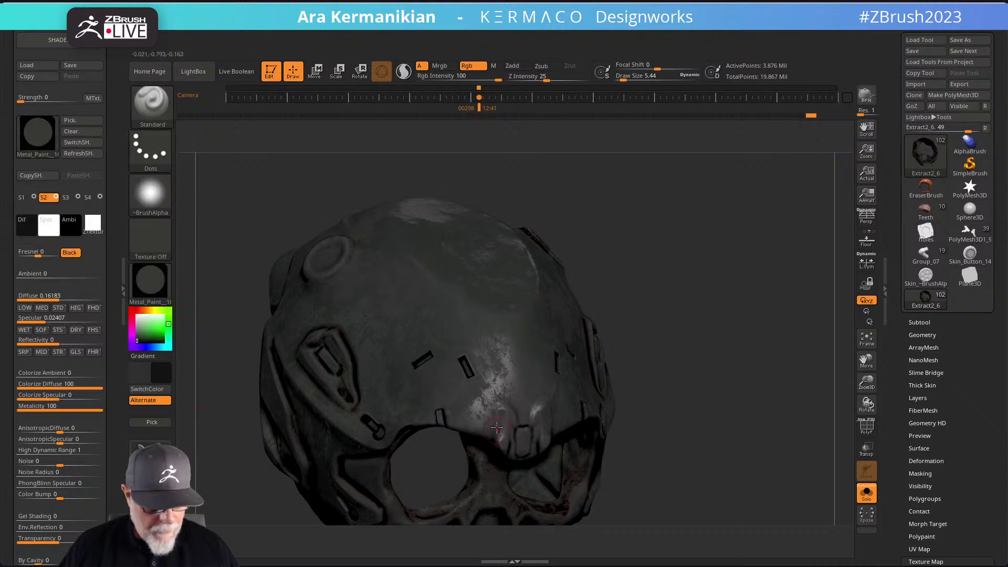
# Examine the metal finish on the isolated helmet shell's forehead, front and side from several angles.
pyautogui.moveTo(690, 355); pyautogui.dragTo(461, 240)
pyautogui.moveTo(697, 288); pyautogui.dragTo(475, 283)
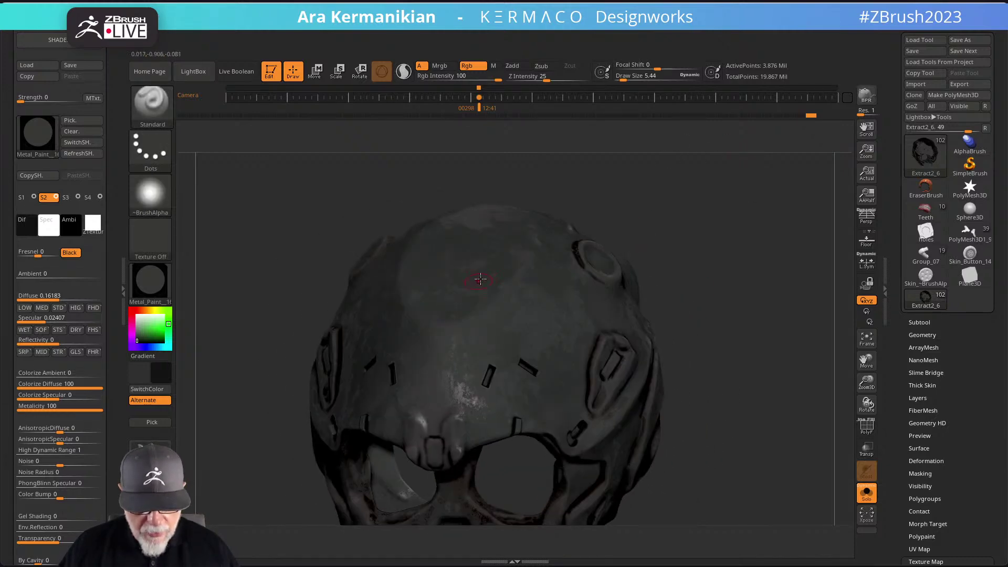
pyautogui.moveTo(699, 318); pyautogui.dragTo(445, 337)
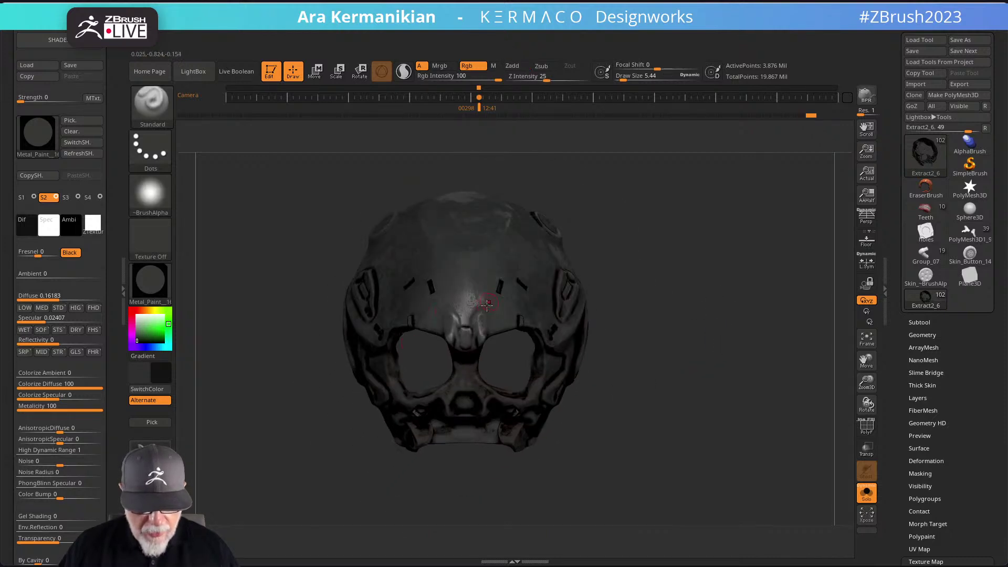
pyautogui.moveTo(644, 225); pyautogui.dragTo(497, 238)
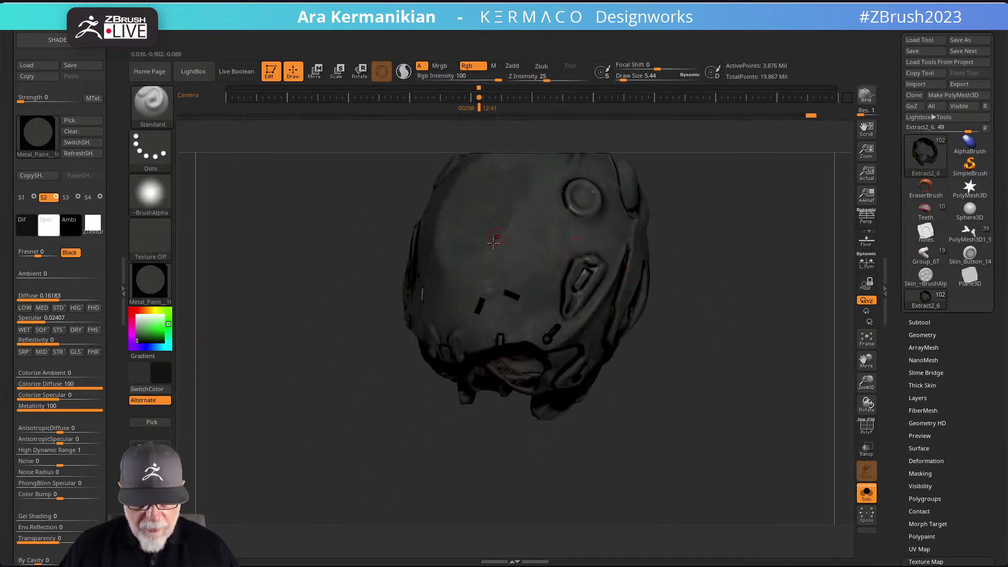
pyautogui.moveTo(682, 273); pyautogui.dragTo(730, 336)
# Show the whole character out of solo mode and set the main painting colour to white.
pyautogui.click(866, 494)
pyautogui.moveTo(719, 411); pyautogui.dragTo(748, 344)
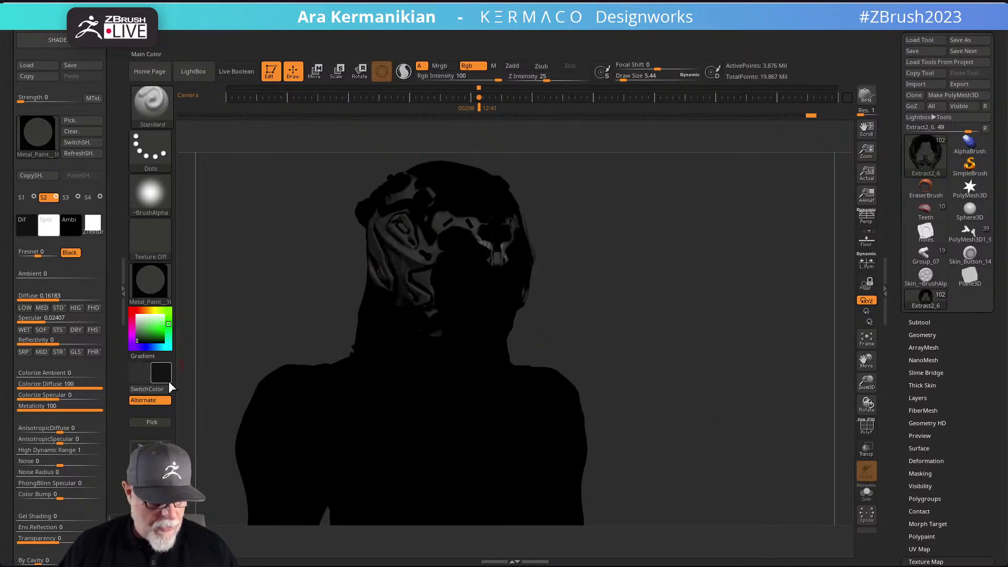
pyautogui.moveTo(143, 322); pyautogui.dragTo(128, 309)
pyautogui.moveTo(679, 358); pyautogui.dragTo(546, 267)
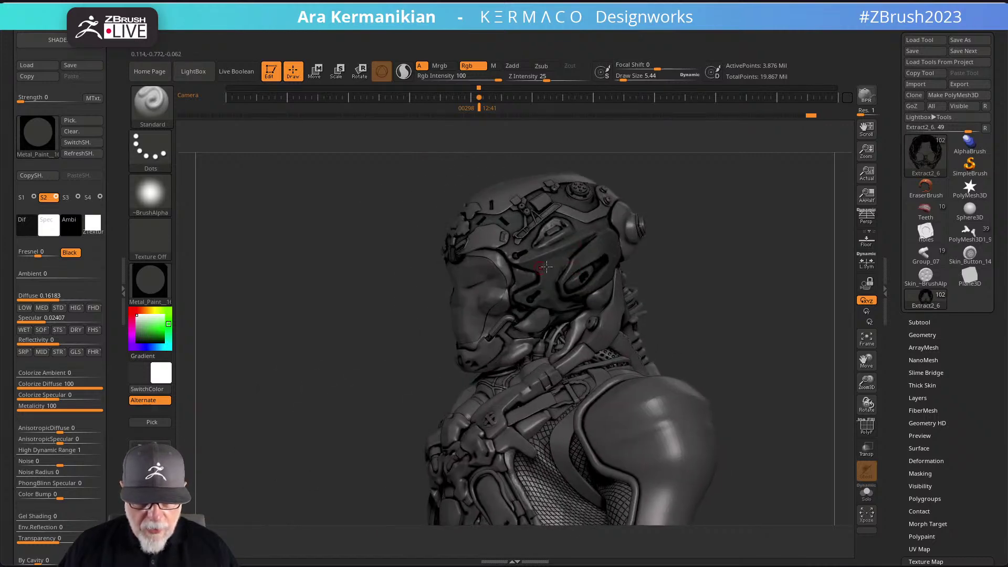
# Set the second shader's diffuse colour to dark green.
pyautogui.click(30, 221)
pyautogui.moveTo(149, 207)
pyautogui.mouseDown()
pyautogui.moveTo(115, 265)
pyautogui.moveTo(83, 273)
pyautogui.moveTo(91, 269)
pyautogui.mouseUp()
pyautogui.moveTo(274, 326); pyautogui.dragTo(757, 369)
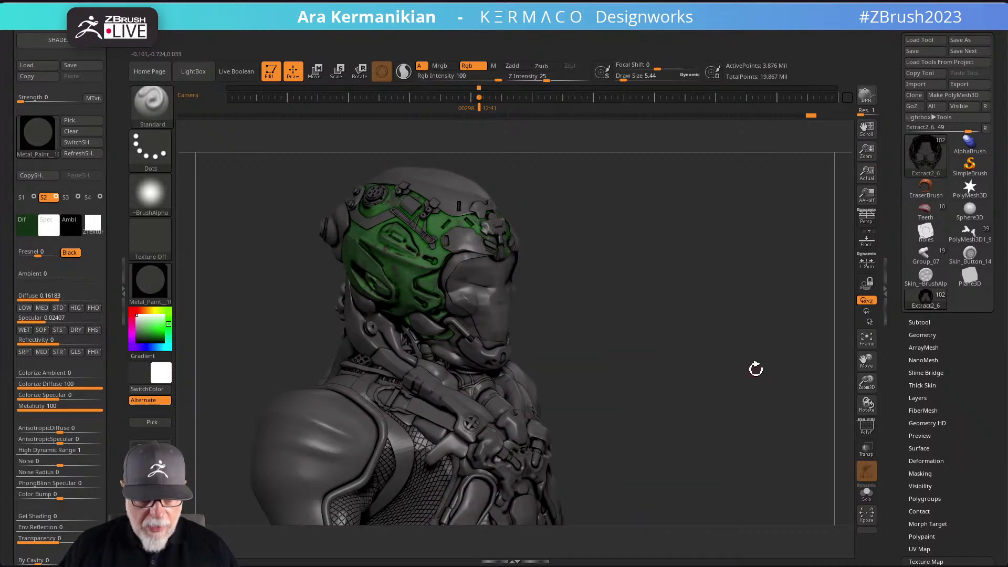
# Examine the green helmet on the full figure and close up from several angles, including a BPR render.
pyautogui.press('f')
pyautogui.moveTo(686, 360); pyautogui.dragTo(651, 359)
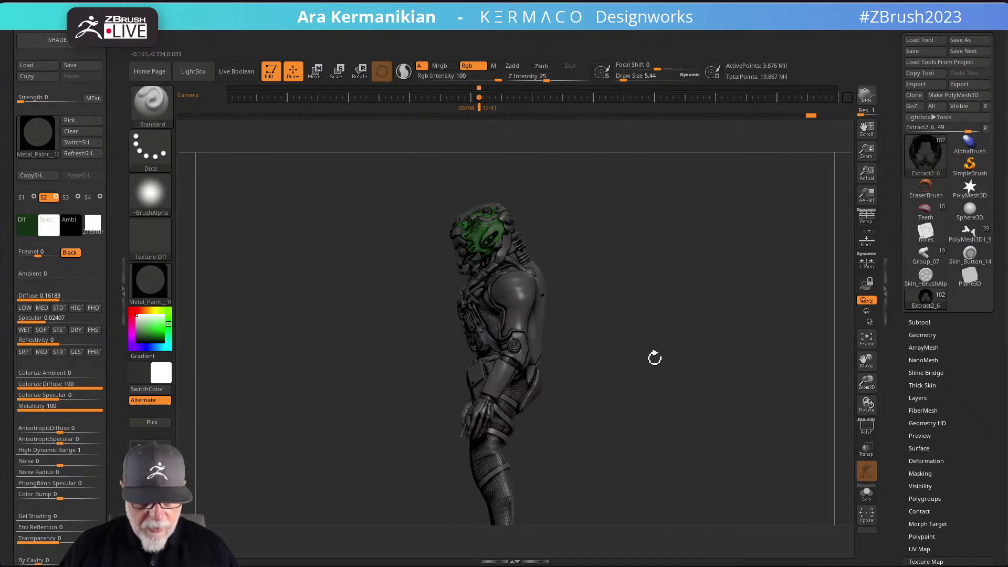
pyautogui.moveTo(709, 347); pyautogui.dragTo(523, 321)
pyautogui.moveTo(657, 329)
pyautogui.mouseDown()
pyautogui.moveTo(711, 366)
pyautogui.moveTo(540, 330)
pyautogui.moveTo(551, 288)
pyautogui.moveTo(637, 398)
pyautogui.moveTo(659, 450)
pyautogui.moveTo(704, 367)
pyautogui.moveTo(688, 375)
pyautogui.moveTo(711, 365)
pyautogui.moveTo(675, 348)
pyautogui.moveTo(708, 345)
pyautogui.mouseUp()
pyautogui.click(871, 102)
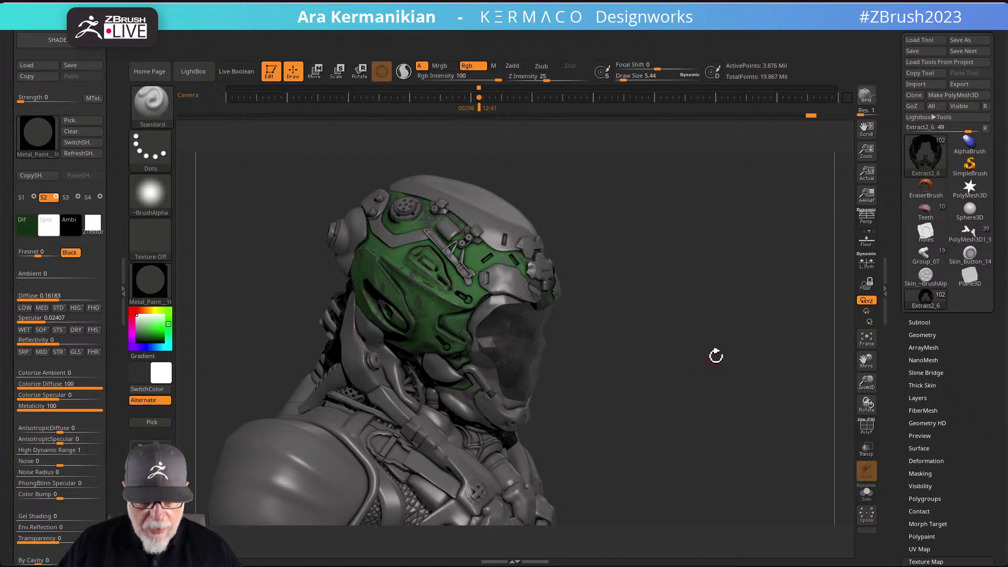
pyautogui.moveTo(718, 351)
pyautogui.mouseDown()
pyautogui.moveTo(697, 353)
pyautogui.moveTo(722, 366)
pyautogui.moveTo(724, 353)
pyautogui.moveTo(747, 355)
pyautogui.moveTo(735, 359)
pyautogui.mouseUp()
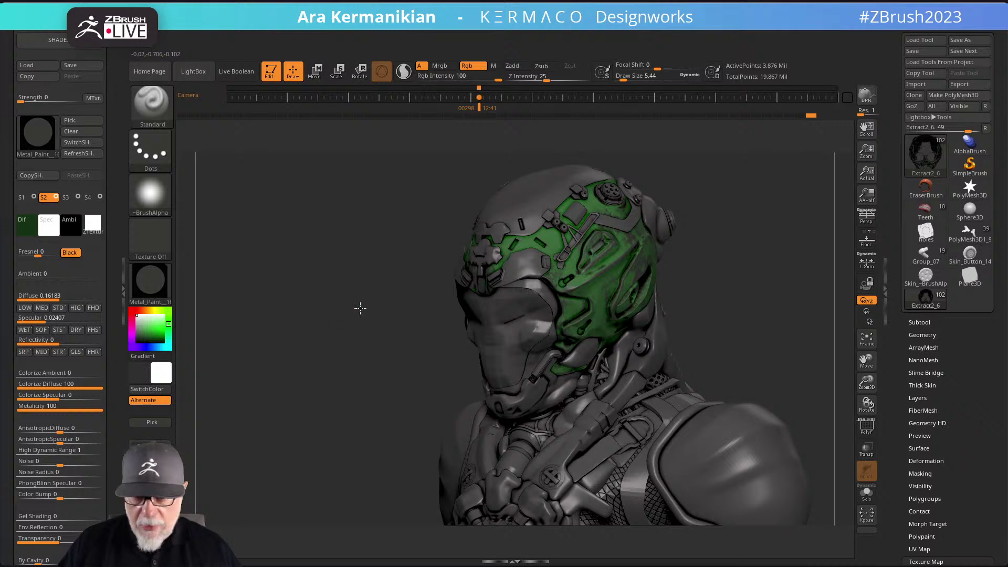
pyautogui.moveTo(378, 299); pyautogui.dragTo(378, 302)
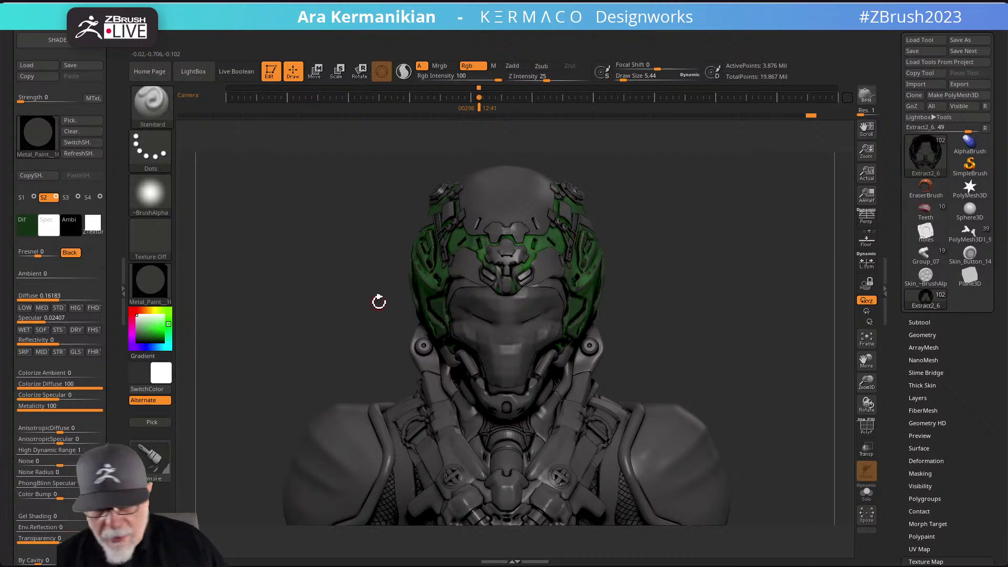
pyautogui.moveTo(716, 312)
pyautogui.mouseDown()
pyautogui.moveTo(710, 288)
pyautogui.moveTo(546, 237)
pyautogui.moveTo(473, 190)
pyautogui.mouseUp()
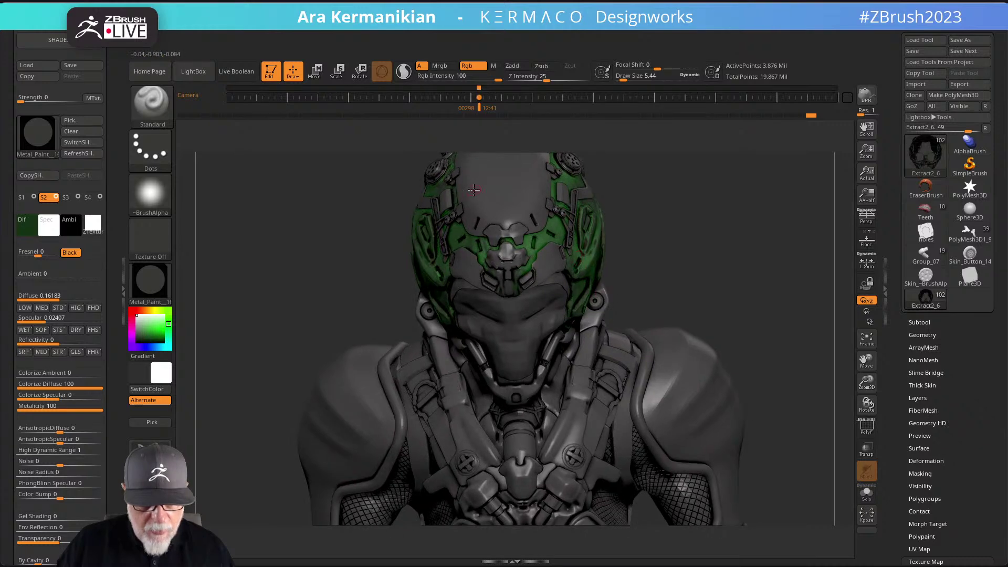
pyautogui.moveTo(649, 253)
pyautogui.mouseDown()
pyautogui.moveTo(699, 315)
pyautogui.moveTo(708, 409)
pyautogui.mouseUp()
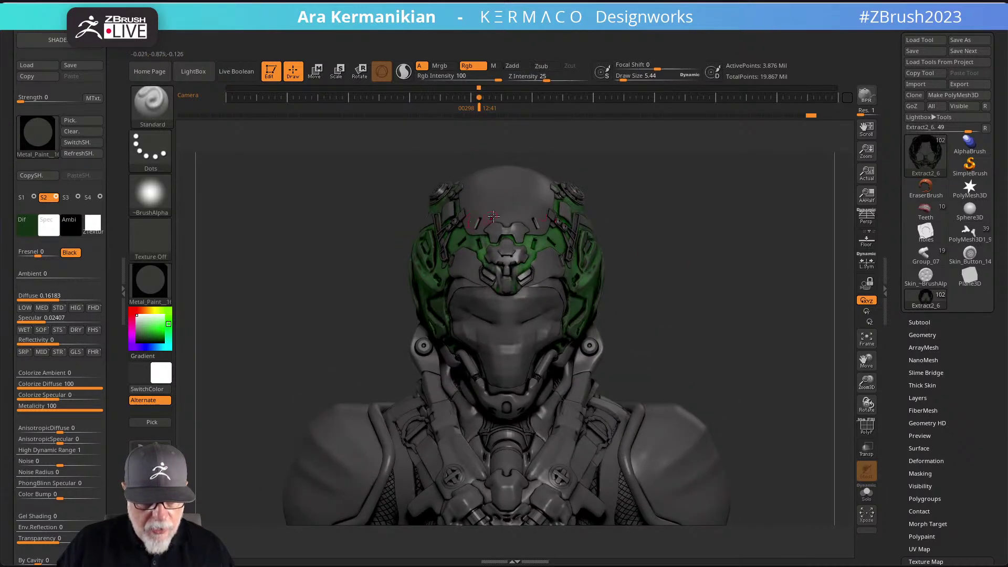
# Adjust the second shader's diffuse colour to a muted dark green, RGB 28, 65, 28.
pyautogui.click(36, 230)
pyautogui.moveTo(99, 270)
pyautogui.mouseDown()
pyautogui.moveTo(62, 274)
pyautogui.moveTo(85, 272)
pyautogui.mouseUp()
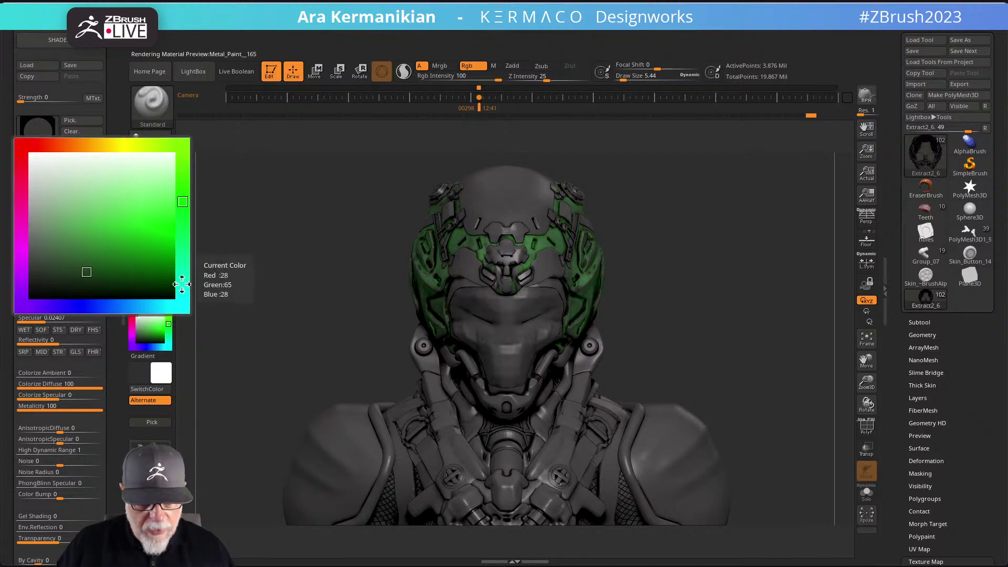
pyautogui.moveTo(320, 299); pyautogui.dragTo(195, 255)
# Set the second shader's diffuse colour to near-white.
pyautogui.click(30, 239)
pyautogui.moveTo(40, 214)
pyautogui.mouseDown()
pyautogui.moveTo(56, 203)
pyautogui.moveTo(81, 216)
pyautogui.moveTo(72, 172)
pyautogui.moveTo(52, 167)
pyautogui.mouseUp()
pyautogui.moveTo(636, 306)
pyautogui.mouseDown()
pyautogui.moveTo(760, 338)
pyautogui.moveTo(716, 329)
pyautogui.moveTo(623, 347)
pyautogui.moveTo(720, 333)
pyautogui.moveTo(614, 299)
pyautogui.moveTo(563, 301)
pyautogui.moveTo(619, 286)
pyautogui.moveTo(598, 337)
pyautogui.moveTo(670, 336)
pyautogui.mouseUp()
# Examine the near-white helmet from the side and front with a BPR render, and at full-figure distance.
pyautogui.press('f')
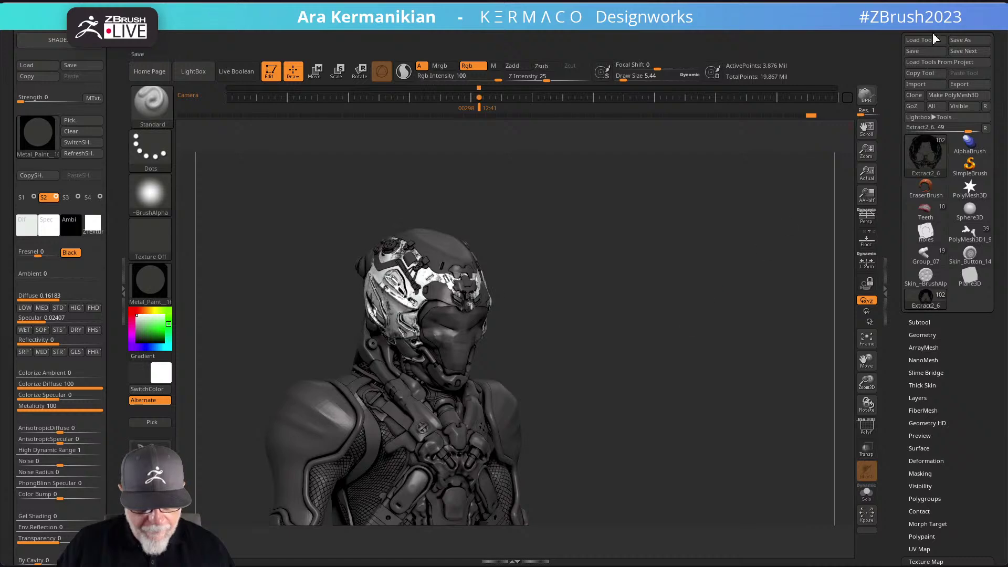
pyautogui.moveTo(723, 247)
pyautogui.mouseDown()
pyautogui.moveTo(692, 254)
pyautogui.moveTo(665, 282)
pyautogui.moveTo(687, 325)
pyautogui.moveTo(714, 288)
pyautogui.moveTo(693, 292)
pyautogui.moveTo(719, 289)
pyautogui.mouseUp()
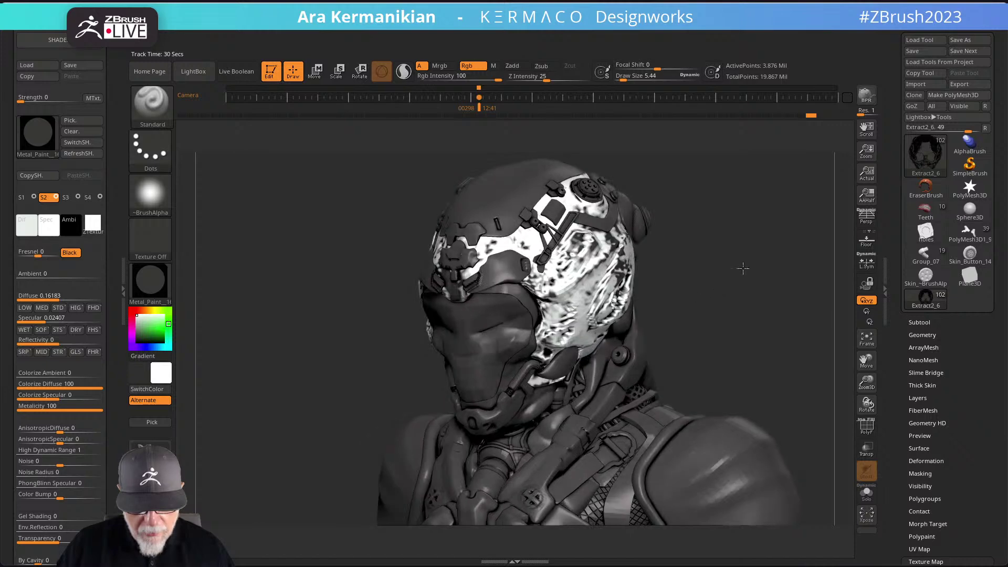
pyautogui.click(866, 97)
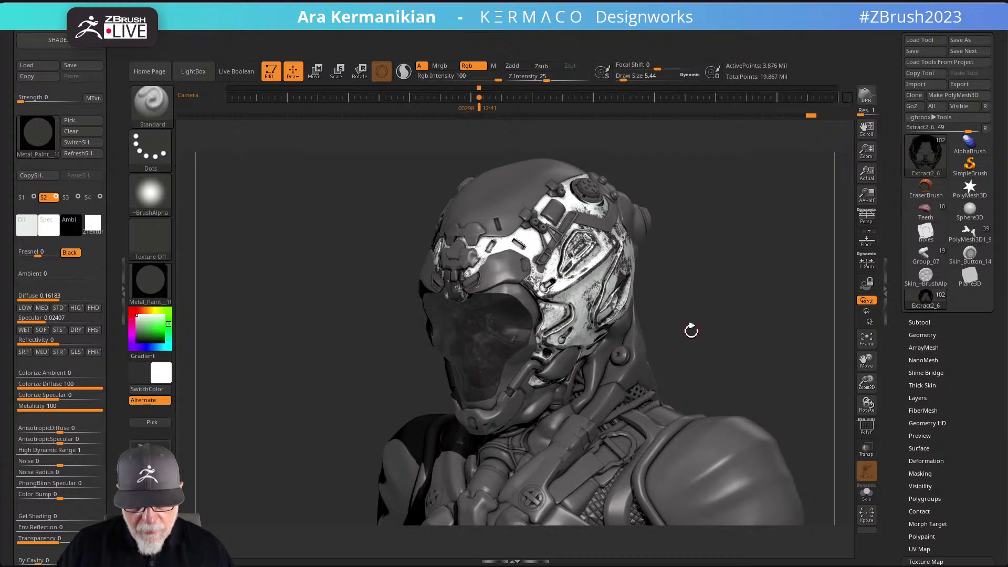
pyautogui.moveTo(690, 333); pyautogui.dragTo(718, 373)
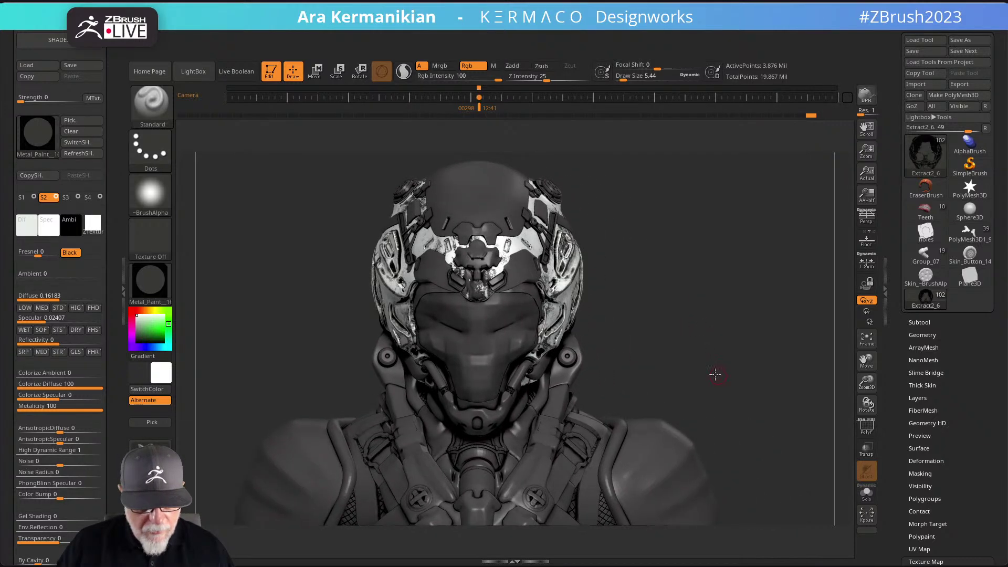
pyautogui.keyDown('alt'); pyautogui.moveTo(652, 367); pyautogui.dragTo(541, 339); pyautogui.keyUp('alt')
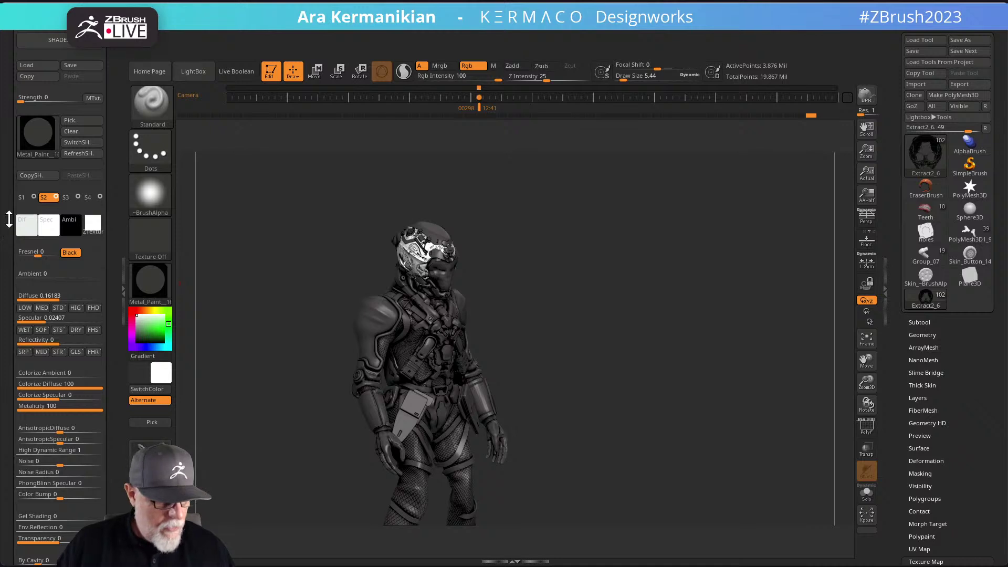
# Try bright green, RGB 130, 253, 130, blue, RGB 130, 154, 253, and light cyan as the second shader's diffuse colour.
pyautogui.click(23, 231)
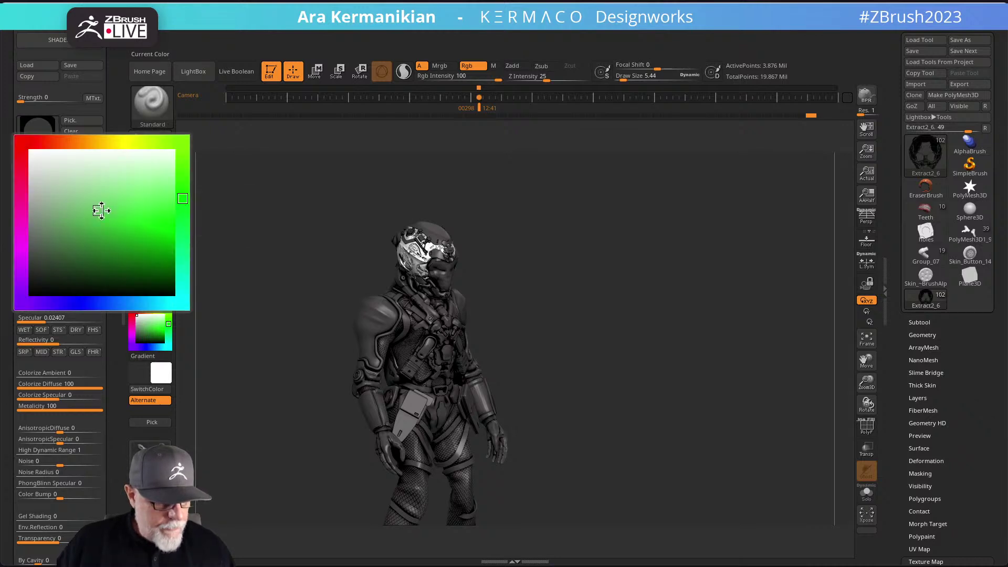
pyautogui.moveTo(107, 212)
pyautogui.mouseDown()
pyautogui.moveTo(149, 227)
pyautogui.moveTo(188, 219)
pyautogui.moveTo(187, 198)
pyautogui.moveTo(165, 192)
pyautogui.moveTo(170, 186)
pyautogui.mouseUp()
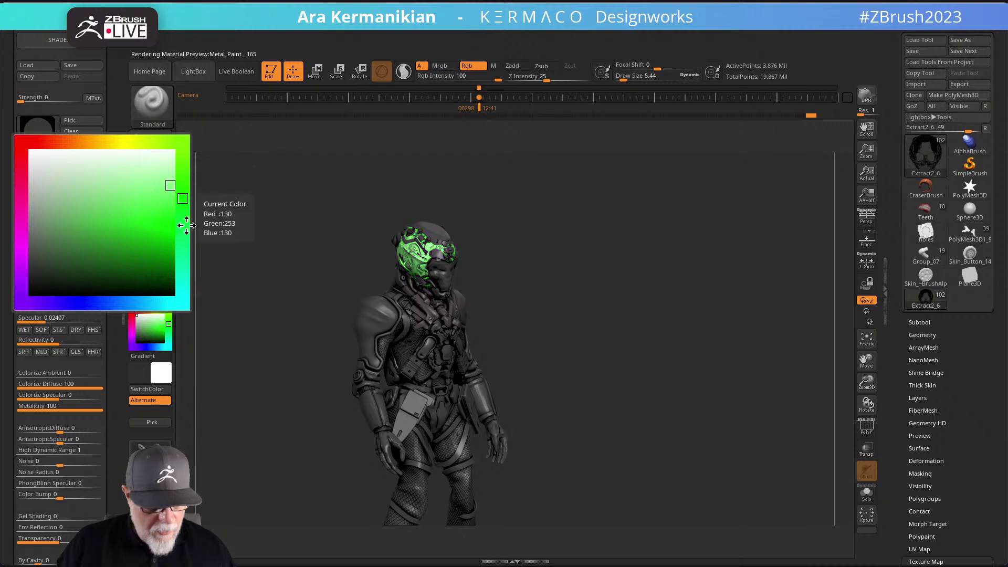
pyautogui.click(97, 301)
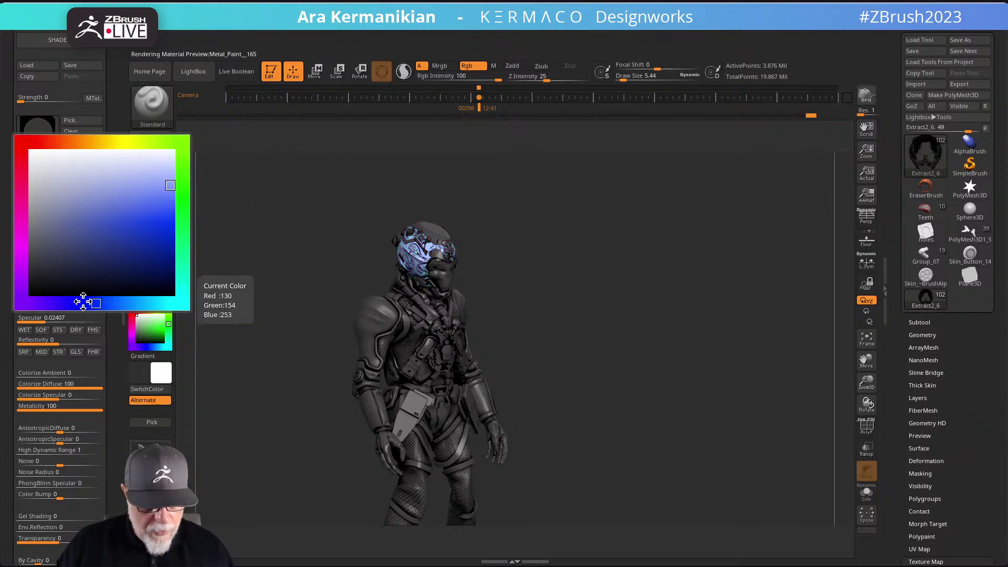
pyautogui.moveTo(103, 297); pyautogui.dragTo(166, 302)
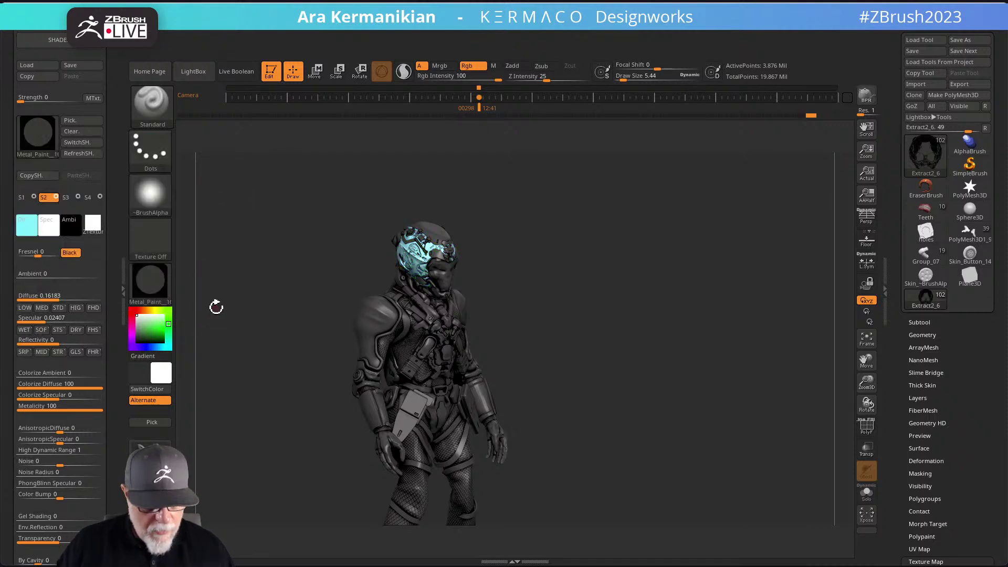
# Set the second shader's diffuse colour to a dark greyish teal, about RGB 63, 83, 85.
pyautogui.click(40, 229)
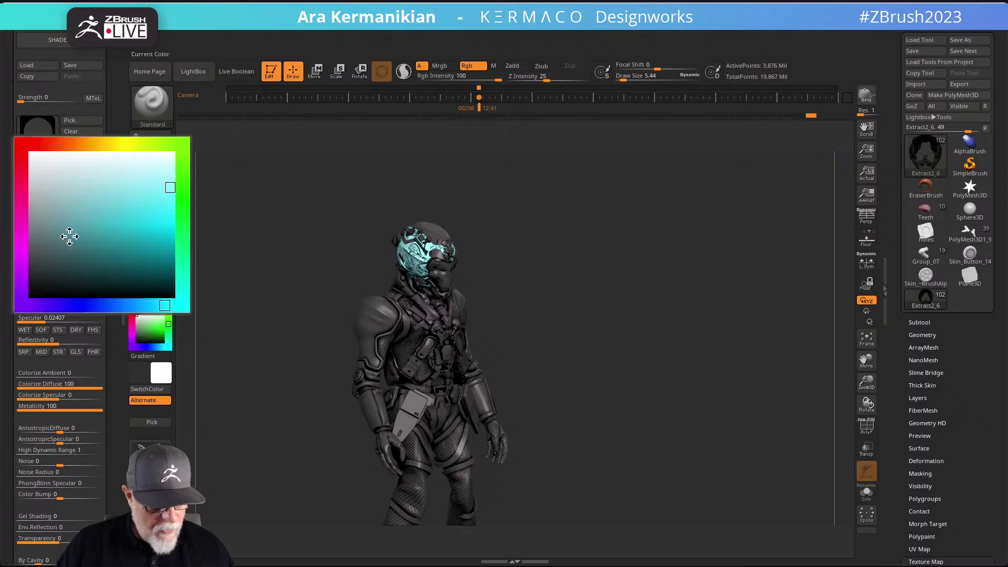
pyautogui.click(56, 257)
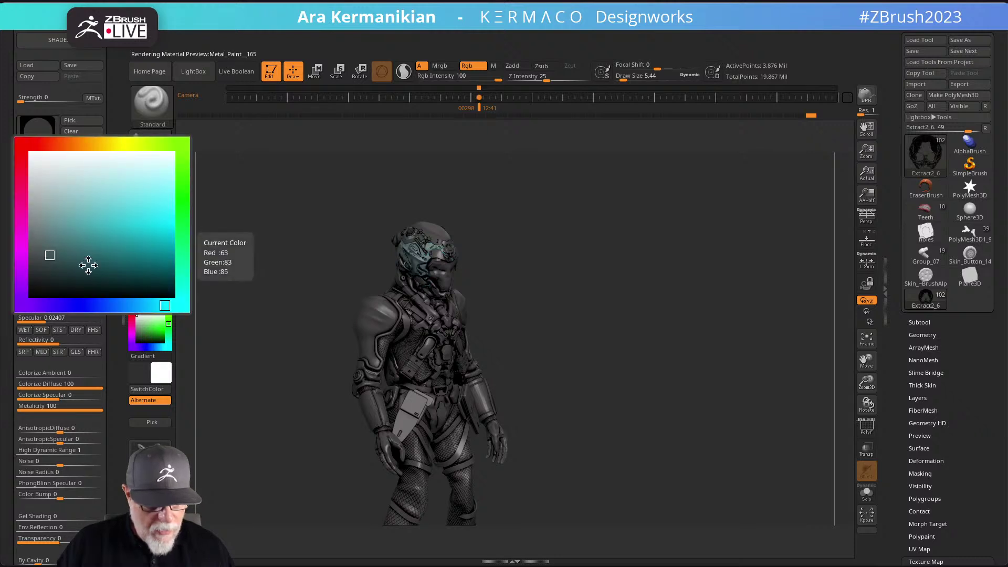
pyautogui.keyDown('ctrl'); pyautogui.moveTo(315, 299); pyautogui.dragTo(266, 292, button='right'); pyautogui.keyUp('ctrl')
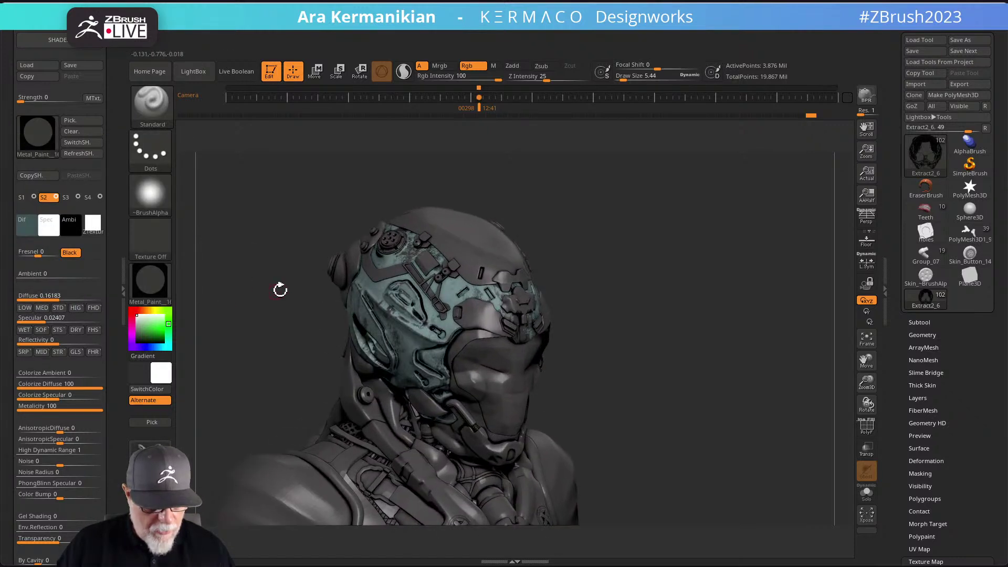
# Copy the second shader's teal diffuse colour to its specular colour and lighten it to a pale greyish teal.
pyautogui.moveTo(50, 231); pyautogui.dragTo(26, 228)
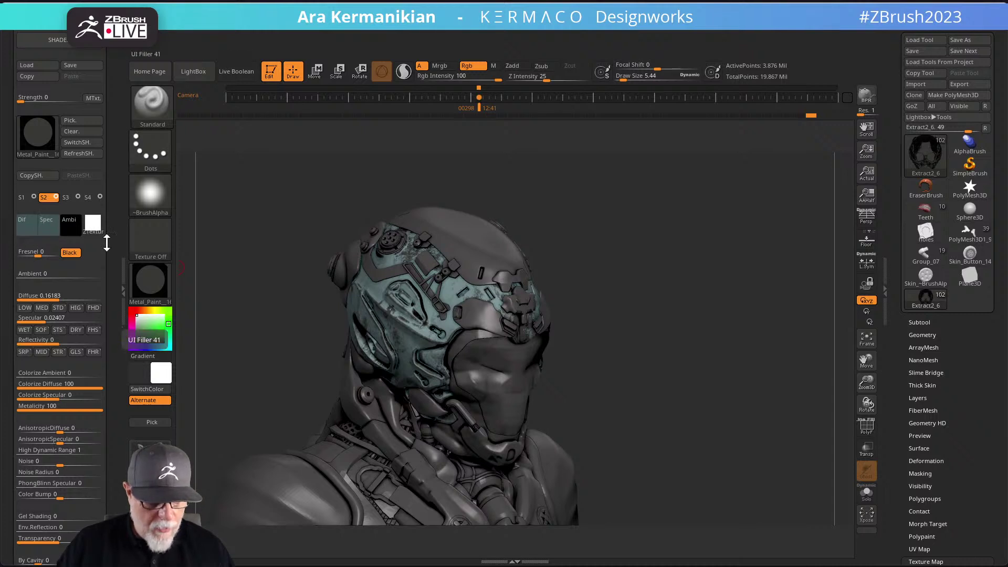
pyautogui.click(52, 224)
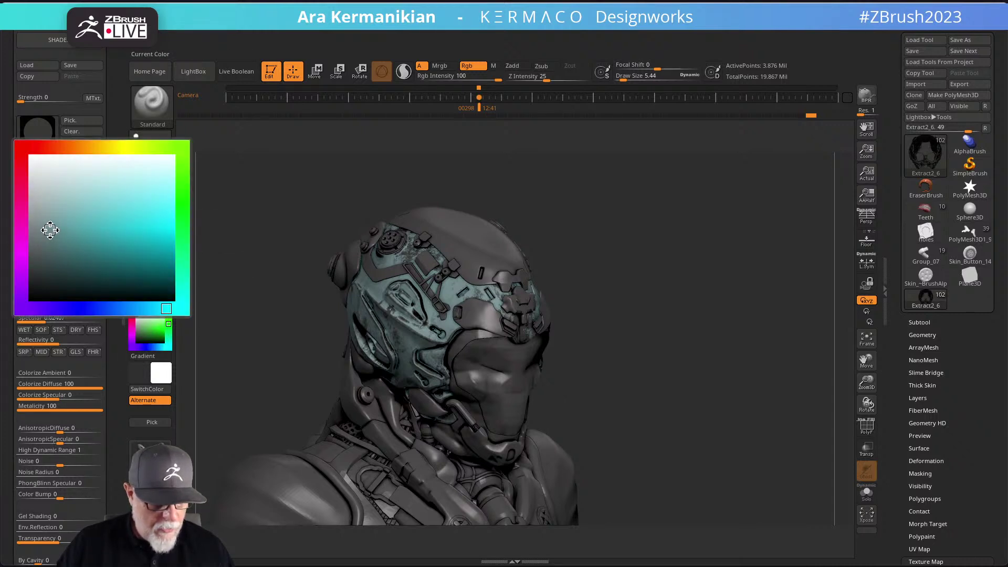
pyautogui.click(79, 205)
# Examine the teal helmet from the front and sides, at bust and half-figure distance, with a BPR render.
pyautogui.moveTo(652, 317); pyautogui.dragTo(686, 317)
pyautogui.moveTo(723, 288)
pyautogui.mouseDown()
pyautogui.moveTo(693, 279)
pyautogui.moveTo(686, 295)
pyautogui.moveTo(737, 292)
pyautogui.mouseUp()
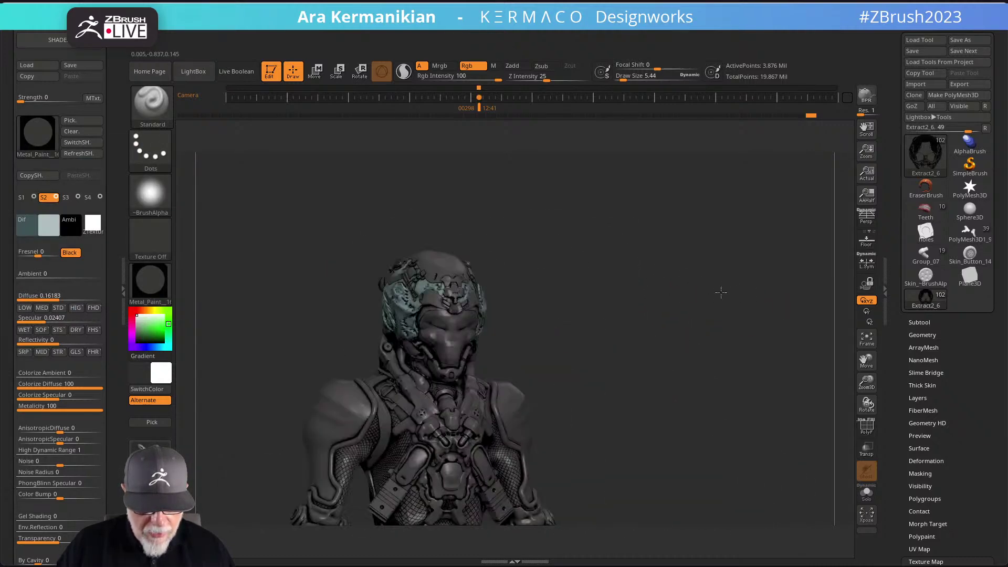
pyautogui.moveTo(623, 278)
pyautogui.mouseDown()
pyautogui.moveTo(711, 285)
pyautogui.moveTo(734, 271)
pyautogui.moveTo(711, 270)
pyautogui.moveTo(767, 288)
pyautogui.moveTo(705, 256)
pyautogui.moveTo(743, 241)
pyautogui.mouseUp()
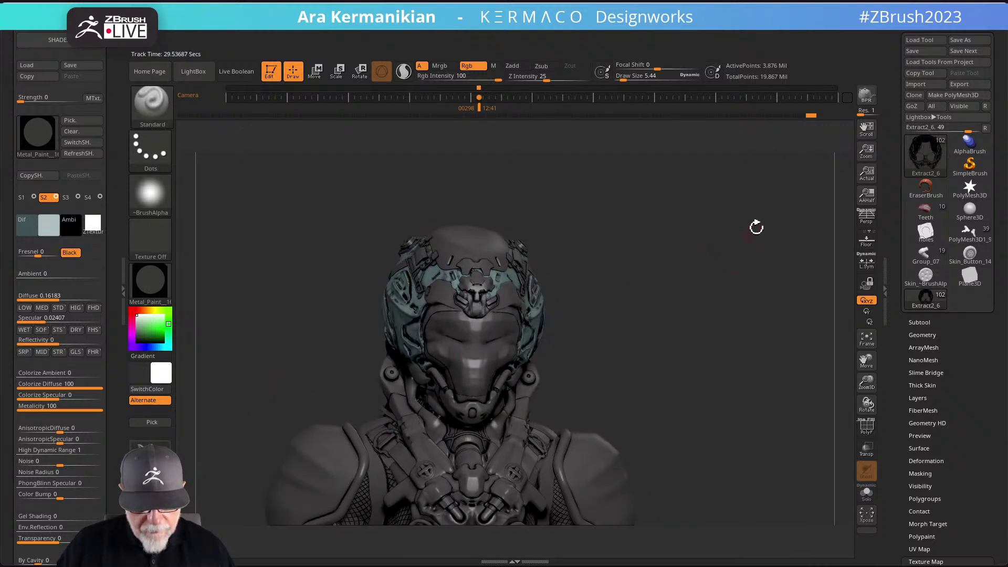
pyautogui.click(866, 95)
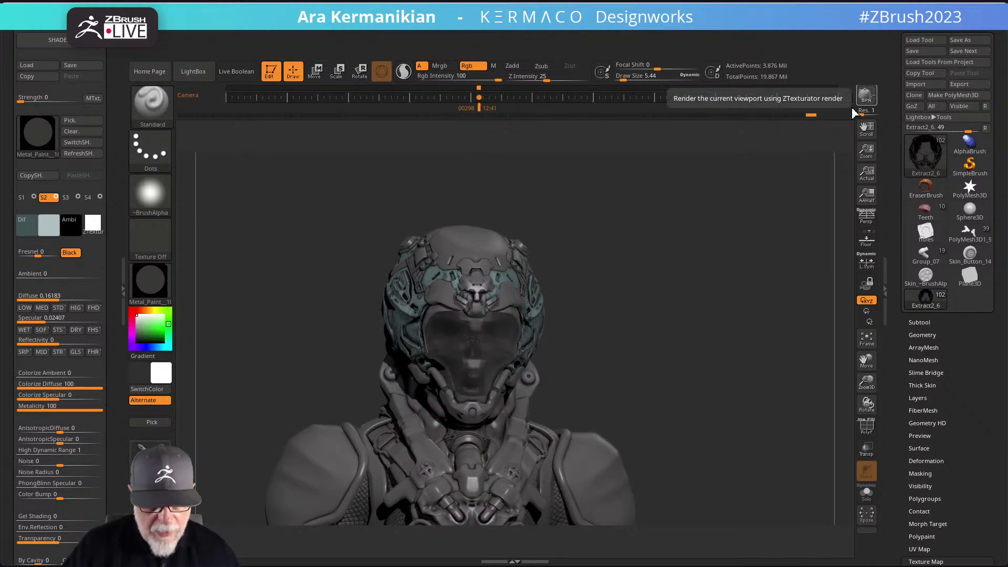
pyautogui.moveTo(586, 310); pyautogui.dragTo(739, 283)
pyautogui.moveTo(712, 217); pyautogui.dragTo(782, 247)
pyautogui.moveTo(653, 228); pyautogui.dragTo(349, 211)
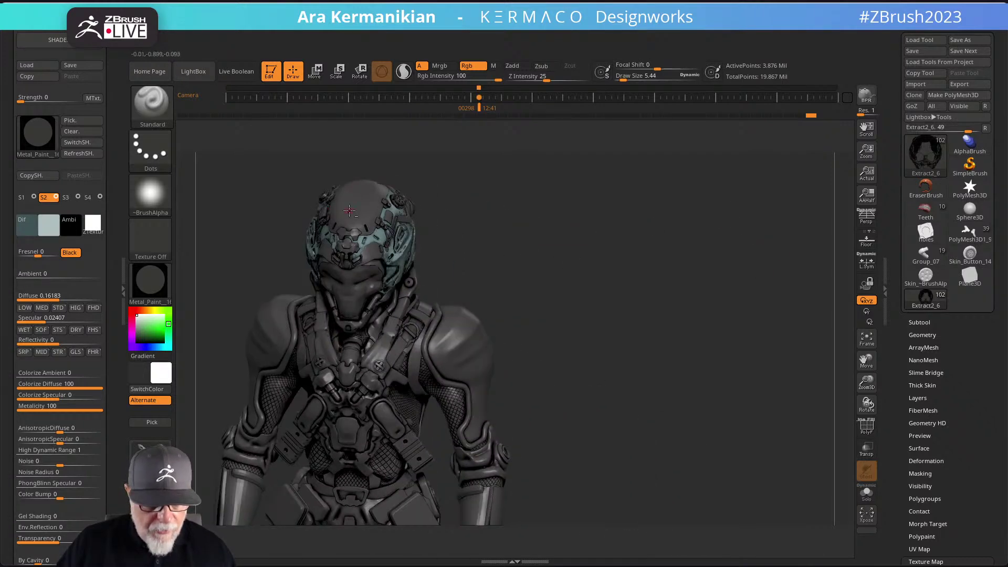
pyautogui.moveTo(563, 239); pyautogui.dragTo(666, 270)
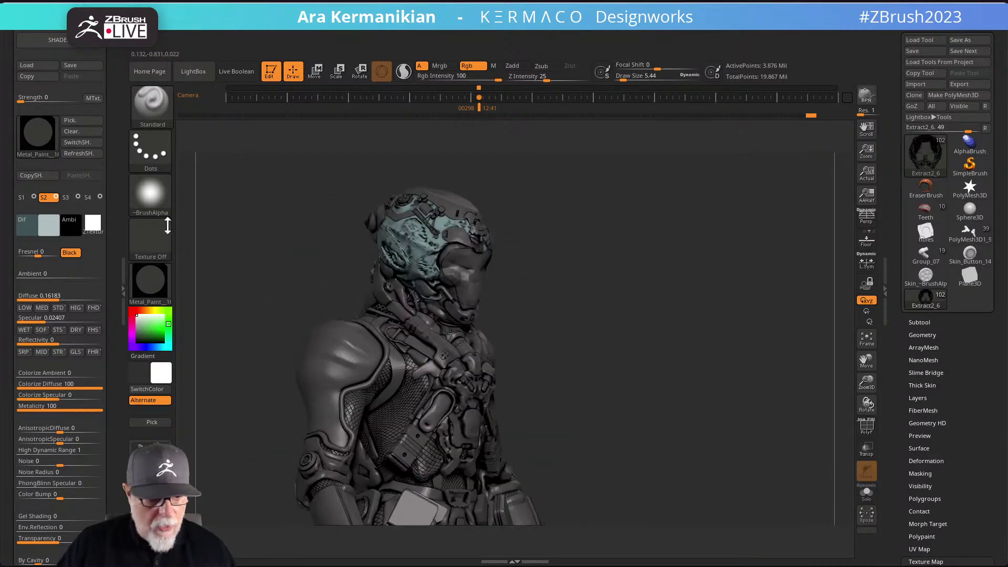
# Review ZTexturator's ZTmixer slot settings and the helmet's shader settings.
pyautogui.moveTo(114, 145); pyautogui.dragTo(115, 63)
pyautogui.click(30, 177)
pyautogui.moveTo(58, 229); pyautogui.dragTo(53, 294)
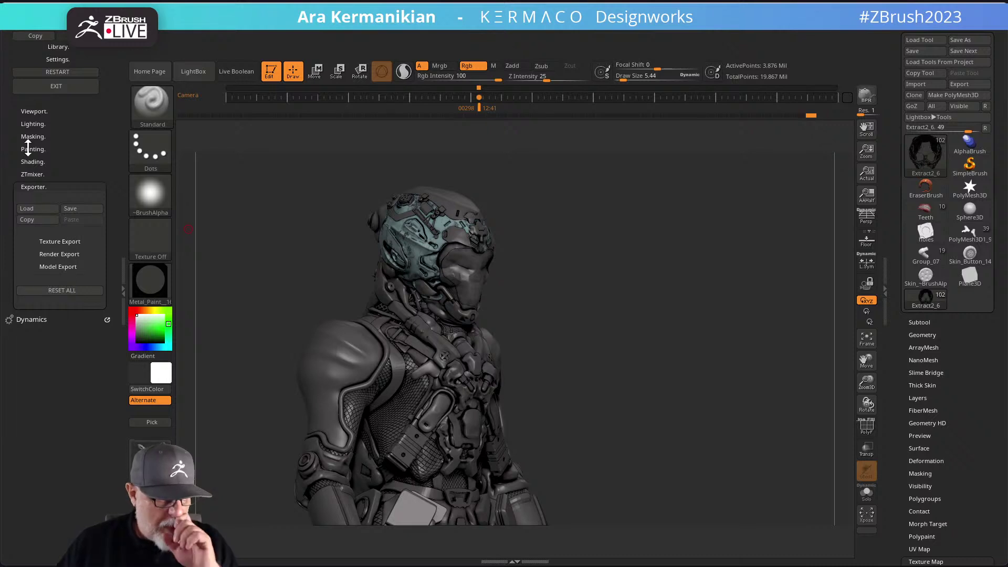
pyautogui.click(33, 174)
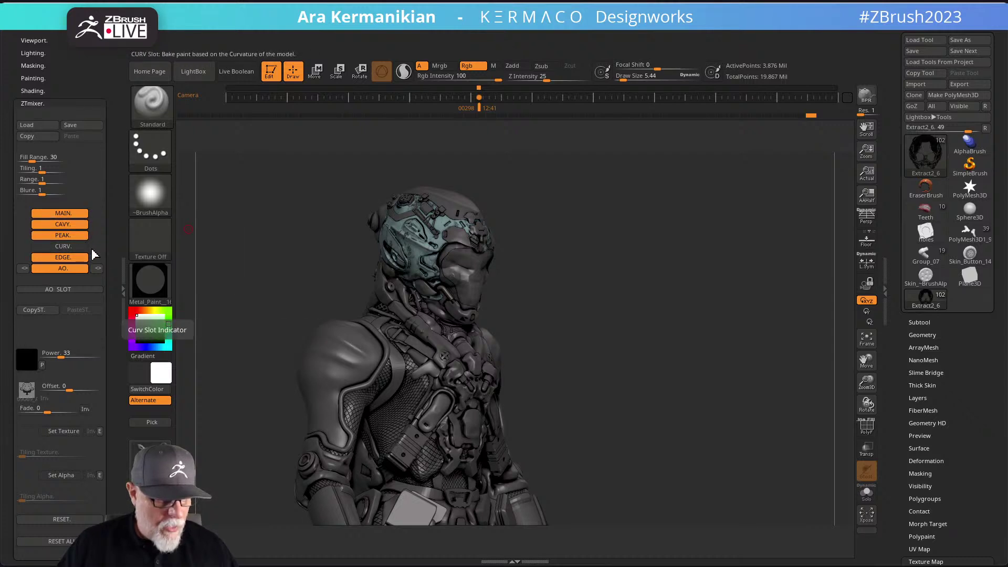
pyautogui.moveTo(26, 391)
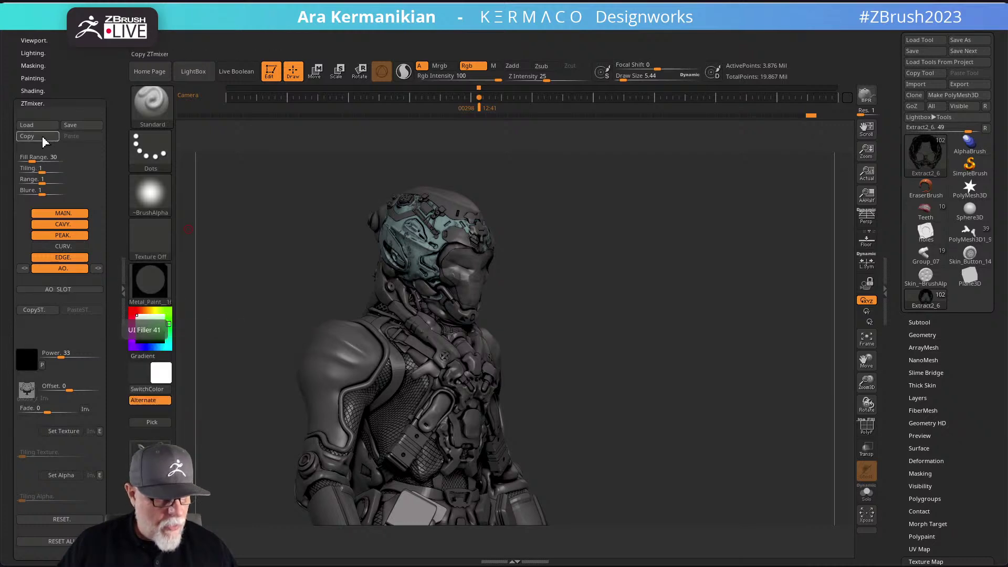
pyautogui.click(34, 103)
pyautogui.click(34, 90)
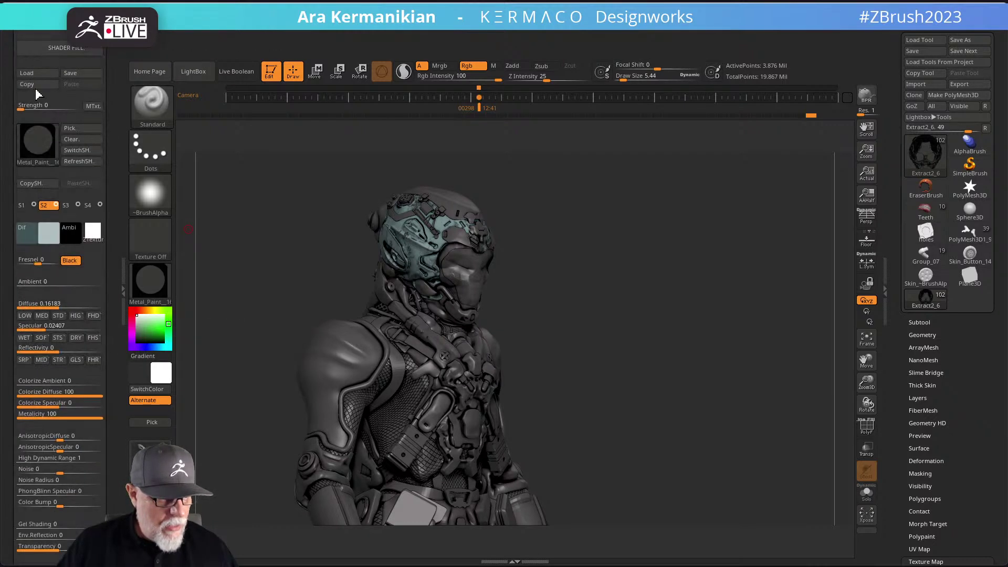
pyautogui.moveTo(111, 127); pyautogui.dragTo(100, 206)
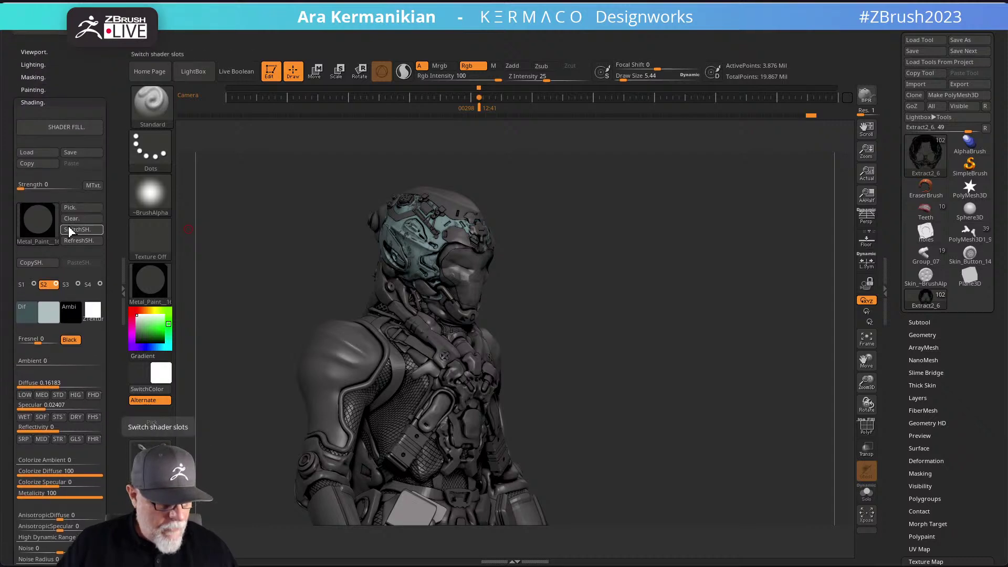
# Review ZTexturator's painting, lighting and viewport settings, and look at the figure from the back and front.
pyautogui.click(37, 101)
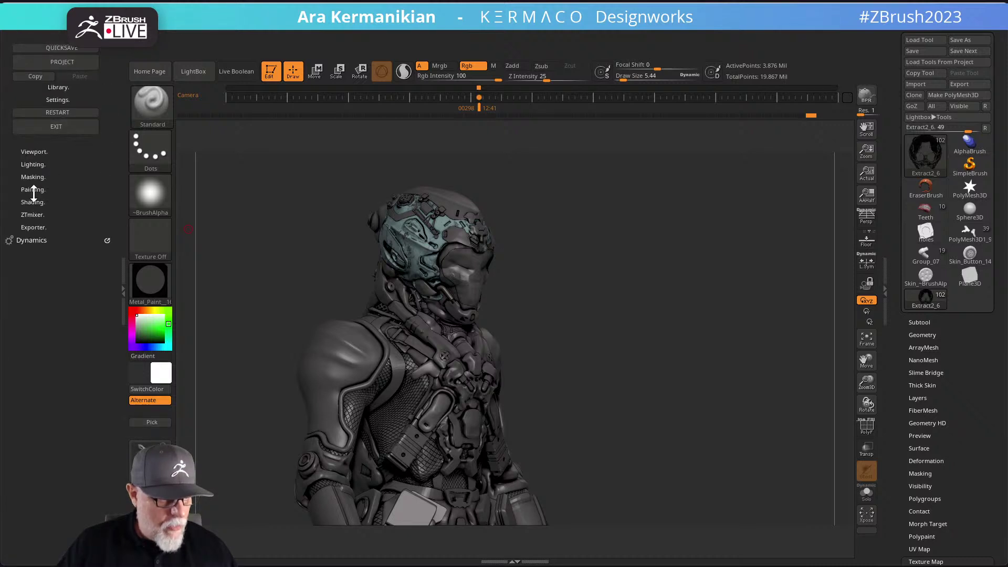
pyautogui.click(33, 191)
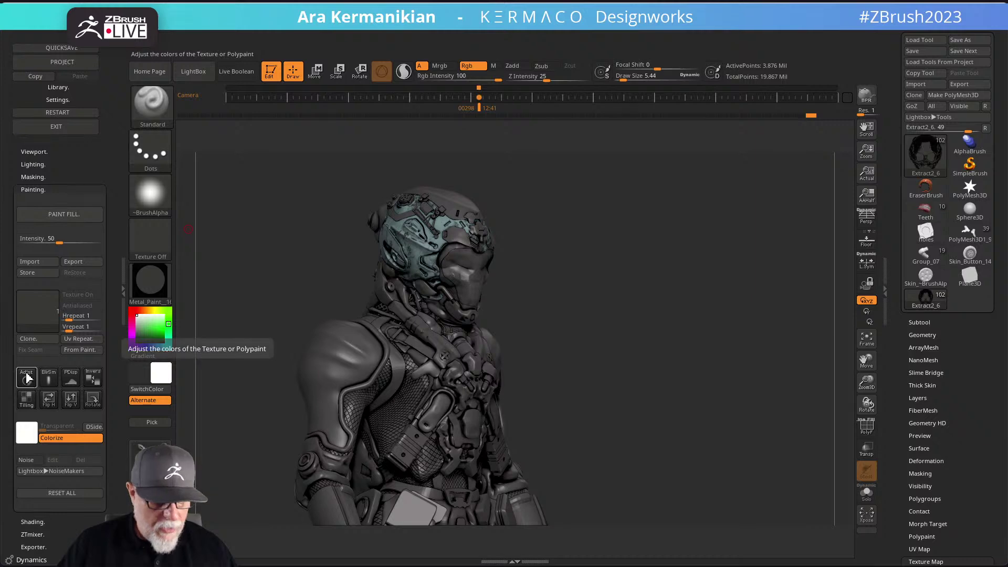
pyautogui.moveTo(299, 248); pyautogui.dragTo(268, 331)
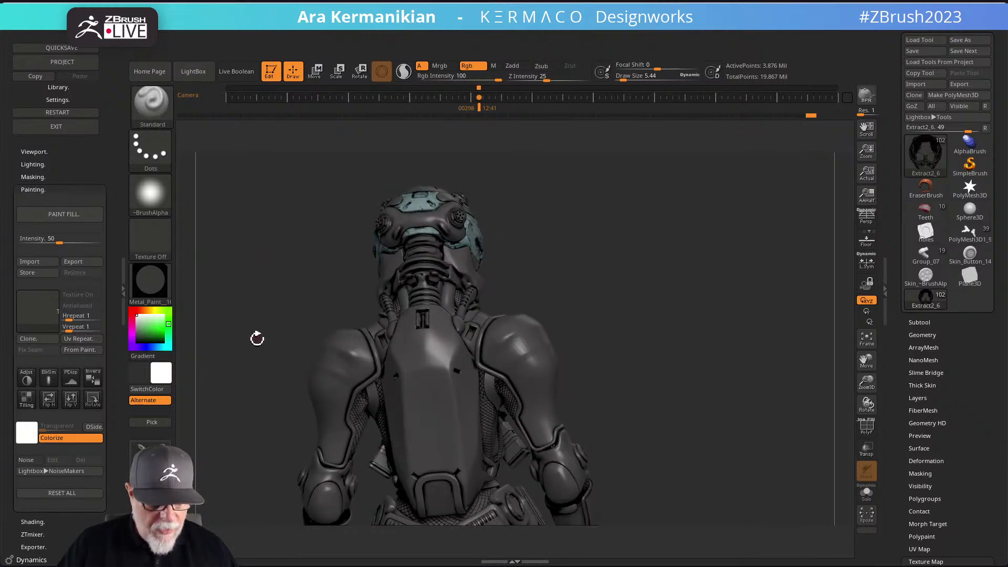
pyautogui.moveTo(296, 287)
pyautogui.mouseDown()
pyautogui.moveTo(209, 349)
pyautogui.moveTo(266, 341)
pyautogui.moveTo(206, 338)
pyautogui.mouseUp()
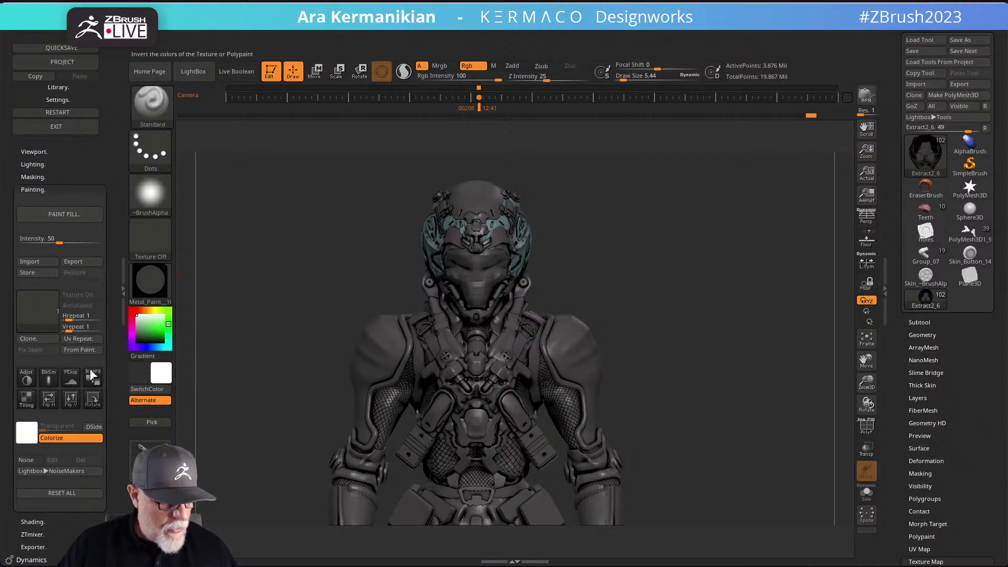
pyautogui.click(32, 164)
pyautogui.click(32, 165)
pyautogui.click(38, 151)
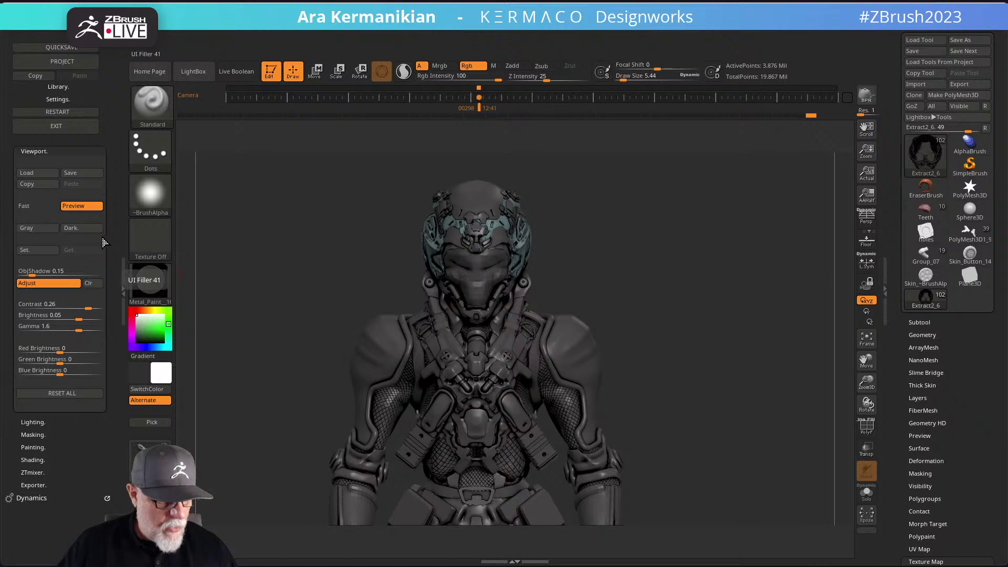
# Exit ZTexturator and return to the regular ZBrush interface.
pyautogui.moveTo(215, 242)
pyautogui.mouseDown()
pyautogui.moveTo(241, 241)
pyautogui.moveTo(744, 468)
pyautogui.moveTo(714, 472)
pyautogui.moveTo(700, 329)
pyautogui.mouseUp()
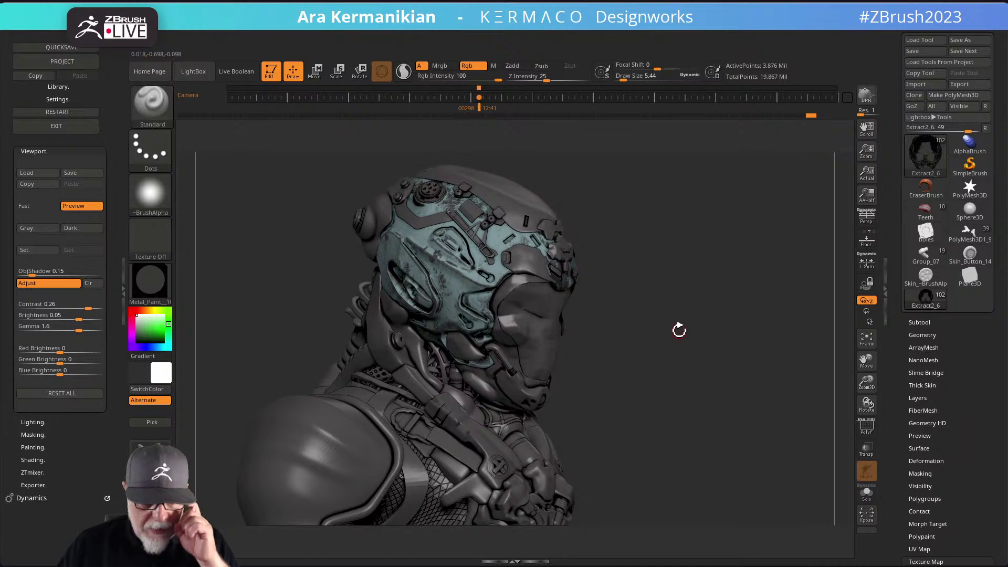
pyautogui.moveTo(674, 342); pyautogui.dragTo(740, 319)
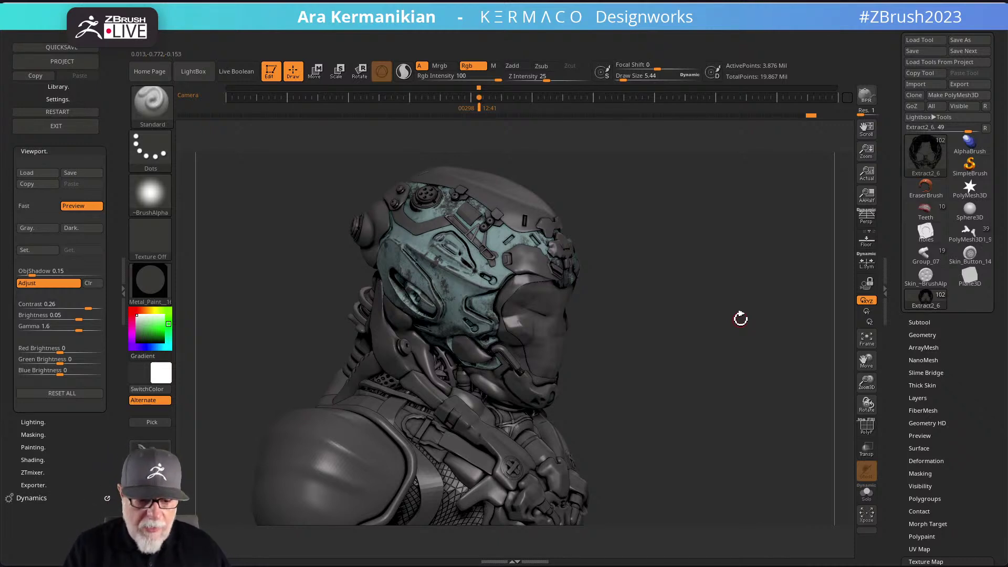
pyautogui.moveTo(691, 383)
pyautogui.mouseDown()
pyautogui.moveTo(771, 320)
pyautogui.moveTo(789, 322)
pyautogui.moveTo(777, 338)
pyautogui.moveTo(742, 338)
pyautogui.moveTo(682, 284)
pyautogui.moveTo(700, 295)
pyautogui.moveTo(593, 319)
pyautogui.mouseUp()
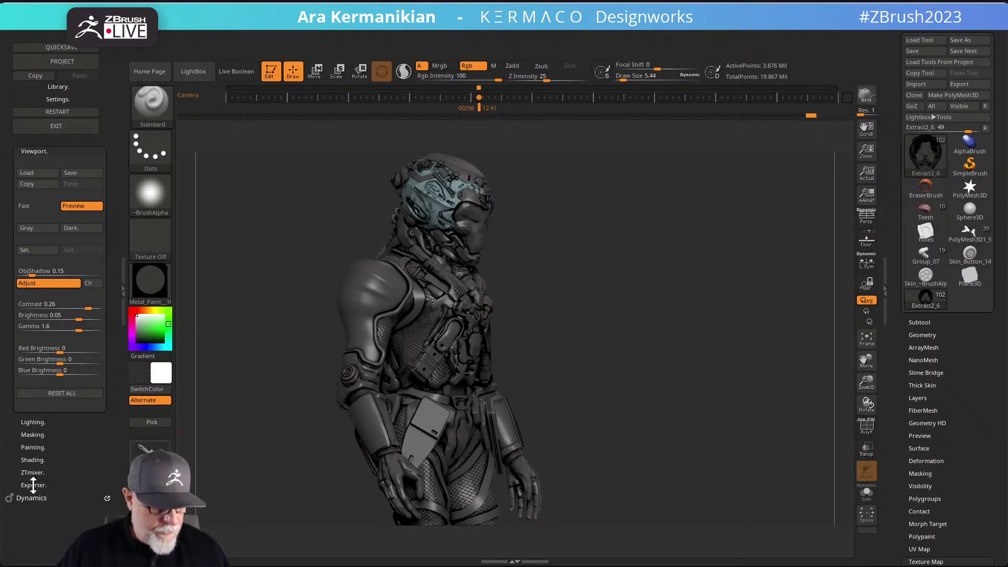
pyautogui.click(54, 127)
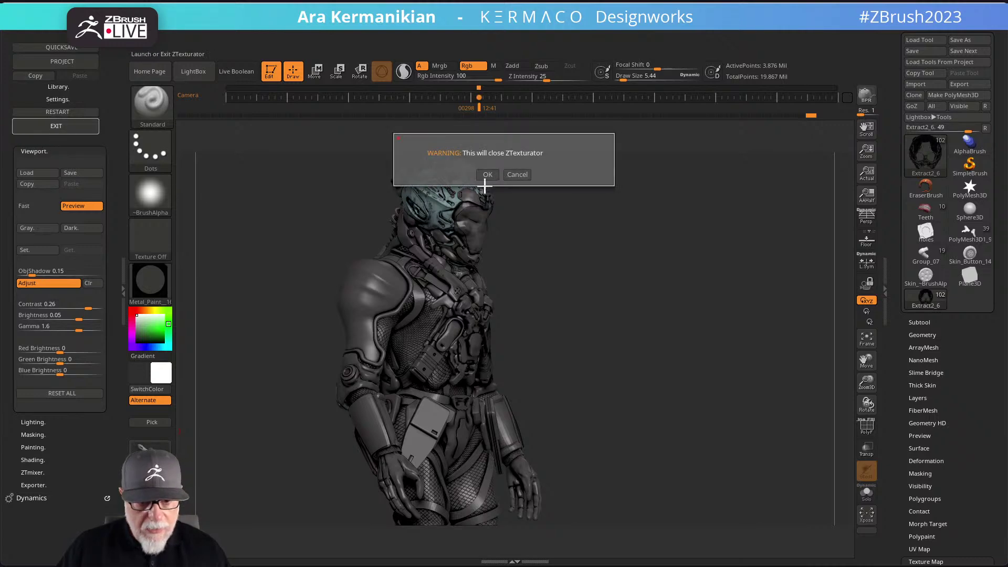
pyautogui.click(487, 174)
pyautogui.click(519, 162)
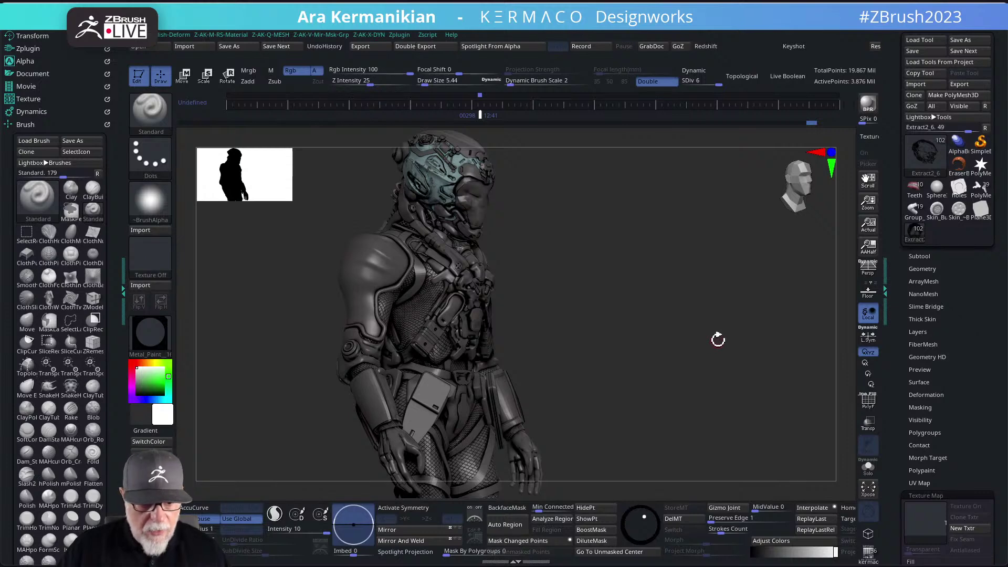
# Examine the character with BPR renders from the front and in a close three-quarter view of the helmet.
pyautogui.moveTo(718, 339); pyautogui.dragTo(294, 315)
pyautogui.moveTo(532, 376); pyautogui.dragTo(678, 306)
pyautogui.keyDown('alt'); pyautogui.moveTo(599, 363); pyautogui.dragTo(628, 319); pyautogui.keyUp('alt')
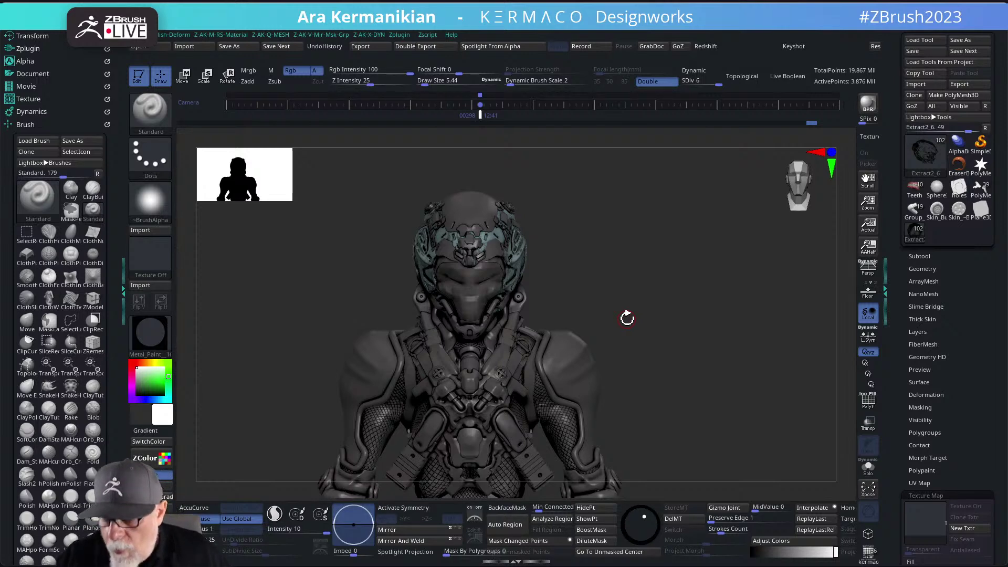
pyautogui.hotkey('shift', 'r')
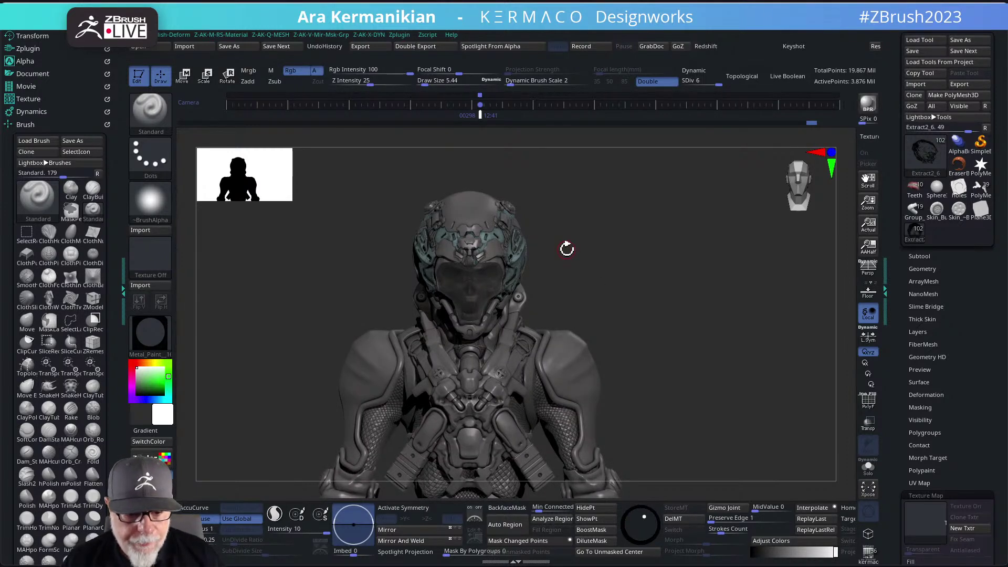
pyautogui.moveTo(698, 359); pyautogui.dragTo(740, 315)
pyautogui.click(868, 104)
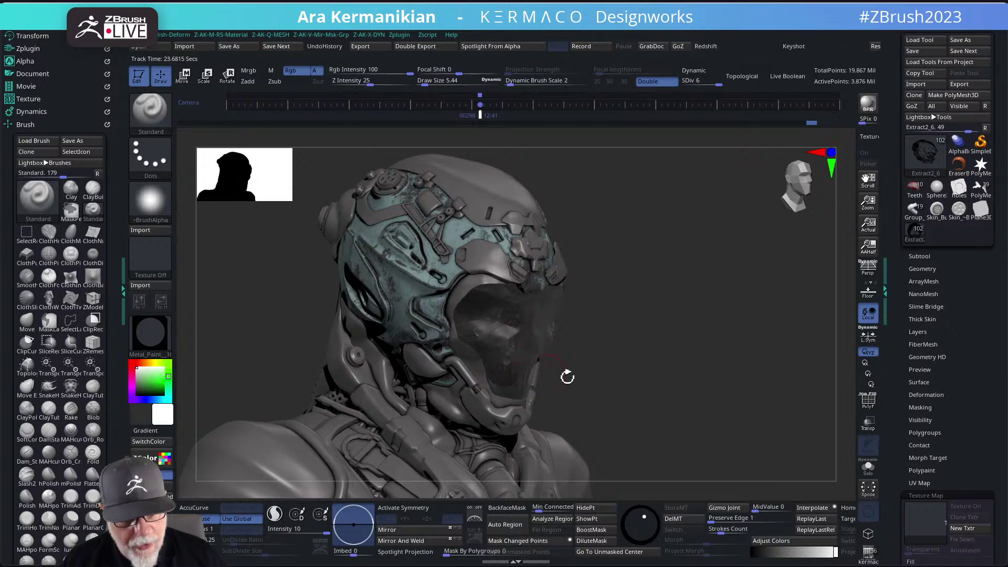
pyautogui.keyDown('shift'); pyautogui.moveTo(748, 424); pyautogui.dragTo(637, 336); pyautogui.keyUp('shift')
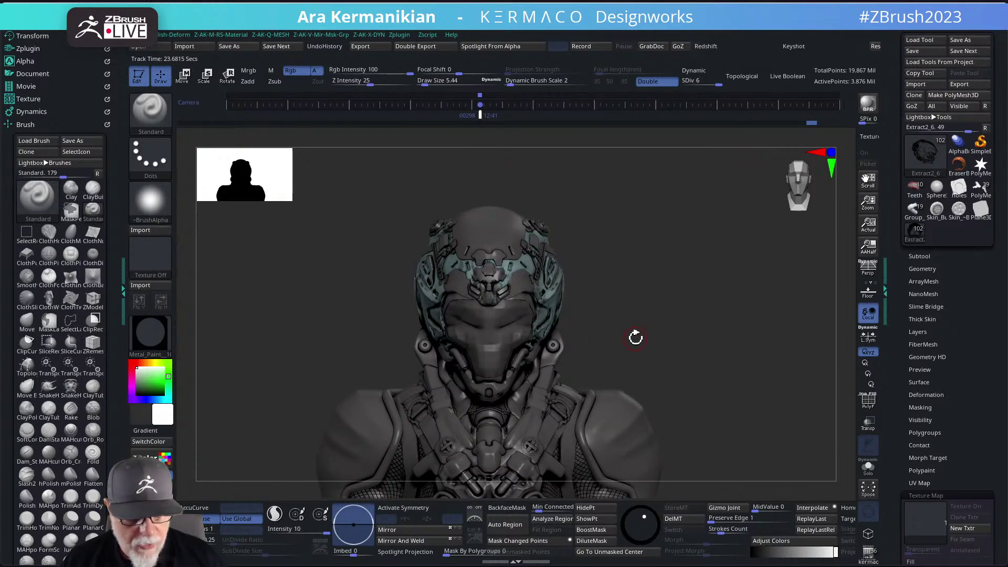
# Launch the ZTexturator plugin again with the Advance interface type.
pyautogui.click(32, 124)
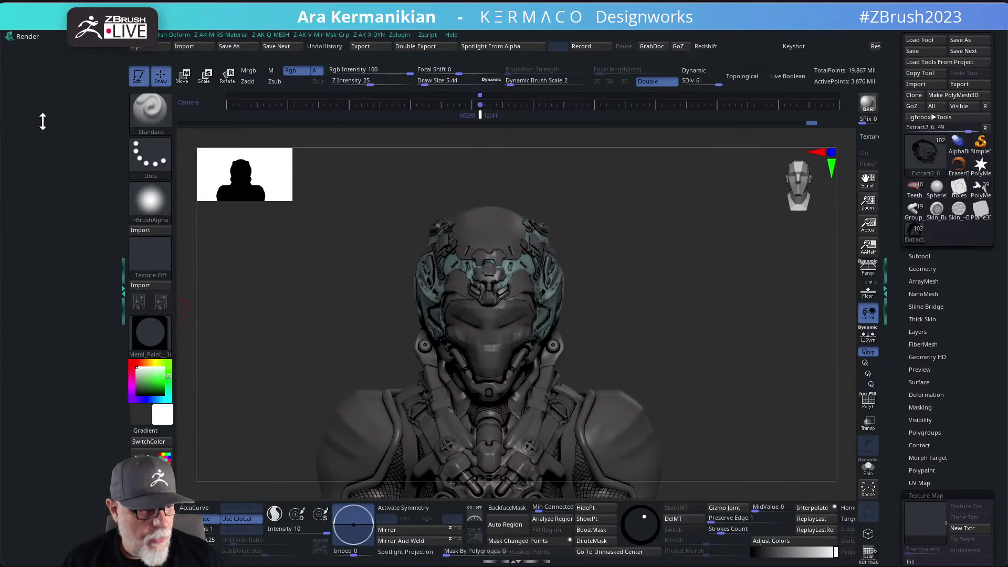
pyautogui.click(33, 98)
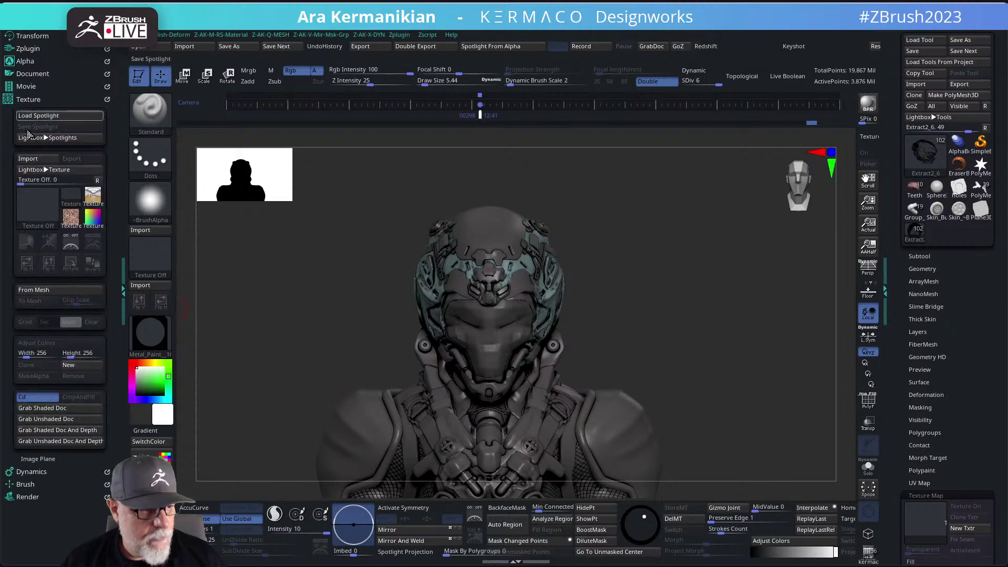
pyautogui.click(32, 99)
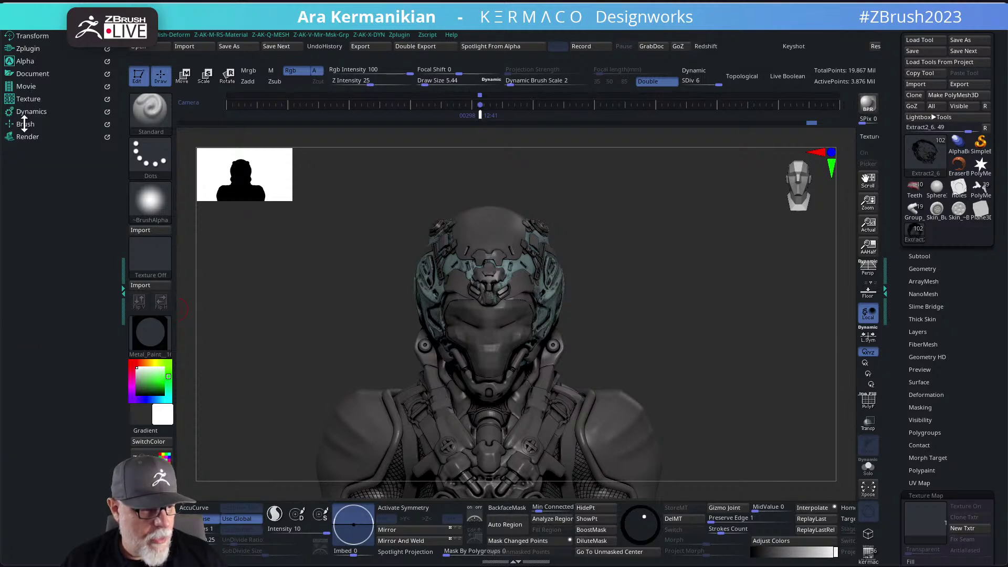
pyautogui.click(28, 48)
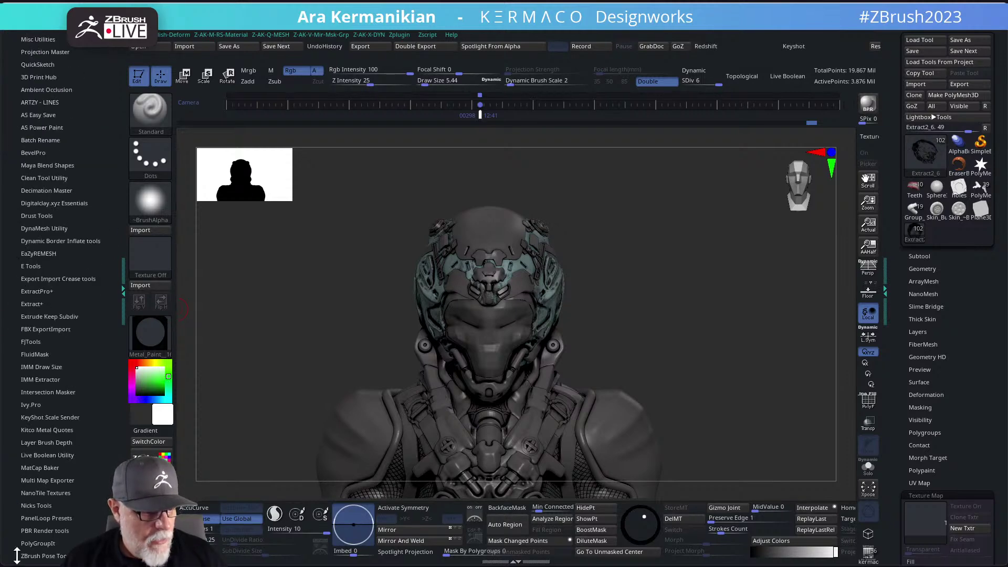
pyautogui.moveTo(98, 528); pyautogui.dragTo(116, 416)
pyautogui.scroll(-4, 40, 536)
pyautogui.scroll(1, 43, 530)
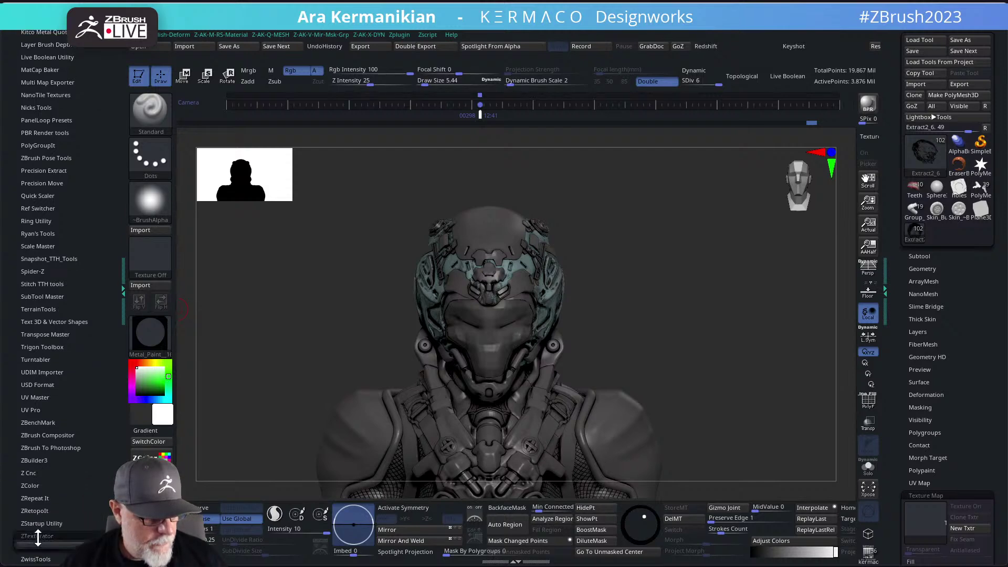
pyautogui.click(37, 536)
pyautogui.click(63, 516)
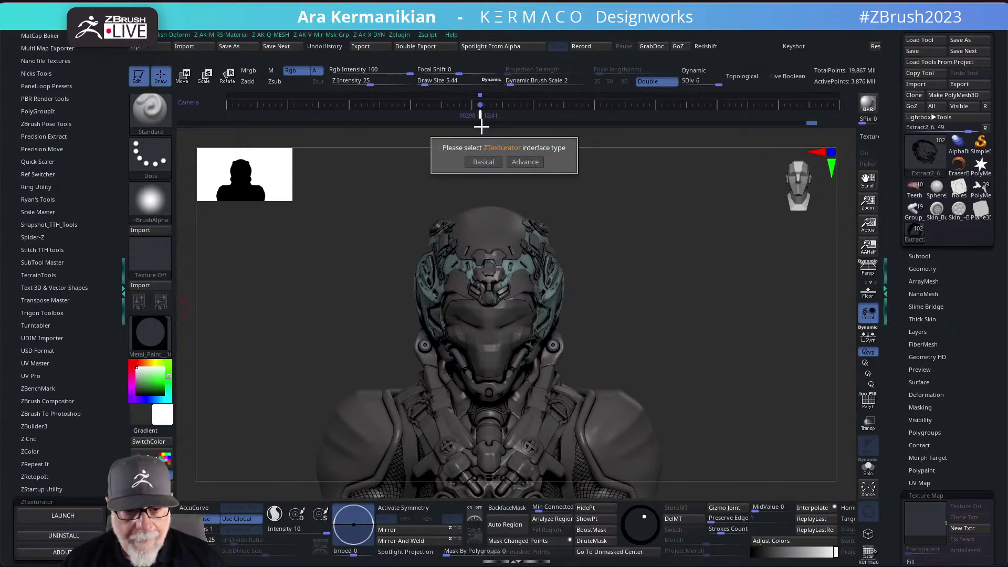
pyautogui.click(521, 163)
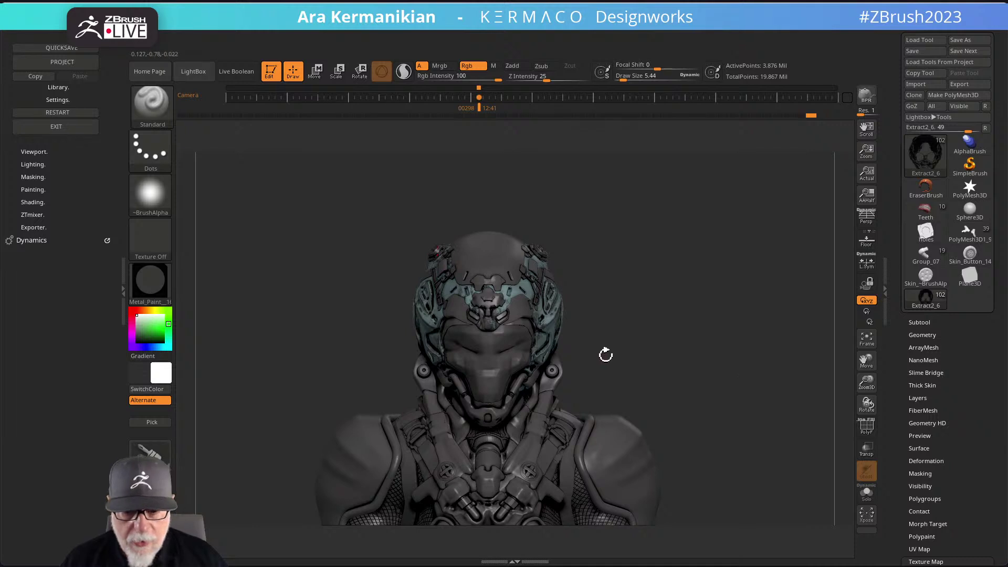
# Isolate the helmet shell in Solo mode and open the Plastic materials in ZTexturator's library.
pyautogui.click(867, 494)
pyautogui.moveTo(641, 410); pyautogui.dragTo(658, 342)
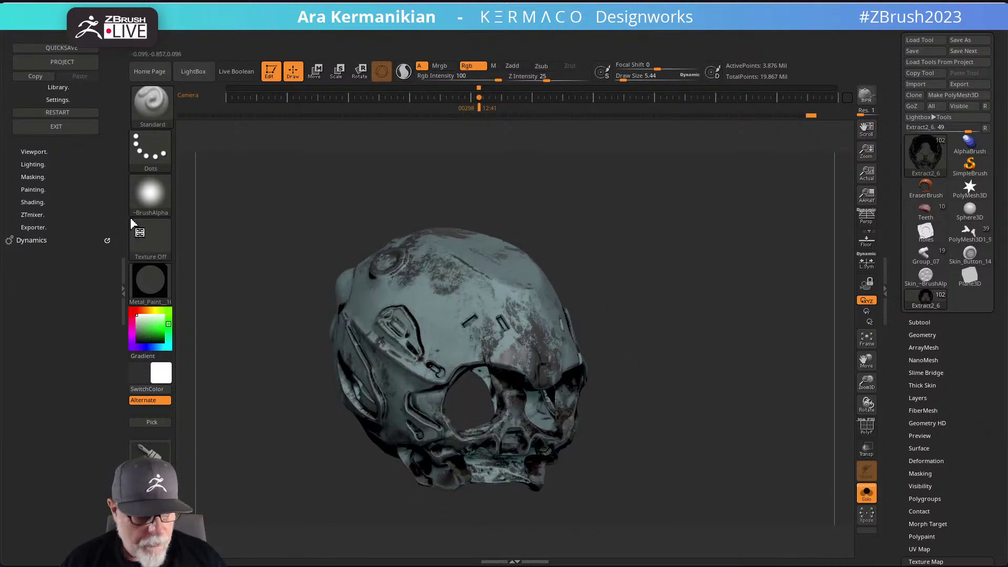
pyautogui.click(59, 88)
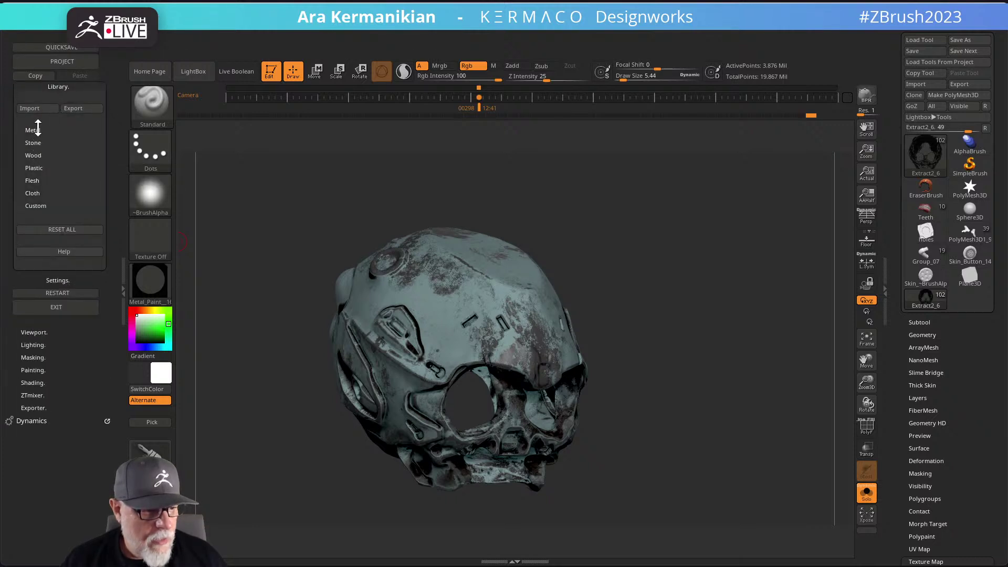
pyautogui.click(34, 180)
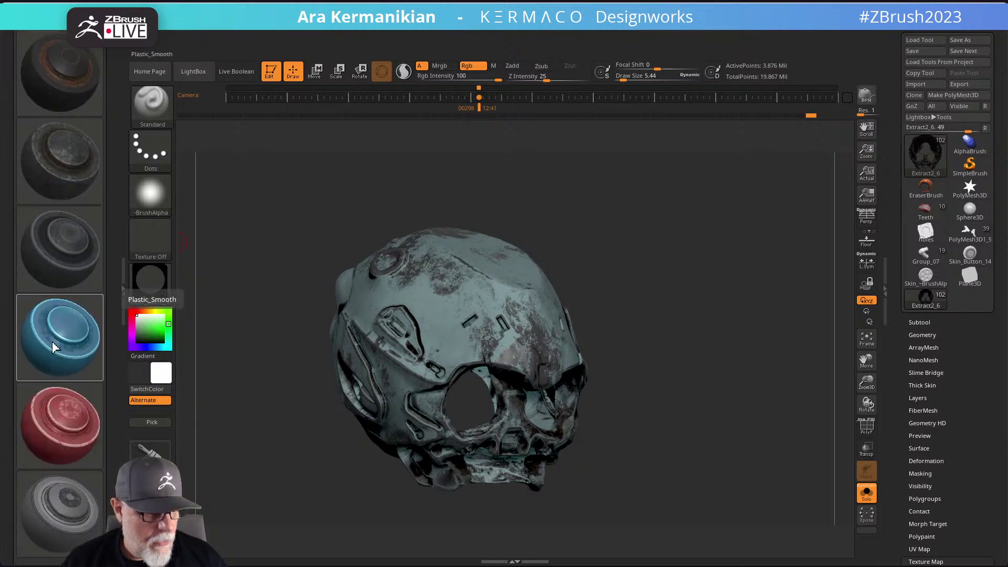
# Apply the Plastic_Smooth material to the helmet shell in a new material slot with all preset settings and Rounded geometry.
pyautogui.click(88, 341)
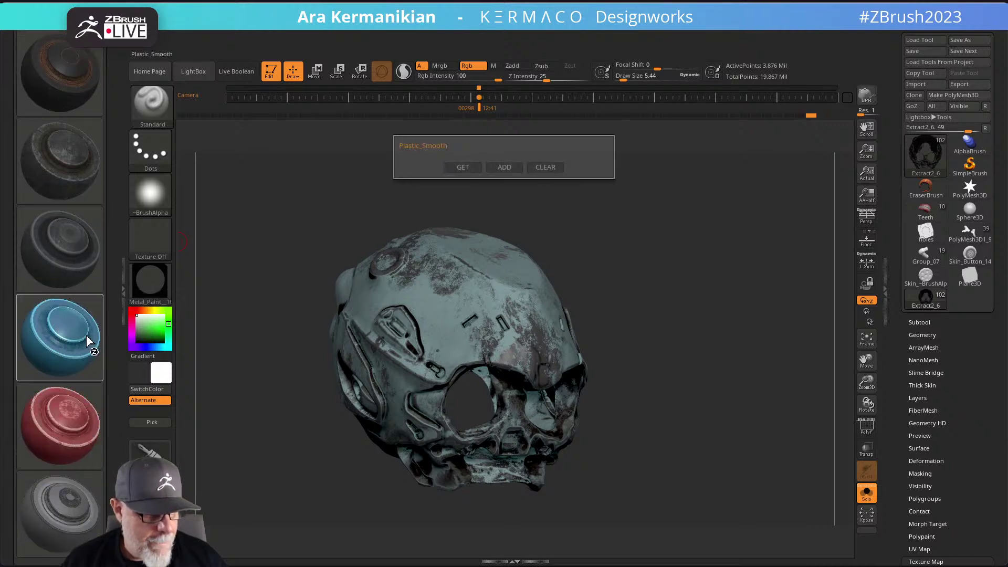
pyautogui.click(468, 167)
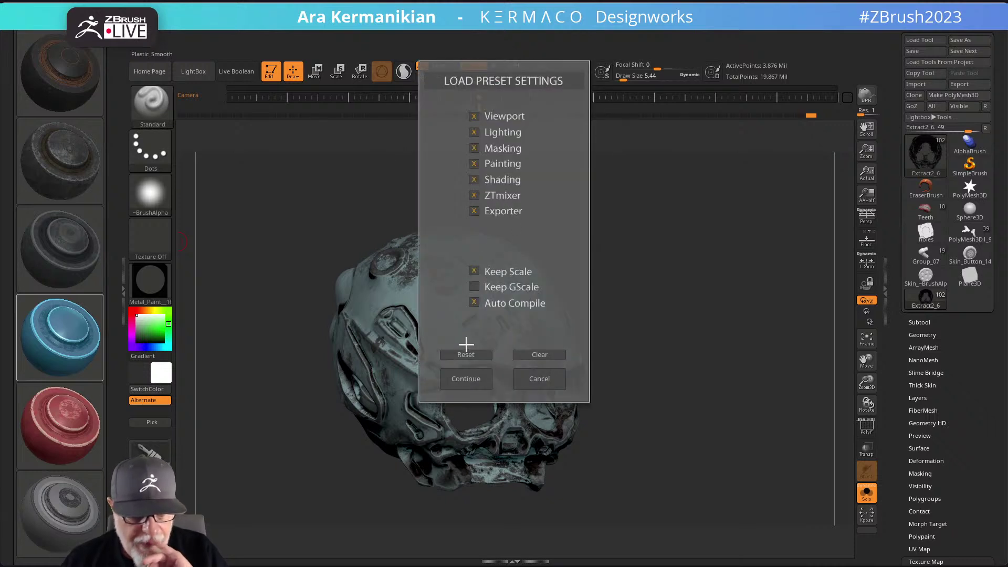
pyautogui.click(466, 379)
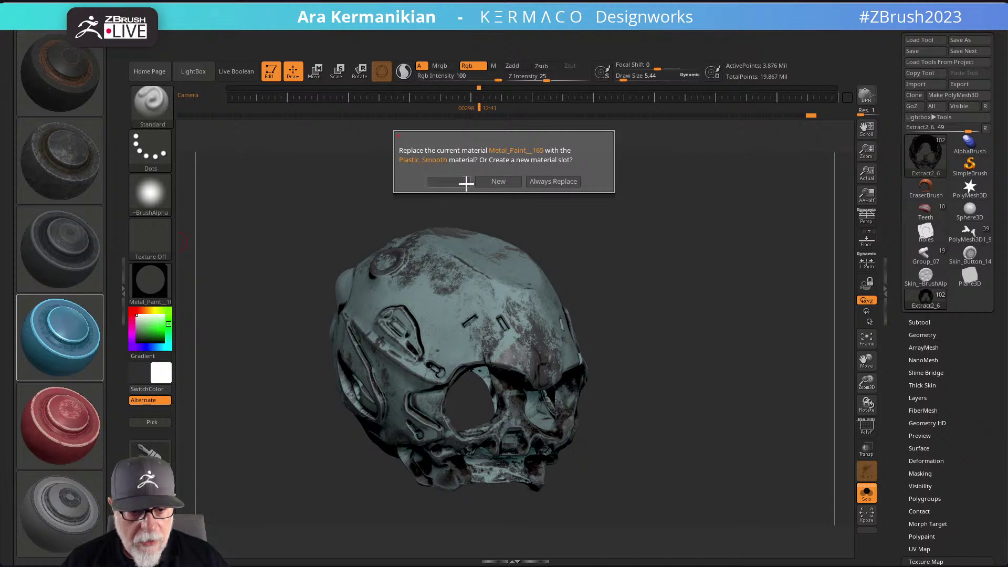
pyautogui.click(495, 181)
pyautogui.click(569, 211)
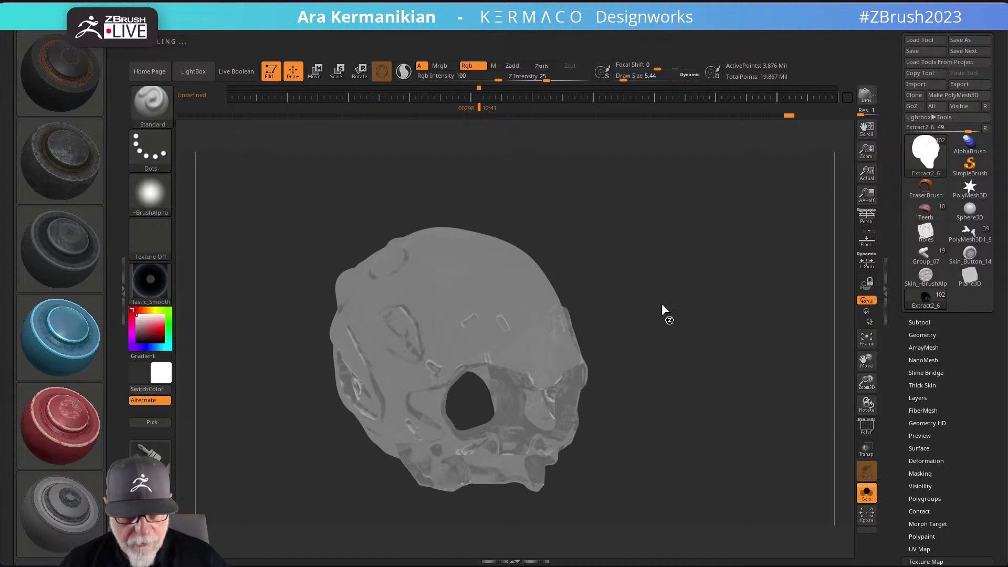
pyautogui.moveTo(692, 308); pyautogui.dragTo(410, 403)
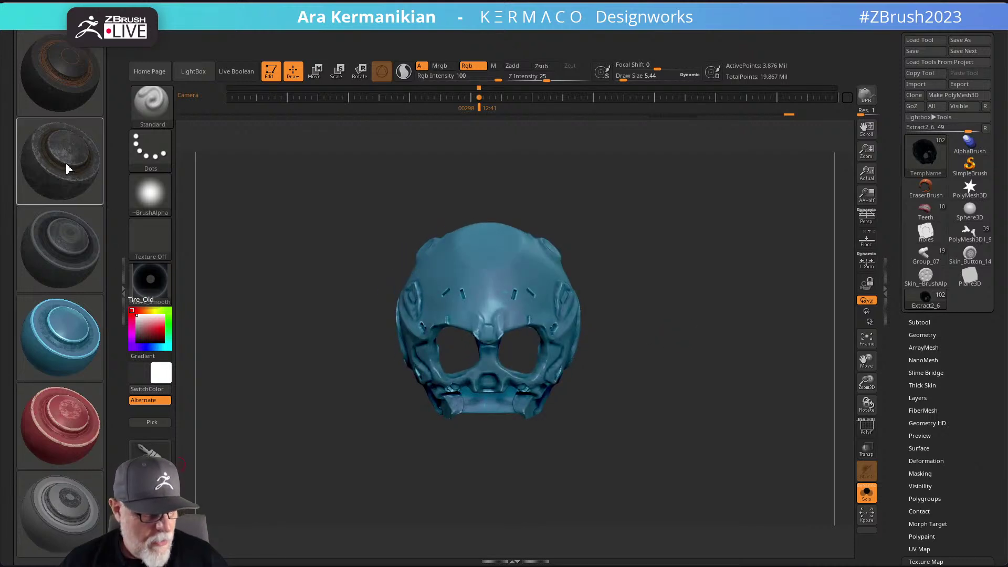
# Apply the Rubber_New material to the helmet shell in a new material slot with Rounded geometry, and inspect its crown.
pyautogui.click(46, 245)
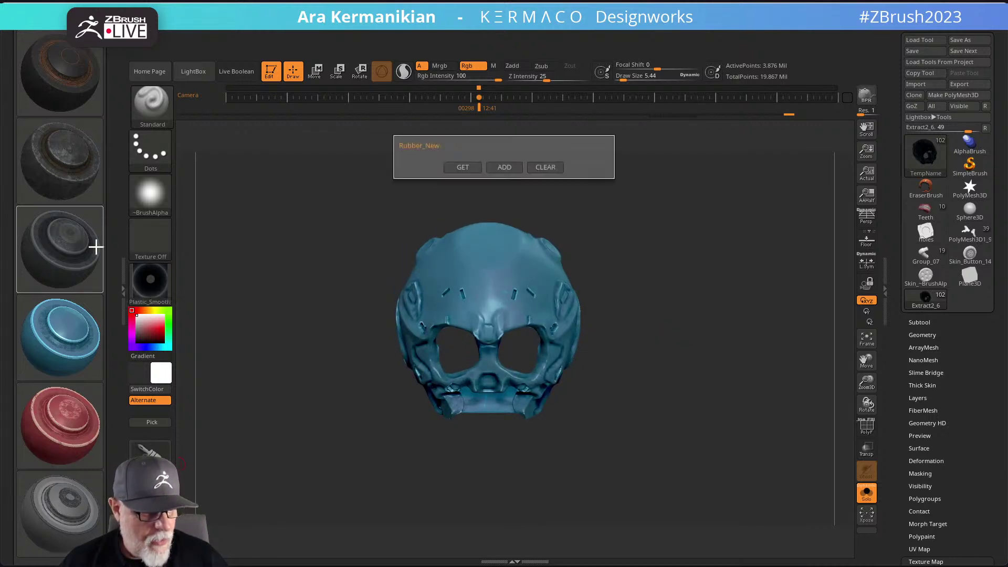
pyautogui.click(454, 168)
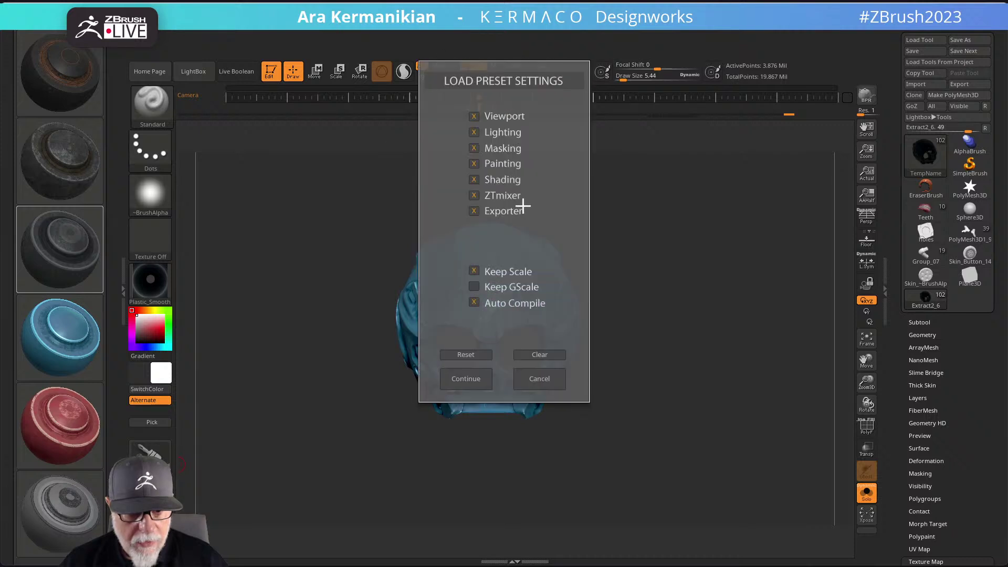
pyautogui.click(465, 378)
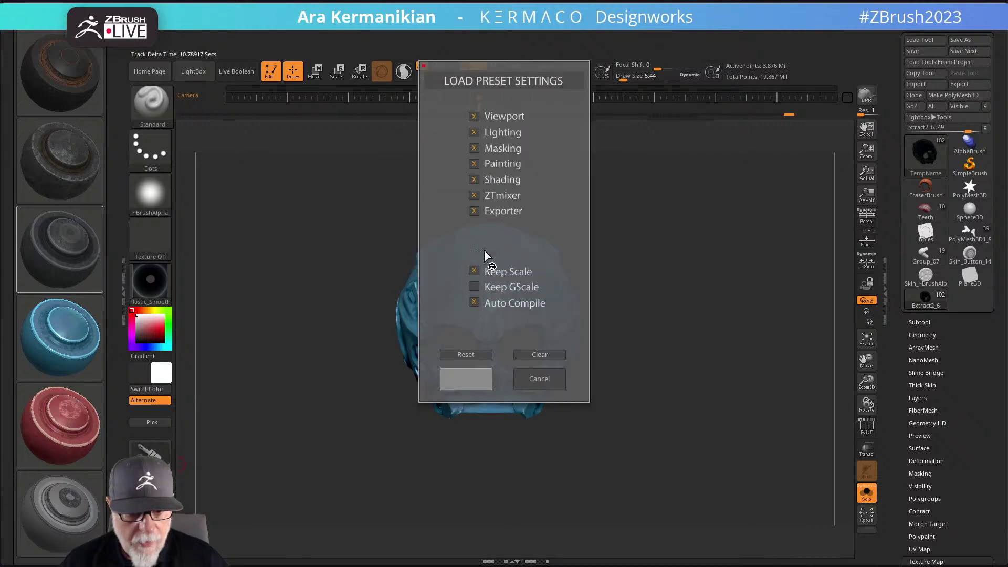
pyautogui.click(498, 181)
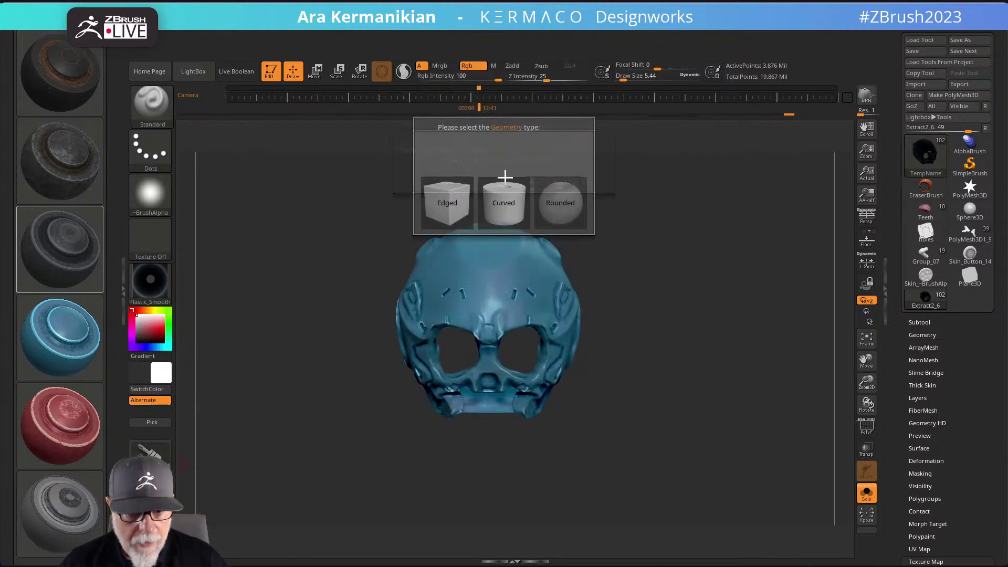
pyautogui.click(561, 208)
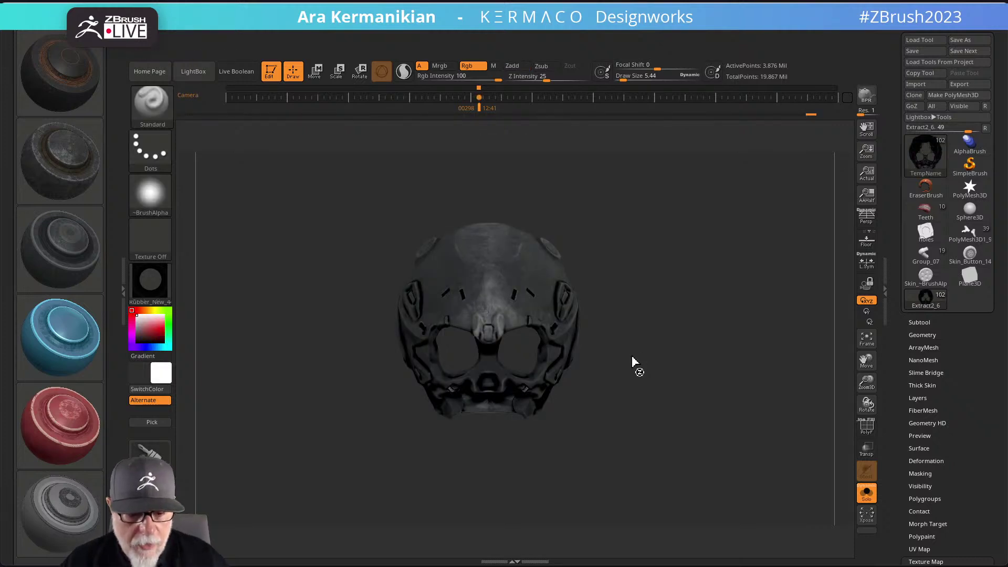
pyautogui.moveTo(648, 368)
pyautogui.mouseDown()
pyautogui.moveTo(651, 465)
pyautogui.moveTo(621, 470)
pyautogui.moveTo(637, 434)
pyautogui.moveTo(627, 447)
pyautogui.moveTo(560, 260)
pyautogui.moveTo(502, 169)
pyautogui.mouseUp()
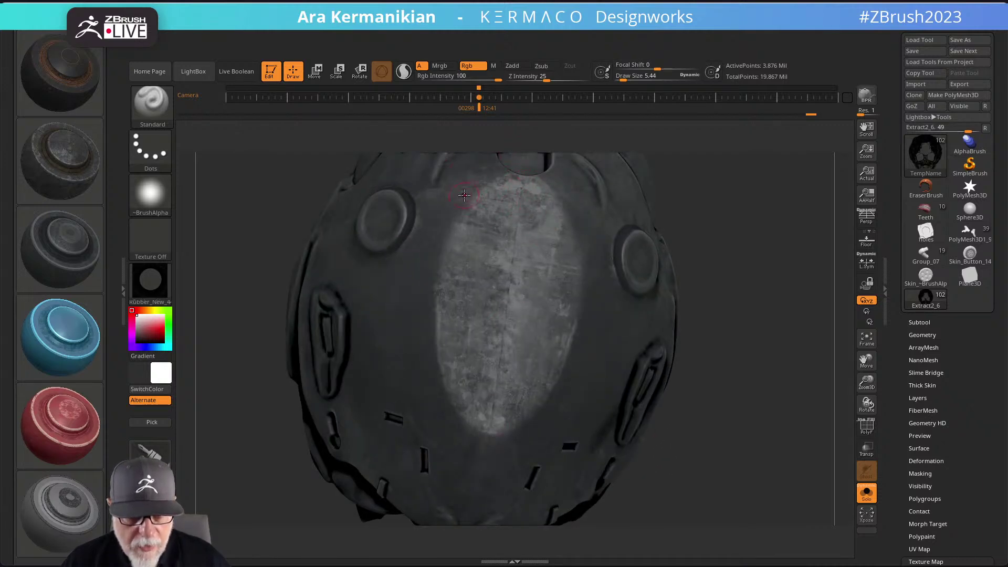
# Blur the rubber texture's seams on the helmet shell with ZTexturator's painting options, and check the crown from several angles.
pyautogui.moveTo(115, 74); pyautogui.dragTo(68, 219)
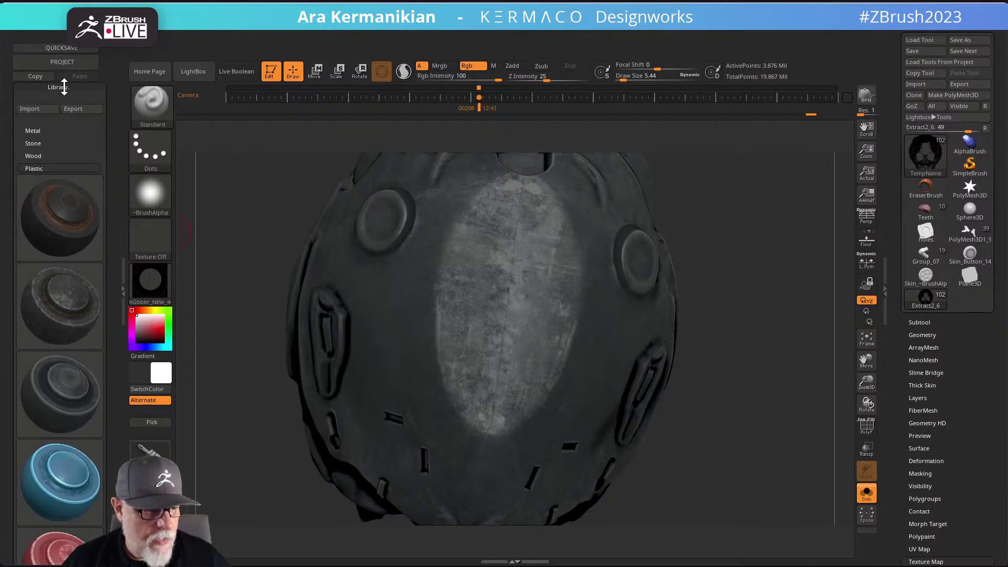
pyautogui.moveTo(63, 87); pyautogui.dragTo(63, 93)
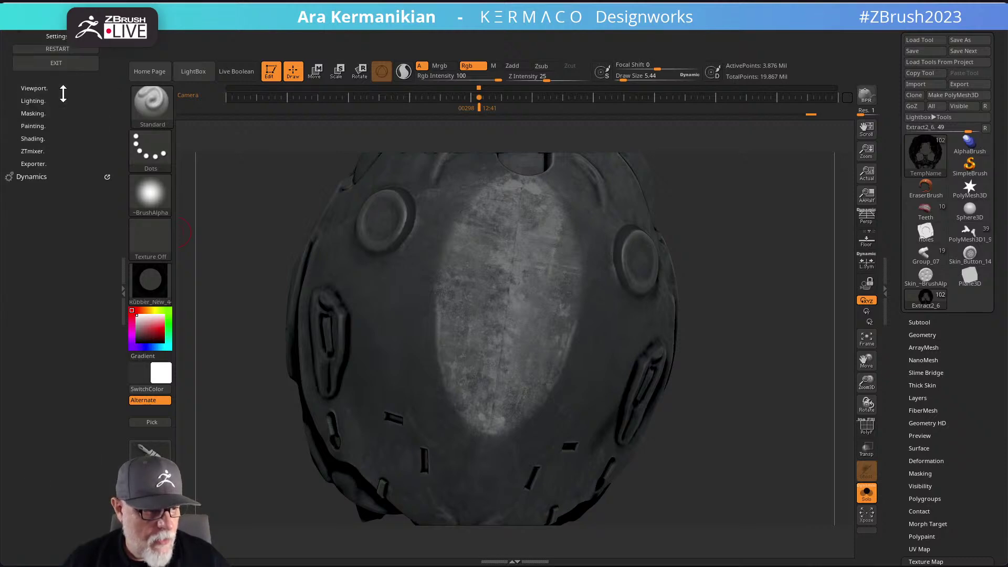
pyautogui.click(31, 139)
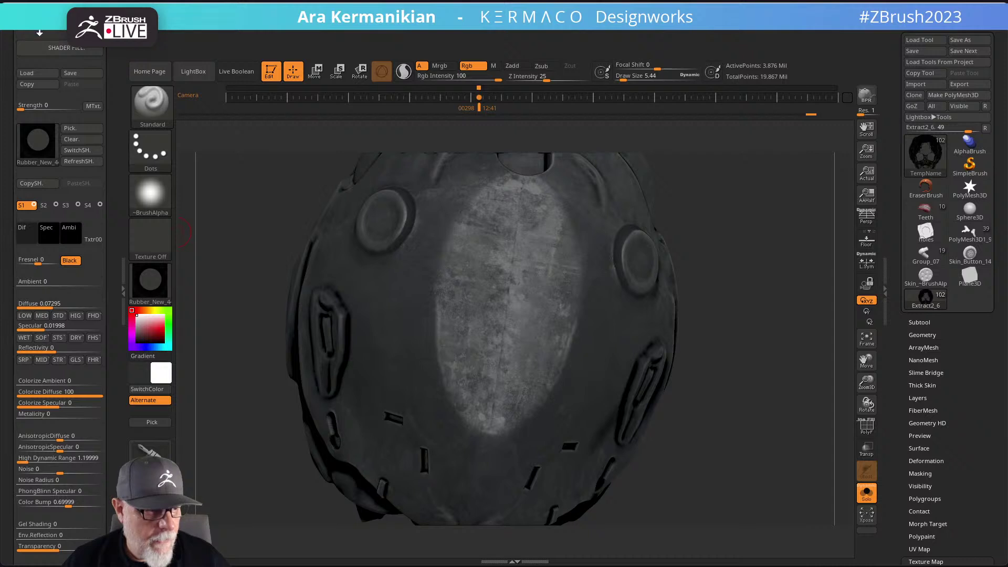
pyautogui.click(39, 33)
pyautogui.moveTo(32, 48); pyautogui.dragTo(60, 169)
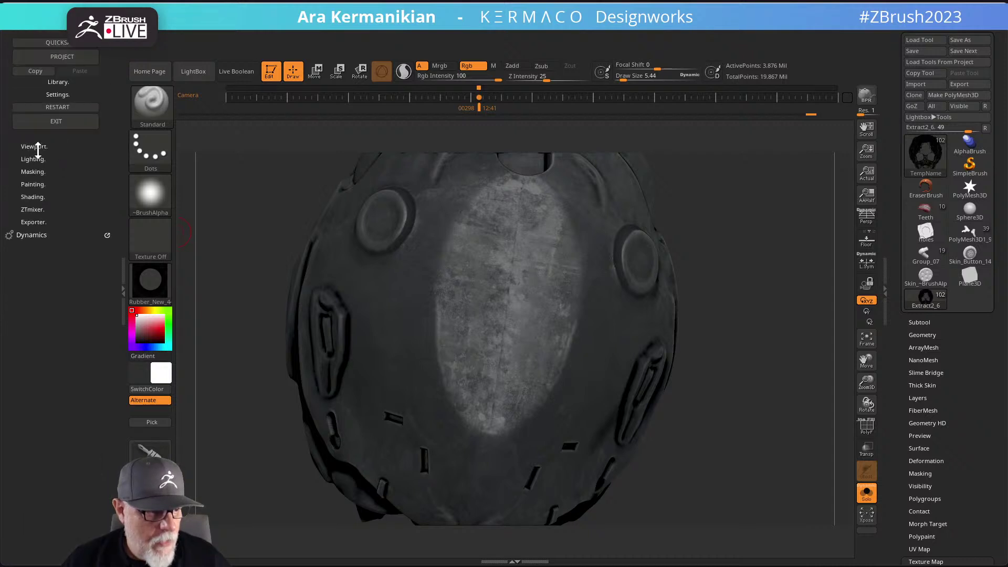
pyautogui.click(33, 184)
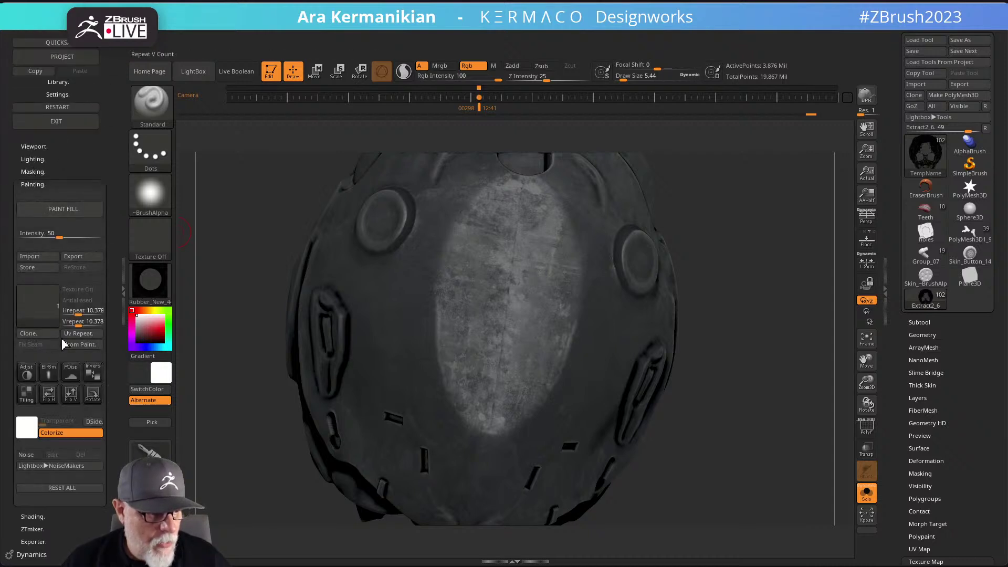
pyautogui.click(47, 377)
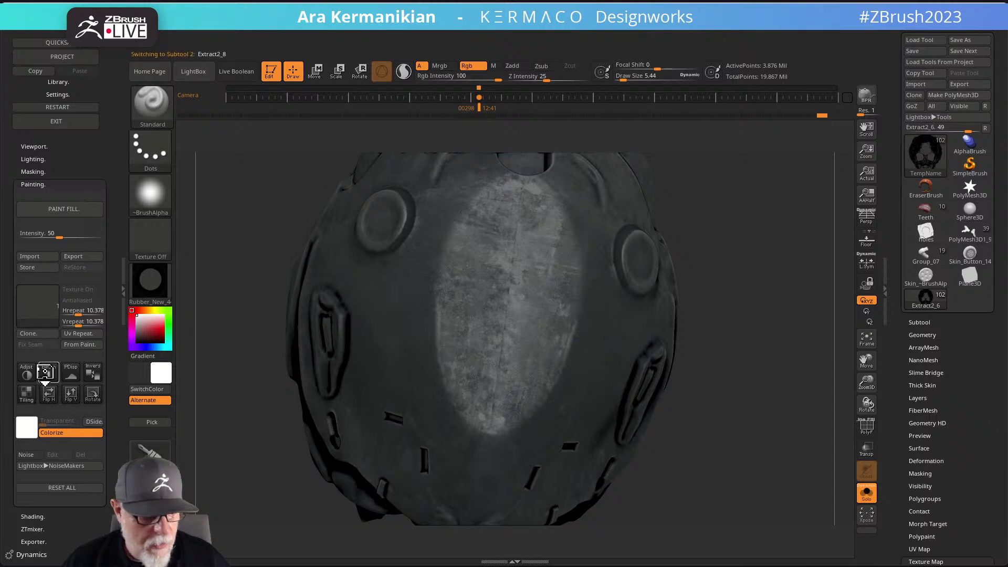
pyautogui.keyDown('alt'); pyautogui.click(618, 247); pyautogui.keyUp('alt')
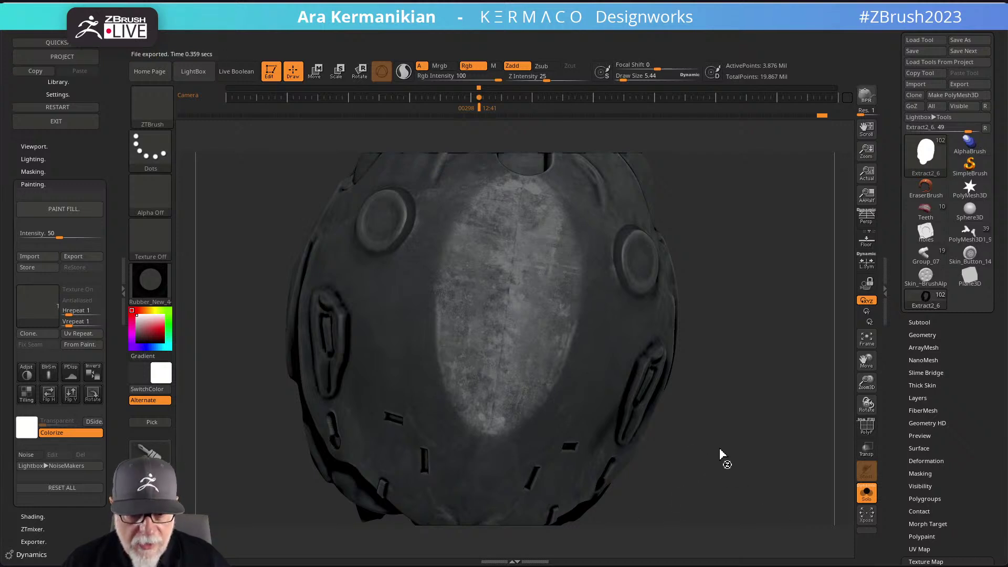
pyautogui.hotkey('ctrl', 'd')
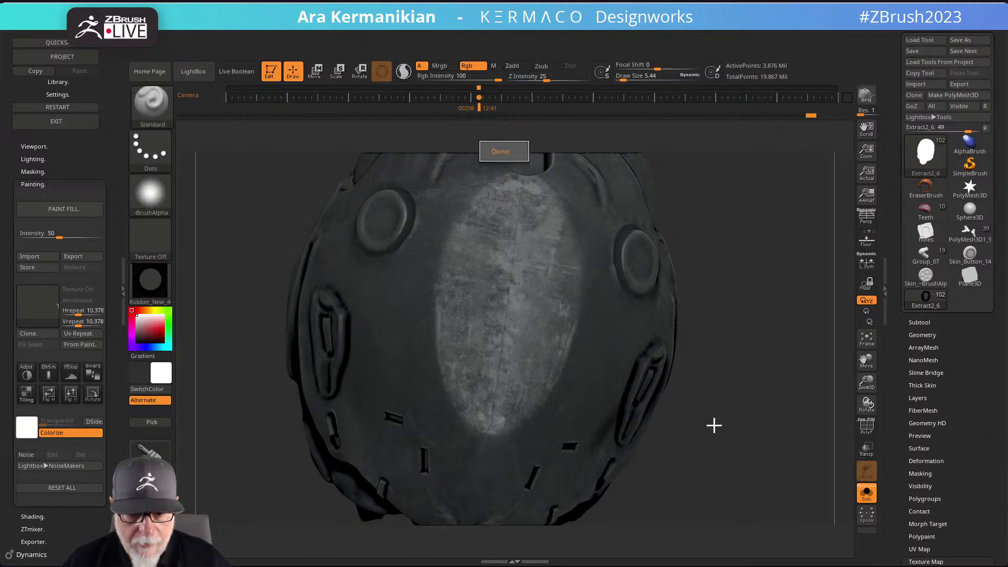
pyautogui.moveTo(733, 387); pyautogui.dragTo(743, 368)
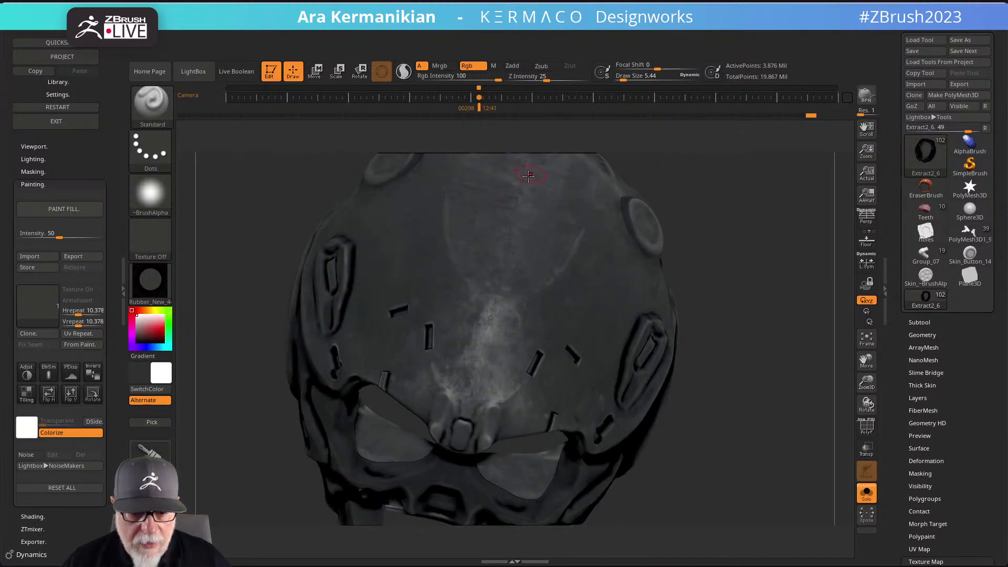
pyautogui.moveTo(717, 451); pyautogui.dragTo(771, 460)
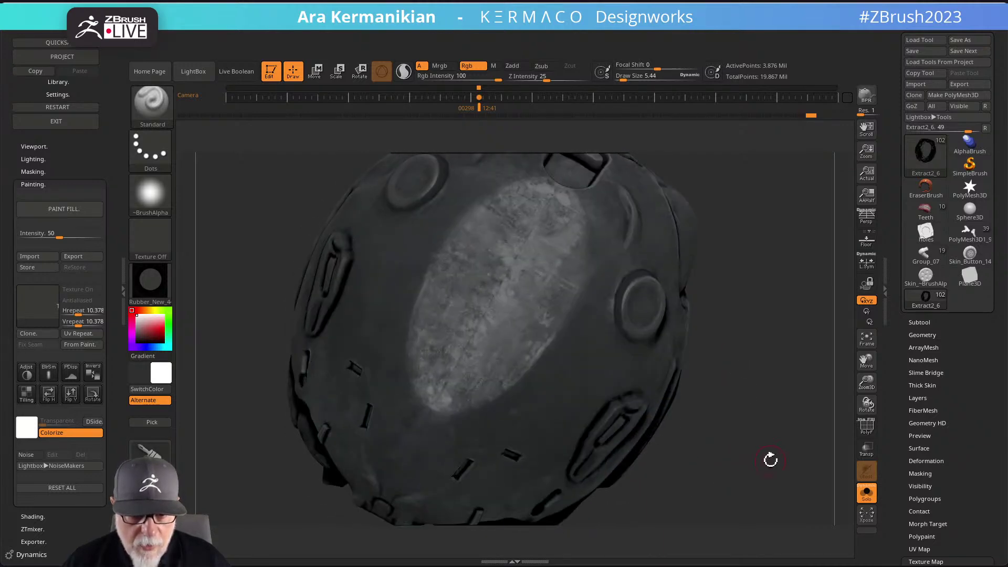
# Switch the material library from the Plastic to the Metal collection and browse its presets.
pyautogui.click(54, 80)
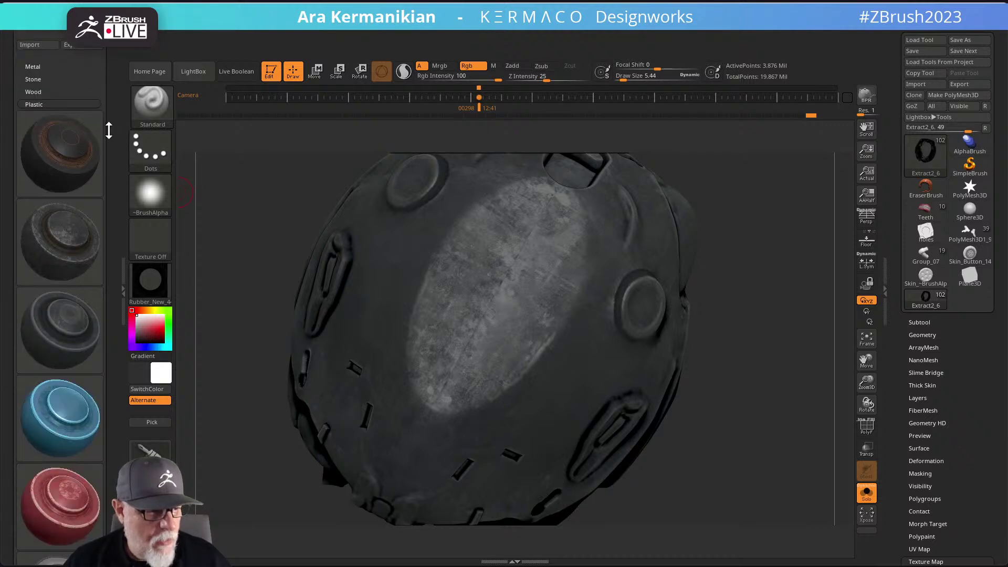
pyautogui.scroll(1, 99, 156)
pyautogui.click(37, 128)
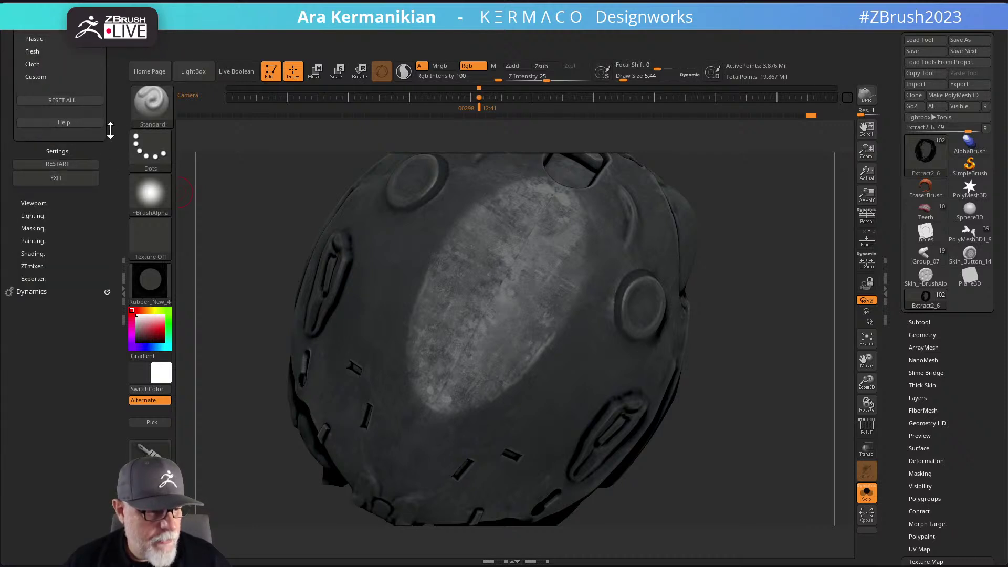
pyautogui.moveTo(110, 132); pyautogui.dragTo(77, 257)
pyautogui.click(26, 129)
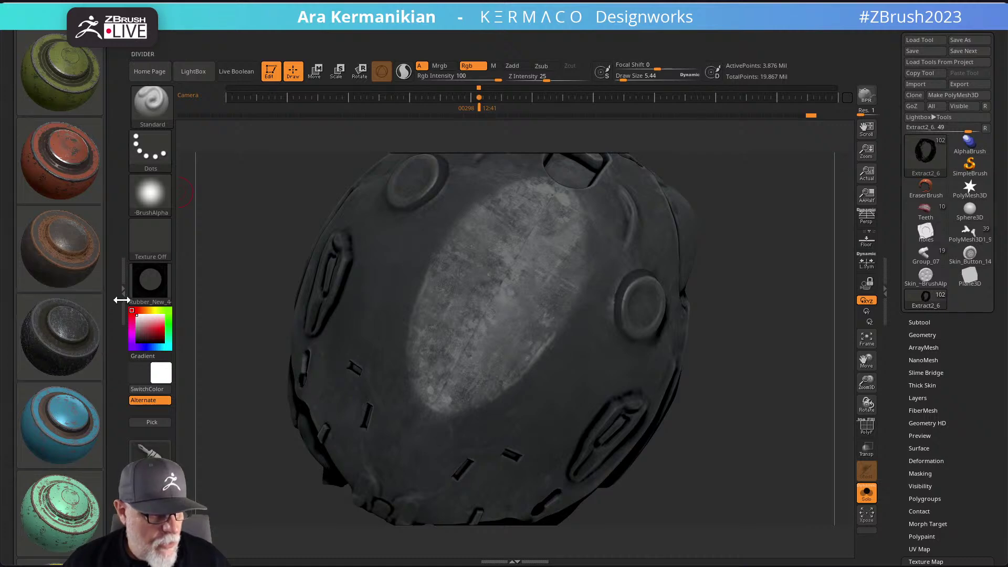
pyautogui.moveTo(112, 310); pyautogui.dragTo(147, 153)
# Apply the Metal_Gray_Rust material to the helmet shell in a new material slot with Rounded geometry, and view it from the front.
pyautogui.click(61, 265)
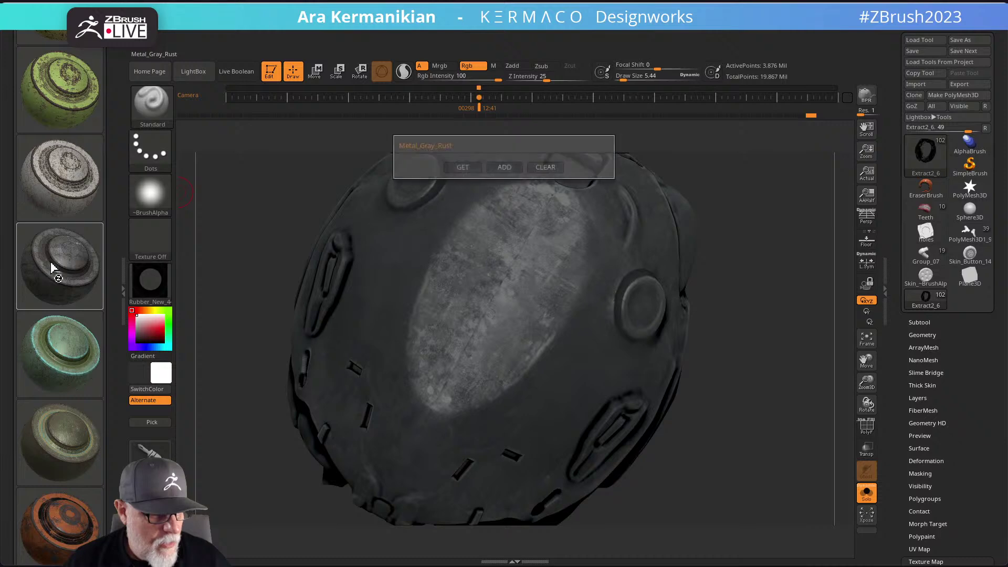
pyautogui.click(451, 166)
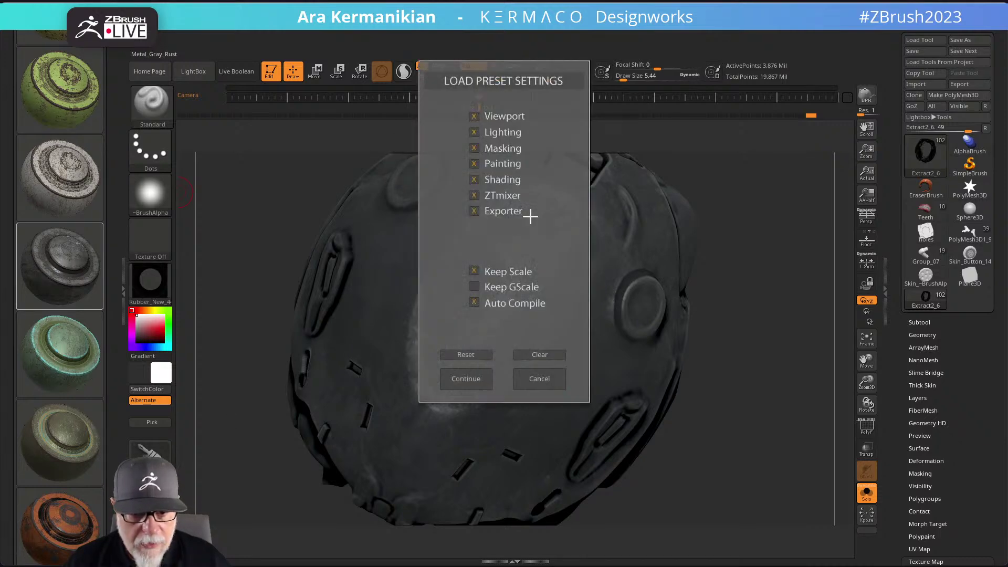
pyautogui.click(467, 385)
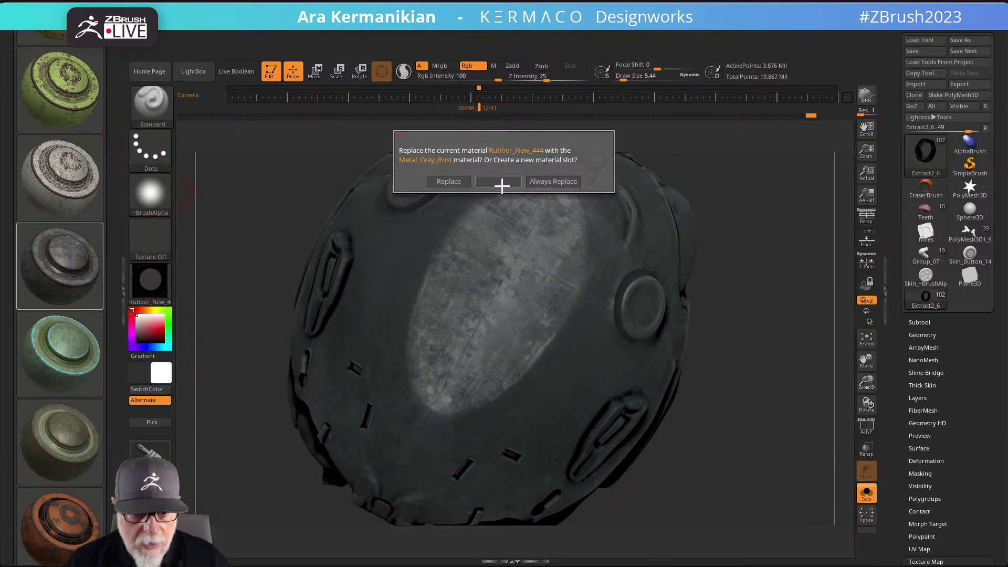
pyautogui.click(501, 185)
pyautogui.click(573, 216)
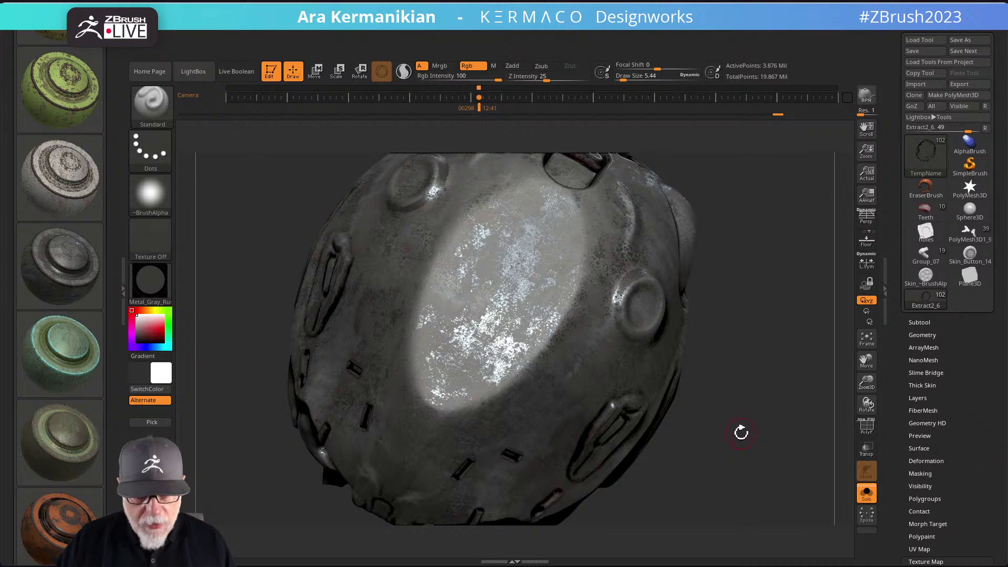
pyautogui.moveTo(701, 372); pyautogui.dragTo(744, 373)
pyautogui.keyDown('alt'); pyautogui.moveTo(685, 394); pyautogui.dragTo(593, 343); pyautogui.keyUp('alt')
pyautogui.moveTo(691, 338)
pyautogui.mouseDown()
pyautogui.moveTo(688, 328)
pyautogui.moveTo(677, 336)
pyautogui.mouseUp()
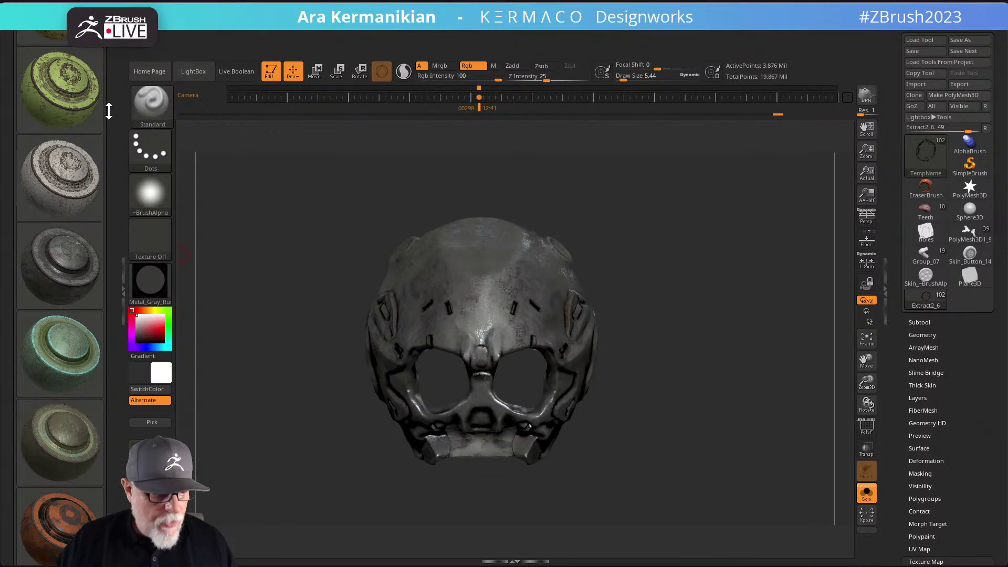
# Collapse the Metal collection and open the shading settings of the Metal_Gray_Rust material.
pyautogui.moveTo(99, 128); pyautogui.dragTo(86, 292)
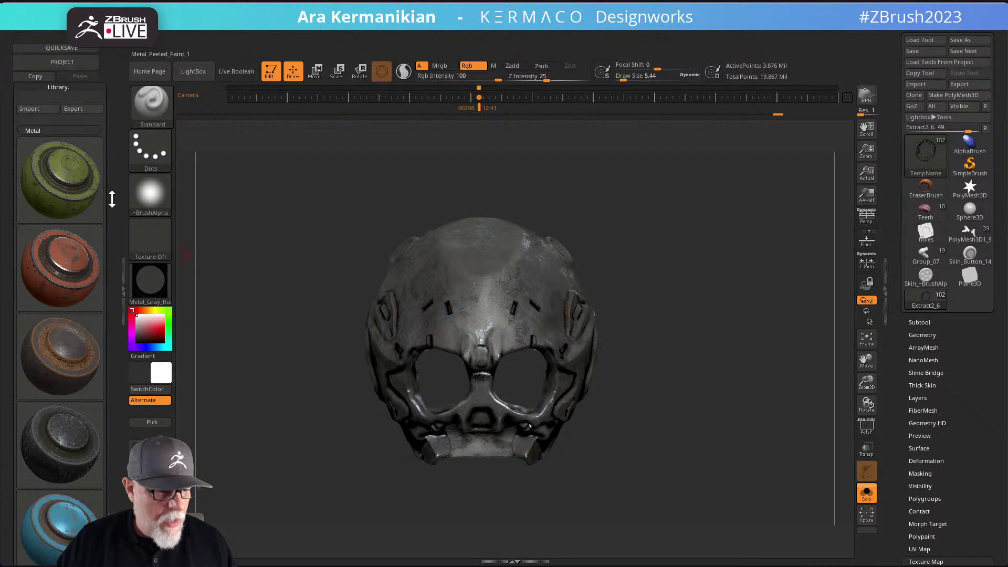
pyautogui.moveTo(52, 130); pyautogui.dragTo(52, 129)
pyautogui.click(52, 130)
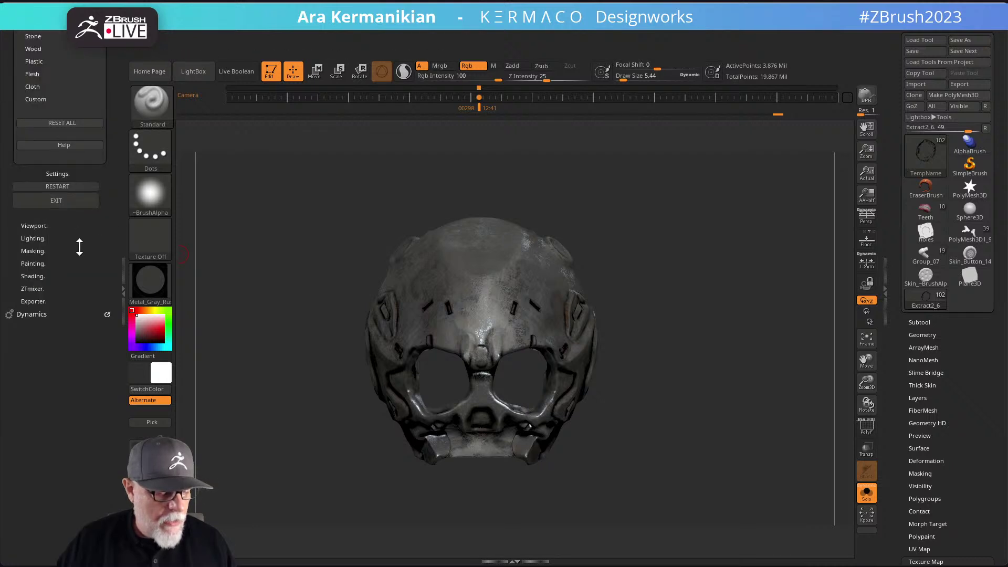
pyautogui.click(32, 276)
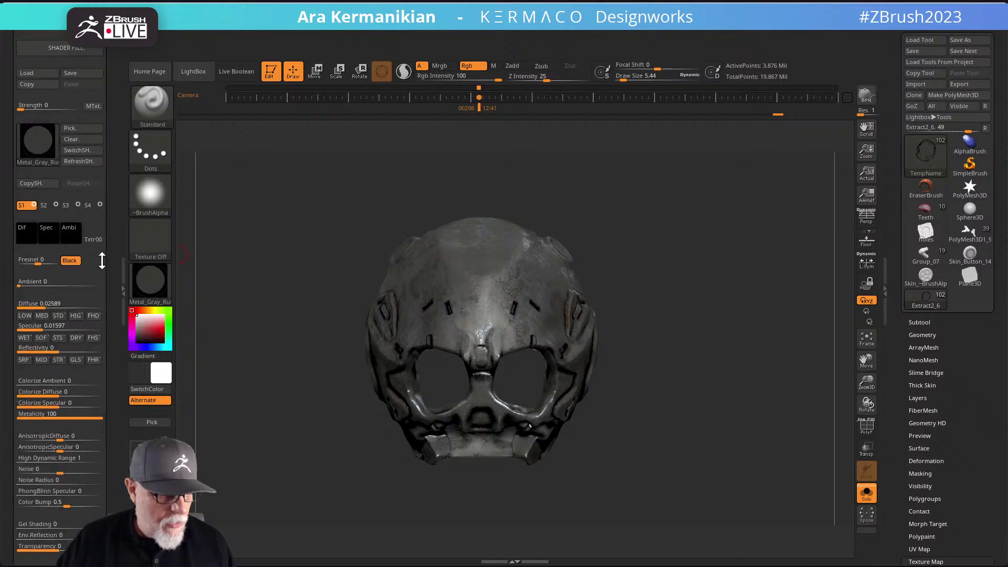
# Set the first shader's By Intensity Exponent to about 0.46 for the Metal_Gray_Rust material on the helmet shell.
pyautogui.moveTo(111, 264); pyautogui.dragTo(118, 177)
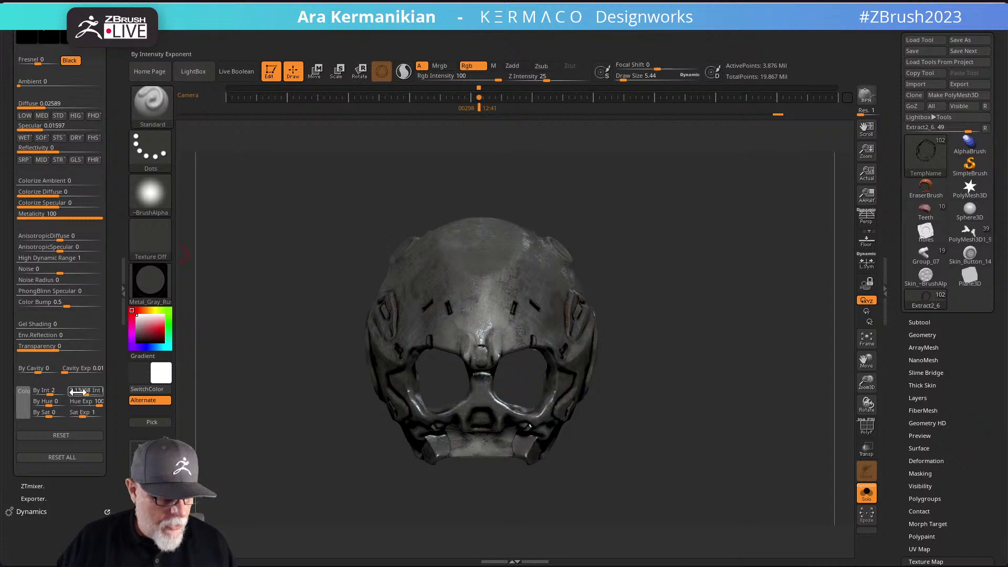
pyautogui.moveTo(82, 393); pyautogui.dragTo(85, 391)
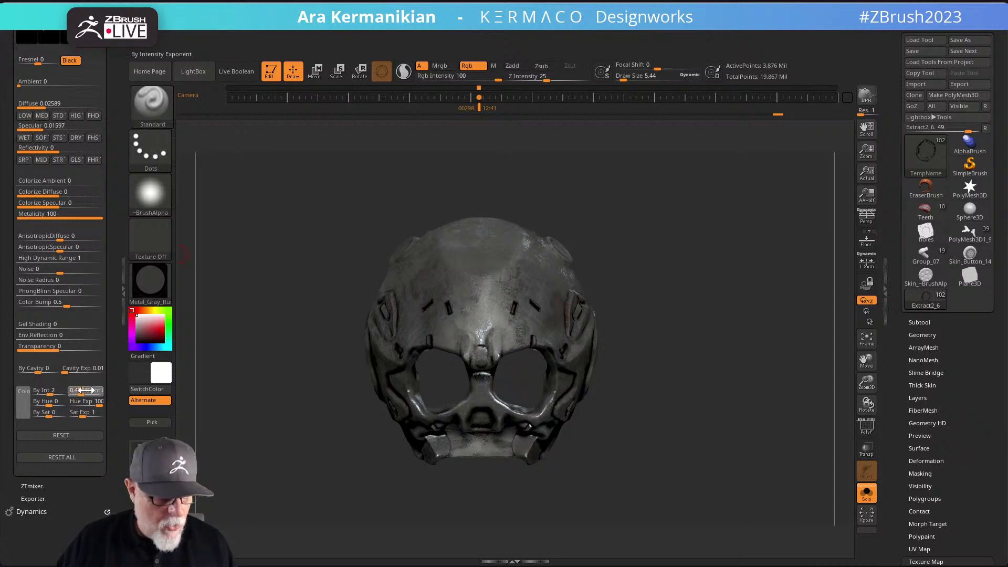
pyautogui.moveTo(305, 272); pyautogui.dragTo(244, 234)
# Try a By Intensity Exponent of about 0.075 on the second shader and check the rust pattern from the side.
pyautogui.moveTo(108, 123); pyautogui.dragTo(104, 162)
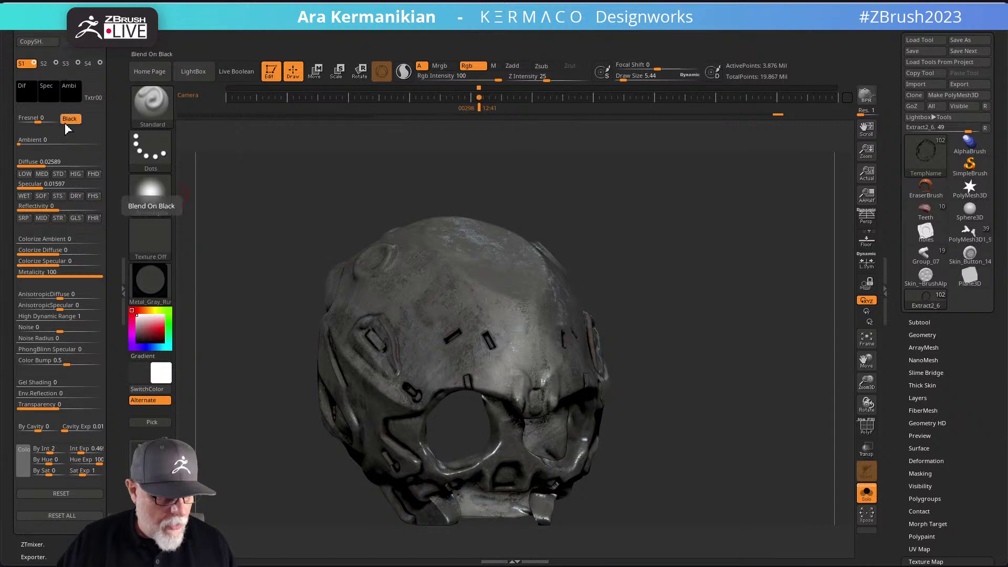
pyautogui.click(43, 63)
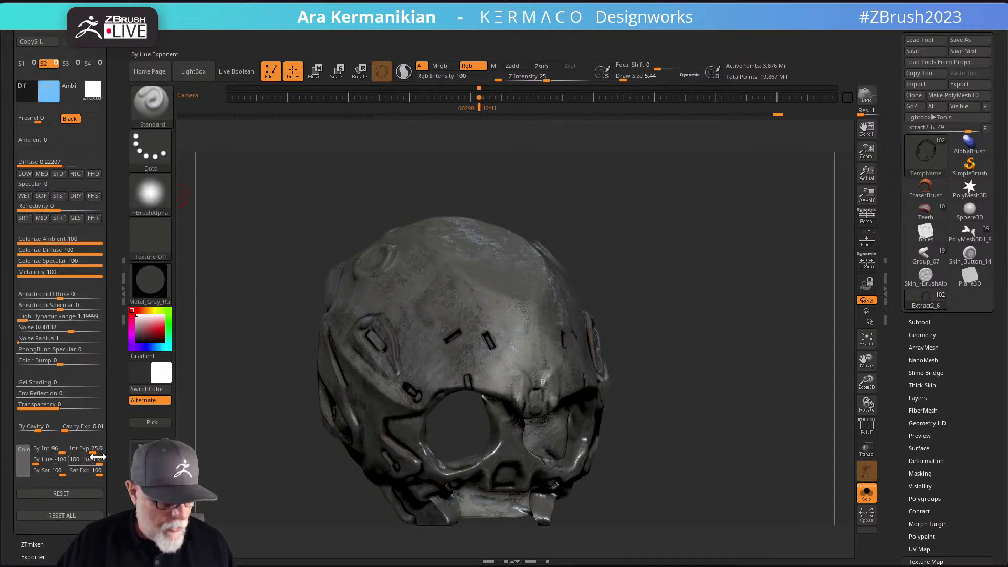
pyautogui.moveTo(92, 450); pyautogui.dragTo(78, 454)
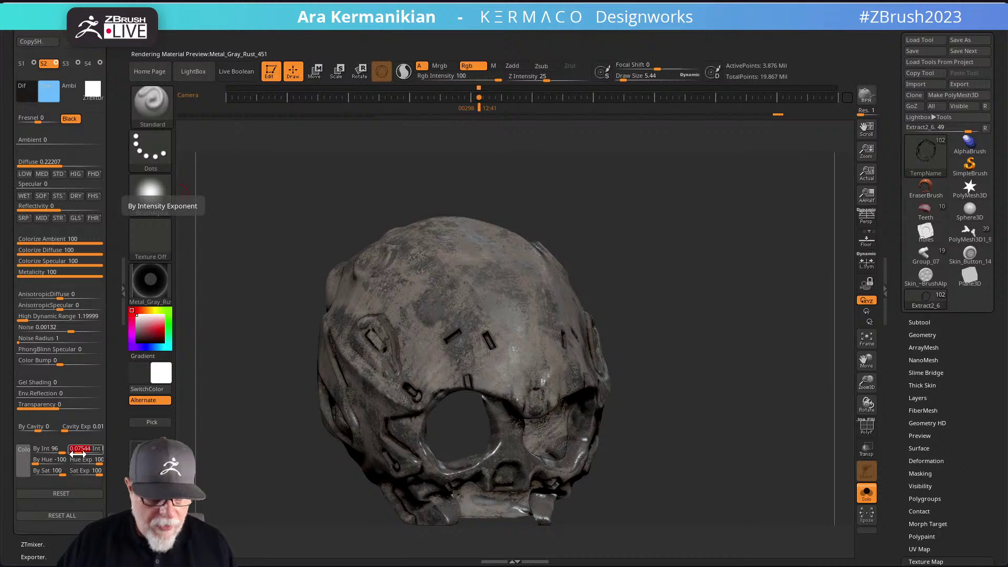
pyautogui.moveTo(276, 388); pyautogui.dragTo(245, 382)
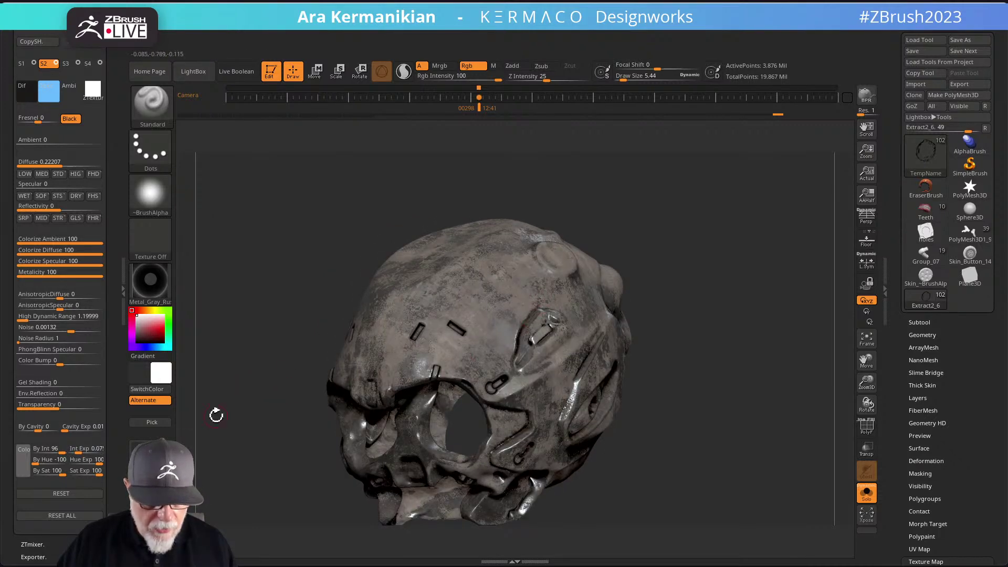
# Try a By Intensity strength of 2 on the second shader, settling on strength 100 with an exponent of about 1.08.
pyautogui.click(63, 449)
pyautogui.write('2')
pyautogui.moveTo(82, 448)
pyautogui.mouseDown()
pyautogui.moveTo(72, 454)
pyautogui.moveTo(85, 450)
pyautogui.mouseUp()
pyautogui.moveTo(250, 454); pyautogui.dragTo(299, 454)
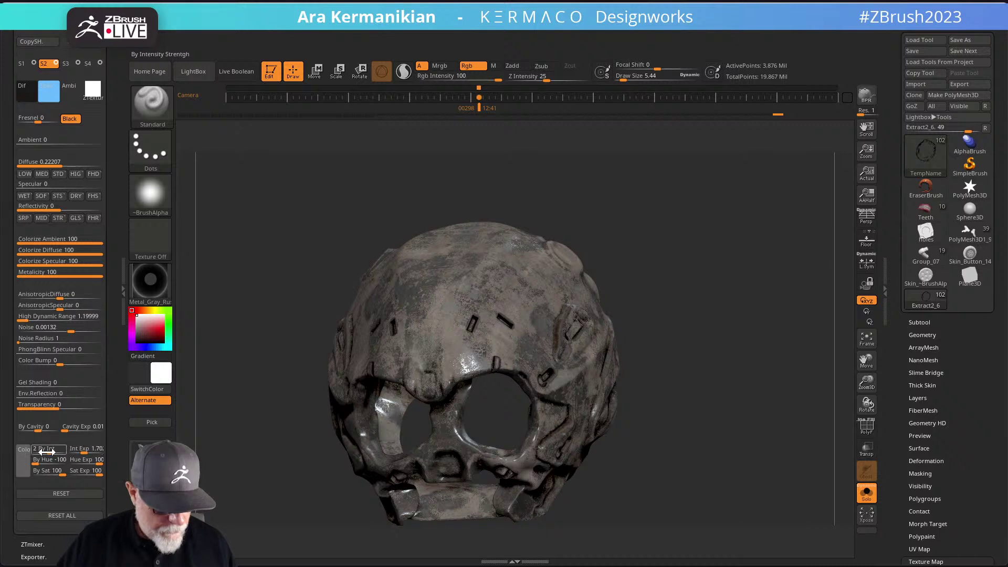
pyautogui.moveTo(74, 449)
pyautogui.mouseDown()
pyautogui.moveTo(87, 453)
pyautogui.moveTo(76, 452)
pyautogui.mouseUp()
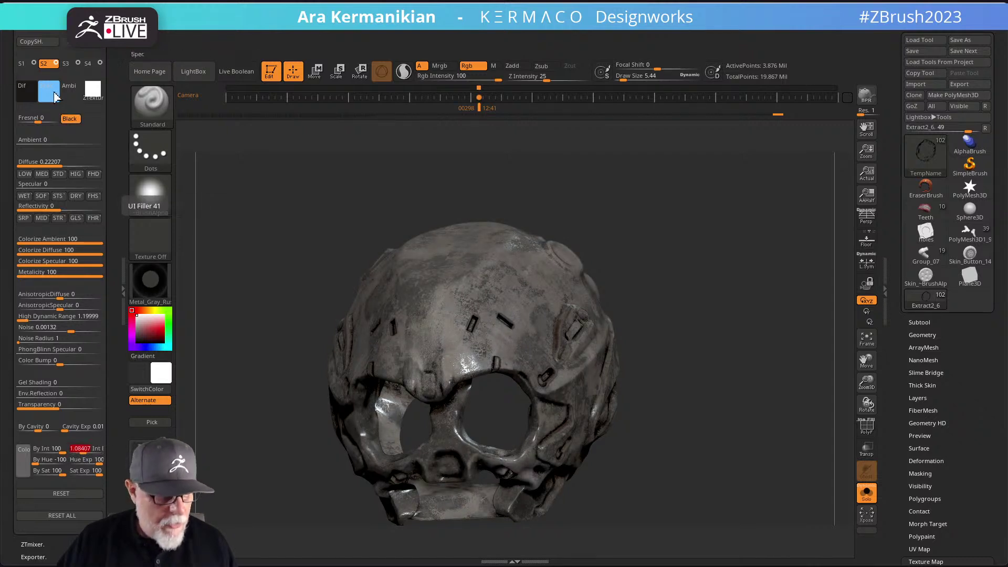
# Set the third shader's By Intensity Exponent to about 9.75 and check the shell's worn metal pattern.
pyautogui.click(68, 63)
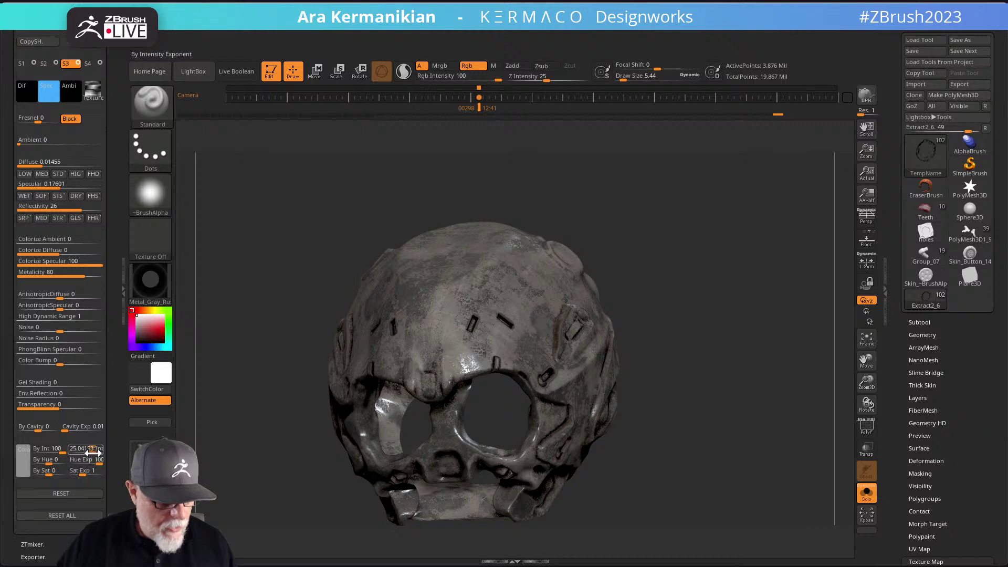
pyautogui.moveTo(89, 450); pyautogui.dragTo(79, 449)
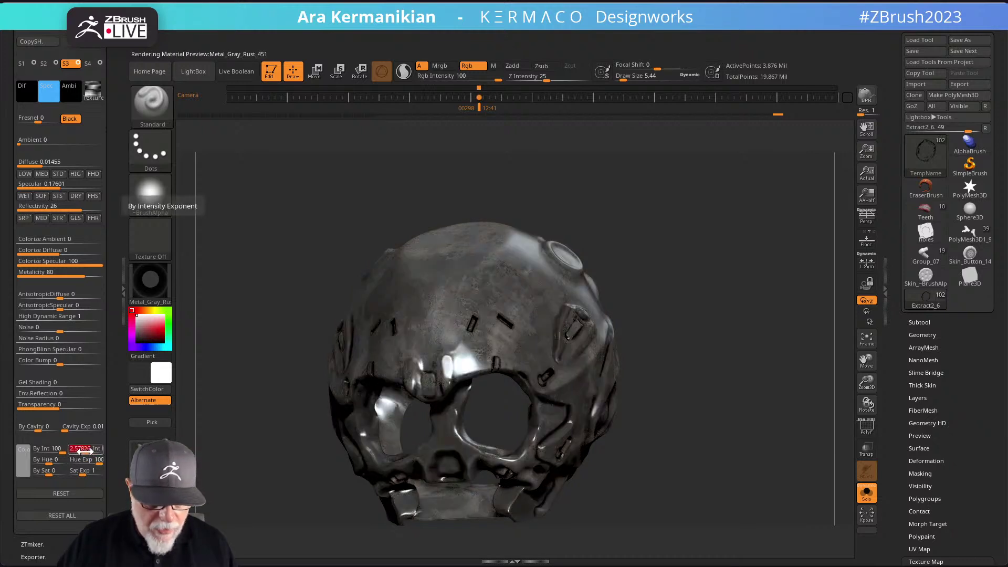
pyautogui.moveTo(237, 390); pyautogui.dragTo(217, 381)
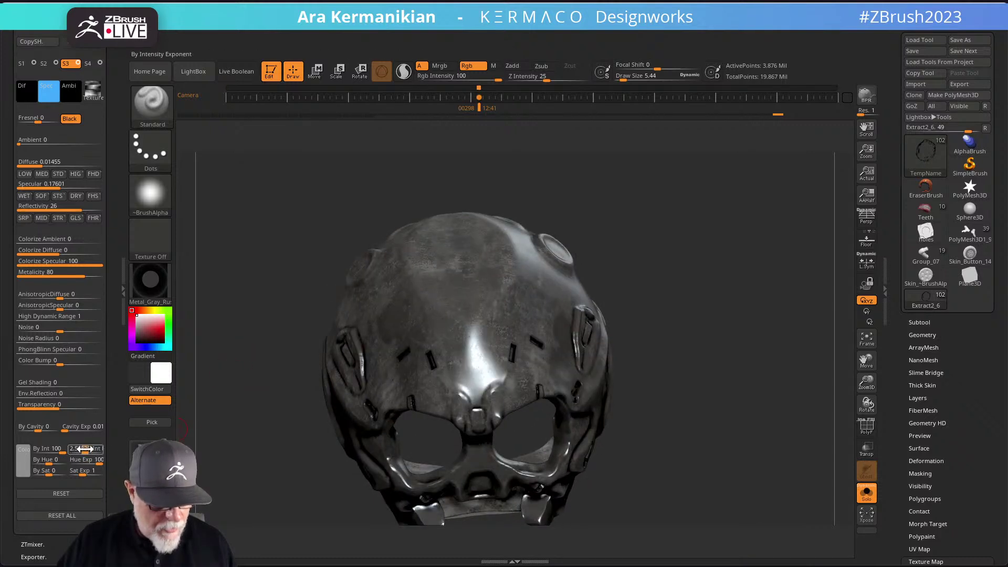
pyautogui.moveTo(89, 449); pyautogui.dragTo(88, 448)
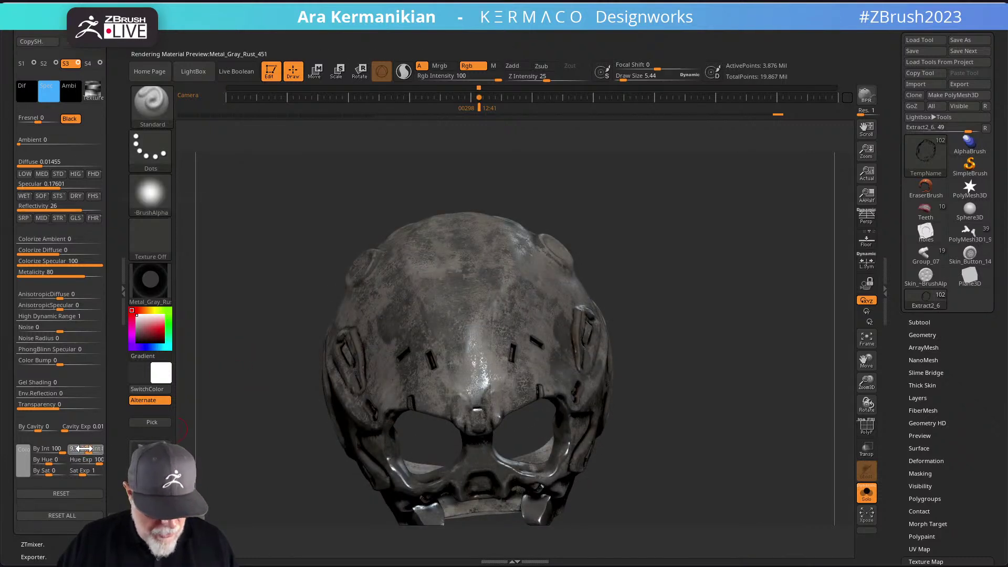
pyautogui.moveTo(210, 408); pyautogui.dragTo(168, 434)
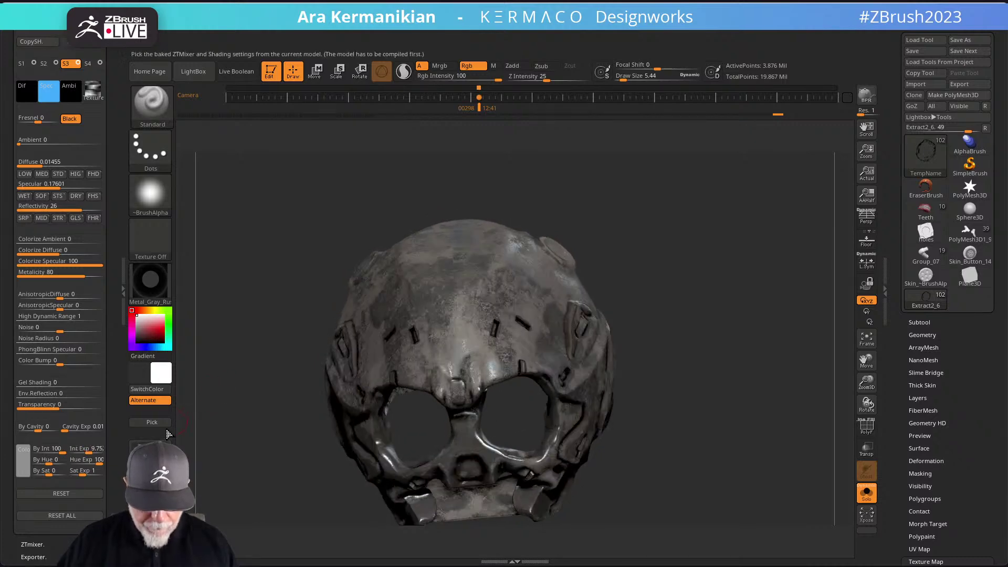
# Set the fourth shader's By Hue Exponent to 100 and its By Intensity Exponent to about 8.83.
pyautogui.click(93, 65)
pyautogui.click(92, 448)
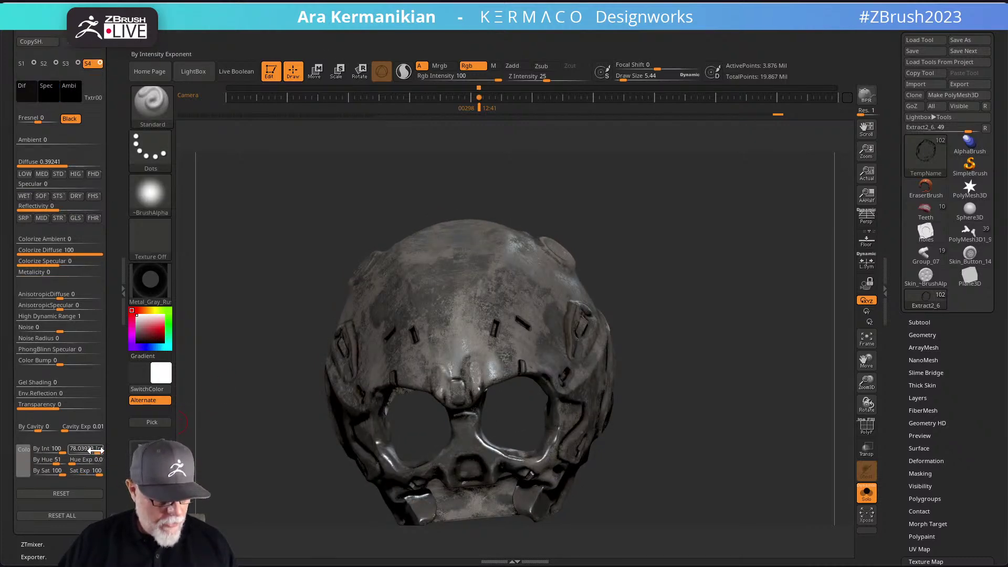
pyautogui.moveTo(86, 452); pyautogui.dragTo(103, 462)
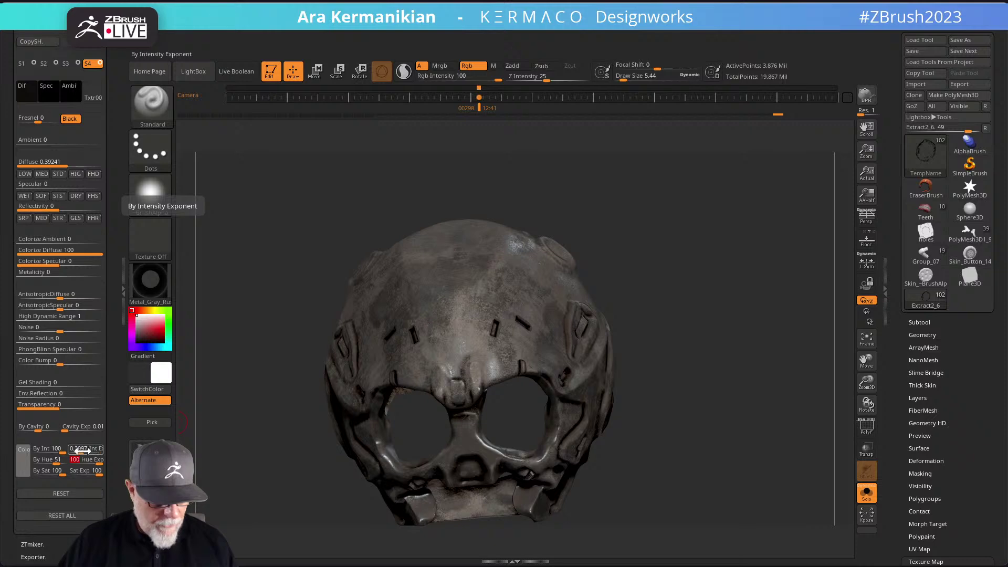
pyautogui.moveTo(84, 451); pyautogui.dragTo(99, 451)
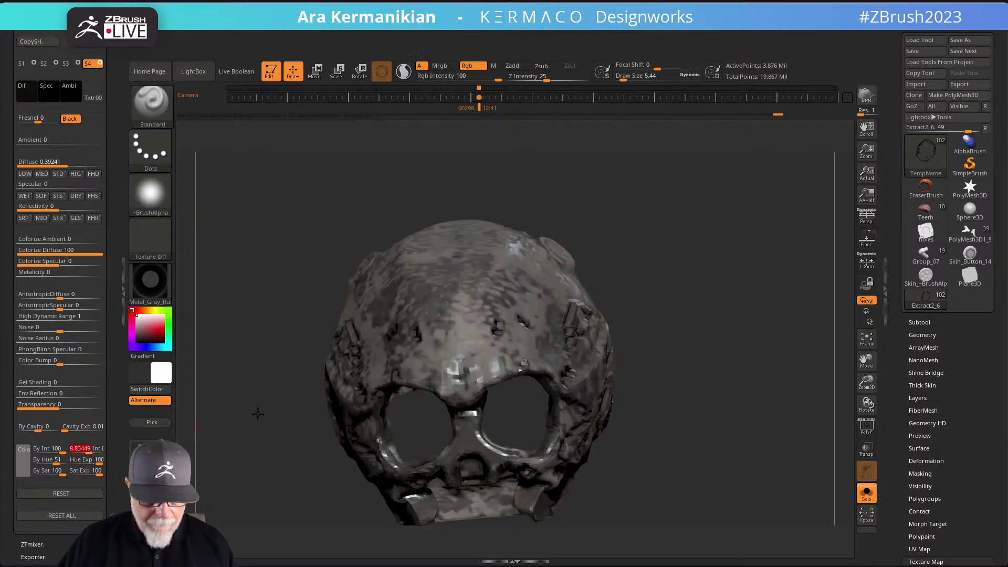
pyautogui.moveTo(252, 416); pyautogui.dragTo(231, 317)
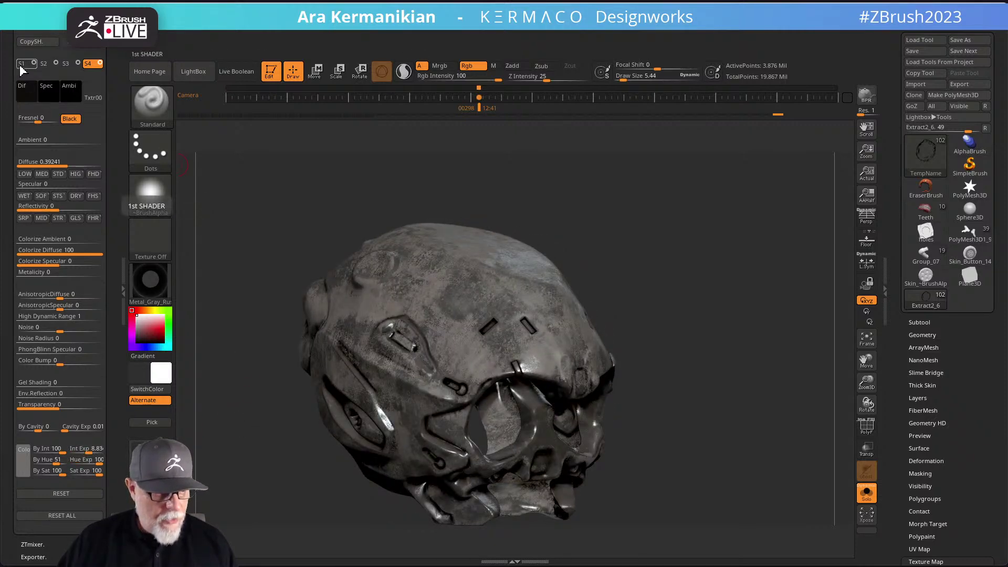
# Set the second shader's By Intensity Exponent to about 7.53 and view the shell from another angle.
pyautogui.click(44, 63)
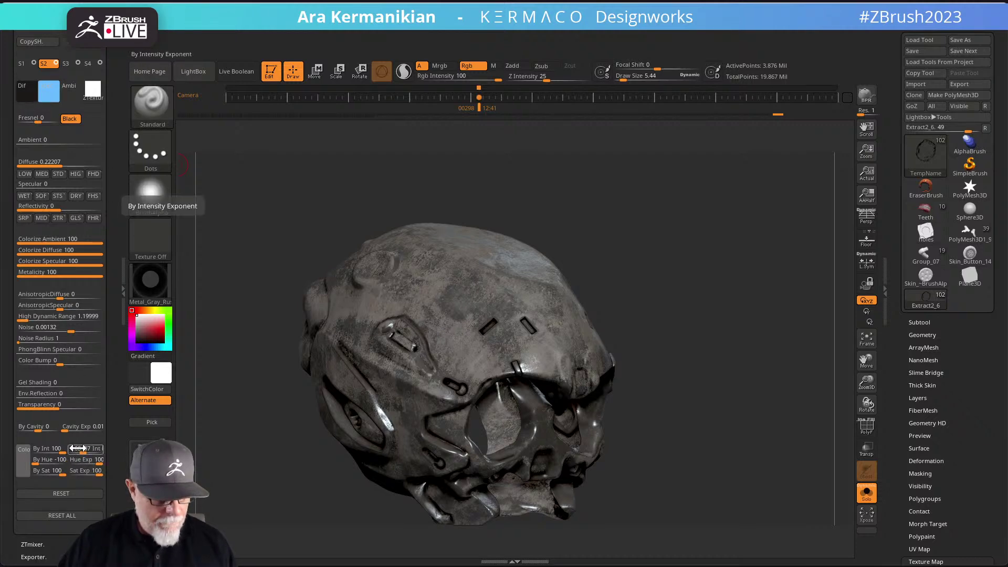
pyautogui.moveTo(73, 450); pyautogui.dragTo(85, 452)
pyautogui.moveTo(220, 441); pyautogui.dragTo(277, 417)
# Show the whole character again and examine the metal shell together with the rest of the armor.
pyautogui.click(857, 498)
pyautogui.moveTo(732, 445)
pyautogui.mouseDown()
pyautogui.moveTo(740, 438)
pyautogui.moveTo(705, 416)
pyautogui.moveTo(734, 388)
pyautogui.mouseUp()
pyautogui.moveTo(736, 333)
pyautogui.mouseDown()
pyautogui.moveTo(745, 317)
pyautogui.moveTo(631, 284)
pyautogui.moveTo(677, 249)
pyautogui.mouseUp()
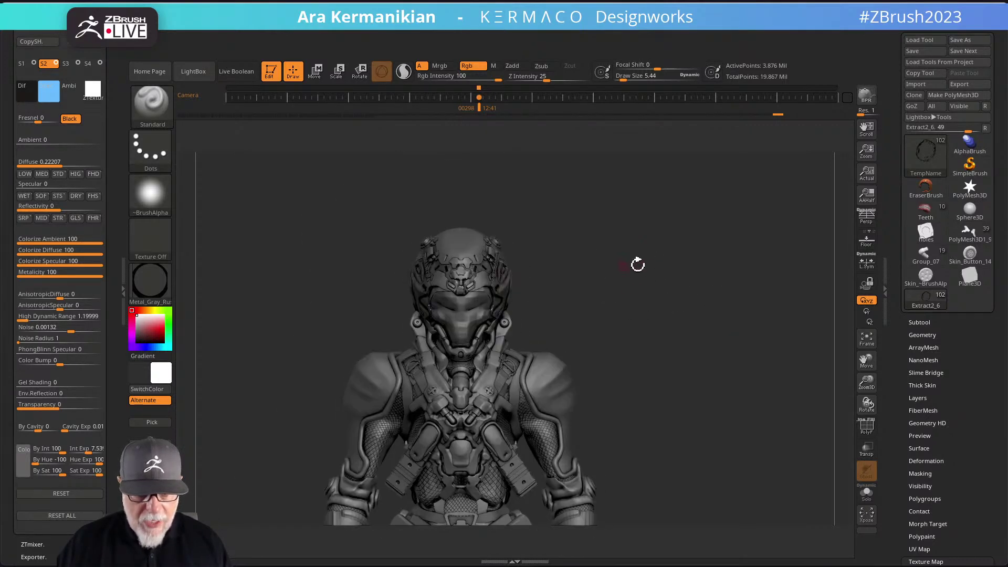
pyautogui.moveTo(622, 265); pyautogui.dragTo(664, 263)
pyautogui.moveTo(653, 308); pyautogui.dragTo(697, 372)
pyautogui.scroll(-5, 581, 283)
pyautogui.scroll(4, 584, 299)
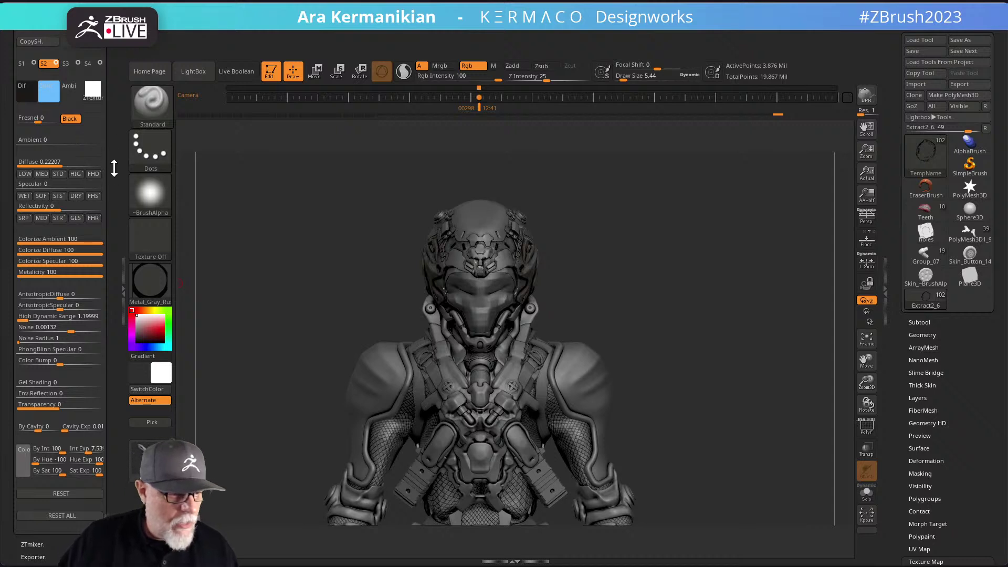
# Isolate and frame the helmet shell, and set Metalicity to 100 on the first, second and third shaders of Metal_Gray_Rust.
pyautogui.moveTo(108, 157); pyautogui.dragTo(104, 245)
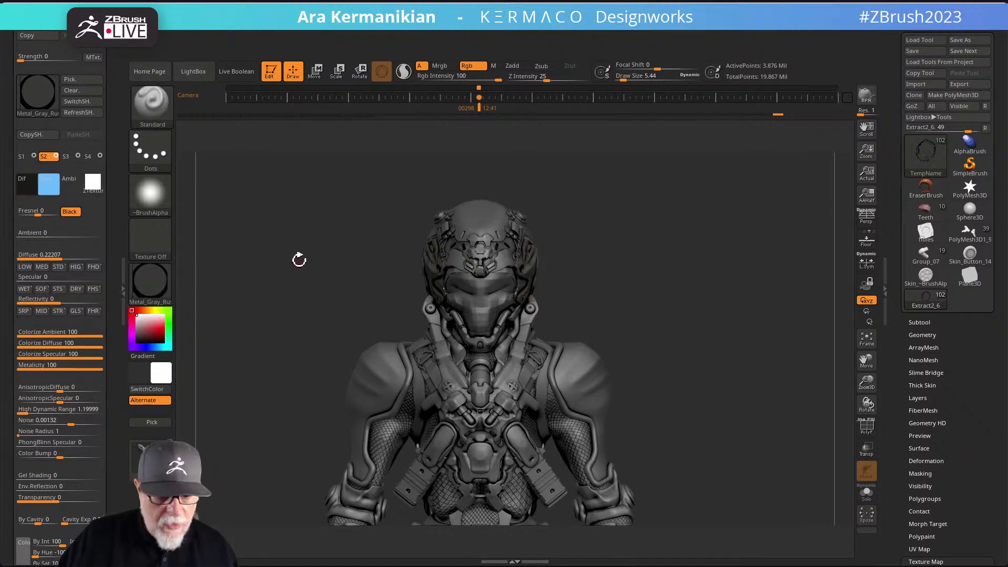
pyautogui.click(866, 493)
pyautogui.moveTo(742, 434); pyautogui.dragTo(620, 457)
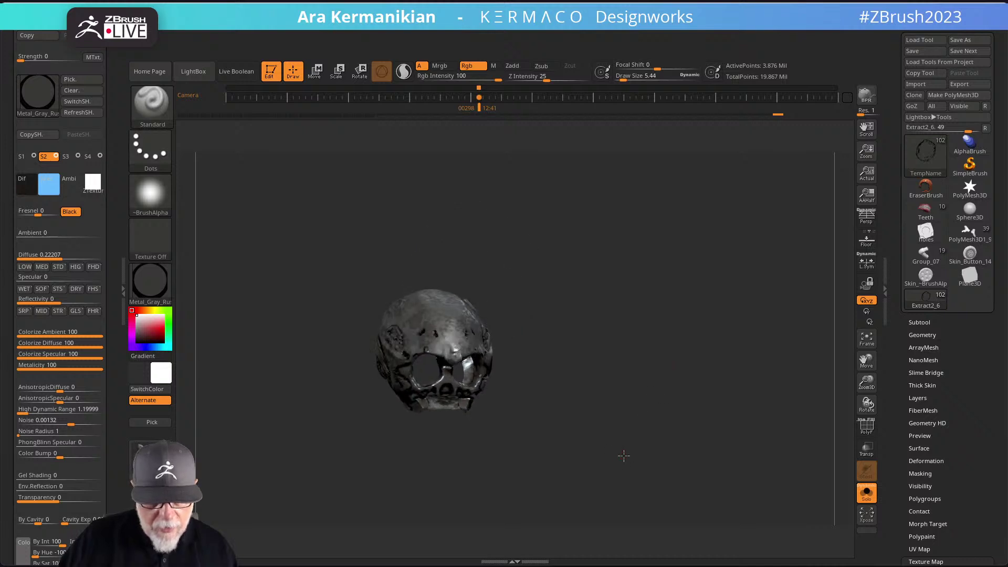
pyautogui.press('f')
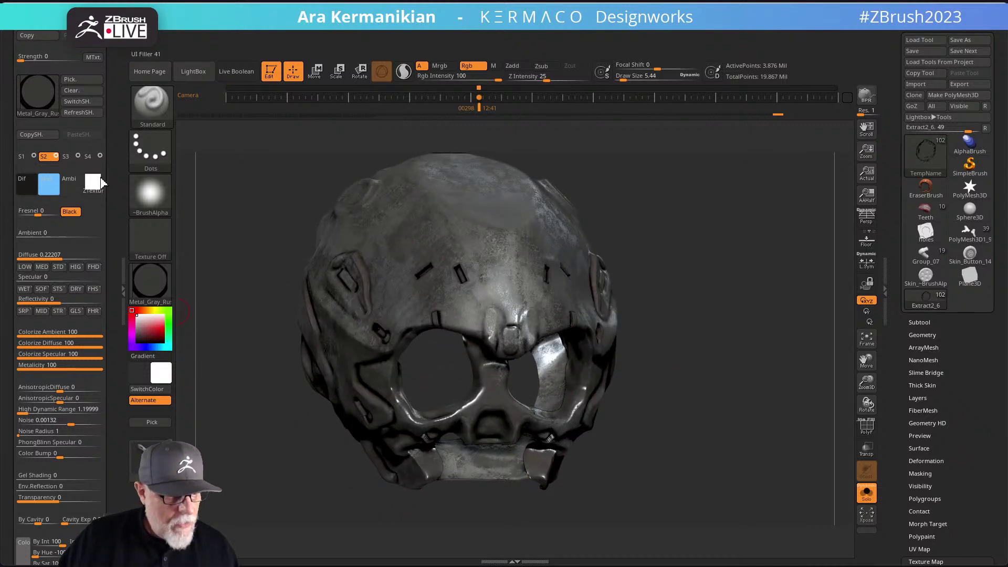
pyautogui.click(24, 156)
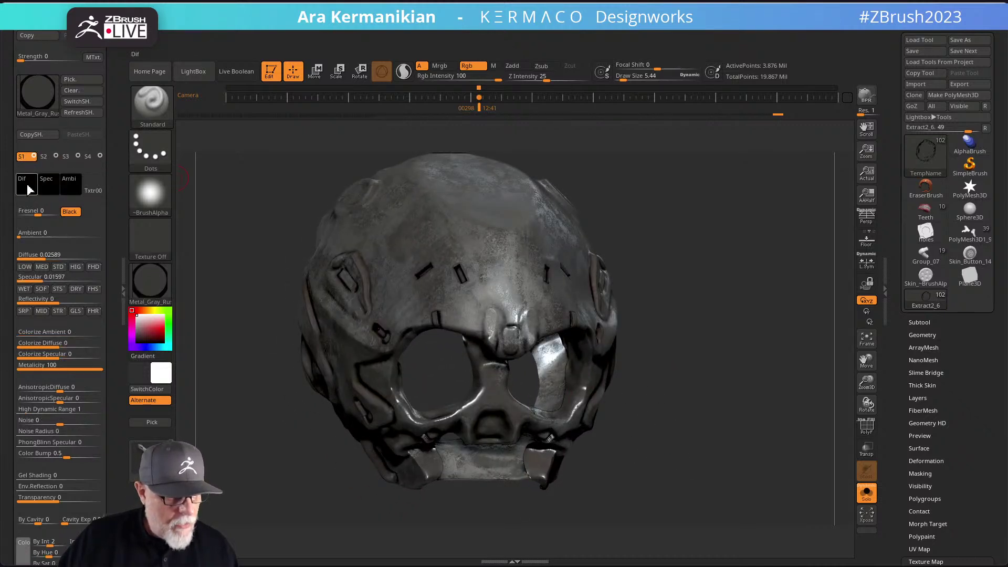
pyautogui.moveTo(99, 367)
pyautogui.mouseDown()
pyautogui.moveTo(21, 367)
pyautogui.moveTo(76, 374)
pyautogui.moveTo(87, 385)
pyautogui.moveTo(105, 370)
pyautogui.mouseUp()
pyautogui.click(45, 157)
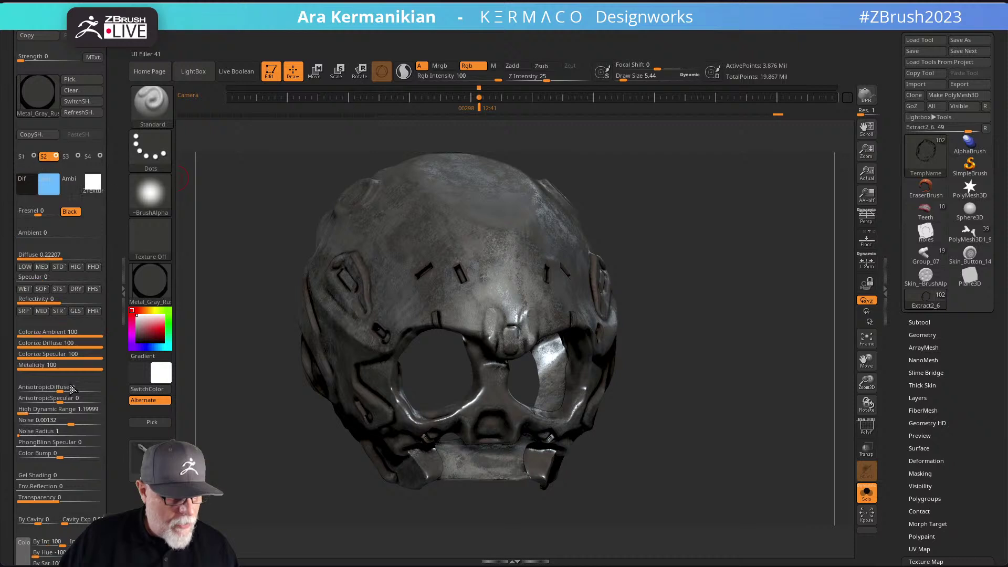
pyautogui.moveTo(103, 370)
pyautogui.mouseDown()
pyautogui.moveTo(11, 366)
pyautogui.moveTo(109, 369)
pyautogui.mouseUp()
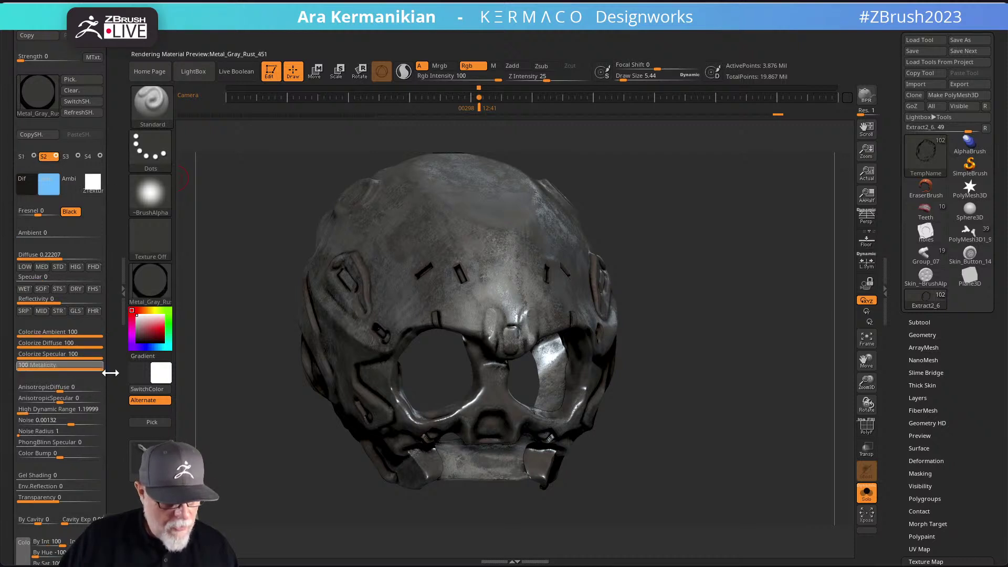
pyautogui.click(70, 159)
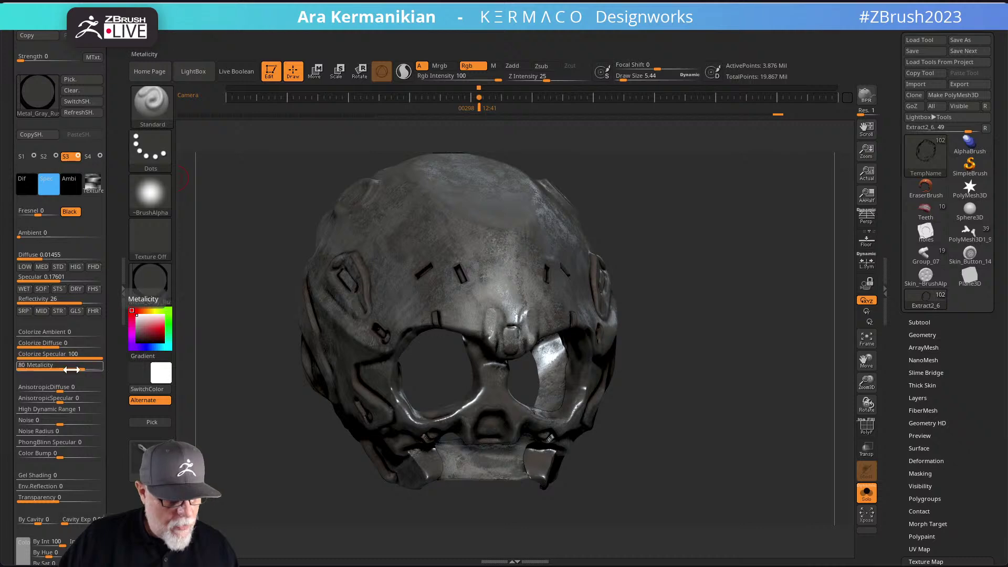
pyautogui.moveTo(84, 369); pyautogui.dragTo(147, 372)
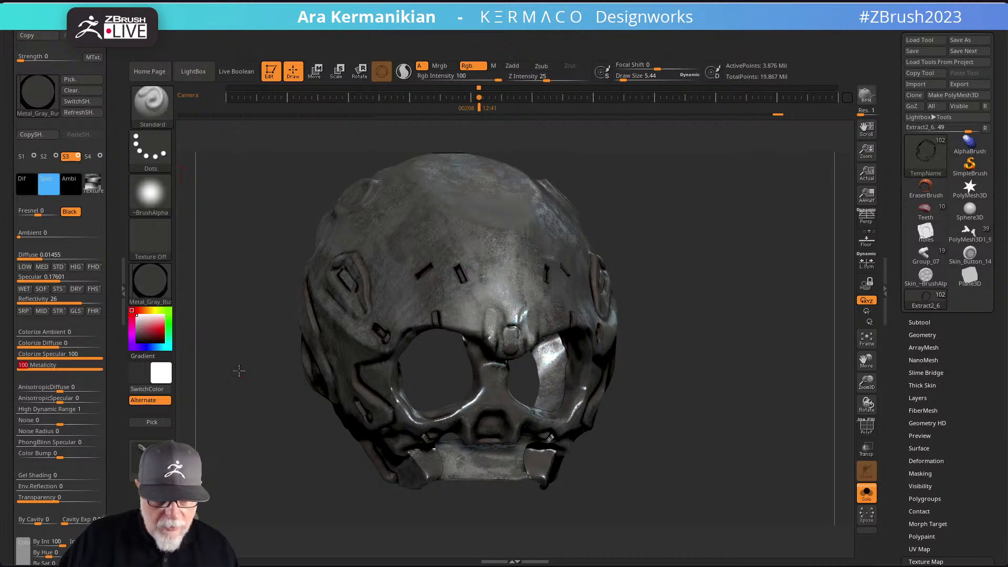
pyautogui.click(90, 156)
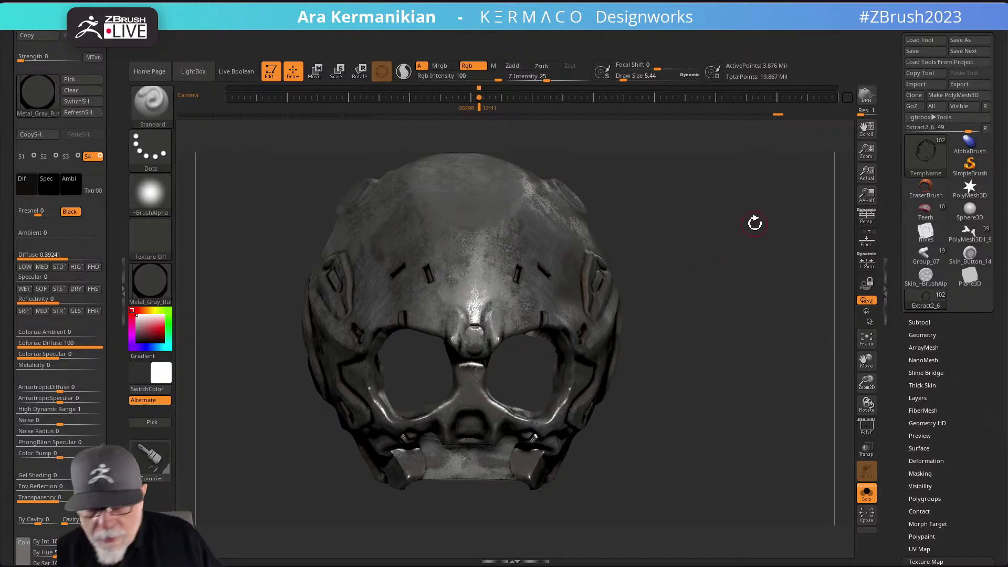
# Compare the shell's metal finish in isolation and within the full helmet, including a close three-quarter view.
pyautogui.moveTo(679, 241); pyautogui.dragTo(756, 300)
pyautogui.click(868, 496)
pyautogui.moveTo(706, 325)
pyautogui.mouseDown()
pyautogui.moveTo(741, 321)
pyautogui.moveTo(723, 325)
pyautogui.mouseUp()
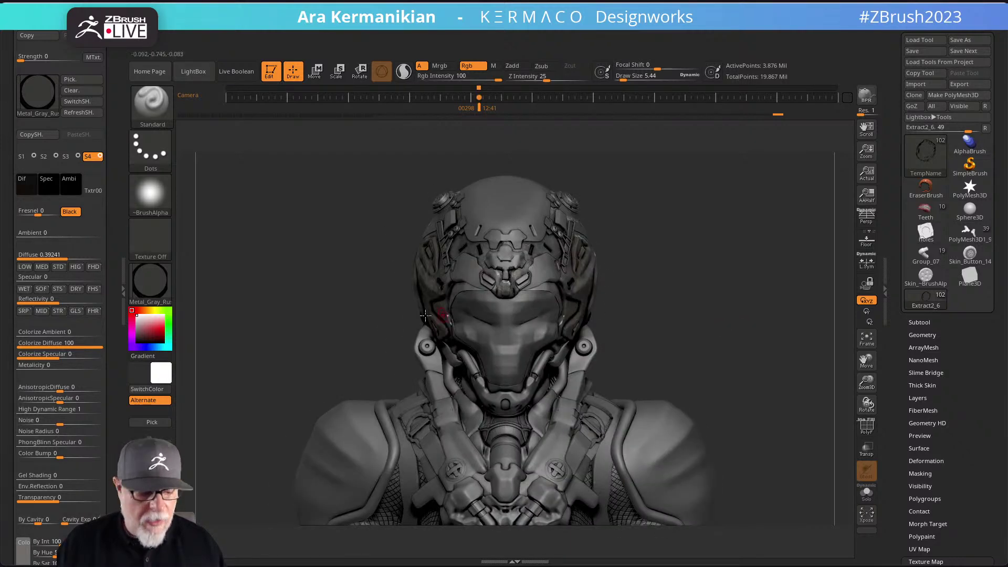
pyautogui.keyDown('alt'); pyautogui.moveTo(710, 293); pyautogui.dragTo(717, 339); pyautogui.keyUp('alt')
pyautogui.moveTo(803, 315); pyautogui.dragTo(787, 364)
pyautogui.click(867, 492)
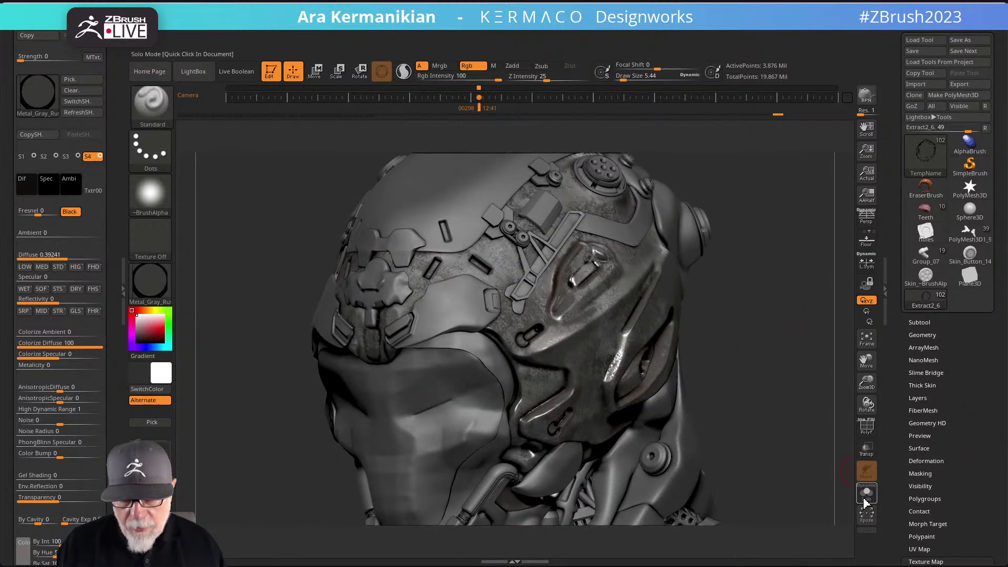
pyautogui.moveTo(749, 439); pyautogui.dragTo(671, 451)
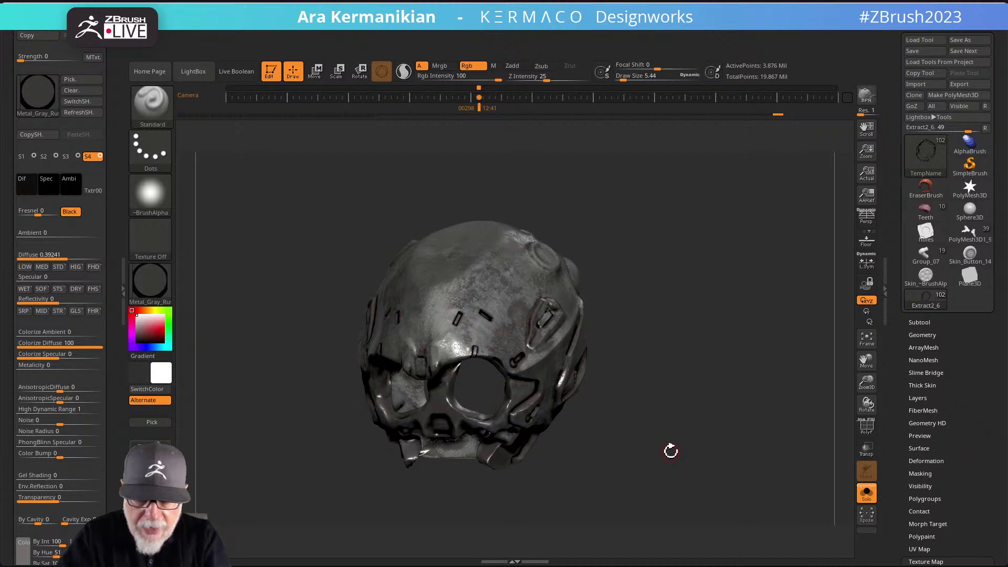
# Bring back all the character's parts and review the figure from the side, the front and at full length.
pyautogui.click(866, 493)
pyautogui.moveTo(723, 403); pyautogui.dragTo(721, 357)
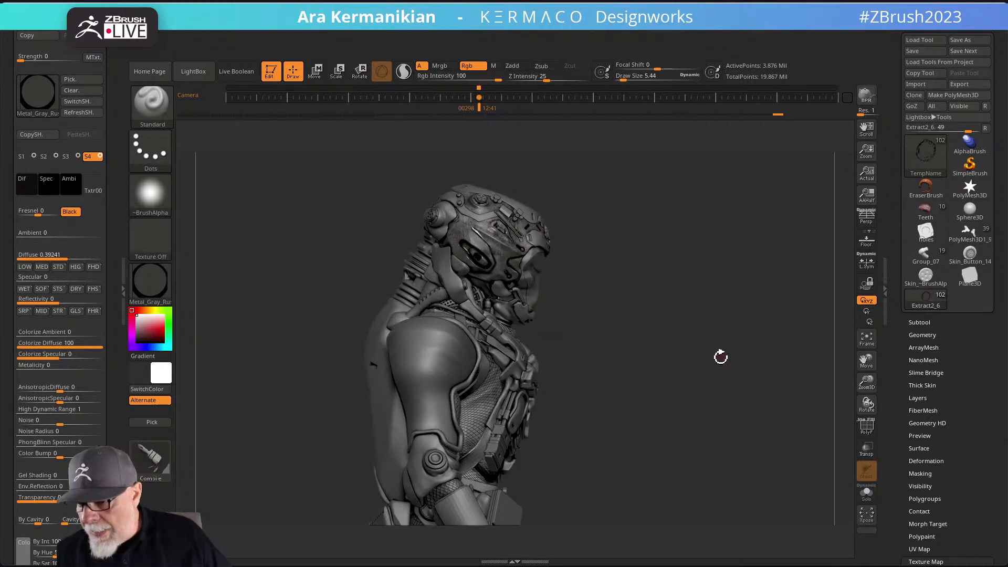
pyautogui.moveTo(704, 299); pyautogui.dragTo(687, 299)
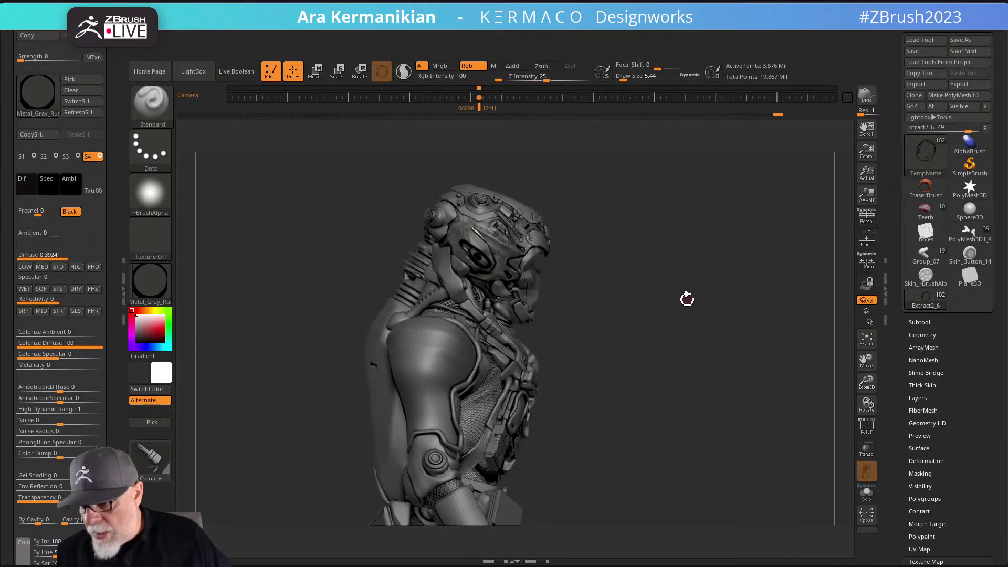
pyautogui.moveTo(681, 304); pyautogui.dragTo(636, 314)
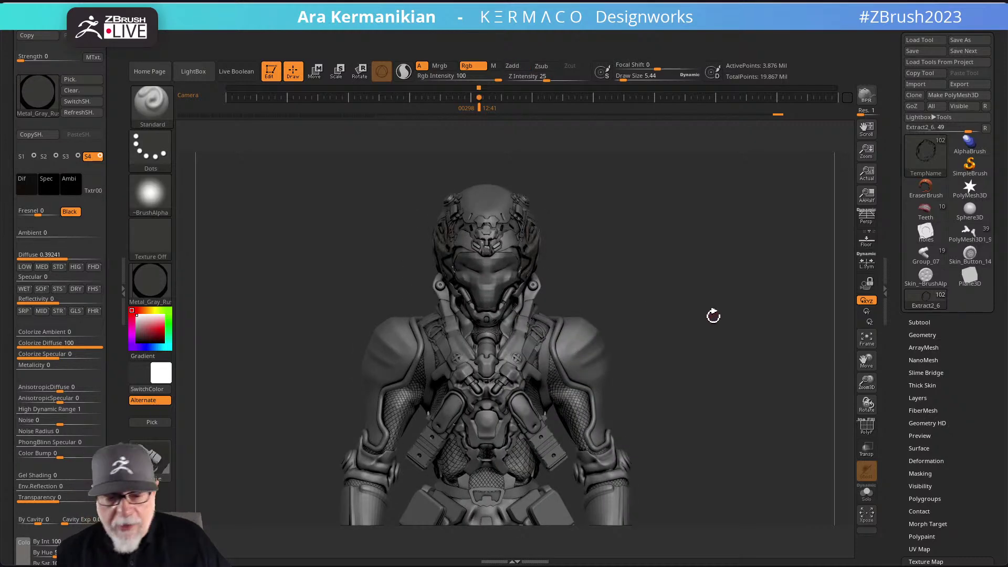
pyautogui.keyDown('alt'); pyautogui.moveTo(715, 264); pyautogui.dragTo(727, 355); pyautogui.keyUp('alt')
pyautogui.moveTo(699, 321); pyautogui.dragTo(725, 329)
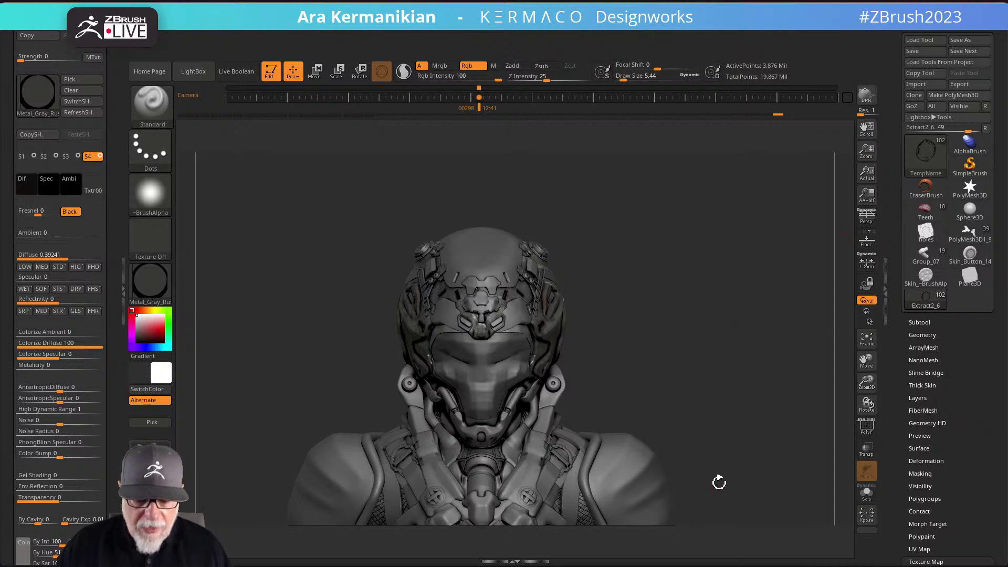
pyautogui.keyDown('alt'); pyautogui.moveTo(693, 369); pyautogui.dragTo(694, 390); pyautogui.keyUp('alt')
pyautogui.keyDown('alt'); pyautogui.moveTo(696, 306); pyautogui.dragTo(652, 390); pyautogui.keyUp('alt')
pyautogui.moveTo(700, 391)
pyautogui.mouseDown()
pyautogui.moveTo(649, 394)
pyautogui.moveTo(714, 436)
pyautogui.moveTo(692, 387)
pyautogui.moveTo(666, 383)
pyautogui.moveTo(672, 420)
pyautogui.mouseUp()
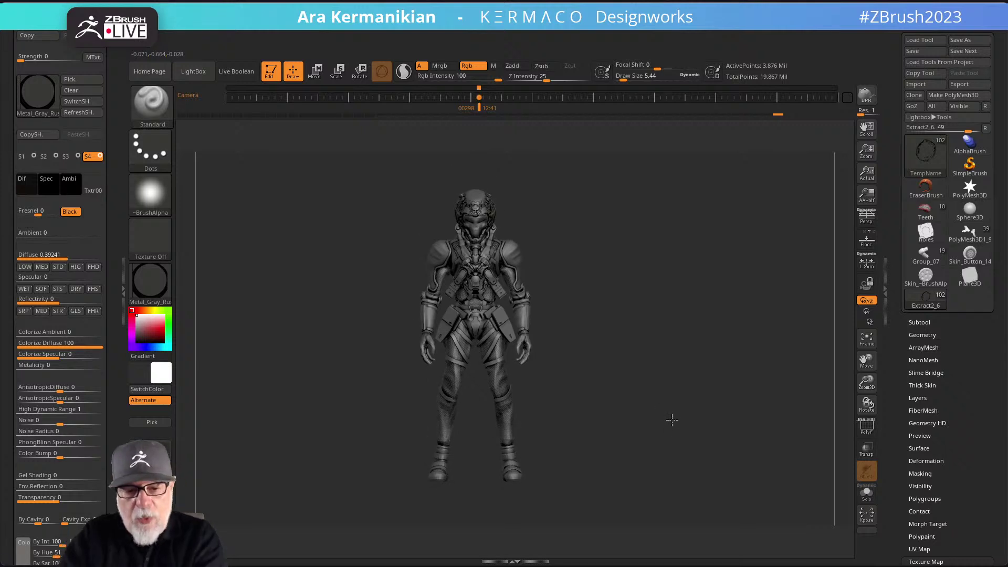